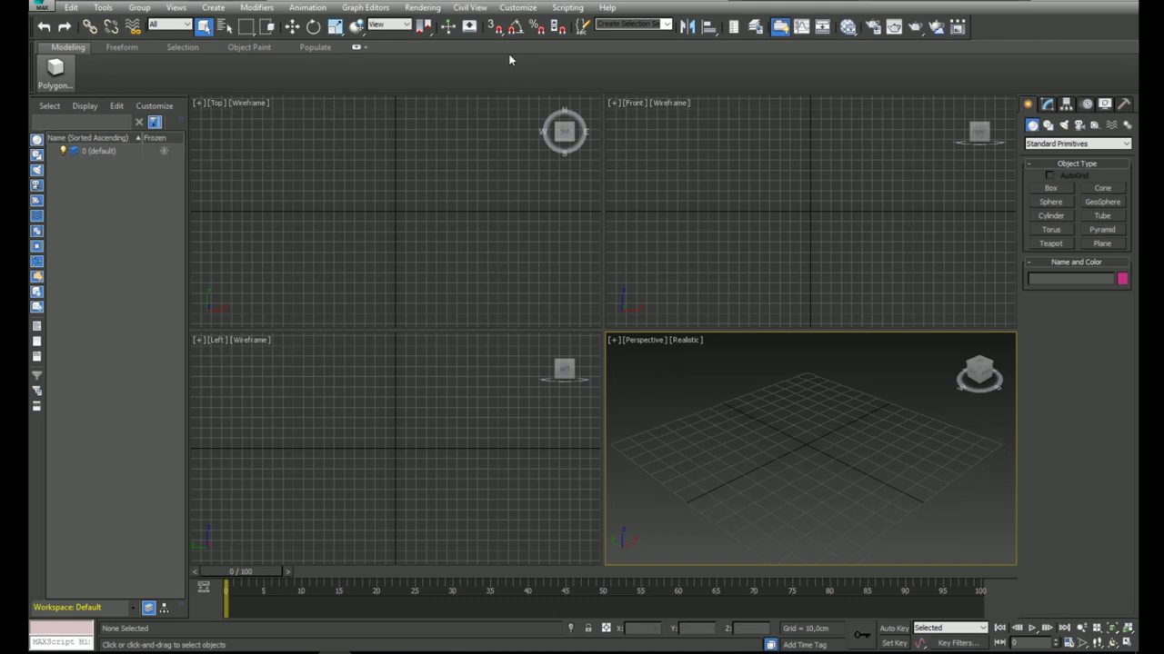
Configure the system unit scale as 1 unit = 1 centimetre and the display units as metric centimetres.
{"action": "left_click", "coordinate": [517, 7]}
{"action": "left_click", "coordinate": [564, 178]}
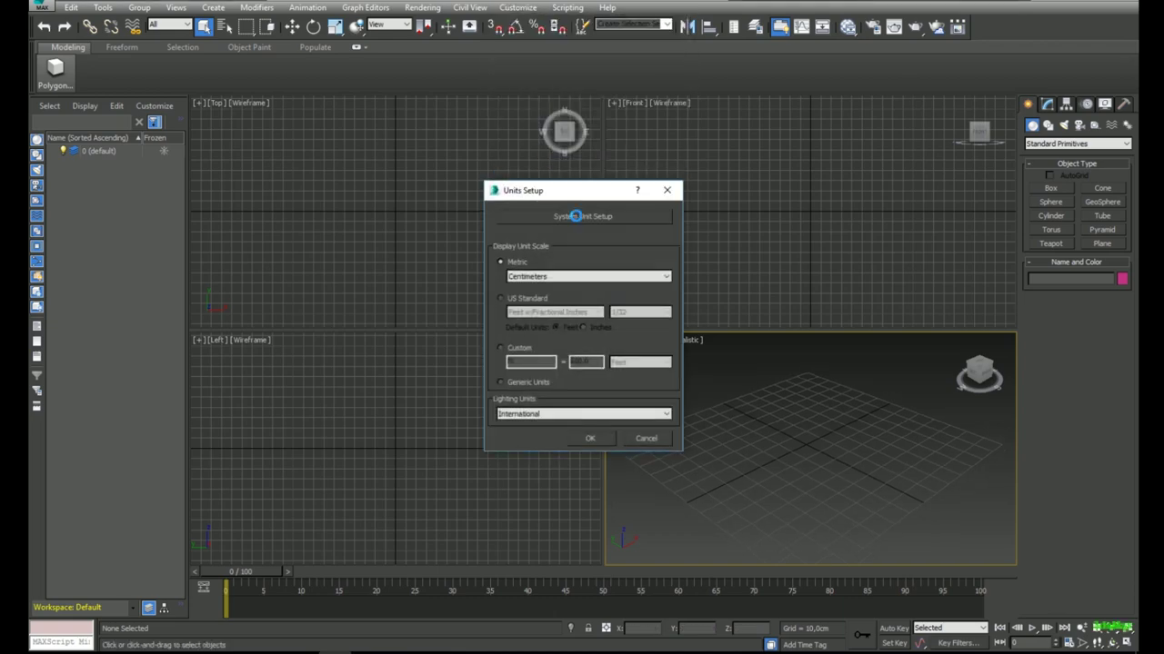
{"action": "left_click", "coordinate": [576, 216]}
{"action": "left_click_drag", "start_coordinate": [531, 252], "coordinate": [549, 313]}
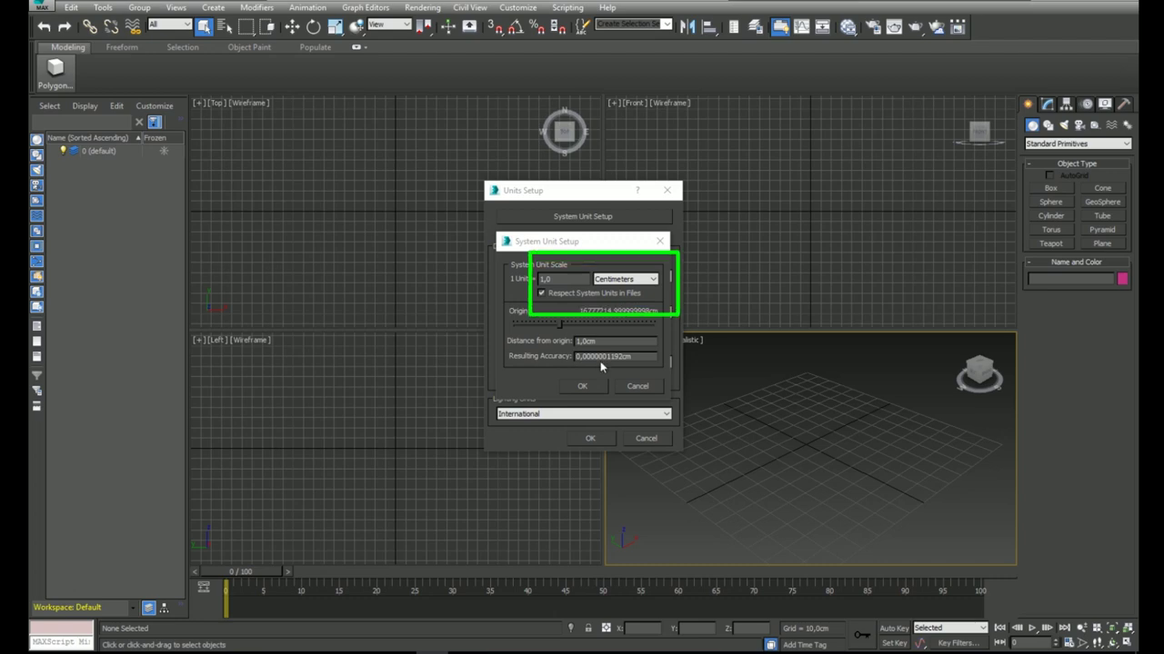
{"action": "left_click", "coordinate": [583, 386]}
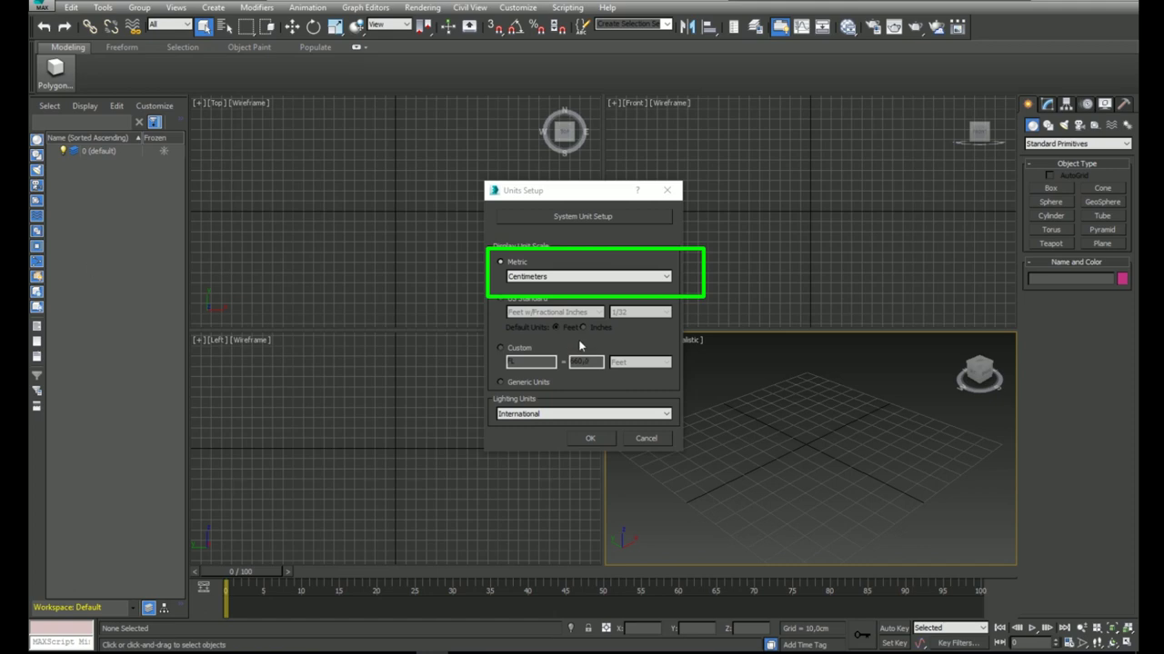
{"action": "left_click", "coordinate": [591, 438]}
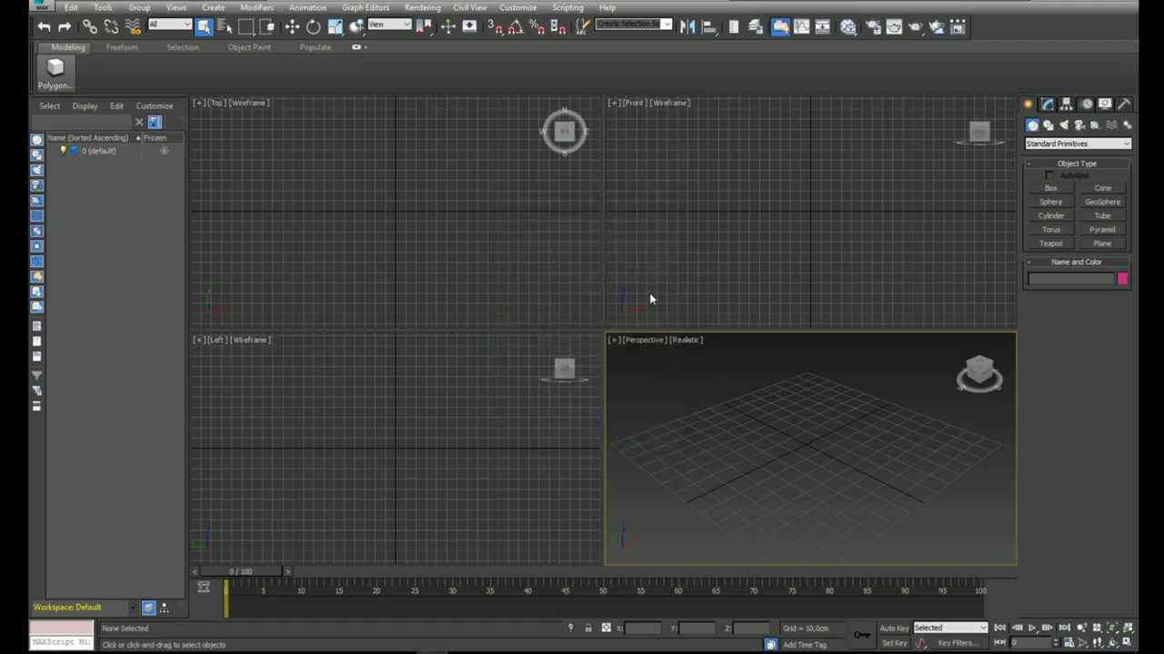
Draw a plane about 185 cm long and 298 cm wide in the maximized Front view.
{"action": "key", "text": "alt+w"}
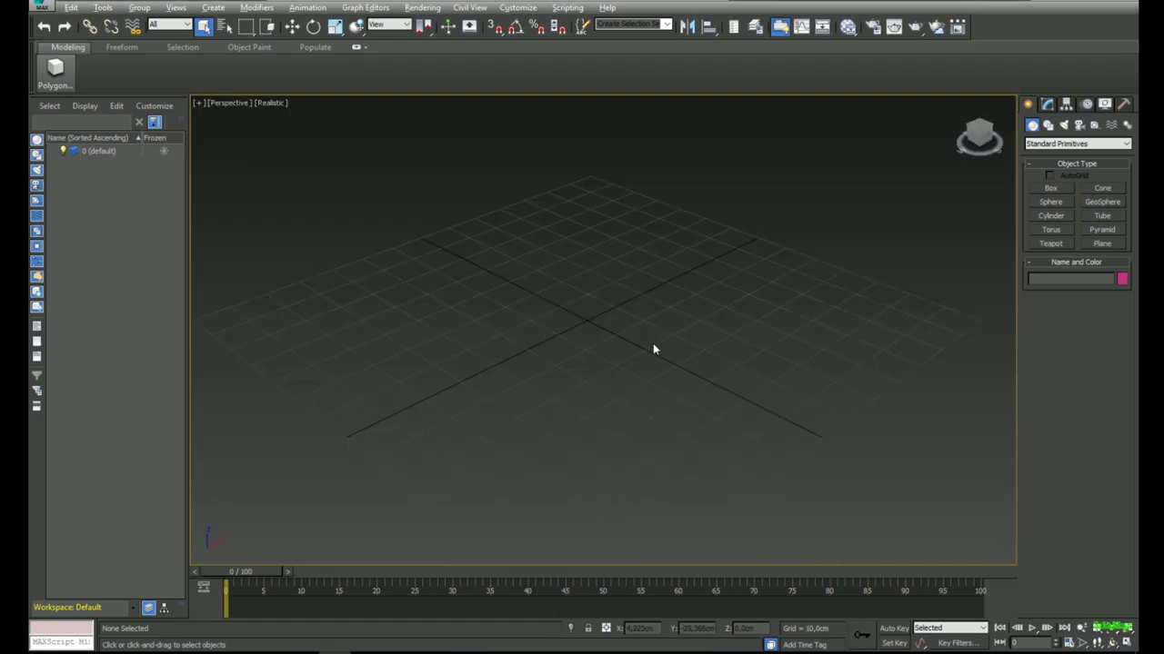
{"action": "key", "text": "f"}
{"action": "middle_click_drag", "start_coordinate": [629, 357], "coordinate": [680, 391]}
{"action": "left_click", "coordinate": [1101, 244]}
{"action": "left_click_drag", "start_coordinate": [517, 239], "coordinate": [829, 431]}
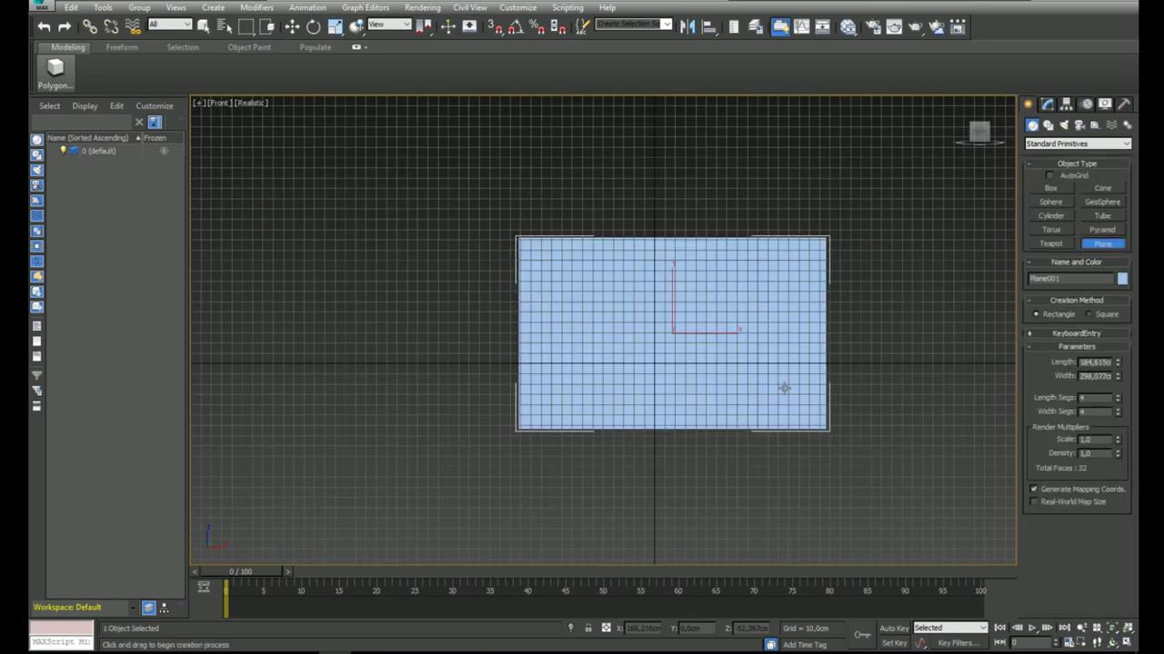
Move the plane to the world origin by zeroing its X and Z coordinates.
{"action": "key", "text": "w"}
{"action": "scroll", "coordinate": [785, 388], "scroll_direction": "up", "scroll_amount": 3}
{"action": "right_click", "coordinate": [665, 629]}
{"action": "right_click", "coordinate": [775, 629]}
{"action": "middle_click_drag", "start_coordinate": [789, 358], "coordinate": [795, 343]}
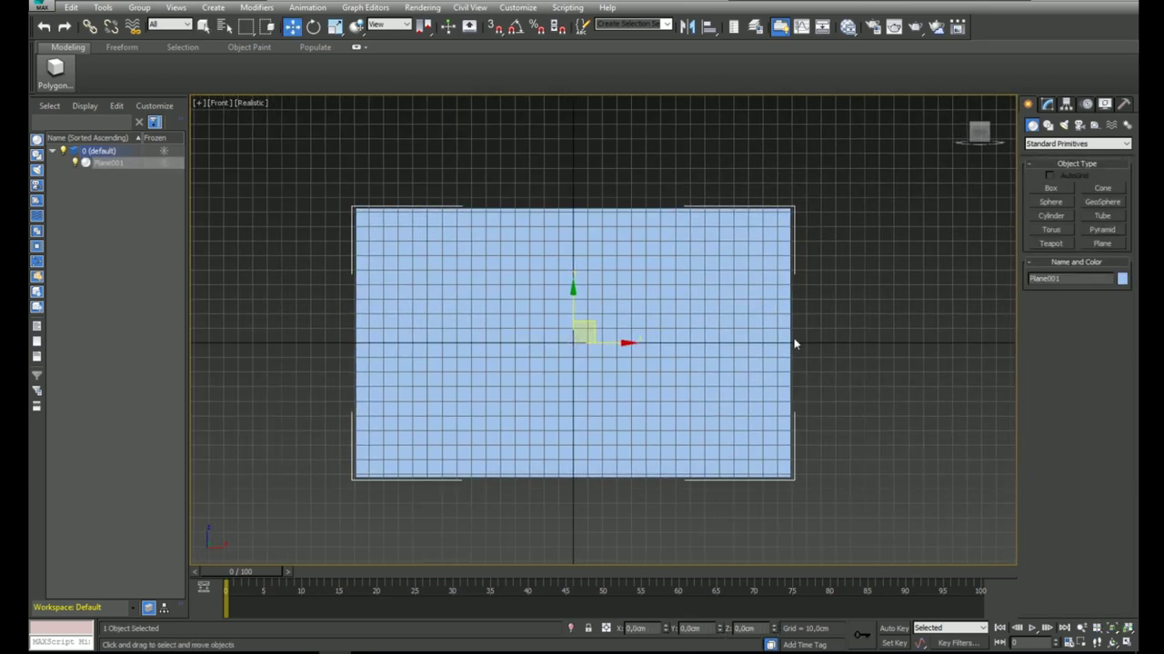
Set the plane's length and width to 100 cm each.
{"action": "left_click", "coordinate": [1047, 106]}
{"action": "left_click_drag", "start_coordinate": [1117, 292], "coordinate": [1117, 283]}
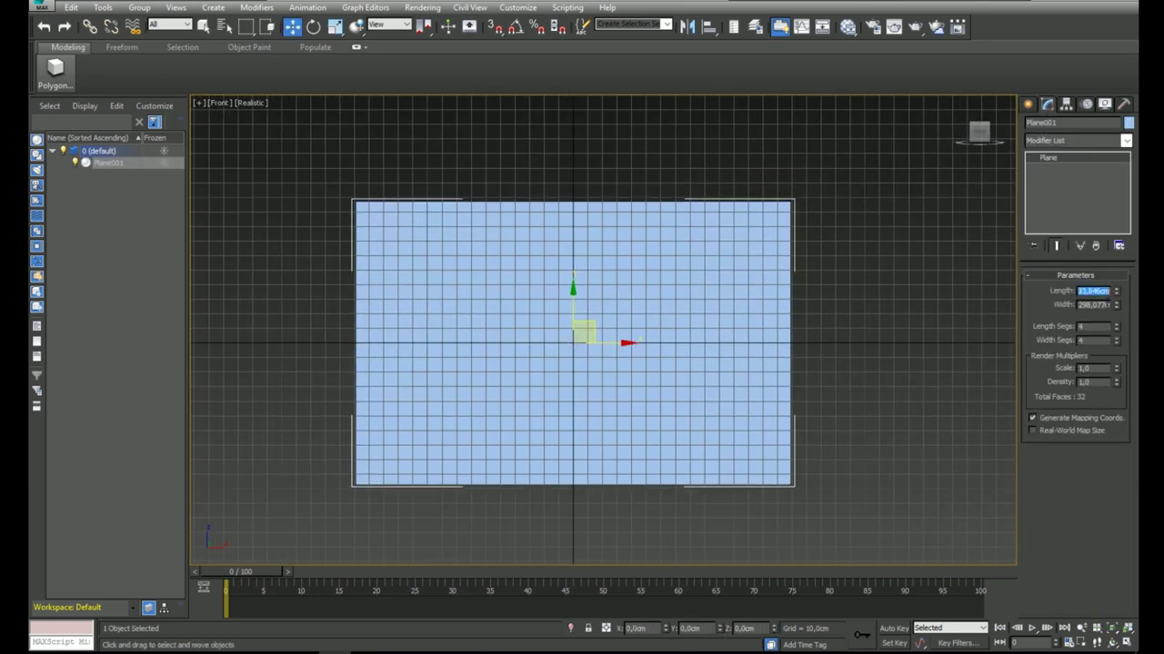
{"action": "type", "text": "100"}
{"action": "key", "text": "Tab"}
{"action": "type", "text": "100"}
{"action": "key", "text": "Tab"}
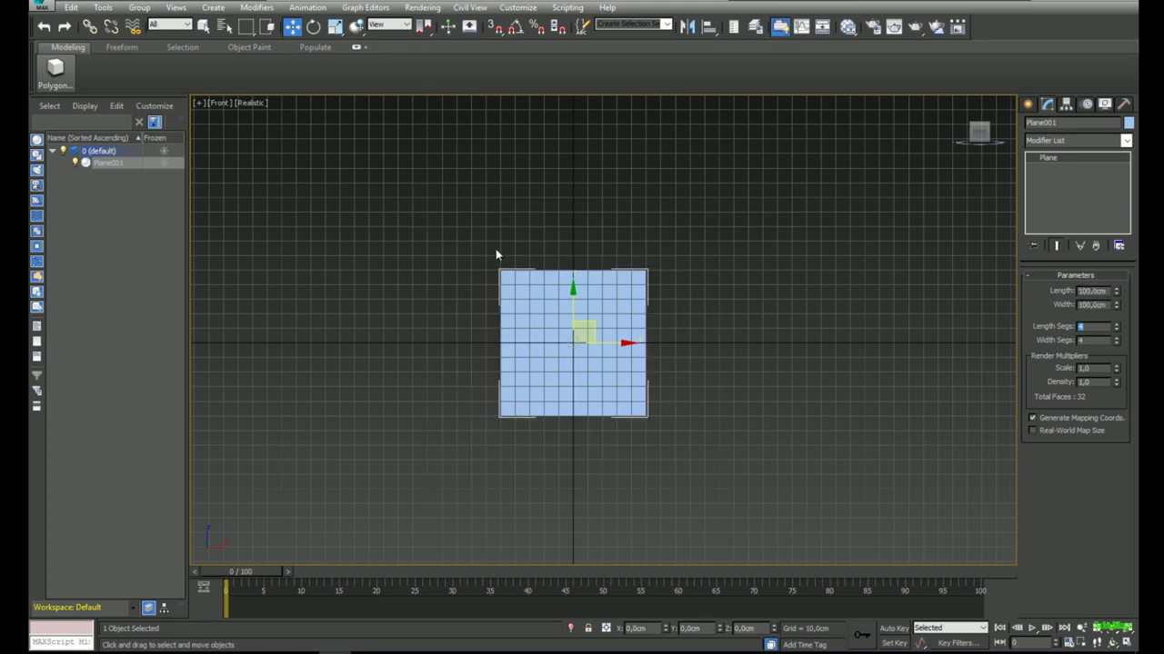
{"action": "scroll", "coordinate": [599, 332], "scroll_direction": "up", "scroll_amount": 5}
{"action": "scroll", "coordinate": [596, 289], "scroll_direction": "down", "scroll_amount": 3}
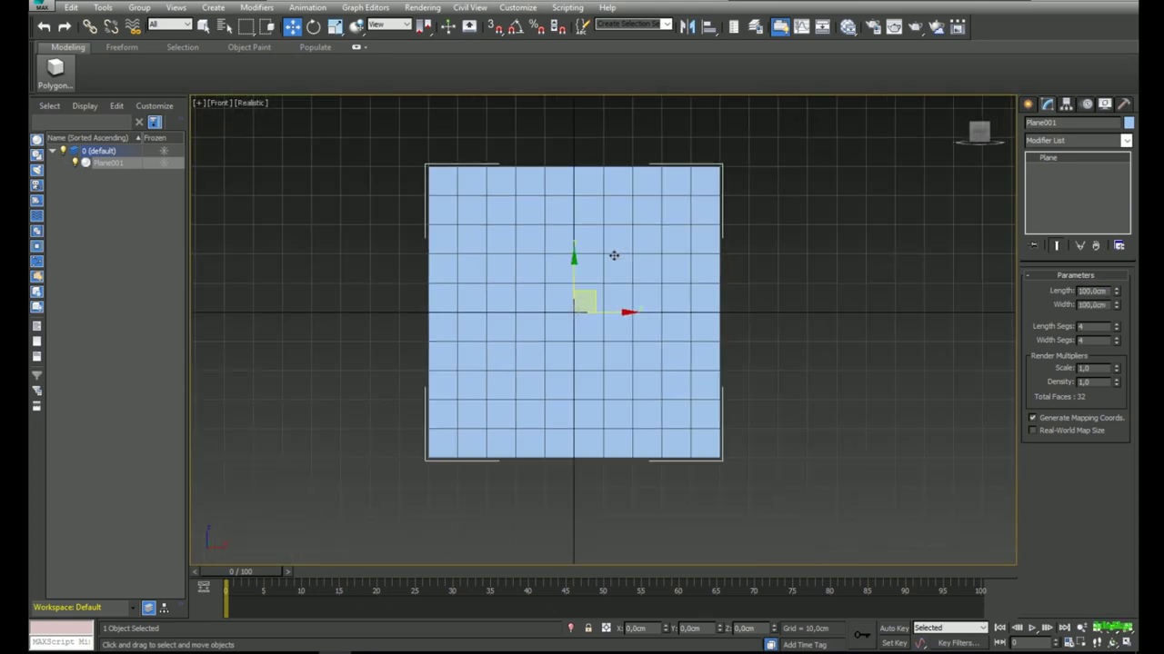
{"action": "scroll", "coordinate": [610, 261], "scroll_direction": "down", "scroll_amount": 3}
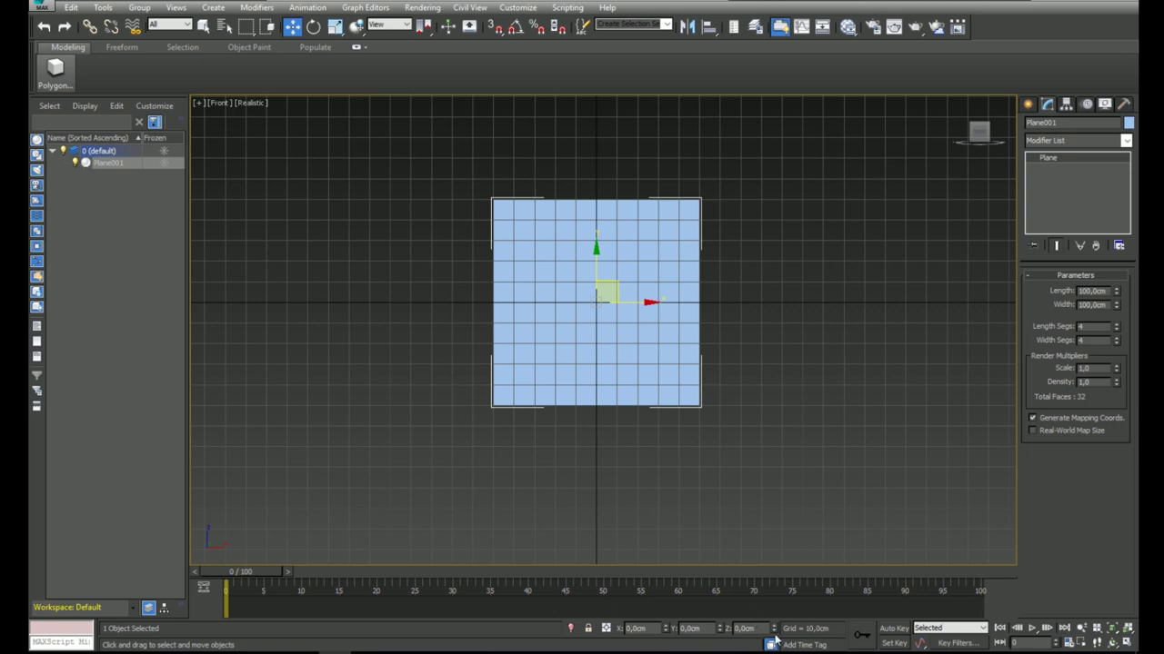
Create a Standard material in the Slate Material Editor and name it Blueprint.
{"action": "key", "text": "m"}
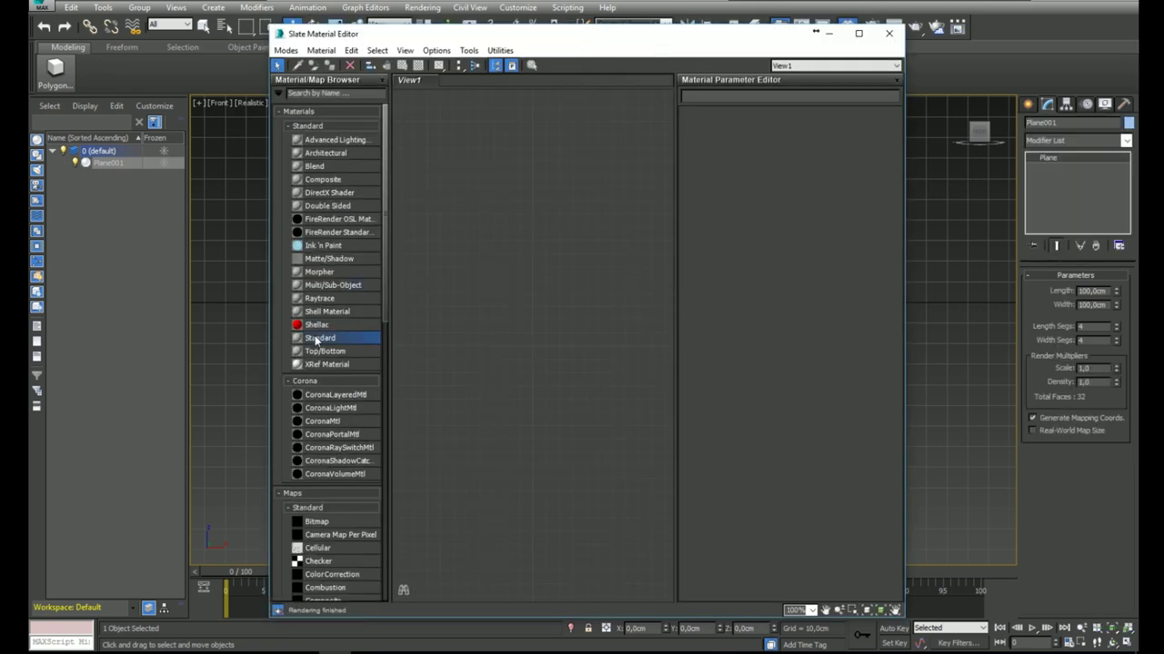
{"action": "left_click_drag", "start_coordinate": [316, 340], "coordinate": [554, 283]}
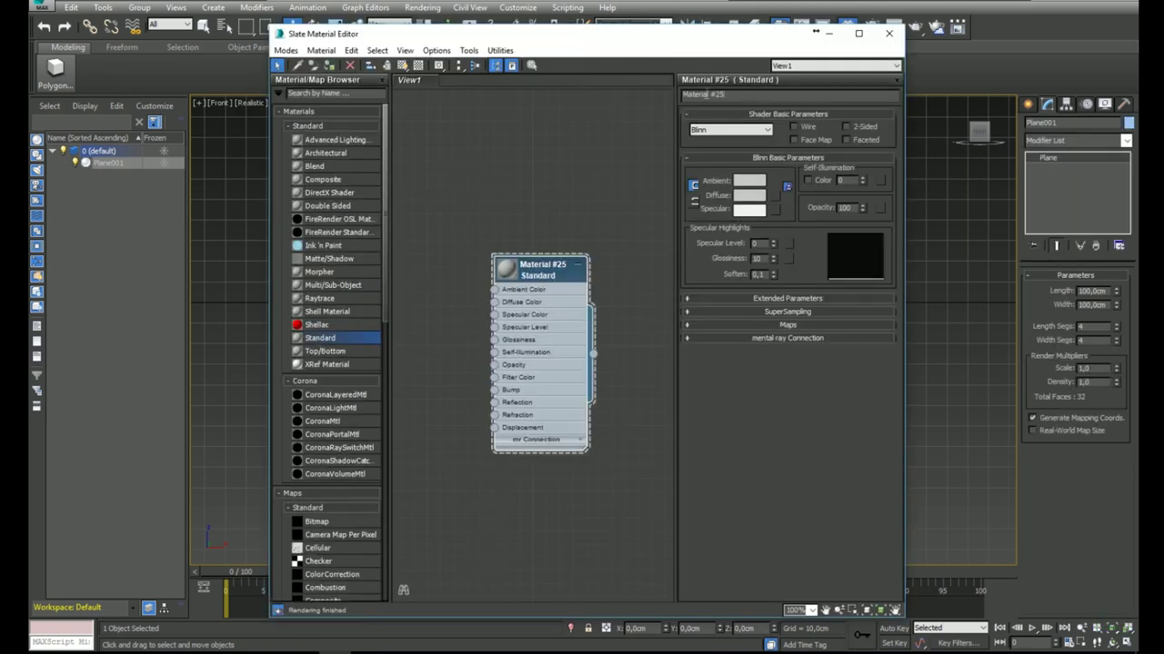
{"action": "type", "text": "Blueprint"}
{"action": "key", "text": "Return"}
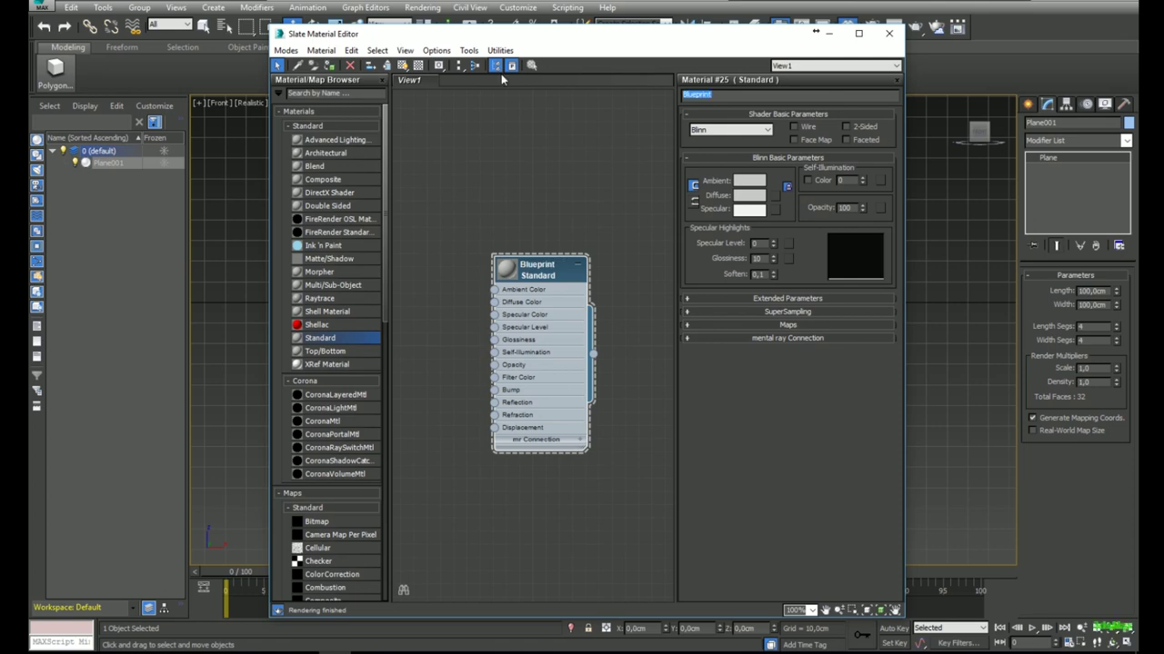
Load the Helmet_Adjust bitmap into the Blueprint material's Diffuse Color and enable its shaded display in the viewport.
{"action": "left_click_drag", "start_coordinate": [510, 329], "coordinate": [536, 340]}
{"action": "double_click", "coordinate": [523, 314]}
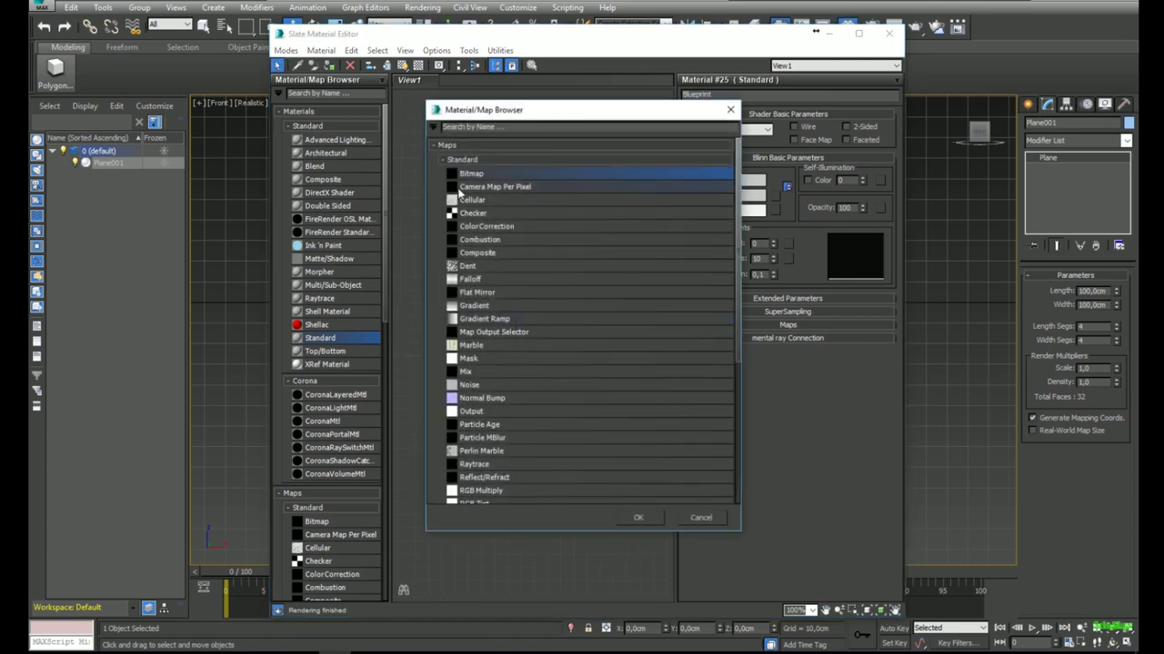
{"action": "double_click", "coordinate": [467, 174]}
{"action": "left_click", "coordinate": [213, 98]}
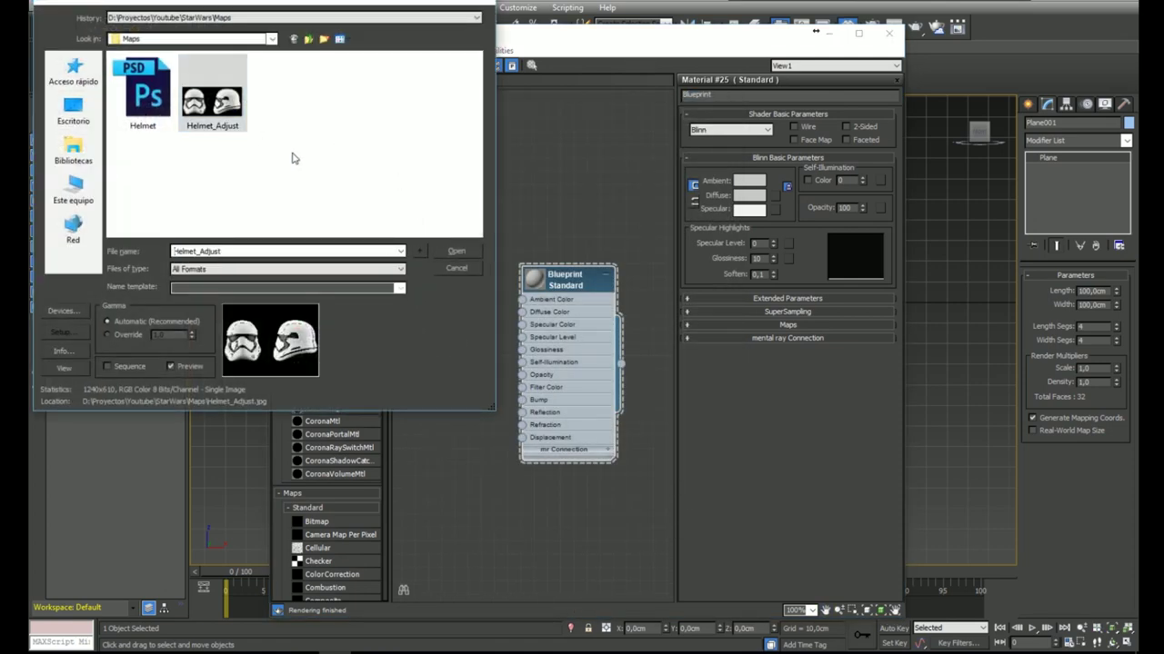
{"action": "left_click", "coordinate": [453, 253]}
{"action": "middle_click_drag", "start_coordinate": [491, 258], "coordinate": [572, 264]}
{"action": "double_click", "coordinate": [462, 314]}
{"action": "left_click_drag", "start_coordinate": [462, 315], "coordinate": [435, 276]}
{"action": "left_click_drag", "start_coordinate": [640, 285], "coordinate": [624, 284]}
{"action": "middle_click_drag", "start_coordinate": [600, 275], "coordinate": [556, 273]}
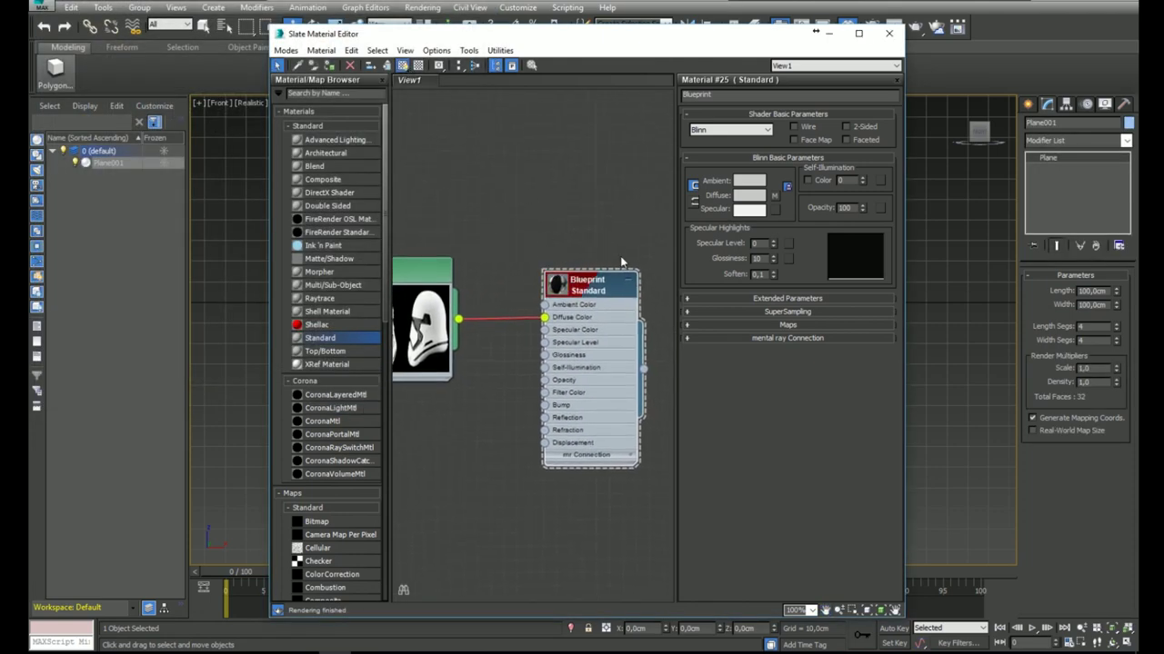
Apply the Blueprint material to the plane, minimize the material editor and hide the viewport grid.
{"action": "left_click_drag", "start_coordinate": [574, 41], "coordinate": [328, 135]}
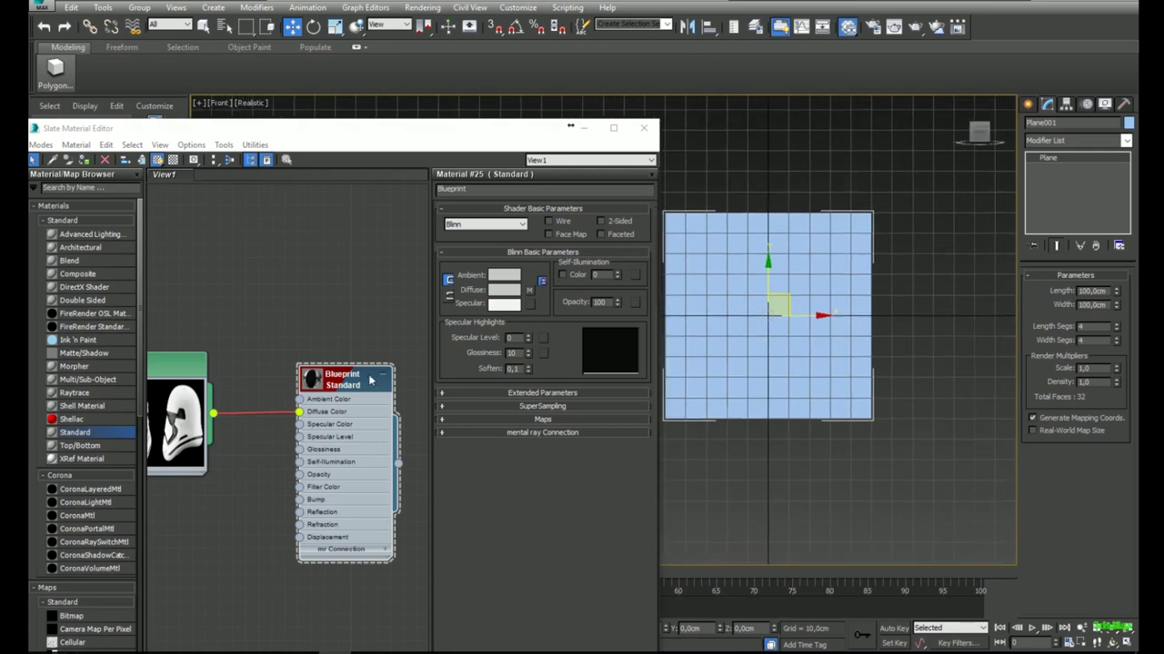
{"action": "left_click_drag", "start_coordinate": [414, 474], "coordinate": [824, 363]}
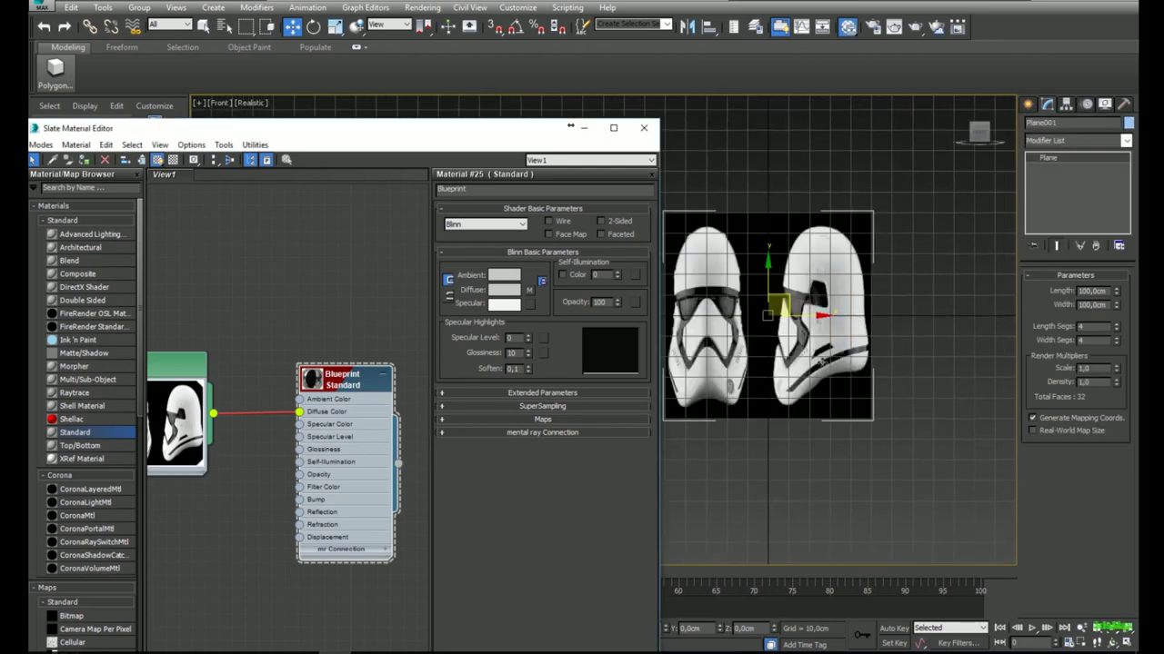
{"action": "left_click", "coordinate": [585, 129]}
{"action": "middle_click_drag", "start_coordinate": [775, 305], "coordinate": [551, 319]}
{"action": "scroll", "coordinate": [537, 290], "scroll_direction": "up", "scroll_amount": 5}
{"action": "scroll", "coordinate": [543, 276], "scroll_direction": "down", "scroll_amount": 5}
{"action": "key", "text": "g"}
{"action": "scroll", "coordinate": [518, 309], "scroll_direction": "up", "scroll_amount": 4}
{"action": "scroll", "coordinate": [549, 316], "scroll_direction": "down", "scroll_amount": 2}
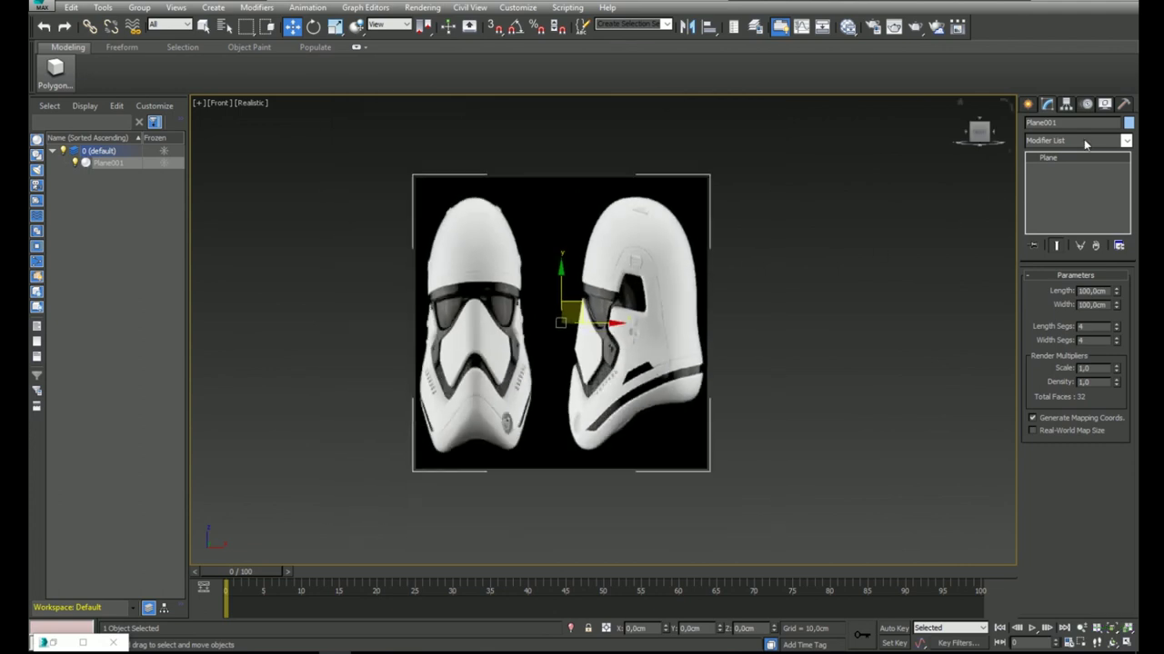
Add a UVW Map modifier to the plane and bitmap-fit its mapping to the Helmet_Adjust image.
{"action": "left_click", "coordinate": [1082, 140]}
{"action": "type", "text": "uvw"}
{"action": "key", "text": "Return"}
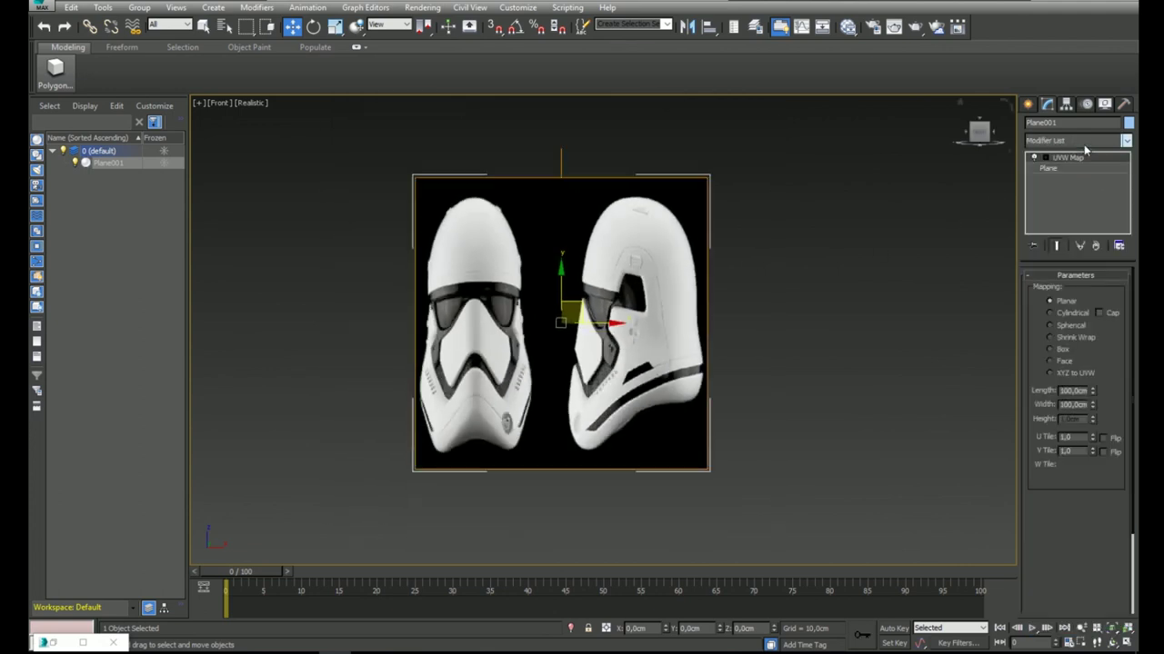
{"action": "left_click_drag", "start_coordinate": [1115, 388], "coordinate": [1102, 275]}
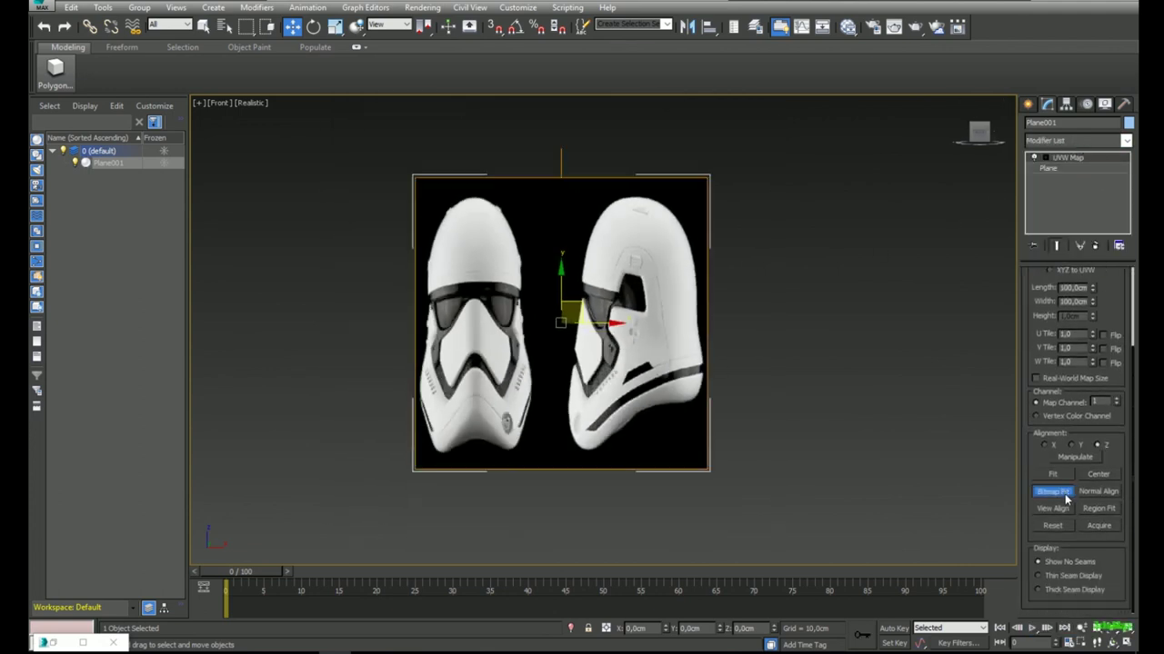
{"action": "left_click", "coordinate": [215, 105]}
{"action": "left_click", "coordinate": [456, 254]}
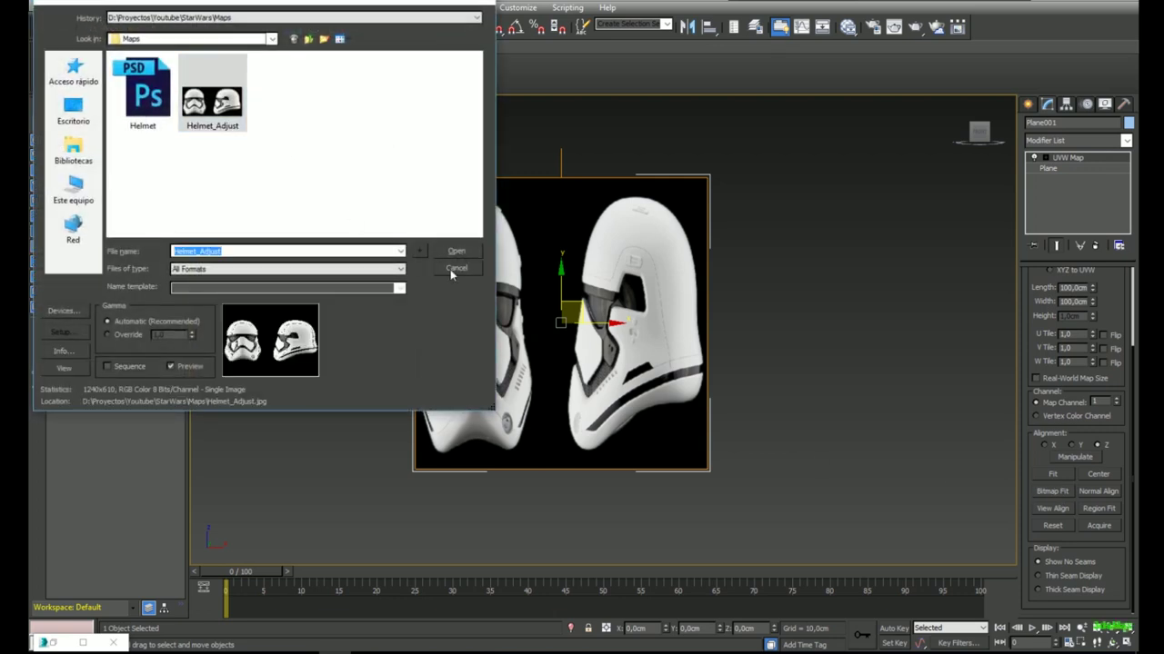
Move the UVW Map gizmo about 61 cm along X to centre the front helmet view on the plane, and show the grid.
{"action": "left_click", "coordinate": [1046, 159]}
{"action": "left_click", "coordinate": [1077, 170]}
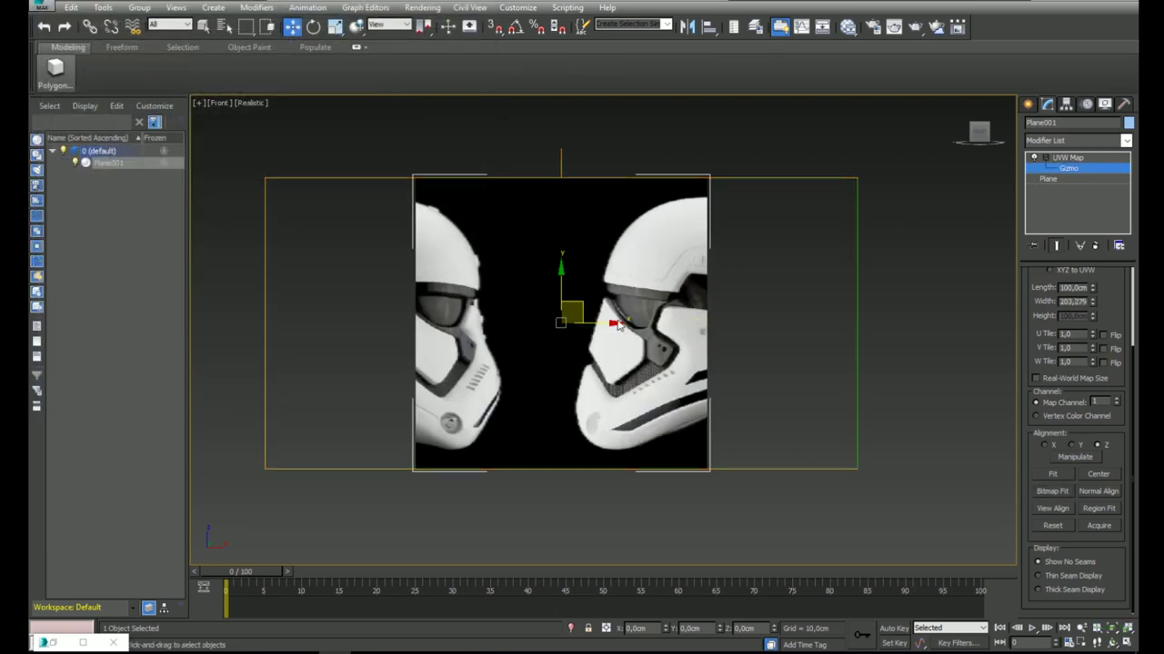
{"action": "left_click_drag", "start_coordinate": [608, 325], "coordinate": [782, 326]}
{"action": "key", "text": "g"}
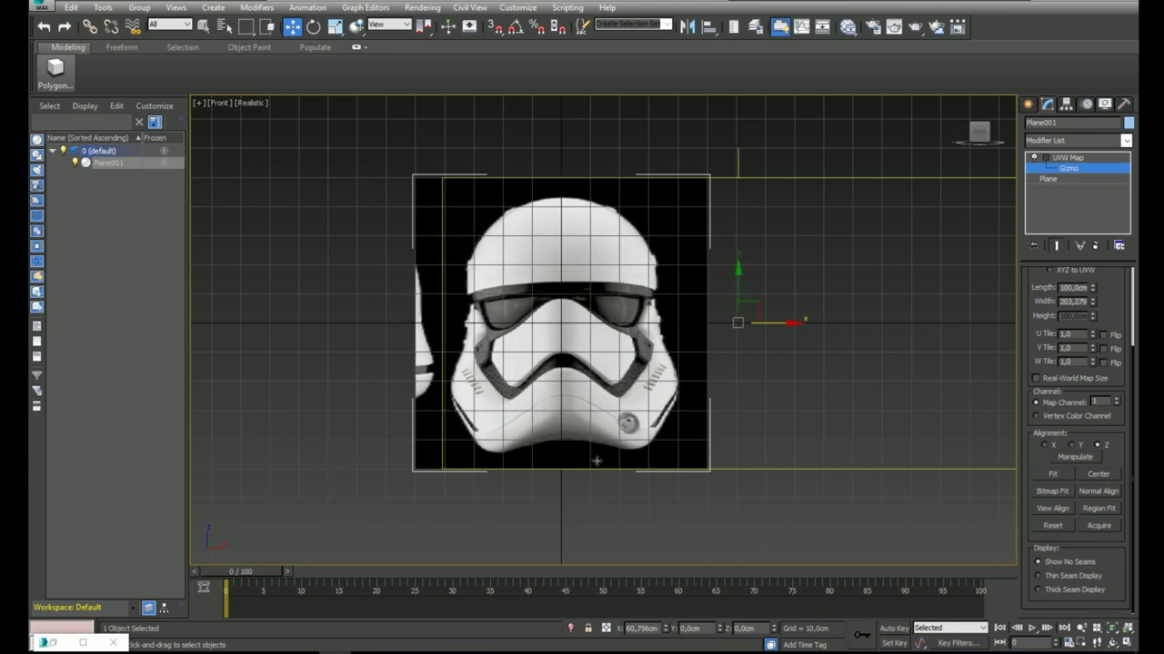
{"action": "middle_click_drag", "start_coordinate": [874, 300], "coordinate": [838, 310]}
{"action": "left_click", "coordinate": [1078, 159]}
{"action": "middle_click_drag", "start_coordinate": [799, 170], "coordinate": [782, 161]}
{"action": "left_click", "coordinate": [783, 162]}
{"action": "scroll", "coordinate": [786, 173], "scroll_direction": "down", "scroll_amount": 2}
{"action": "middle_click_drag", "start_coordinate": [791, 226], "coordinate": [846, 182]}
Clone the plane as one copy rotated 90 degrees about the vertical axis, using angle snap in the Perspective view.
{"action": "key", "text": "p"}
{"action": "middle_click_drag", "start_coordinate": [678, 275], "coordinate": [691, 319], "text": "alt"}
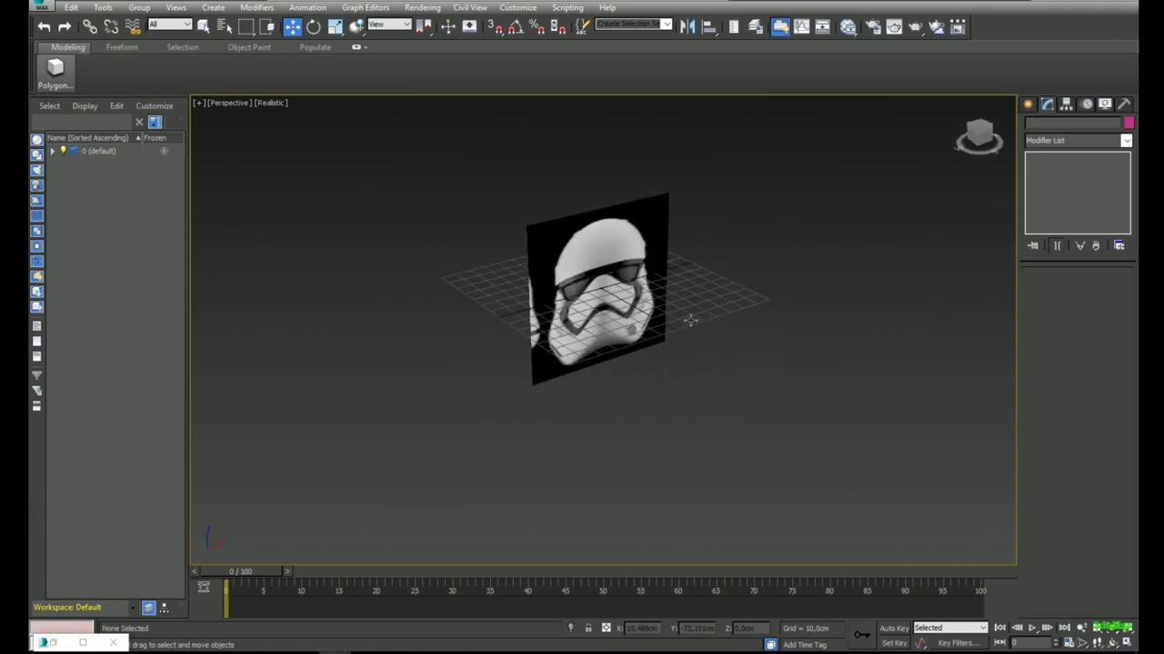
{"action": "scroll", "coordinate": [697, 246], "scroll_direction": "up", "scroll_amount": 5}
{"action": "scroll", "coordinate": [697, 242], "scroll_direction": "down", "scroll_amount": 4}
{"action": "left_click", "coordinate": [668, 259]}
{"action": "key", "text": "e"}
{"action": "left_click", "coordinate": [518, 27]}
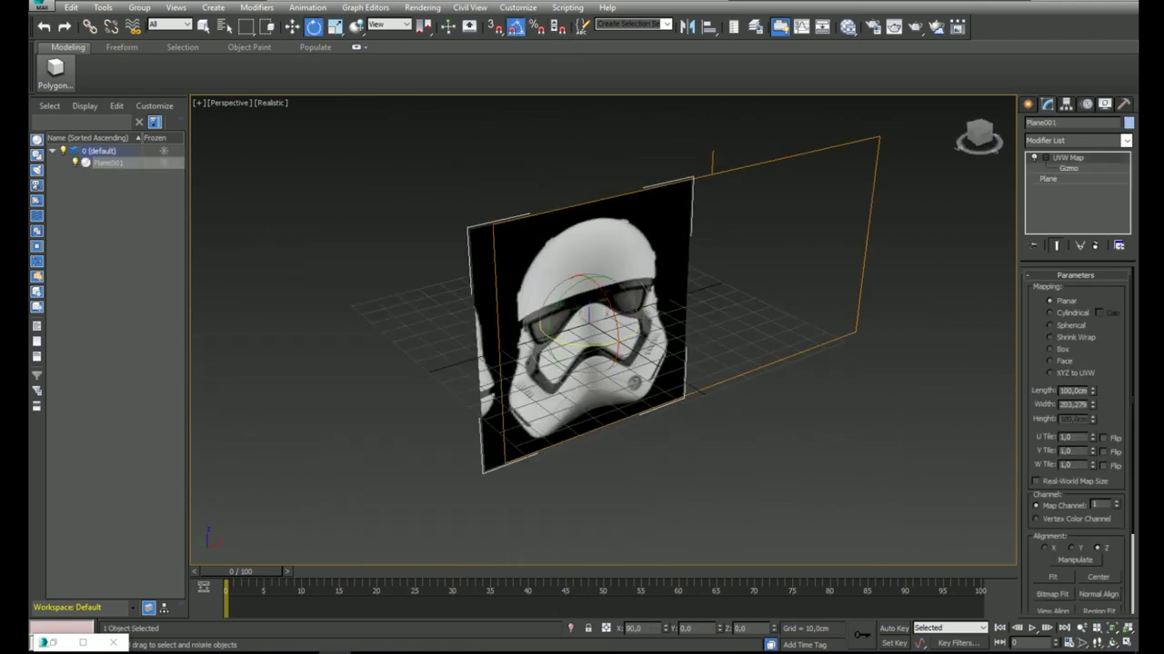
{"action": "left_click_drag", "start_coordinate": [587, 345], "coordinate": [522, 326], "text": "shift"}
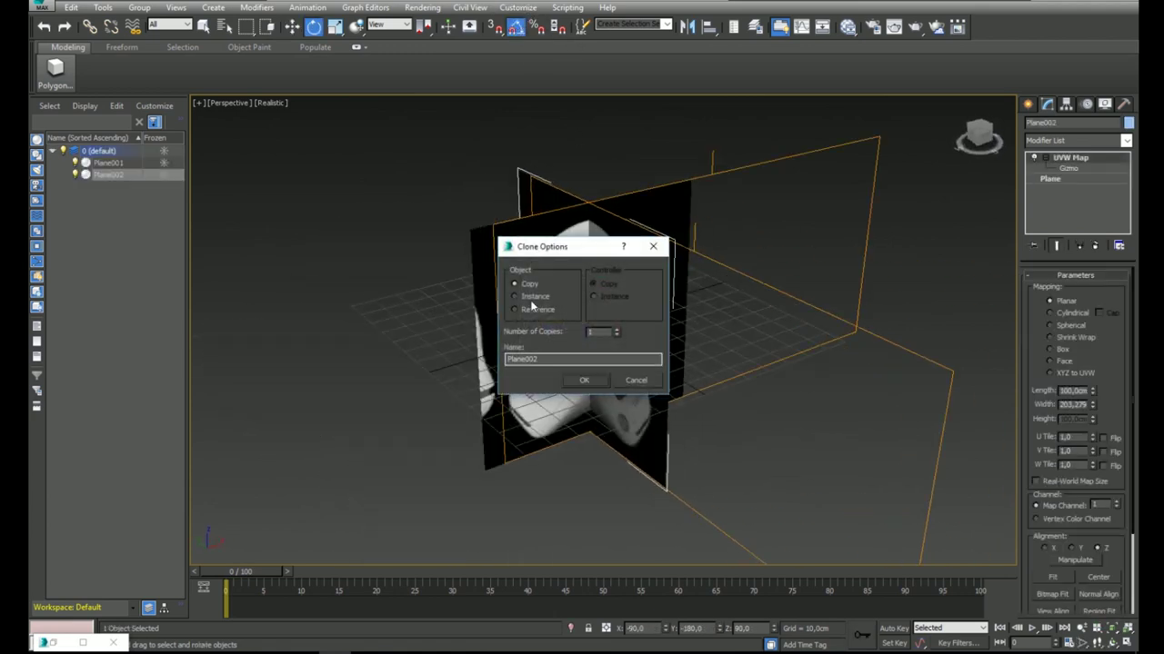
{"action": "left_click", "coordinate": [584, 382]}
Rename the original front-facing plane as Front.
{"action": "middle_click_drag", "start_coordinate": [692, 159], "coordinate": [691, 182]}
{"action": "key", "text": "w"}
{"action": "left_click", "coordinate": [677, 217]}
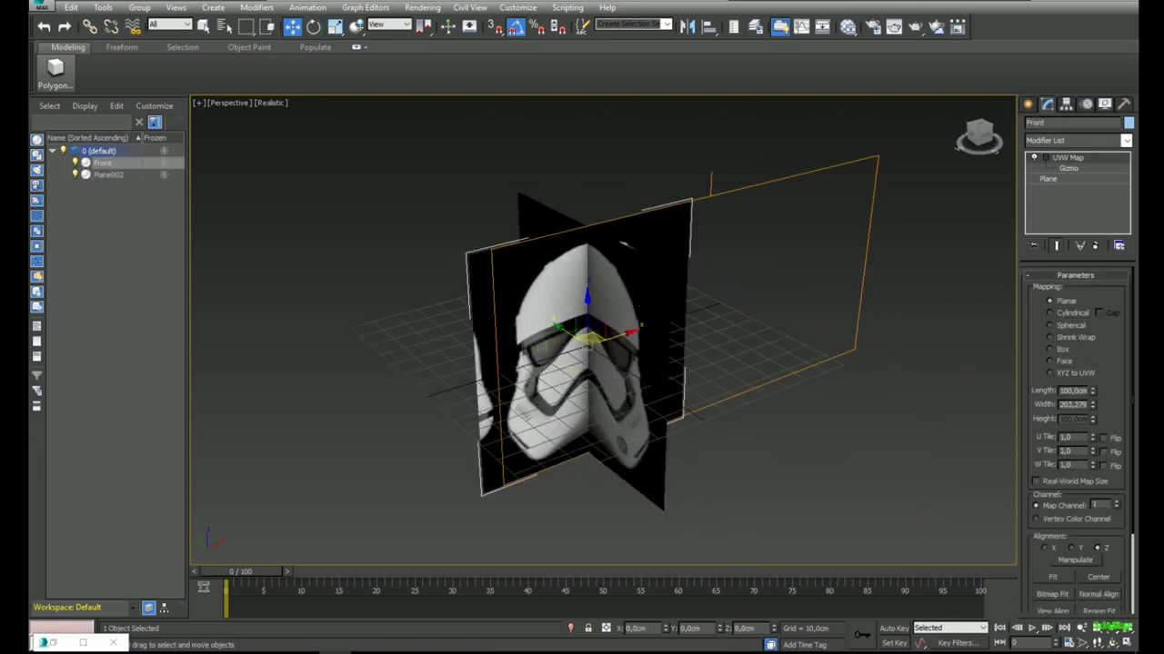
Rename the rotated copy of the plane as Left.
{"action": "middle_click_drag", "start_coordinate": [649, 278], "coordinate": [715, 280], "text": "alt"}
{"action": "left_click_drag", "start_coordinate": [799, 253], "coordinate": [705, 305]}
{"action": "key", "text": "l"}
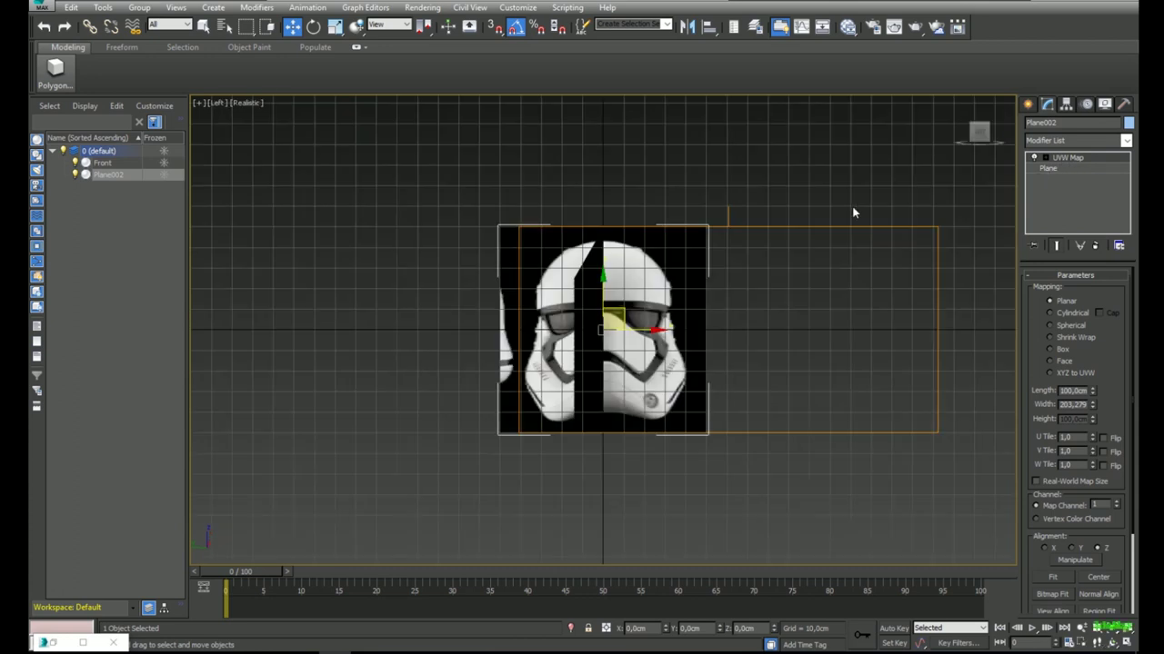
{"action": "key", "text": "p"}
{"action": "left_click_drag", "start_coordinate": [1062, 123], "coordinate": [855, 121]}
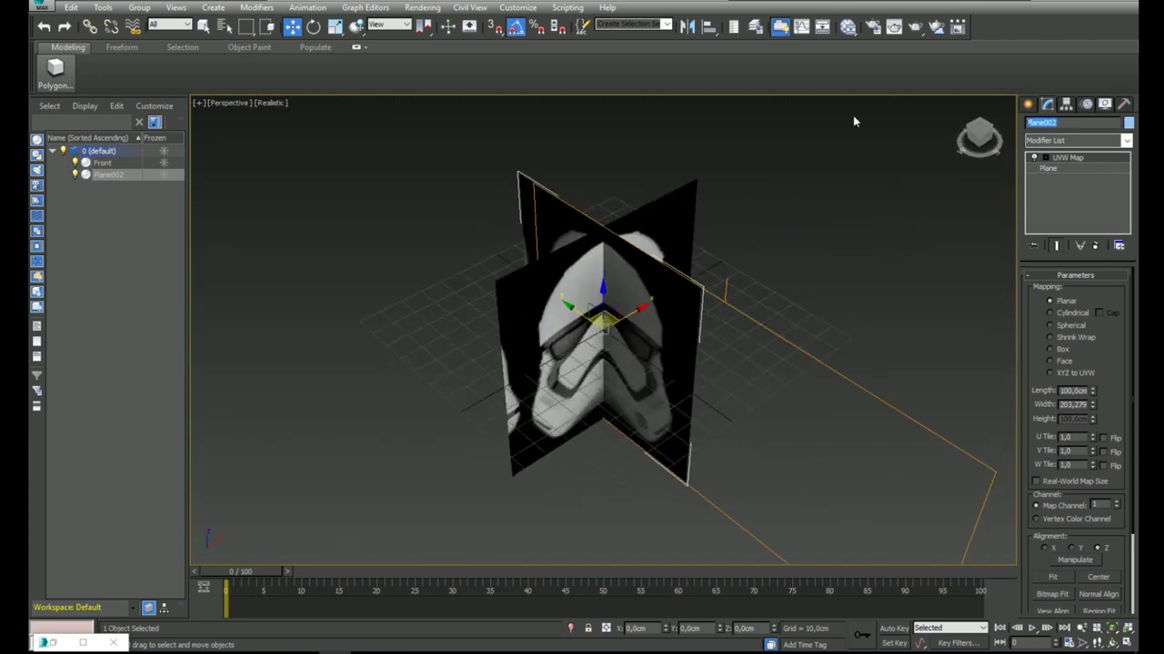
{"action": "type", "text": "Left"}
{"action": "key", "text": "Return"}
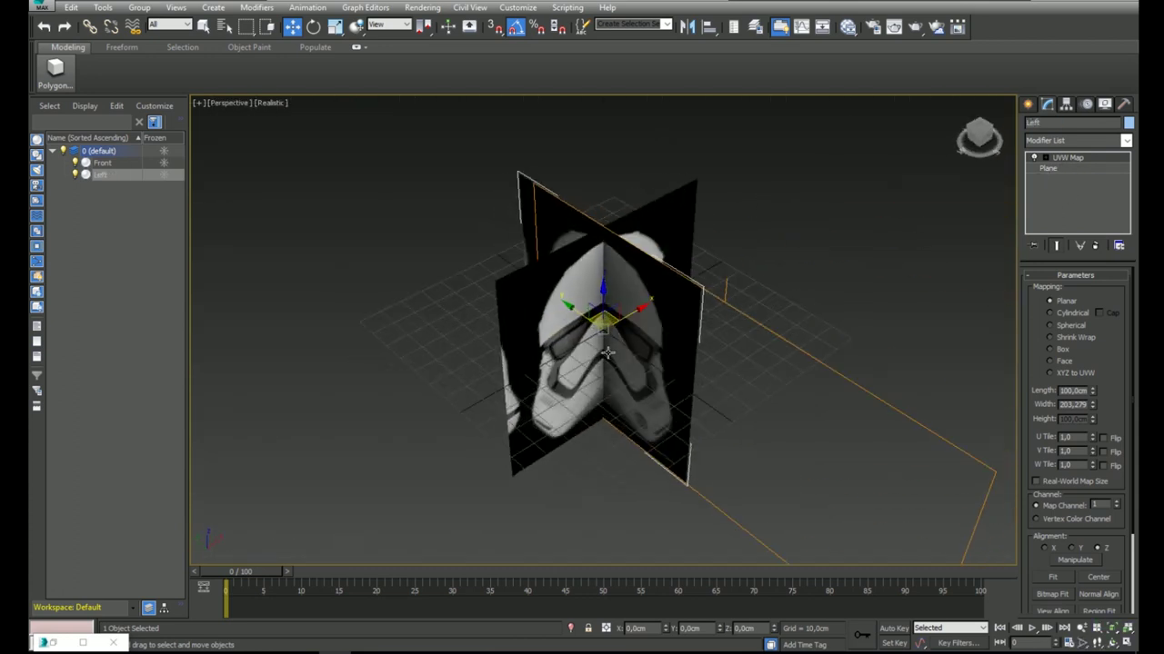
Show the Left view and change its display mode from Realistic to Shaded.
{"action": "key", "text": "l"}
{"action": "scroll", "coordinate": [669, 238], "scroll_direction": "up", "scroll_amount": 3}
{"action": "middle_click_drag", "start_coordinate": [642, 187], "coordinate": [614, 184]}
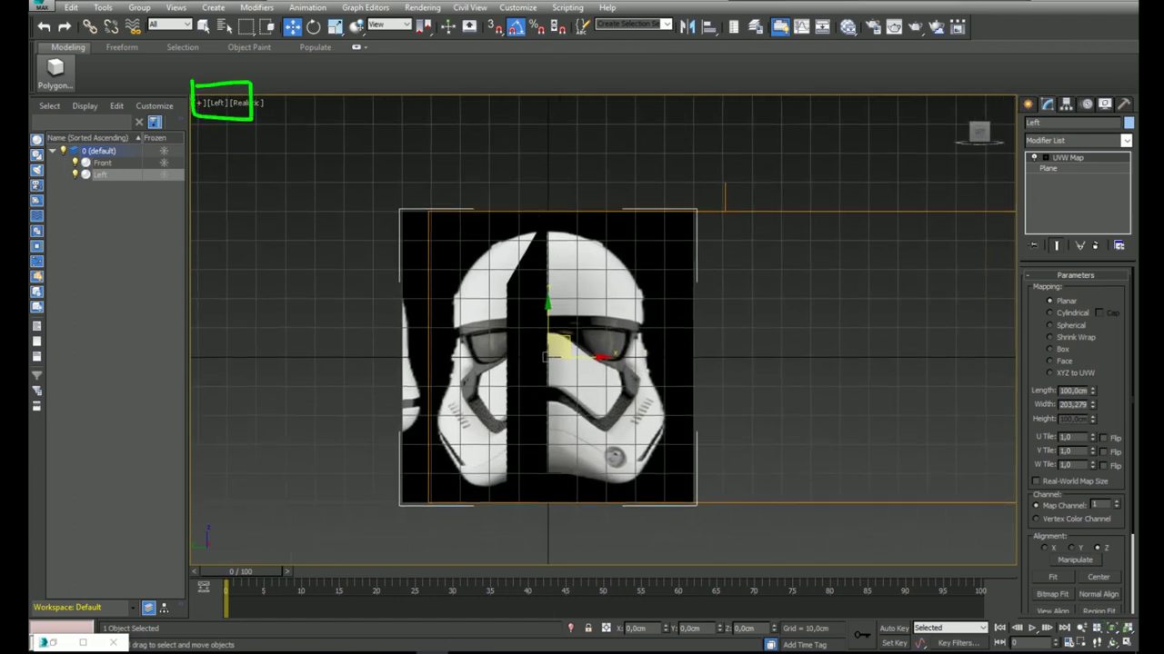
{"action": "middle_click_drag", "start_coordinate": [699, 321], "coordinate": [662, 312]}
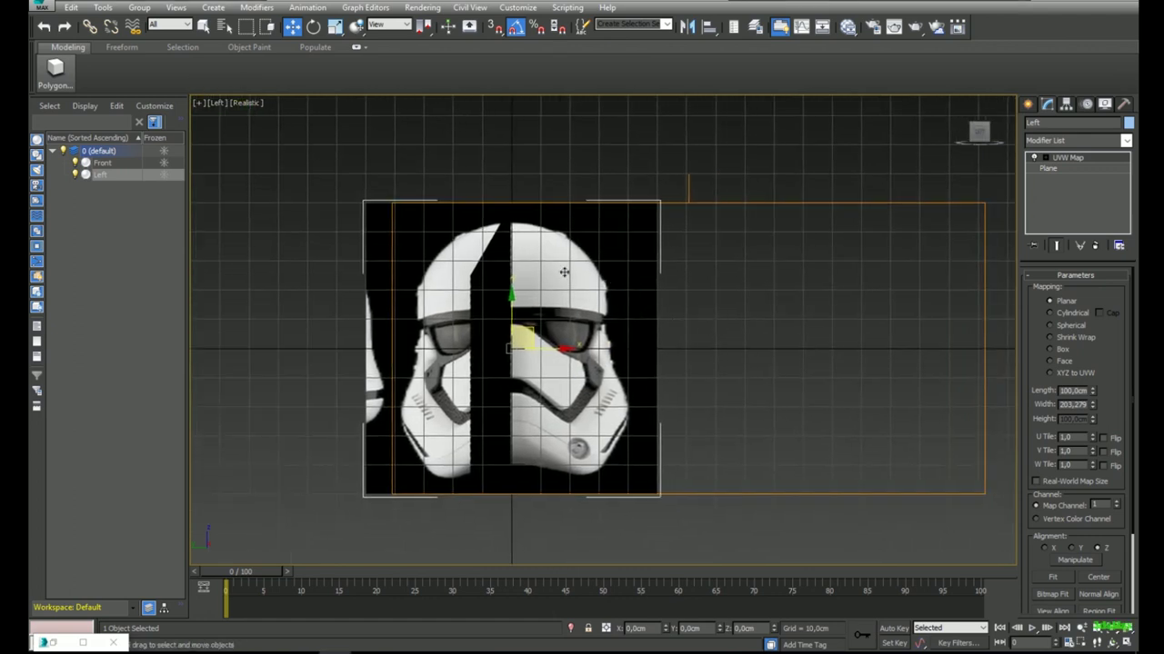
{"action": "left_click", "coordinate": [250, 103]}
{"action": "left_click", "coordinate": [282, 132]}
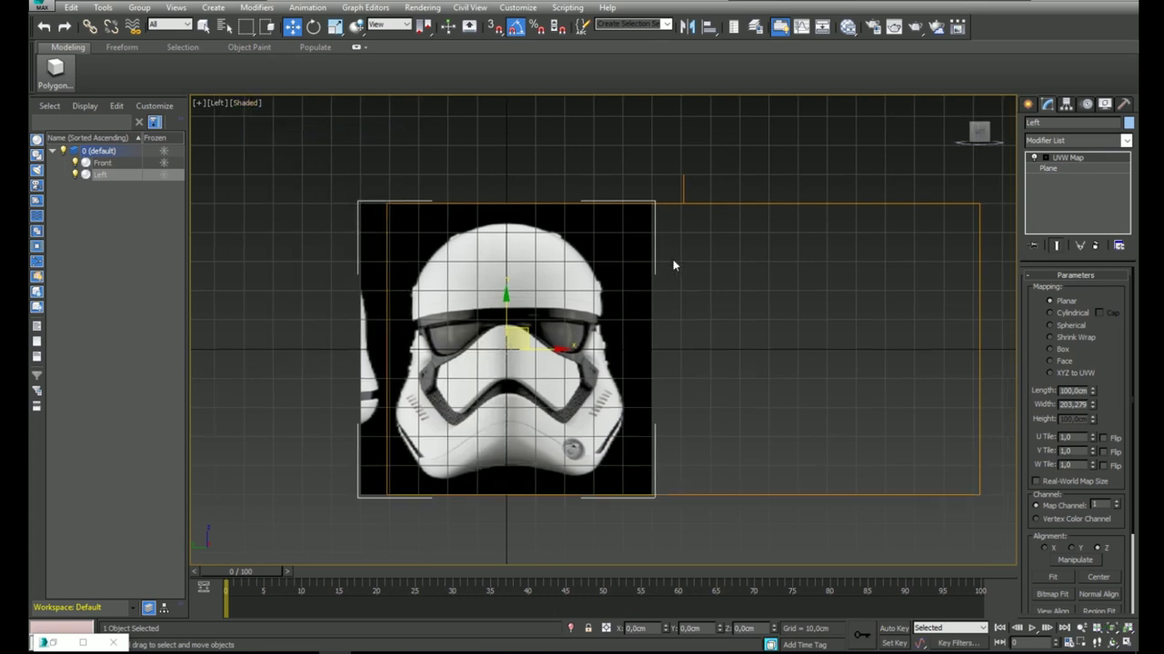
Flip the U tiling of the Left plane's UVW Map and shift its gizmo until the helmet's side profile fills the plane.
{"action": "left_click", "coordinate": [1047, 158]}
{"action": "left_click", "coordinate": [1065, 168]}
{"action": "left_click_drag", "start_coordinate": [740, 348], "coordinate": [410, 355]}
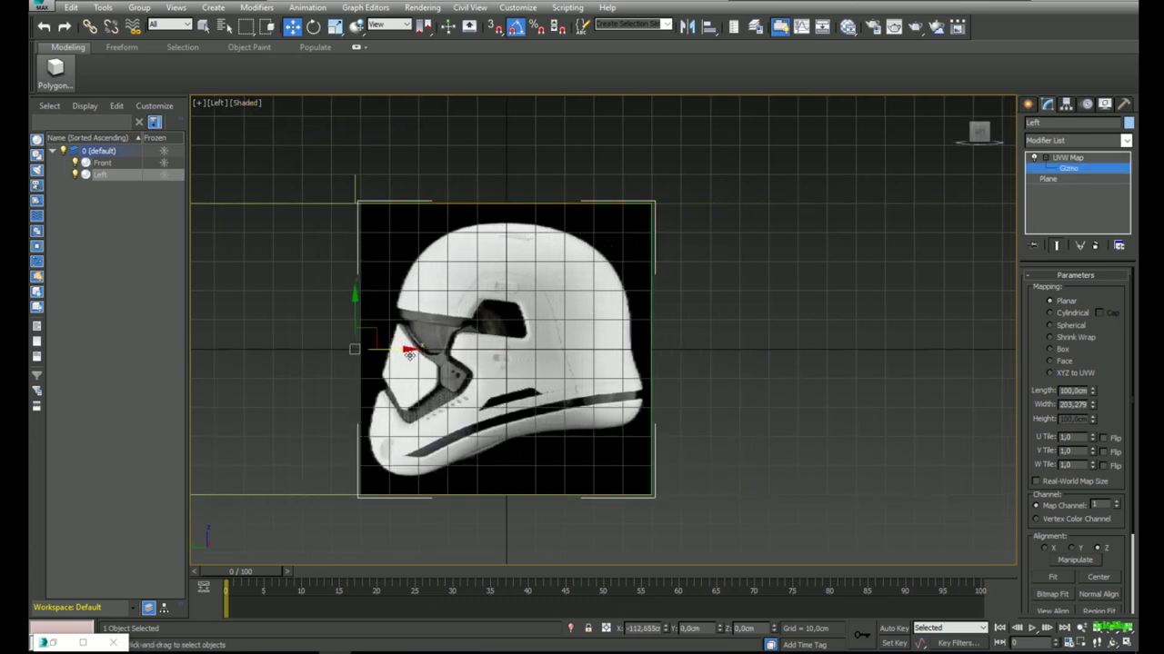
{"action": "left_click", "coordinate": [1069, 159]}
{"action": "left_click", "coordinate": [1066, 169]}
{"action": "scroll", "coordinate": [1034, 549], "scroll_direction": "down", "scroll_amount": 3}
{"action": "left_click", "coordinate": [1103, 362]}
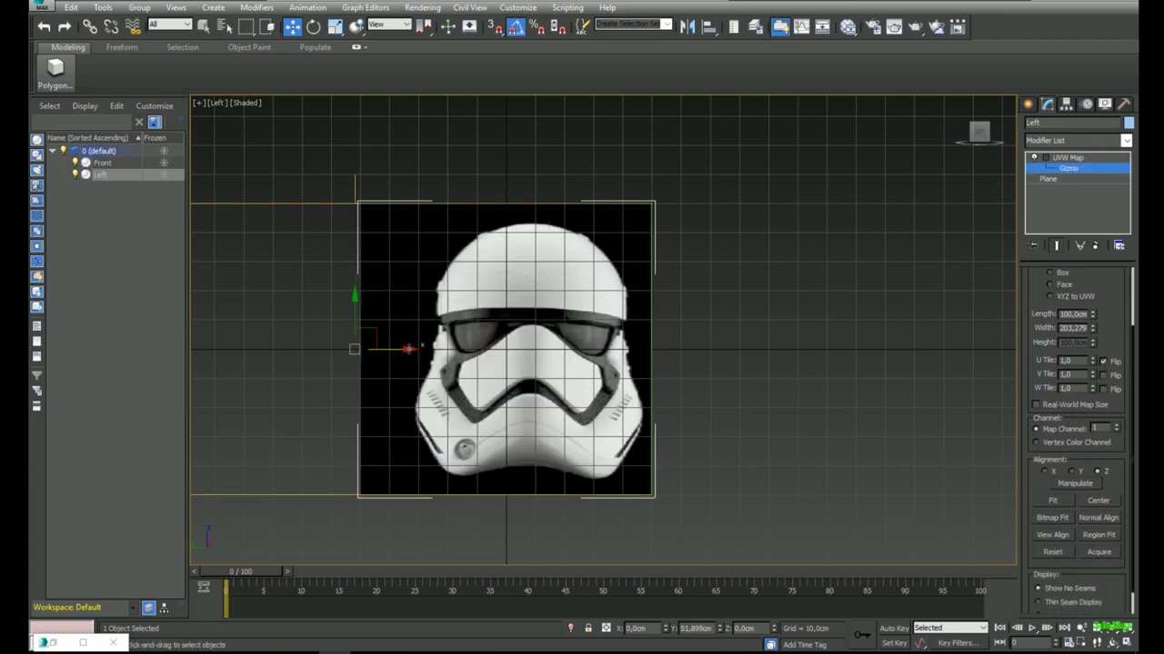
{"action": "left_click_drag", "start_coordinate": [409, 349], "coordinate": [713, 349]}
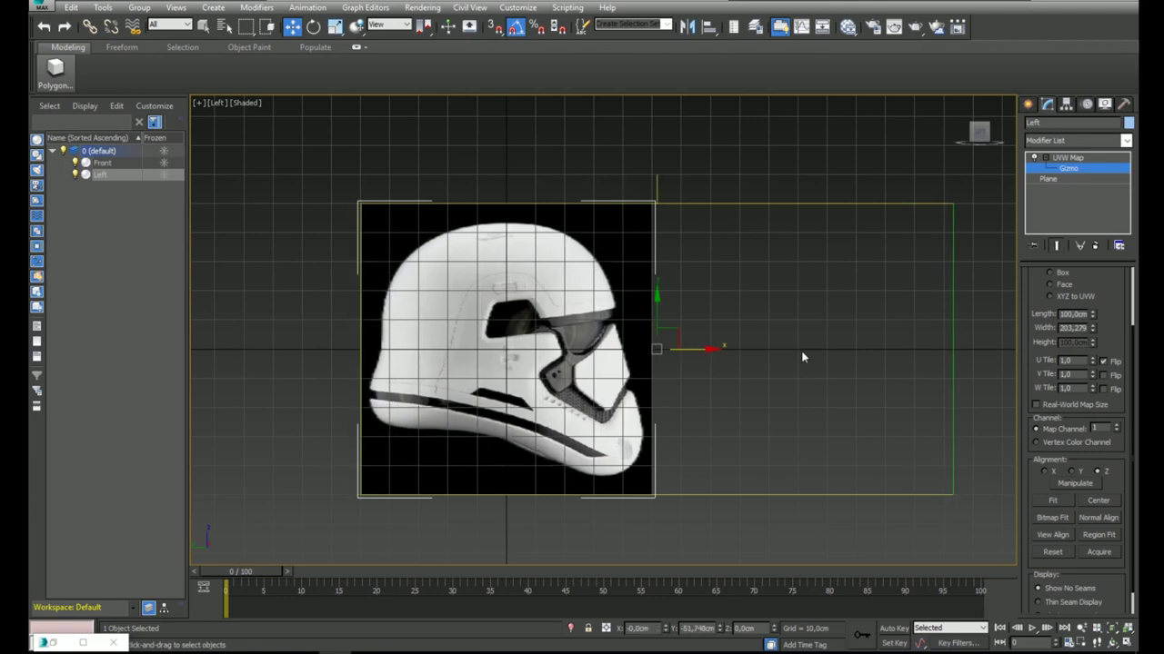
{"action": "left_click", "coordinate": [1065, 158]}
In the Perspective view, move the Left plane to about X 48 cm and the Front plane to about Y 48.7 cm, forming a corner.
{"action": "middle_click_drag", "start_coordinate": [697, 283], "coordinate": [629, 307]}
{"action": "key", "text": "p"}
{"action": "scroll", "coordinate": [701, 291], "scroll_direction": "down", "scroll_amount": 3}
{"action": "left_click_drag", "start_coordinate": [635, 309], "coordinate": [744, 312]}
{"action": "middle_click_drag", "start_coordinate": [593, 325], "coordinate": [647, 332], "text": "alt"}
{"action": "left_click_drag", "start_coordinate": [524, 257], "coordinate": [484, 344]}
{"action": "middle_click_drag", "start_coordinate": [469, 320], "coordinate": [506, 304], "text": "alt"}
{"action": "left_click_drag", "start_coordinate": [549, 333], "coordinate": [454, 284]}
{"action": "mouse_move", "coordinate": [453, 284]}
{"action": "middle_mouse_down", "text": "alt"}
{"action": "mouse_move", "coordinate": [402, 371]}
{"action": "mouse_move", "coordinate": [440, 281]}
{"action": "mouse_move", "coordinate": [459, 278]}
{"action": "middle_mouse_up", "text": "alt"}
Show edged faces and reduce the length and width segments of both the Left and Front planes to 1.
{"action": "key", "text": "F4"}
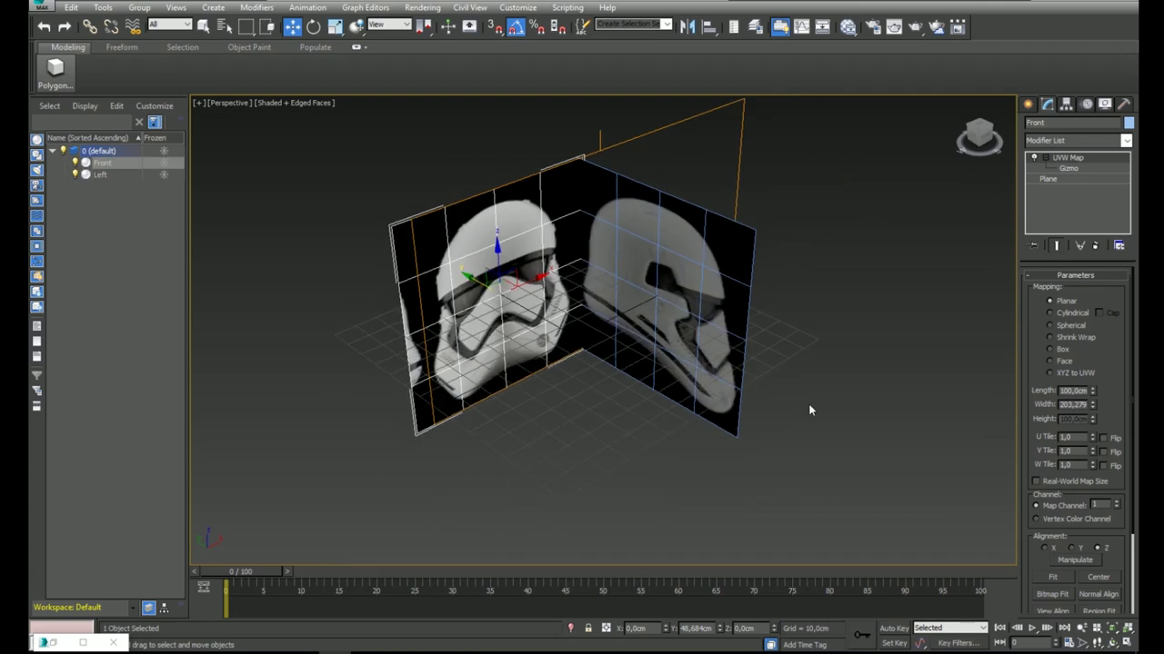
{"action": "left_click_drag", "start_coordinate": [809, 406], "coordinate": [721, 368]}
{"action": "left_click", "coordinate": [1050, 179]}
{"action": "right_click", "coordinate": [1116, 327]}
{"action": "right_click", "coordinate": [1116, 342]}
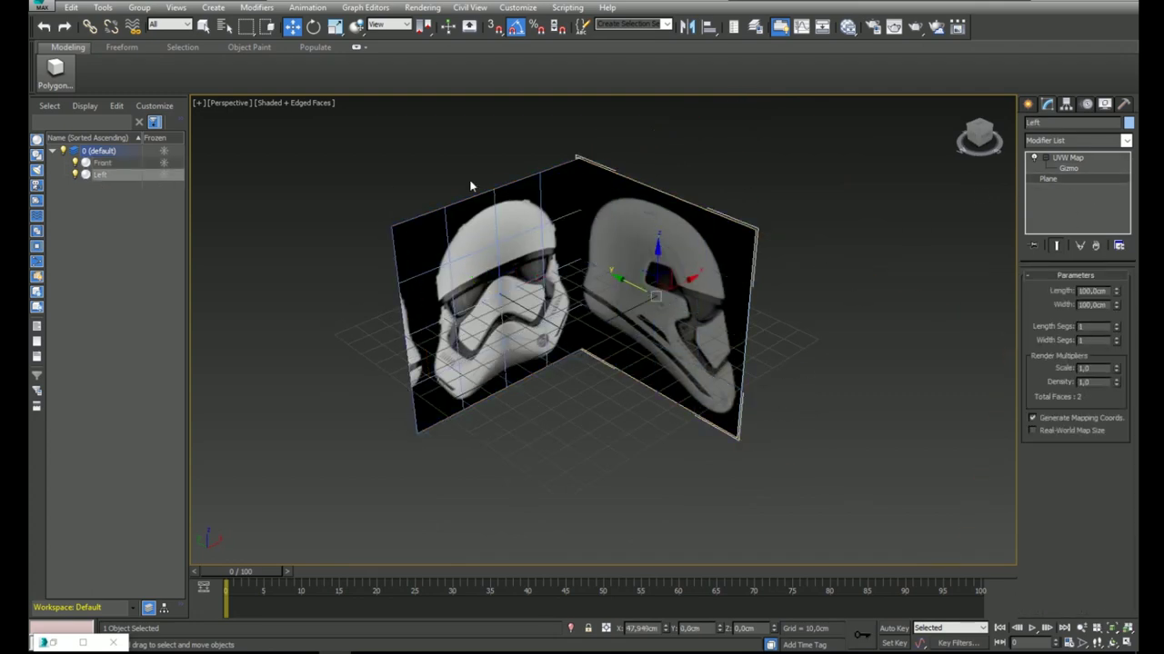
{"action": "left_click_drag", "start_coordinate": [471, 184], "coordinate": [506, 234]}
{"action": "left_click", "coordinate": [1054, 179]}
{"action": "right_click", "coordinate": [1120, 323]}
{"action": "left_click", "coordinate": [1123, 318]}
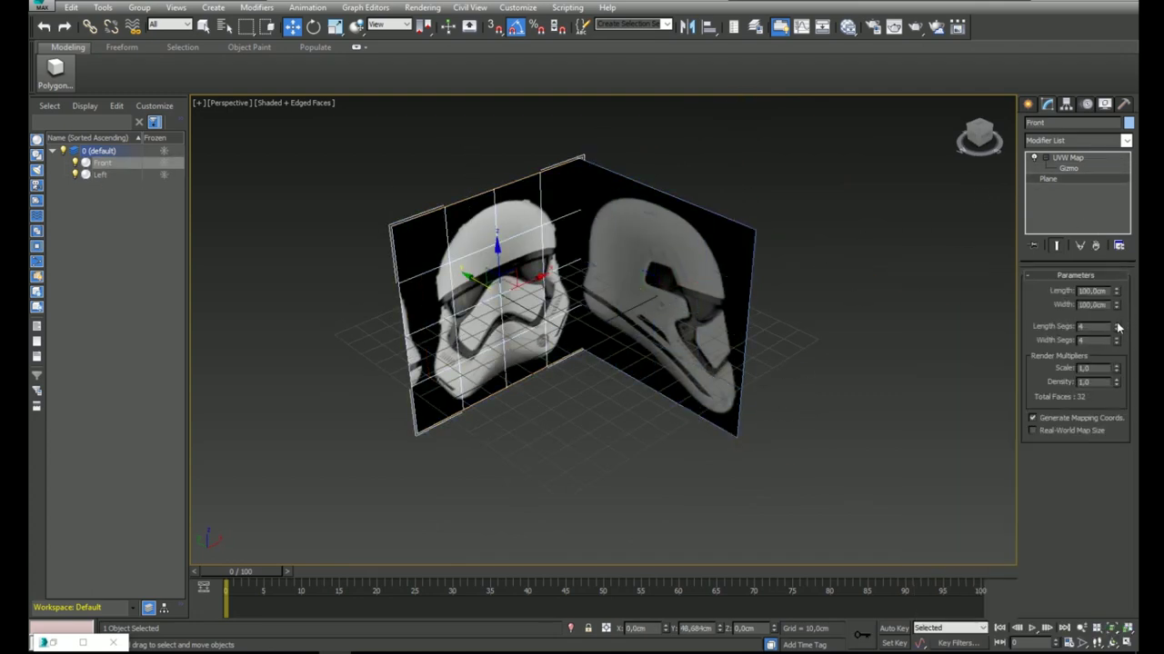
{"action": "left_click", "coordinate": [1068, 157]}
{"action": "key", "text": "F3"}
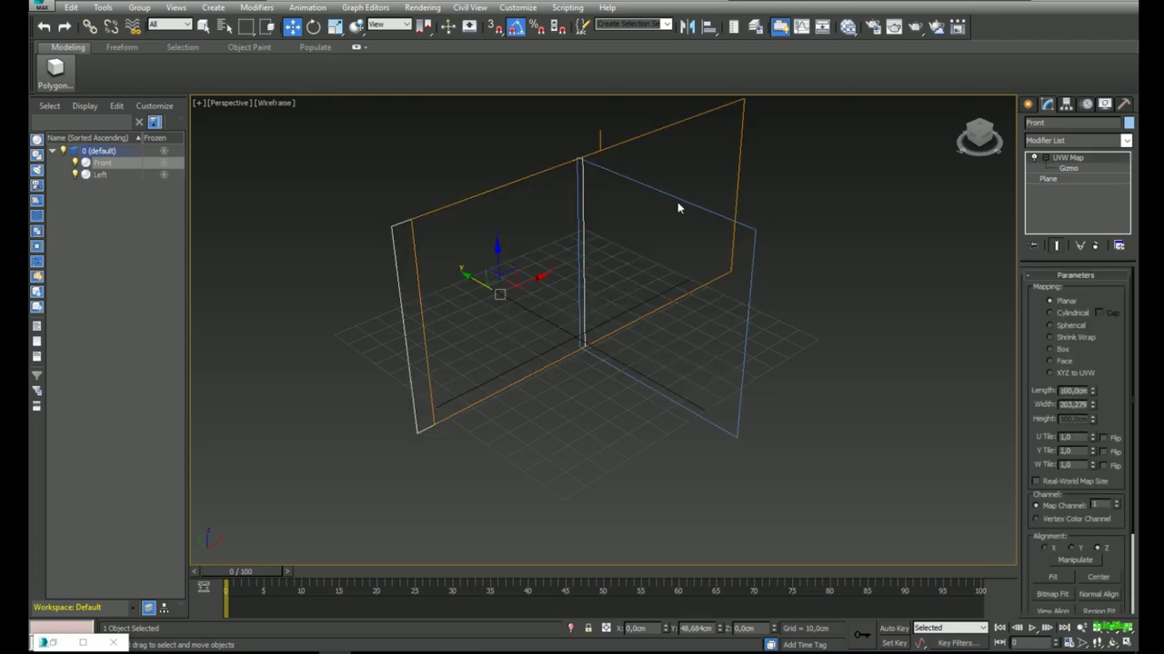
{"action": "key", "text": "F3"}
Freeze both reference planes through their object properties, with Show Frozen in Gray turned off.
{"action": "mouse_move", "coordinate": [677, 207]}
{"action": "middle_mouse_down", "text": "alt"}
{"action": "mouse_move", "coordinate": [684, 197]}
{"action": "mouse_move", "coordinate": [671, 202]}
{"action": "middle_mouse_up", "text": "alt"}
{"action": "left_click_drag", "start_coordinate": [857, 257], "coordinate": [574, 193]}
{"action": "key", "text": "f"}
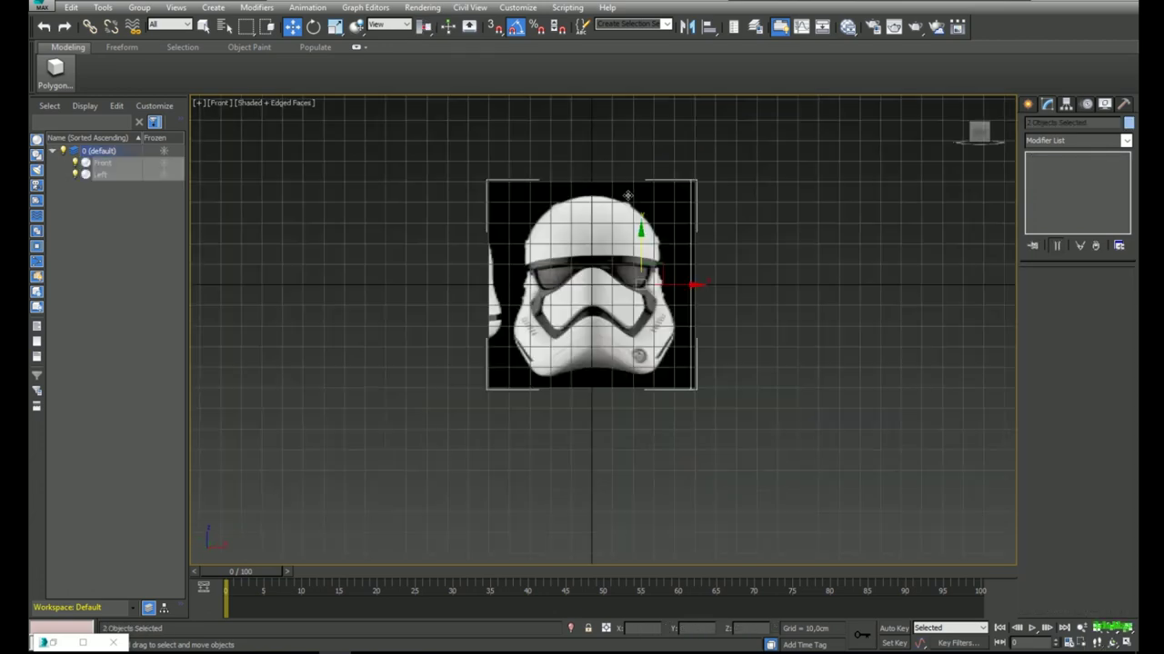
{"action": "key", "text": "z"}
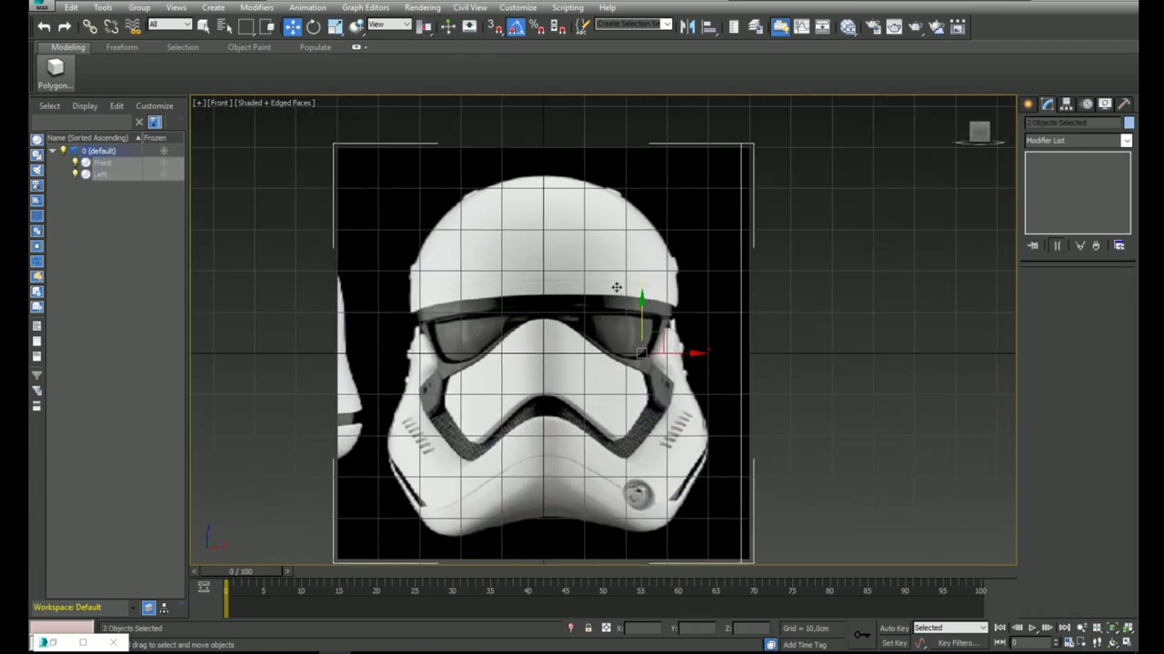
{"action": "key", "text": "p"}
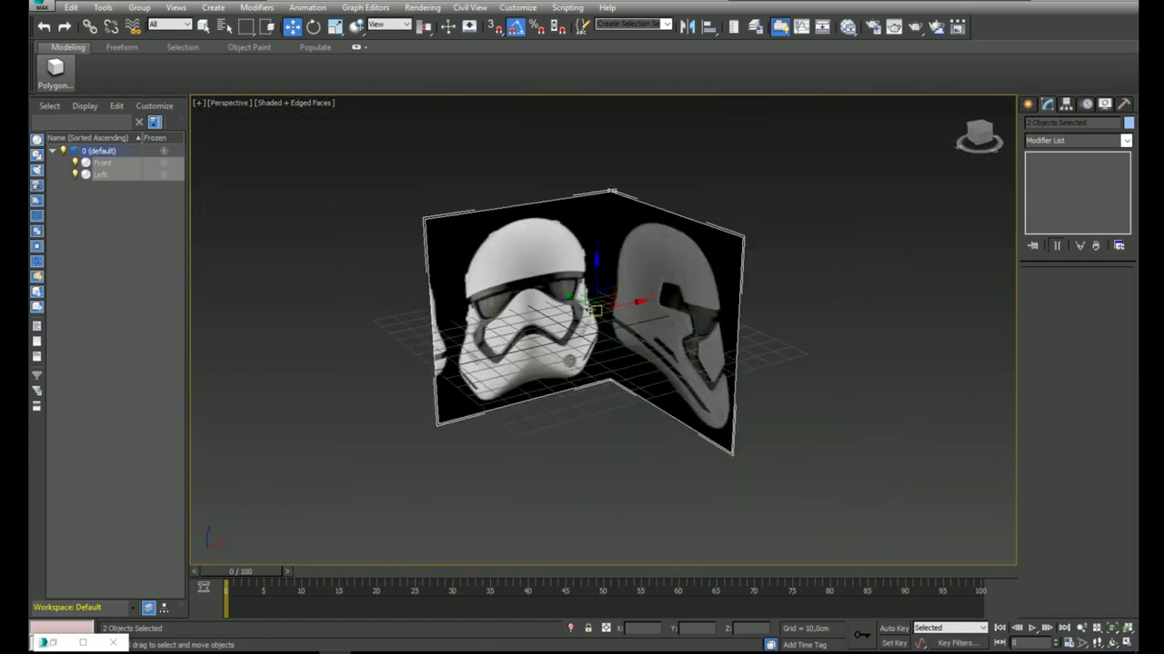
{"action": "right_click", "coordinate": [586, 304]}
{"action": "left_click", "coordinate": [641, 405]}
{"action": "left_click_drag", "start_coordinate": [543, 121], "coordinate": [397, 124]}
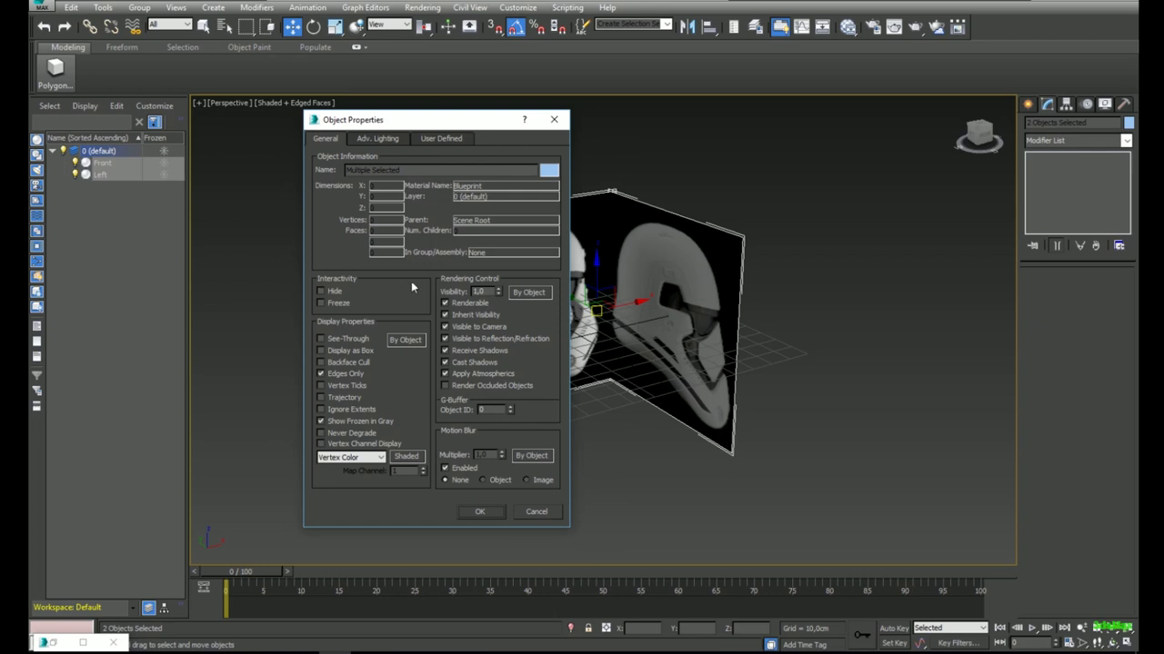
{"action": "left_click_drag", "start_coordinate": [292, 289], "coordinate": [371, 316]}
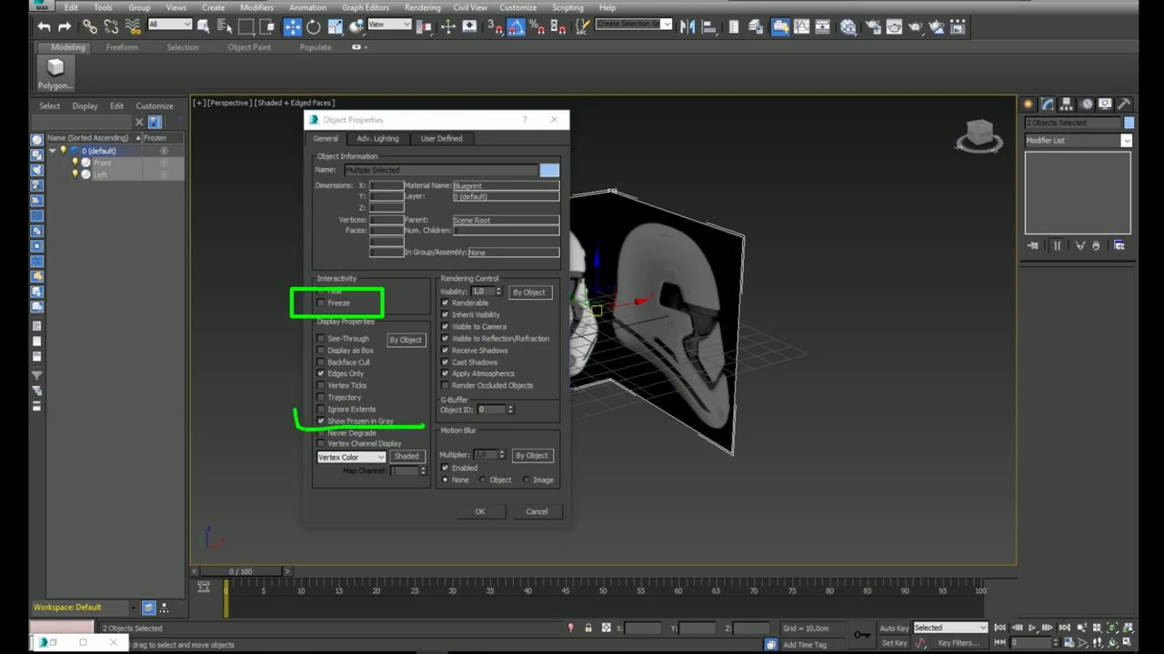
{"action": "left_click_drag", "start_coordinate": [328, 416], "coordinate": [297, 411]}
{"action": "left_click", "coordinate": [336, 303]}
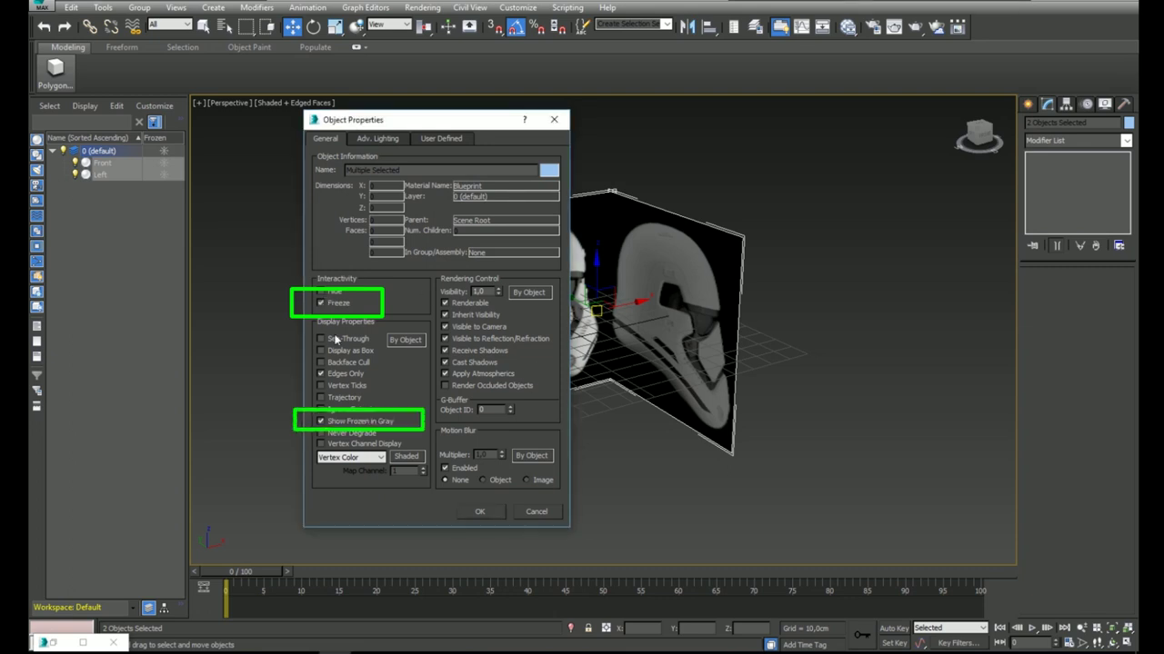
{"action": "left_click", "coordinate": [480, 511]}
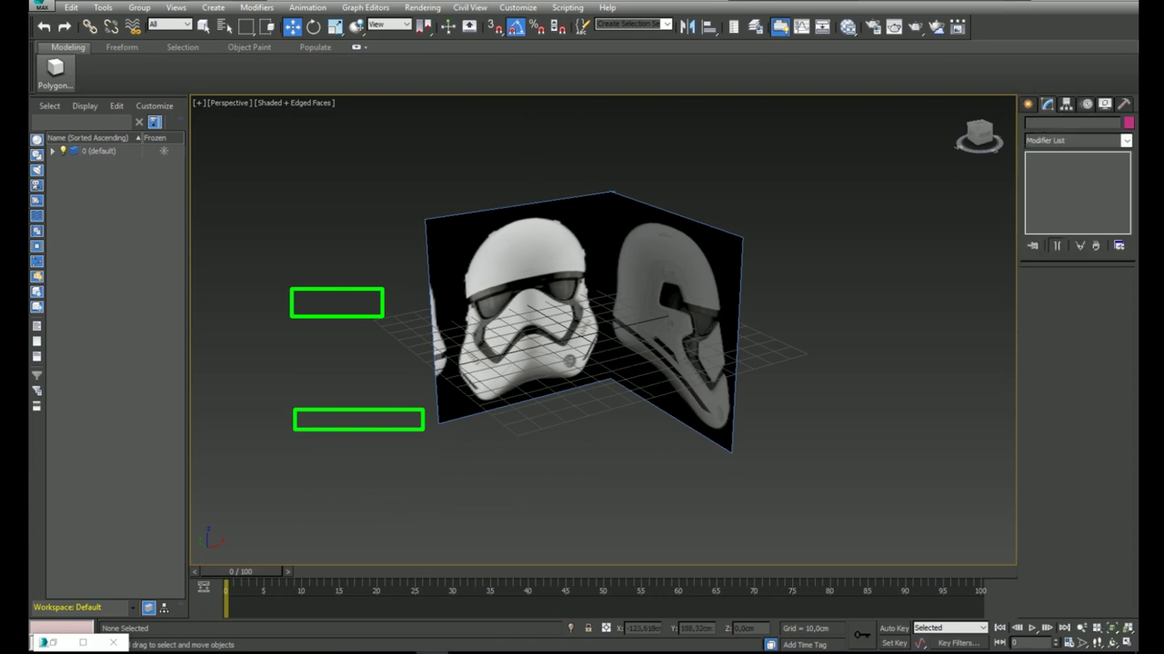
Hide the grid in the Front view and check both frozen reference planes from an angle.
{"action": "middle_click_drag", "start_coordinate": [703, 221], "coordinate": [718, 245]}
{"action": "middle_click_drag", "start_coordinate": [431, 453], "coordinate": [511, 412], "text": "alt"}
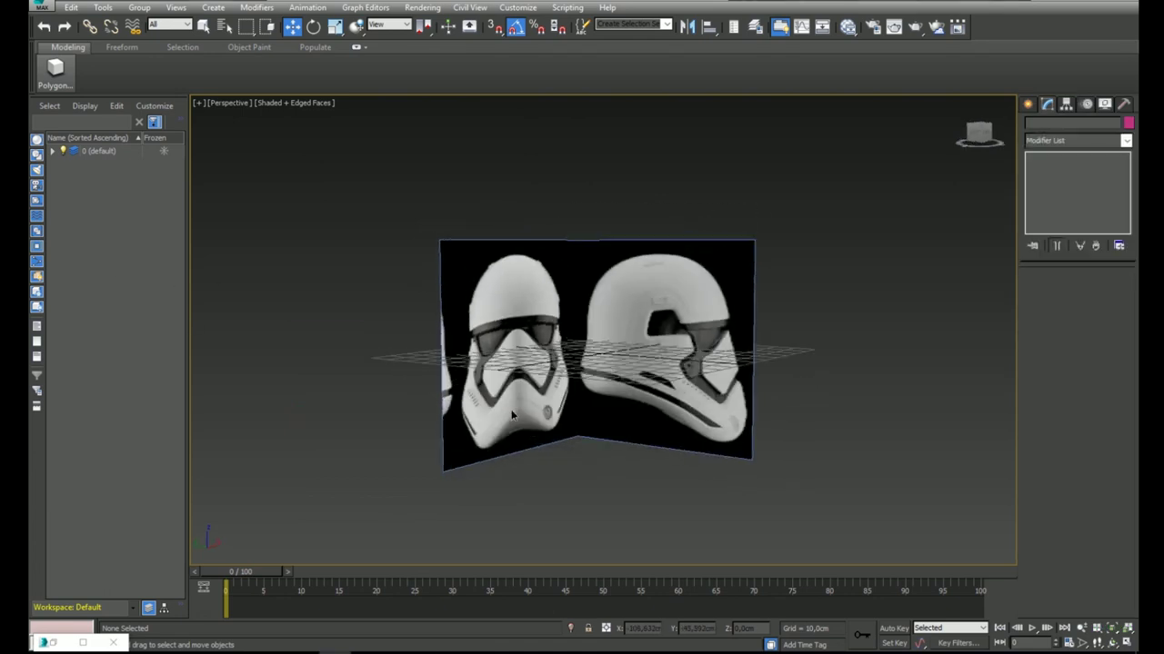
{"action": "key", "text": "f"}
{"action": "key", "text": "g"}
{"action": "middle_click_drag", "start_coordinate": [591, 300], "coordinate": [656, 320], "text": "alt"}
{"action": "scroll", "coordinate": [656, 320], "scroll_direction": "down", "scroll_amount": 4}
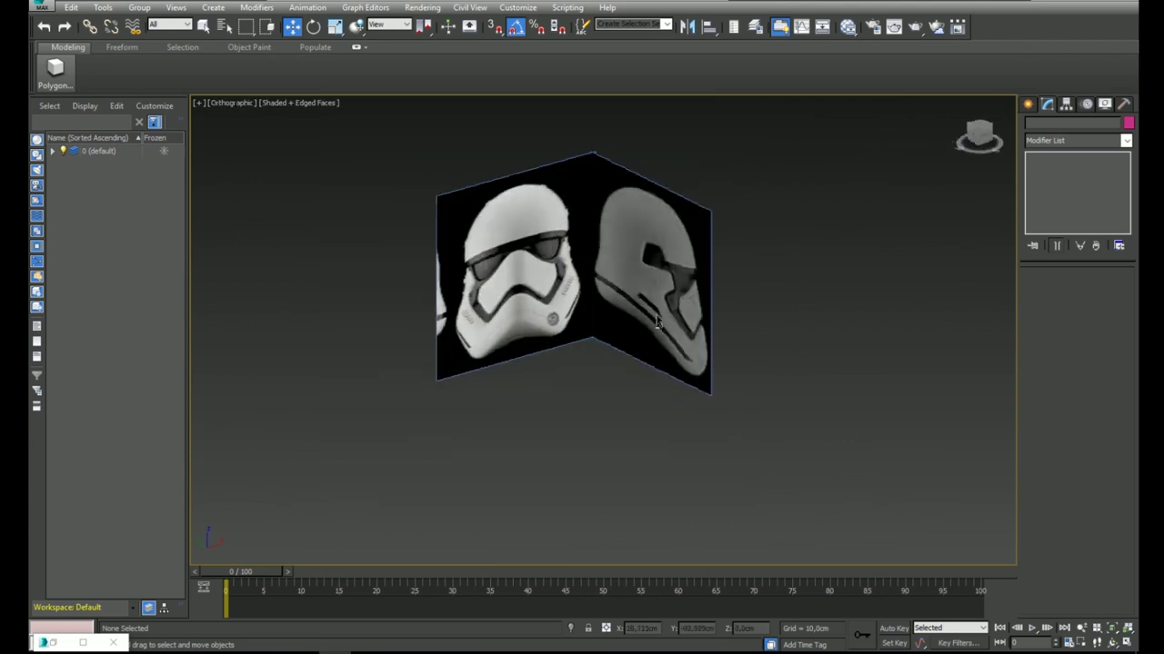
In the Front view, draw a plane about 17.5 cm long and 8.1 cm wide over the middle of the helmet's nose guard.
{"action": "key", "text": "f"}
{"action": "middle_click_drag", "start_coordinate": [471, 346], "coordinate": [454, 278]}
{"action": "scroll", "coordinate": [582, 299], "scroll_direction": "up", "scroll_amount": 2}
{"action": "middle_click_drag", "start_coordinate": [582, 300], "coordinate": [472, 363]}
{"action": "left_click", "coordinate": [1029, 106]}
{"action": "left_click", "coordinate": [1107, 244]}
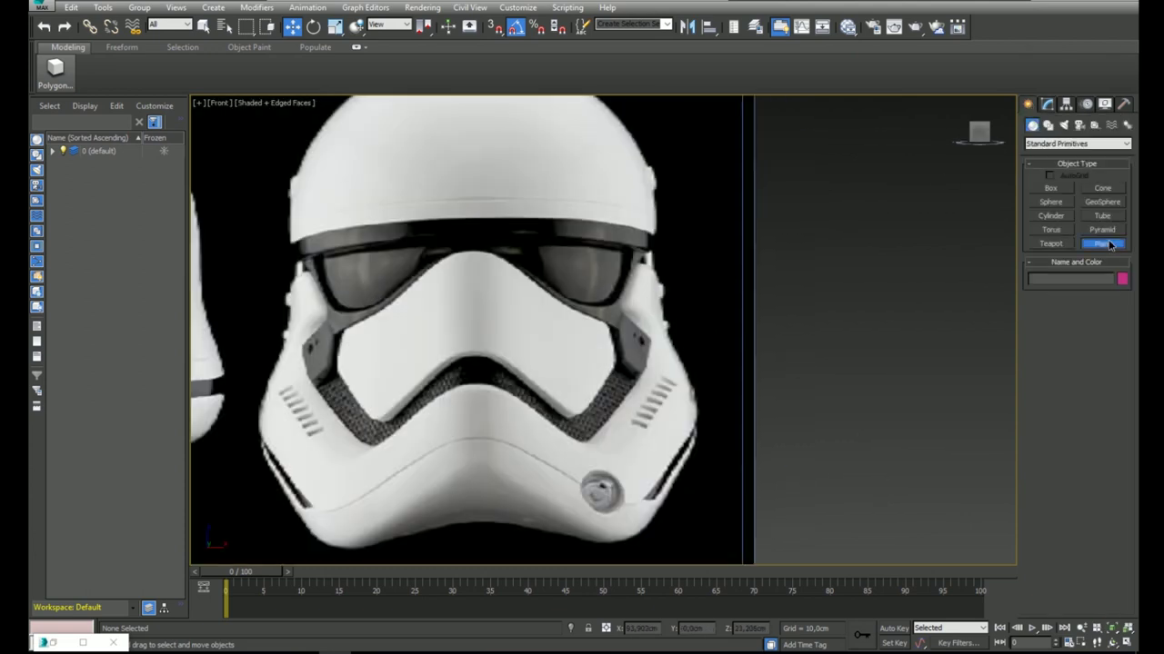
{"action": "middle_click_drag", "start_coordinate": [482, 320], "coordinate": [492, 310]}
{"action": "left_click_drag", "start_coordinate": [468, 236], "coordinate": [515, 334]}
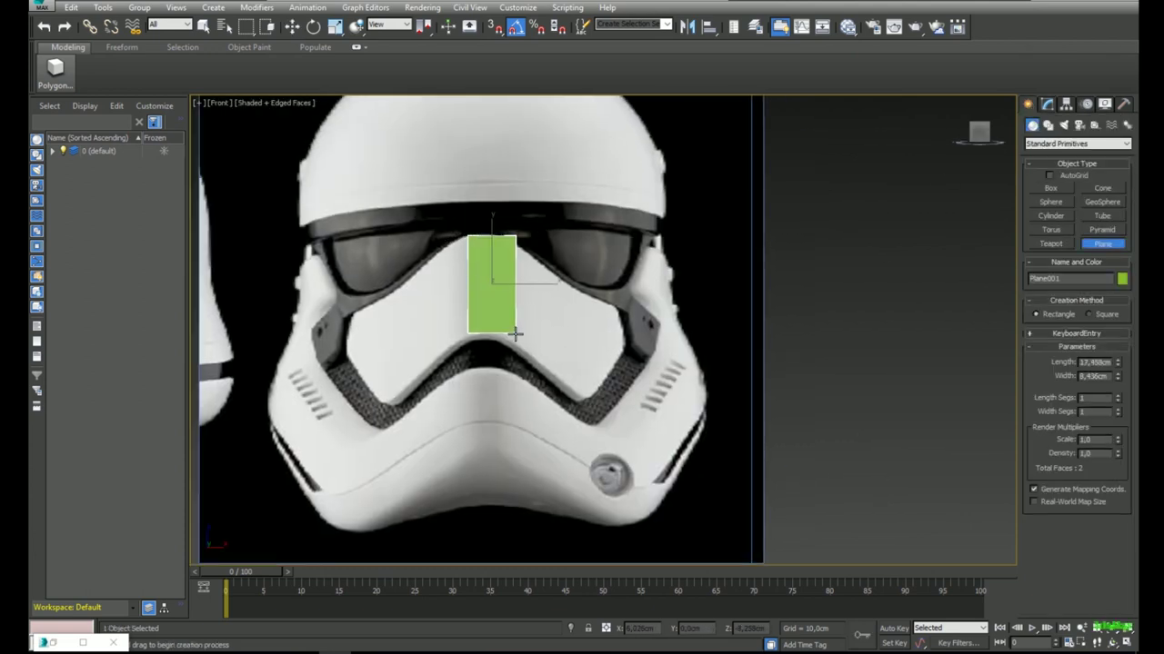
Set the new plane's width segments to 2 and its X position to 0.
{"action": "key", "text": "w"}
{"action": "key", "text": "F4"}
{"action": "scroll", "coordinate": [519, 310], "scroll_direction": "up", "scroll_amount": 2}
{"action": "left_click", "coordinate": [1047, 104]}
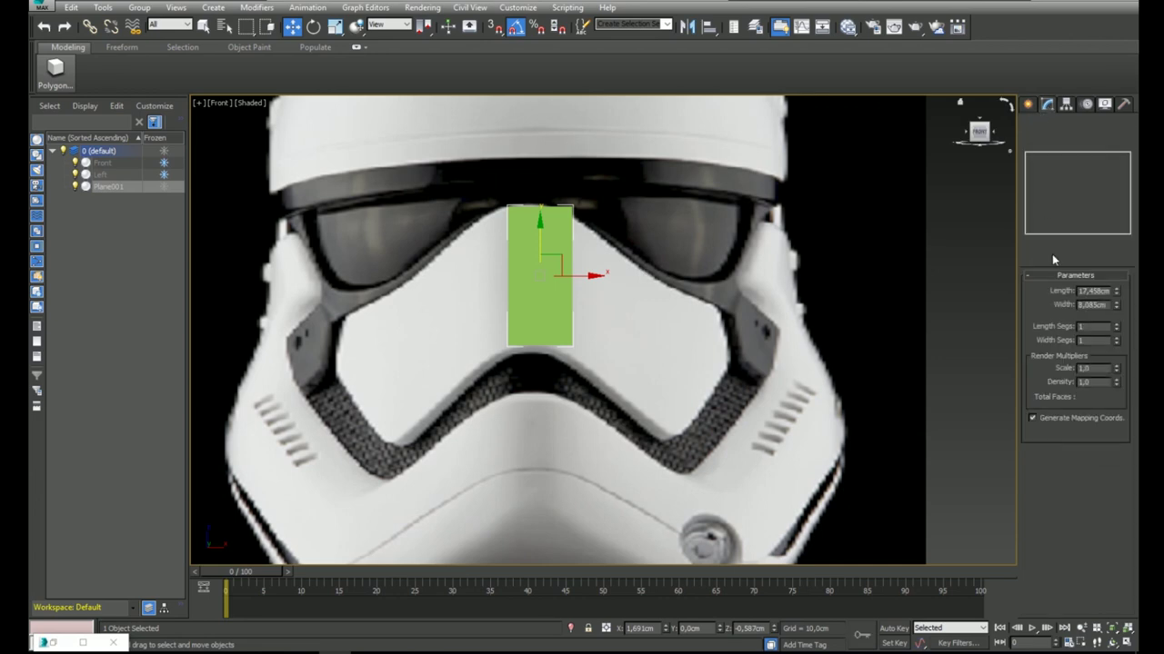
{"action": "middle_click_drag", "start_coordinate": [796, 298], "coordinate": [782, 298]}
{"action": "left_click", "coordinate": [1117, 340]}
{"action": "scroll", "coordinate": [537, 318], "scroll_direction": "down", "scroll_amount": 5}
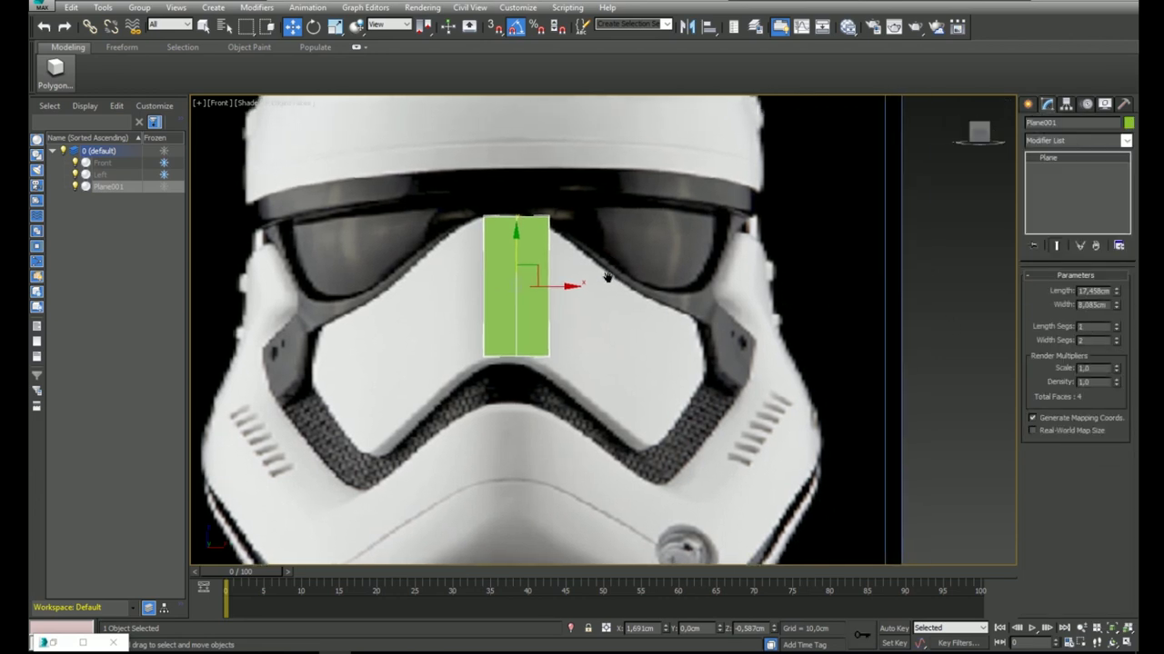
{"action": "scroll", "coordinate": [528, 312], "scroll_direction": "up", "scroll_amount": 4}
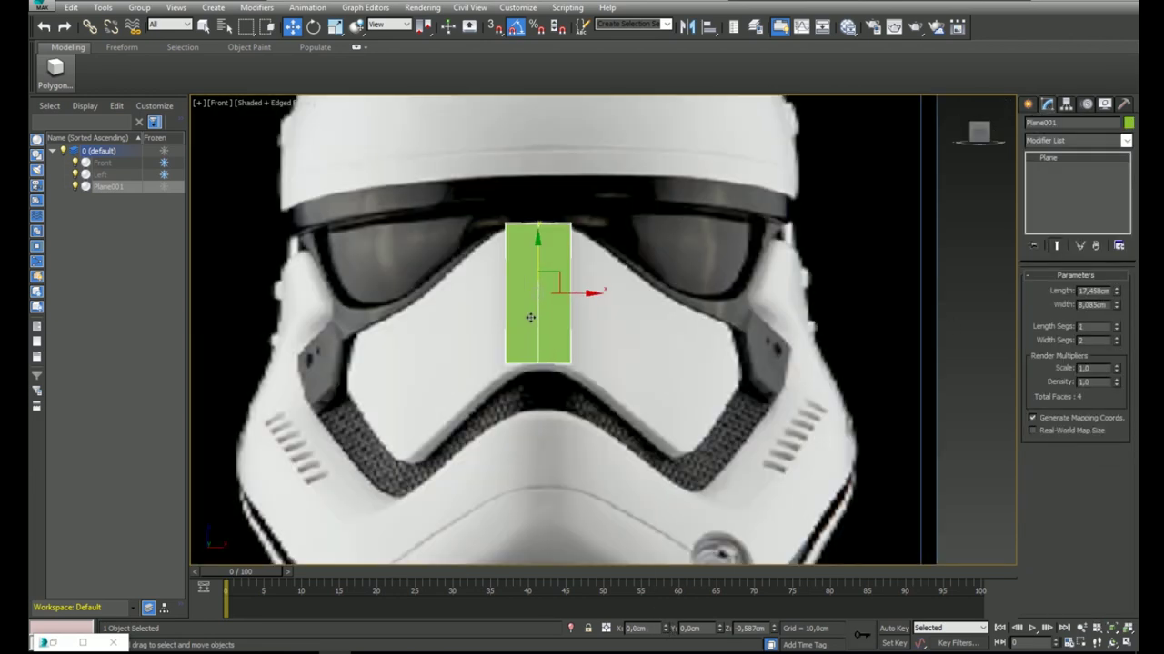
{"action": "scroll", "coordinate": [561, 331], "scroll_direction": "down", "scroll_amount": 2}
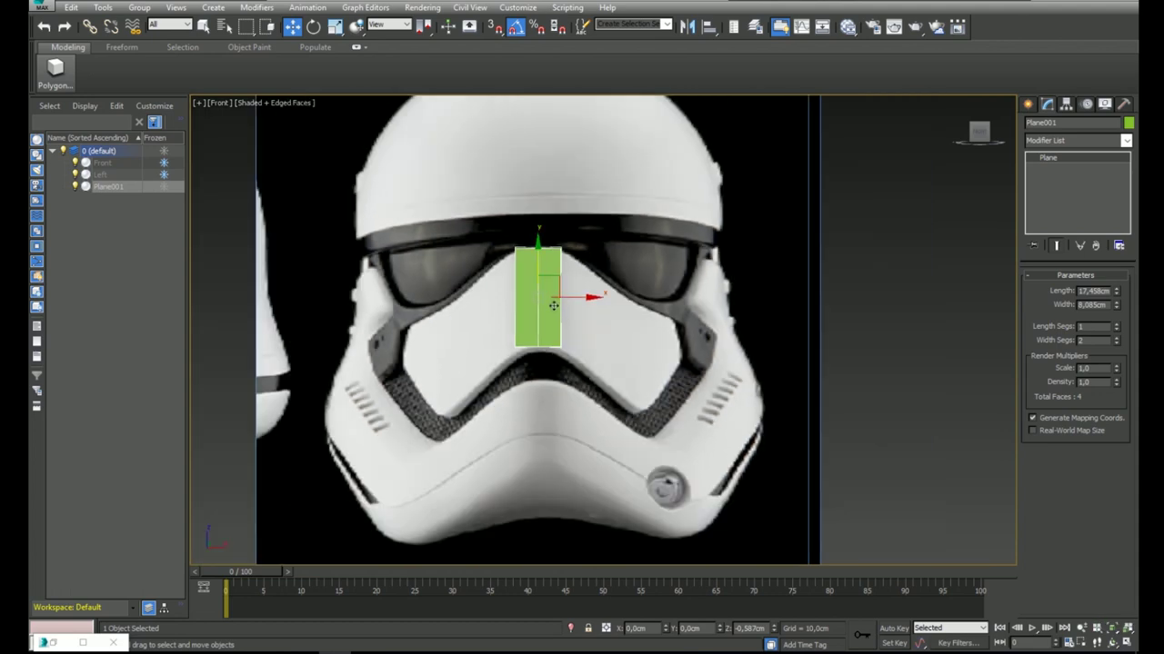
Unfreeze all objects and nudge both reference planes along X to centre the helmet on the green plane.
{"action": "scroll", "coordinate": [555, 305], "scroll_direction": "down", "scroll_amount": 2}
{"action": "middle_click_drag", "start_coordinate": [543, 227], "coordinate": [522, 255]}
{"action": "right_click", "coordinate": [797, 271]}
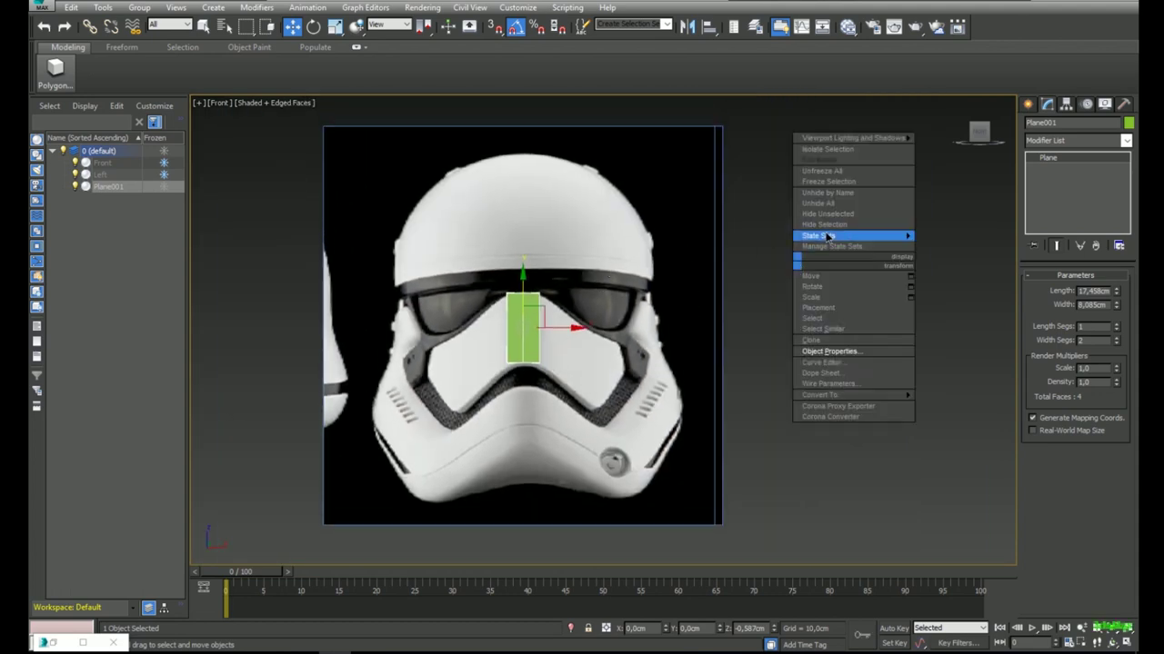
{"action": "left_click", "coordinate": [840, 179]}
{"action": "left_click_drag", "start_coordinate": [839, 174], "coordinate": [672, 171]}
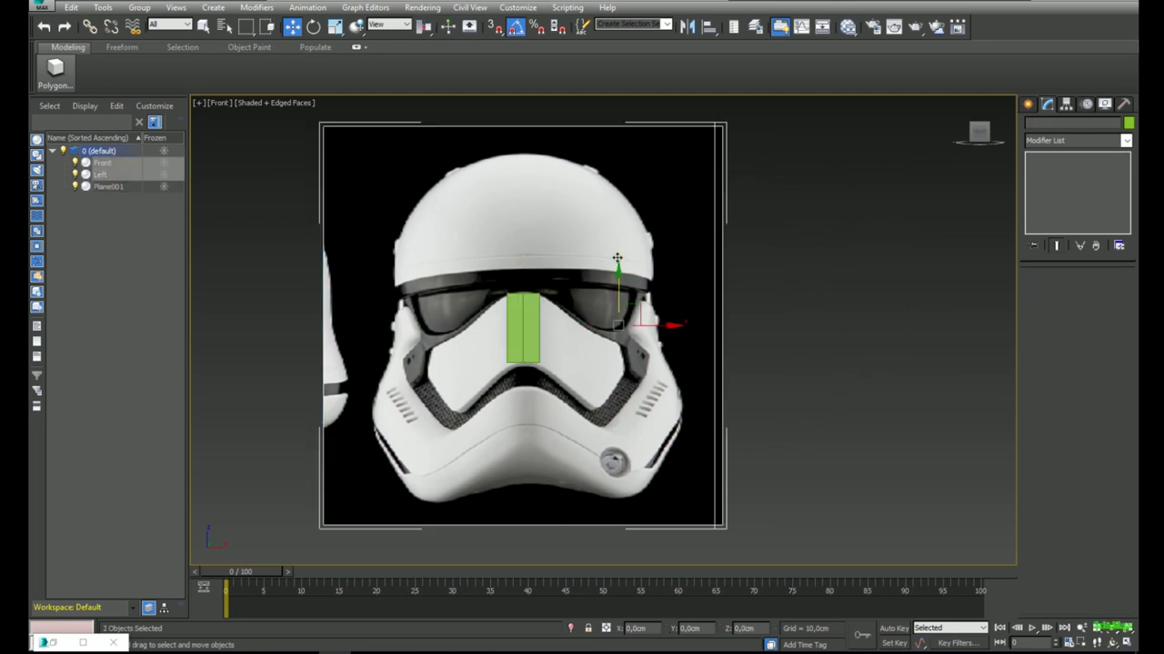
{"action": "middle_click_drag", "start_coordinate": [672, 171], "coordinate": [688, 171]}
{"action": "scroll", "coordinate": [688, 172], "scroll_direction": "up", "scroll_amount": 2}
{"action": "left_click_drag", "start_coordinate": [693, 324], "coordinate": [690, 324]}
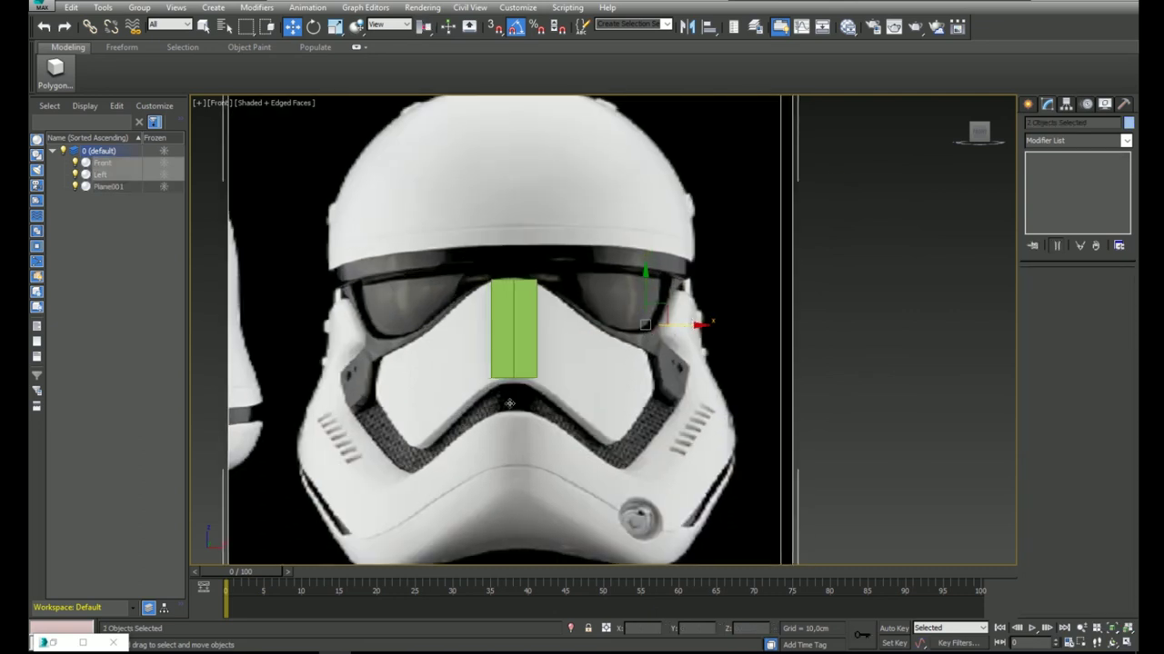
Freeze the Front and Left reference planes again through their object properties.
{"action": "middle_click_drag", "start_coordinate": [718, 294], "coordinate": [713, 313]}
{"action": "scroll", "coordinate": [712, 311], "scroll_direction": "down", "scroll_amount": 2}
{"action": "right_click", "coordinate": [710, 298]}
{"action": "left_click", "coordinate": [763, 385]}
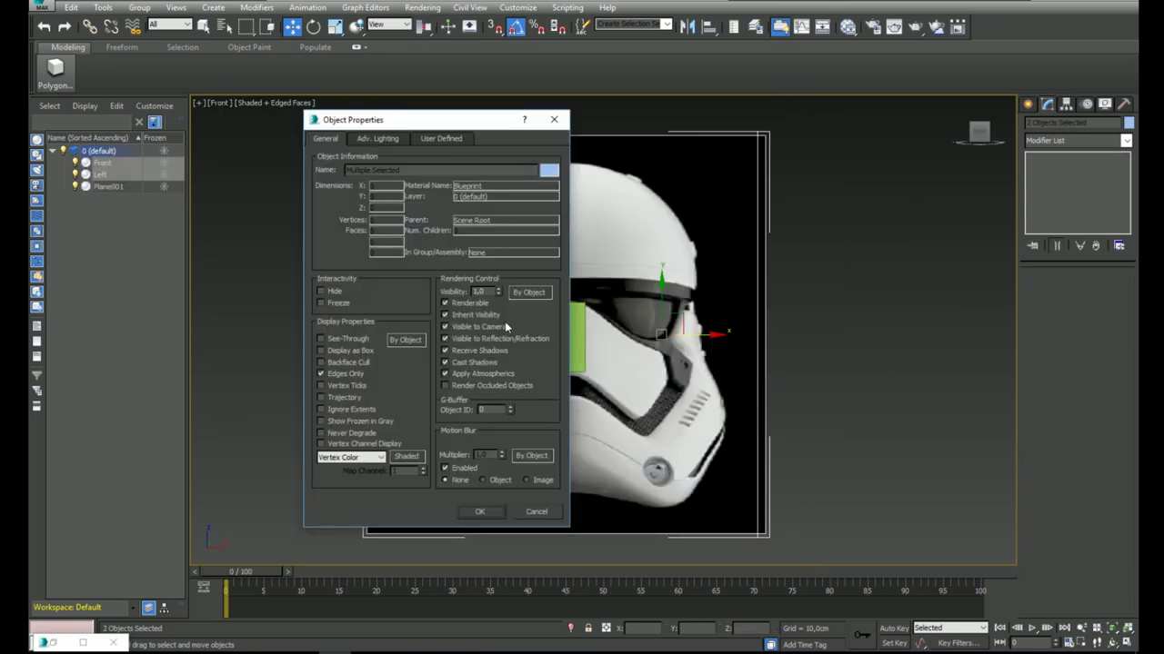
{"action": "left_click", "coordinate": [495, 510]}
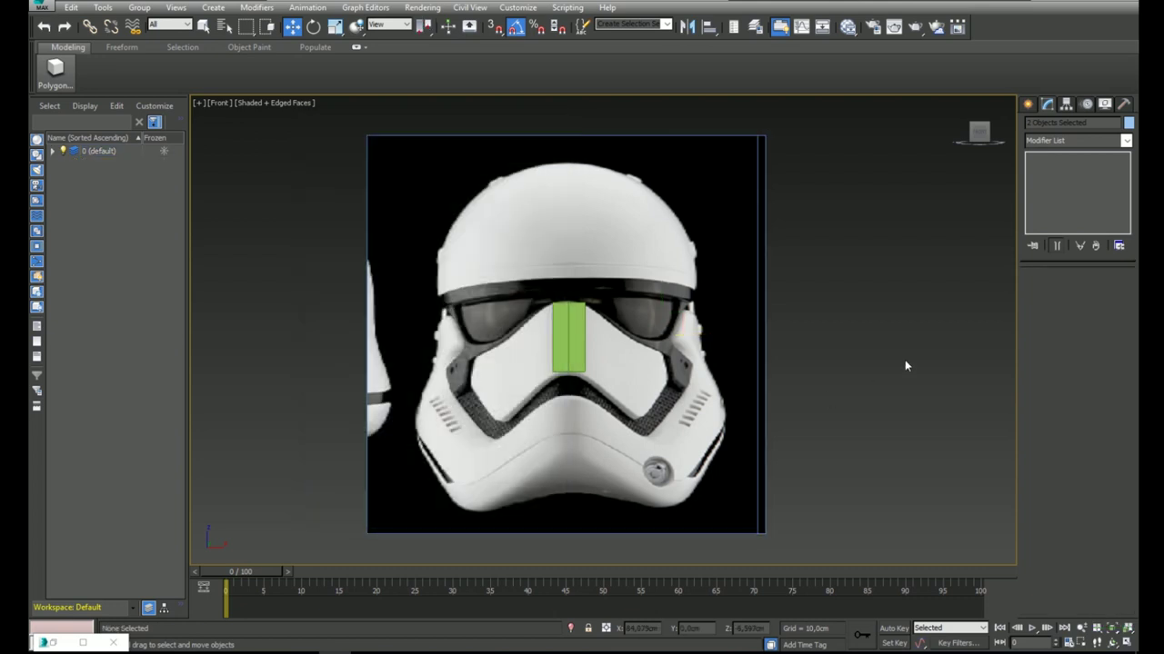
Convert the green plane on the nose guard to an Editable Poly.
{"action": "left_click", "coordinate": [577, 335]}
{"action": "middle_click_drag", "start_coordinate": [577, 334], "coordinate": [584, 325]}
{"action": "scroll", "coordinate": [584, 355], "scroll_direction": "up", "scroll_amount": 4}
{"action": "middle_click_drag", "start_coordinate": [618, 364], "coordinate": [622, 375]}
{"action": "scroll", "coordinate": [627, 291], "scroll_direction": "down", "scroll_amount": 2}
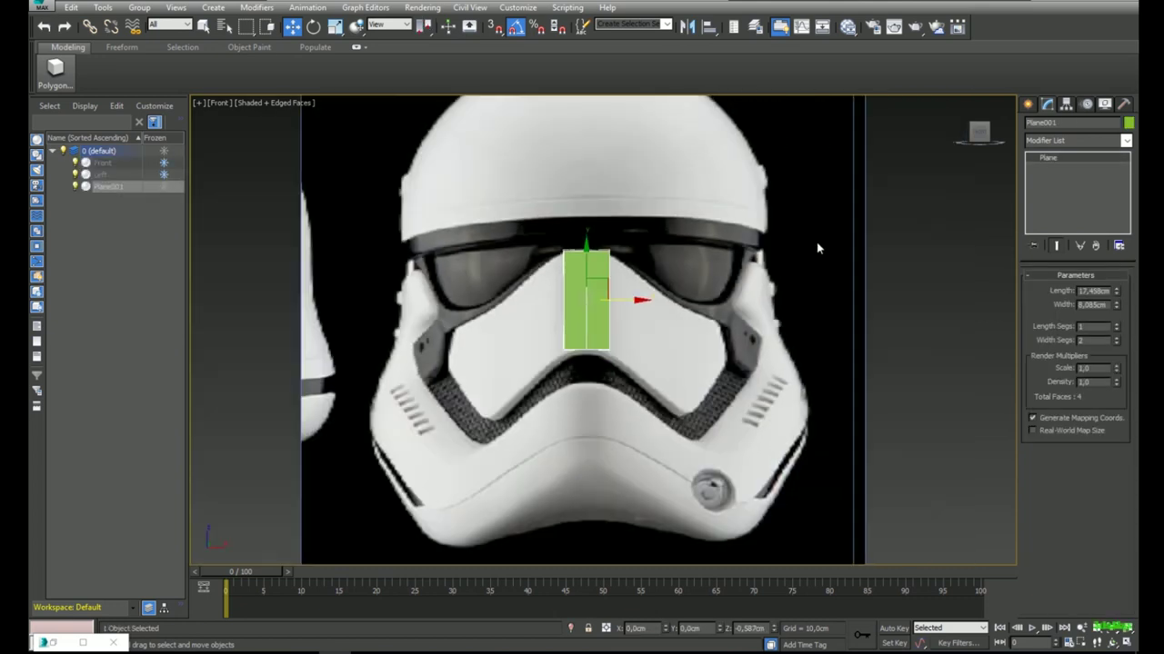
{"action": "middle_click_drag", "start_coordinate": [673, 250], "coordinate": [675, 243]}
{"action": "right_click", "coordinate": [612, 297]}
{"action": "mouse_move", "coordinate": [709, 433]}
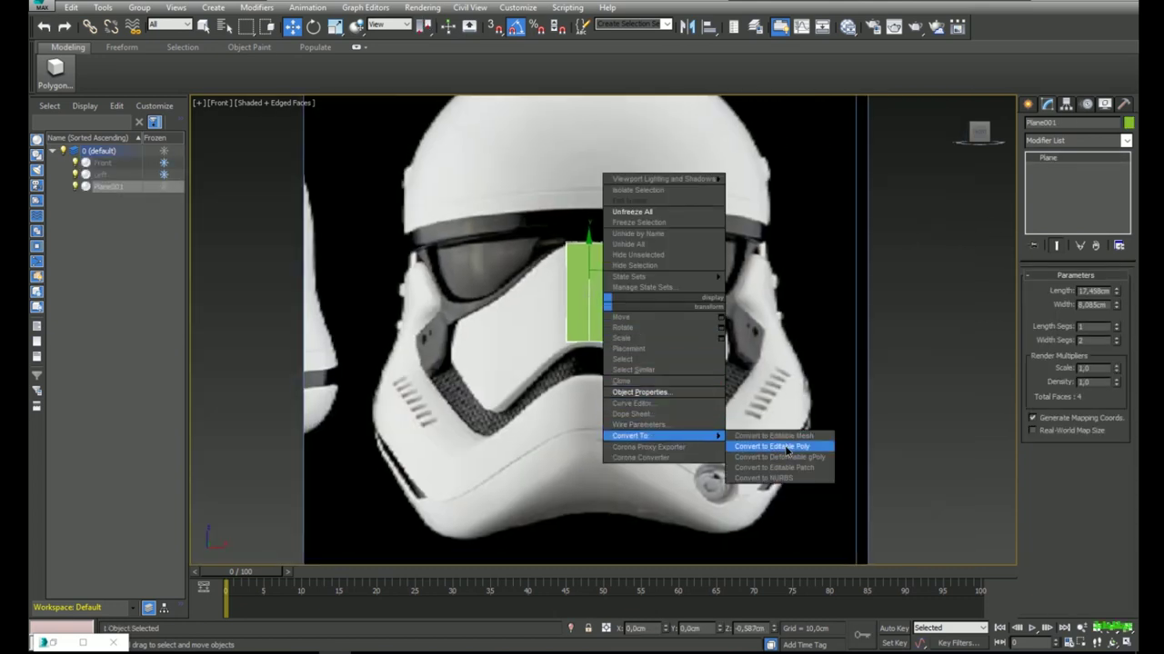
{"action": "left_click", "coordinate": [779, 443]}
Delete the polygon on the right half of the green plane, keeping the other half.
{"action": "left_click", "coordinate": [1089, 290]}
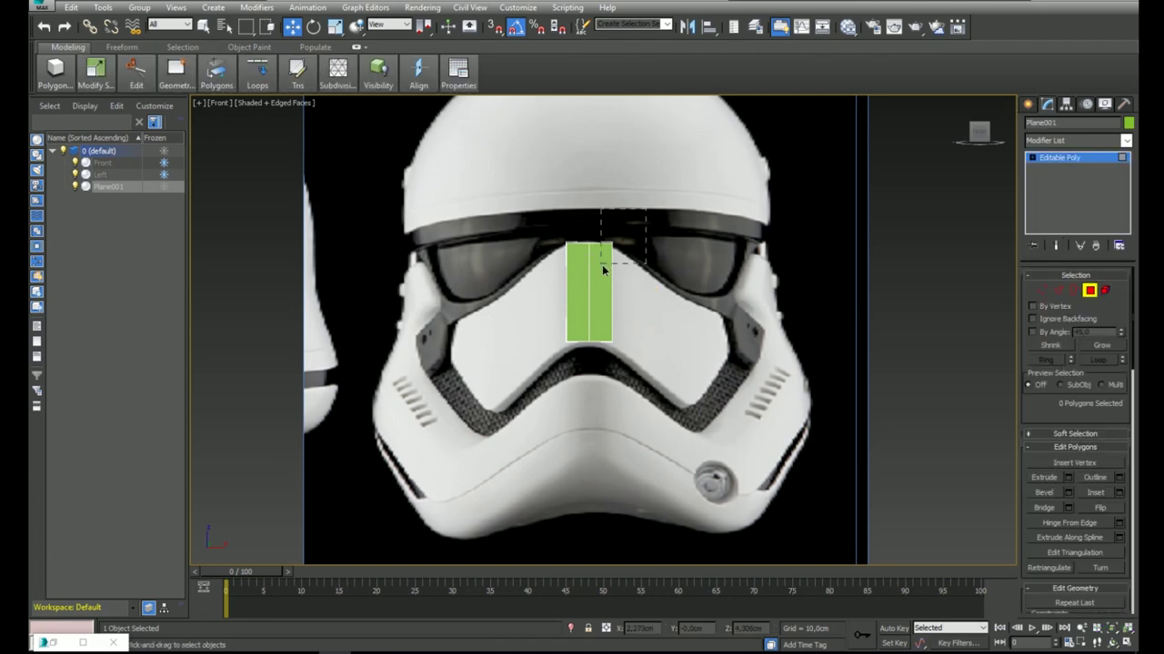
{"action": "left_click", "coordinate": [600, 272]}
{"action": "key", "text": "Delete"}
{"action": "middle_click_drag", "start_coordinate": [598, 260], "coordinate": [569, 292]}
{"action": "left_click", "coordinate": [1065, 160]}
In the Left view, move the remaining half plane forward to the tip of the nose guard, at about Y -42 cm.
{"action": "key", "text": "l"}
{"action": "scroll", "coordinate": [637, 320], "scroll_direction": "up", "scroll_amount": 4}
{"action": "left_click_drag", "start_coordinate": [561, 329], "coordinate": [804, 350]}
{"action": "scroll", "coordinate": [814, 327], "scroll_direction": "up", "scroll_amount": 4}
{"action": "middle_click_drag", "start_coordinate": [753, 293], "coordinate": [747, 291]}
Move the plane's top vertices back and nudge its bottom vertices so the edge follows the nose guard's side profile.
{"action": "left_click", "coordinate": [1040, 290]}
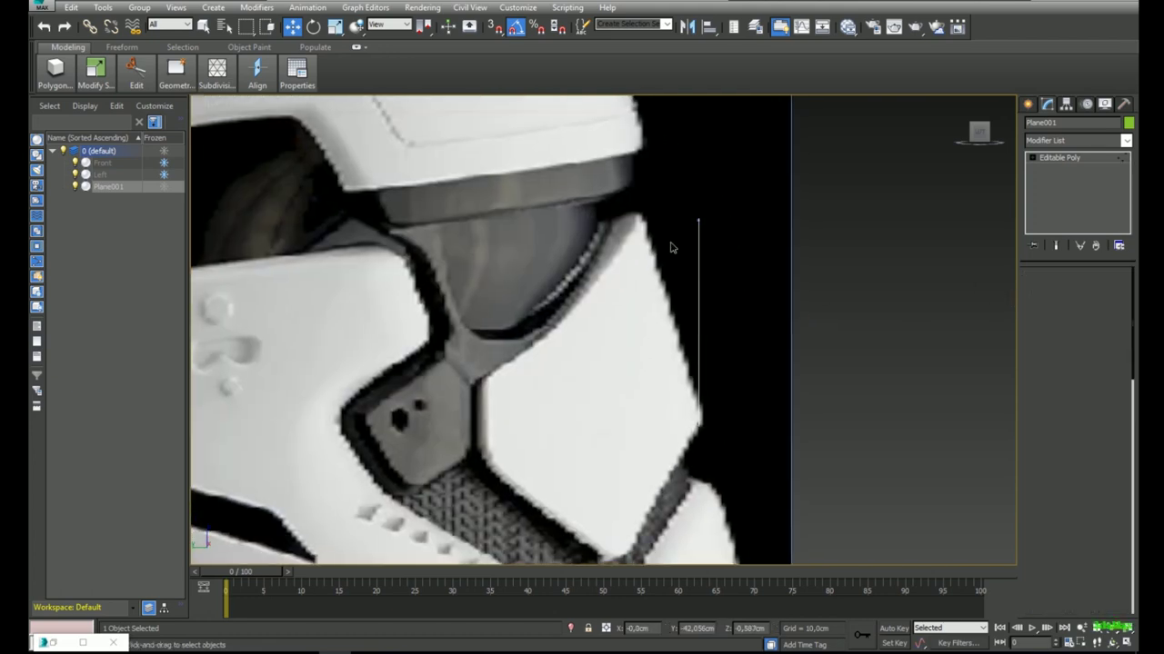
{"action": "left_click_drag", "start_coordinate": [673, 249], "coordinate": [730, 200]}
{"action": "left_click_drag", "start_coordinate": [744, 220], "coordinate": [690, 218]}
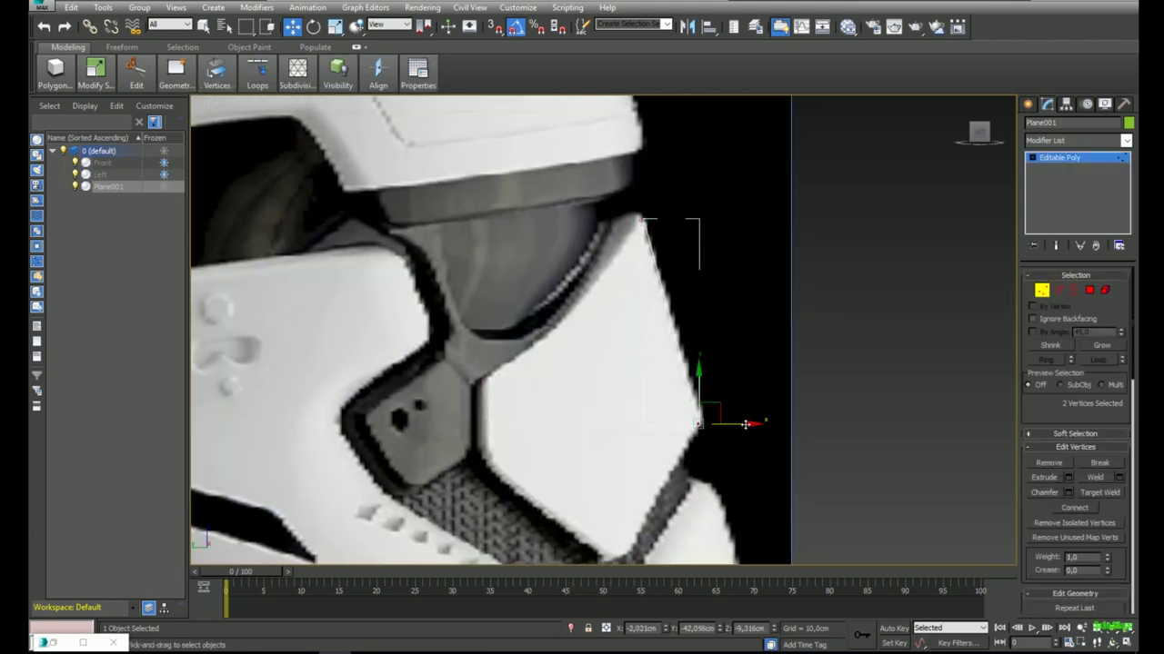
{"action": "left_click_drag", "start_coordinate": [745, 424], "coordinate": [749, 422]}
{"action": "left_click", "coordinate": [1064, 160]}
Set the maximum viewport display resolution for texture maps to 1024 pixels so the blueprint images show sharper.
{"action": "scroll", "coordinate": [643, 260], "scroll_direction": "down", "scroll_amount": 2}
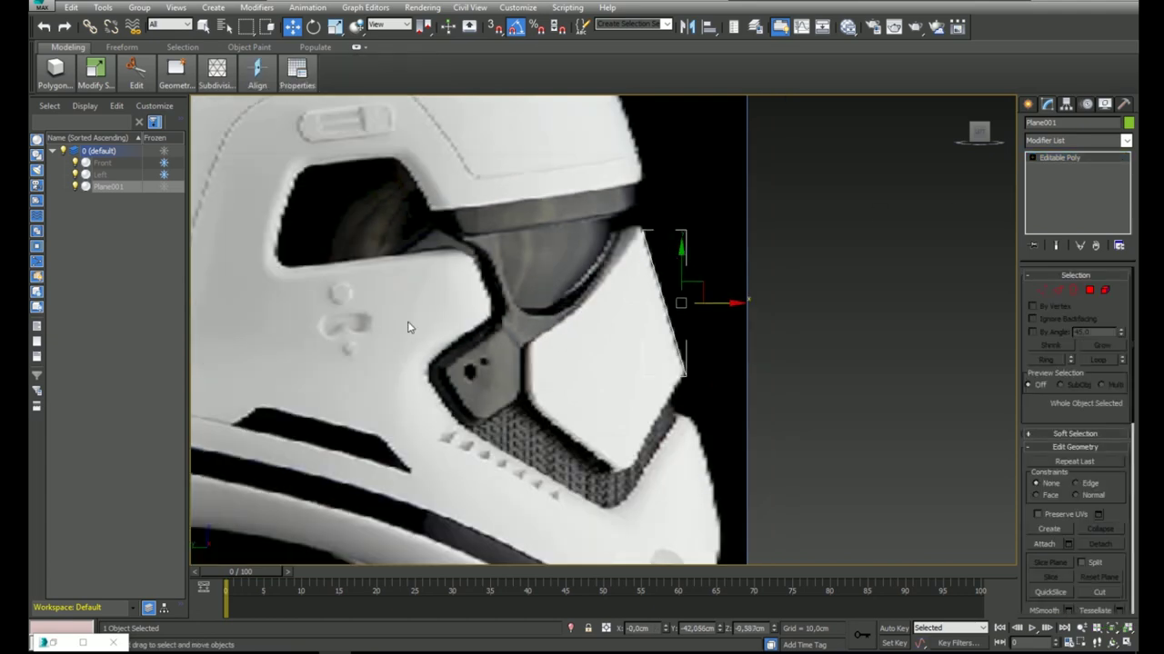
{"action": "scroll", "coordinate": [408, 328], "scroll_direction": "up", "scroll_amount": 3}
{"action": "scroll", "coordinate": [497, 496], "scroll_direction": "down", "scroll_amount": 5}
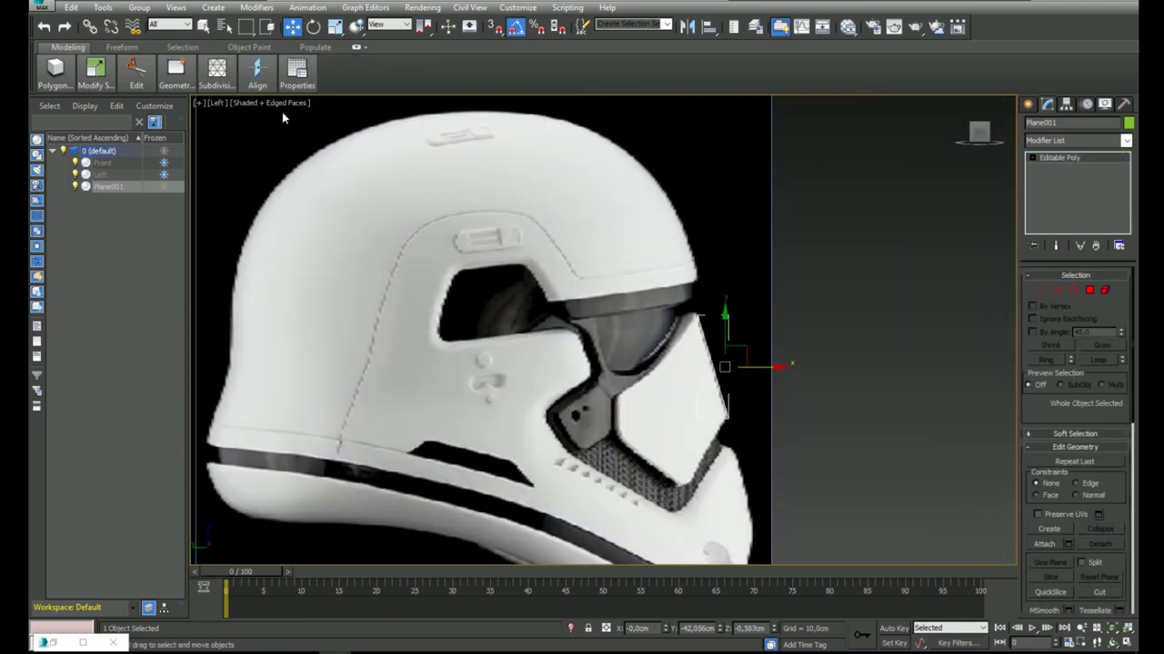
{"action": "left_click", "coordinate": [206, 149]}
{"action": "left_click", "coordinate": [199, 104]}
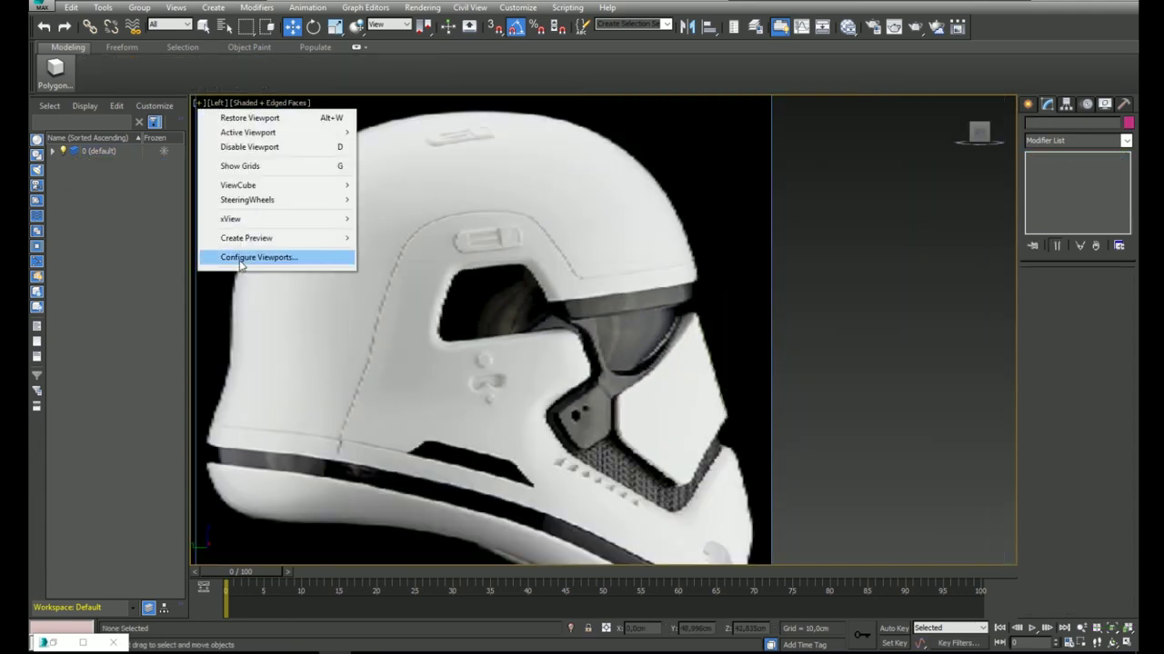
{"action": "left_click", "coordinate": [249, 257]}
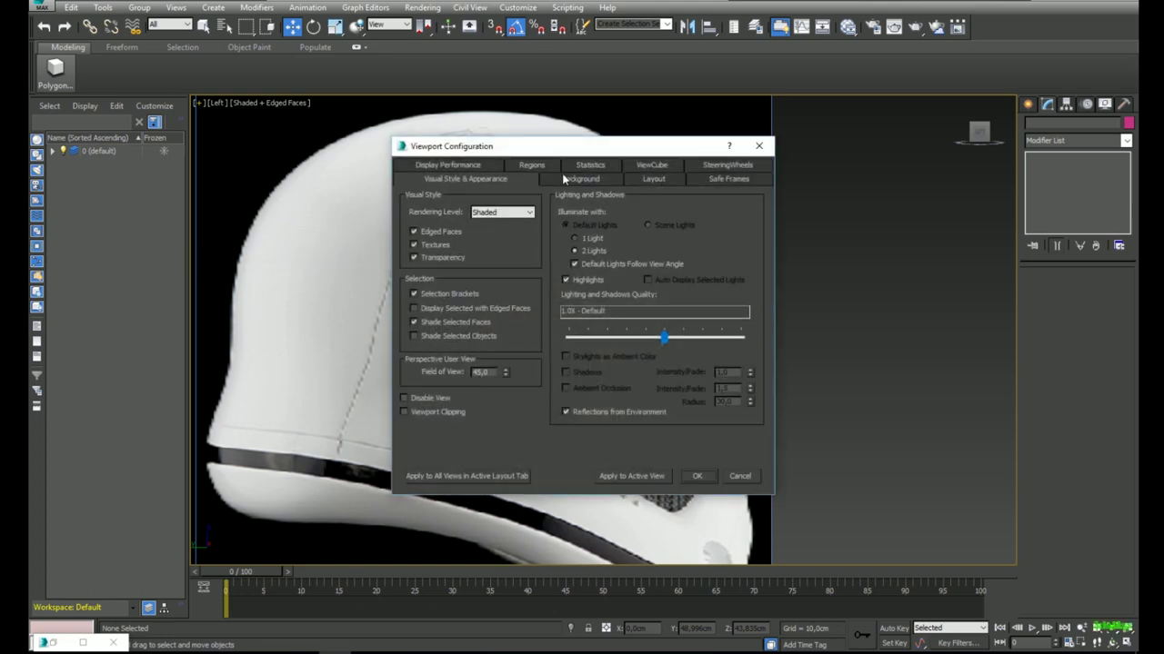
{"action": "left_click", "coordinate": [447, 165]}
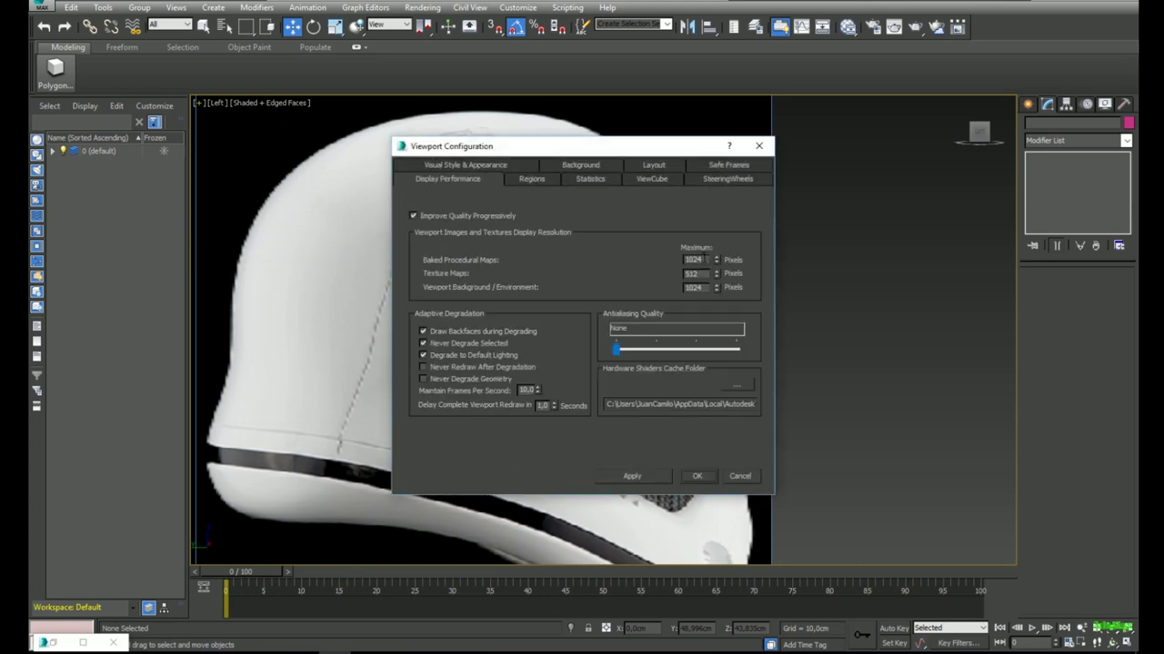
{"action": "type", "text": "1024"}
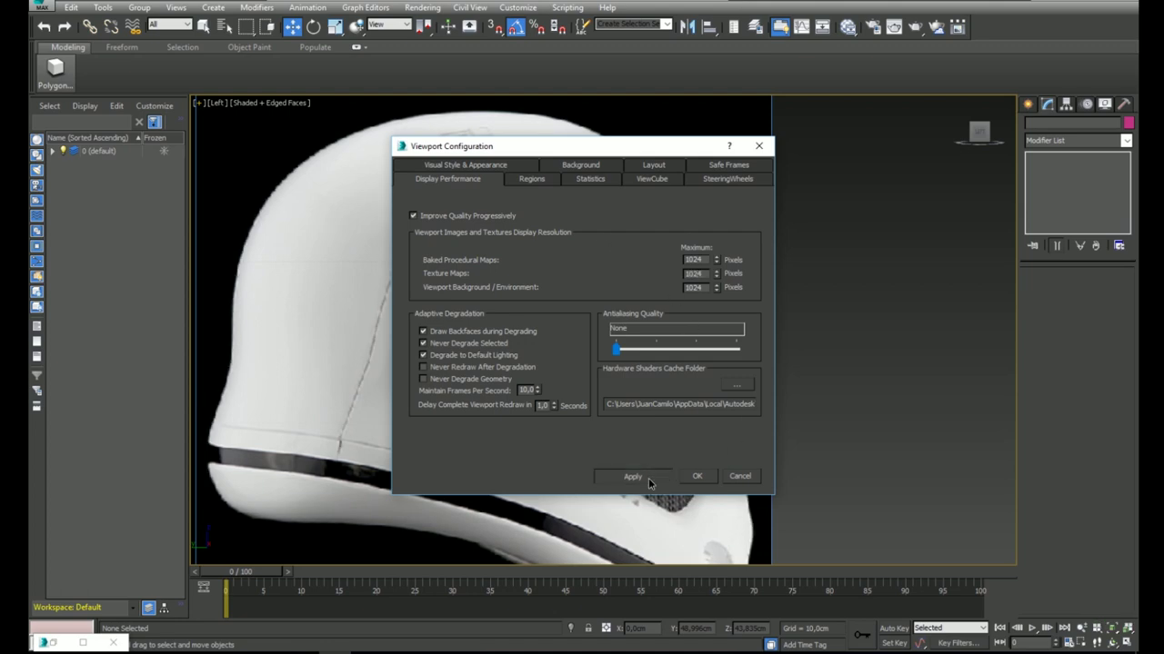
{"action": "left_click", "coordinate": [698, 476]}
{"action": "middle_click_drag", "start_coordinate": [585, 328], "coordinate": [604, 278]}
{"action": "scroll", "coordinate": [605, 288], "scroll_direction": "up", "scroll_amount": 5}
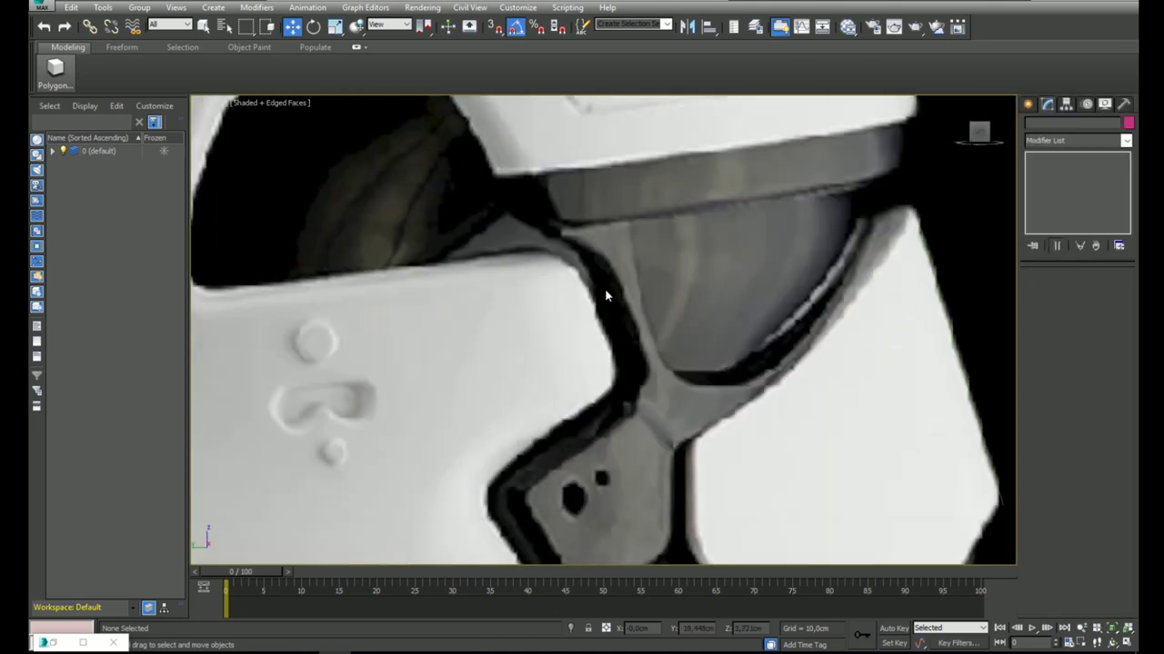
{"action": "scroll", "coordinate": [605, 288], "scroll_direction": "down", "scroll_amount": 5}
Turn off Improve Quality Progressively in the viewport's display performance settings and inspect the side blueprint.
{"action": "left_click", "coordinate": [199, 103]}
{"action": "left_click", "coordinate": [248, 257]}
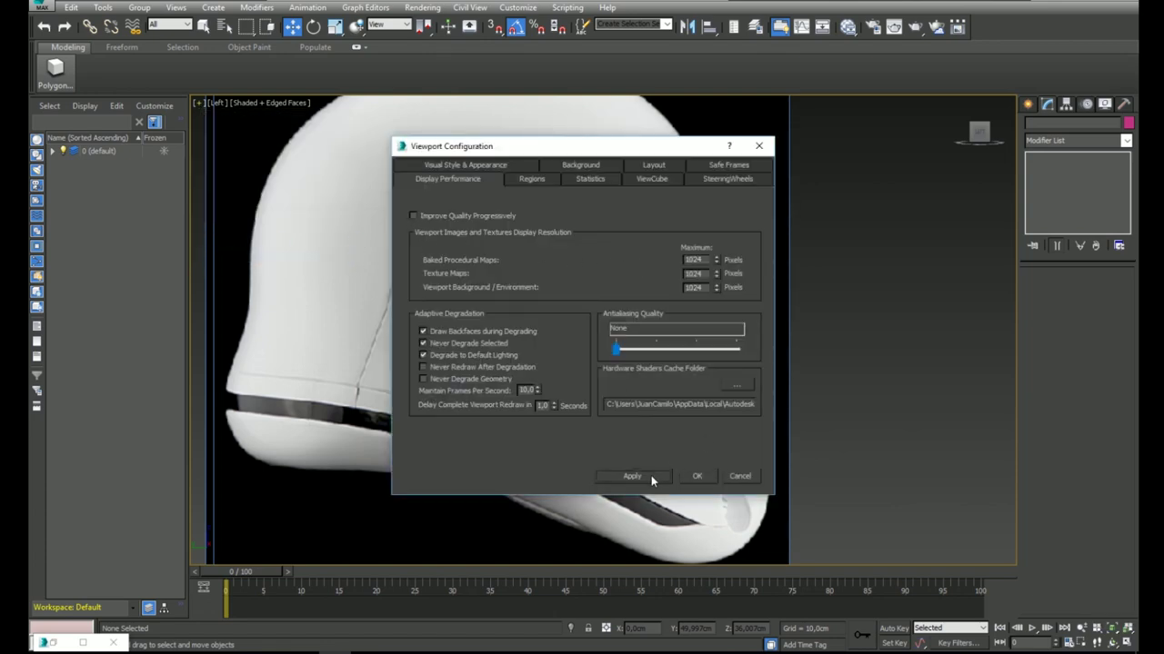
{"action": "left_click", "coordinate": [695, 476]}
{"action": "middle_click_drag", "start_coordinate": [574, 214], "coordinate": [555, 207]}
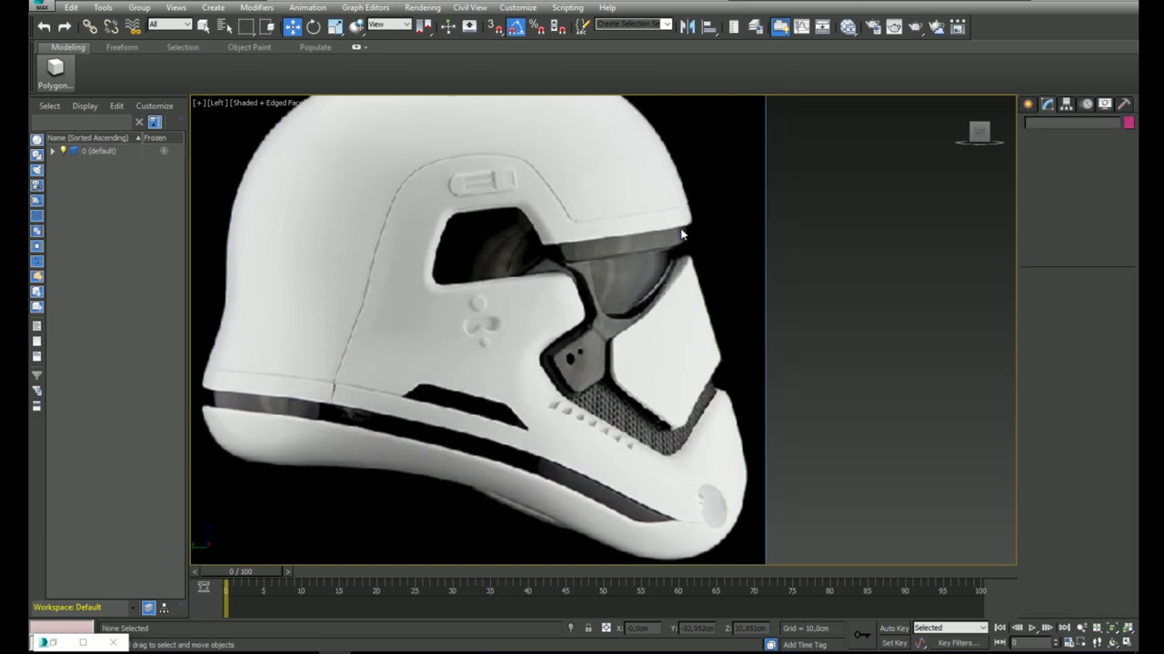
{"action": "scroll", "coordinate": [644, 199], "scroll_direction": "up", "scroll_amount": 6}
{"action": "scroll", "coordinate": [641, 213], "scroll_direction": "down", "scroll_amount": 4}
{"action": "middle_click_drag", "start_coordinate": [731, 250], "coordinate": [697, 267]}
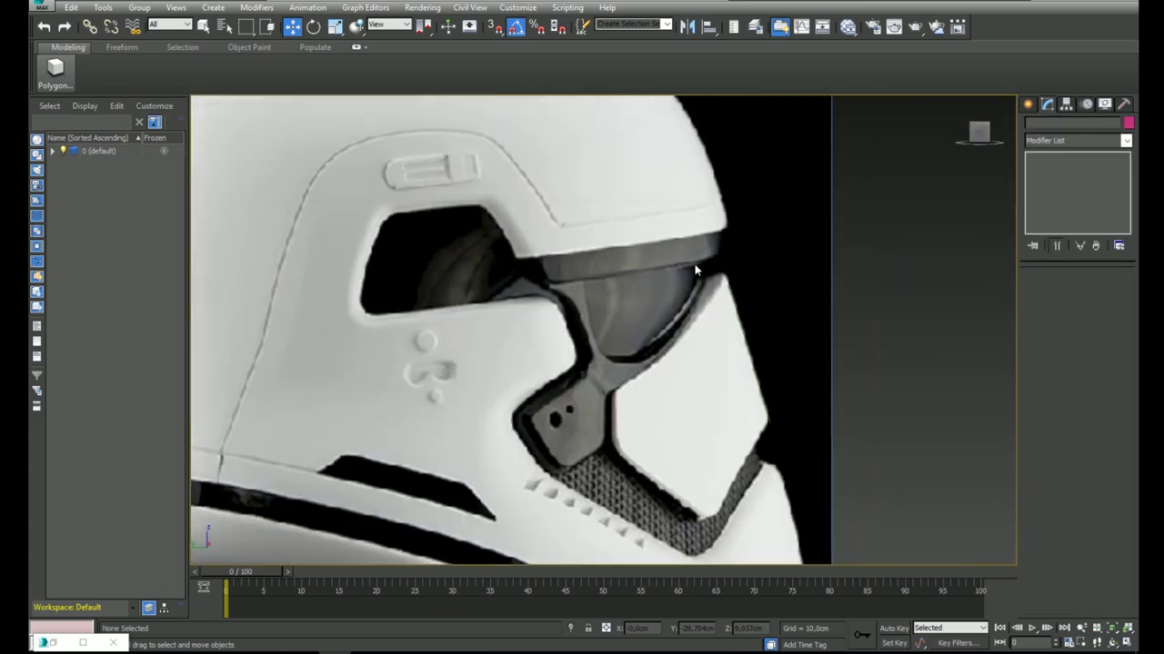
{"action": "scroll", "coordinate": [698, 270], "scroll_direction": "down", "scroll_amount": 3}
In the Front view, move the green plane's two outer vertices onto the upper and lower contours of the nose guard.
{"action": "left_click", "coordinate": [753, 335]}
{"action": "key", "text": "F3"}
{"action": "scroll", "coordinate": [740, 300], "scroll_direction": "up", "scroll_amount": 3}
{"action": "mouse_move", "coordinate": [791, 304]}
{"action": "middle_mouse_down"}
{"action": "mouse_move", "coordinate": [555, 300]}
{"action": "mouse_move", "coordinate": [709, 291]}
{"action": "middle_mouse_up"}
{"action": "key", "text": "F3"}
{"action": "key", "text": "f"}
{"action": "scroll", "coordinate": [557, 300], "scroll_direction": "up", "scroll_amount": 3}
{"action": "key", "text": "1"}
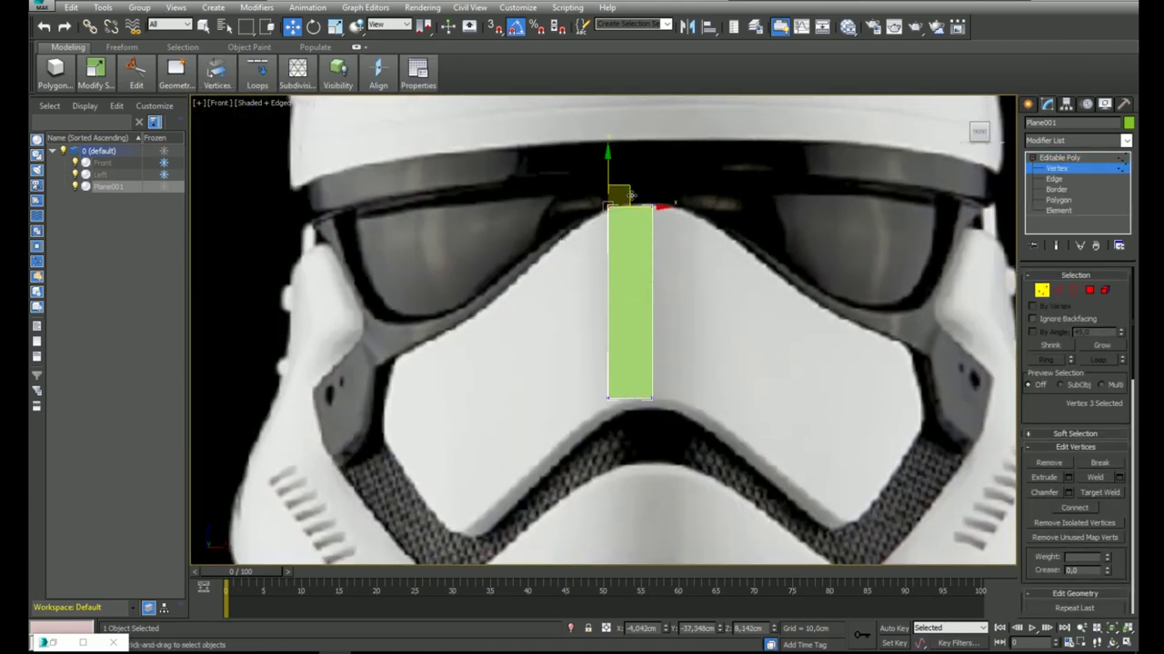
{"action": "mouse_move", "coordinate": [630, 194]}
{"action": "left_mouse_down"}
{"action": "mouse_move", "coordinate": [545, 197]}
{"action": "mouse_move", "coordinate": [613, 197]}
{"action": "left_mouse_up"}
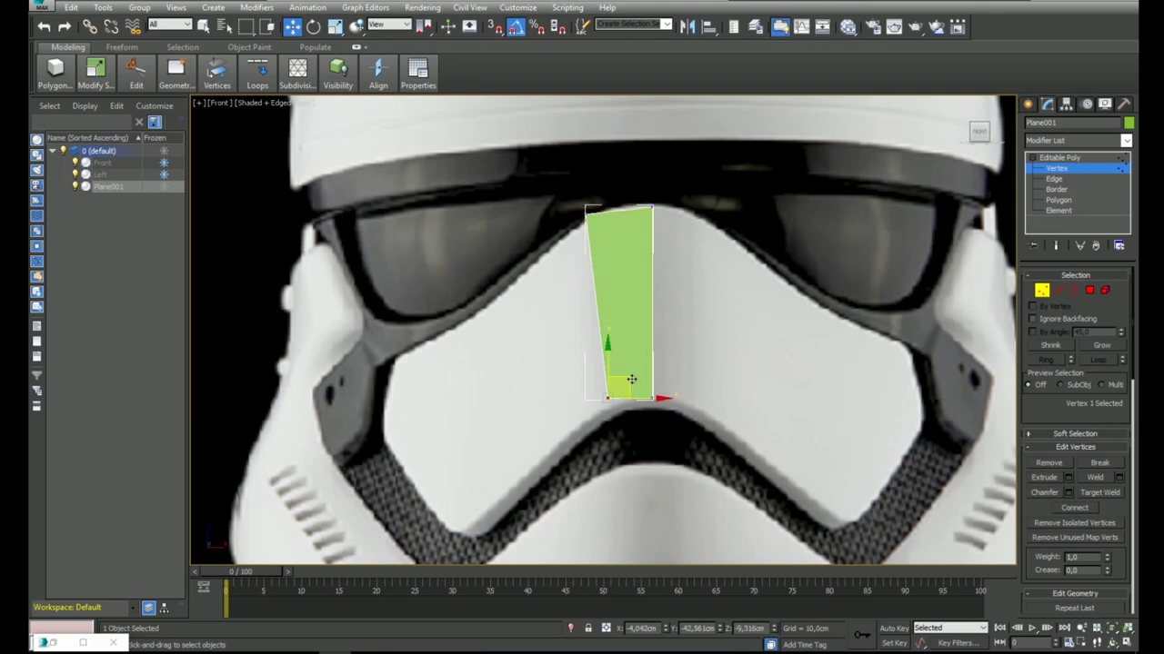
{"action": "left_click_drag", "start_coordinate": [632, 380], "coordinate": [640, 386]}
Extend the plane's outer edge into a new polygon reaching the nose guard's lower corner, and fit its top vertex to the contour.
{"action": "middle_click_drag", "start_coordinate": [598, 374], "coordinate": [623, 350]}
{"action": "left_click", "coordinate": [1058, 290]}
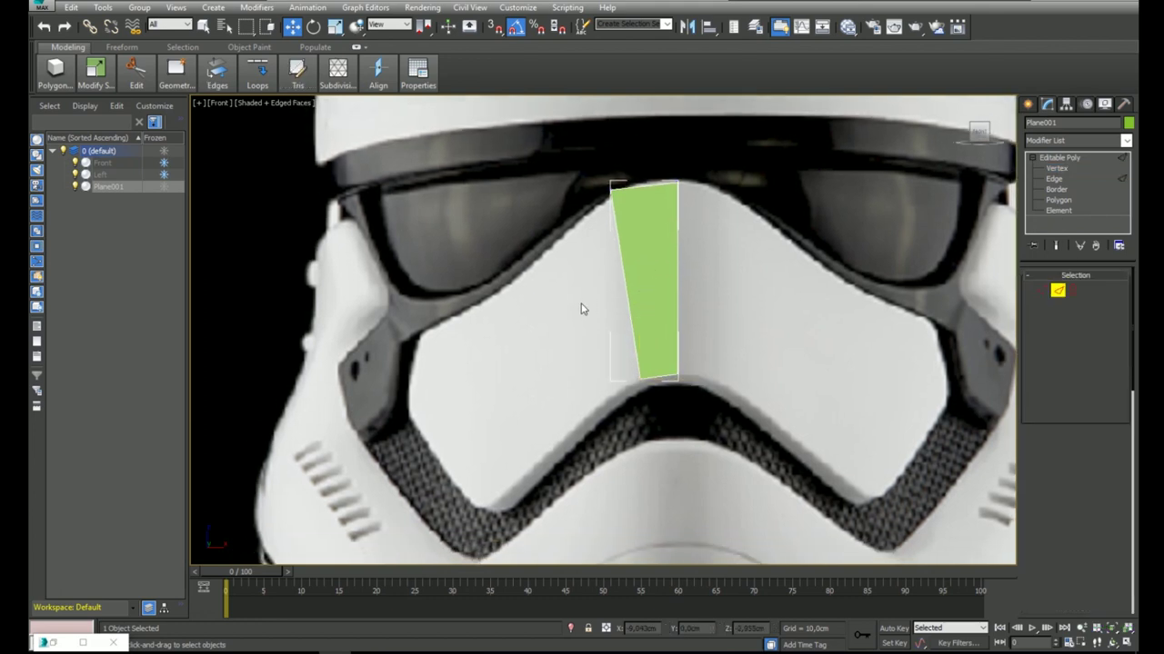
{"action": "left_click", "coordinate": [627, 297]}
{"action": "left_click_drag", "start_coordinate": [642, 264], "coordinate": [490, 398], "text": "shift"}
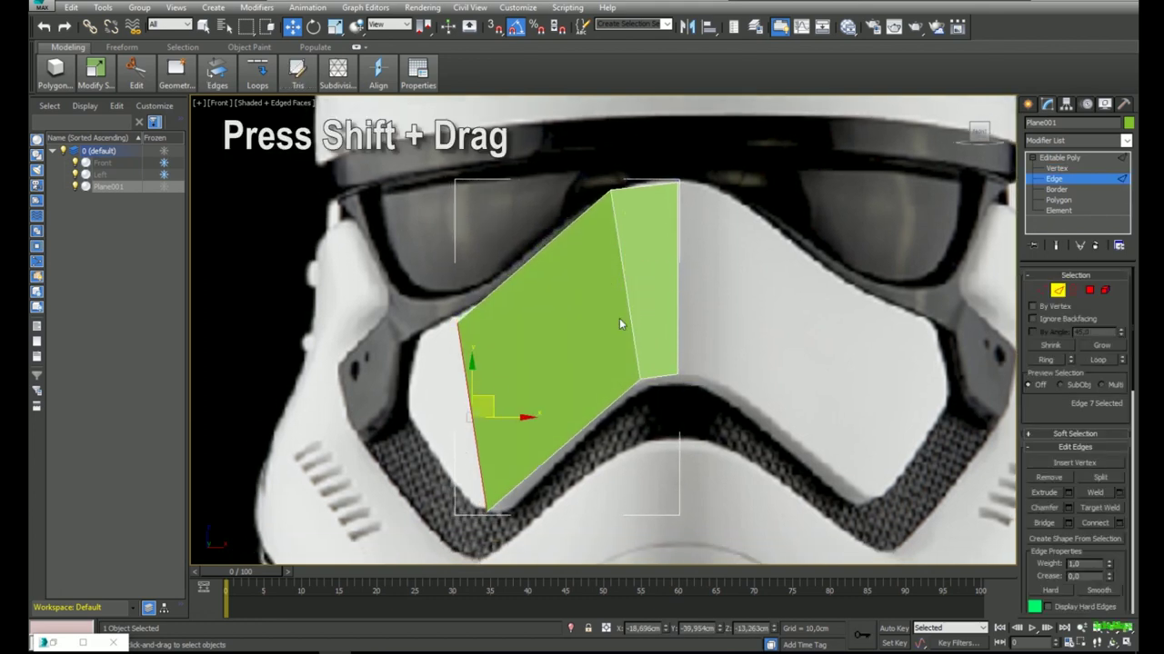
{"action": "key", "text": "1"}
{"action": "left_click_drag", "start_coordinate": [488, 311], "coordinate": [488, 298]}
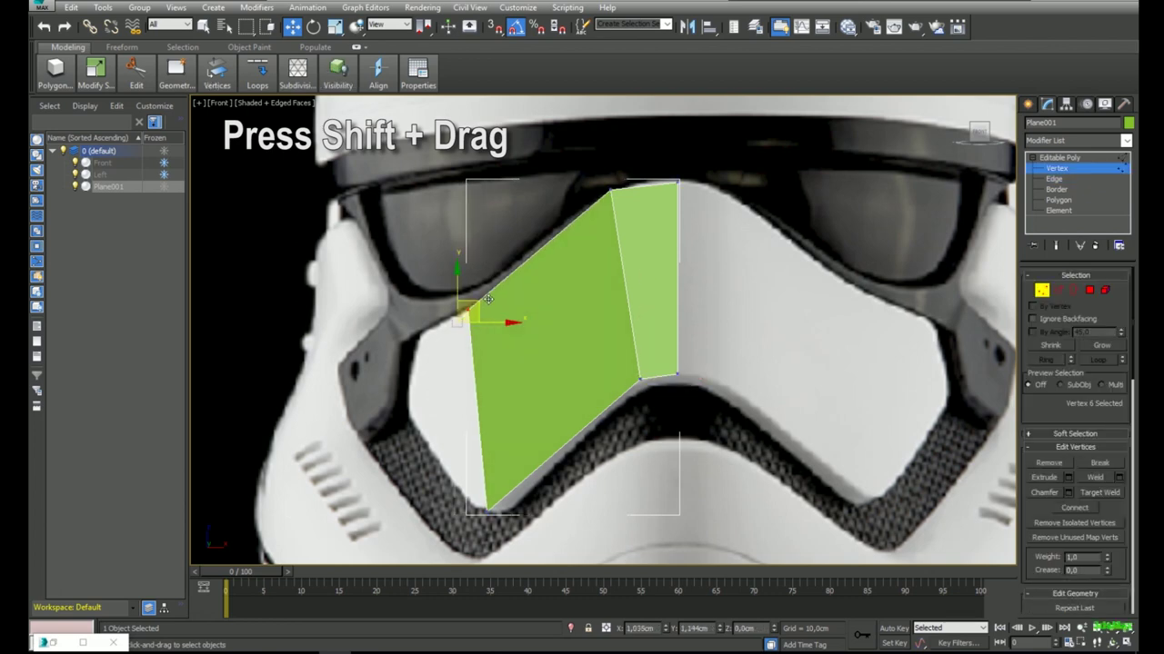
In the Left view, move the new outer edge back along the nose guard's side to about Y -33 cm.
{"action": "key", "text": "l"}
{"action": "scroll", "coordinate": [729, 267], "scroll_direction": "down", "scroll_amount": 7}
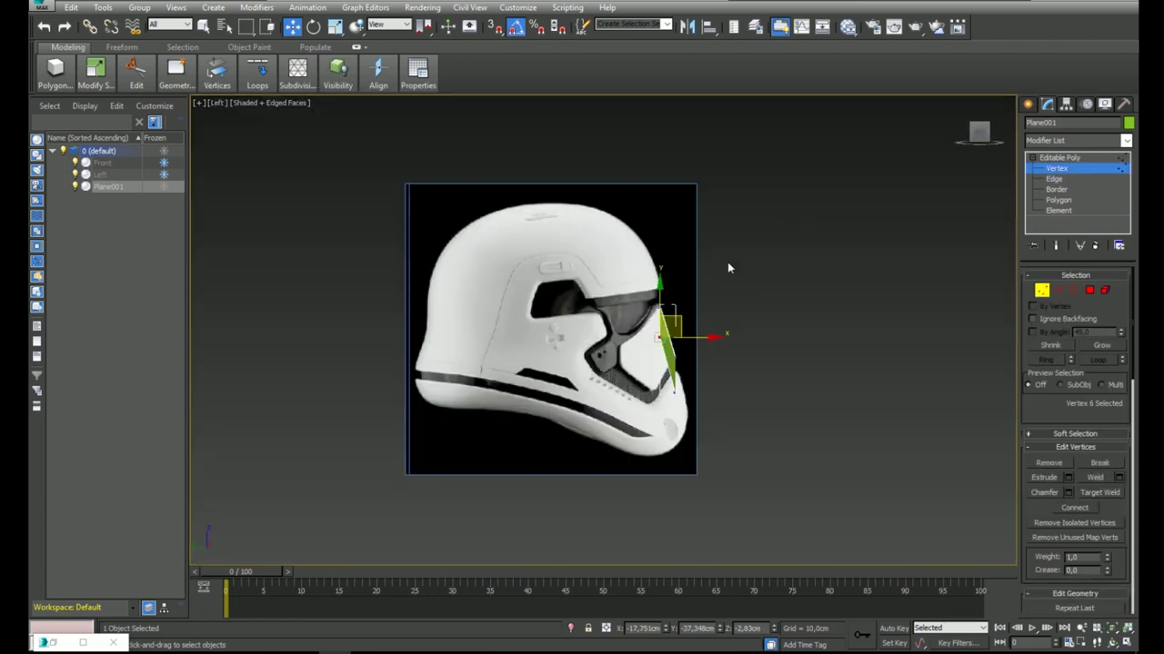
{"action": "middle_click_drag", "start_coordinate": [728, 265], "coordinate": [676, 216]}
{"action": "scroll", "coordinate": [676, 218], "scroll_direction": "up", "scroll_amount": 6}
{"action": "left_click", "coordinate": [1058, 292]}
{"action": "key", "text": "2"}
{"action": "left_click_drag", "start_coordinate": [642, 354], "coordinate": [586, 351]}
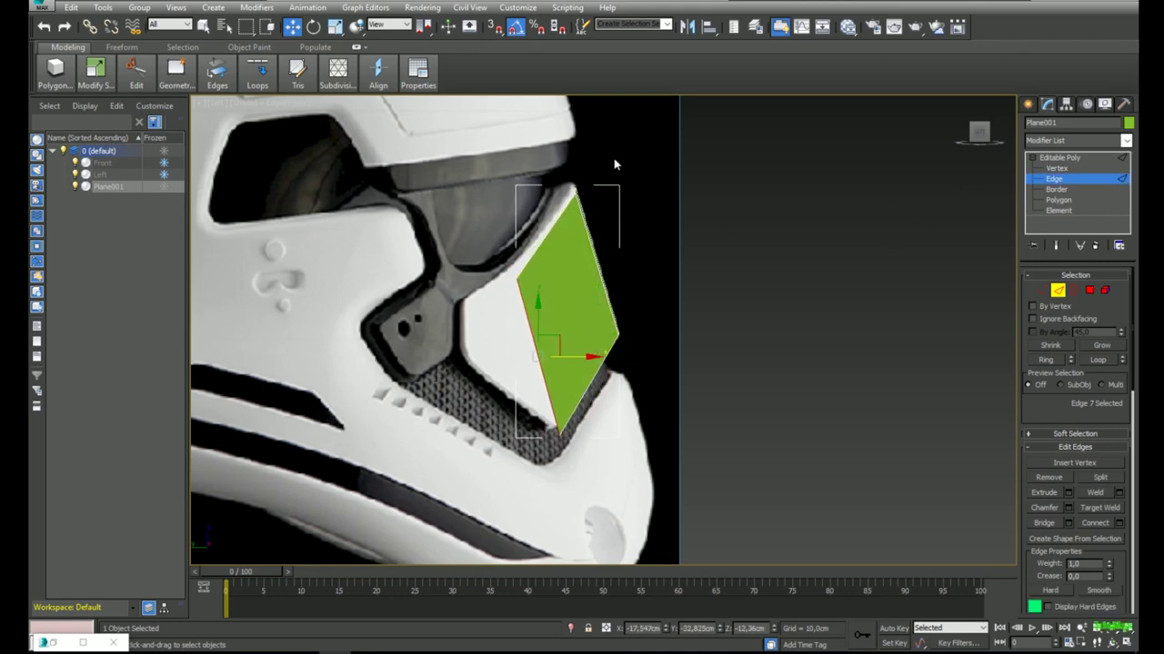
In the Front view, extend the outer edge into another polygon and fit its two vertices to the nose guard's outer end.
{"action": "key", "text": "f"}
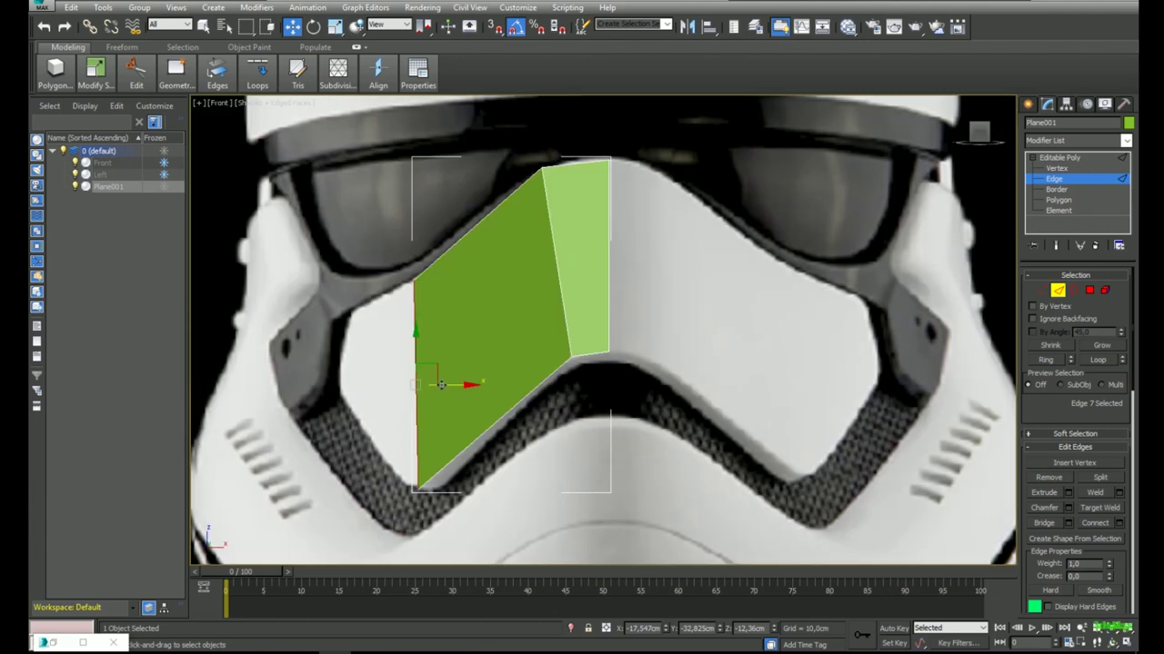
{"action": "middle_click_drag", "start_coordinate": [445, 382], "coordinate": [485, 374]}
{"action": "left_click_drag", "start_coordinate": [471, 354], "coordinate": [410, 353], "text": "shift"}
{"action": "key", "text": "1"}
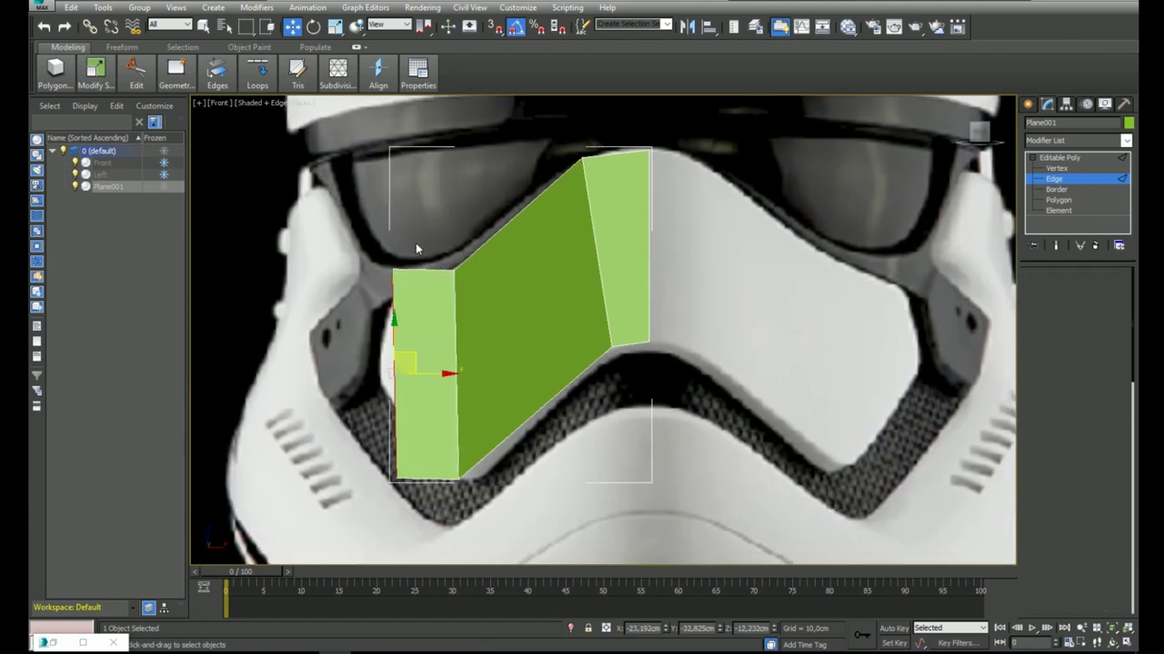
{"action": "left_click_drag", "start_coordinate": [416, 238], "coordinate": [421, 290]}
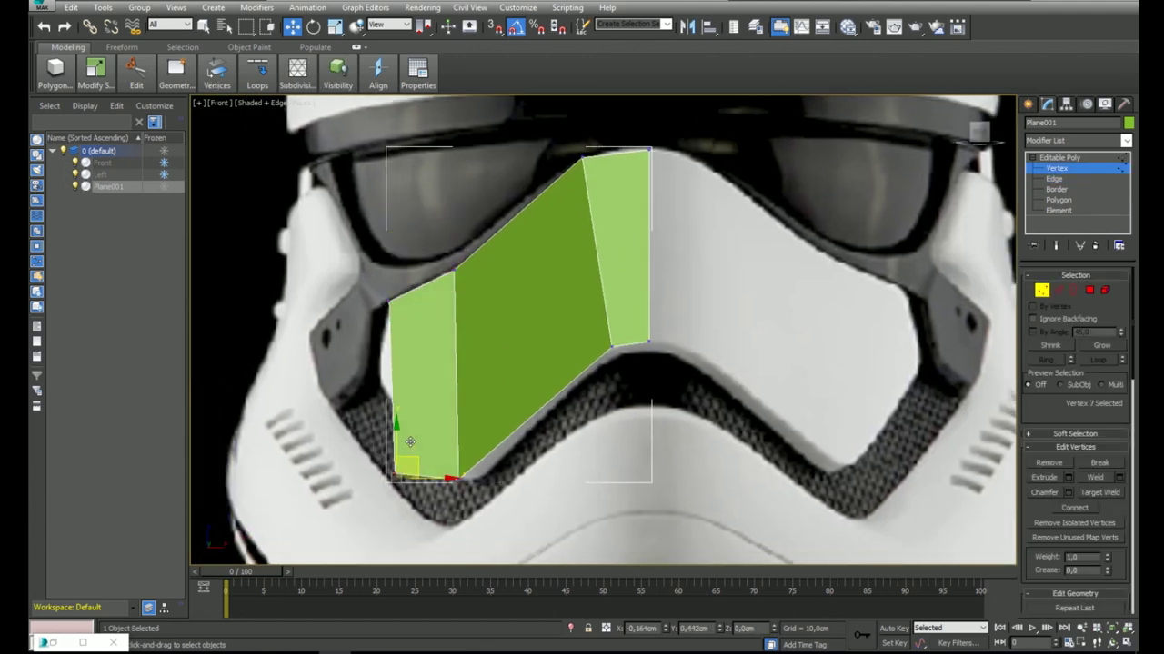
{"action": "left_click_drag", "start_coordinate": [410, 441], "coordinate": [396, 361]}
In the Left view, move the two outermost vertices back and adjust the neighbouring edge's vertices to match the nose guard's side outline.
{"action": "left_click", "coordinate": [388, 300], "text": "ctrl"}
{"action": "key", "text": "l"}
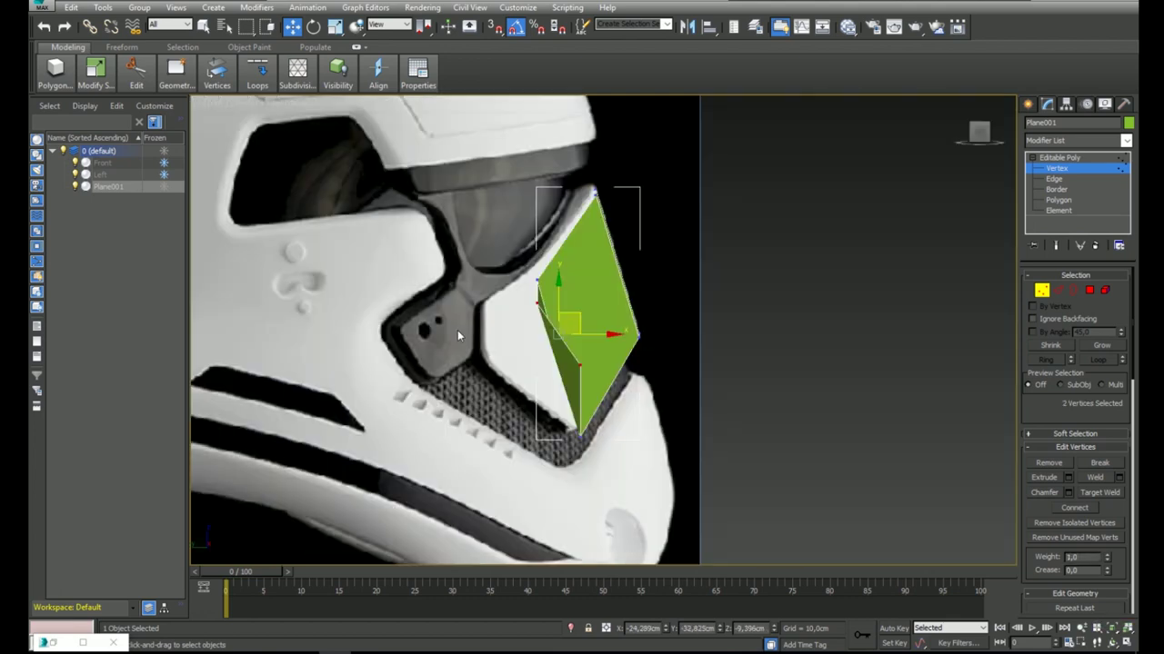
{"action": "middle_click_drag", "start_coordinate": [457, 330], "coordinate": [454, 299]}
{"action": "scroll", "coordinate": [582, 309], "scroll_direction": "up", "scroll_amount": 4}
{"action": "left_click_drag", "start_coordinate": [562, 314], "coordinate": [457, 304]}
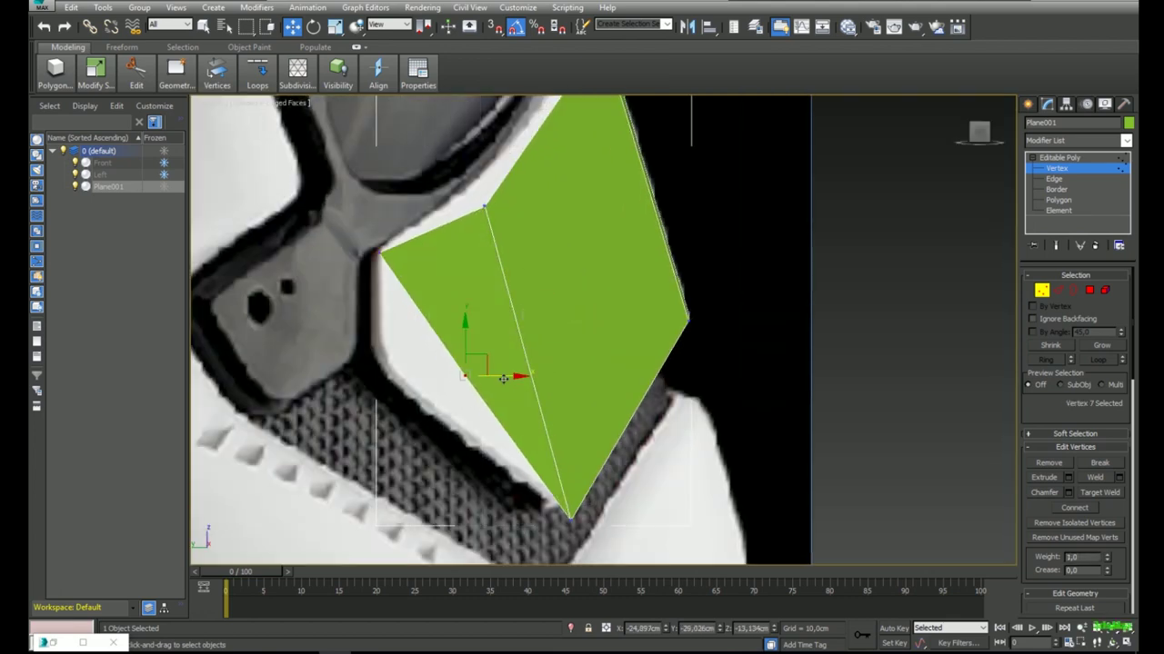
{"action": "left_click_drag", "start_coordinate": [502, 378], "coordinate": [425, 364]}
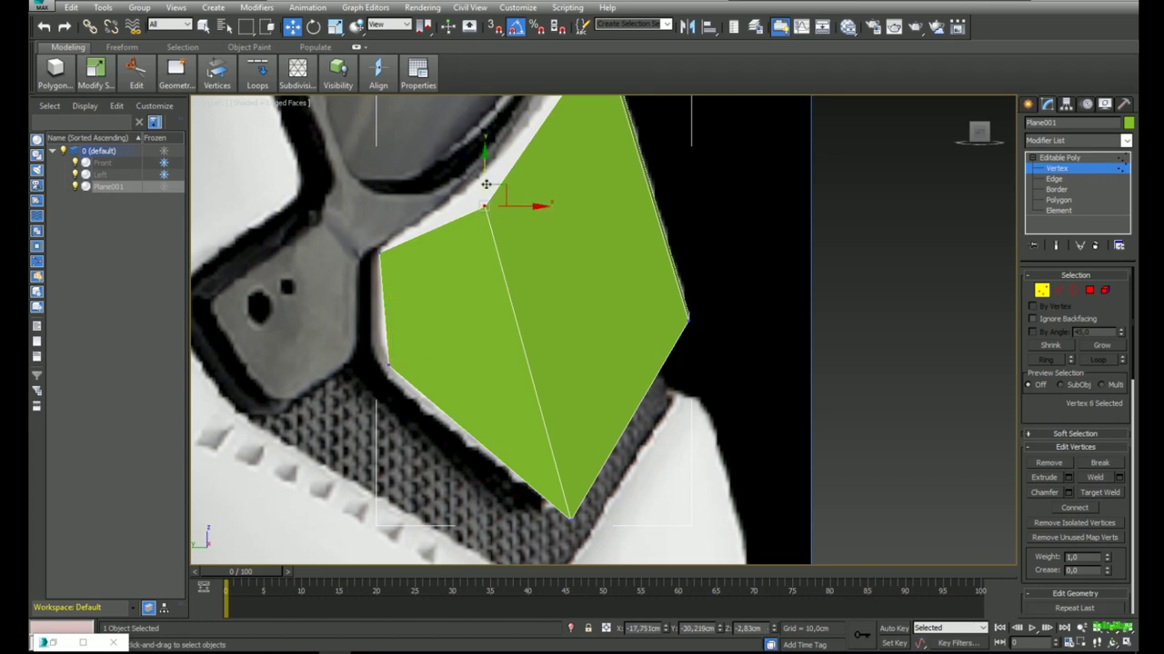
{"action": "left_click_drag", "start_coordinate": [486, 184], "coordinate": [487, 158]}
{"action": "scroll", "coordinate": [492, 218], "scroll_direction": "down", "scroll_amount": 2}
{"action": "left_click", "coordinate": [545, 430]}
{"action": "left_click_drag", "start_coordinate": [547, 390], "coordinate": [548, 384]}
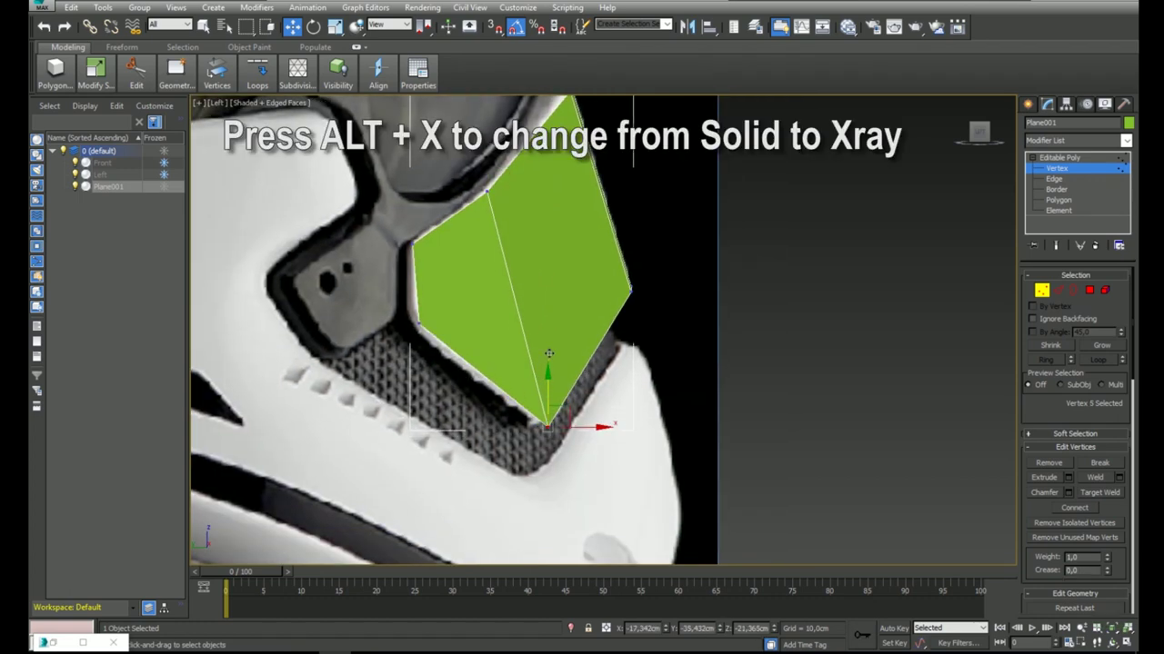
Switch the mesh to see-through X-ray display in the Front view and check its outline against the blueprint.
{"action": "key", "text": "f"}
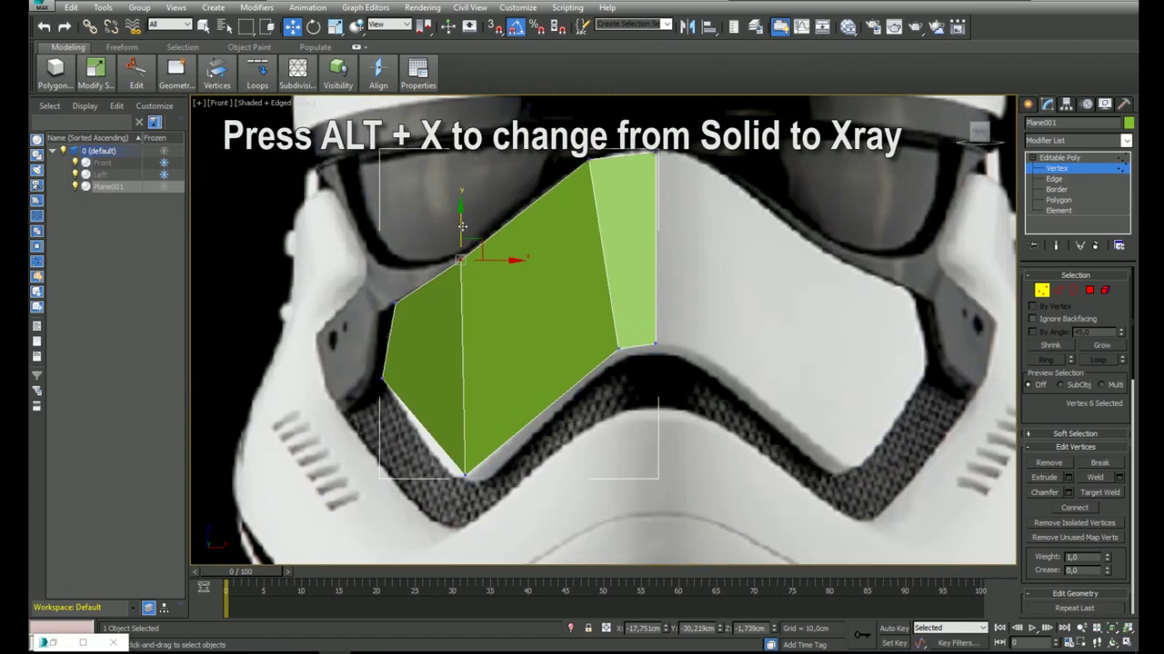
{"action": "key", "text": "alt+x"}
{"action": "scroll", "coordinate": [563, 265], "scroll_direction": "down", "scroll_amount": 4}
{"action": "scroll", "coordinate": [611, 284], "scroll_direction": "up", "scroll_amount": 5}
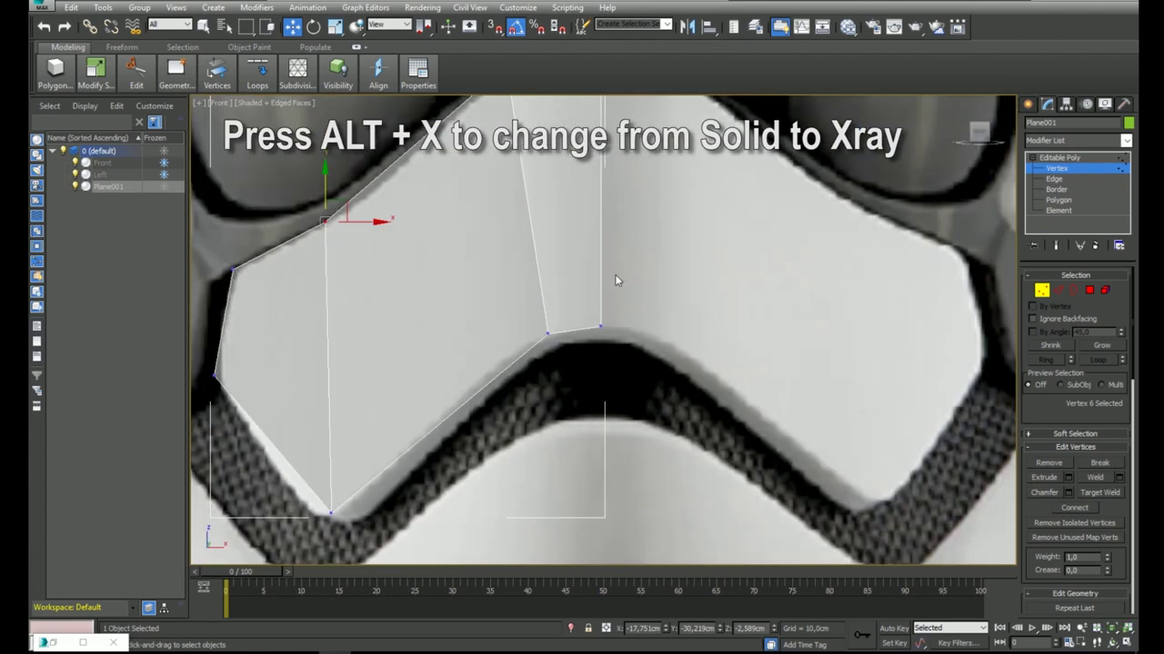
{"action": "scroll", "coordinate": [618, 278], "scroll_direction": "down", "scroll_amount": 5}
{"action": "scroll", "coordinate": [549, 285], "scroll_direction": "up", "scroll_amount": 2}
{"action": "scroll", "coordinate": [502, 327], "scroll_direction": "up", "scroll_amount": 2}
{"action": "middle_click_drag", "start_coordinate": [502, 327], "coordinate": [528, 356]}
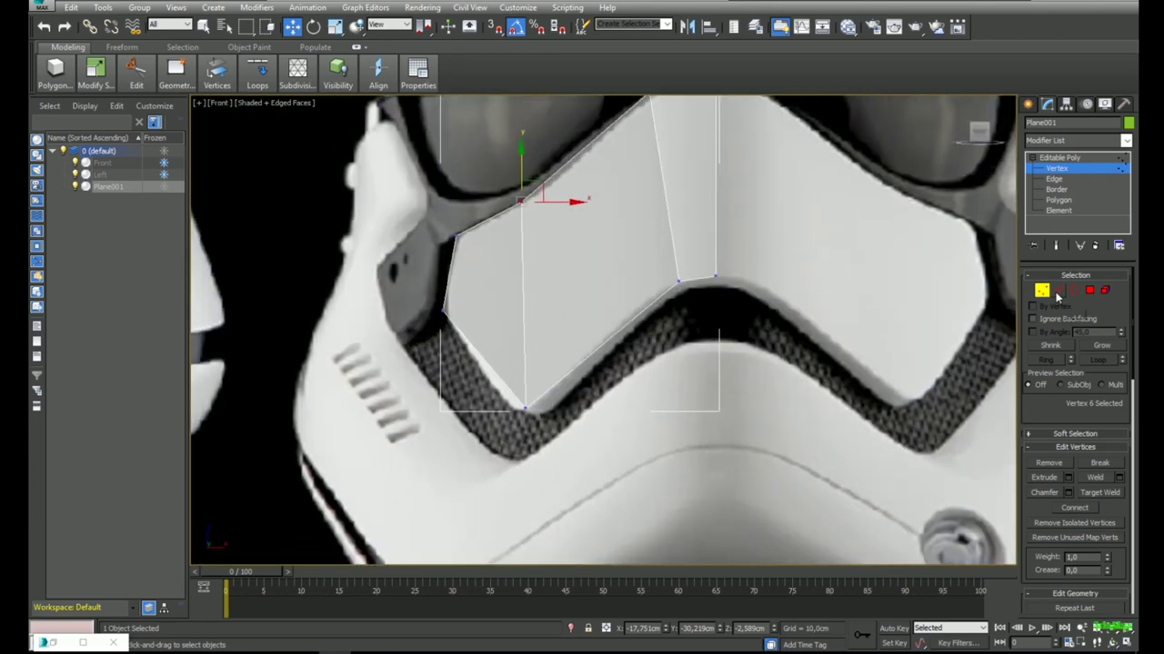
Chamfer the vertical edge above the nose guard's lower corner into two edges.
{"action": "left_click", "coordinate": [1057, 291]}
{"action": "left_click", "coordinate": [522, 304]}
{"action": "scroll", "coordinate": [520, 306], "scroll_direction": "up", "scroll_amount": 2}
{"action": "right_click", "coordinate": [527, 347]}
{"action": "left_click", "coordinate": [510, 431]}
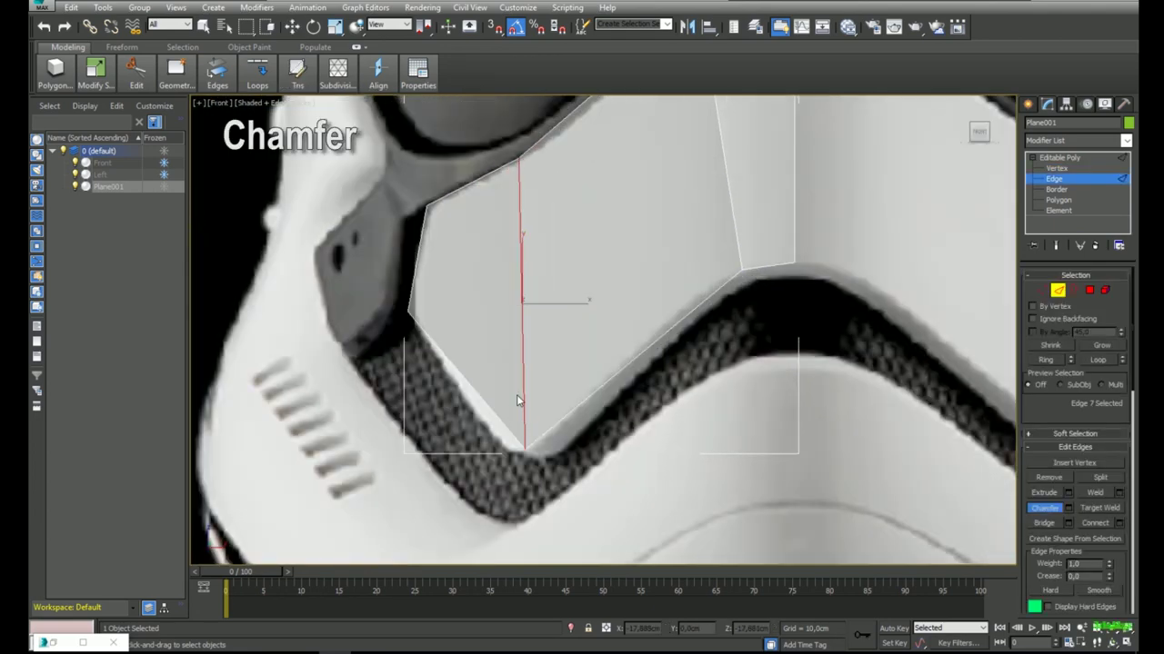
{"action": "left_click_drag", "start_coordinate": [517, 395], "coordinate": [532, 370]}
Move the chamfered edges' vertices in the Front view so they follow the nose guard's upper and lower contours.
{"action": "key", "text": "1"}
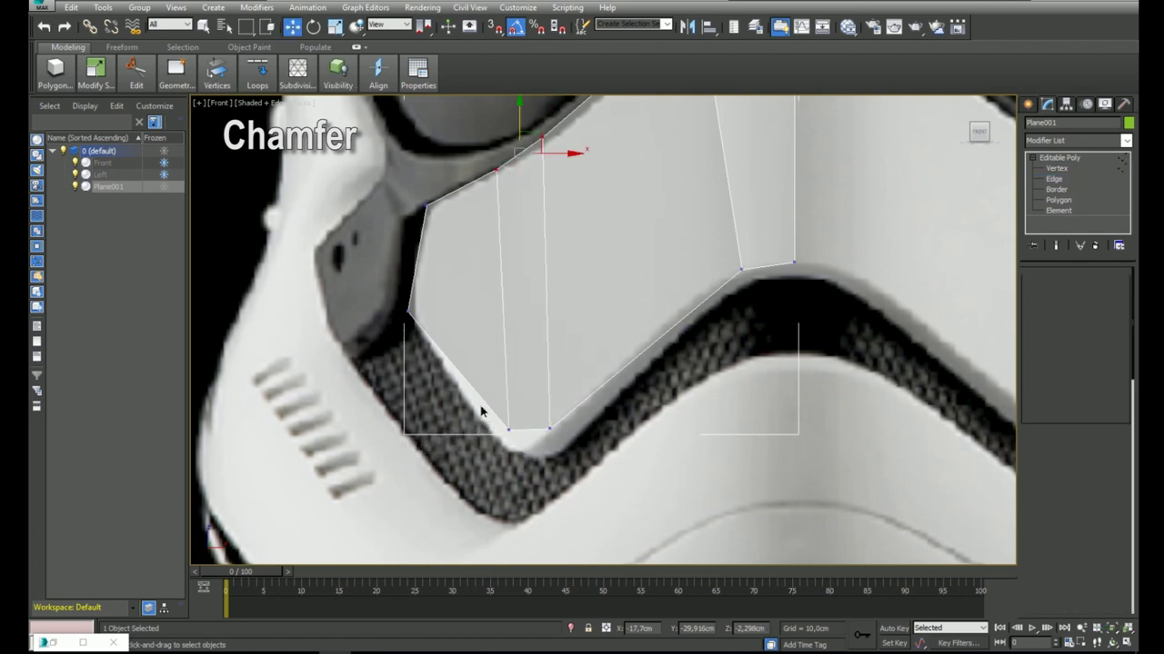
{"action": "left_click_drag", "start_coordinate": [480, 410], "coordinate": [527, 446]}
{"action": "left_click_drag", "start_coordinate": [526, 409], "coordinate": [574, 409]}
{"action": "middle_click_drag", "start_coordinate": [584, 294], "coordinate": [602, 405]}
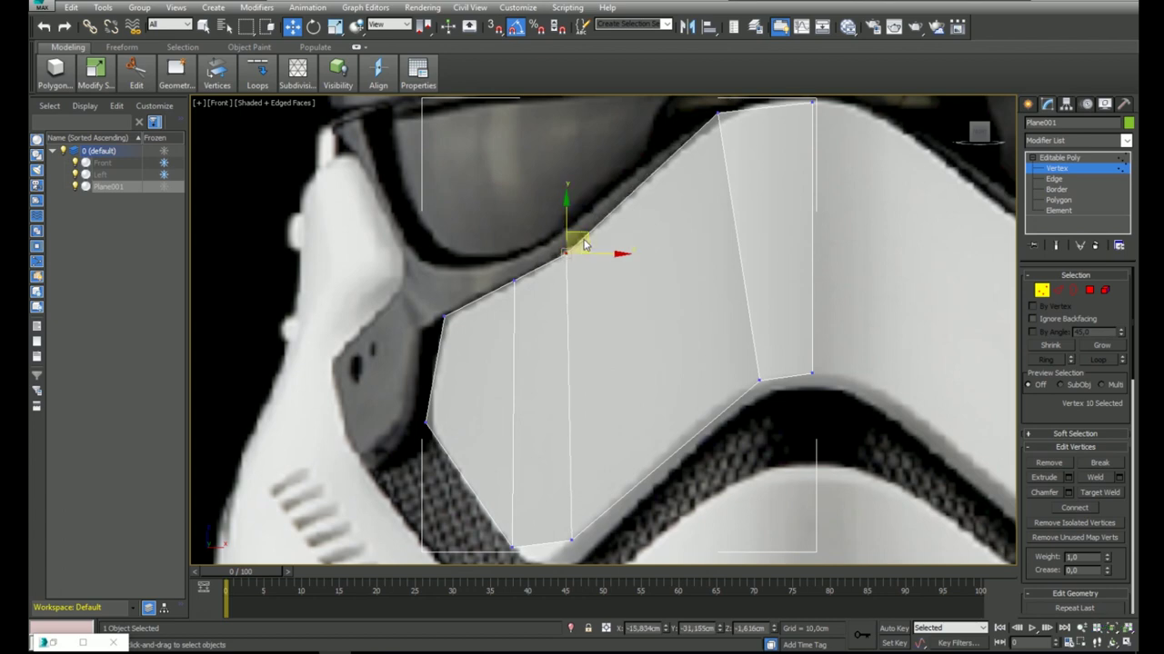
{"action": "scroll", "coordinate": [530, 305], "scroll_direction": "down", "scroll_amount": 3}
{"action": "middle_click_drag", "start_coordinate": [529, 273], "coordinate": [499, 306]}
In the Left view, nudge the chamfered edges' upper vertices and the top nose vertex to fit the nose guard's side profile.
{"action": "left_click", "coordinate": [1048, 170]}
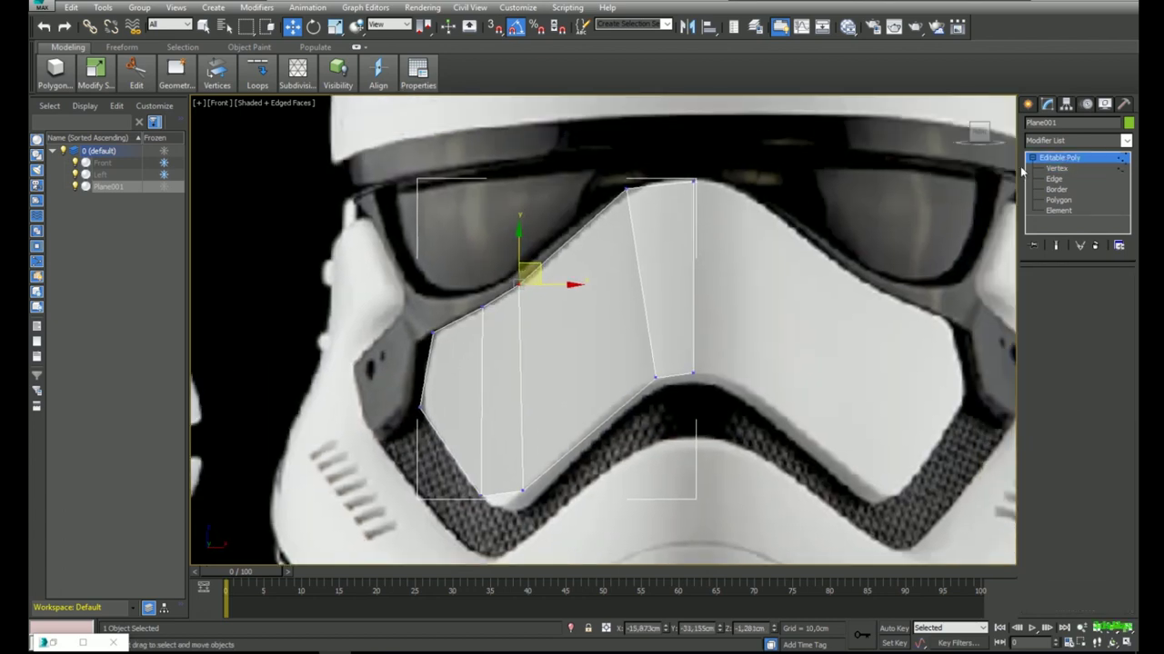
{"action": "key", "text": "l"}
{"action": "middle_click_drag", "start_coordinate": [513, 215], "coordinate": [559, 303]}
{"action": "key", "text": "1"}
{"action": "left_click_drag", "start_coordinate": [576, 293], "coordinate": [569, 292]}
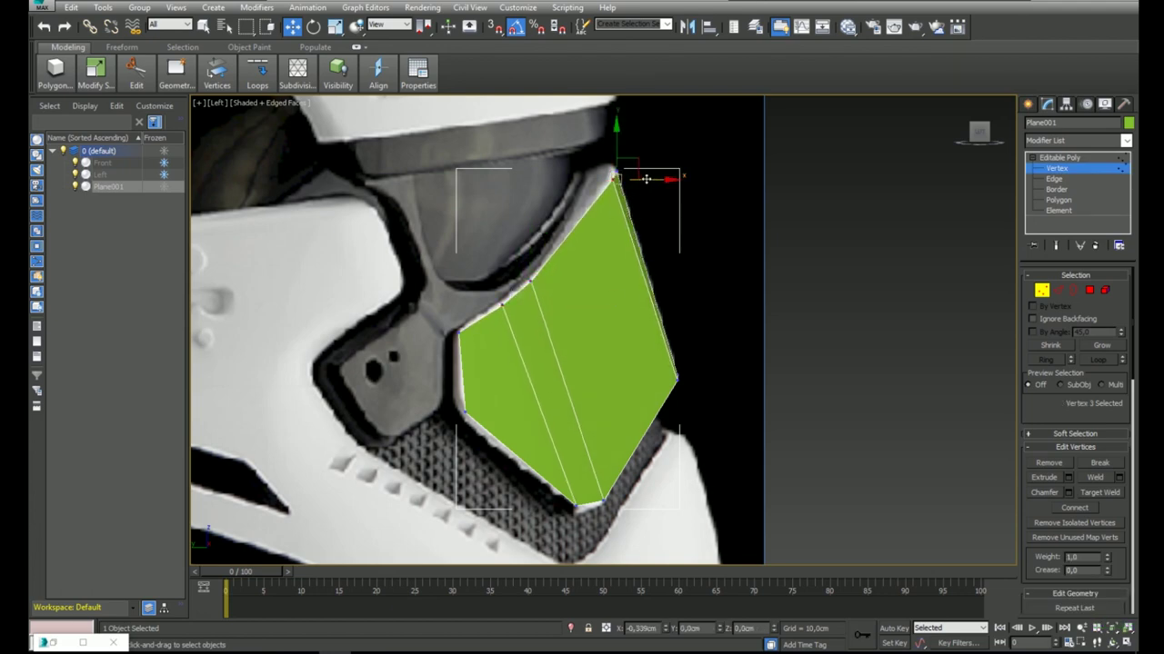
{"action": "middle_click_drag", "start_coordinate": [603, 334], "coordinate": [603, 283]}
Return to the Front view and add a Symmetry modifier to the half nose guard.
{"action": "key", "text": "f"}
{"action": "scroll", "coordinate": [698, 245], "scroll_direction": "down", "scroll_amount": 3}
{"action": "left_click", "coordinate": [1060, 159]}
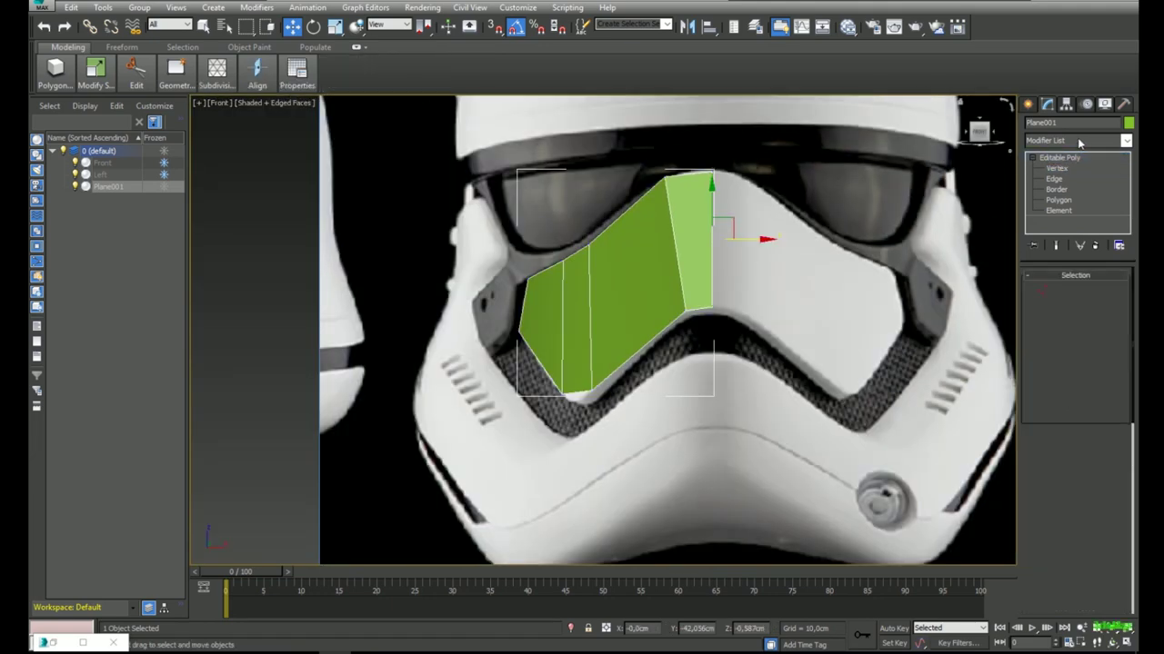
{"action": "left_click", "coordinate": [1039, 137]}
{"action": "type", "text": "sy"}
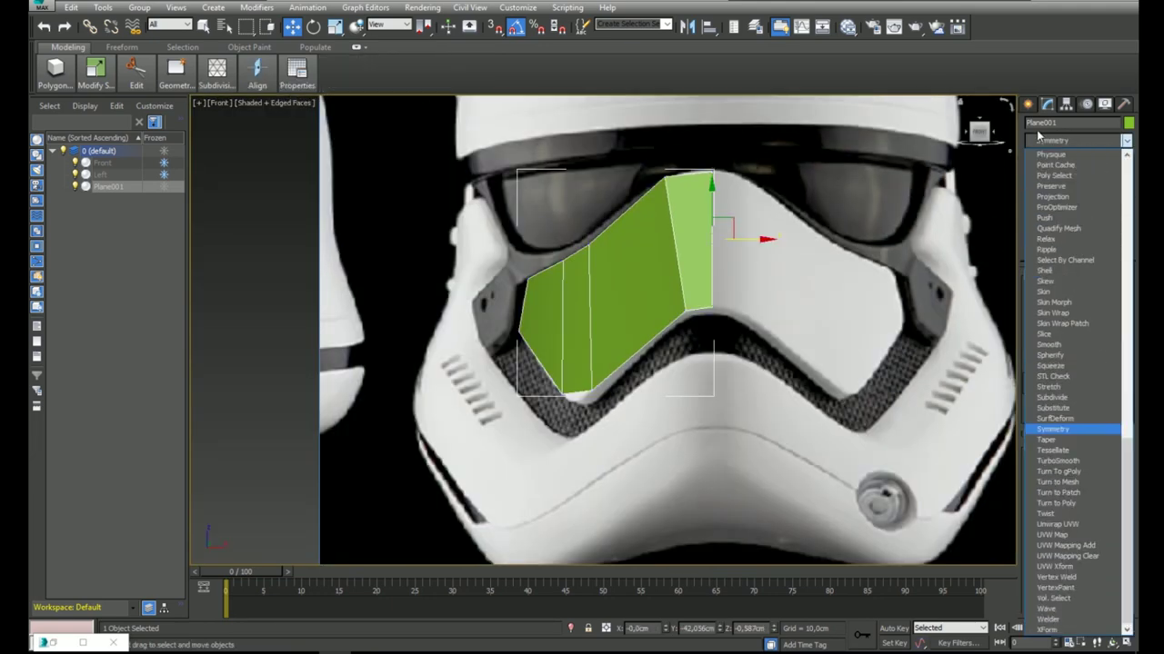
{"action": "key", "text": "Return"}
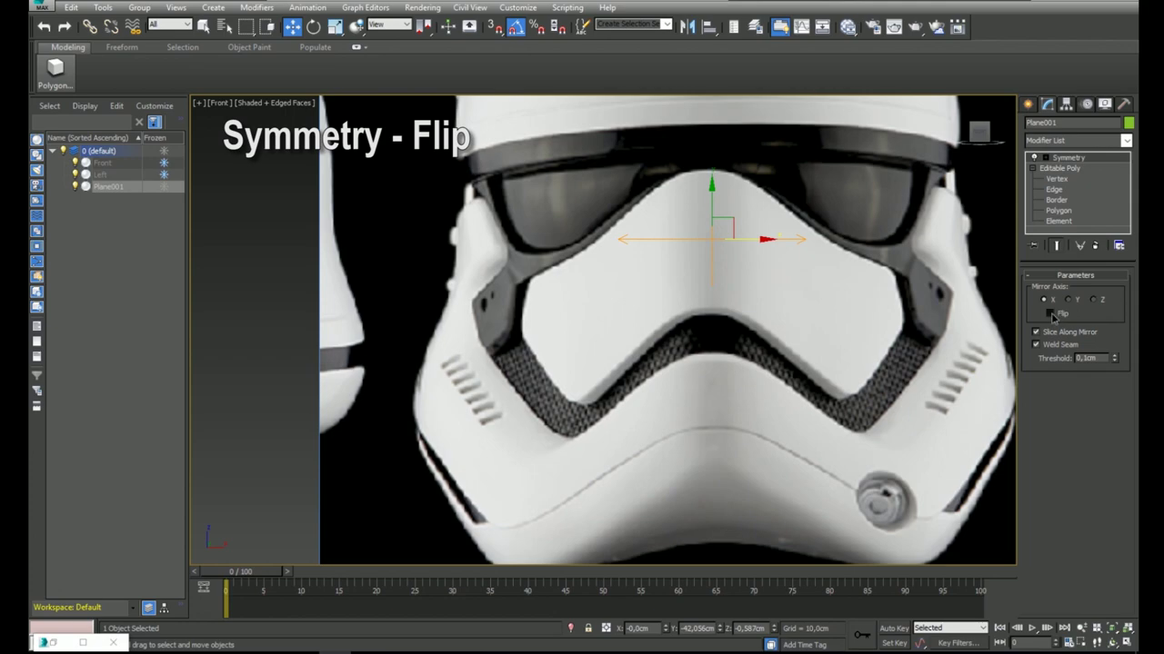
Flip the Symmetry modifier's mirror direction on the X axis and check the mirrored mesh in the Left and Perspective views.
{"action": "left_click", "coordinate": [1051, 315]}
{"action": "middle_click_drag", "start_coordinate": [864, 291], "coordinate": [771, 281]}
{"action": "middle_click_drag", "start_coordinate": [667, 244], "coordinate": [746, 270]}
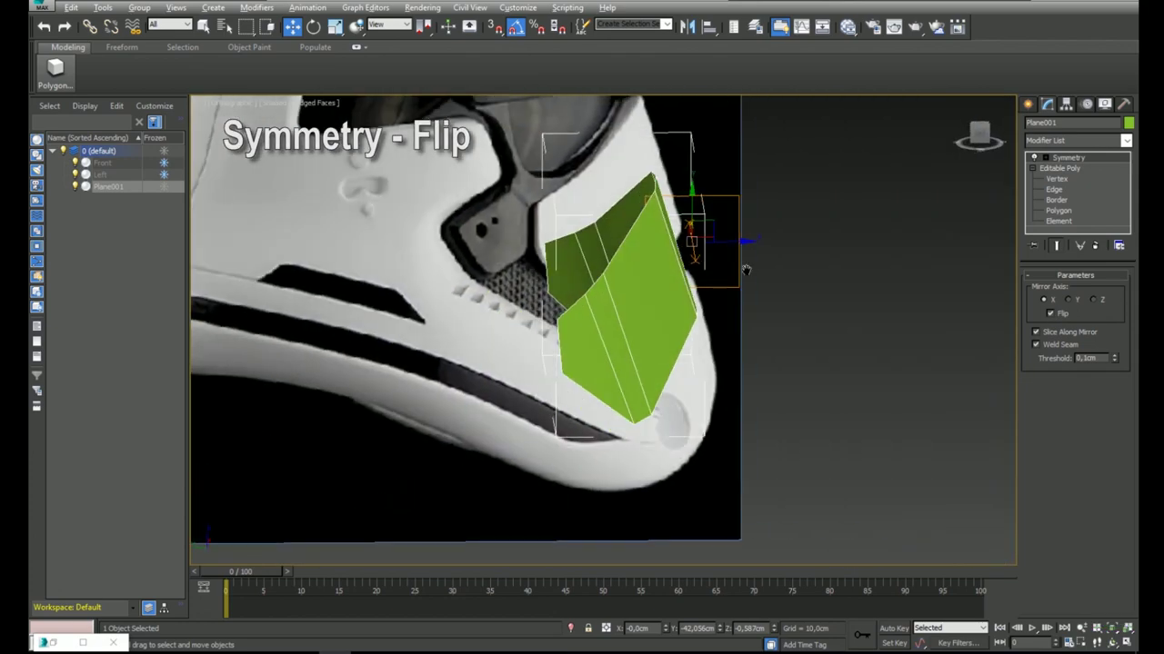
{"action": "key", "text": "l"}
{"action": "scroll", "coordinate": [652, 223], "scroll_direction": "up", "scroll_amount": 4}
{"action": "scroll", "coordinate": [624, 186], "scroll_direction": "down", "scroll_amount": 2}
{"action": "middle_click_drag", "start_coordinate": [627, 218], "coordinate": [684, 256], "text": "alt"}
{"action": "key", "text": "p"}
{"action": "scroll", "coordinate": [576, 257], "scroll_direction": "down", "scroll_amount": 4}
Add a Shell modifier above Symmetry on the nose guard.
{"action": "left_click", "coordinate": [1064, 143]}
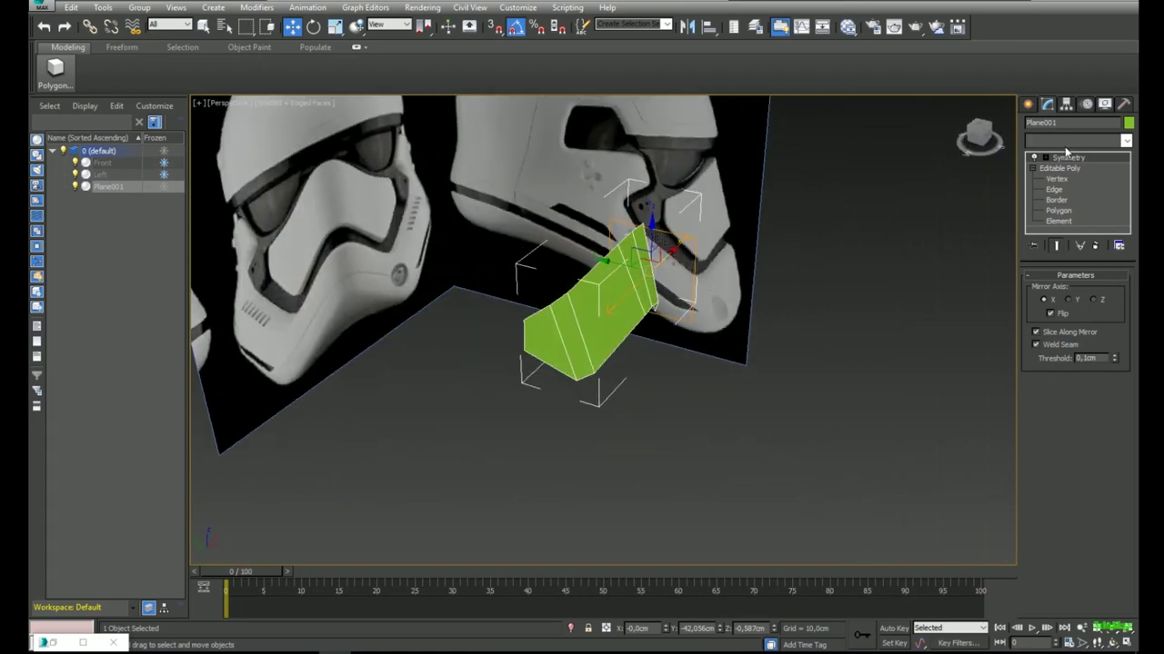
{"action": "type", "text": "sh"}
{"action": "key", "text": "Return"}
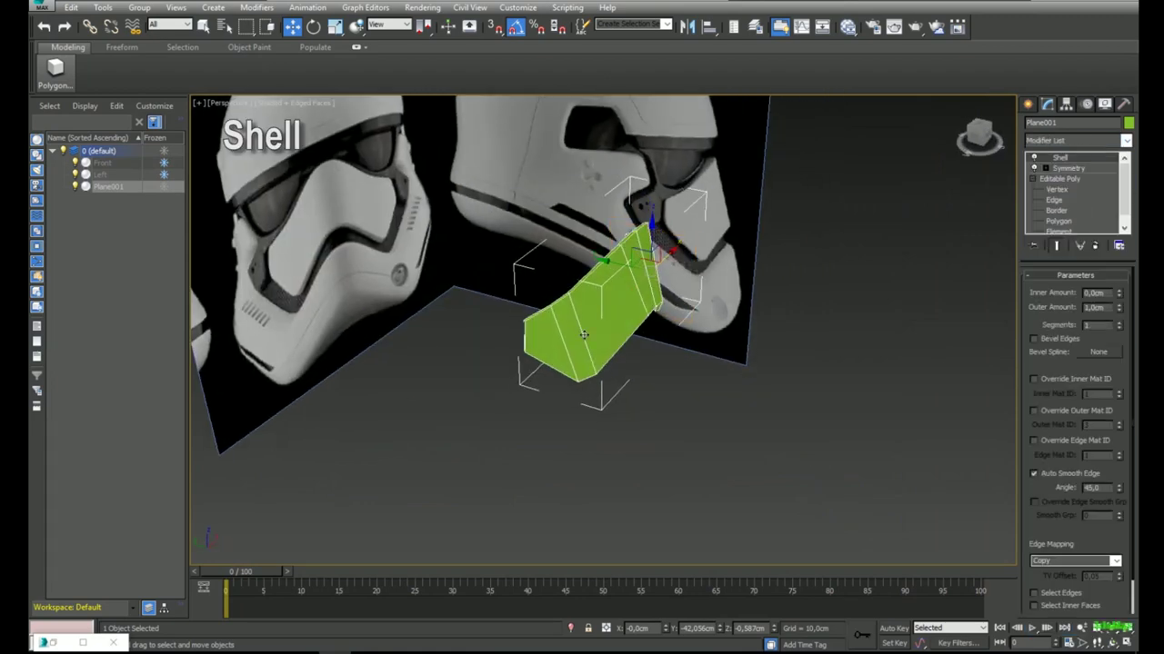
{"action": "middle_click_drag", "start_coordinate": [584, 334], "coordinate": [617, 349]}
Set the Shell's outer amount to 0 cm and its inner amount to about 1.9 cm, judging against the Left blueprint.
{"action": "key", "text": "l"}
{"action": "scroll", "coordinate": [616, 285], "scroll_direction": "up", "scroll_amount": 5}
{"action": "left_click_drag", "start_coordinate": [1119, 309], "coordinate": [1123, 292]}
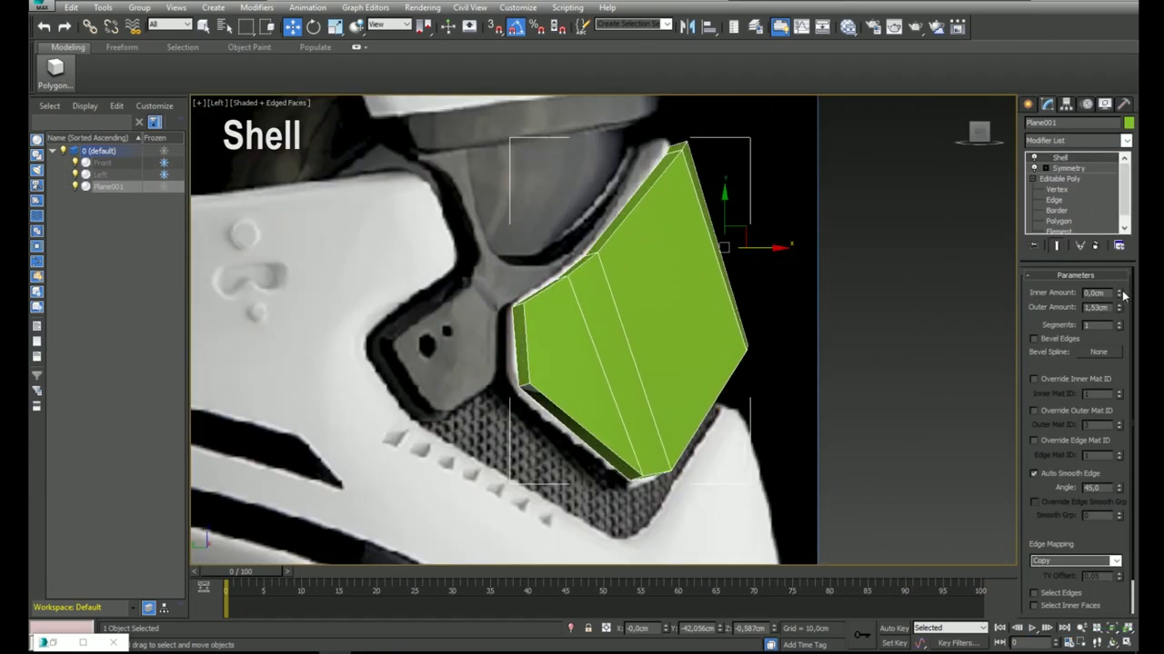
{"action": "right_click", "coordinate": [1119, 307]}
{"action": "left_click_drag", "start_coordinate": [1098, 173], "coordinate": [1101, 226]}
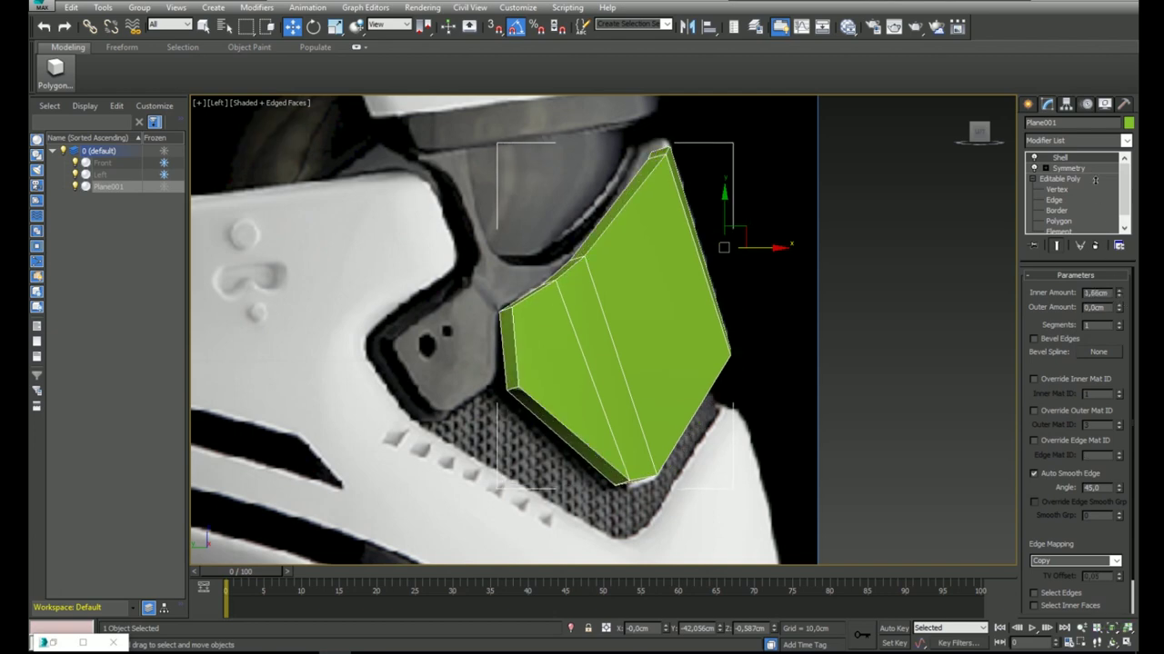
{"action": "middle_click_drag", "start_coordinate": [620, 333], "coordinate": [634, 299]}
{"action": "left_click_drag", "start_coordinate": [1025, 529], "coordinate": [1027, 359]}
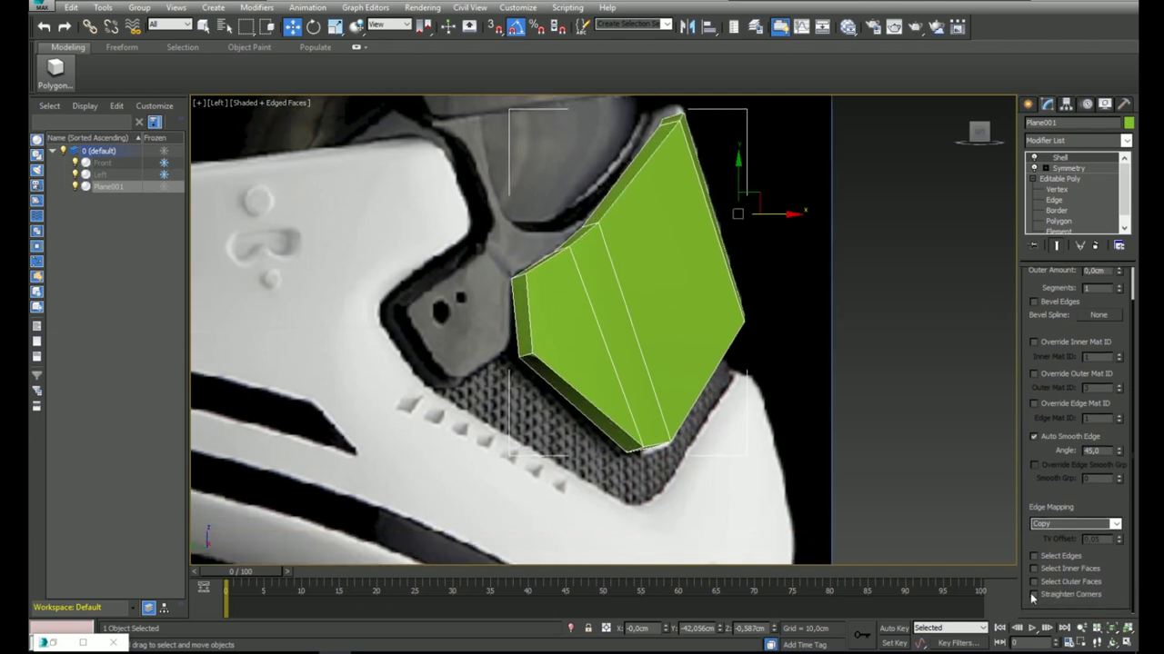
Add a TurboSmooth modifier to the shelled nose guard with 2 iterations.
{"action": "key", "text": "p"}
{"action": "scroll", "coordinate": [673, 320], "scroll_direction": "down", "scroll_amount": 5}
{"action": "middle_click_drag", "start_coordinate": [675, 322], "coordinate": [636, 355], "text": "alt"}
{"action": "scroll", "coordinate": [636, 355], "scroll_direction": "up", "scroll_amount": 3}
{"action": "left_click", "coordinate": [1050, 146]}
{"action": "type", "text": "tu"}
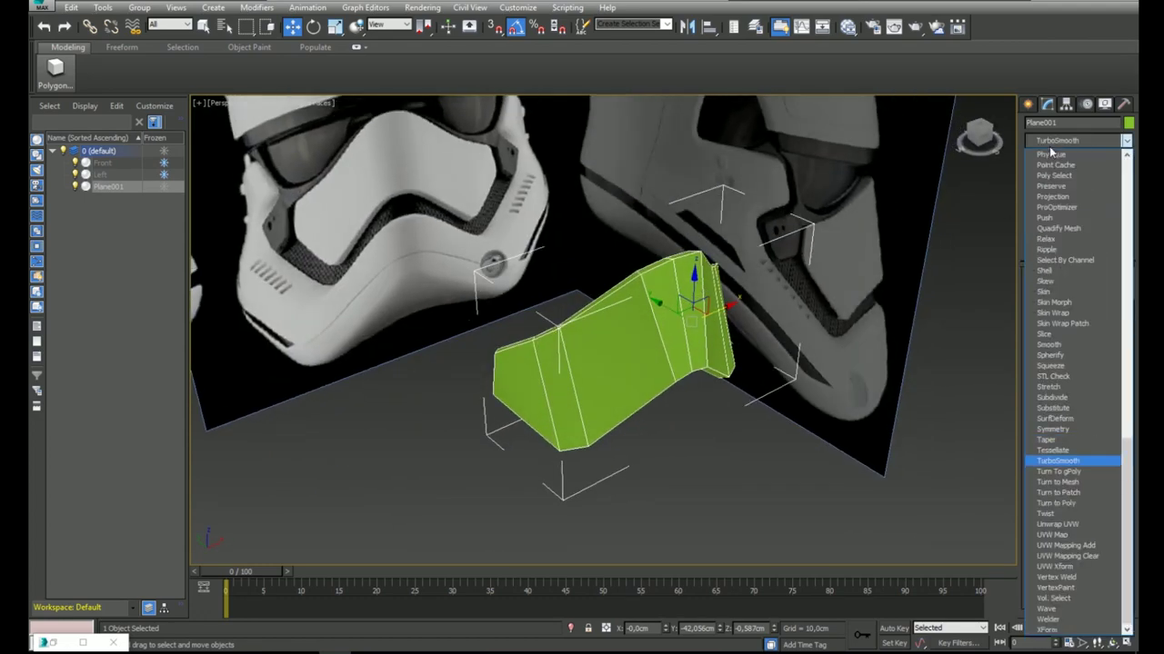
{"action": "key", "text": "Return"}
{"action": "left_click", "coordinate": [1119, 296]}
Examine the smoothed nose guard without edge lines, in Perspective and against the contour on the Left blueprint.
{"action": "middle_click_drag", "start_coordinate": [595, 335], "coordinate": [752, 412], "text": "alt"}
{"action": "scroll", "coordinate": [614, 337], "scroll_direction": "up", "scroll_amount": 3}
{"action": "key", "text": "F4"}
{"action": "middle_click_drag", "start_coordinate": [623, 389], "coordinate": [772, 349], "text": "alt"}
{"action": "scroll", "coordinate": [655, 390], "scroll_direction": "up", "scroll_amount": 3}
{"action": "key", "text": "l"}
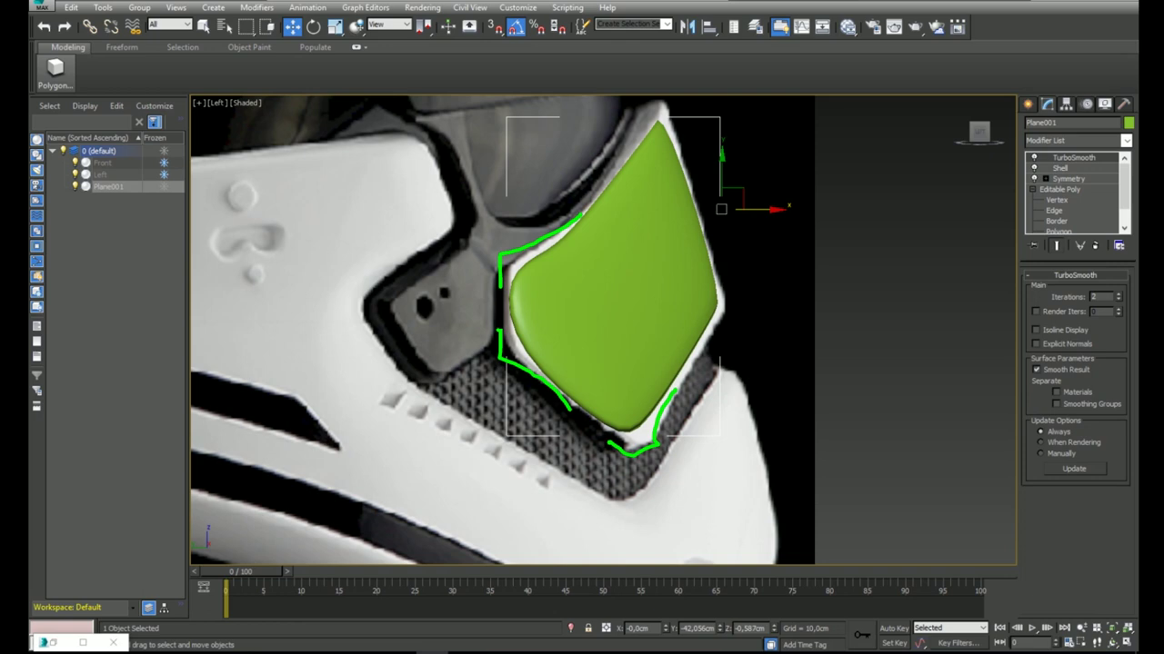
{"action": "middle_click_drag", "start_coordinate": [603, 272], "coordinate": [629, 303]}
Return to the Editable Poly with edges shown and select the five vertical edges of the half nose guard.
{"action": "left_click", "coordinate": [1079, 191]}
{"action": "key", "text": "F4"}
{"action": "scroll", "coordinate": [715, 242], "scroll_direction": "down", "scroll_amount": 3}
{"action": "middle_click_drag", "start_coordinate": [714, 242], "coordinate": [633, 277], "text": "alt"}
{"action": "key", "text": "f"}
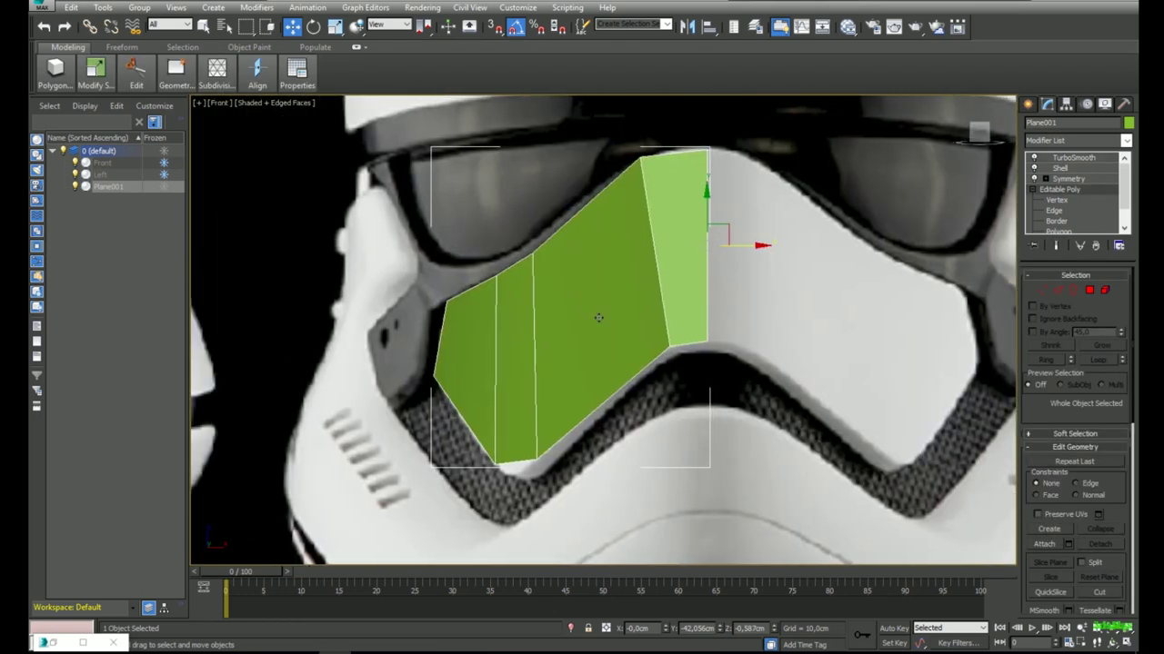
{"action": "mouse_move", "coordinate": [597, 317]}
{"action": "middle_mouse_down", "text": "alt"}
{"action": "mouse_move", "coordinate": [550, 309]}
{"action": "mouse_move", "coordinate": [596, 305]}
{"action": "mouse_move", "coordinate": [584, 303]}
{"action": "middle_mouse_up", "text": "alt"}
{"action": "left_click", "coordinate": [1056, 289]}
{"action": "key", "text": "q"}
{"action": "left_click", "coordinate": [704, 265]}
Connect the five selected edges with 2 segments, comparing the smoothed end result with the base mesh.
{"action": "right_click", "coordinate": [545, 310]}
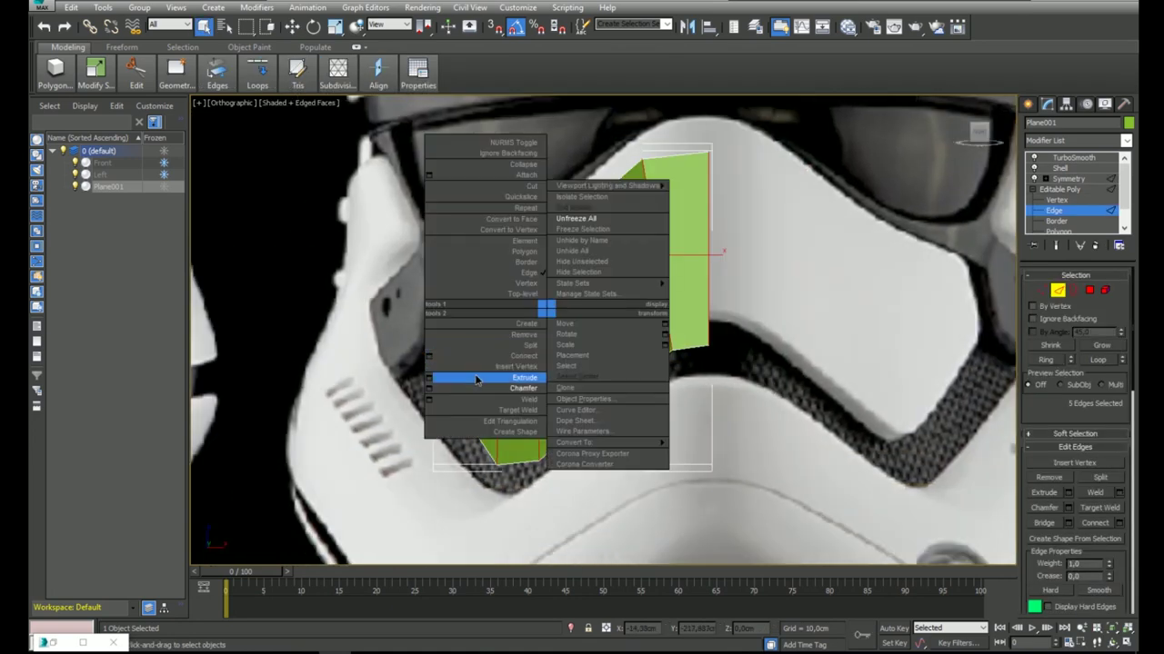
{"action": "left_click", "coordinate": [429, 357]}
{"action": "scroll", "coordinate": [470, 338], "scroll_direction": "up", "scroll_amount": 3}
{"action": "middle_click_drag", "start_coordinate": [470, 338], "coordinate": [438, 359], "text": "alt"}
{"action": "left_click", "coordinate": [1055, 249]}
{"action": "middle_click_drag", "start_coordinate": [683, 262], "coordinate": [674, 273]}
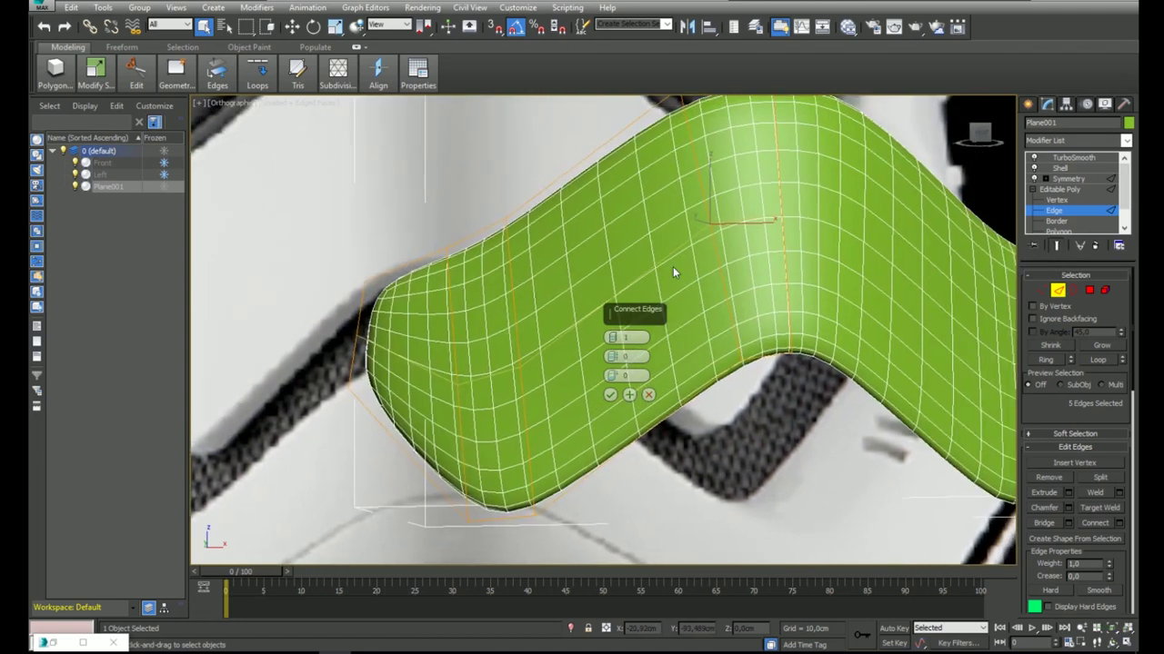
{"action": "left_click", "coordinate": [612, 335]}
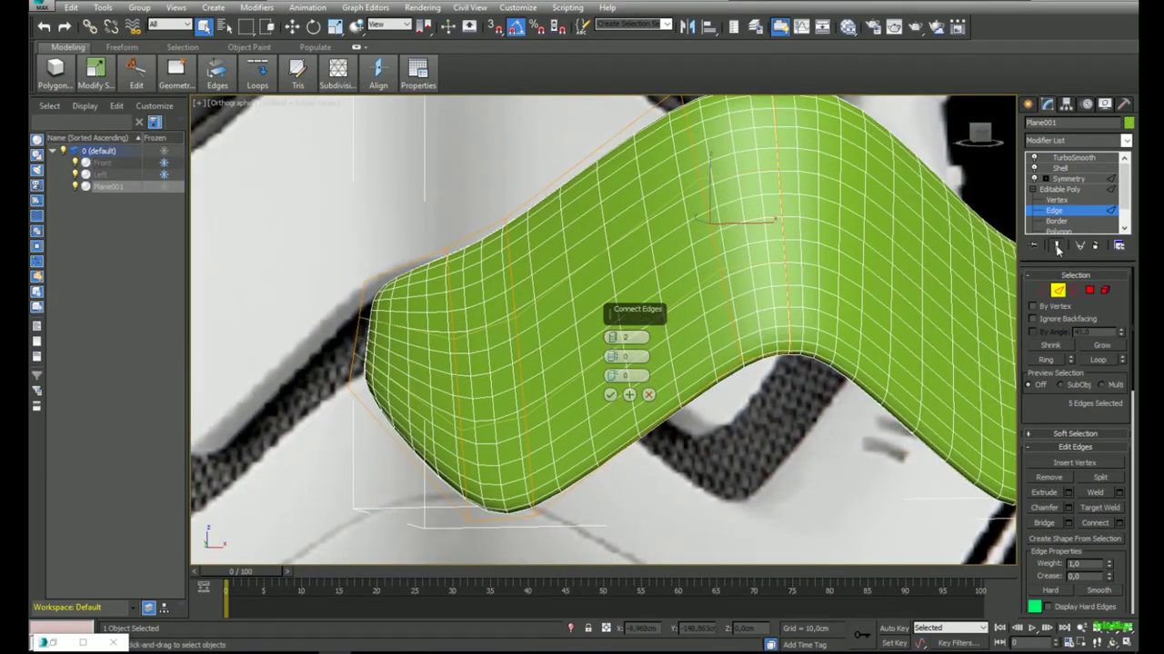
{"action": "left_click", "coordinate": [1057, 247]}
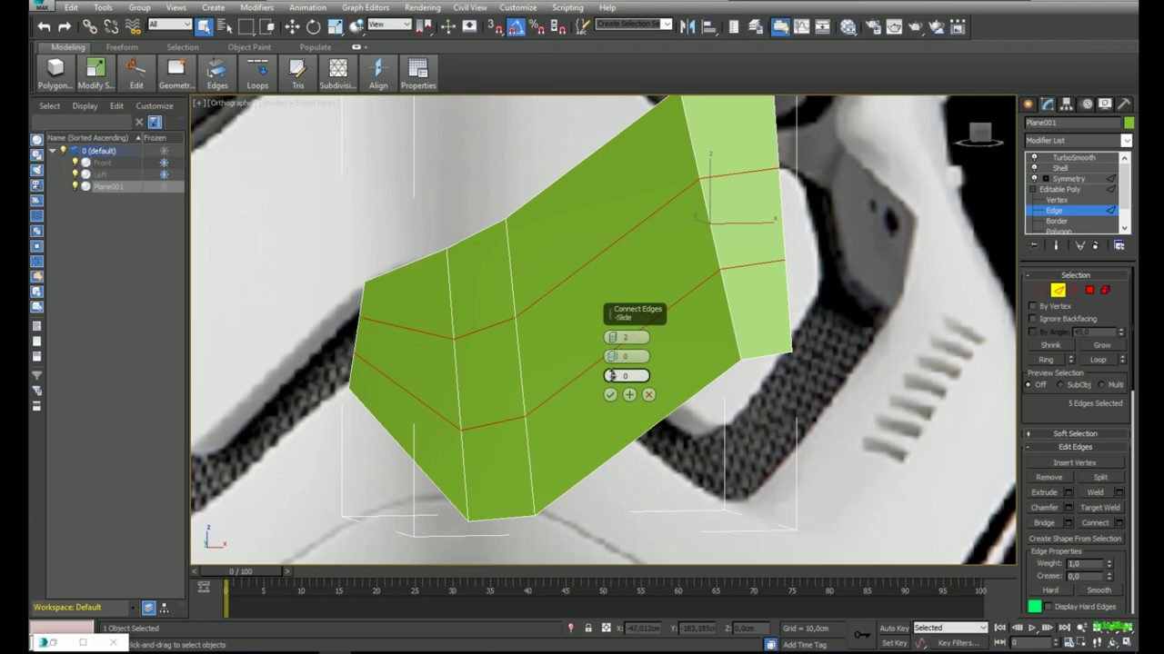
Set the Connect Edges pinch to 96 with slide at 0, so the loops sit near the upper and lower borders.
{"action": "left_click_drag", "start_coordinate": [612, 375], "coordinate": [615, 498]}
{"action": "right_click", "coordinate": [615, 498]}
{"action": "left_click_drag", "start_coordinate": [612, 358], "coordinate": [626, 119]}
{"action": "left_click", "coordinate": [1057, 250]}
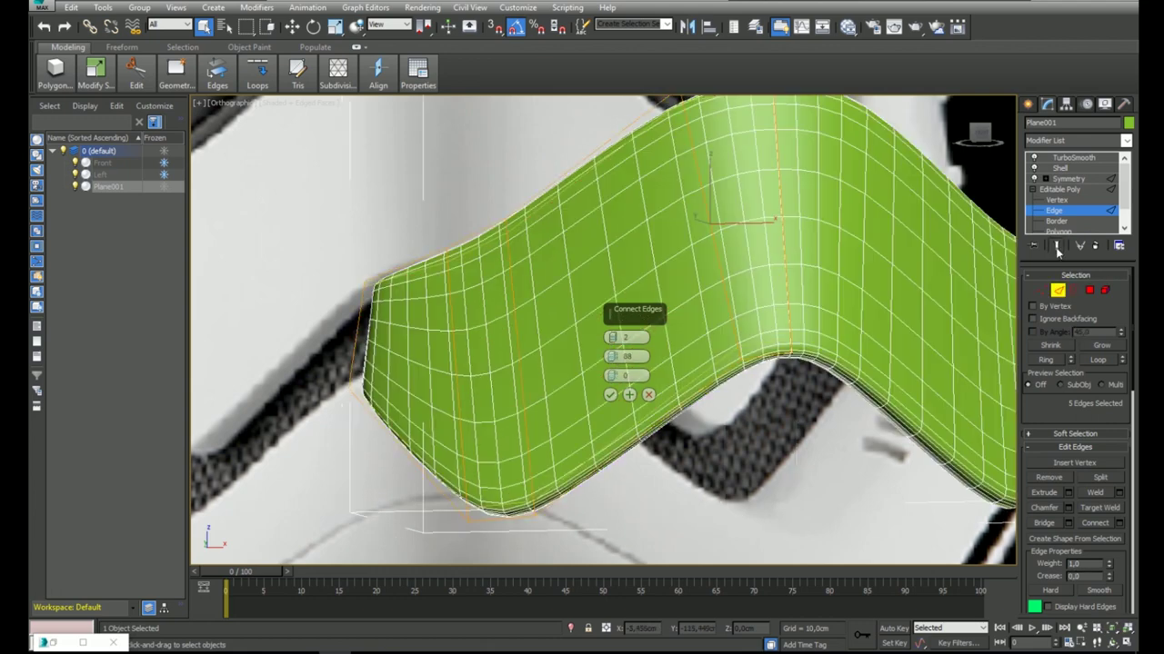
{"action": "right_click", "coordinate": [615, 357]}
{"action": "left_click_drag", "start_coordinate": [615, 357], "coordinate": [651, 103]}
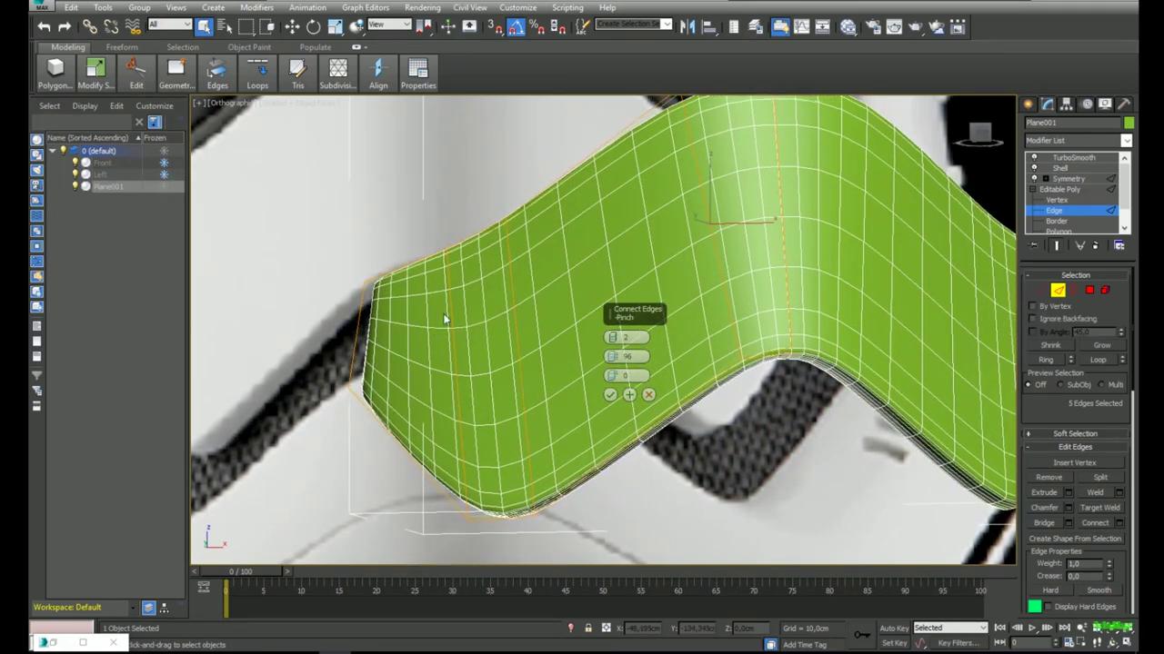
Check the smoothed shape in the Left and angled views without edge lines, and apply the edge connection.
{"action": "mouse_move", "coordinate": [444, 314]}
{"action": "middle_mouse_down", "text": "alt"}
{"action": "mouse_move", "coordinate": [518, 335]}
{"action": "mouse_move", "coordinate": [510, 397]}
{"action": "mouse_move", "coordinate": [477, 289]}
{"action": "mouse_move", "coordinate": [429, 284]}
{"action": "mouse_move", "coordinate": [447, 325]}
{"action": "middle_mouse_up", "text": "alt"}
{"action": "key", "text": "l"}
{"action": "scroll", "coordinate": [522, 272], "scroll_direction": "up", "scroll_amount": 5}
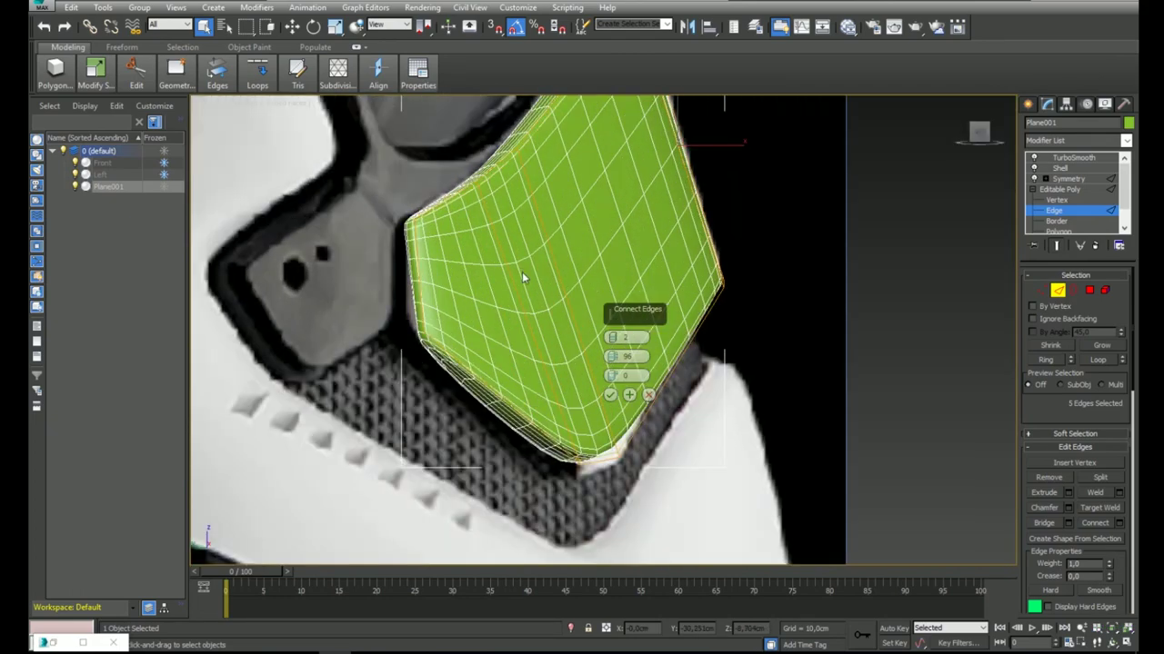
{"action": "middle_click_drag", "start_coordinate": [543, 285], "coordinate": [478, 346]}
{"action": "key", "text": "F4"}
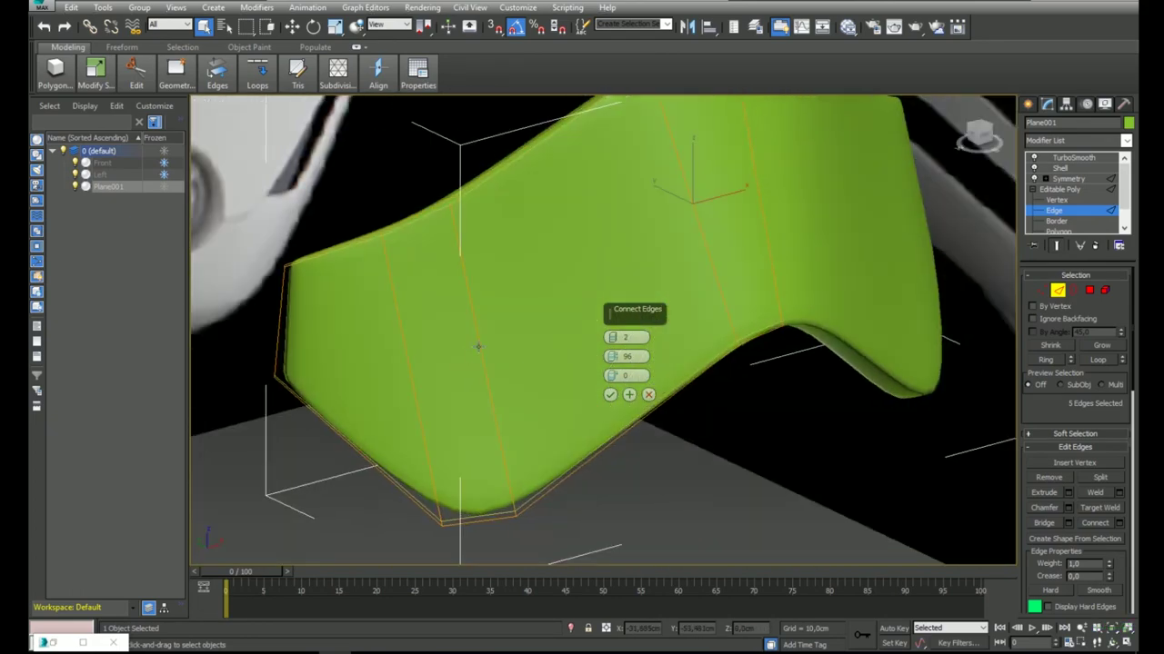
{"action": "left_click", "coordinate": [610, 394]}
{"action": "key", "text": "F4"}
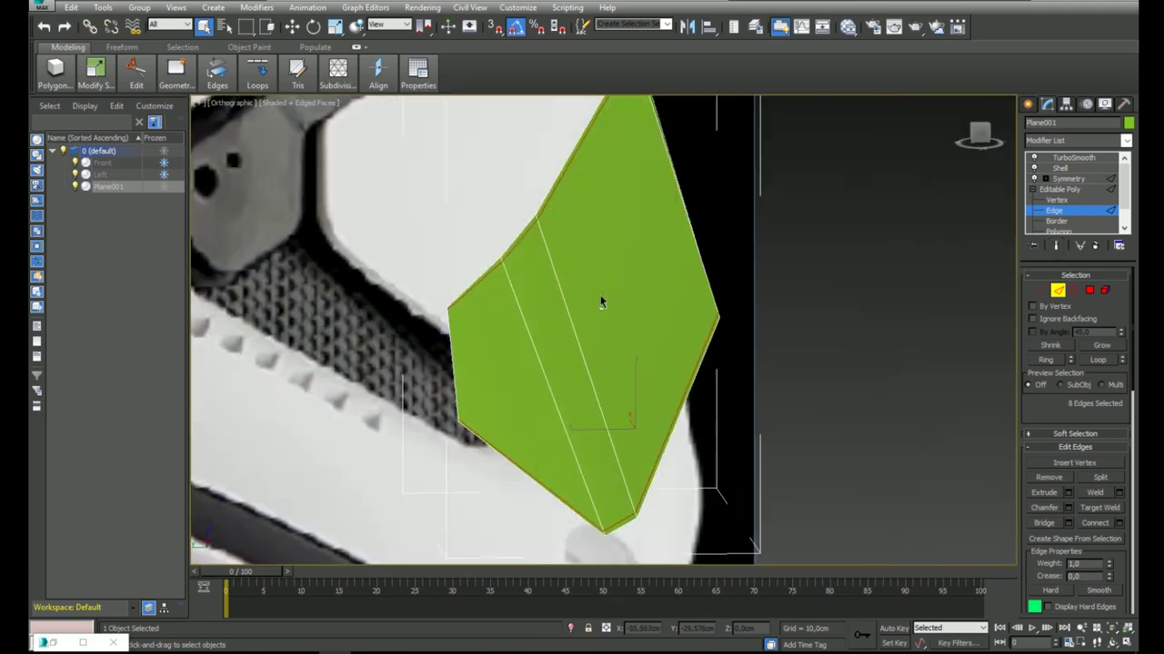
Examine the new edge loops up close and the smoothed nose guard without edge lines.
{"action": "middle_click_drag", "start_coordinate": [600, 301], "coordinate": [700, 302], "text": "alt"}
{"action": "middle_click_drag", "start_coordinate": [504, 358], "coordinate": [401, 375]}
{"action": "scroll", "coordinate": [402, 375], "scroll_direction": "up", "scroll_amount": 6}
{"action": "middle_click_drag", "start_coordinate": [349, 425], "coordinate": [354, 613]}
{"action": "scroll", "coordinate": [386, 271], "scroll_direction": "down", "scroll_amount": 6}
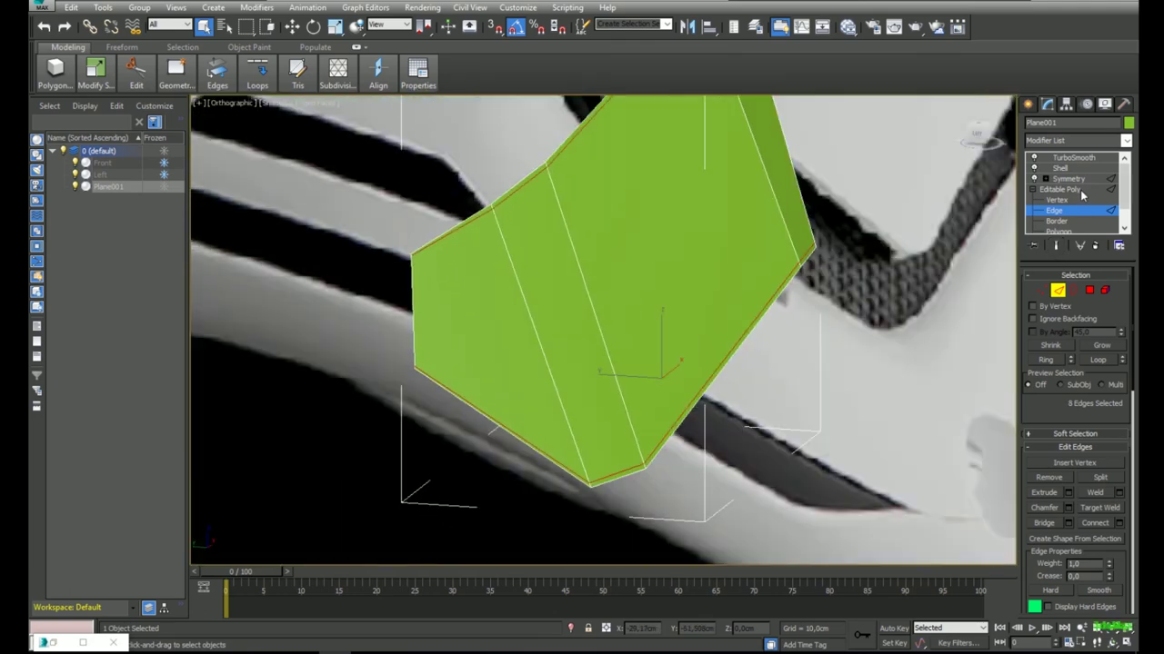
{"action": "left_click", "coordinate": [1079, 191]}
{"action": "left_click", "coordinate": [1087, 179]}
{"action": "key", "text": "F4"}
{"action": "middle_click_drag", "start_coordinate": [642, 245], "coordinate": [654, 269]}
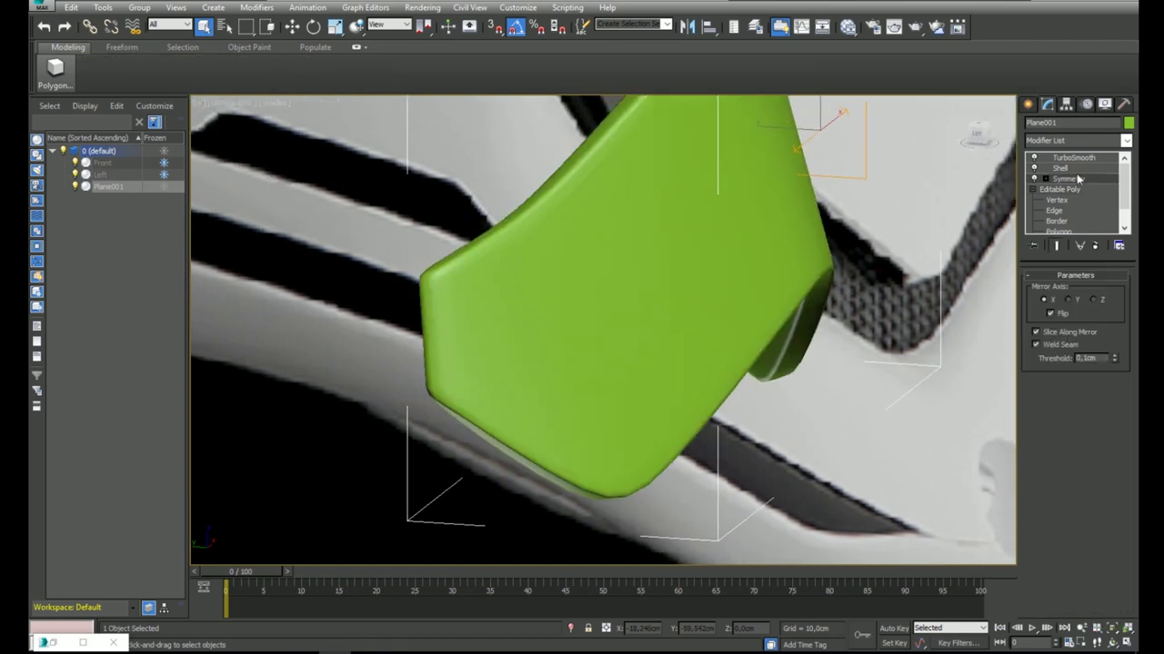
Go to the Shell modifier, disable TurboSmooth, and inspect the edges along the shell's side rim with edge lines shown.
{"action": "left_click", "coordinate": [1062, 169]}
{"action": "key", "text": "F4"}
{"action": "left_click", "coordinate": [1033, 159]}
{"action": "middle_click_drag", "start_coordinate": [527, 293], "coordinate": [540, 294]}
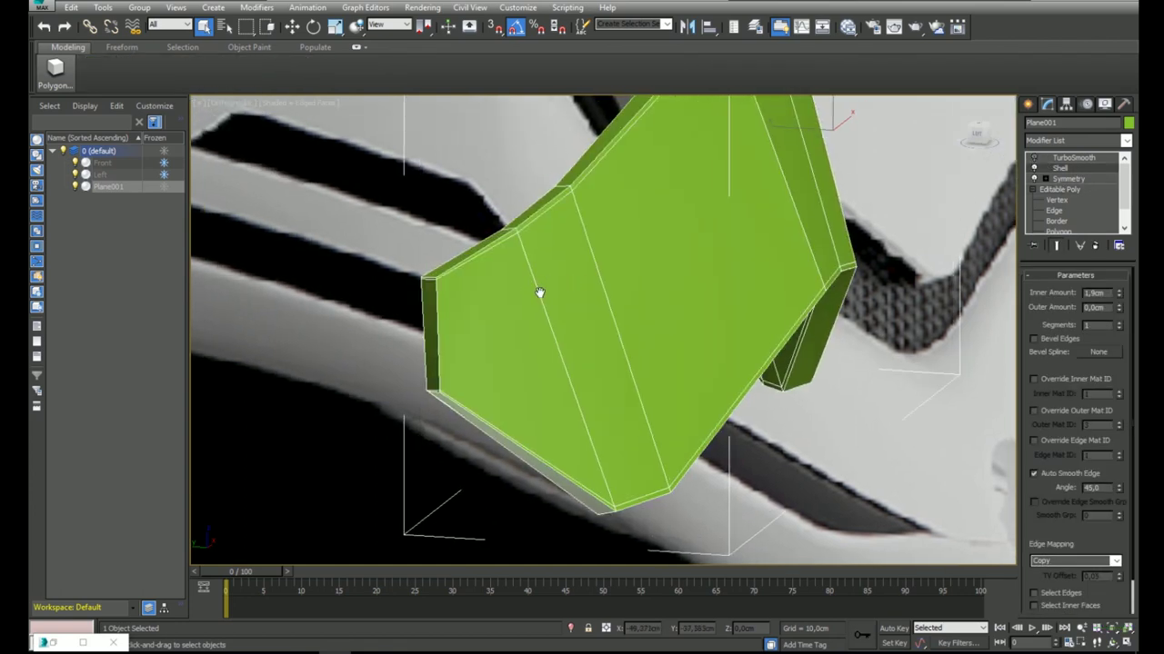
{"action": "scroll", "coordinate": [427, 391], "scroll_direction": "up", "scroll_amount": 5}
{"action": "scroll", "coordinate": [606, 454], "scroll_direction": "down", "scroll_amount": 5}
{"action": "middle_click_drag", "start_coordinate": [595, 428], "coordinate": [685, 321]}
{"action": "scroll", "coordinate": [659, 410], "scroll_direction": "up", "scroll_amount": 3}
{"action": "scroll", "coordinate": [653, 296], "scroll_direction": "down", "scroll_amount": 3}
{"action": "middle_click_drag", "start_coordinate": [697, 265], "coordinate": [644, 318], "text": "alt"}
{"action": "scroll", "coordinate": [642, 327], "scroll_direction": "up", "scroll_amount": 3}
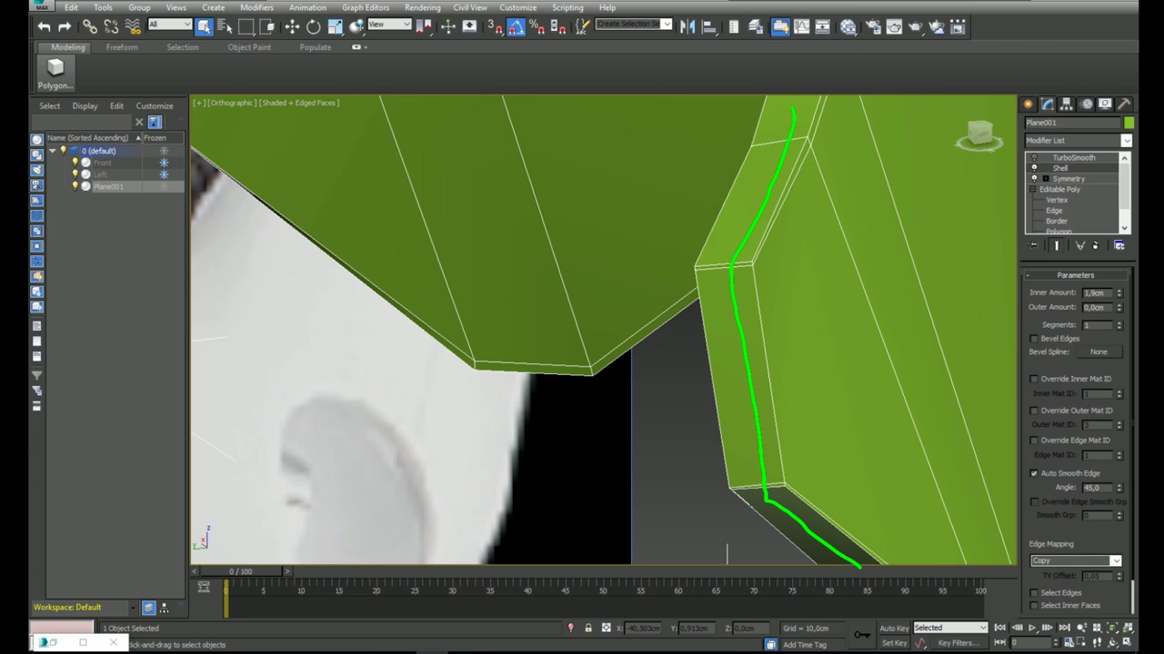
{"action": "middle_click_drag", "start_coordinate": [718, 322], "coordinate": [647, 352]}
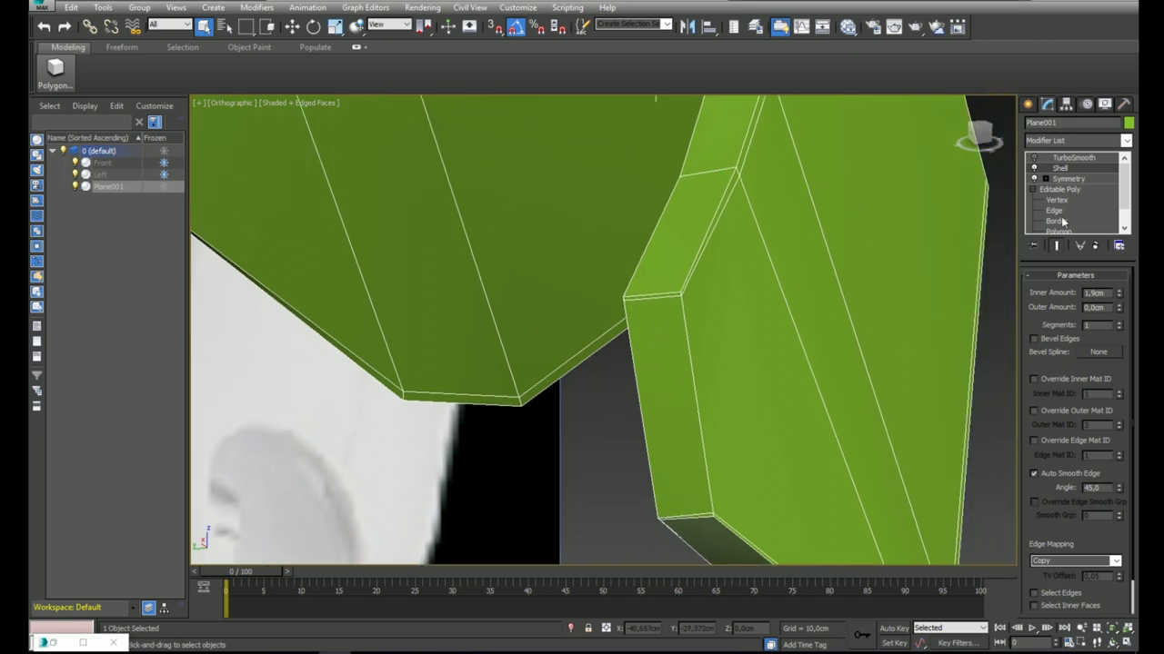
Try 4 segments on the Shell modifier and reset the value to 1.
{"action": "left_click", "coordinate": [1119, 322]}
{"action": "left_click", "coordinate": [1119, 323]}
{"action": "left_click", "coordinate": [1119, 323]}
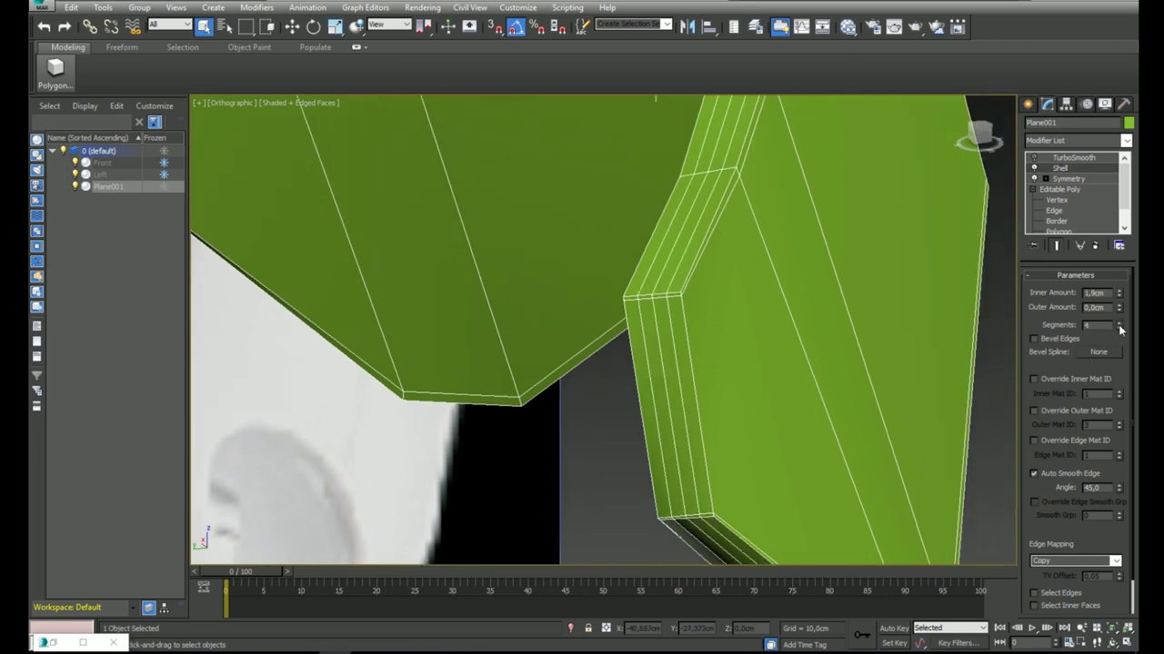
{"action": "right_click", "coordinate": [1119, 328]}
{"action": "middle_click_drag", "start_coordinate": [756, 247], "coordinate": [699, 296]}
{"action": "scroll", "coordinate": [699, 297], "scroll_direction": "down", "scroll_amount": 5}
{"action": "scroll", "coordinate": [723, 267], "scroll_direction": "up", "scroll_amount": 2}
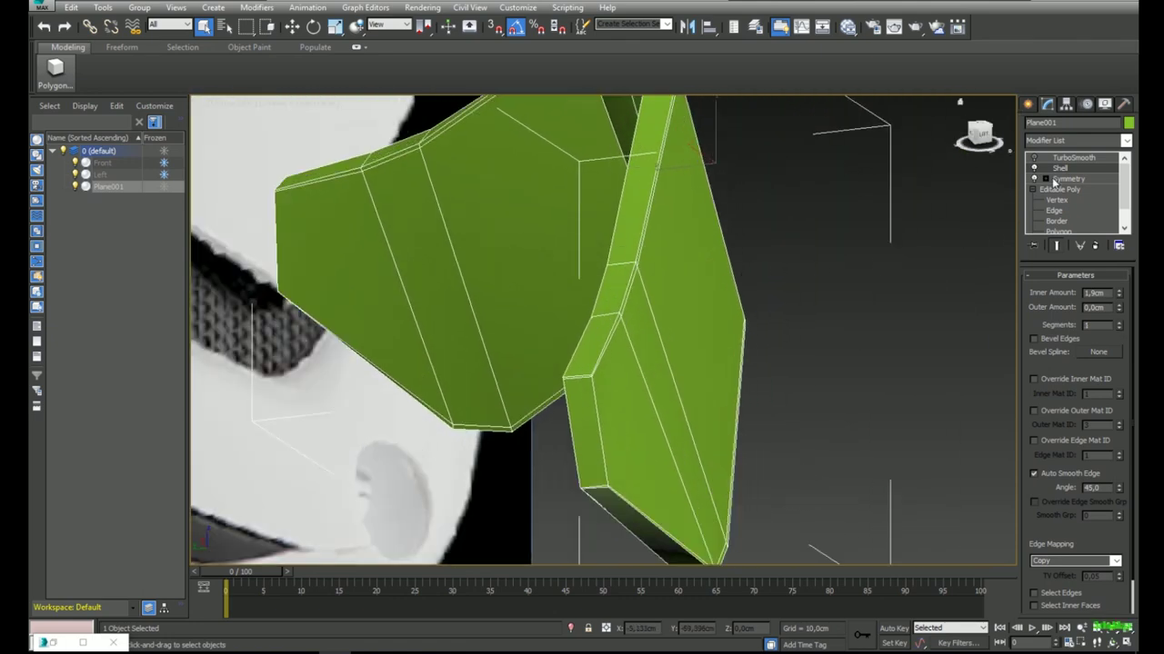
Delete the TurboSmooth modifier and convert the shelled nose guard to an Editable Poly.
{"action": "left_click", "coordinate": [1073, 158]}
{"action": "left_click", "coordinate": [1096, 246]}
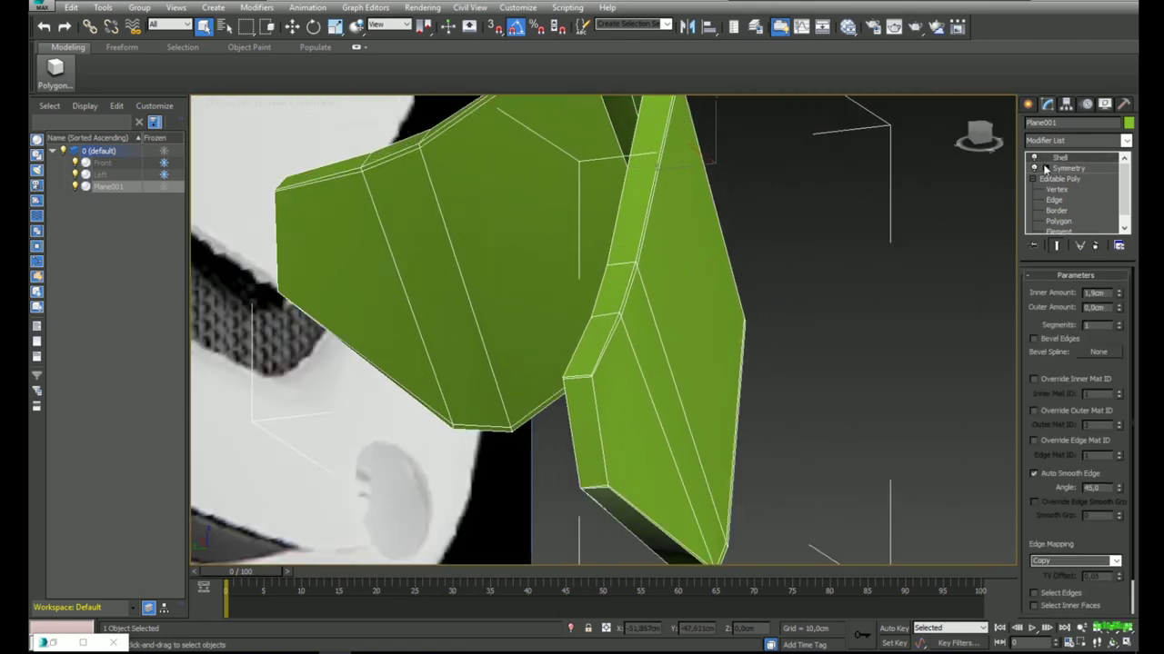
{"action": "right_click", "coordinate": [685, 257]}
{"action": "mouse_move", "coordinate": [787, 389]}
{"action": "left_click", "coordinate": [846, 402]}
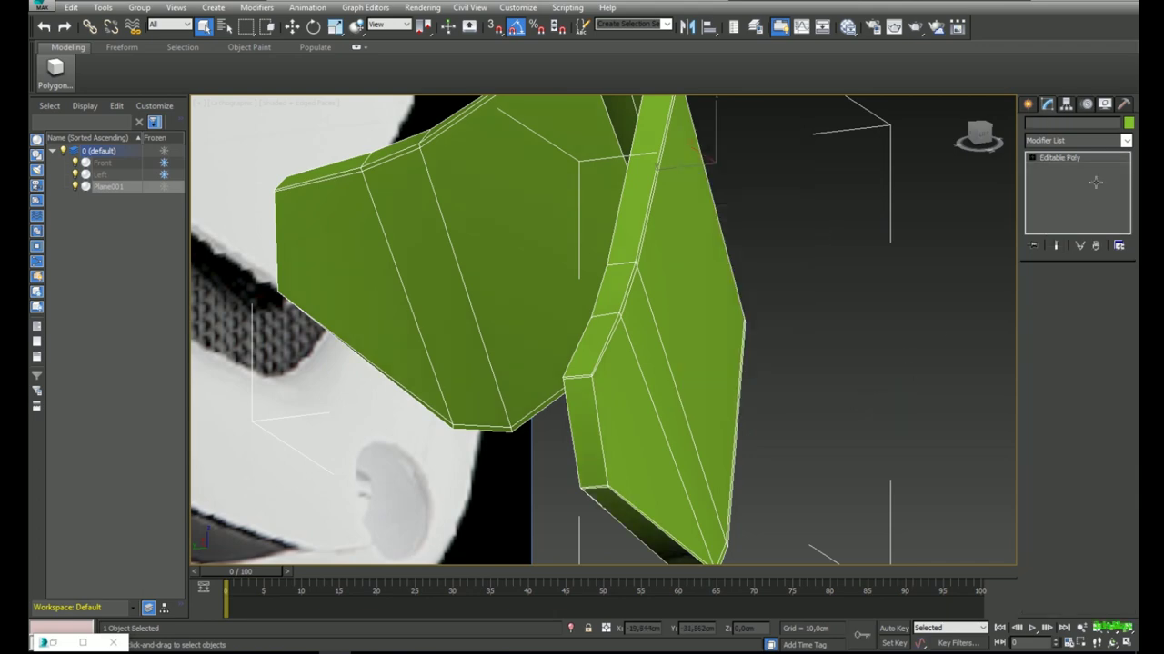
Select the ring of short edges crossing the shell's thickness all around the rim.
{"action": "left_click", "coordinate": [1058, 289]}
{"action": "middle_click_drag", "start_coordinate": [571, 347], "coordinate": [683, 311]}
{"action": "scroll", "coordinate": [598, 368], "scroll_direction": "up", "scroll_amount": 3}
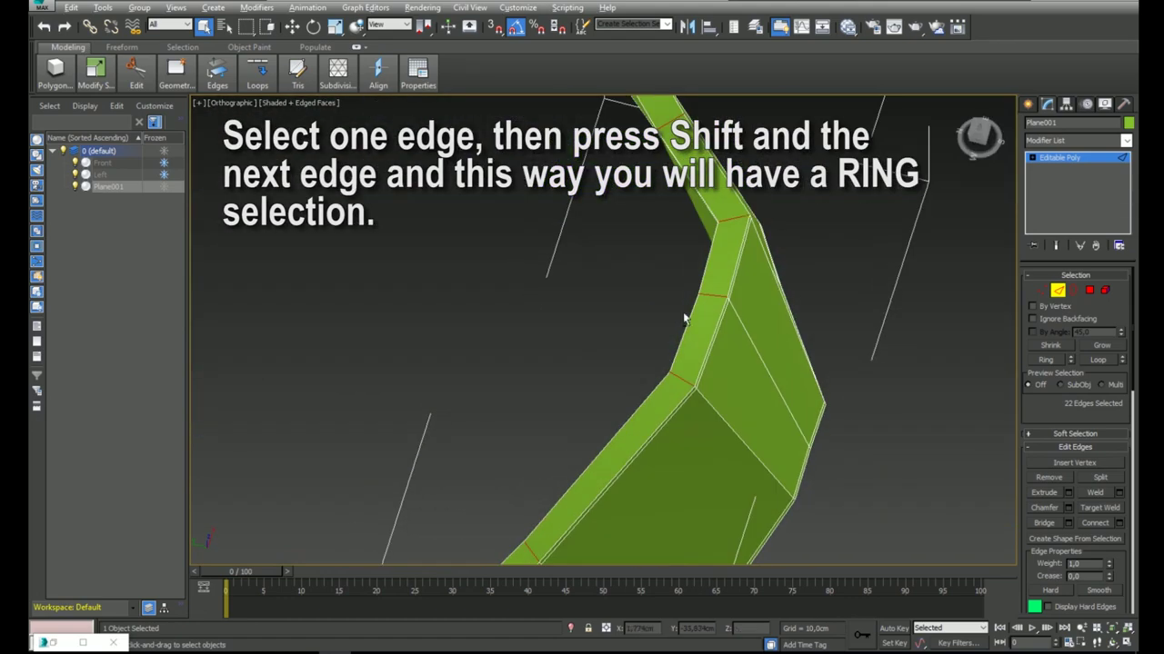
{"action": "scroll", "coordinate": [734, 224], "scroll_direction": "up", "scroll_amount": 4}
{"action": "middle_click_drag", "start_coordinate": [736, 230], "coordinate": [622, 298], "text": "alt"}
Try to connect the rim's edge ring with 2 segments.
{"action": "right_click", "coordinate": [640, 260]}
{"action": "left_click", "coordinate": [523, 309]}
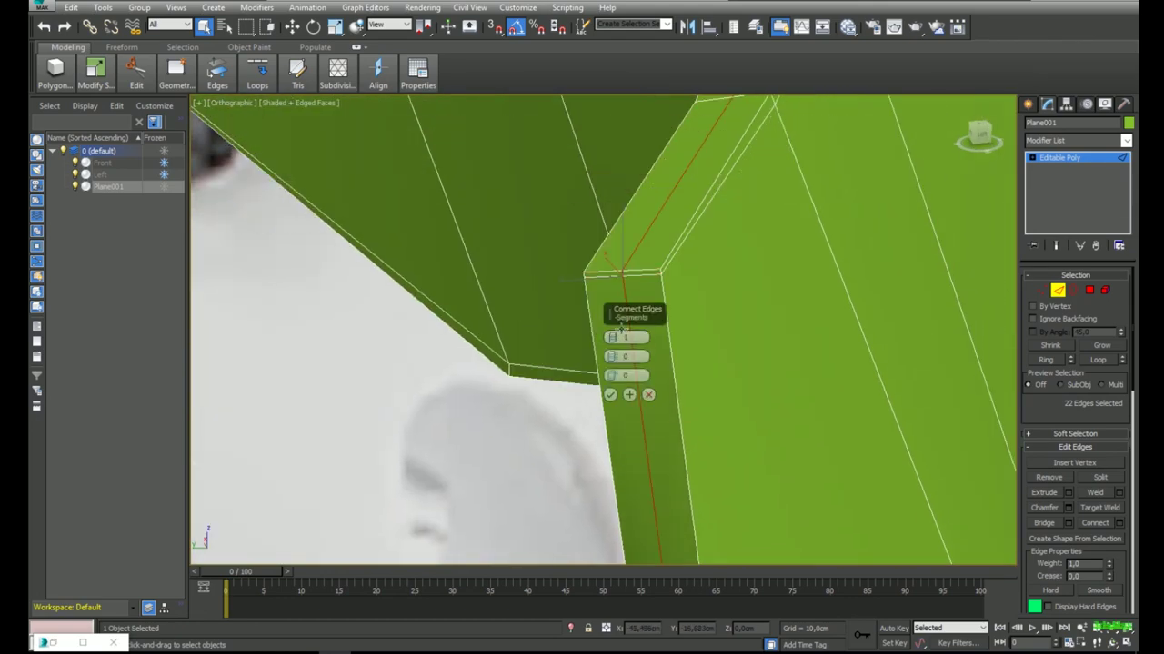
{"action": "middle_click_drag", "start_coordinate": [575, 295], "coordinate": [479, 351]}
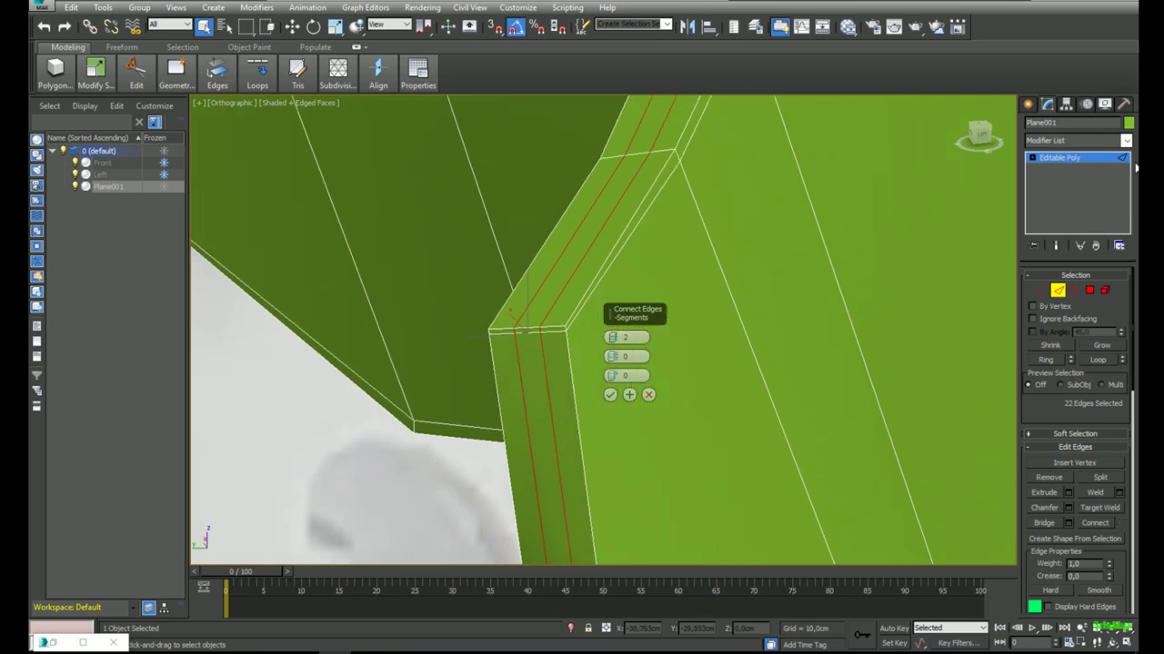
Add a TurboSmooth modifier with 2 iterations to the converted nose guard.
{"action": "left_click", "coordinate": [1069, 143]}
{"action": "type", "text": "tu"}
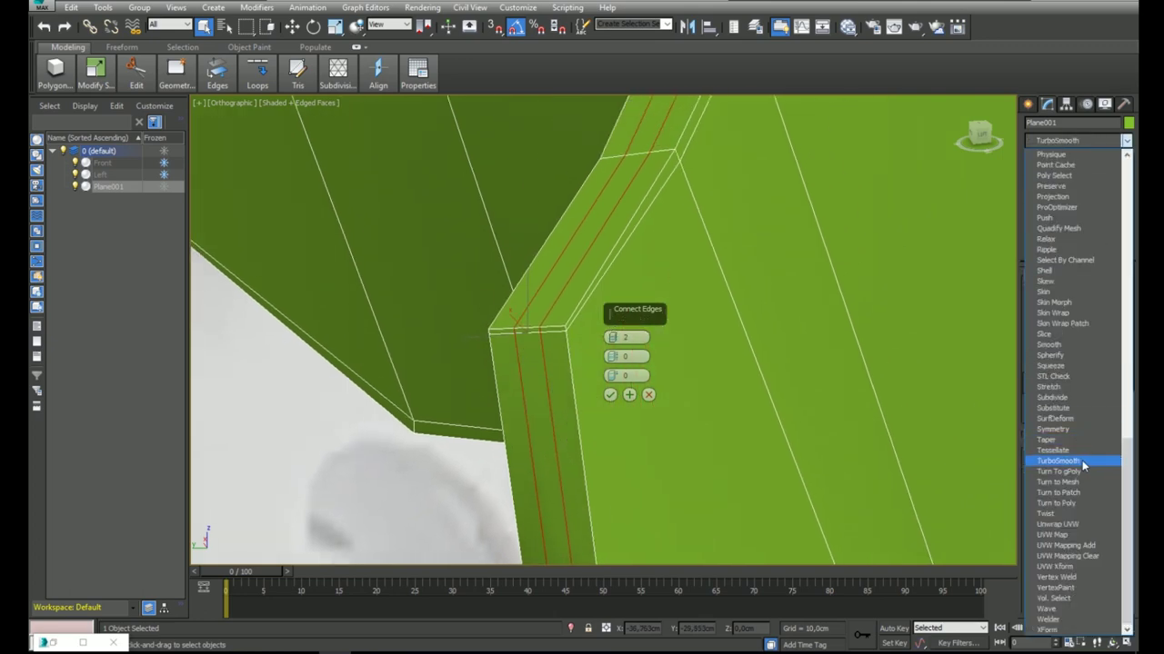
{"action": "left_click", "coordinate": [1081, 461]}
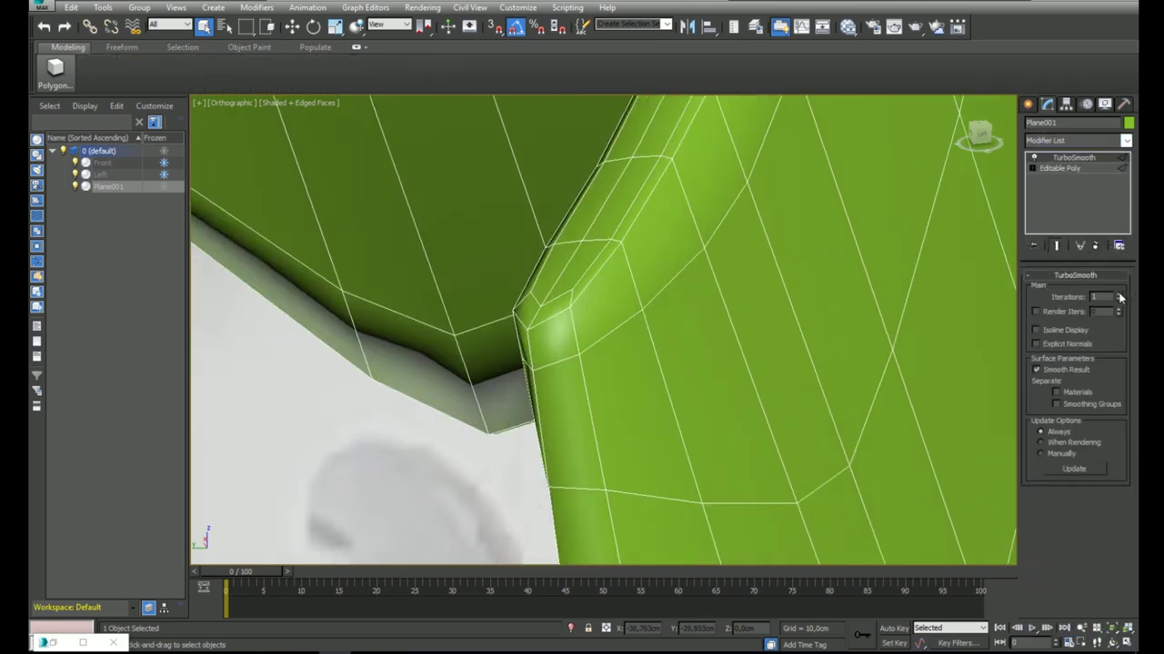
{"action": "left_click", "coordinate": [1119, 296]}
Connect the selected rim edge ring with 2 segments and a pinch of 86, with the smoothed result shown.
{"action": "left_click", "coordinate": [1066, 169]}
{"action": "left_click", "coordinate": [1057, 246]}
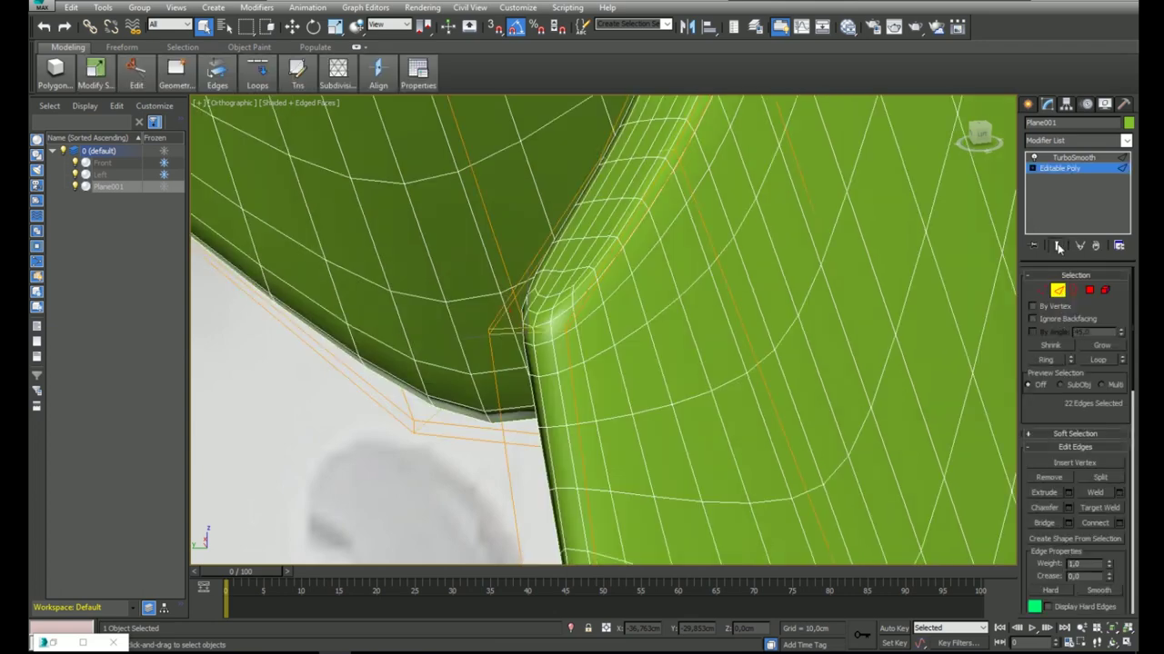
{"action": "scroll", "coordinate": [657, 270], "scroll_direction": "up", "scroll_amount": 2}
{"action": "scroll", "coordinate": [616, 278], "scroll_direction": "up", "scroll_amount": 3}
{"action": "right_click", "coordinate": [559, 280]}
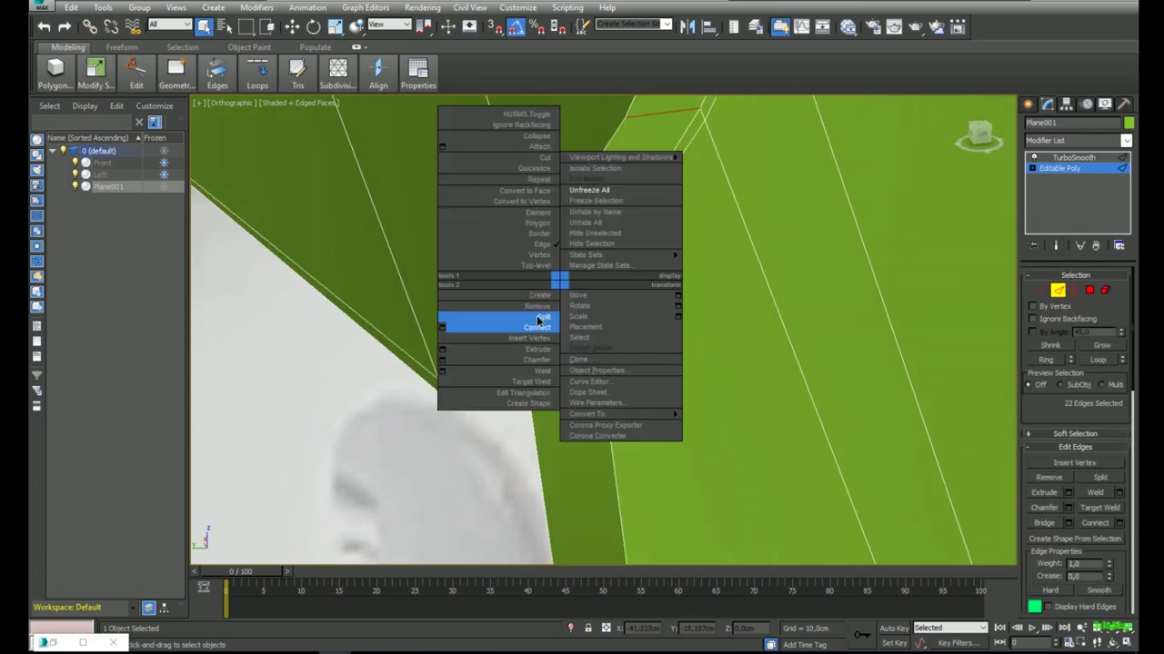
{"action": "left_click", "coordinate": [442, 328]}
{"action": "left_click", "coordinate": [1077, 246]}
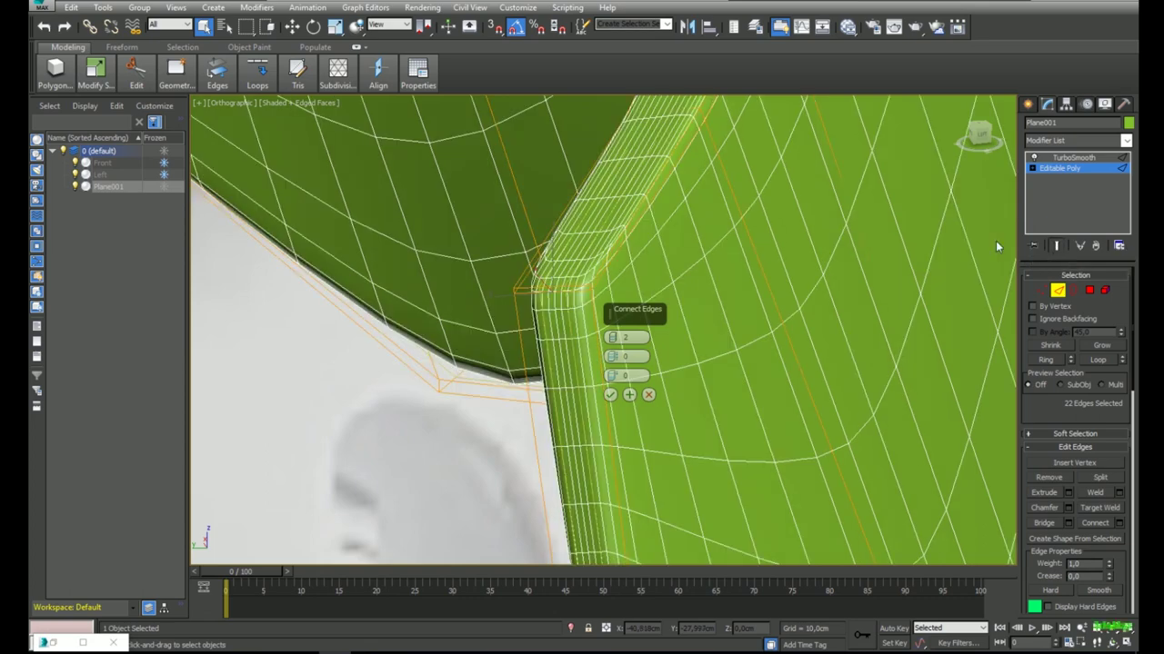
{"action": "left_click_drag", "start_coordinate": [616, 358], "coordinate": [635, 159]}
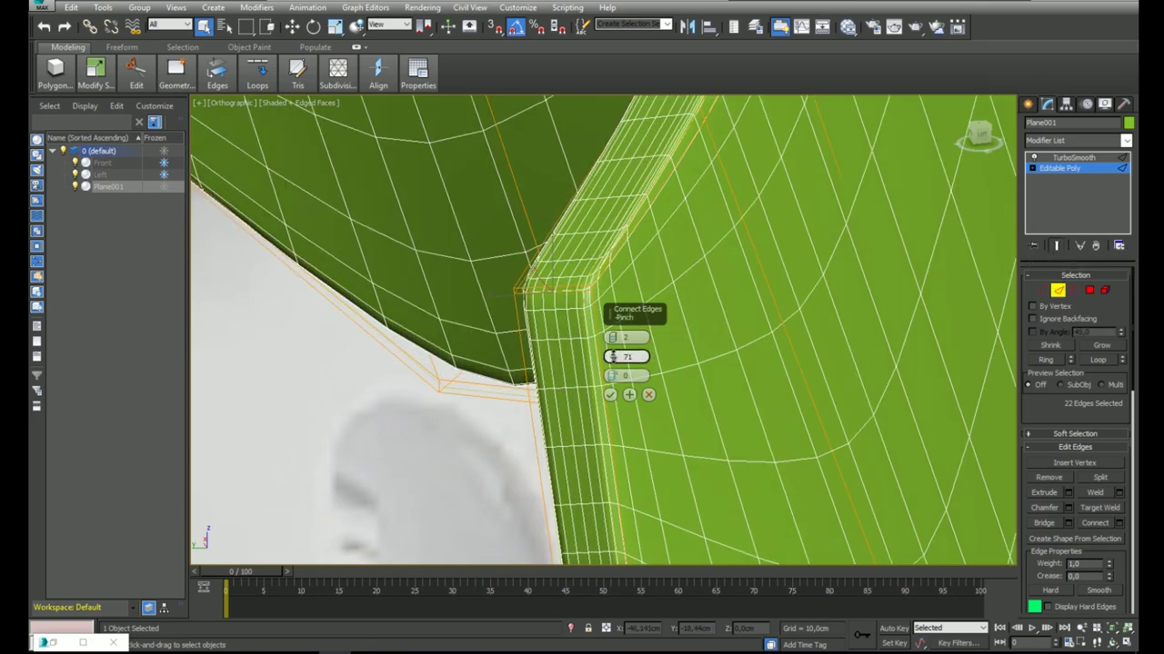
{"action": "left_click_drag", "start_coordinate": [614, 357], "coordinate": [607, 316]}
Examine the pinched rim loops with smoothing on and off, and accept the edge connection.
{"action": "scroll", "coordinate": [531, 290], "scroll_direction": "down", "scroll_amount": 8}
{"action": "middle_click_drag", "start_coordinate": [531, 290], "coordinate": [379, 267], "text": "alt"}
{"action": "key", "text": "F4"}
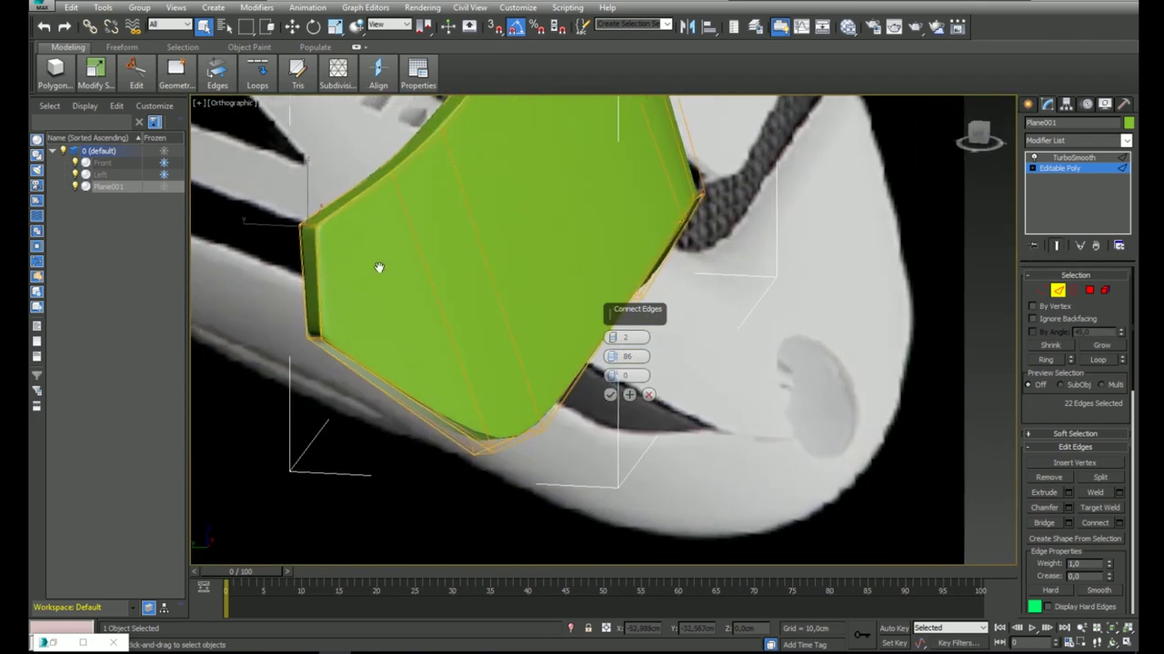
{"action": "scroll", "coordinate": [314, 222], "scroll_direction": "up", "scroll_amount": 9}
{"action": "middle_click_drag", "start_coordinate": [536, 302], "coordinate": [573, 309], "text": "alt"}
{"action": "left_click", "coordinate": [1057, 247]}
{"action": "key", "text": "F4"}
{"action": "middle_click_drag", "start_coordinate": [502, 274], "coordinate": [602, 252], "text": "alt"}
{"action": "middle_click_drag", "start_coordinate": [891, 382], "coordinate": [782, 347]}
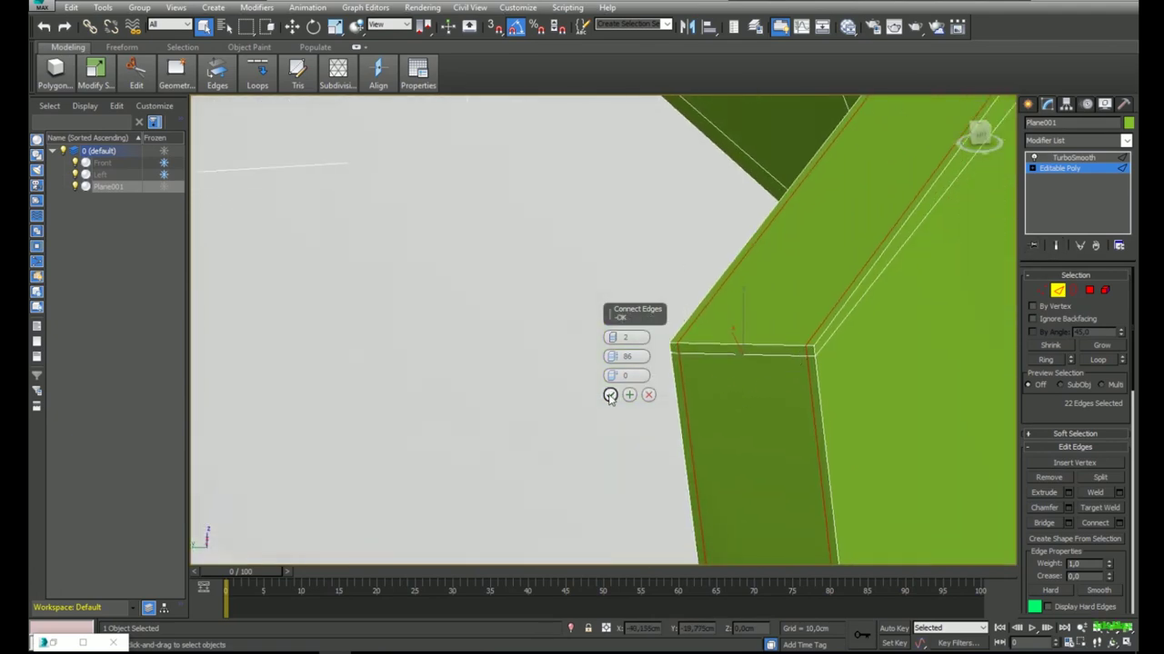
Inspect the smoothed nose guard's rim and corners with and without wireframe, including in the front and left views.
{"action": "scroll", "coordinate": [670, 335], "scroll_direction": "down", "scroll_amount": 6}
{"action": "middle_click_drag", "start_coordinate": [670, 334], "coordinate": [644, 345], "text": "alt"}
{"action": "left_click", "coordinate": [1074, 169]}
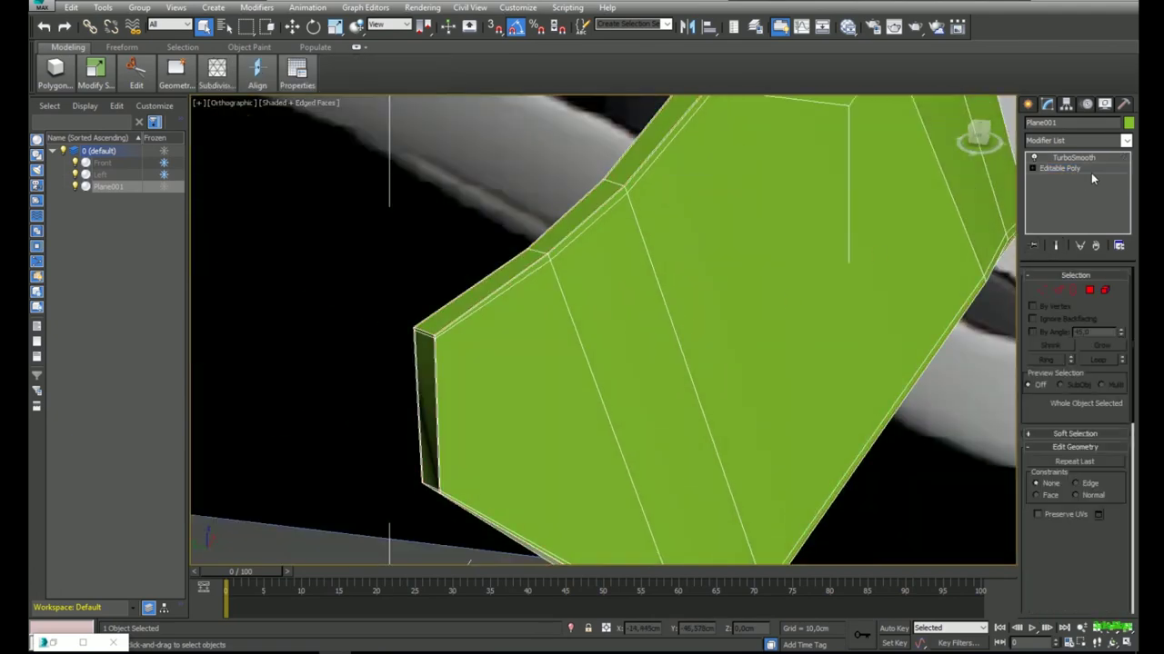
{"action": "left_click", "coordinate": [1082, 158]}
{"action": "key", "text": "F4"}
{"action": "scroll", "coordinate": [748, 226], "scroll_direction": "down", "scroll_amount": 6}
{"action": "middle_click_drag", "start_coordinate": [748, 226], "coordinate": [628, 375], "text": "alt"}
{"action": "scroll", "coordinate": [524, 301], "scroll_direction": "up", "scroll_amount": 6}
{"action": "scroll", "coordinate": [644, 310], "scroll_direction": "up", "scroll_amount": 5}
{"action": "key", "text": "F4"}
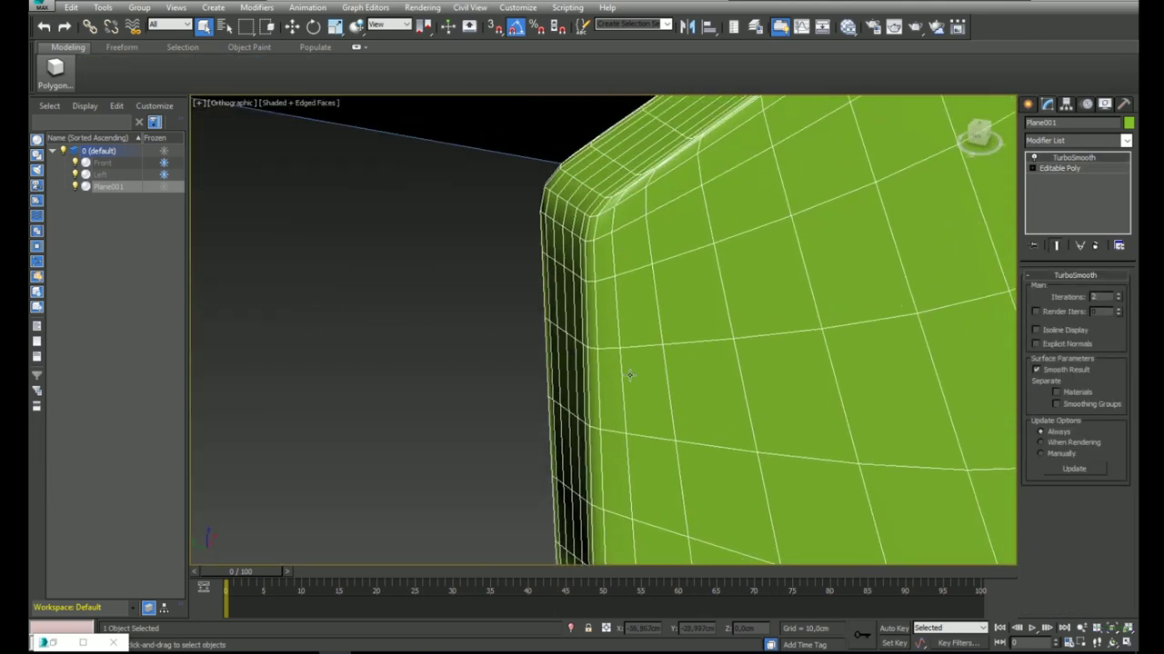
{"action": "key", "text": "F4"}
{"action": "middle_click_drag", "start_coordinate": [659, 229], "coordinate": [643, 269], "text": "alt"}
{"action": "key", "text": "f"}
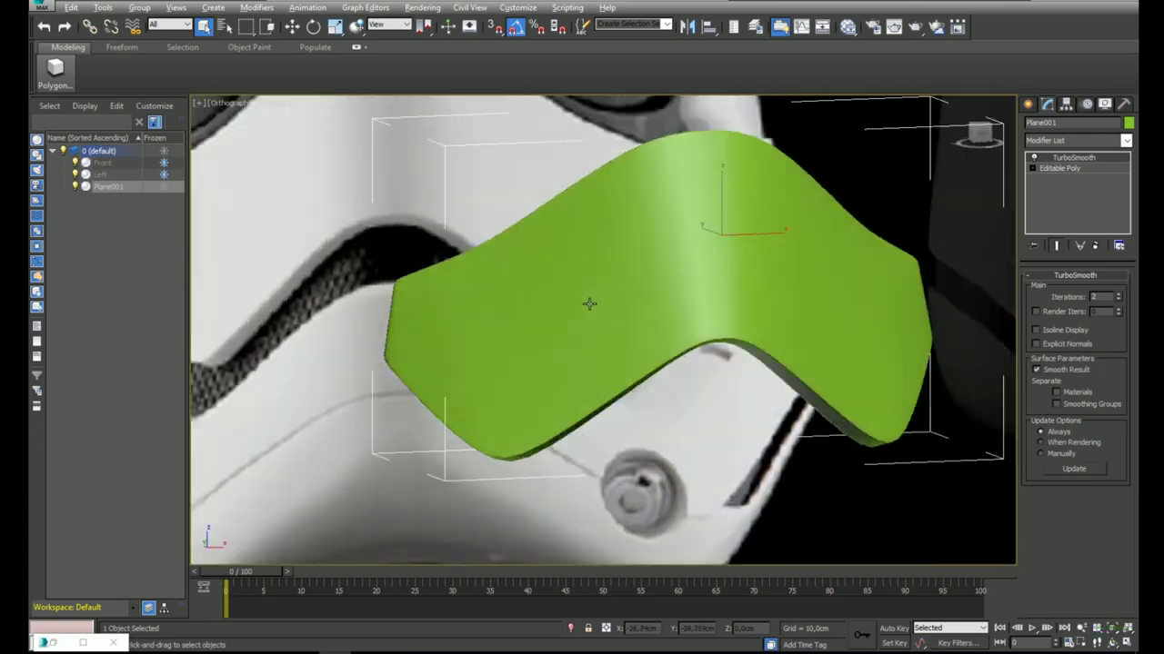
{"action": "key", "text": "l"}
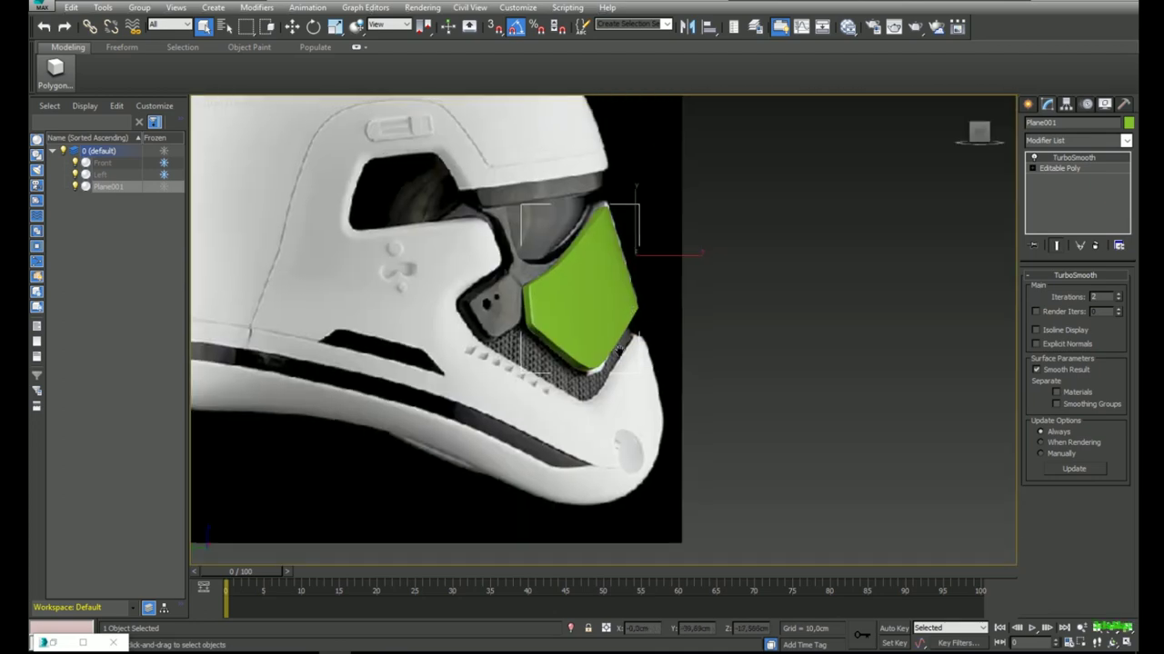
Move the vertices of the nose guard's lower corner down and outward to match the side blueprint, with smoothing shown.
{"action": "scroll", "coordinate": [612, 381], "scroll_direction": "up", "scroll_amount": 5}
{"action": "left_click", "coordinate": [1033, 169]}
{"action": "left_click", "coordinate": [1055, 179]}
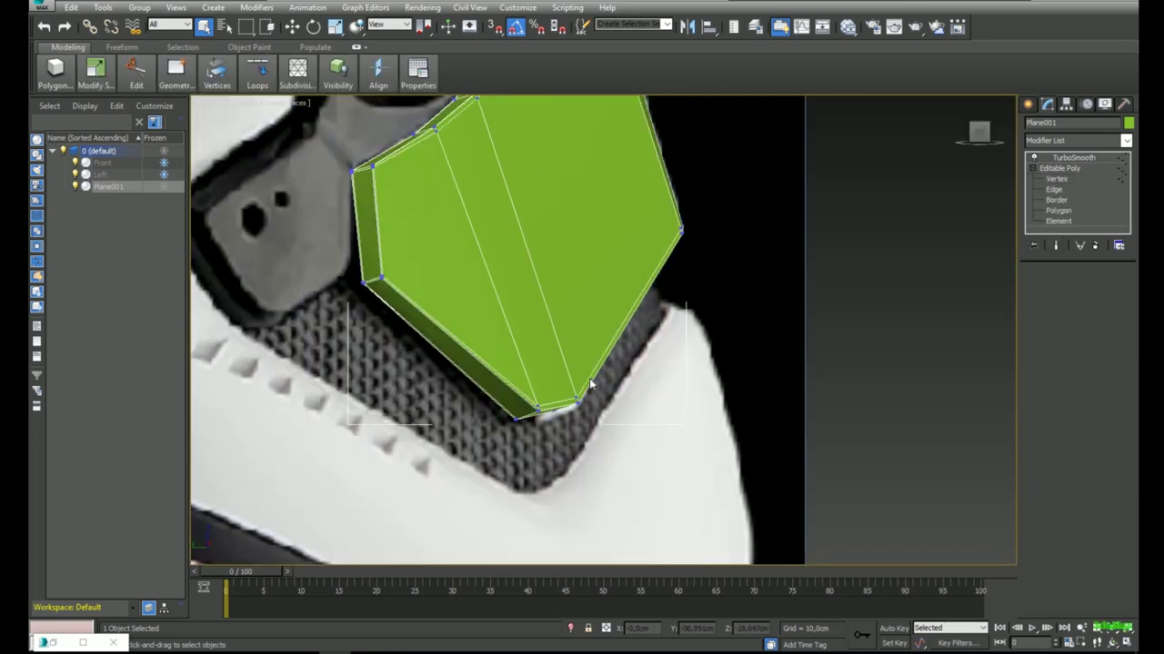
{"action": "middle_click_drag", "start_coordinate": [589, 387], "coordinate": [608, 378]}
{"action": "scroll", "coordinate": [575, 409], "scroll_direction": "up", "scroll_amount": 4}
{"action": "key", "text": "w"}
{"action": "left_click", "coordinate": [1056, 246]}
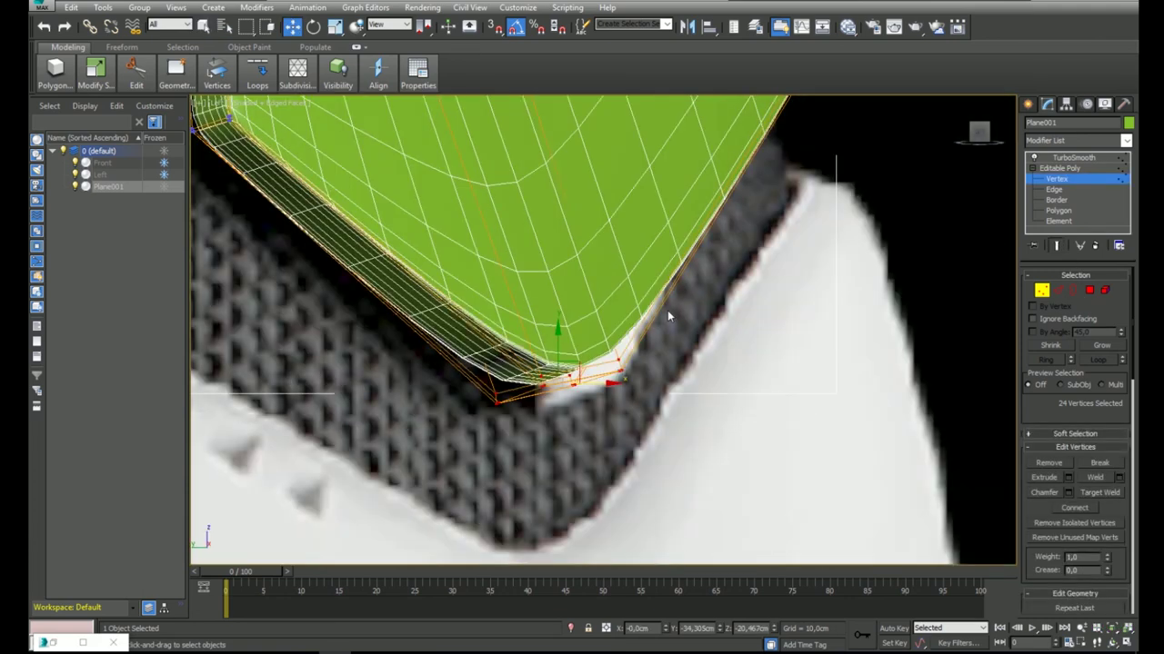
{"action": "left_click_drag", "start_coordinate": [574, 362], "coordinate": [593, 383]}
{"action": "scroll", "coordinate": [628, 377], "scroll_direction": "down", "scroll_amount": 4}
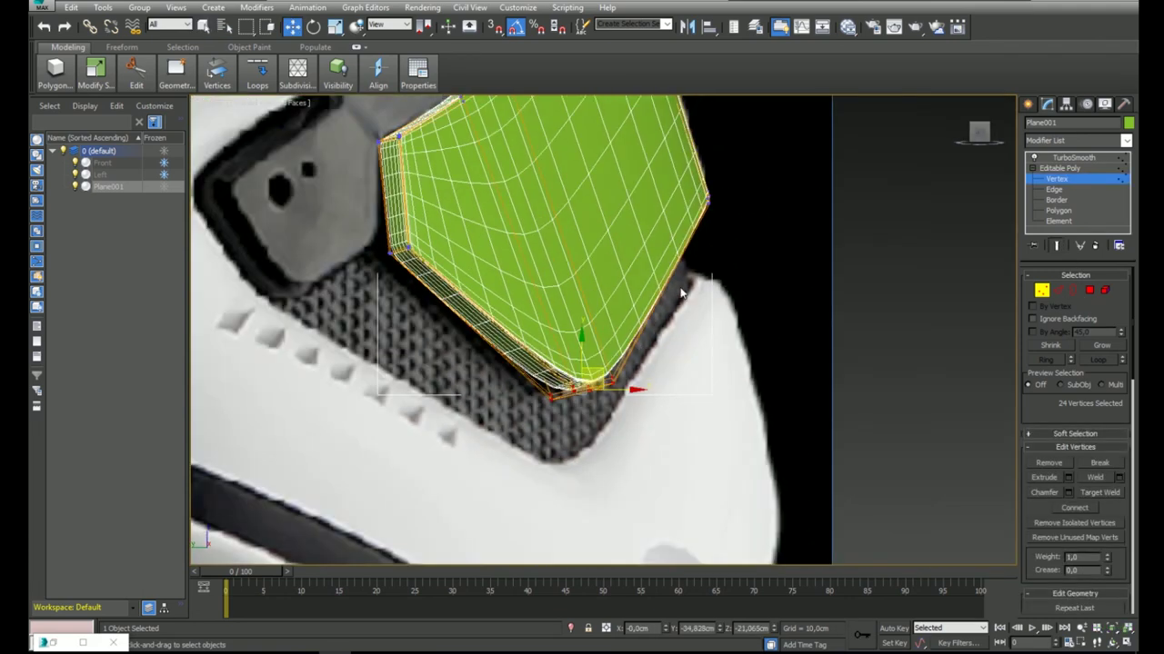
Compare the smoothed nose guard with the front blueprint using see-through shading without wireframe, and examine its lower corner at an angle.
{"action": "key", "text": "f"}
{"action": "key", "text": "F4"}
{"action": "key", "text": "alt+x"}
{"action": "middle_click_drag", "start_coordinate": [517, 399], "coordinate": [578, 351]}
{"action": "scroll", "coordinate": [562, 362], "scroll_direction": "up", "scroll_amount": 5}
{"action": "scroll", "coordinate": [557, 378], "scroll_direction": "down", "scroll_amount": 5}
{"action": "middle_click_drag", "start_coordinate": [652, 319], "coordinate": [543, 375]}
{"action": "left_click", "coordinate": [1077, 172]}
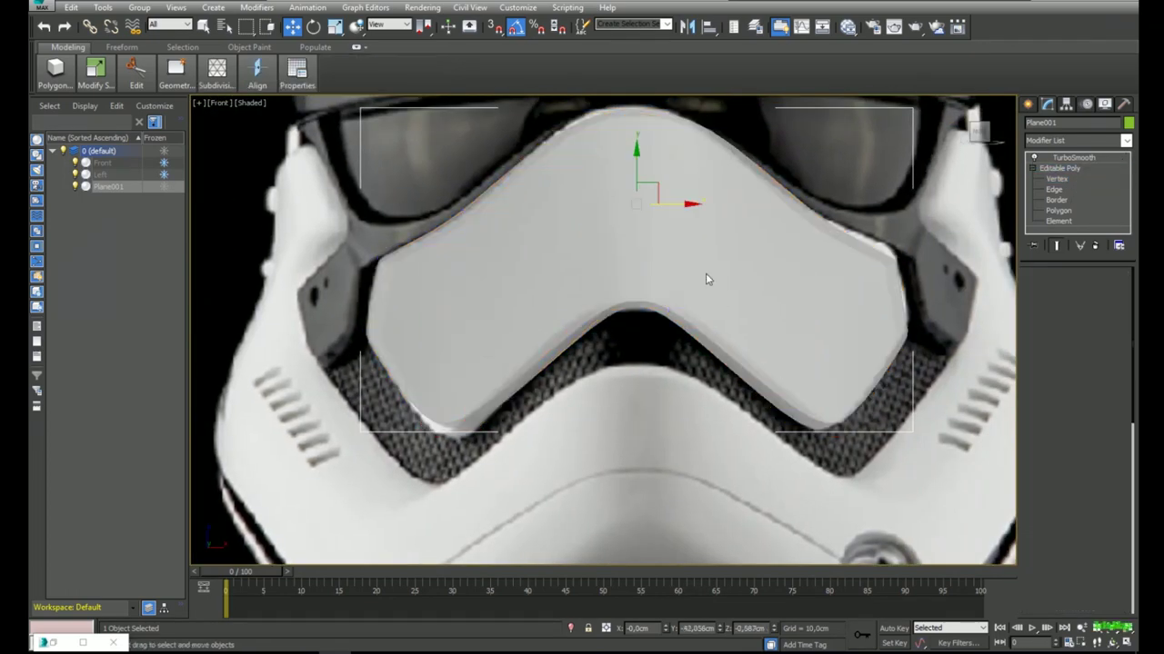
{"action": "middle_click_drag", "start_coordinate": [564, 296], "coordinate": [642, 320], "text": "alt"}
{"action": "key", "text": "alt+x"}
{"action": "key", "text": "F4"}
{"action": "scroll", "coordinate": [639, 345], "scroll_direction": "up", "scroll_amount": 5}
{"action": "scroll", "coordinate": [722, 324], "scroll_direction": "down", "scroll_amount": 4}
{"action": "middle_click_drag", "start_coordinate": [717, 322], "coordinate": [675, 408]}
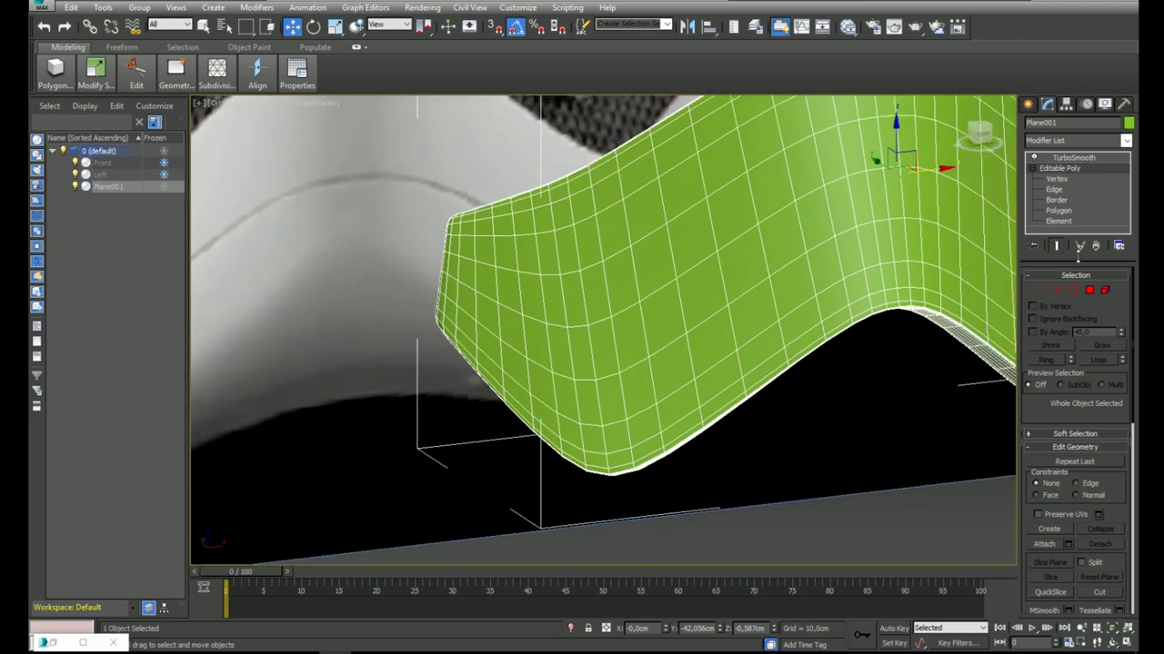
Connect the ring of edges crossing the nose guard's height with 2 segments to add two lengthwise loops.
{"action": "left_click", "coordinate": [1057, 247]}
{"action": "key", "text": "F4"}
{"action": "key", "text": "F4"}
{"action": "left_click", "coordinate": [1058, 290]}
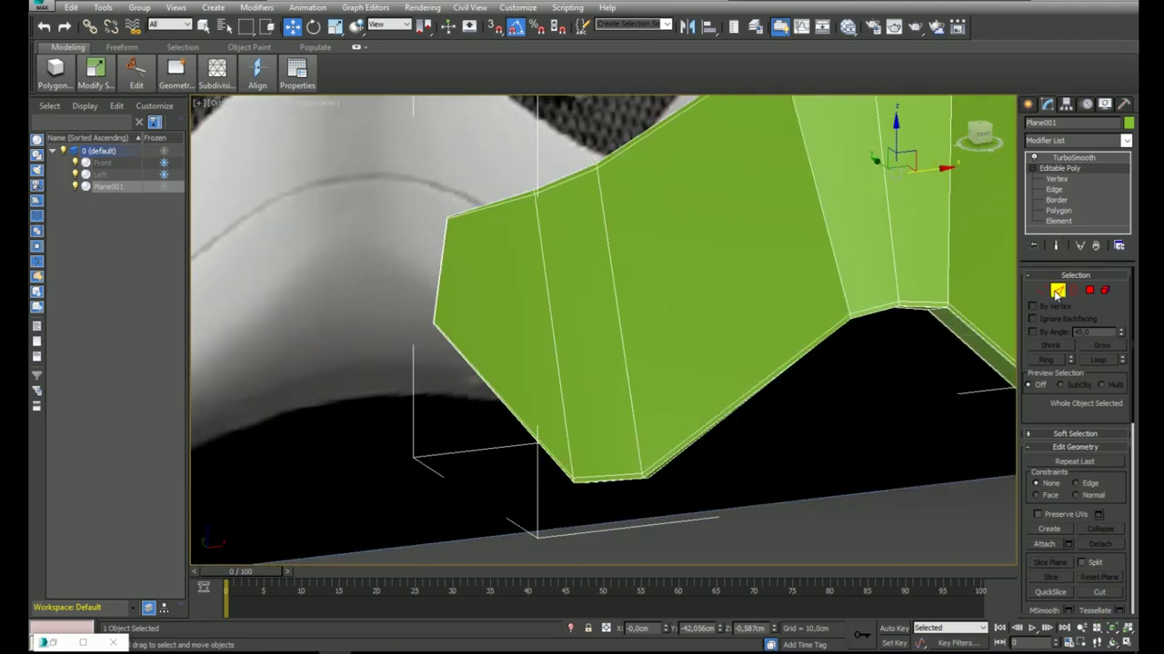
{"action": "scroll", "coordinate": [569, 402], "scroll_direction": "down", "scroll_amount": 4}
{"action": "middle_click_drag", "start_coordinate": [550, 282], "coordinate": [620, 359]}
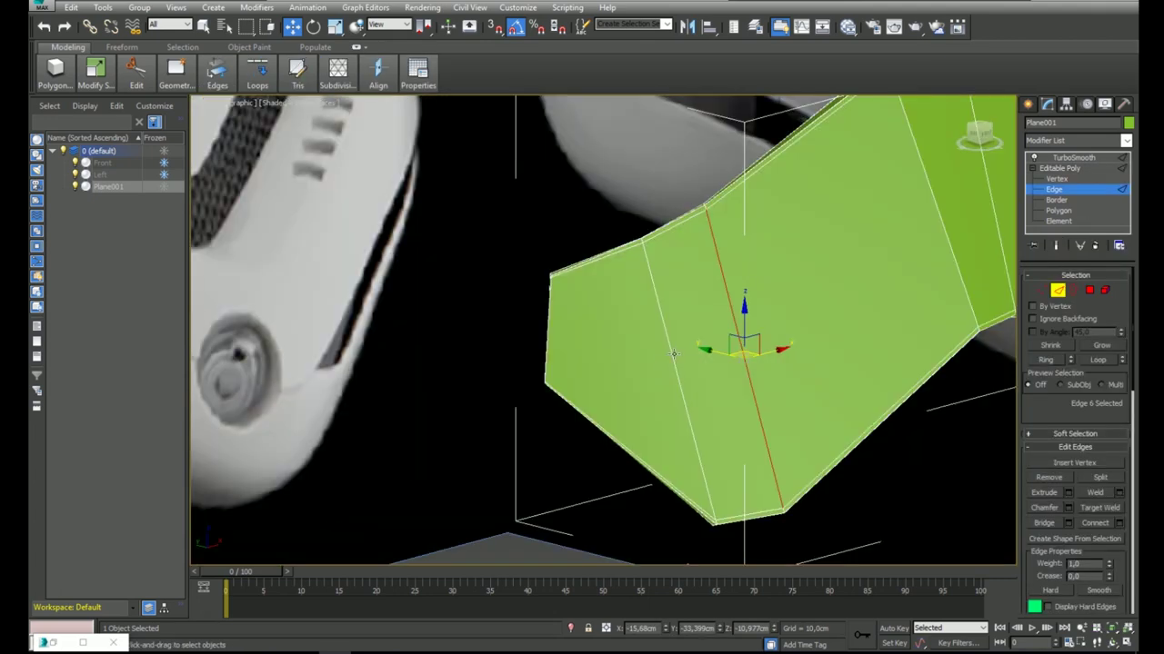
{"action": "key", "text": "alt+r"}
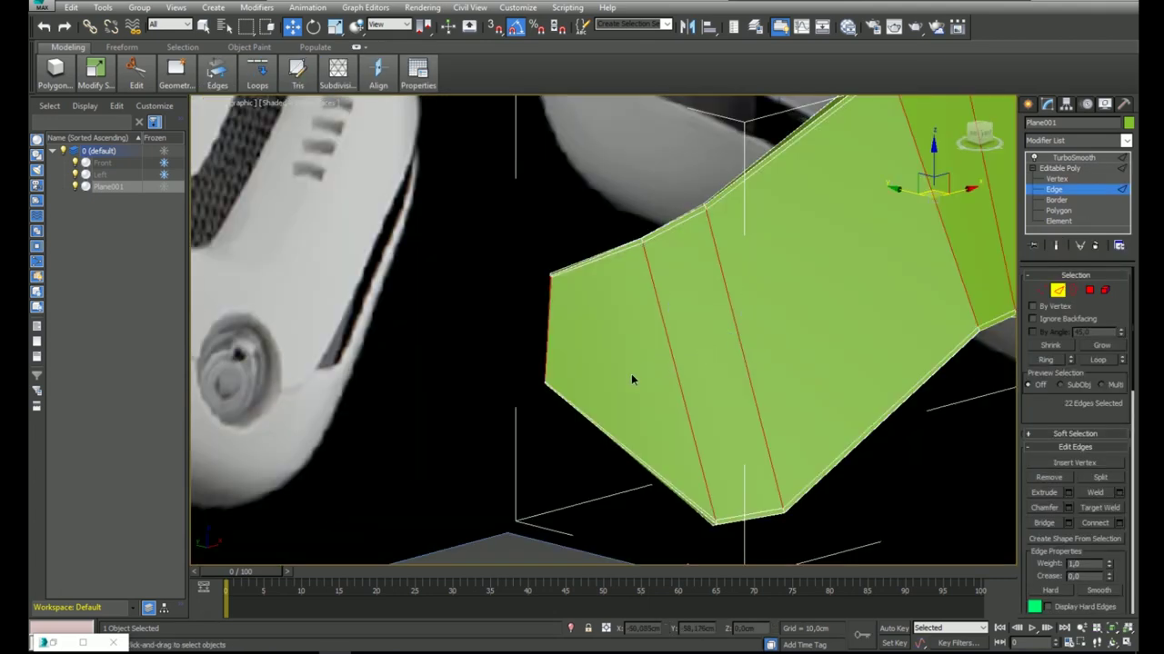
{"action": "right_click", "coordinate": [633, 375]}
{"action": "left_click", "coordinate": [537, 419]}
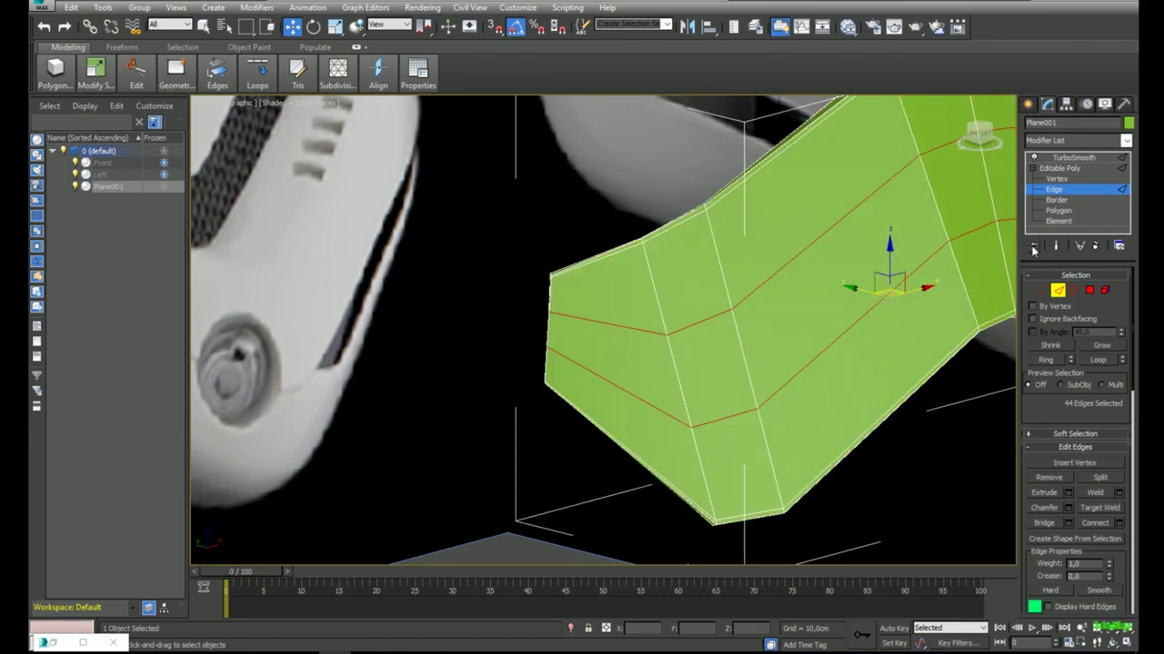
Examine how the lengthwise loops affect the smoothed lower corner, and leave edge editing.
{"action": "mouse_move", "coordinate": [690, 281]}
{"action": "middle_mouse_down", "text": "alt"}
{"action": "mouse_move", "coordinate": [707, 273]}
{"action": "mouse_move", "coordinate": [708, 292]}
{"action": "middle_mouse_up", "text": "alt"}
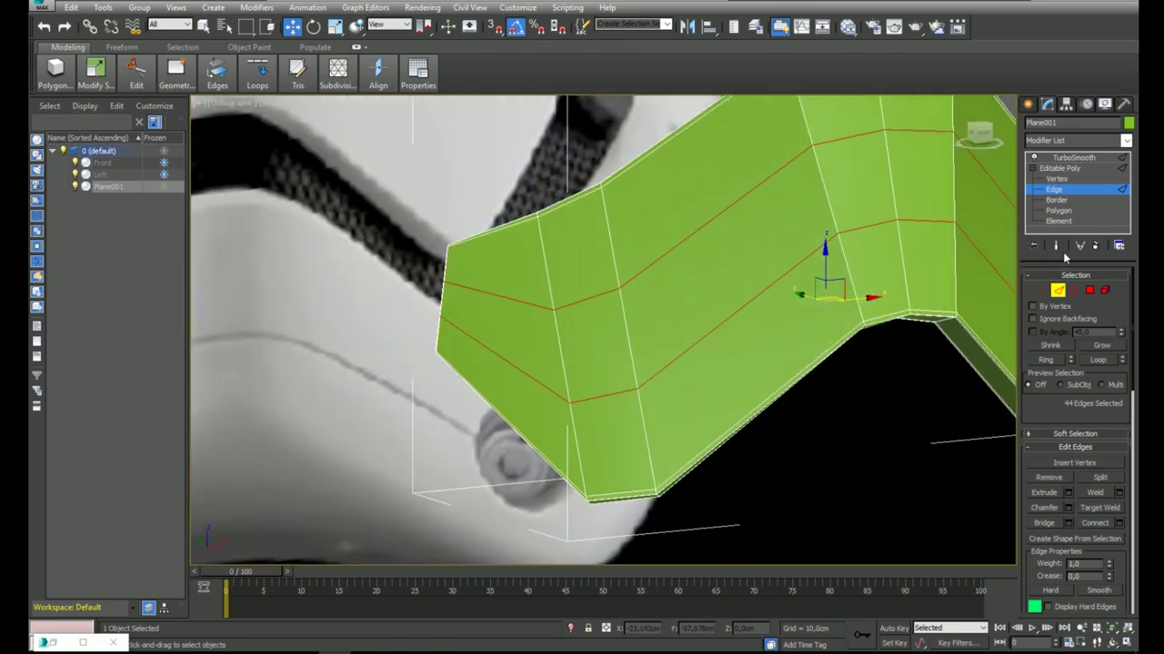
{"action": "left_click", "coordinate": [1056, 249]}
{"action": "middle_click_drag", "start_coordinate": [612, 523], "coordinate": [621, 420]}
{"action": "scroll", "coordinate": [621, 420], "scroll_direction": "up", "scroll_amount": 5}
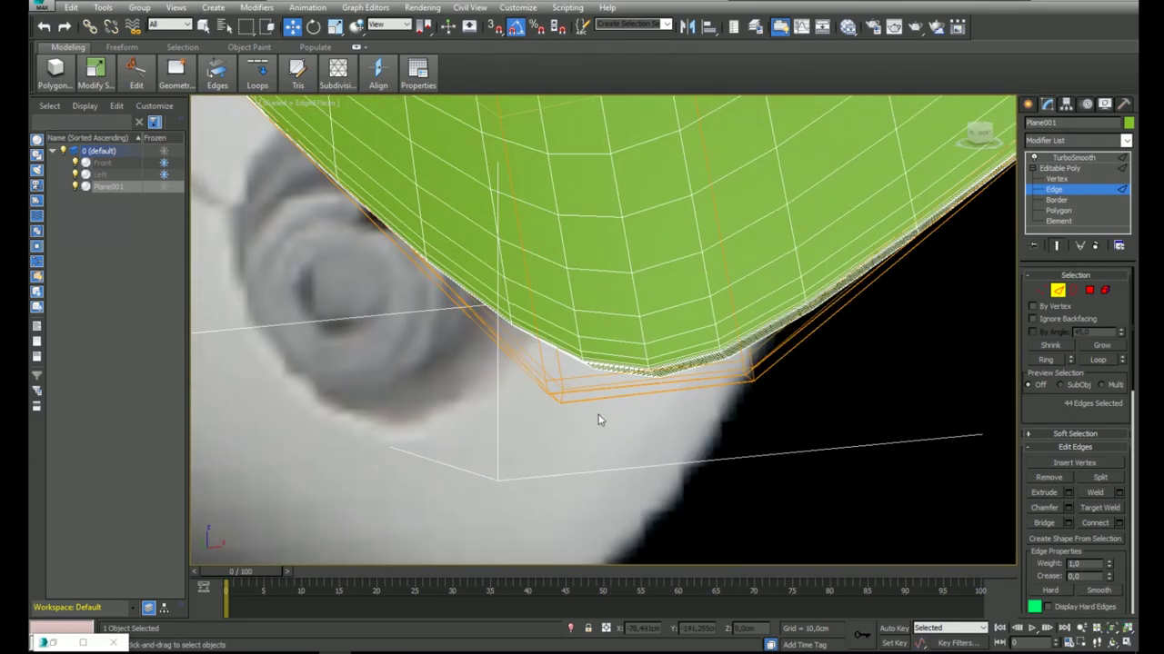
{"action": "left_click", "coordinate": [1076, 169]}
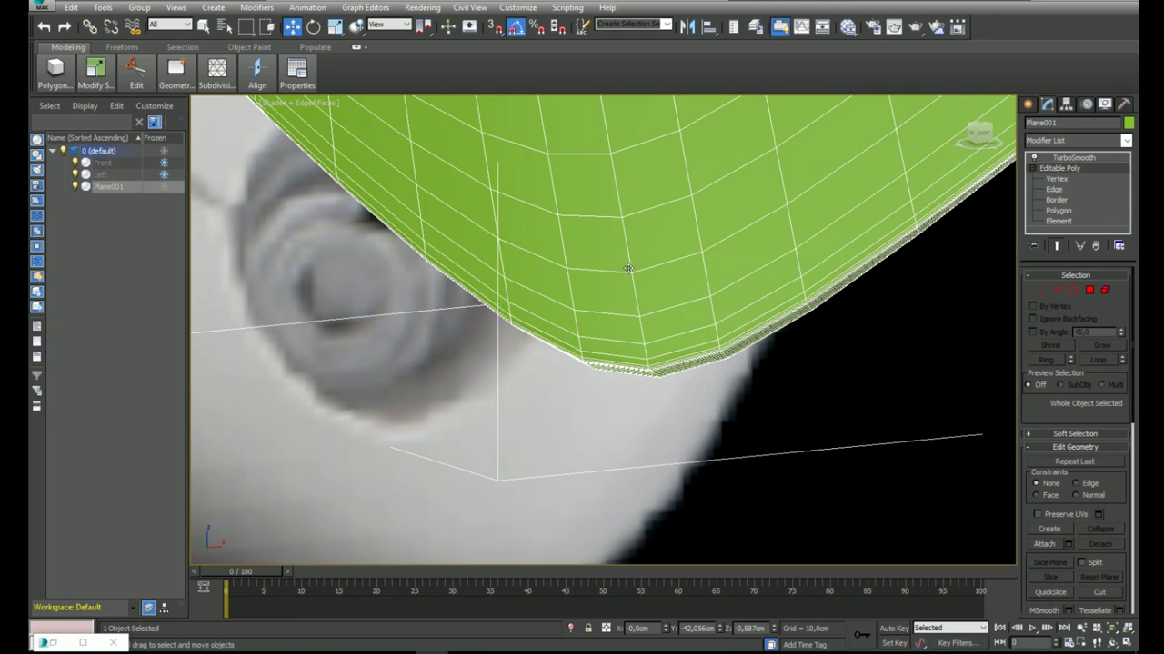
{"action": "mouse_move", "coordinate": [628, 267]}
{"action": "middle_mouse_down"}
{"action": "mouse_move", "coordinate": [603, 304]}
{"action": "mouse_move", "coordinate": [609, 327]}
{"action": "middle_mouse_up"}
{"action": "key", "text": "F4"}
{"action": "scroll", "coordinate": [640, 250], "scroll_direction": "down", "scroll_amount": 3}
Turn on Isoline Display for the TurboSmooth modifier and compare the lower corner at different iteration counts.
{"action": "left_click", "coordinate": [1076, 158]}
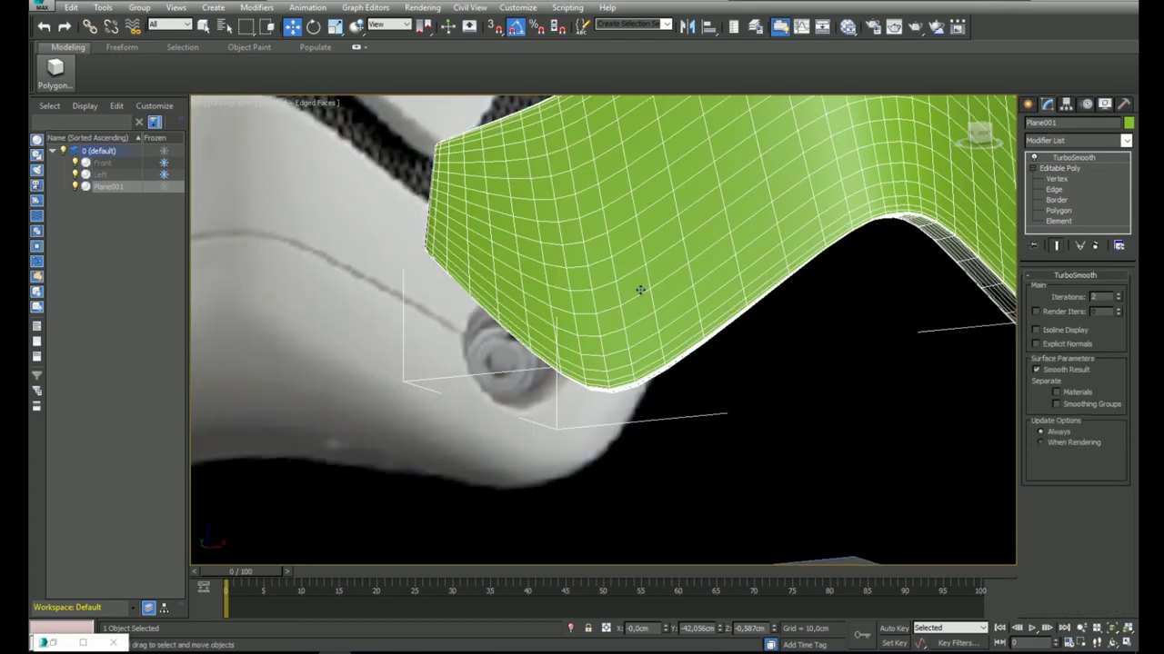
{"action": "scroll", "coordinate": [685, 255], "scroll_direction": "up", "scroll_amount": 3}
{"action": "left_click", "coordinate": [1119, 297]}
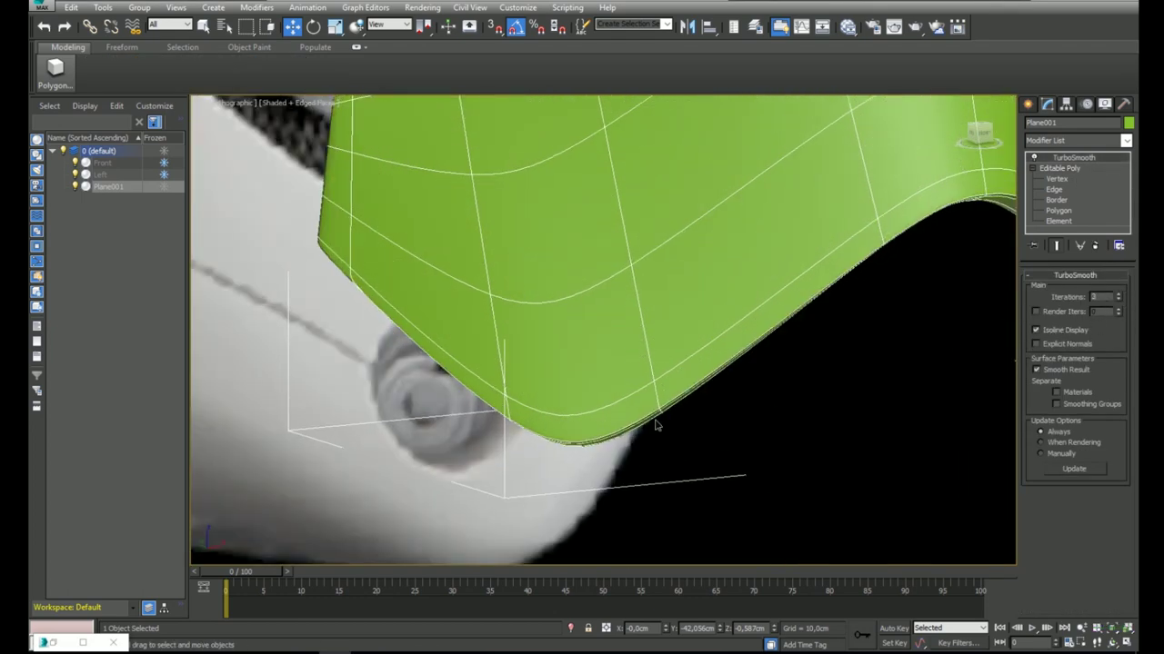
{"action": "scroll", "coordinate": [761, 304], "scroll_direction": "up", "scroll_amount": 3}
{"action": "left_click", "coordinate": [1117, 301]}
{"action": "middle_click_drag", "start_coordinate": [674, 325], "coordinate": [710, 370]}
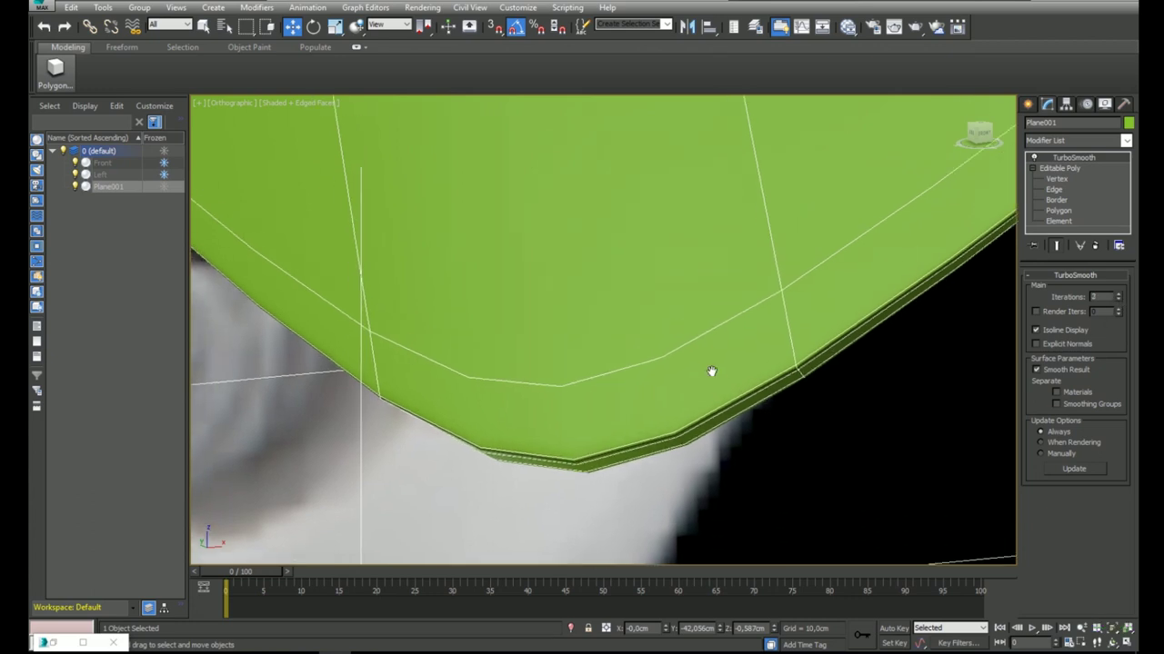
{"action": "scroll", "coordinate": [710, 371], "scroll_direction": "down", "scroll_amount": 2}
Connect the ring of long edges on one side panel of the nose guard with 2 segments, checking the smoothed preview.
{"action": "left_click", "coordinate": [1082, 169]}
{"action": "left_click", "coordinate": [1056, 246]}
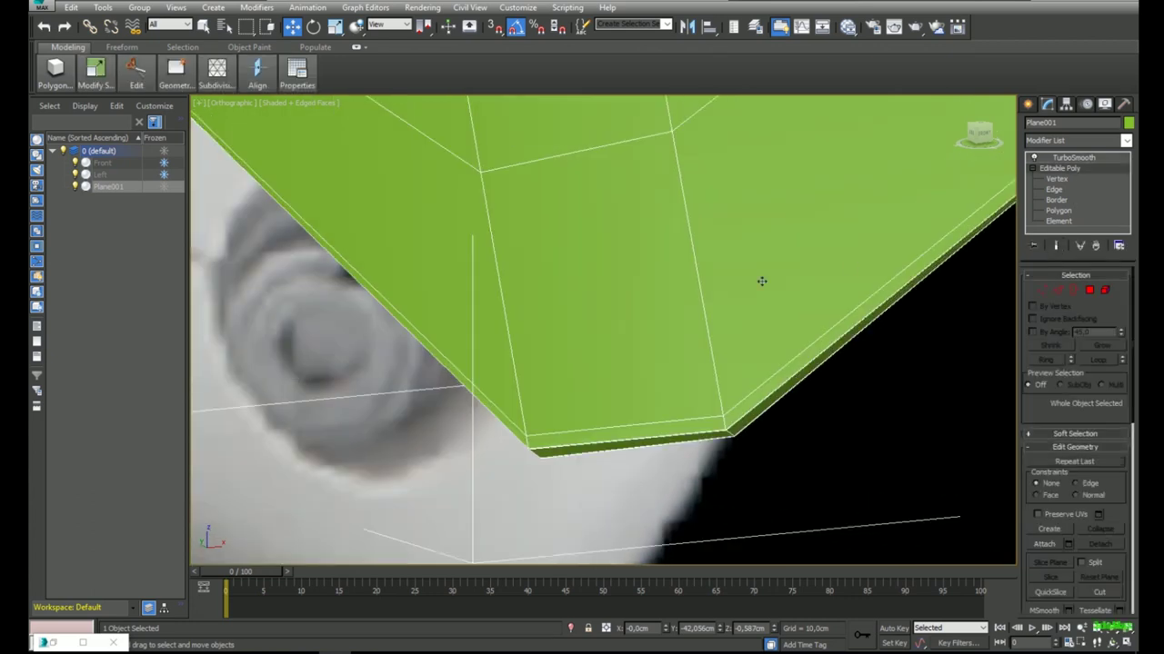
{"action": "scroll", "coordinate": [636, 327], "scroll_direction": "down", "scroll_amount": 3}
{"action": "middle_click_drag", "start_coordinate": [634, 327], "coordinate": [573, 444]}
{"action": "left_click", "coordinate": [1059, 291]}
{"action": "scroll", "coordinate": [582, 438], "scroll_direction": "down", "scroll_amount": 2}
{"action": "left_click", "coordinate": [647, 444]}
{"action": "key", "text": "alt+r"}
{"action": "right_click", "coordinate": [584, 400]}
{"action": "left_click", "coordinate": [468, 449]}
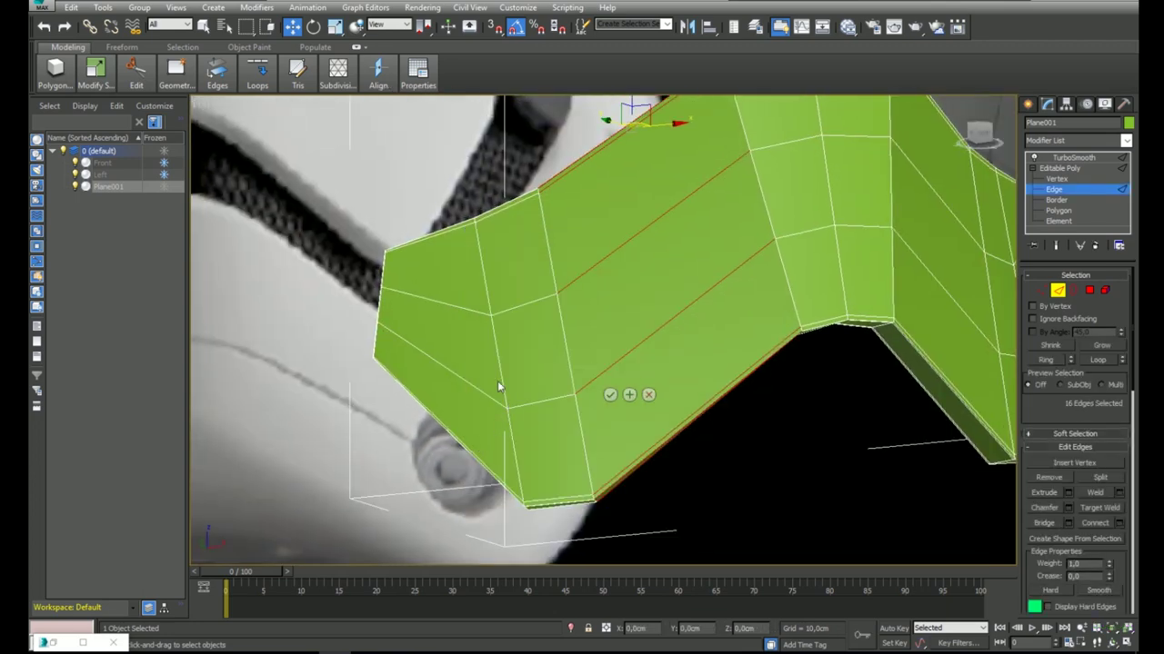
{"action": "left_click", "coordinate": [1058, 245]}
{"action": "middle_click_drag", "start_coordinate": [611, 486], "coordinate": [637, 395]}
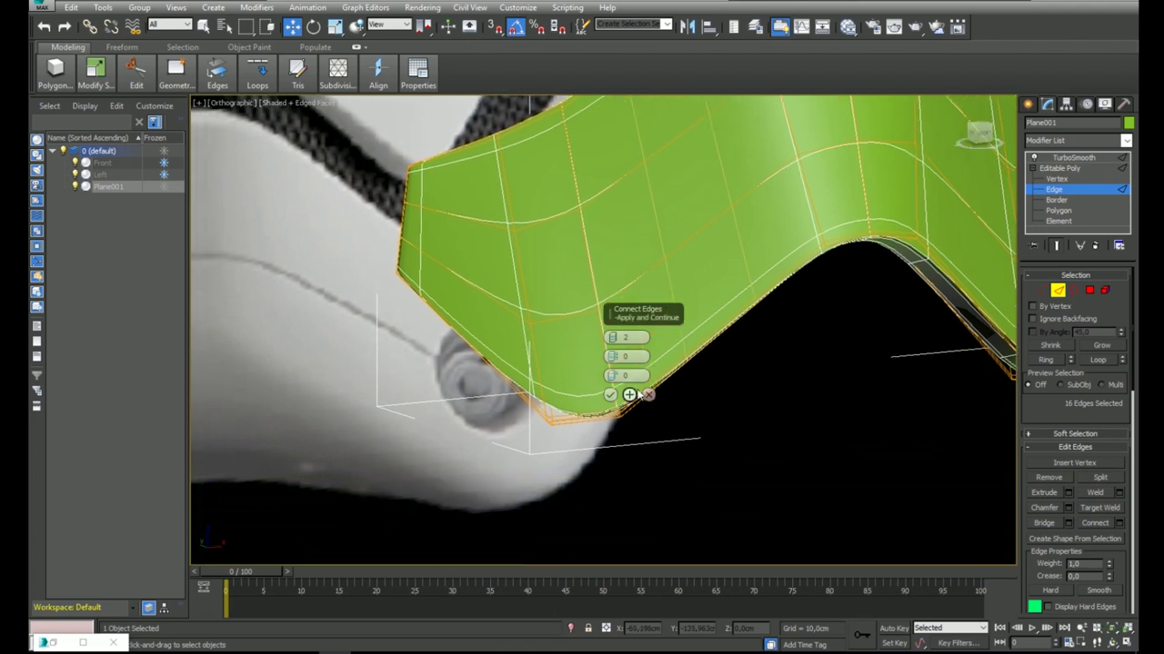
{"action": "scroll", "coordinate": [695, 363], "scroll_direction": "up", "scroll_amount": 4}
{"action": "middle_click_drag", "start_coordinate": [717, 404], "coordinate": [735, 392], "text": "alt"}
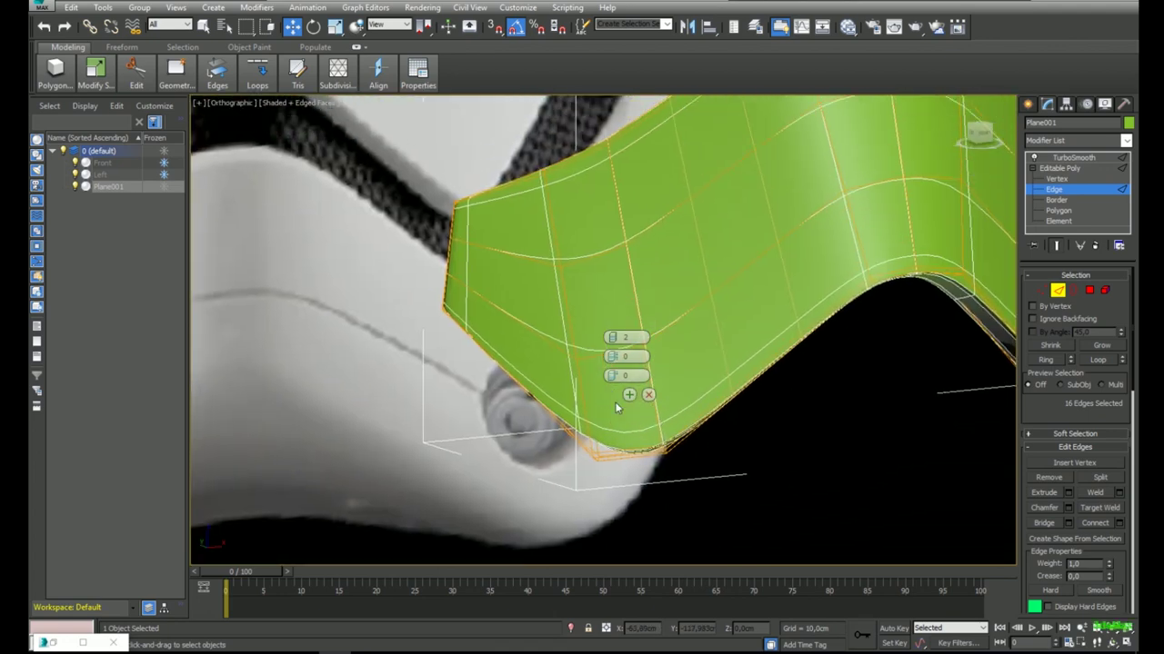
Preview connecting the ring of short edges across the lower corner with 1 segment, with smoothing shown.
{"action": "left_click", "coordinate": [1057, 247]}
{"action": "left_click_drag", "start_coordinate": [640, 483], "coordinate": [611, 405]}
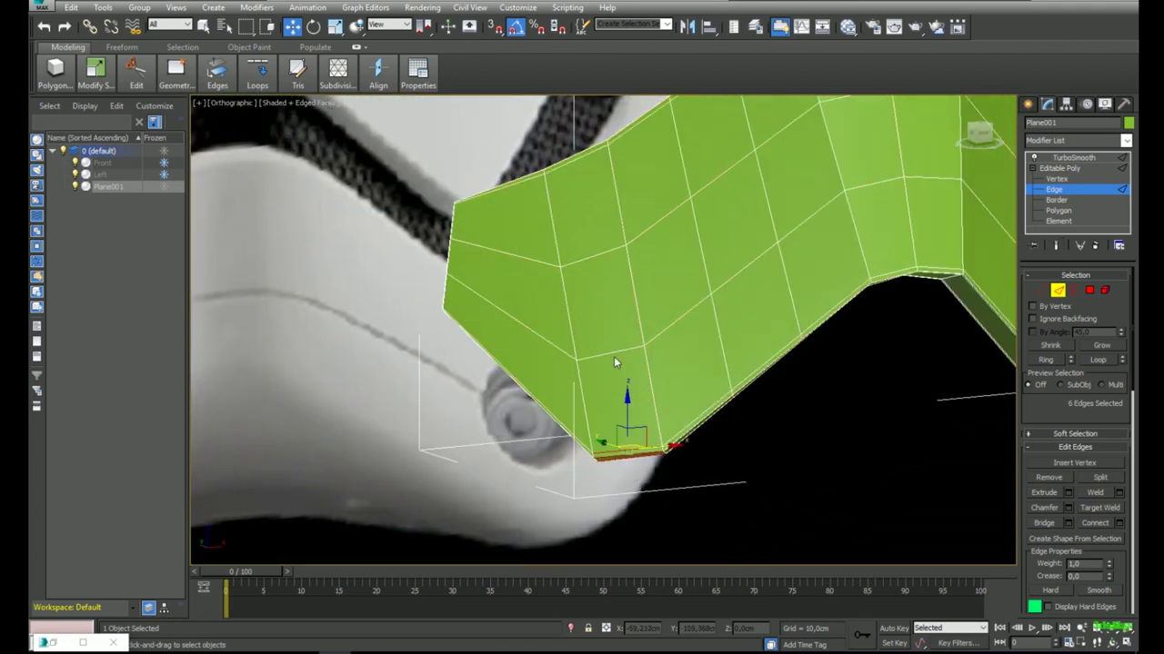
{"action": "right_click", "coordinate": [552, 429]}
{"action": "left_click", "coordinate": [439, 476]}
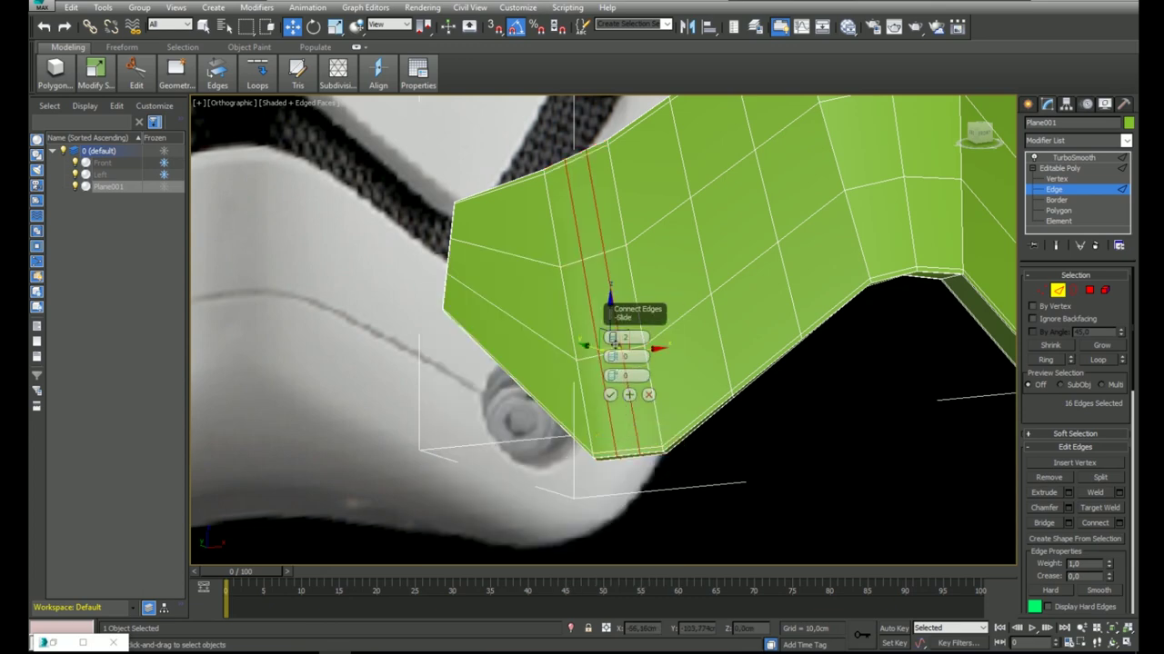
{"action": "left_click", "coordinate": [613, 340]}
{"action": "middle_click_drag", "start_coordinate": [488, 406], "coordinate": [459, 320]}
{"action": "scroll", "coordinate": [459, 320], "scroll_direction": "up", "scroll_amount": 2}
{"action": "left_click", "coordinate": [1059, 246]}
{"action": "scroll", "coordinate": [469, 374], "scroll_direction": "up", "scroll_amount": 5}
{"action": "middle_click_drag", "start_coordinate": [496, 446], "coordinate": [426, 372]}
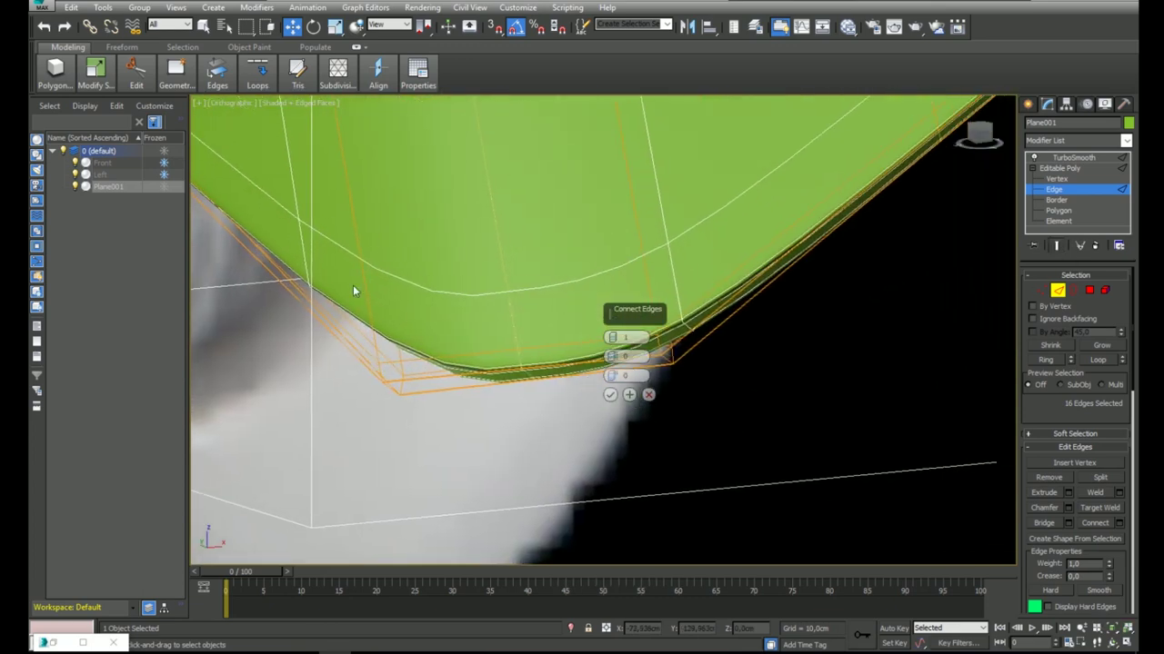
Cancel the corner connection for comparison, and reapply it with 1 segment.
{"action": "left_click", "coordinate": [650, 398]}
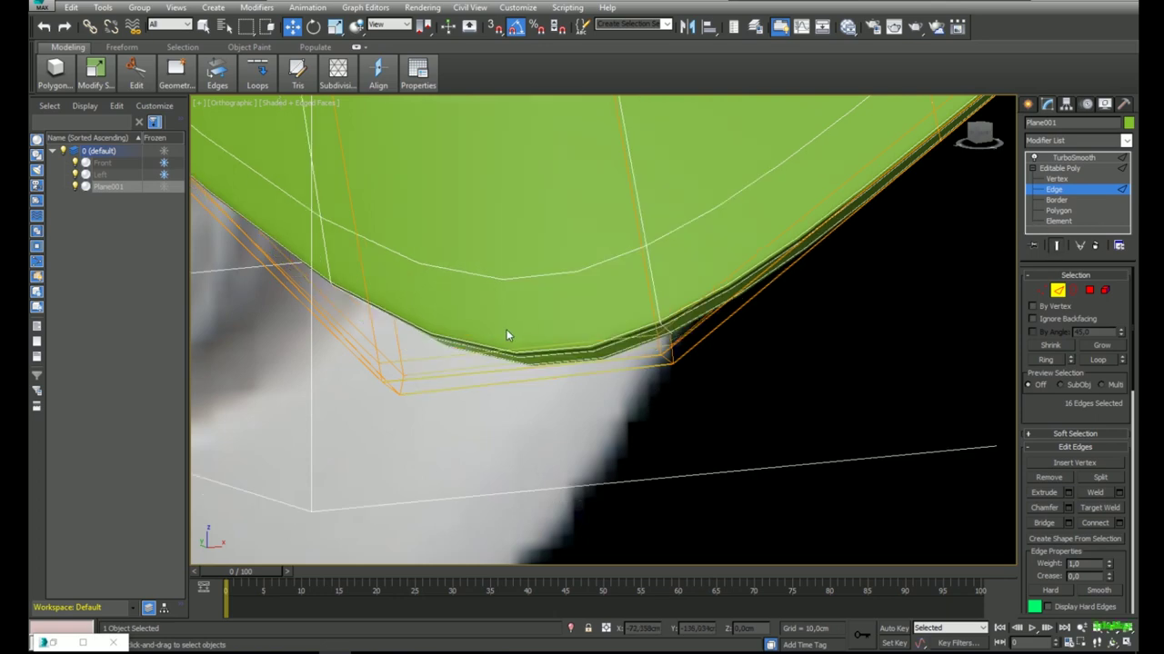
{"action": "right_click", "coordinate": [511, 329]}
{"action": "left_click", "coordinate": [396, 377]}
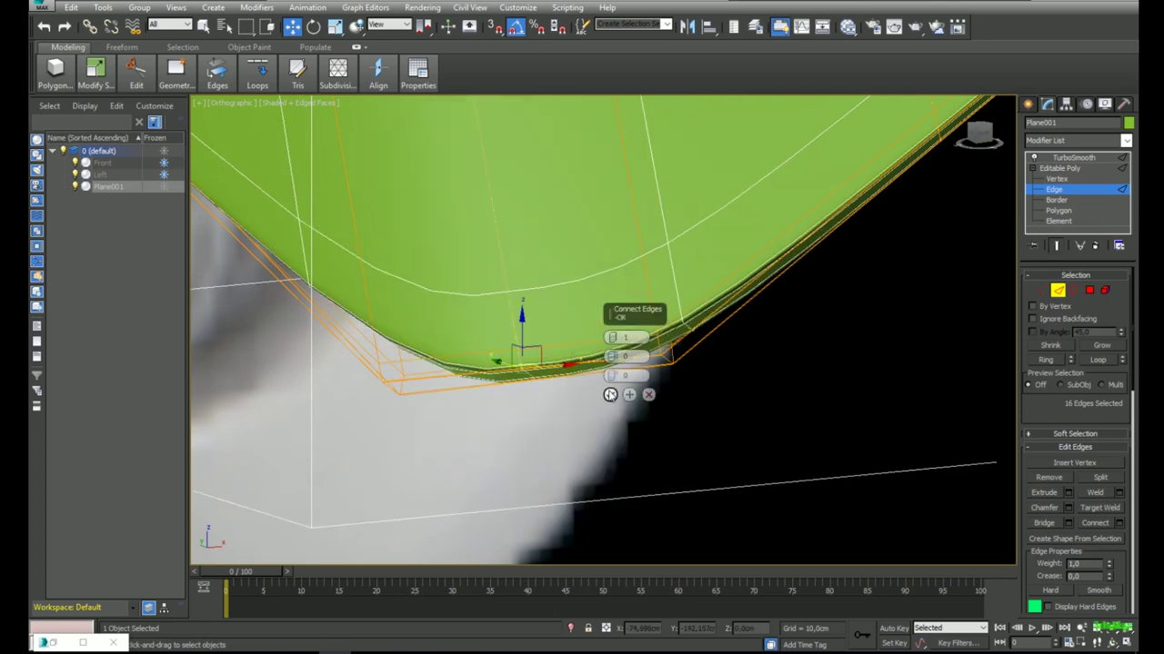
{"action": "left_click", "coordinate": [610, 398]}
Select the vertices of the new middle loop at the nose guard's lower corner and lower them slightly in the front view.
{"action": "middle_click_drag", "start_coordinate": [755, 311], "coordinate": [707, 324], "text": "alt"}
{"action": "key", "text": "f"}
{"action": "scroll", "coordinate": [482, 416], "scroll_direction": "up", "scroll_amount": 6}
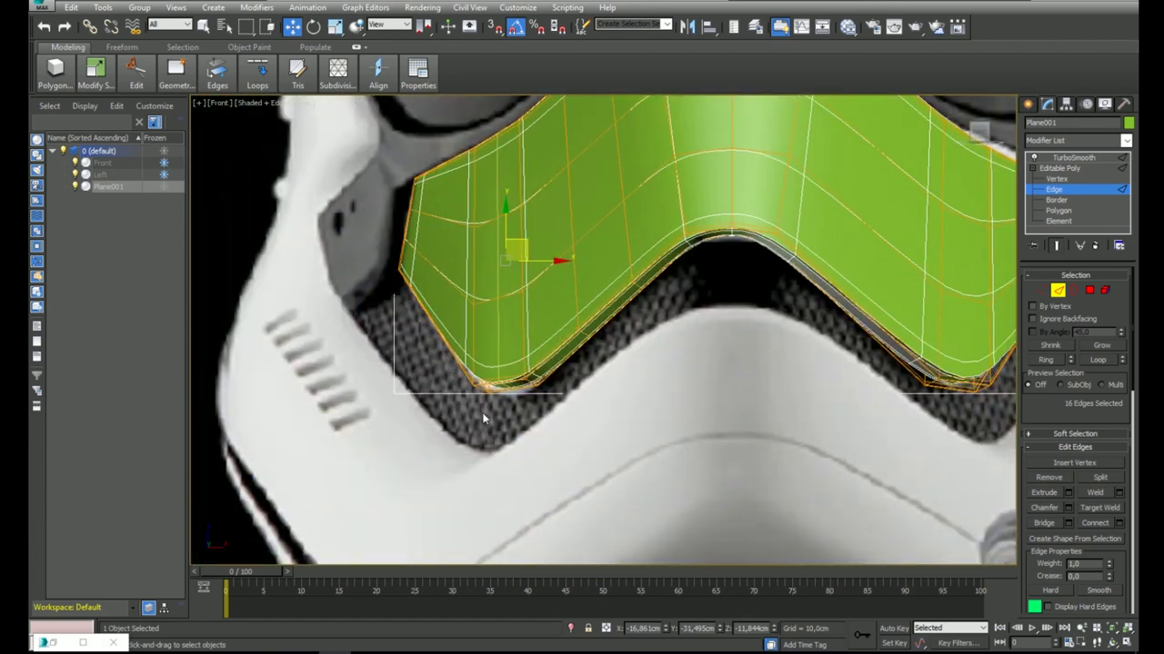
{"action": "left_click", "coordinate": [1042, 290]}
{"action": "key", "text": "F3"}
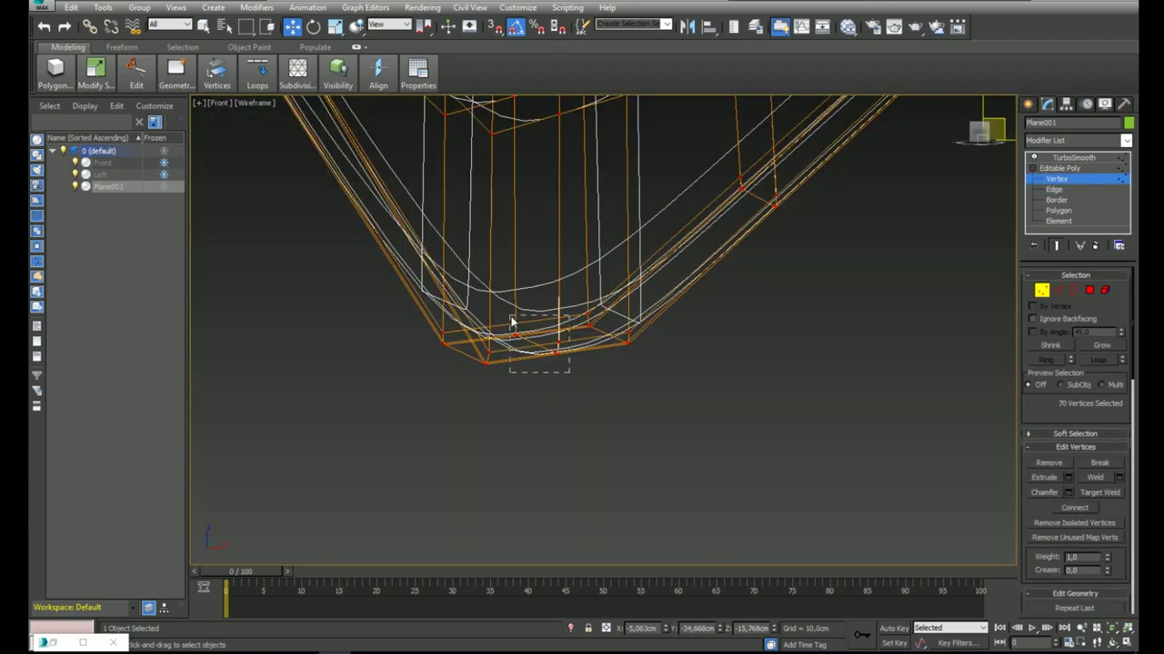
{"action": "left_click_drag", "start_coordinate": [511, 319], "coordinate": [510, 316]}
{"action": "key", "text": "F3"}
{"action": "key", "text": "F4"}
{"action": "middle_click_drag", "start_coordinate": [646, 363], "coordinate": [661, 372]}
{"action": "left_click_drag", "start_coordinate": [549, 302], "coordinate": [550, 315]}
Lower the new loop's vertices on the nose guard's upper edge slightly, following the blueprint outline in the left and front views.
{"action": "scroll", "coordinate": [537, 311], "scroll_direction": "down", "scroll_amount": 6}
{"action": "mouse_move", "coordinate": [537, 311]}
{"action": "middle_mouse_down"}
{"action": "mouse_move", "coordinate": [545, 397]}
{"action": "mouse_move", "coordinate": [616, 391]}
{"action": "mouse_move", "coordinate": [628, 463]}
{"action": "middle_mouse_up"}
{"action": "key", "text": "l"}
{"action": "key", "text": "F3"}
{"action": "scroll", "coordinate": [504, 195], "scroll_direction": "up", "scroll_amount": 6}
{"action": "left_click_drag", "start_coordinate": [410, 240], "coordinate": [409, 239]}
{"action": "key", "text": "F3"}
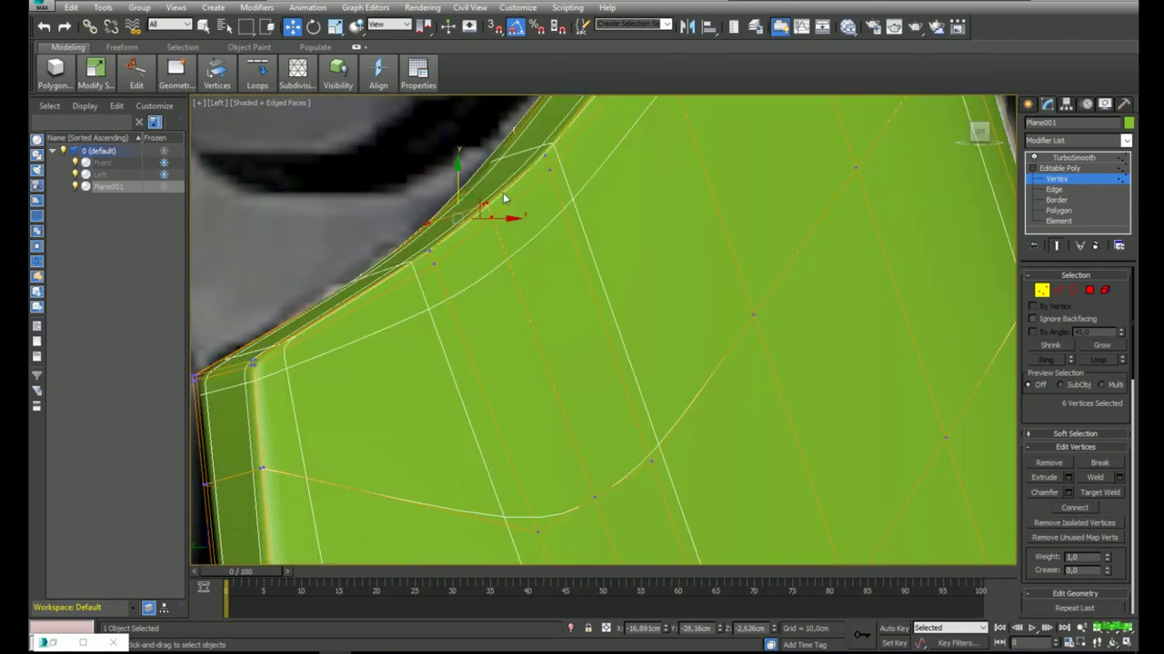
{"action": "key", "text": "F4"}
{"action": "left_click_drag", "start_coordinate": [457, 187], "coordinate": [463, 199]}
{"action": "middle_click_drag", "start_coordinate": [463, 199], "coordinate": [429, 322], "text": "alt"}
{"action": "key", "text": "f"}
{"action": "scroll", "coordinate": [485, 263], "scroll_direction": "up", "scroll_amount": 5}
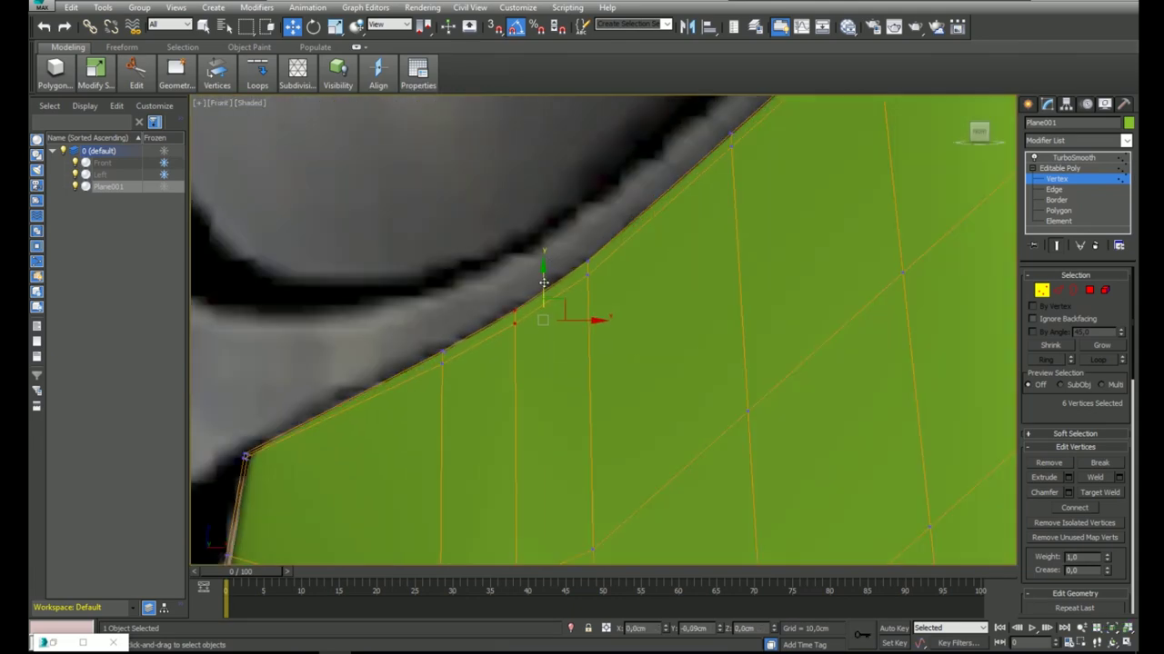
{"action": "left_click_drag", "start_coordinate": [543, 282], "coordinate": [544, 283]}
Examine the smoothed nose guard from the front, at an angle and from the top, with and without edged faces.
{"action": "scroll", "coordinate": [528, 292], "scroll_direction": "down", "scroll_amount": 8}
{"action": "left_click", "coordinate": [1104, 159]}
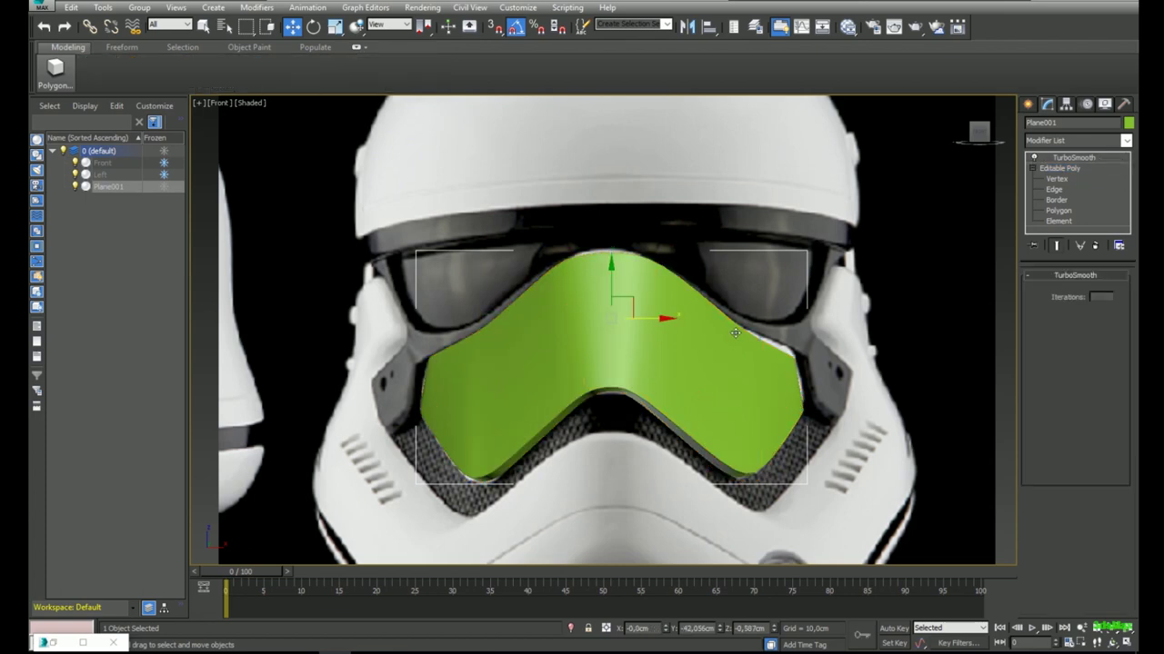
{"action": "scroll", "coordinate": [587, 300], "scroll_direction": "down", "scroll_amount": 3}
{"action": "middle_click_drag", "start_coordinate": [587, 299], "coordinate": [590, 363], "text": "alt"}
{"action": "scroll", "coordinate": [590, 363], "scroll_direction": "up", "scroll_amount": 6}
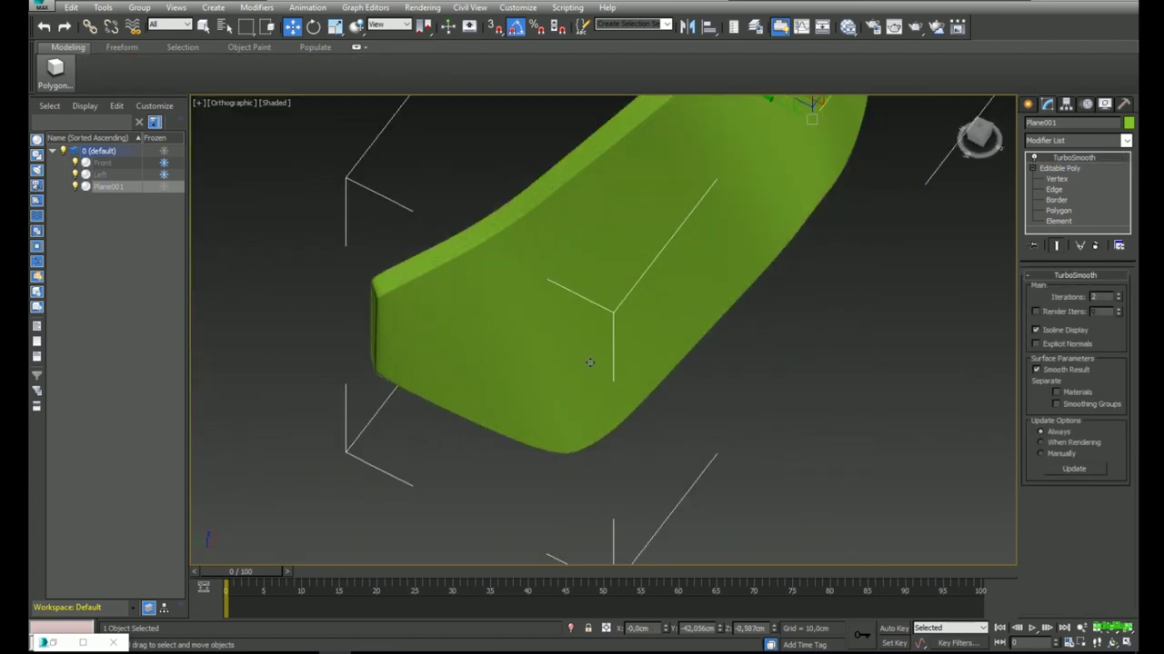
{"action": "key", "text": "F4"}
{"action": "key", "text": "t"}
{"action": "middle_click_drag", "start_coordinate": [410, 304], "coordinate": [416, 320]}
With smoothing hidden, select the vertices at the outer lower corner and move them about 0.5 cm back in the top view.
{"action": "left_click", "coordinate": [1057, 180]}
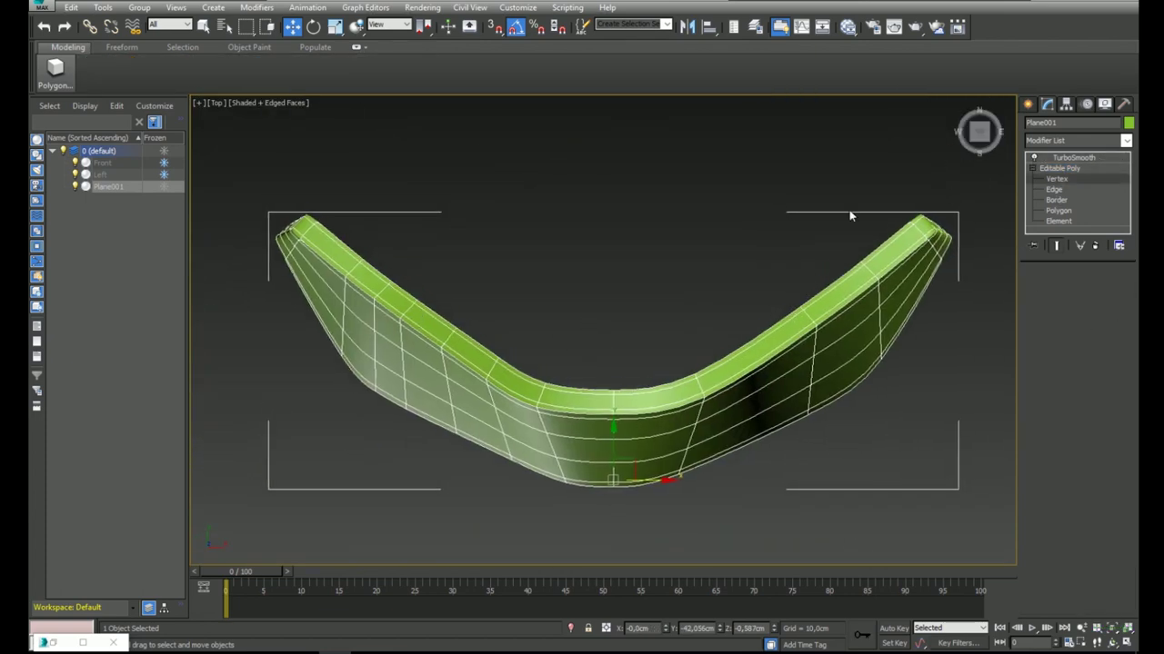
{"action": "left_click", "coordinate": [1058, 246]}
{"action": "scroll", "coordinate": [374, 365], "scroll_direction": "up", "scroll_amount": 6}
{"action": "key", "text": "F3"}
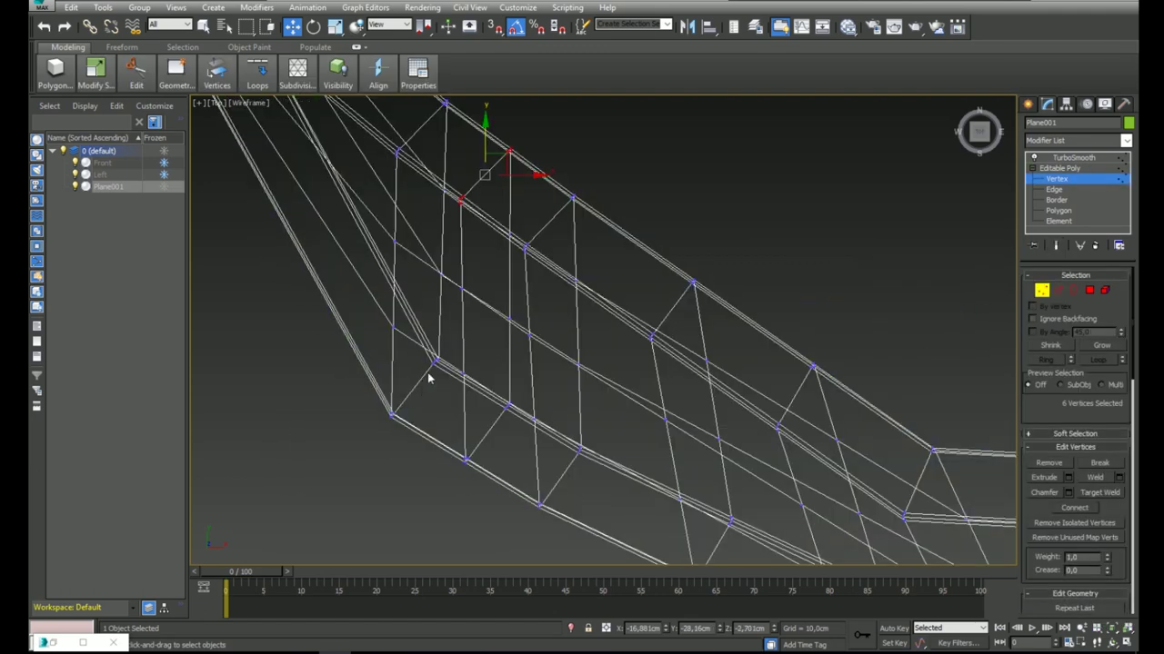
{"action": "middle_click_drag", "start_coordinate": [412, 397], "coordinate": [421, 400], "text": "alt"}
{"action": "left_click_drag", "start_coordinate": [421, 400], "coordinate": [377, 436], "text": "ctrl"}
{"action": "key", "text": "t"}
{"action": "scroll", "coordinate": [551, 397], "scroll_direction": "down", "scroll_amount": 8}
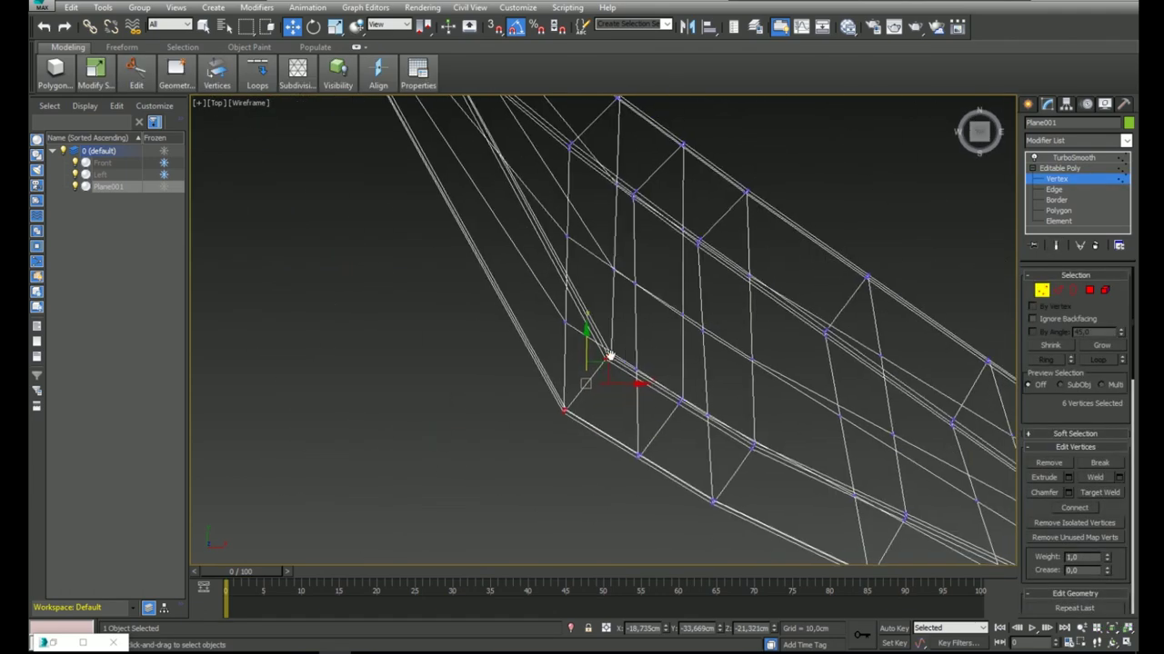
{"action": "key", "text": "F3"}
{"action": "middle_click_drag", "start_coordinate": [608, 355], "coordinate": [545, 367]}
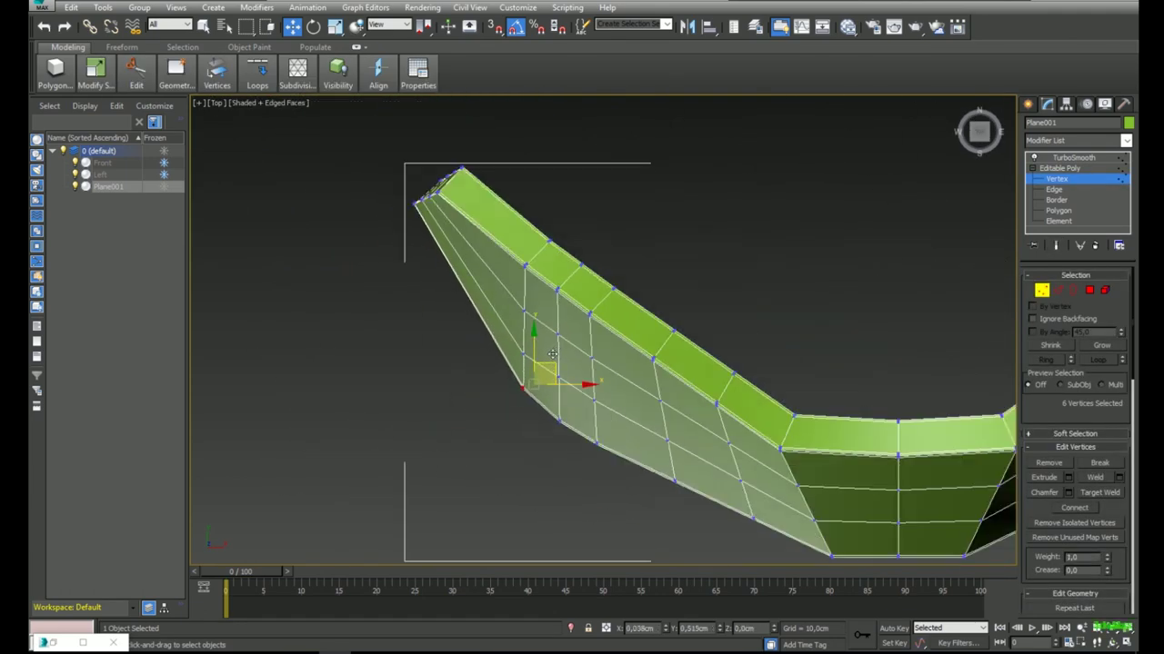
{"action": "middle_click_drag", "start_coordinate": [533, 434], "coordinate": [560, 423], "text": "alt"}
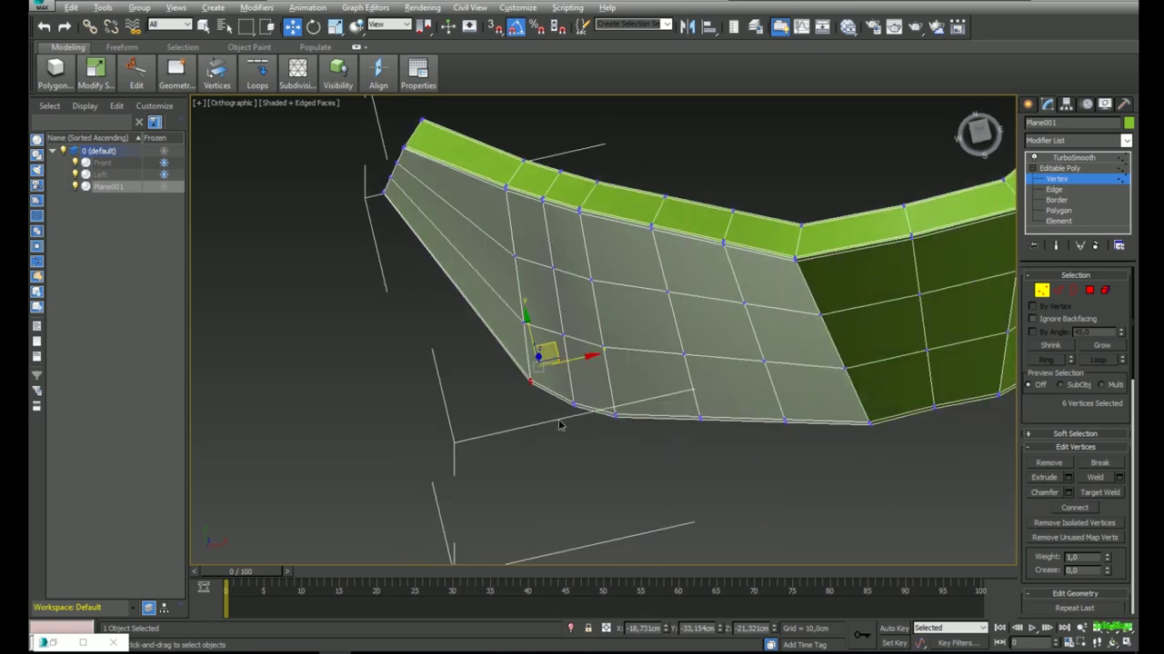
Shift the same lower corner vertices slightly further back in the left view, and check the smoothed shape.
{"action": "key", "text": "l"}
{"action": "scroll", "coordinate": [584, 393], "scroll_direction": "up", "scroll_amount": 5}
{"action": "scroll", "coordinate": [591, 391], "scroll_direction": "down", "scroll_amount": 8}
{"action": "scroll", "coordinate": [632, 363], "scroll_direction": "up", "scroll_amount": 4}
{"action": "left_click_drag", "start_coordinate": [626, 391], "coordinate": [641, 393]}
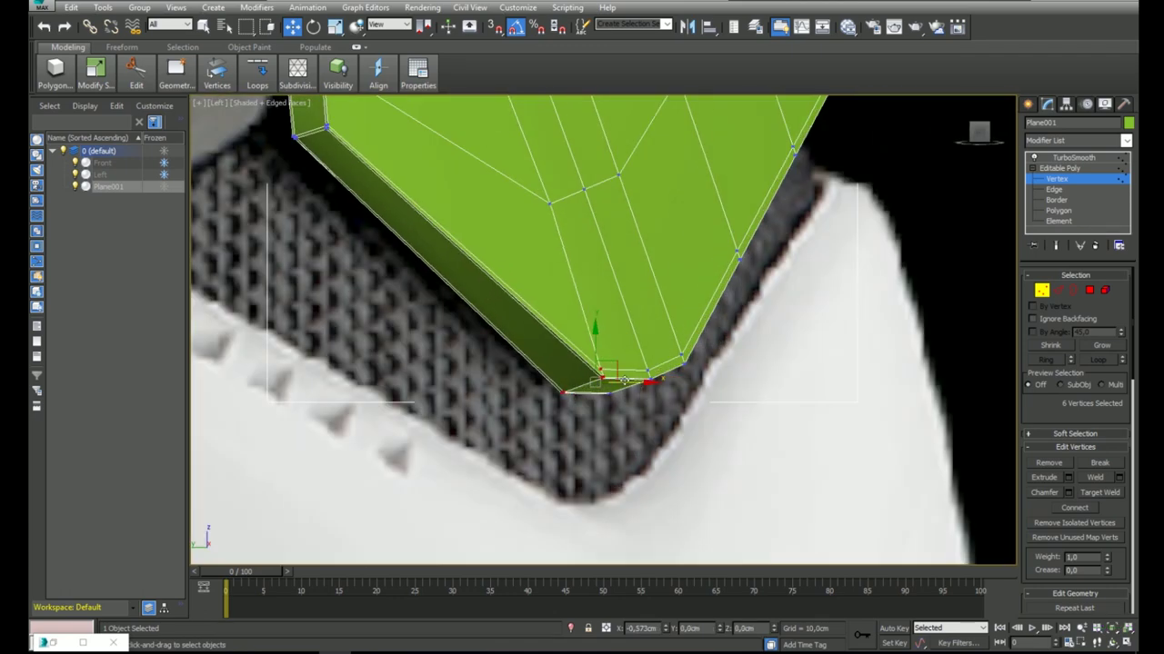
{"action": "key", "text": "alt+x"}
{"action": "key", "text": "alt+x"}
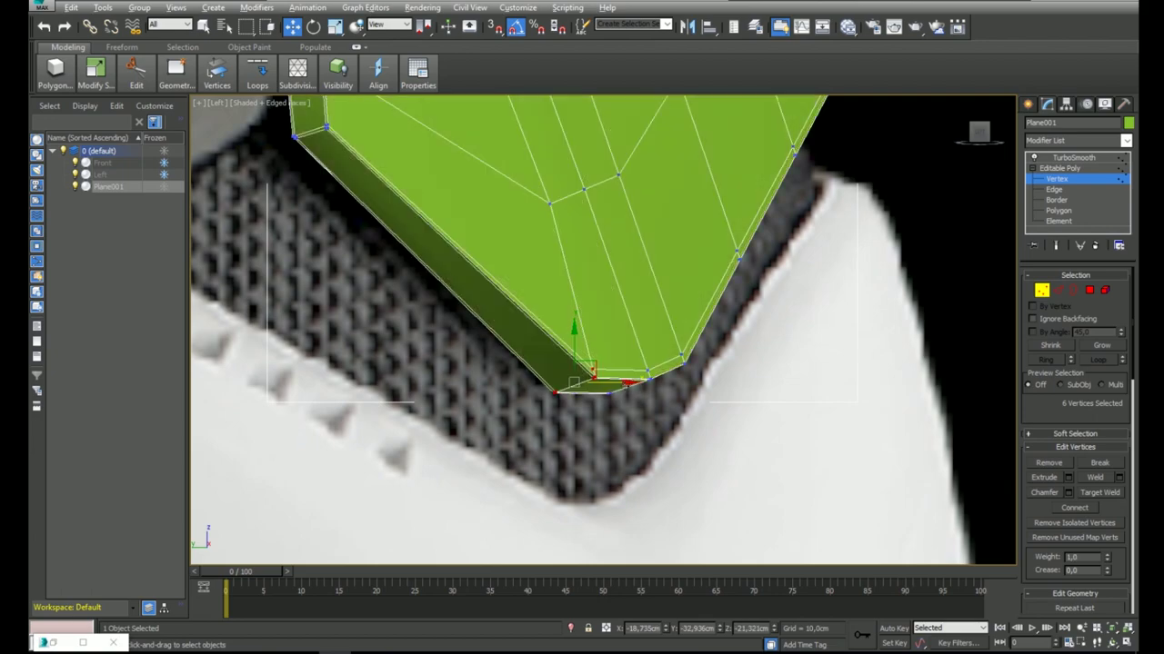
{"action": "scroll", "coordinate": [614, 381], "scroll_direction": "down", "scroll_amount": 3}
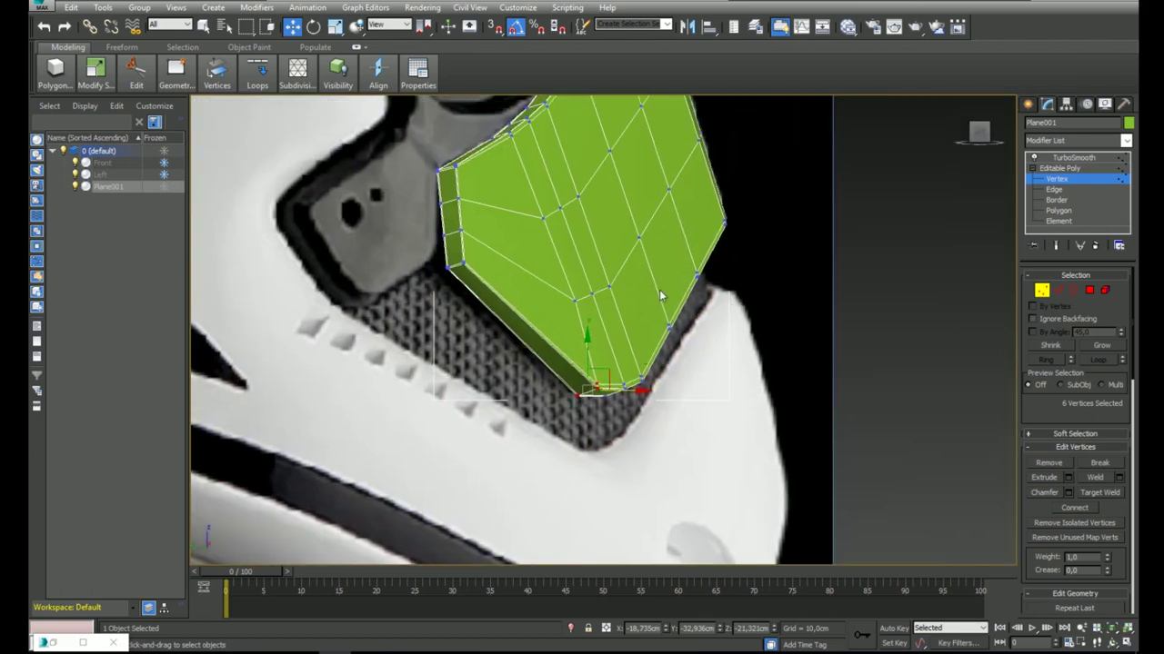
{"action": "middle_click_drag", "start_coordinate": [661, 296], "coordinate": [547, 315]}
{"action": "left_click", "coordinate": [1083, 169]}
{"action": "left_click", "coordinate": [1093, 158]}
{"action": "key", "text": "F4"}
{"action": "key", "text": "F4"}
Select the inner vertices at the lower corner and nudge them slightly, checking in wireframe and shaded display.
{"action": "left_click", "coordinate": [1056, 180]}
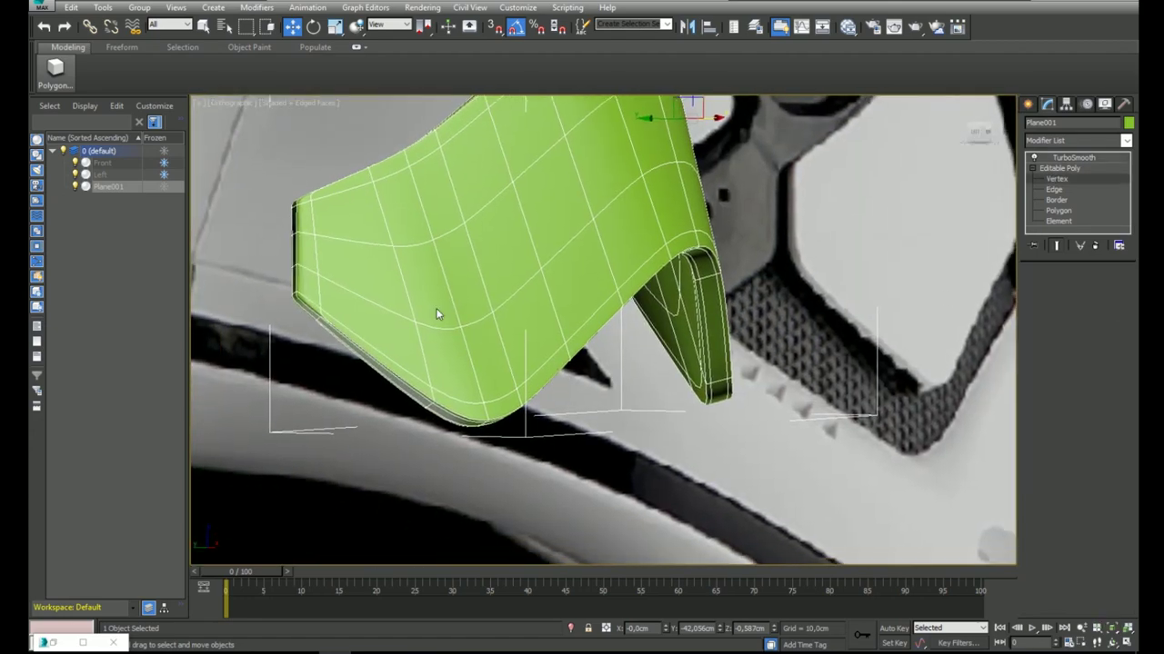
{"action": "middle_click_drag", "start_coordinate": [467, 382], "coordinate": [478, 412], "text": "alt"}
{"action": "scroll", "coordinate": [478, 412], "scroll_direction": "up", "scroll_amount": 2}
{"action": "key", "text": "F3"}
{"action": "middle_click_drag", "start_coordinate": [391, 380], "coordinate": [395, 343], "text": "alt"}
{"action": "left_click_drag", "start_coordinate": [395, 344], "coordinate": [358, 409]}
{"action": "key", "text": "F3"}
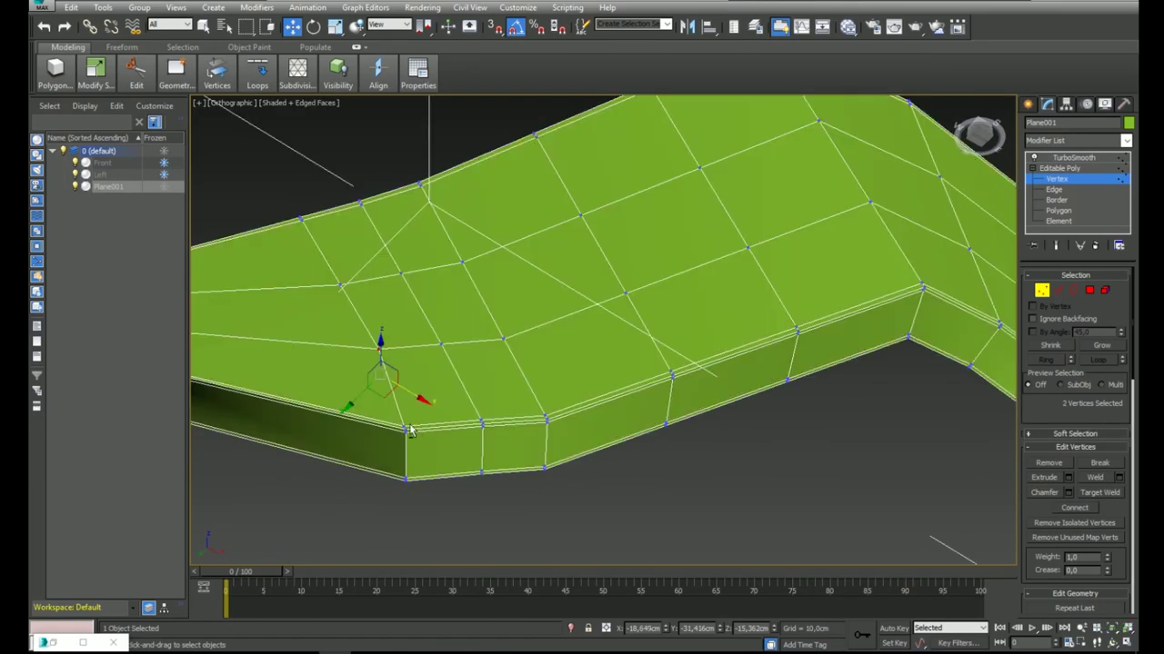
{"action": "middle_click_drag", "start_coordinate": [409, 427], "coordinate": [381, 405], "text": "alt"}
{"action": "left_click_drag", "start_coordinate": [368, 422], "coordinate": [367, 425]}
{"action": "middle_click_drag", "start_coordinate": [381, 414], "coordinate": [409, 408], "text": "alt"}
{"action": "key", "text": "F3"}
{"action": "key", "text": "F3"}
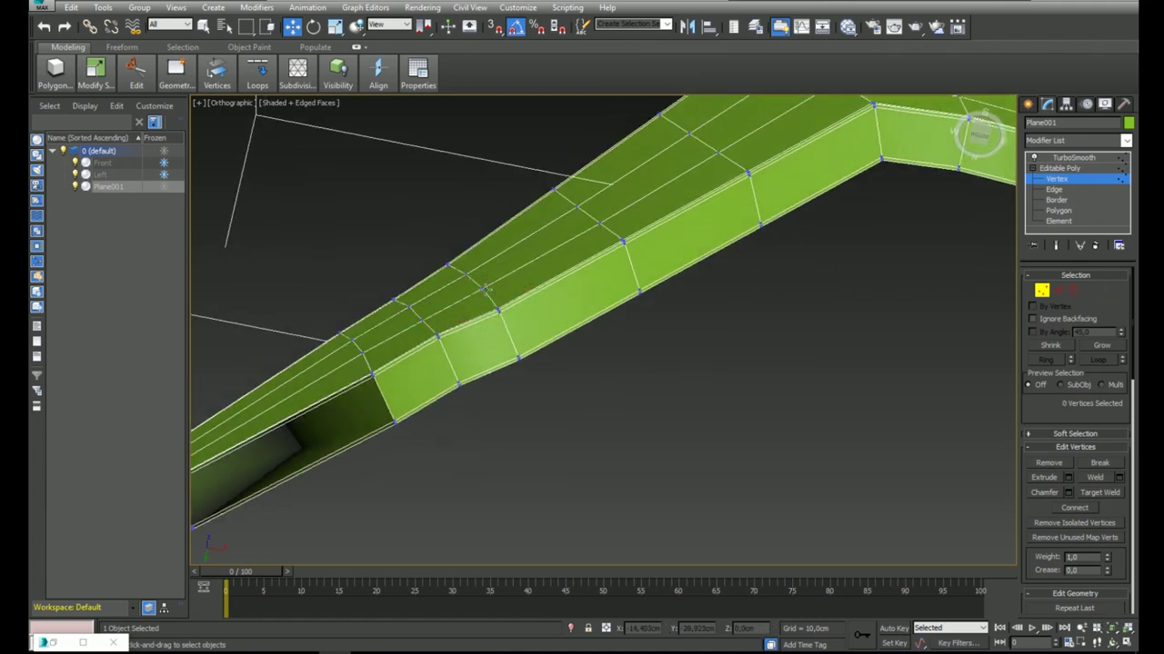
Return to the smoothed nose guard and examine the back of its side panel with and without edged faces.
{"action": "middle_click_drag", "start_coordinate": [485, 289], "coordinate": [611, 297]}
{"action": "middle_click_drag", "start_coordinate": [611, 296], "coordinate": [611, 398], "text": "alt"}
{"action": "left_click", "coordinate": [1073, 169]}
{"action": "left_click", "coordinate": [1095, 158]}
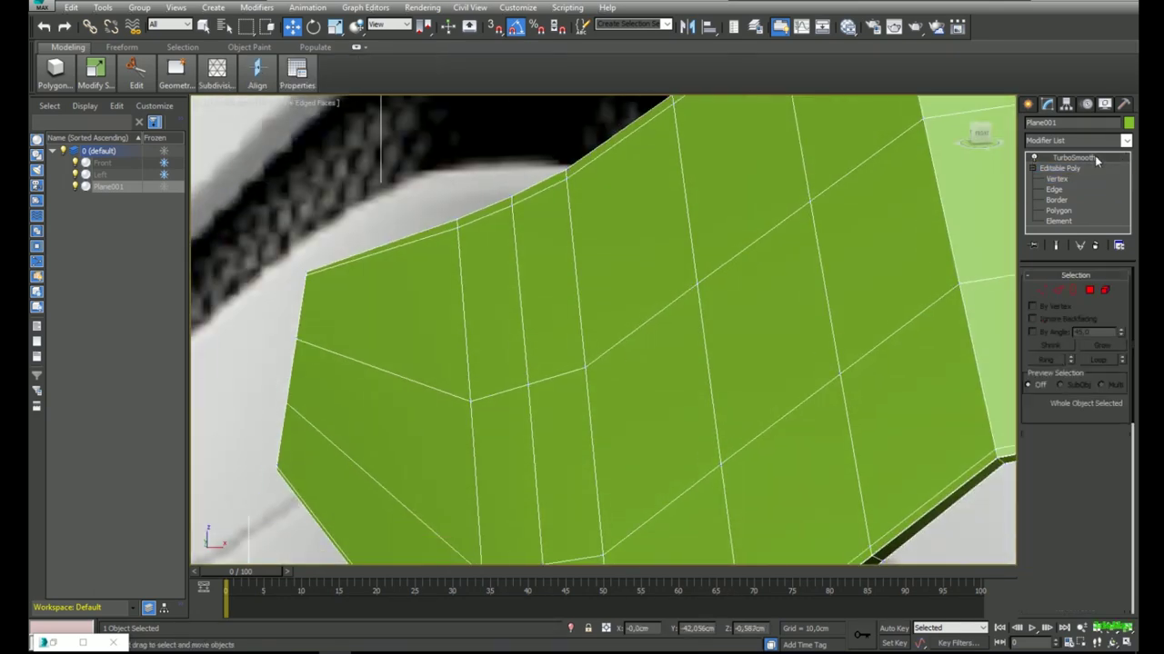
{"action": "key", "text": "F4"}
{"action": "middle_click_drag", "start_coordinate": [757, 349], "coordinate": [548, 307]}
{"action": "key", "text": "F4"}
Create a standard box about 64.5 cm wide and 35.4 cm long over the helmet's dome in the front view.
{"action": "key", "text": "f"}
{"action": "scroll", "coordinate": [548, 306], "scroll_direction": "down", "scroll_amount": 10}
{"action": "left_click", "coordinate": [1060, 168]}
{"action": "left_click", "coordinate": [1028, 104]}
{"action": "left_click", "coordinate": [1044, 192]}
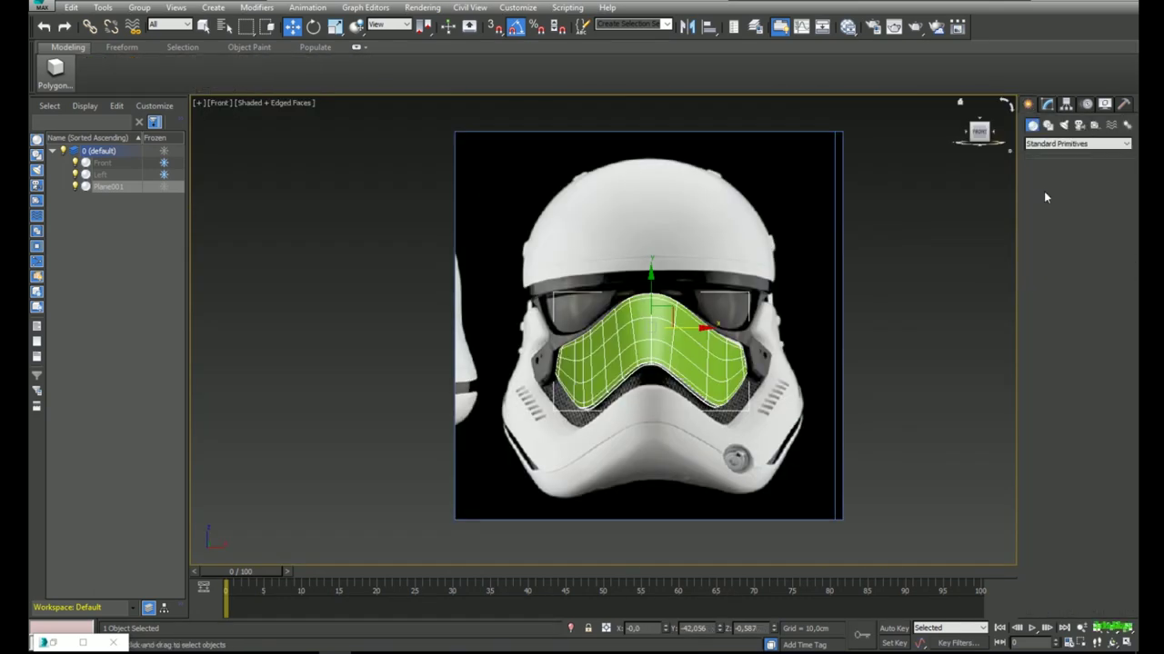
{"action": "middle_click_drag", "start_coordinate": [593, 246], "coordinate": [514, 272]}
{"action": "left_click_drag", "start_coordinate": [443, 174], "coordinate": [694, 312]}
{"action": "left_click", "coordinate": [644, 209]}
{"action": "key", "text": "w"}
Move the box back in the left view and set its height to about 79.7 cm to span the dome.
{"action": "key", "text": "l"}
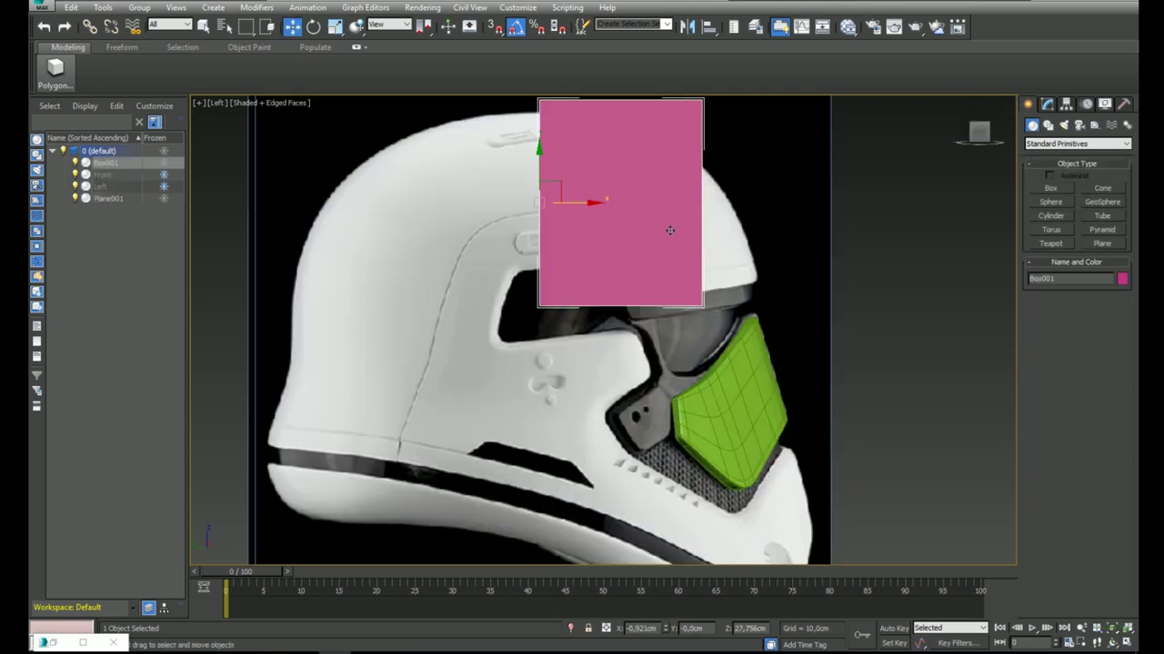
{"action": "scroll", "coordinate": [670, 229], "scroll_direction": "down", "scroll_amount": 5}
{"action": "left_click_drag", "start_coordinate": [655, 231], "coordinate": [554, 231]}
{"action": "left_click", "coordinate": [1048, 105]}
{"action": "left_click_drag", "start_coordinate": [1117, 320], "coordinate": [1096, 232]}
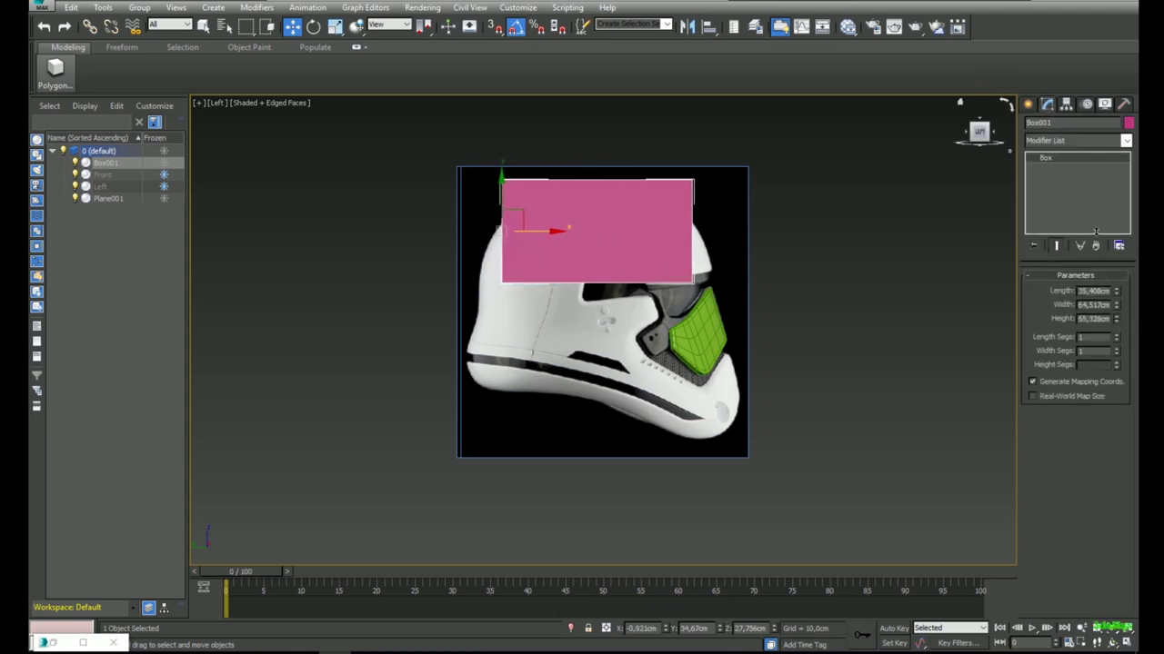
{"action": "left_click_drag", "start_coordinate": [544, 232], "coordinate": [525, 232]}
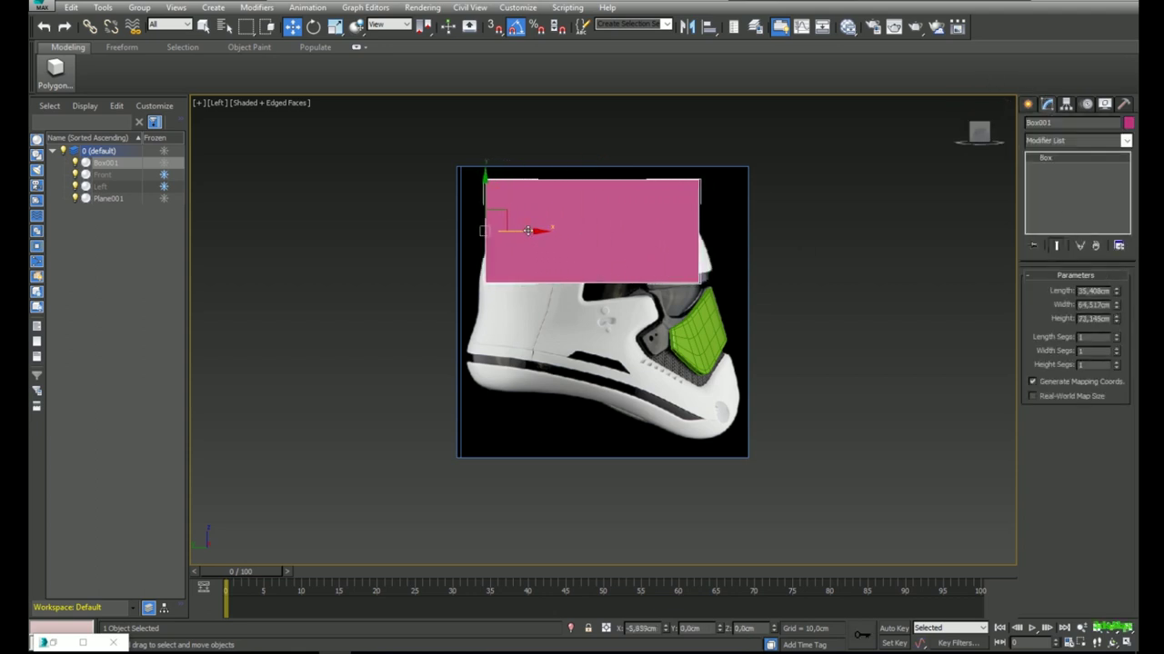
{"action": "left_click_drag", "start_coordinate": [1116, 326], "coordinate": [1114, 310]}
Make the box see-through, set its length, width and height segments to 4, and widen it to about 77.4 cm.
{"action": "key", "text": "p"}
{"action": "middle_click_drag", "start_coordinate": [705, 300], "coordinate": [590, 309], "text": "alt"}
{"action": "key", "text": "f"}
{"action": "key", "text": "alt+x"}
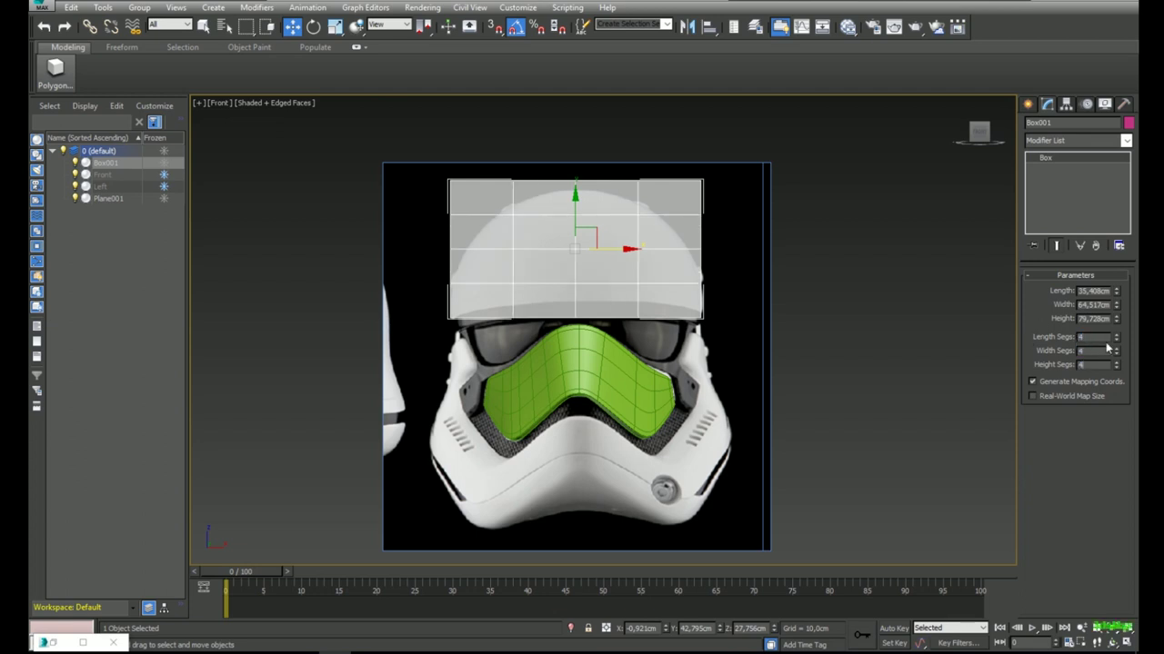
{"action": "key", "text": "l"}
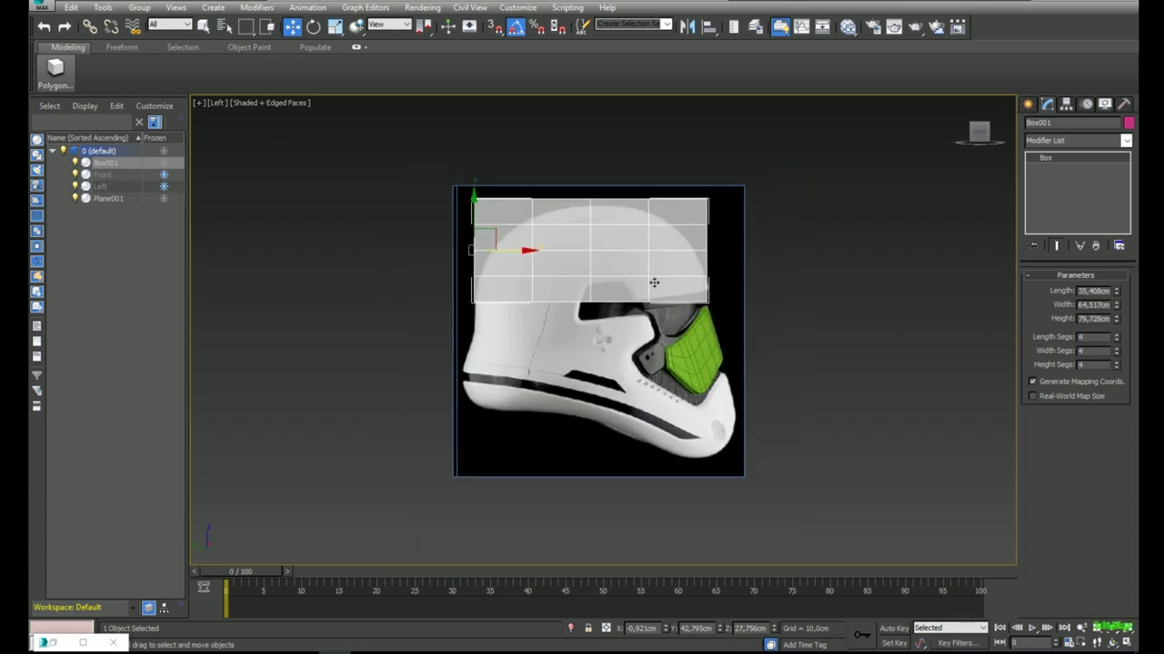
{"action": "middle_click_drag", "start_coordinate": [600, 341], "coordinate": [598, 365]}
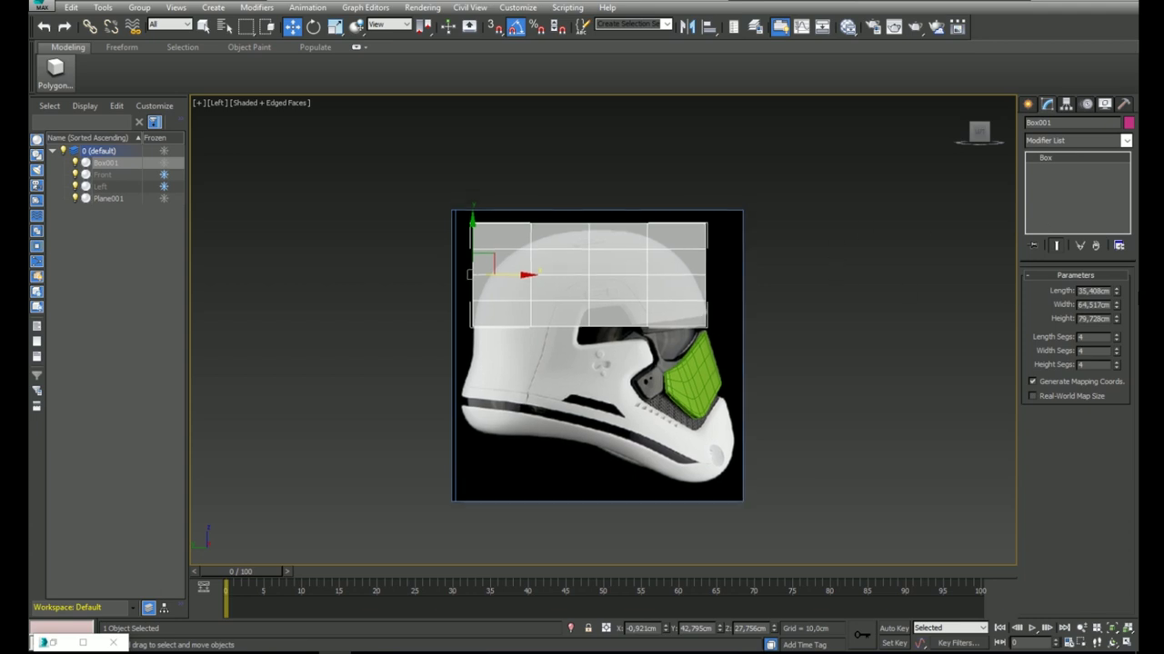
{"action": "middle_click_drag", "start_coordinate": [910, 284], "coordinate": [921, 295]}
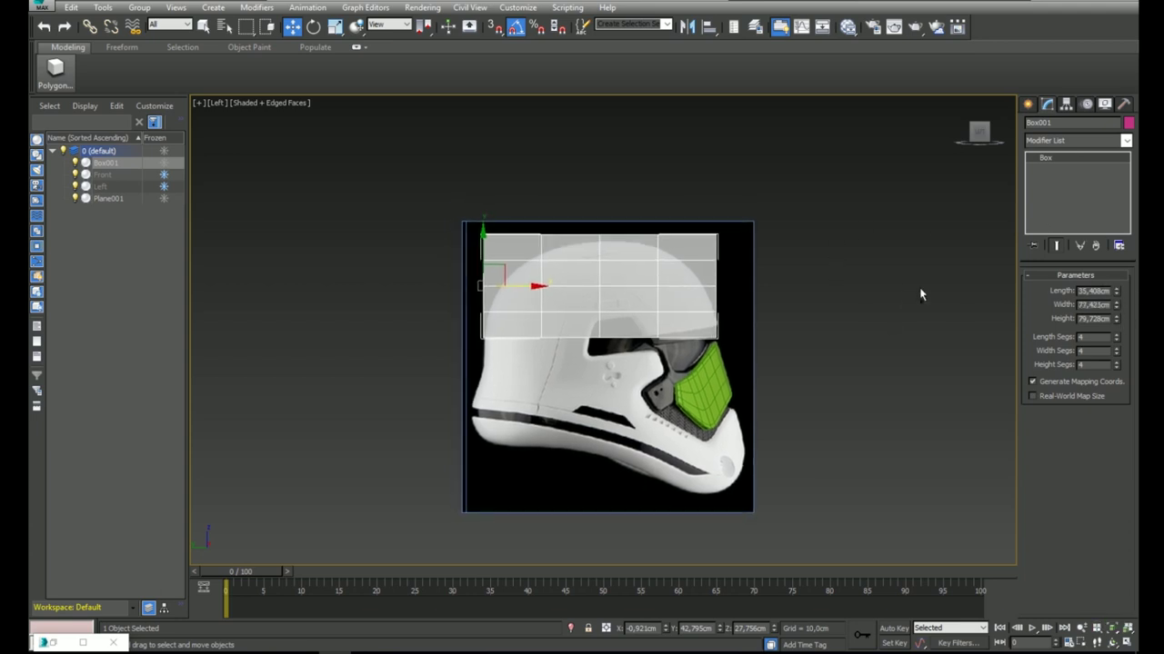
Apply a Spherify modifier to the box and set its length, width and height to 50 cm, with see-through display on.
{"action": "type", "text": "sp"}
{"action": "key", "text": "Return"}
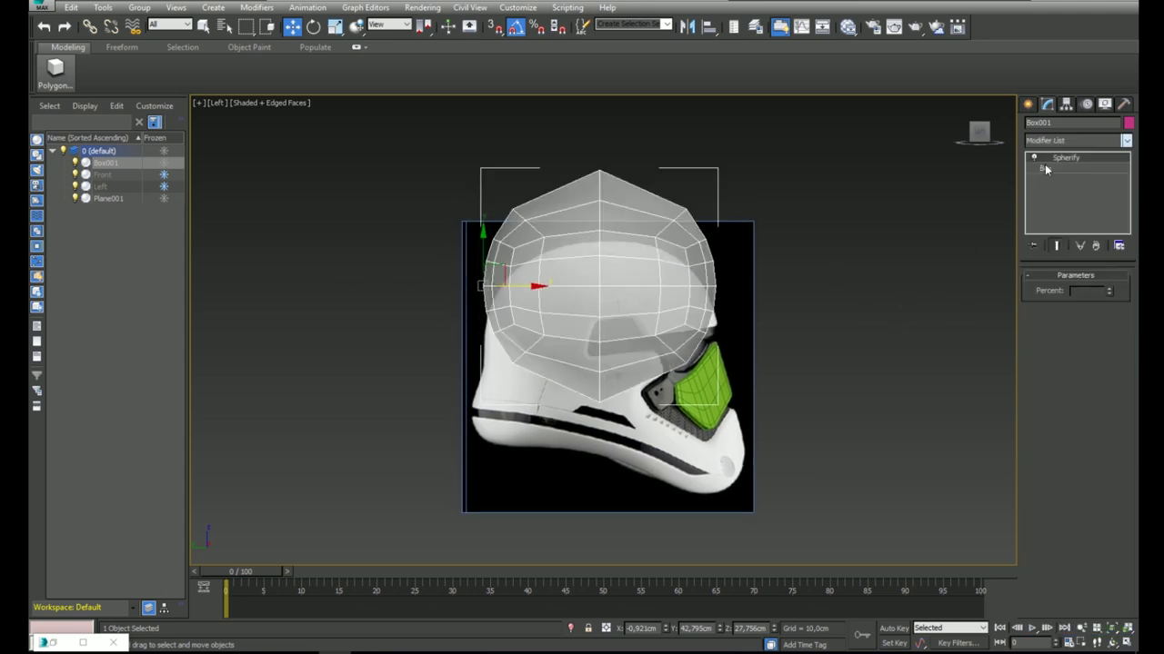
{"action": "middle_click_drag", "start_coordinate": [723, 255], "coordinate": [606, 267], "text": "alt"}
{"action": "key", "text": "F4"}
{"action": "key", "text": "F4"}
{"action": "key", "text": "alt+x"}
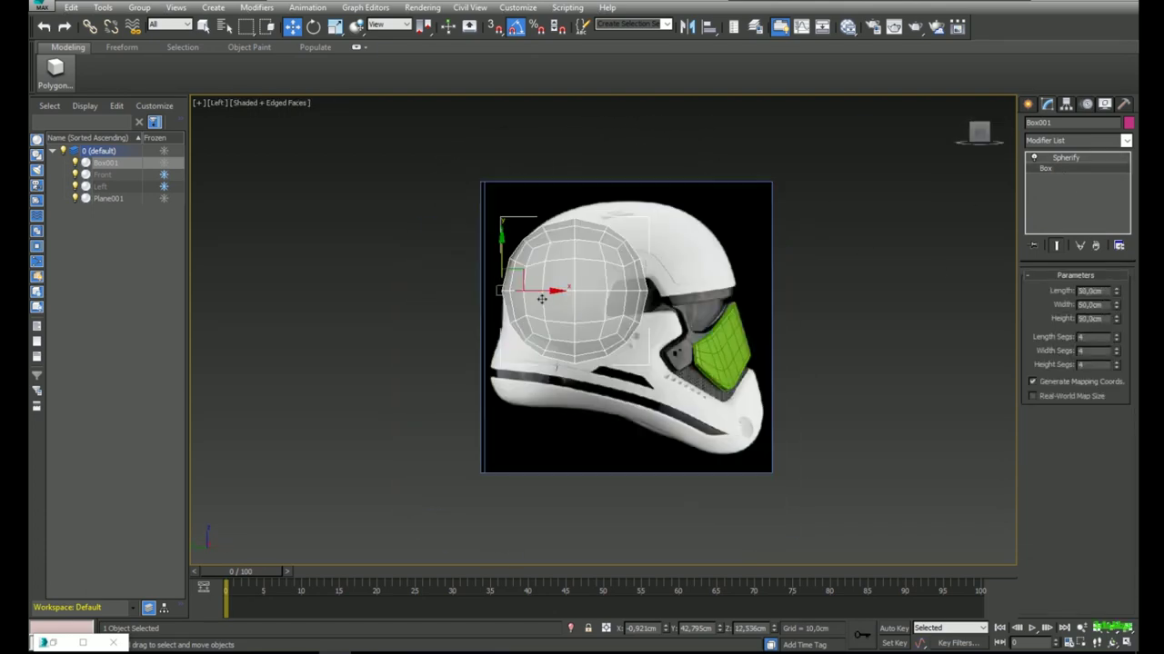
Scale and position the spherified box over the helmet's dome, comparing it with the Spherify modifier off and on.
{"action": "left_click_drag", "start_coordinate": [541, 299], "coordinate": [521, 278]}
{"action": "key", "text": "w"}
{"action": "key", "text": "f"}
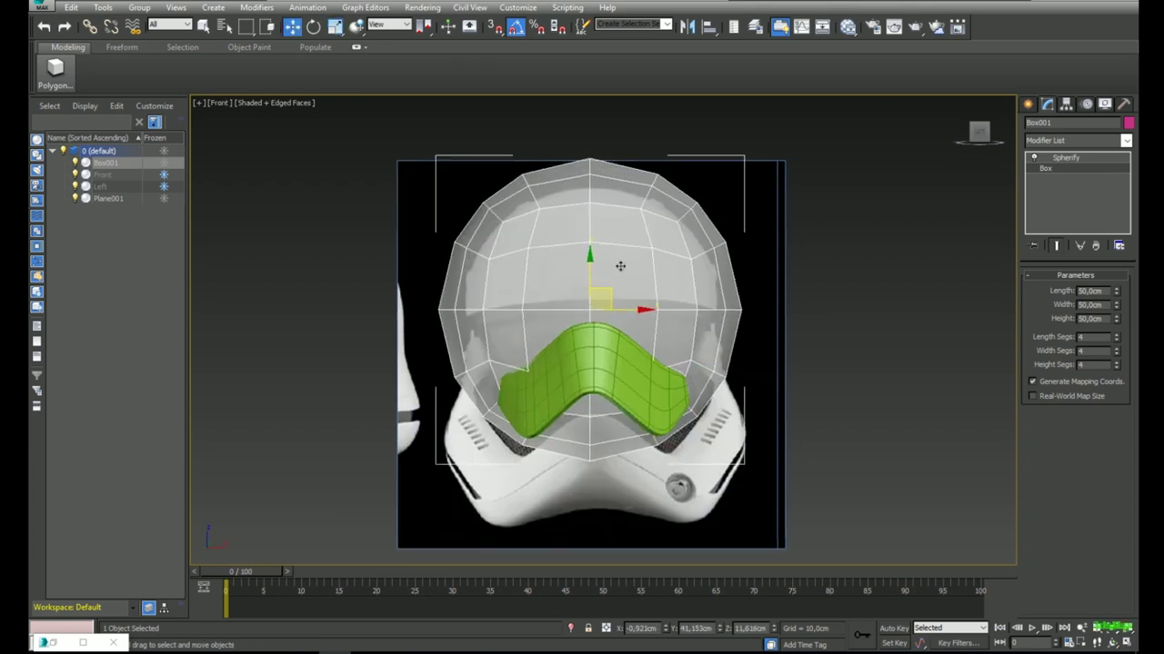
{"action": "scroll", "coordinate": [612, 253], "scroll_direction": "down", "scroll_amount": 2}
{"action": "left_click", "coordinate": [1034, 158]}
{"action": "middle_click_drag", "start_coordinate": [647, 246], "coordinate": [715, 252], "text": "alt"}
{"action": "left_click", "coordinate": [1033, 159]}
{"action": "left_click", "coordinate": [1071, 160]}
Move the sphere slightly up in the left view to align it with the dome's outline.
{"action": "key", "text": "l"}
{"action": "scroll", "coordinate": [666, 273], "scroll_direction": "up", "scroll_amount": 1}
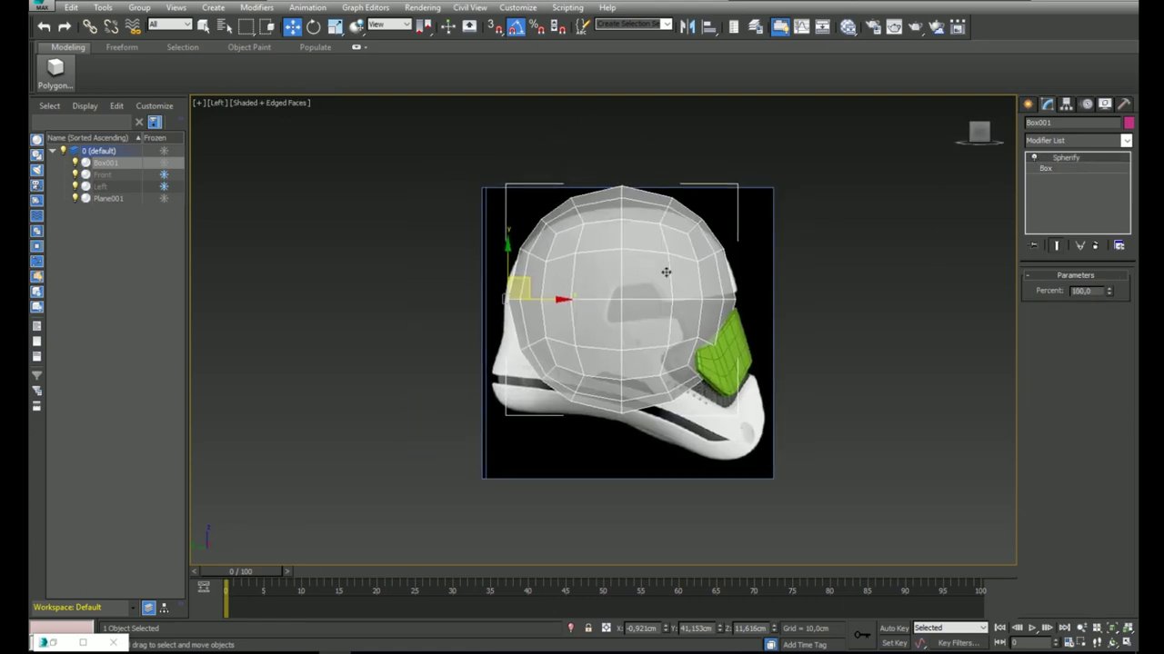
{"action": "left_click_drag", "start_coordinate": [529, 275], "coordinate": [527, 270]}
{"action": "middle_click_drag", "start_coordinate": [649, 276], "coordinate": [652, 286]}
{"action": "scroll", "coordinate": [652, 287], "scroll_direction": "up", "scroll_amount": 2}
Convert the spherified box to an Editable Poly and delete the polygons of its lower half.
{"action": "right_click", "coordinate": [686, 289]}
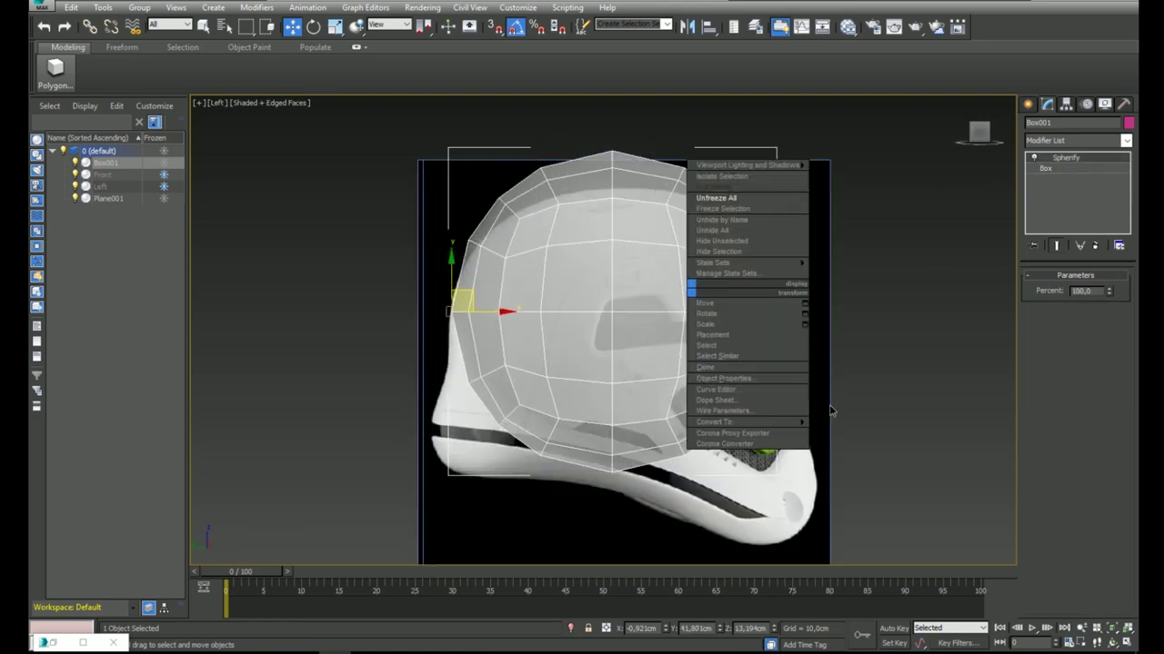
{"action": "mouse_move", "coordinate": [794, 422]}
{"action": "left_click", "coordinate": [877, 433]}
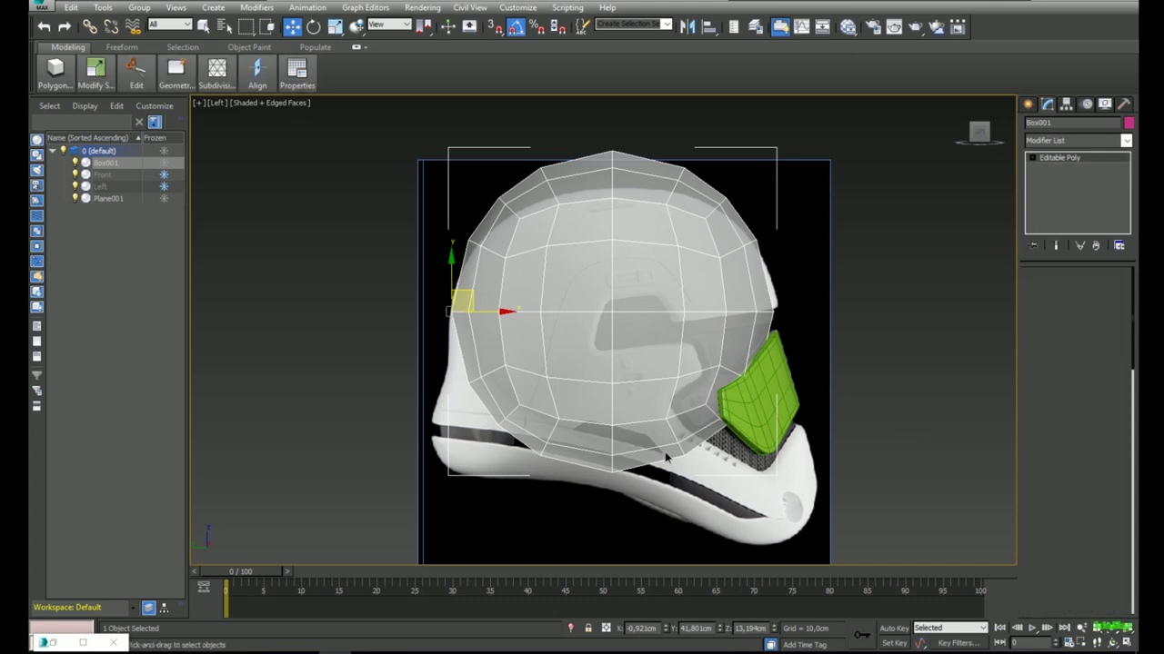
{"action": "left_click_drag", "start_coordinate": [462, 495], "coordinate": [403, 507]}
{"action": "key", "text": "Delete"}
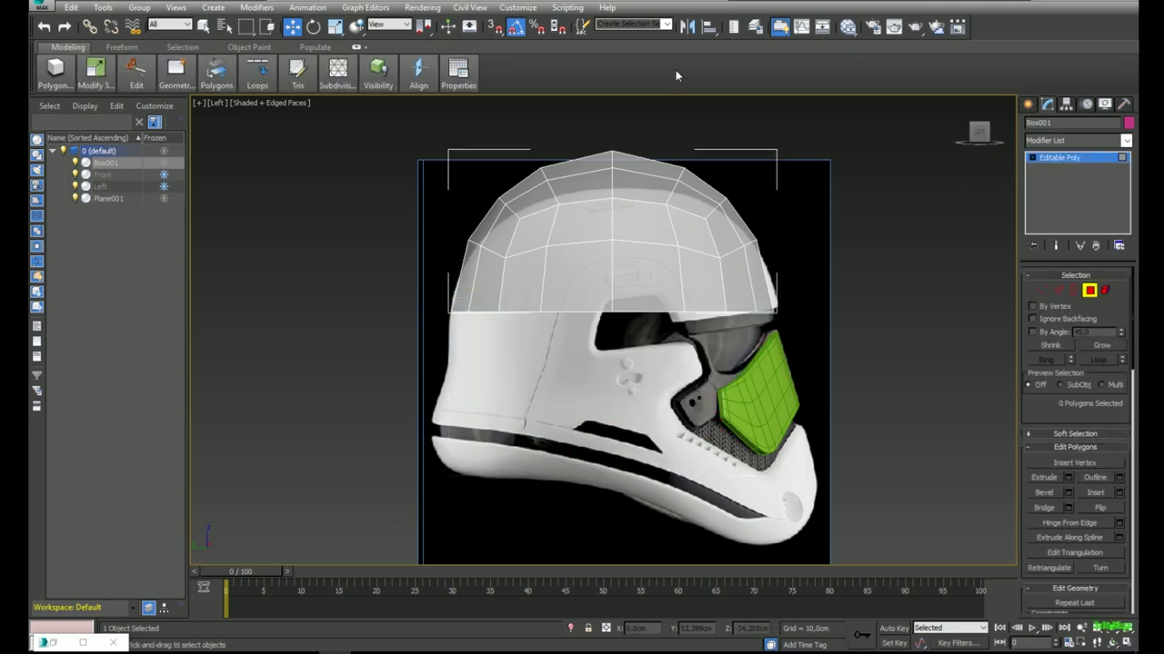
Delete the polygons of the dome's right half in the front view and leave polygon editing.
{"action": "key", "text": "f"}
{"action": "middle_click_drag", "start_coordinate": [625, 268], "coordinate": [622, 284]}
{"action": "left_click_drag", "start_coordinate": [892, 191], "coordinate": [617, 395]}
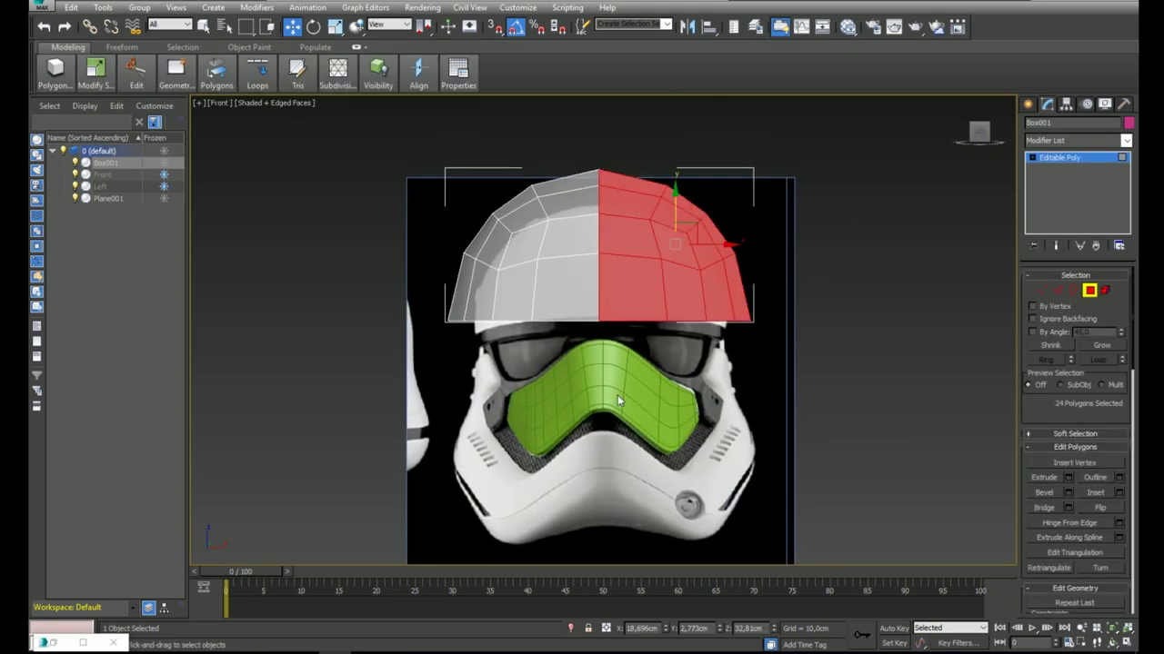
{"action": "key", "text": "Delete"}
{"action": "left_click", "coordinate": [1042, 154]}
{"action": "middle_click_drag", "start_coordinate": [613, 295], "coordinate": [613, 293]}
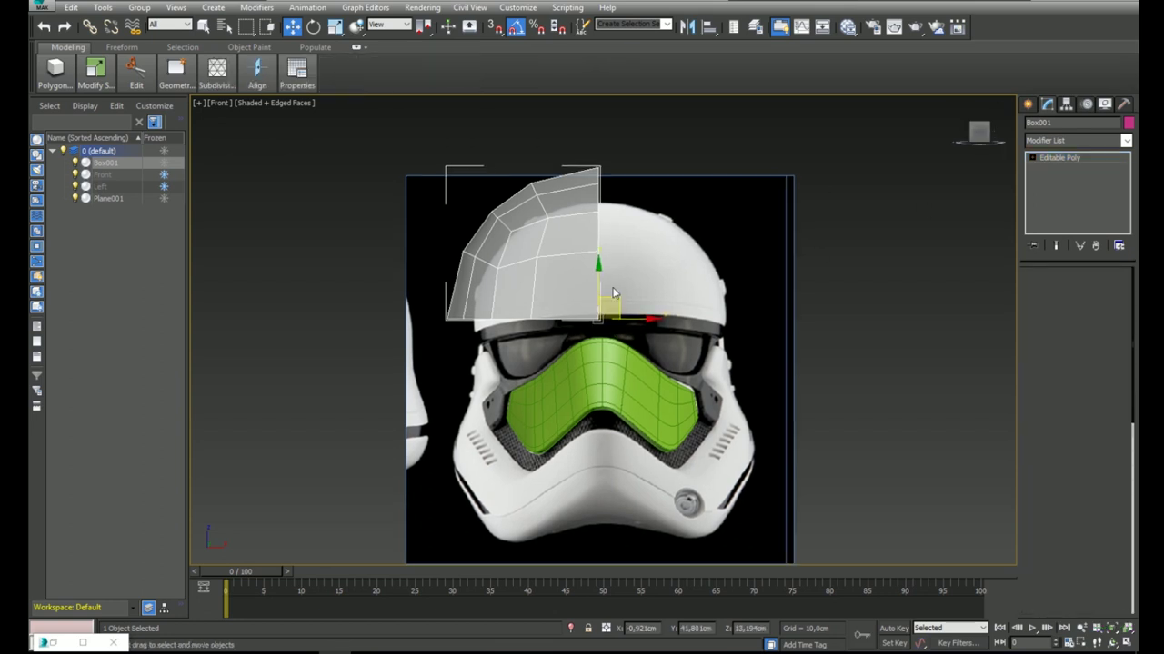
Set the half dome's X position to 0 cm and compare its side outline with the left blueprint.
{"action": "right_click", "coordinate": [665, 630]}
{"action": "middle_click_drag", "start_coordinate": [623, 401], "coordinate": [620, 405]}
{"action": "middle_click_drag", "start_coordinate": [637, 268], "coordinate": [654, 272]}
{"action": "key", "text": "l"}
{"action": "scroll", "coordinate": [696, 242], "scroll_direction": "up", "scroll_amount": 2}
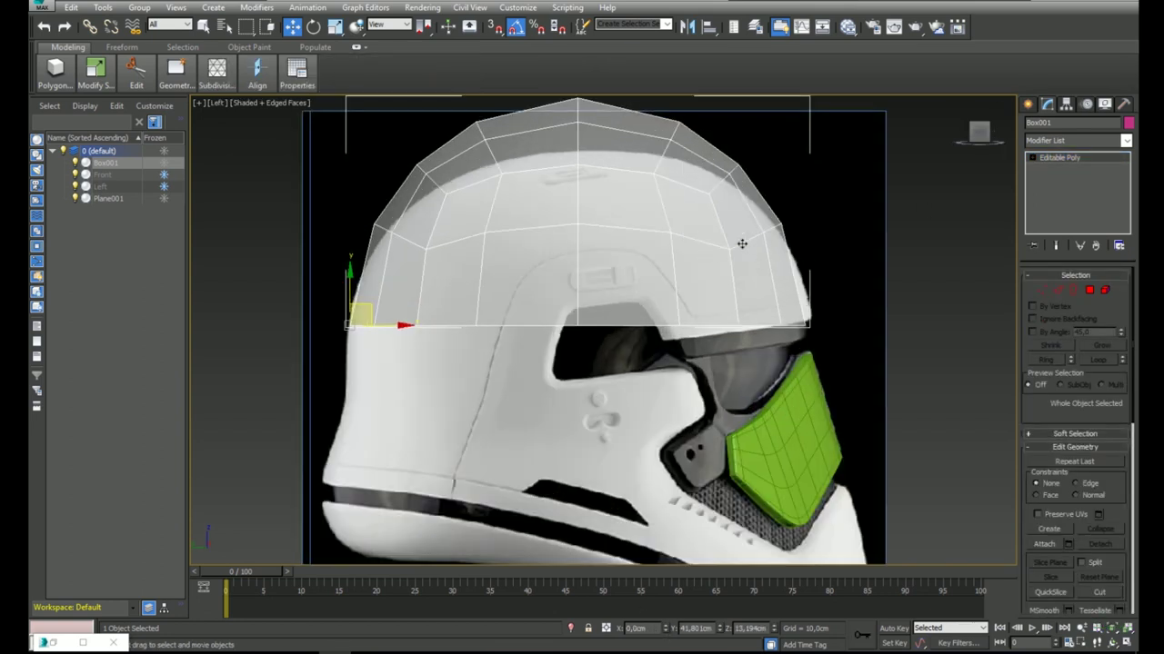
{"action": "middle_click_drag", "start_coordinate": [737, 240], "coordinate": [743, 259]}
{"action": "scroll", "coordinate": [708, 242], "scroll_direction": "down", "scroll_amount": 3}
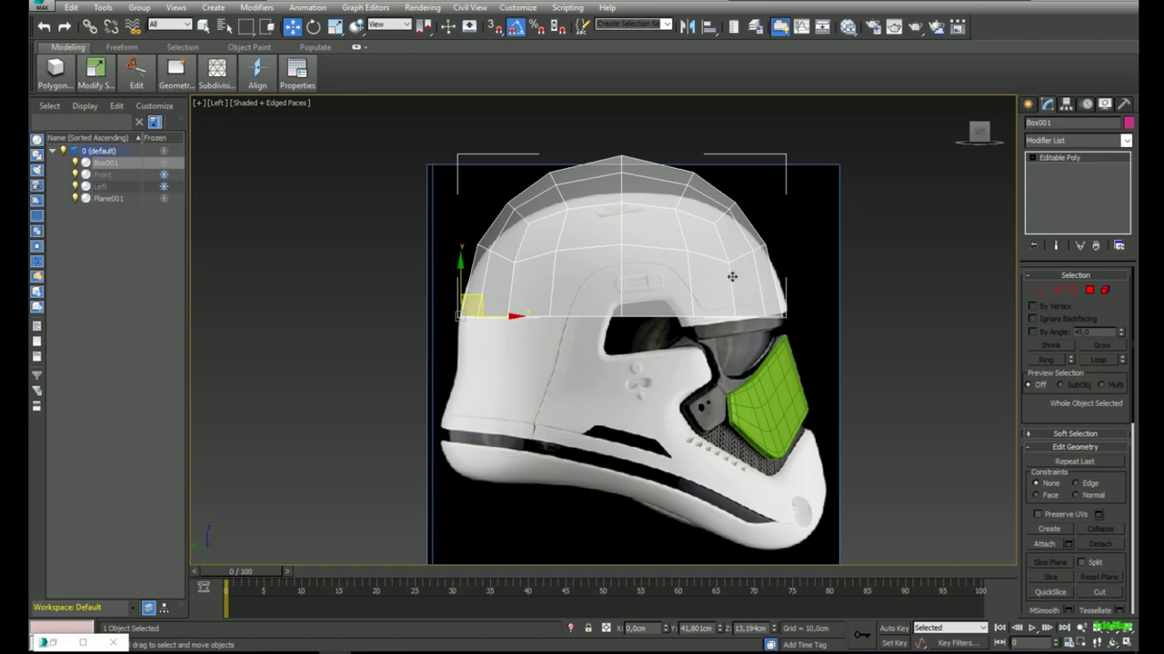
{"action": "scroll", "coordinate": [791, 289], "scroll_direction": "up", "scroll_amount": 2}
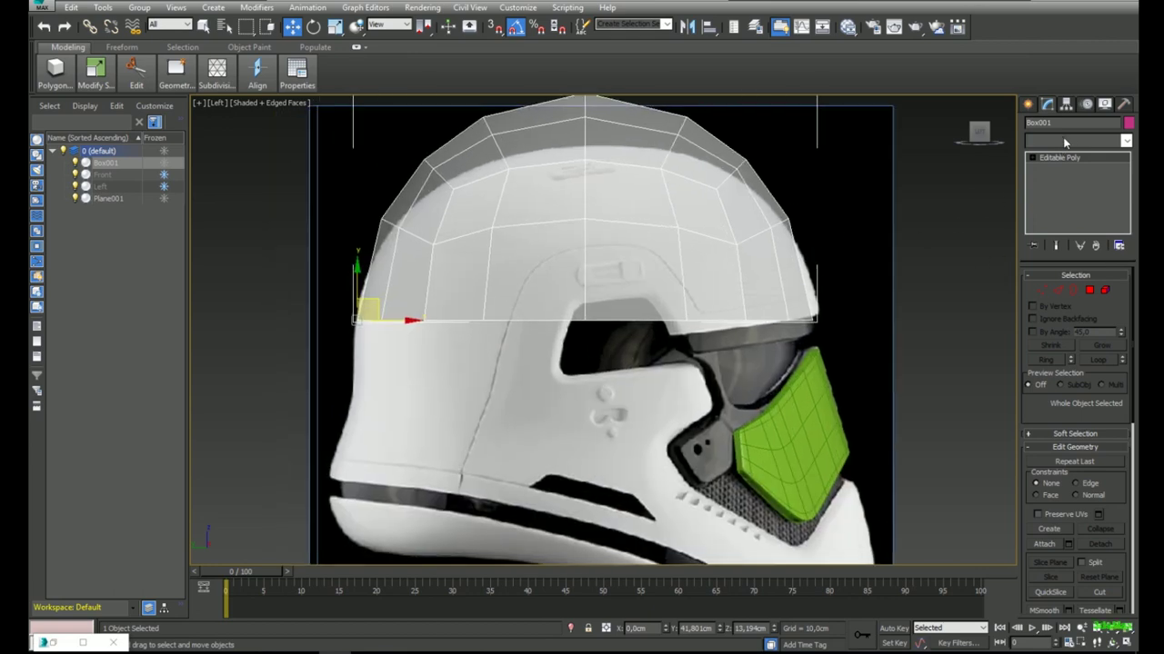
Add an FFD 3x3x3 modifier to the half dome and activate its control points.
{"action": "left_click", "coordinate": [1063, 139]}
{"action": "key", "text": "f"}
{"action": "left_click", "coordinate": [1077, 175]}
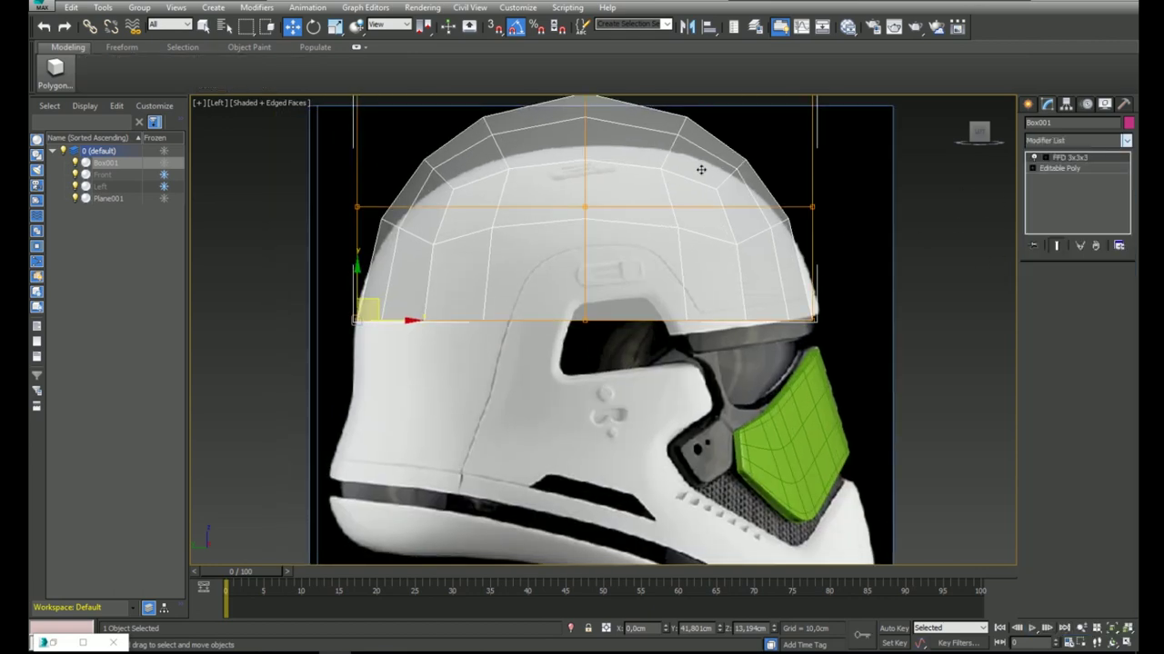
{"action": "middle_click_drag", "start_coordinate": [700, 170], "coordinate": [708, 287]}
{"action": "left_click", "coordinate": [1077, 169]}
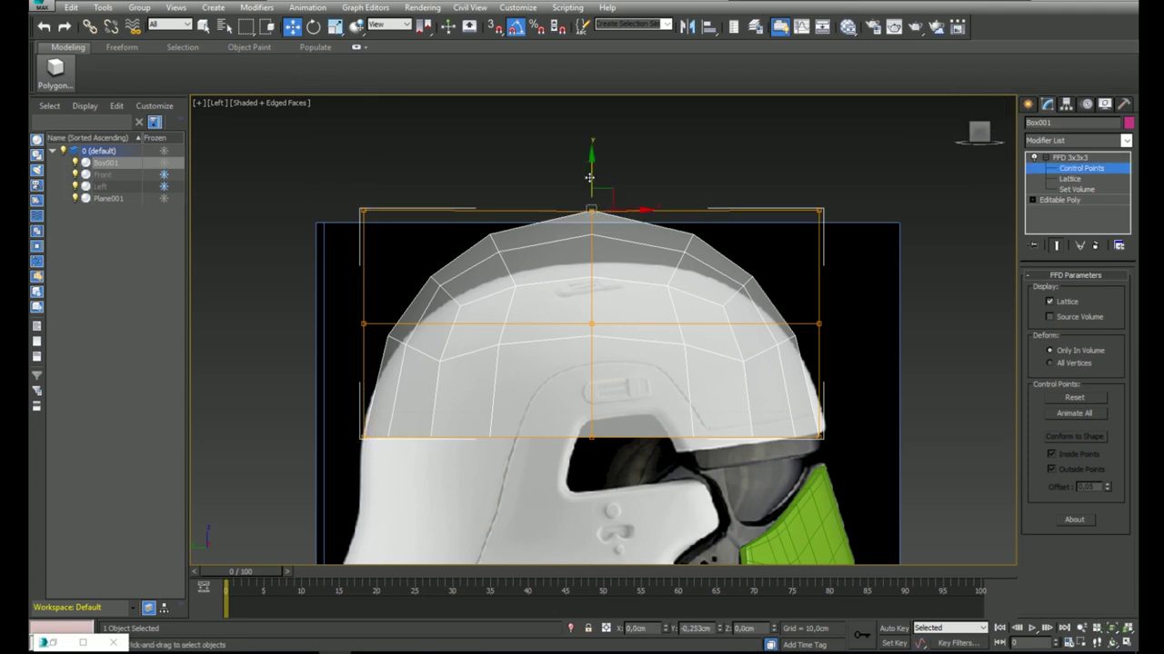
Lower the lattice's upper control points onto the helmet's top outline and shift the front column slightly forward and up.
{"action": "left_click_drag", "start_coordinate": [589, 178], "coordinate": [591, 238]}
{"action": "key", "text": "ctrl+z"}
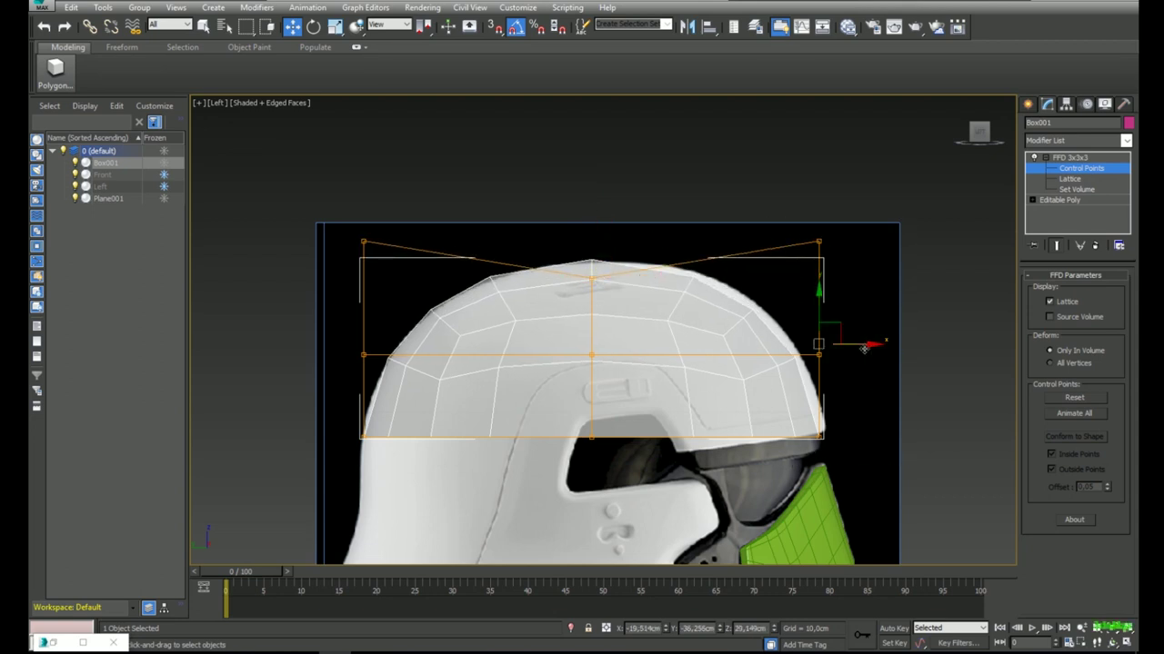
{"action": "left_click_drag", "start_coordinate": [864, 349], "coordinate": [850, 327]}
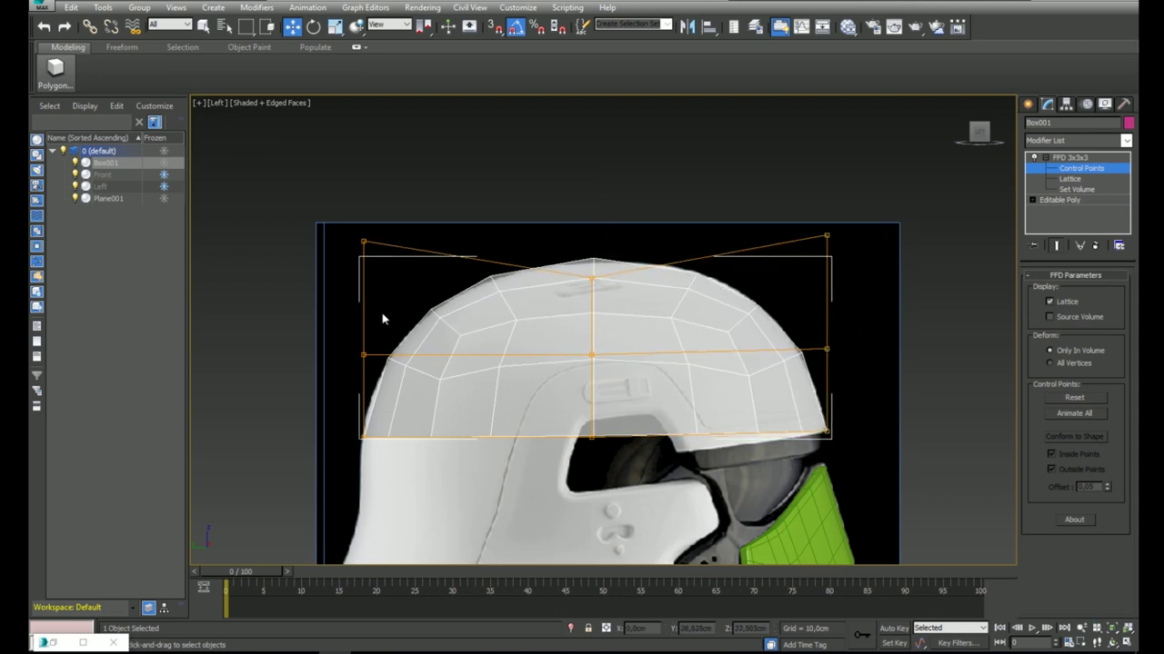
Pull the outer control points inward to the helmet's side in the front view and convert the half dome to an Editable Poly.
{"action": "key", "text": "f"}
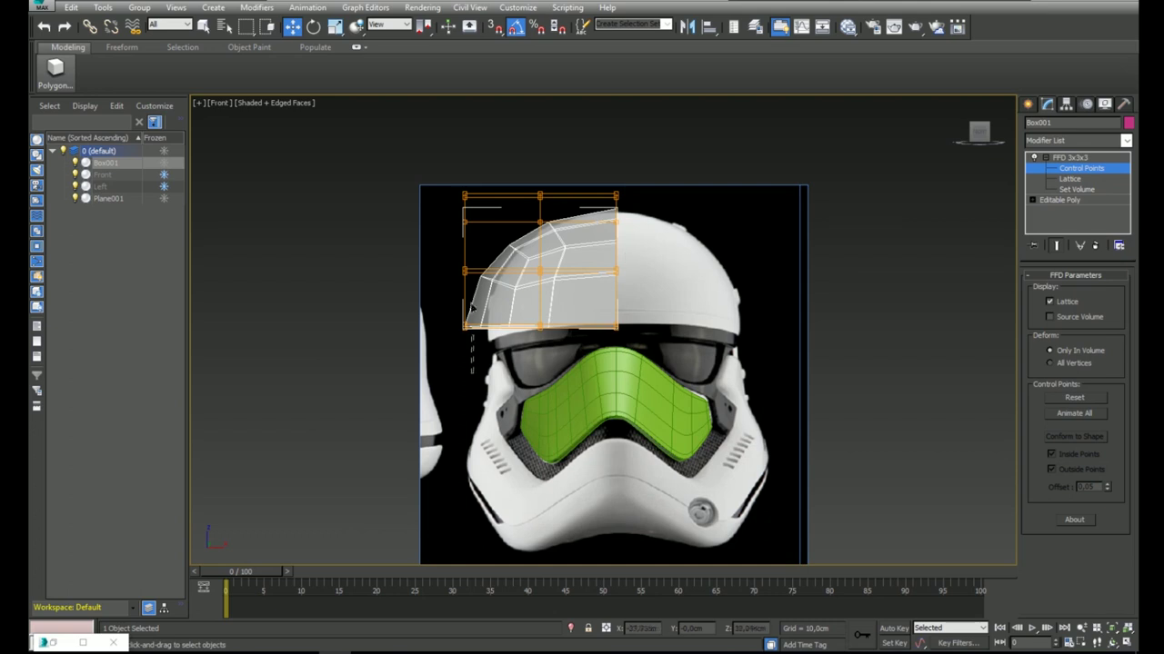
{"action": "left_click_drag", "start_coordinate": [471, 309], "coordinate": [453, 177]}
{"action": "scroll", "coordinate": [500, 256], "scroll_direction": "up", "scroll_amount": 2}
{"action": "left_click_drag", "start_coordinate": [489, 279], "coordinate": [524, 278]}
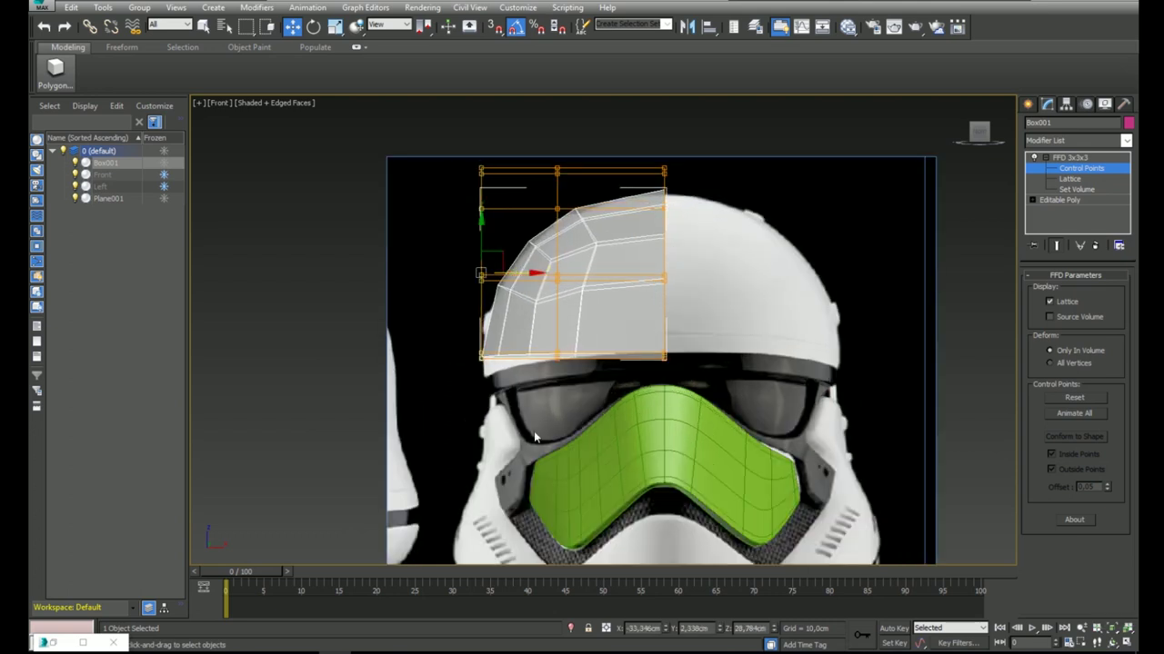
{"action": "right_click", "coordinate": [661, 280]}
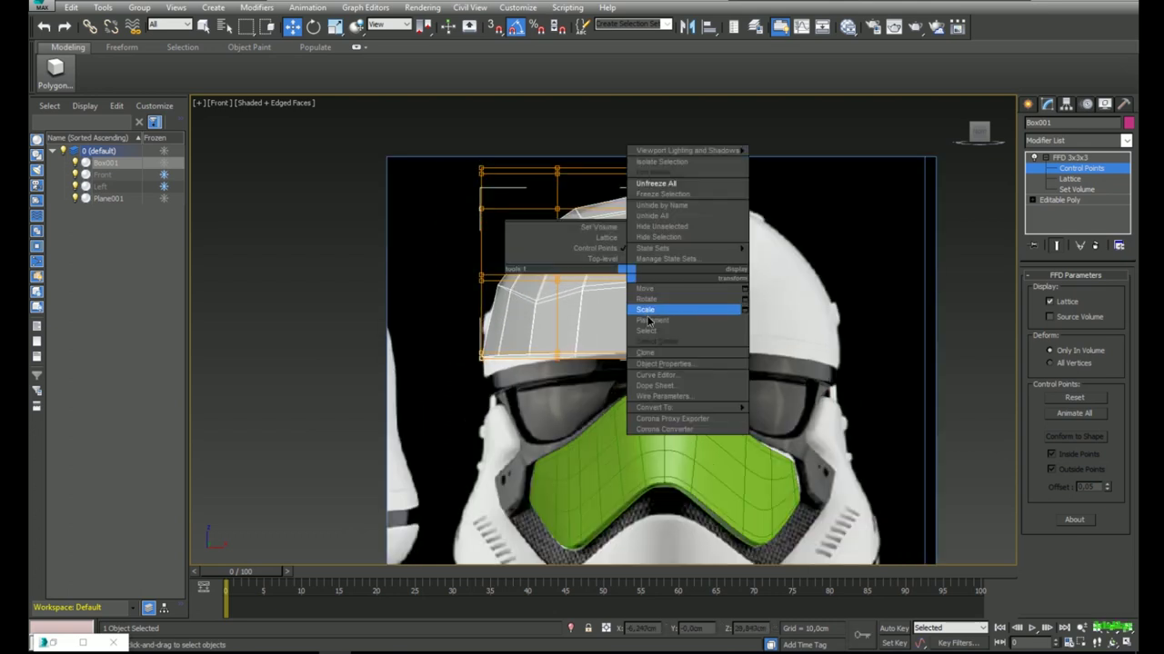
{"action": "mouse_move", "coordinate": [684, 405]}
{"action": "left_click", "coordinate": [800, 415]}
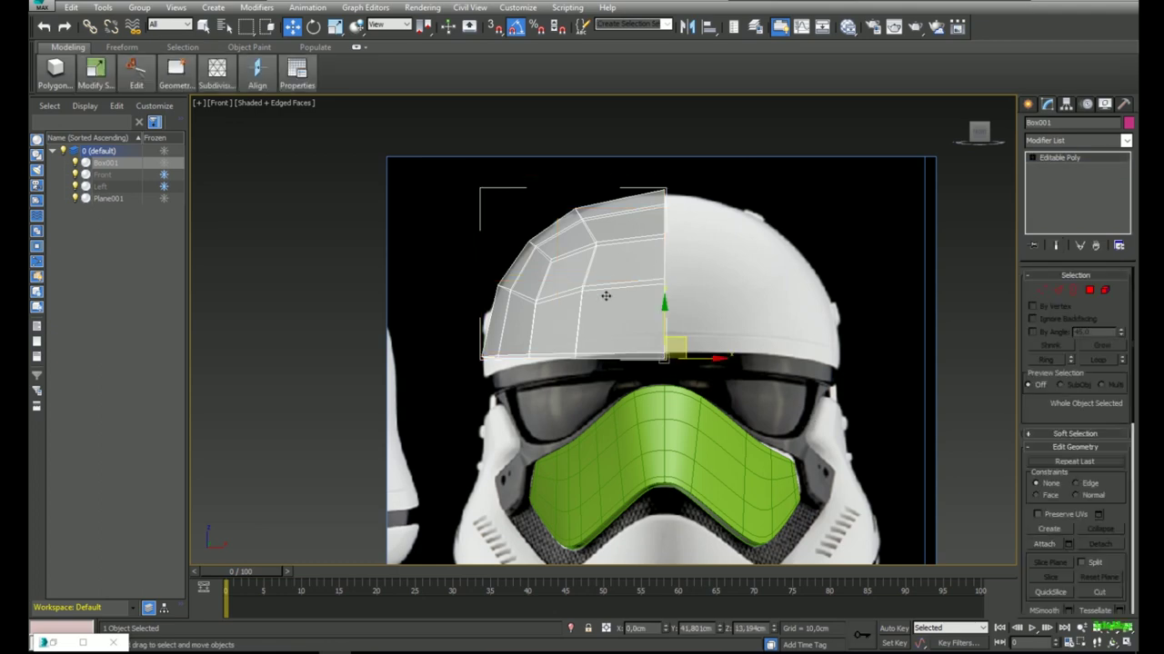
Lower the front vertices of the dome's bottom edge in the left view to follow the upper edge of the visor.
{"action": "key", "text": "alt+x"}
{"action": "key", "text": "alt+x"}
{"action": "middle_click_drag", "start_coordinate": [639, 307], "coordinate": [527, 271]}
{"action": "scroll", "coordinate": [527, 270], "scroll_direction": "up", "scroll_amount": 1}
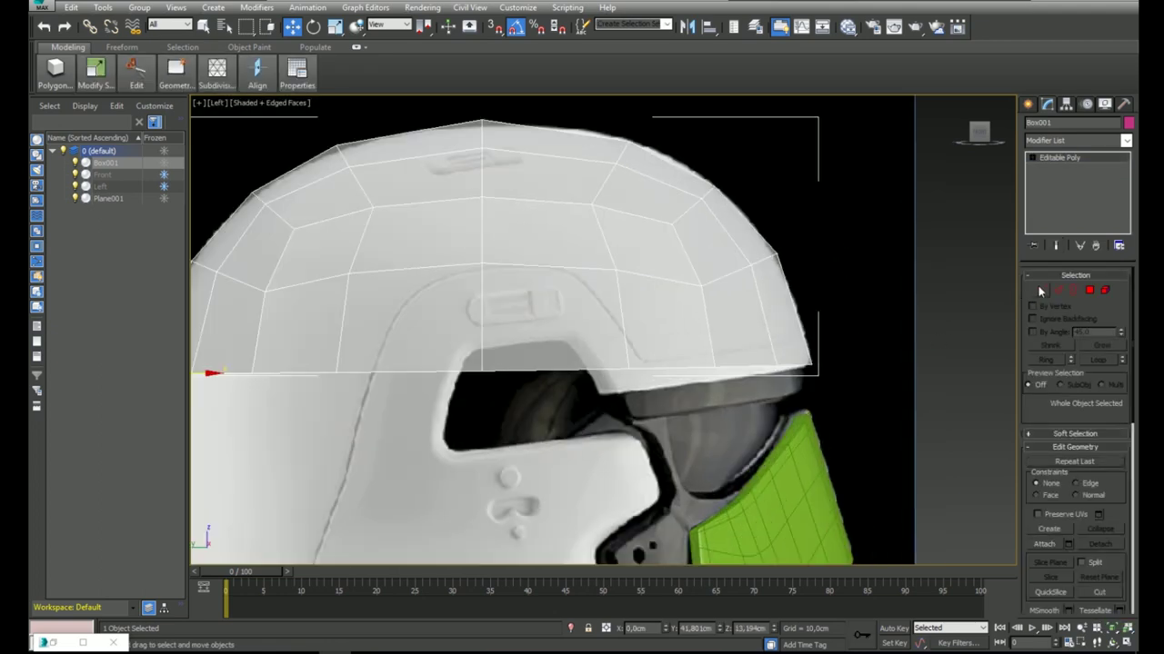
{"action": "left_click", "coordinate": [1042, 290]}
{"action": "scroll", "coordinate": [769, 298], "scroll_direction": "down", "scroll_amount": 1}
{"action": "scroll", "coordinate": [791, 346], "scroll_direction": "up", "scroll_amount": 1}
{"action": "left_click", "coordinate": [790, 344]}
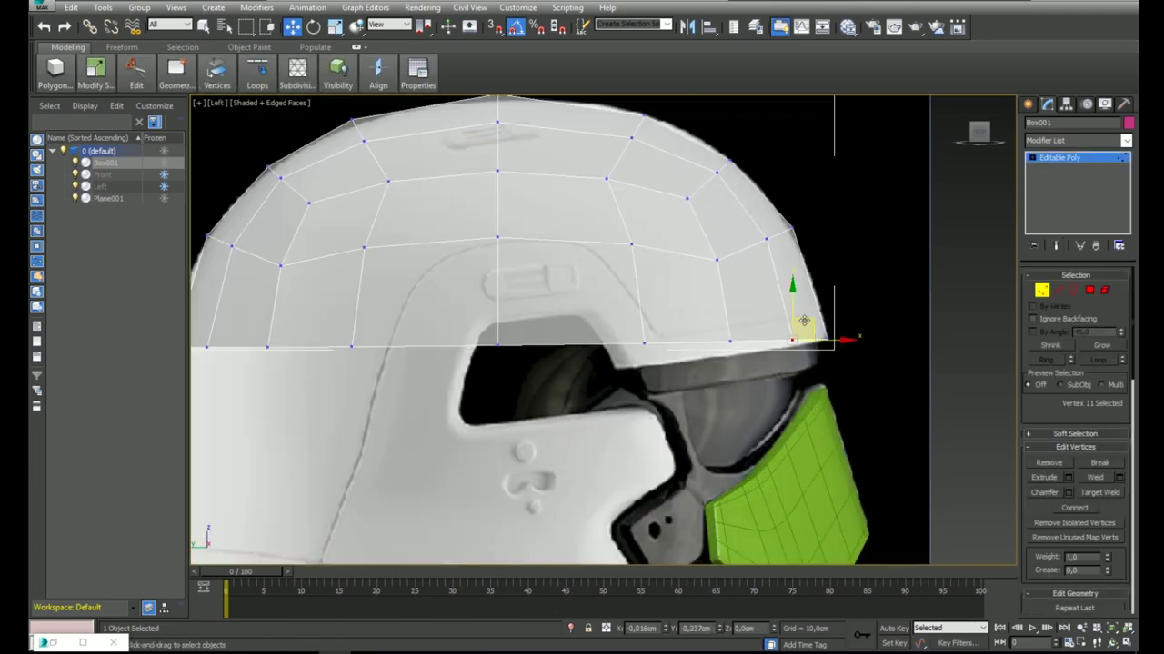
{"action": "left_click", "coordinate": [730, 342]}
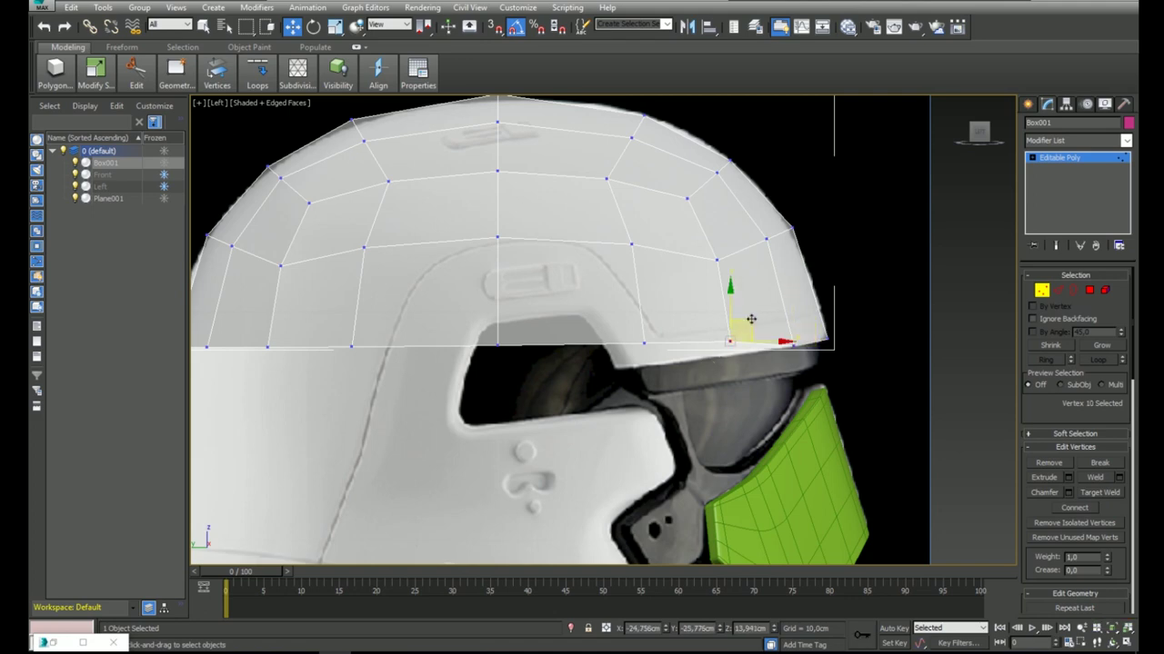
{"action": "left_click_drag", "start_coordinate": [751, 322], "coordinate": [755, 335]}
{"action": "left_click", "coordinate": [644, 343]}
{"action": "left_click_drag", "start_coordinate": [665, 332], "coordinate": [670, 354]}
Try to shift the middle vertices of the dome's bottom edge forward.
{"action": "middle_click_drag", "start_coordinate": [437, 368], "coordinate": [706, 329]}
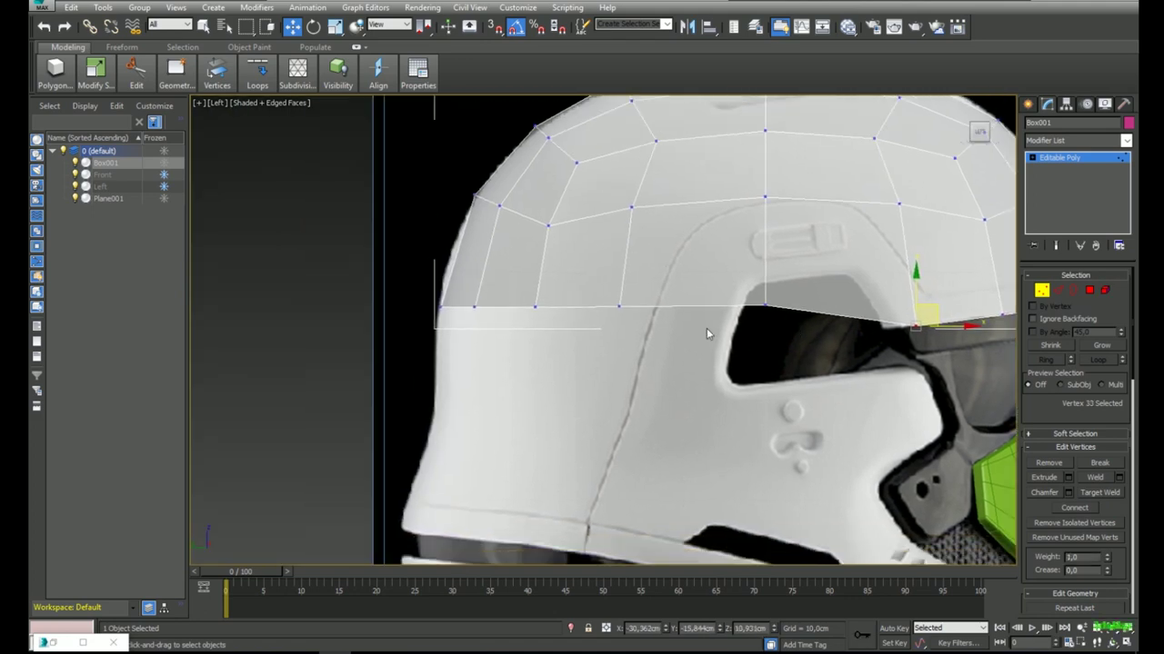
{"action": "scroll", "coordinate": [707, 328], "scroll_direction": "down", "scroll_amount": 1}
{"action": "middle_click_drag", "start_coordinate": [985, 279], "coordinate": [865, 291]}
{"action": "scroll", "coordinate": [531, 325], "scroll_direction": "up", "scroll_amount": 1}
{"action": "middle_click_drag", "start_coordinate": [655, 268], "coordinate": [570, 293]}
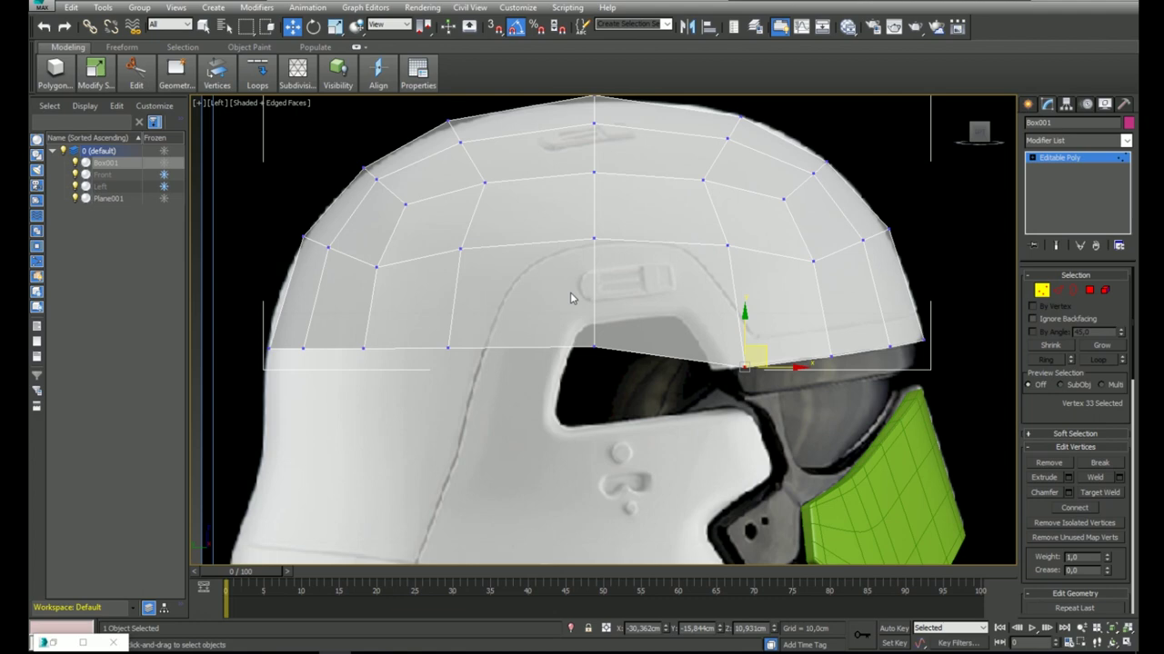
{"action": "left_click", "coordinate": [593, 347]}
{"action": "left_click_drag", "start_coordinate": [633, 291], "coordinate": [654, 291]}
{"action": "left_click", "coordinate": [615, 347]}
{"action": "key", "text": "ctrl+z"}
{"action": "key", "text": "ctrl+z"}
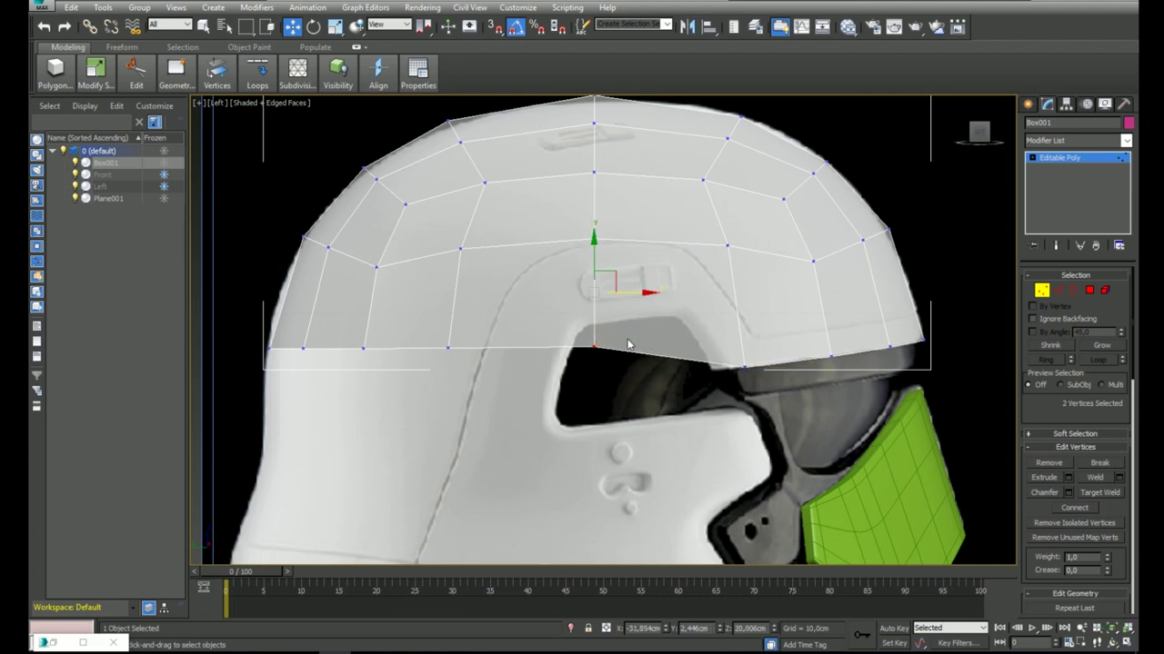
Move the bottom-edge vertex at the visor's rear corner forward and lower the edge's middle vertex into the side opening.
{"action": "left_click", "coordinate": [765, 361]}
{"action": "left_click", "coordinate": [744, 368]}
{"action": "left_click_drag", "start_coordinate": [764, 358], "coordinate": [788, 353]}
{"action": "left_click", "coordinate": [593, 348]}
{"action": "left_click_drag", "start_coordinate": [614, 329], "coordinate": [609, 362]}
{"action": "left_click", "coordinate": [516, 326]}
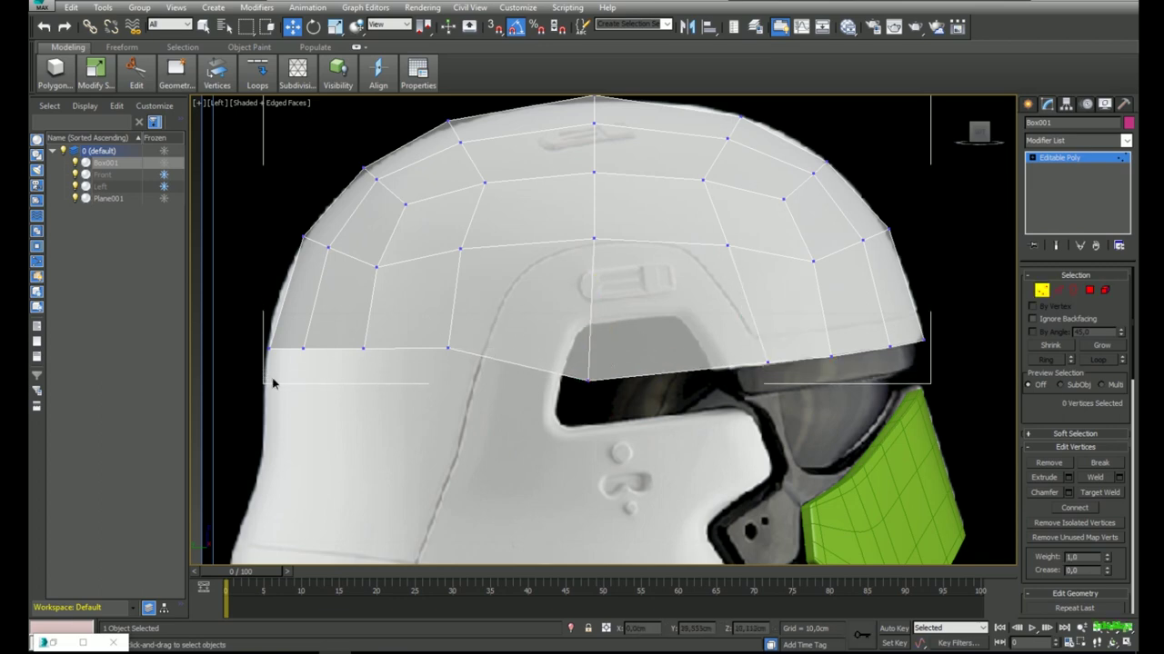
Lower the rear vertices of the dome's bottom edge to the height of its middle vertex.
{"action": "left_click_drag", "start_coordinate": [272, 380], "coordinate": [257, 387]}
{"action": "left_click_drag", "start_coordinate": [365, 328], "coordinate": [361, 360]}
{"action": "left_click", "coordinate": [423, 271]}
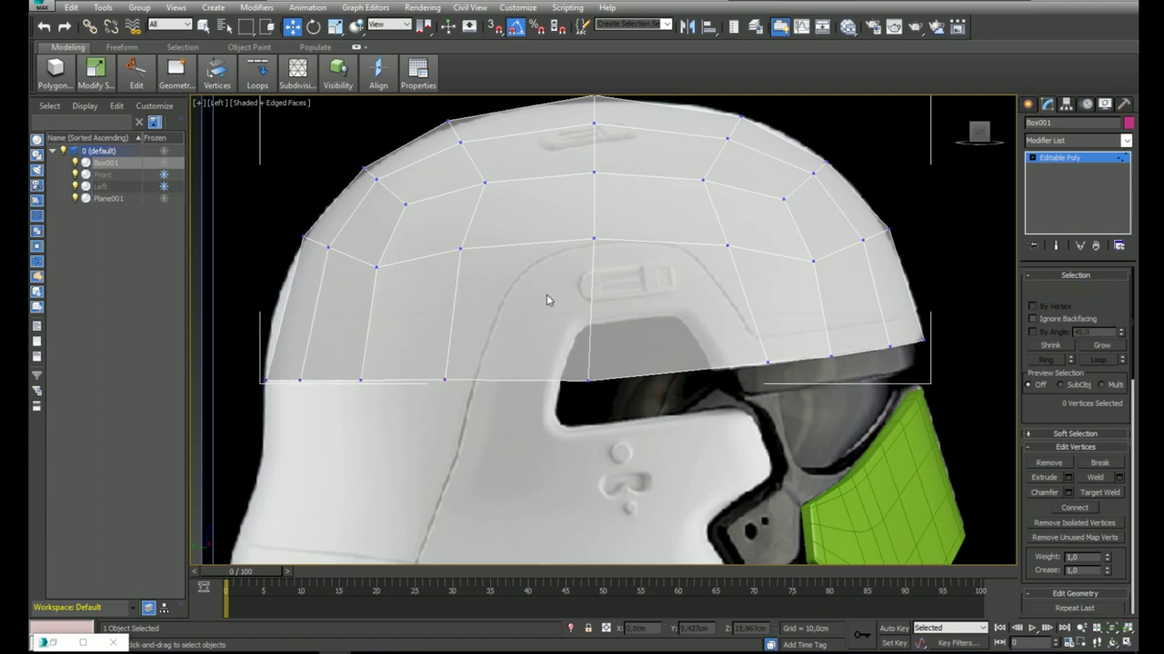
Move the dome's outer side vertices in the front view to match the helmet's silhouette.
{"action": "key", "text": "f"}
{"action": "scroll", "coordinate": [511, 269], "scroll_direction": "up", "scroll_amount": 3}
{"action": "left_click_drag", "start_coordinate": [455, 301], "coordinate": [527, 250]}
{"action": "left_click_drag", "start_coordinate": [528, 252], "coordinate": [516, 276]}
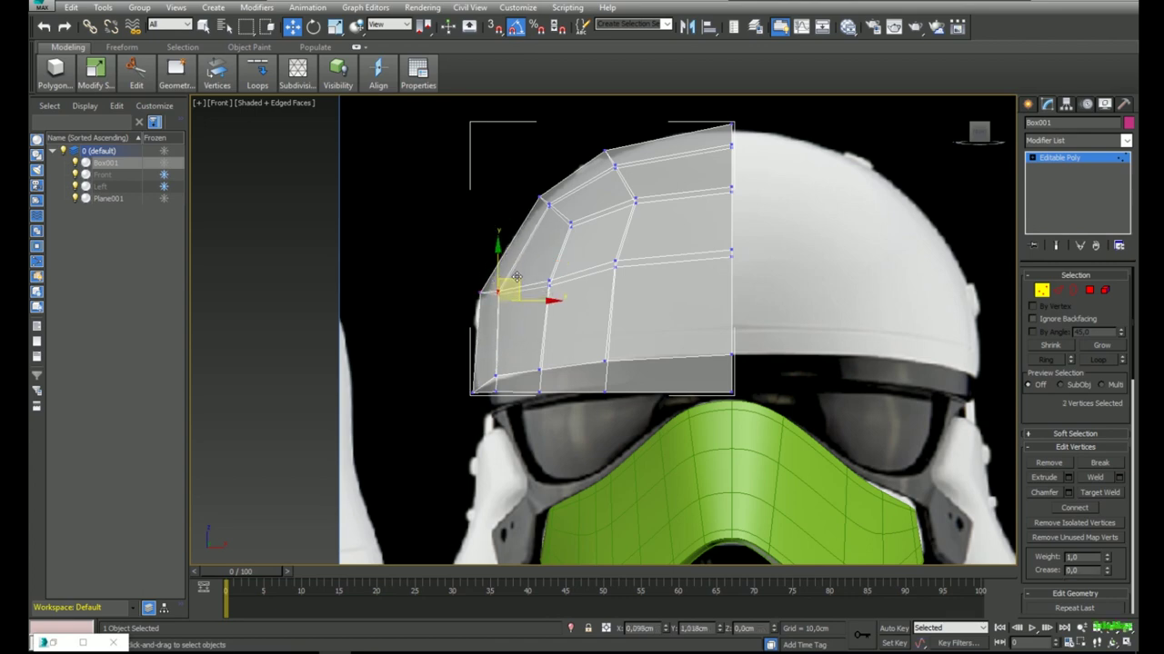
{"action": "left_click", "coordinate": [573, 263]}
Leave vertex editing and mirror the half dome with a Symmetry modifier on the X axis with Flip enabled.
{"action": "middle_click_drag", "start_coordinate": [704, 255], "coordinate": [660, 235]}
{"action": "middle_click_drag", "start_coordinate": [910, 175], "coordinate": [818, 191]}
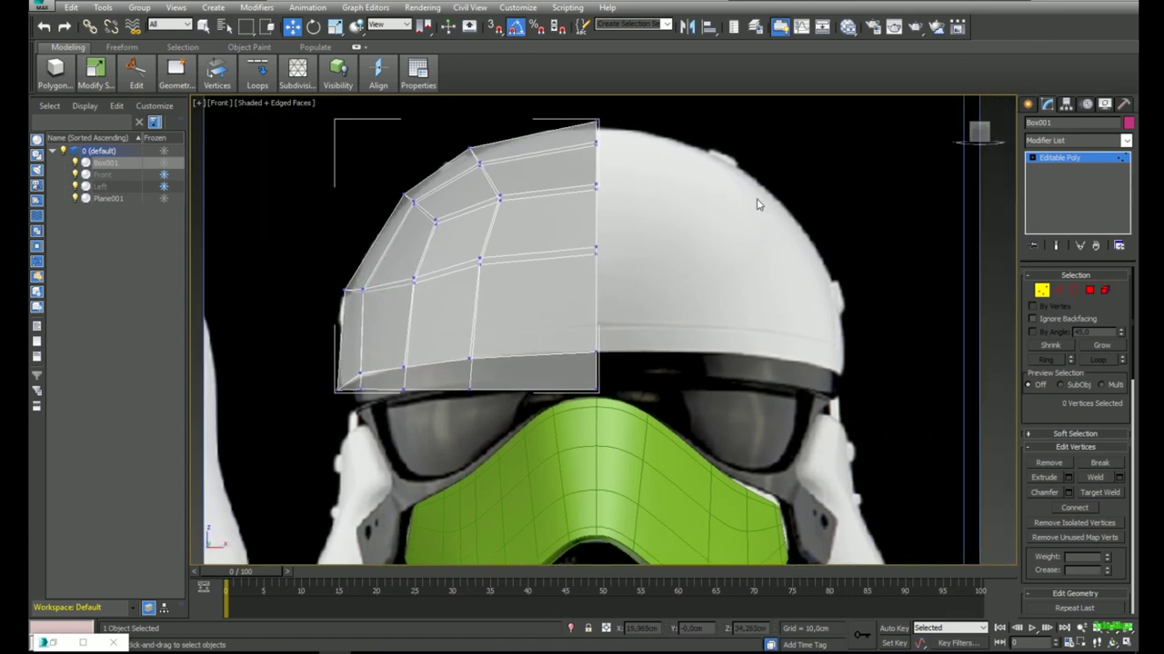
{"action": "key", "text": "1"}
{"action": "left_click", "coordinate": [1051, 142]}
{"action": "key", "text": "s"}
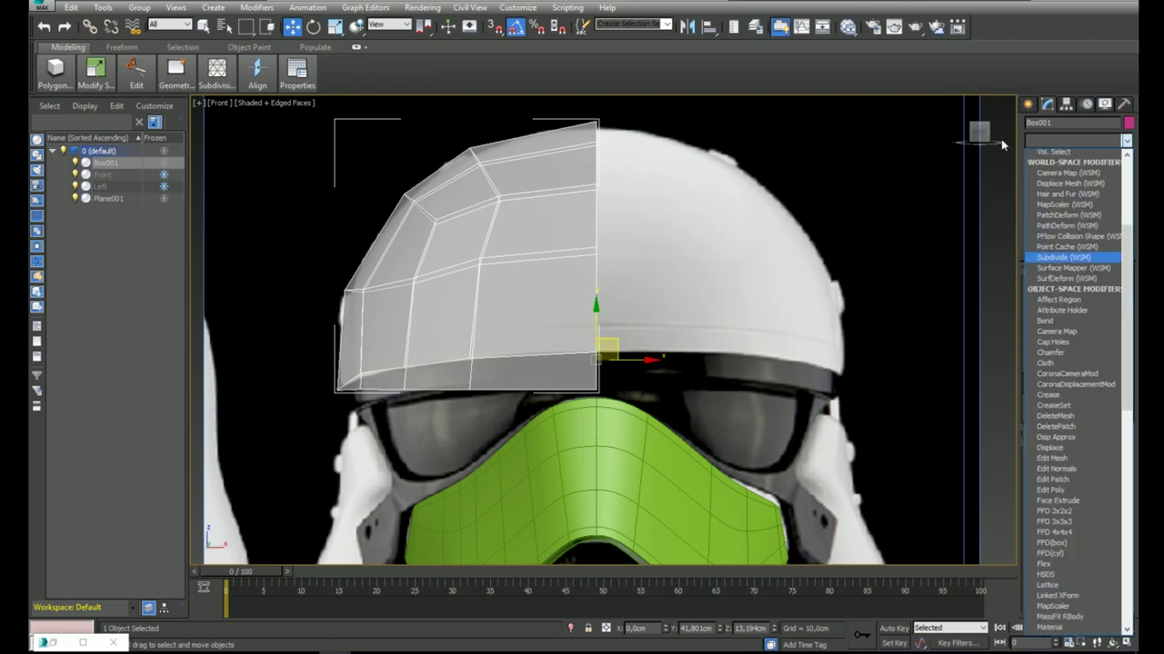
{"action": "key", "text": "y"}
{"action": "key", "text": "Return"}
{"action": "left_click", "coordinate": [1050, 314]}
{"action": "scroll", "coordinate": [646, 254], "scroll_direction": "down", "scroll_amount": 4}
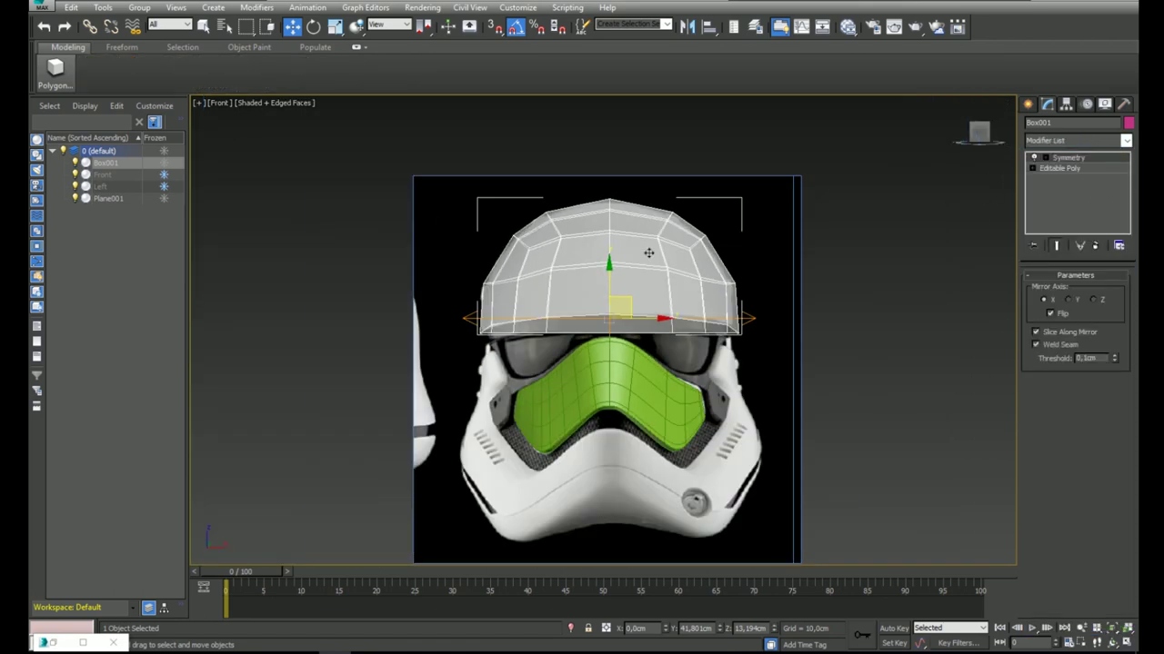
Turn off the dome's see-through display and compare the solid shape with the left blueprint.
{"action": "key", "text": "F3"}
{"action": "key", "text": "F3"}
{"action": "key", "text": "alt+x"}
{"action": "key", "text": "l"}
{"action": "scroll", "coordinate": [650, 254], "scroll_direction": "up", "scroll_amount": 4}
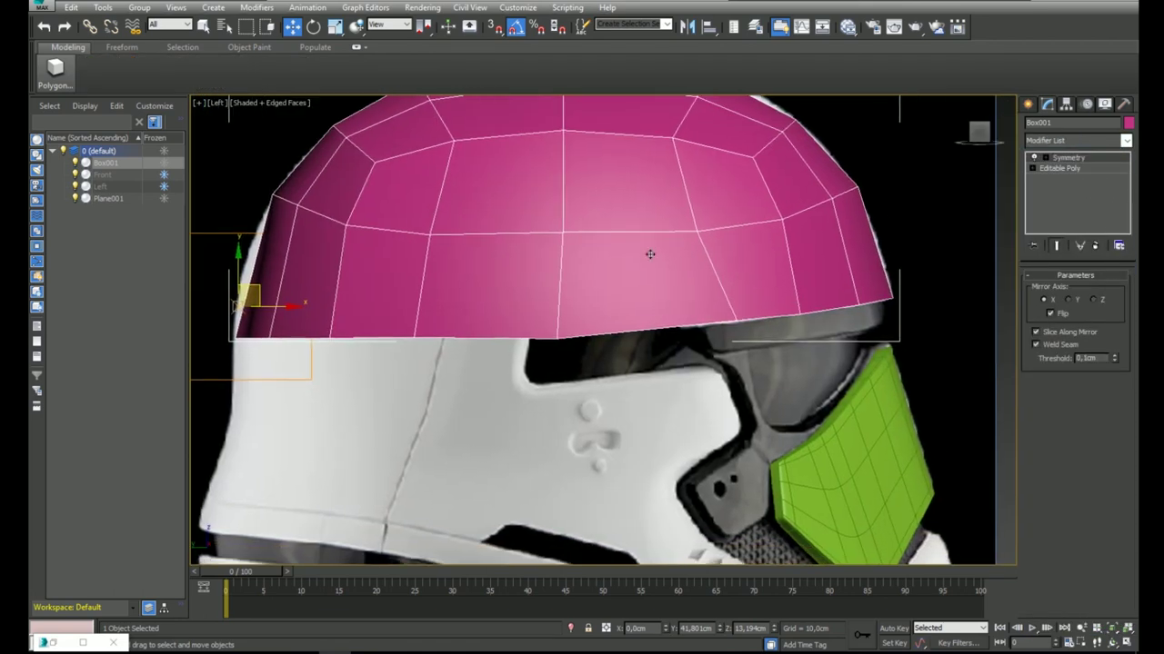
{"action": "scroll", "coordinate": [650, 255], "scroll_direction": "down", "scroll_amount": 2}
{"action": "middle_click_drag", "start_coordinate": [650, 255], "coordinate": [607, 300]}
Add a TurboSmooth modifier with 2 iterations and Isoline Display enabled to the dome.
{"action": "left_click", "coordinate": [1062, 144]}
{"action": "type", "text": "tu"}
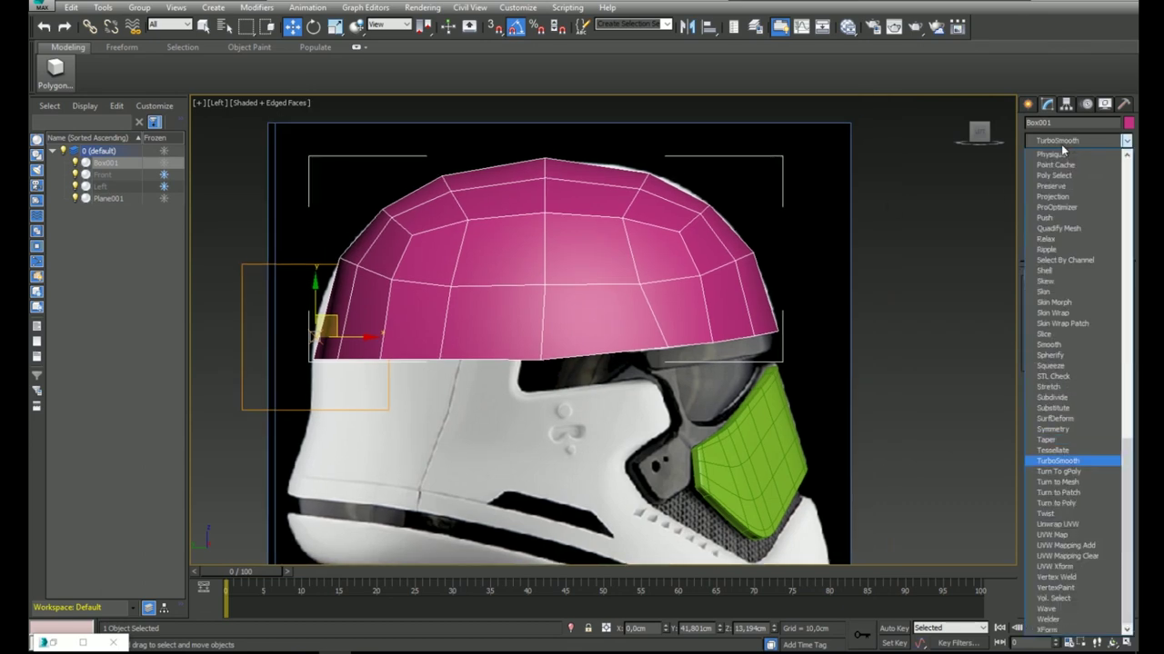
{"action": "key", "text": "Return"}
{"action": "left_click", "coordinate": [1117, 295]}
{"action": "key", "text": "F4"}
{"action": "middle_click_drag", "start_coordinate": [714, 245], "coordinate": [794, 260]}
{"action": "left_click", "coordinate": [1042, 331]}
{"action": "key", "text": "F4"}
{"action": "scroll", "coordinate": [846, 218], "scroll_direction": "down", "scroll_amount": 2}
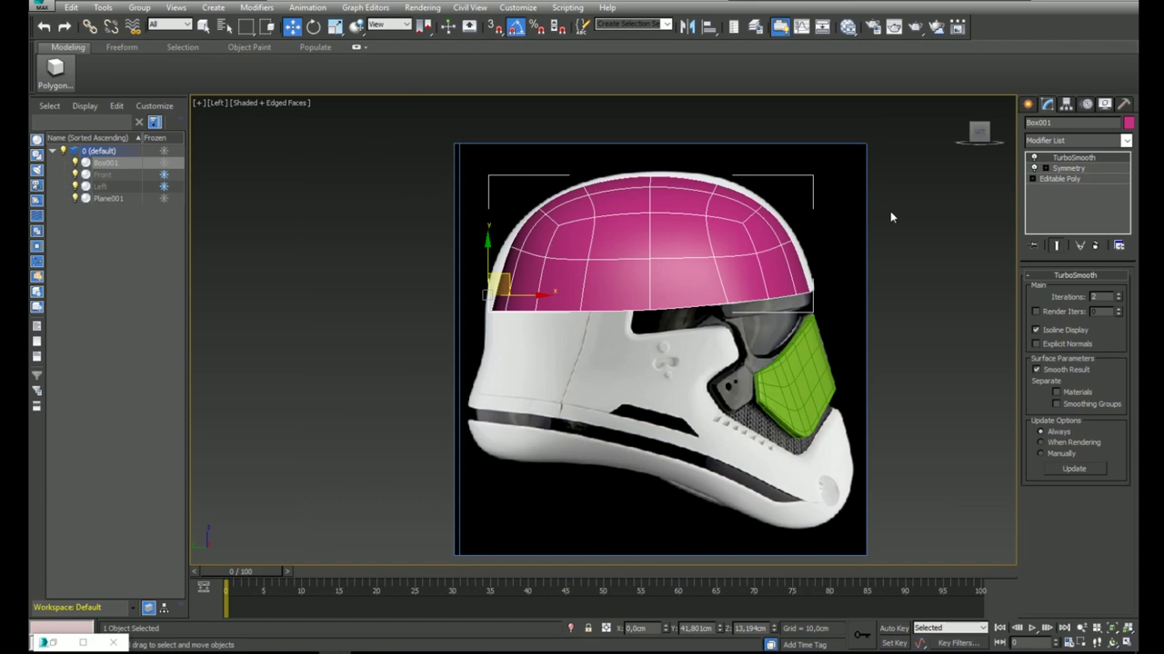
Return to vertex editing at the Editable Poly level with the smoothed end result shown.
{"action": "left_click", "coordinate": [1059, 180]}
{"action": "left_click", "coordinate": [1057, 247]}
{"action": "key", "text": "1"}
{"action": "middle_click_drag", "start_coordinate": [806, 279], "coordinate": [815, 304]}
{"action": "scroll", "coordinate": [815, 304], "scroll_direction": "up", "scroll_amount": 2}
{"action": "left_click", "coordinate": [1058, 247]}
{"action": "key", "text": "F3"}
{"action": "key", "text": "F3"}
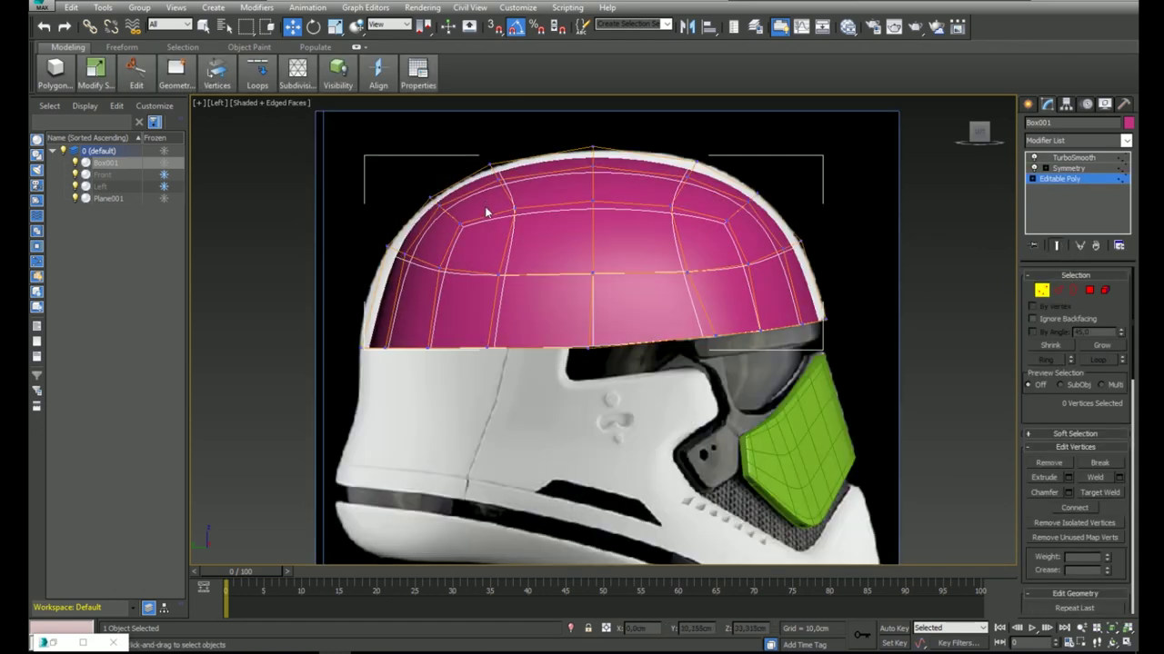
{"action": "middle_click_drag", "start_coordinate": [847, 223], "coordinate": [863, 260]}
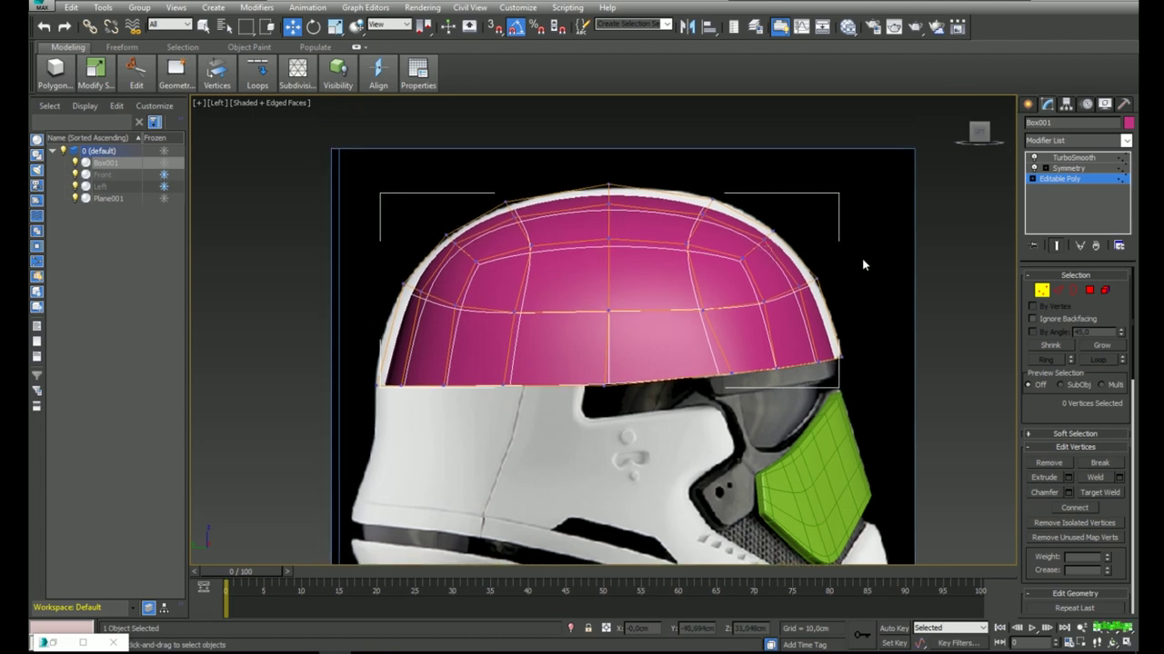
Leave vertex editing, insert an FFD 3x3x3 modifier between the Editable Poly and Symmetry, and activate its control points.
{"action": "left_click", "coordinate": [1083, 143]}
{"action": "key", "text": "f"}
{"action": "left_click", "coordinate": [1074, 176]}
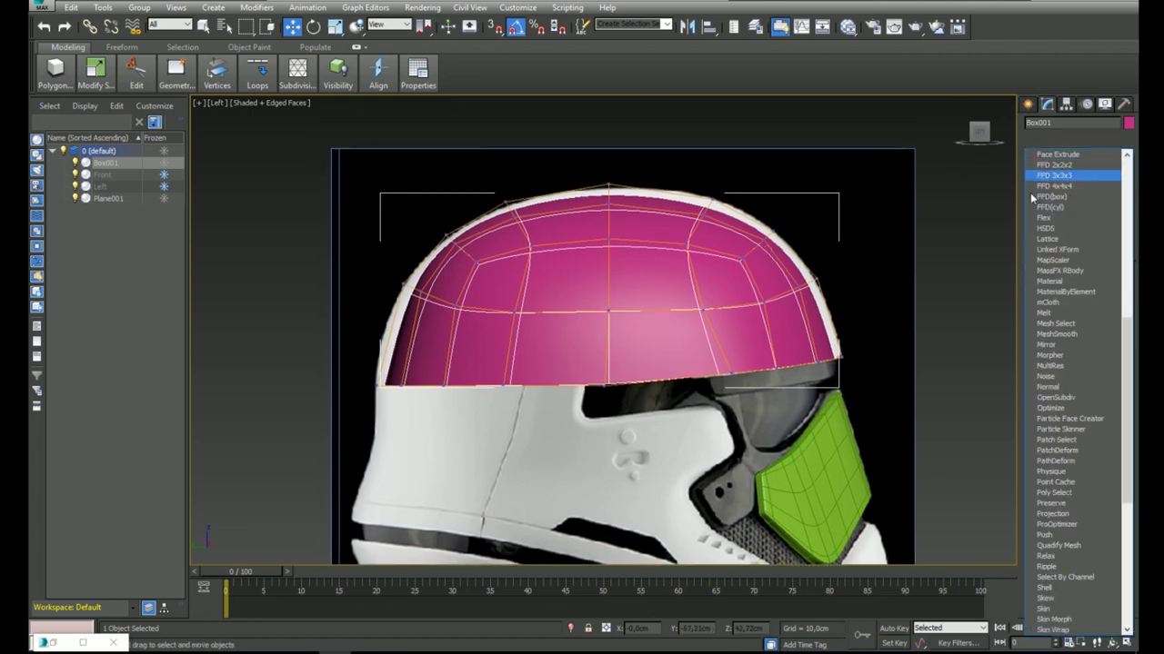
{"action": "left_click", "coordinate": [1082, 190]}
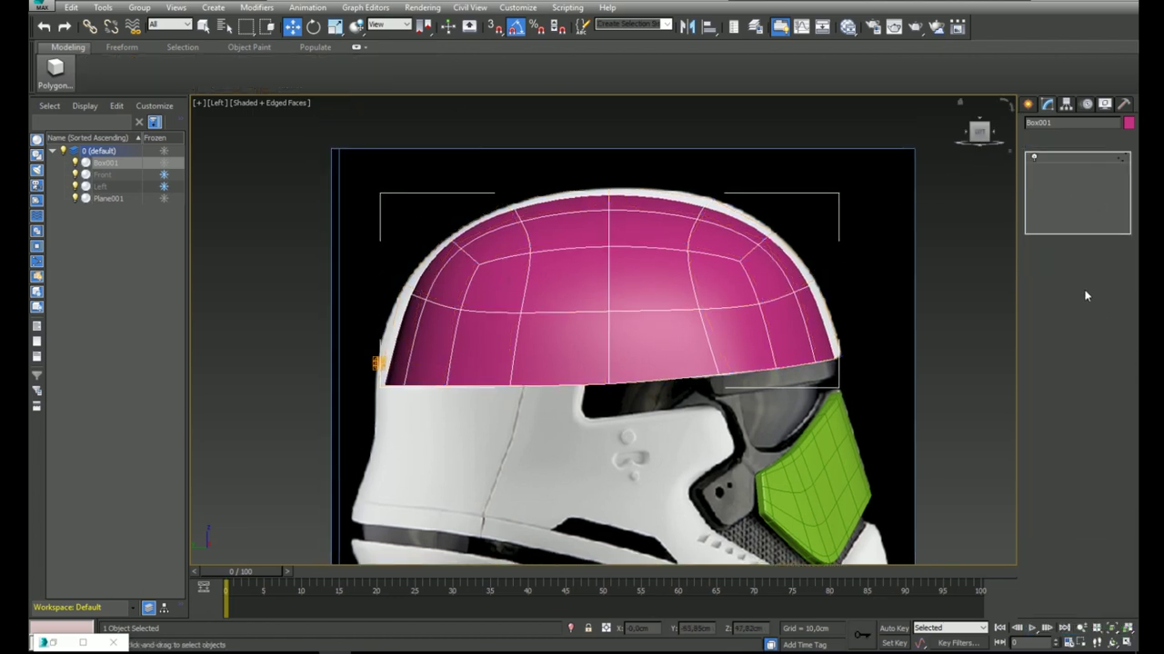
{"action": "left_click", "coordinate": [1044, 291]}
{"action": "left_click", "coordinate": [1080, 180]}
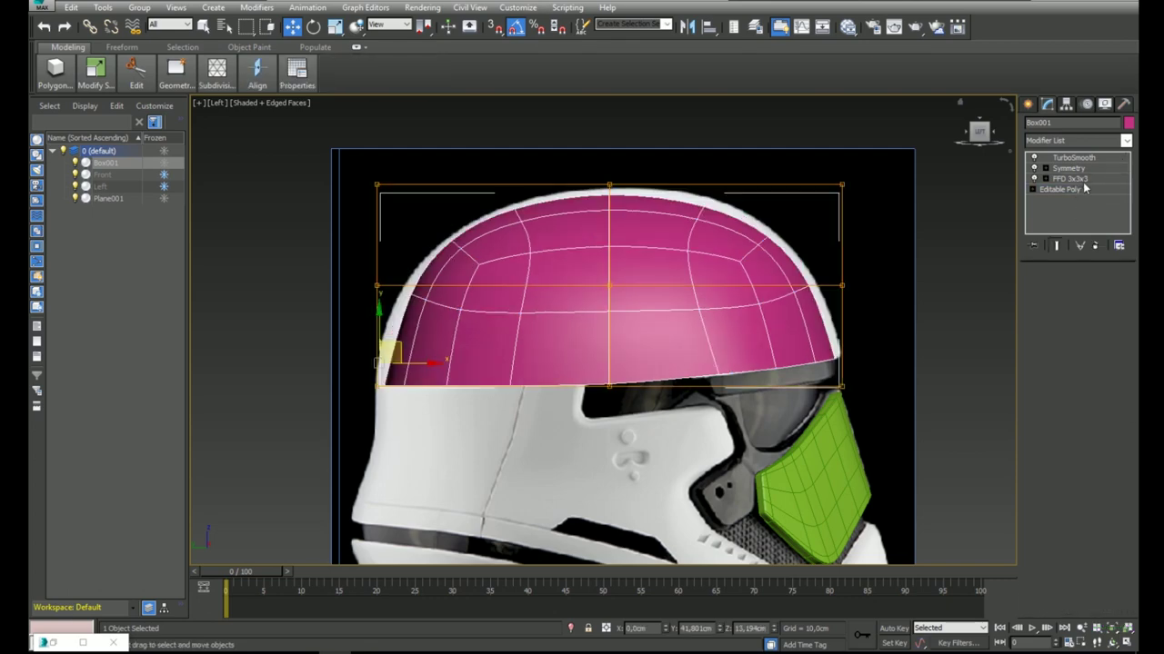
{"action": "left_click", "coordinate": [1046, 179]}
{"action": "left_click", "coordinate": [1080, 189]}
Move the lattice's rear control points backward and its front ones forward to widen the smoothed dome to the helmet's outline.
{"action": "left_click_drag", "start_coordinate": [432, 151], "coordinate": [351, 397]}
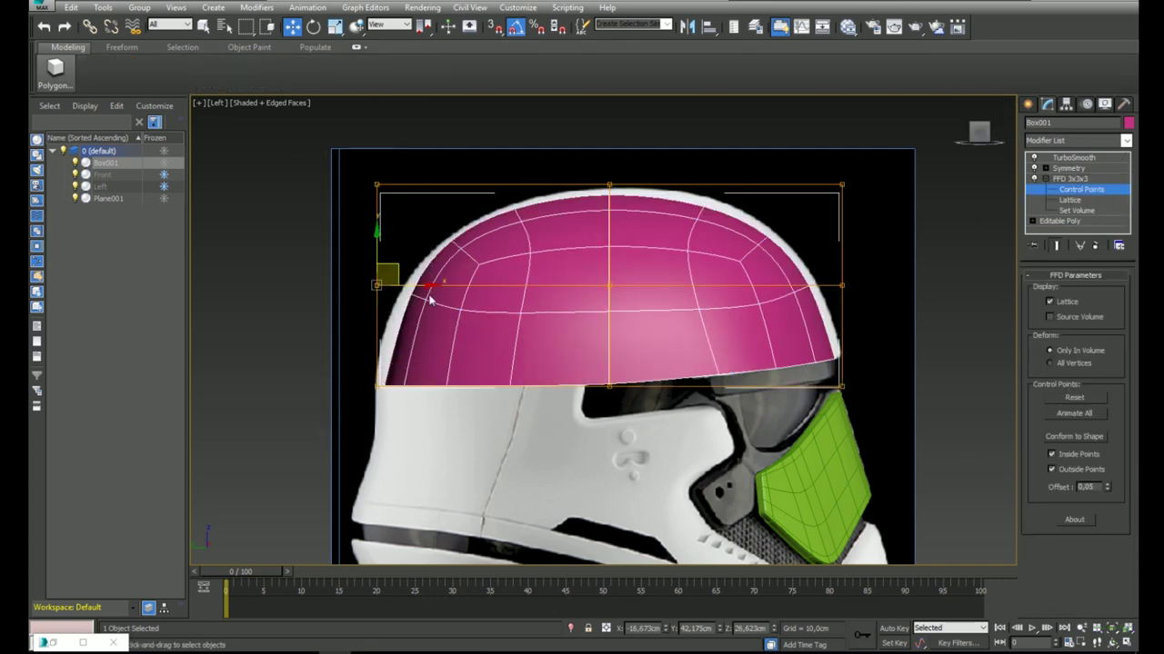
{"action": "left_click_drag", "start_coordinate": [426, 287], "coordinate": [415, 286]}
{"action": "left_click_drag", "start_coordinate": [857, 156], "coordinate": [812, 405]}
{"action": "left_click_drag", "start_coordinate": [882, 285], "coordinate": [892, 285]}
Raise the lattice's upper middle and upper front control points to fit the helmet's top outline.
{"action": "left_click_drag", "start_coordinate": [674, 151], "coordinate": [519, 236]}
{"action": "left_click_drag", "start_coordinate": [882, 148], "coordinate": [329, 302]}
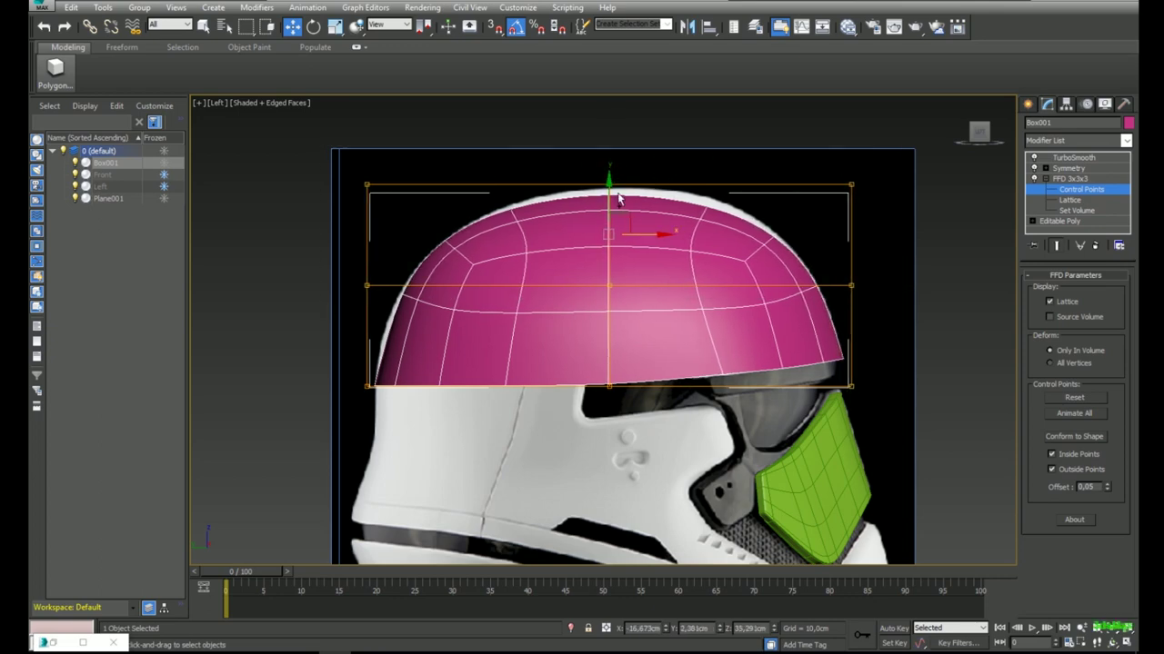
{"action": "left_click_drag", "start_coordinate": [884, 161], "coordinate": [548, 221]}
{"action": "left_click_drag", "start_coordinate": [729, 149], "coordinate": [729, 135]}
Move the rear middle control points down and outward, make the dome see-through, and leave control point editing.
{"action": "left_click_drag", "start_coordinate": [339, 258], "coordinate": [344, 284]}
{"action": "left_click_drag", "start_coordinate": [404, 309], "coordinate": [395, 307]}
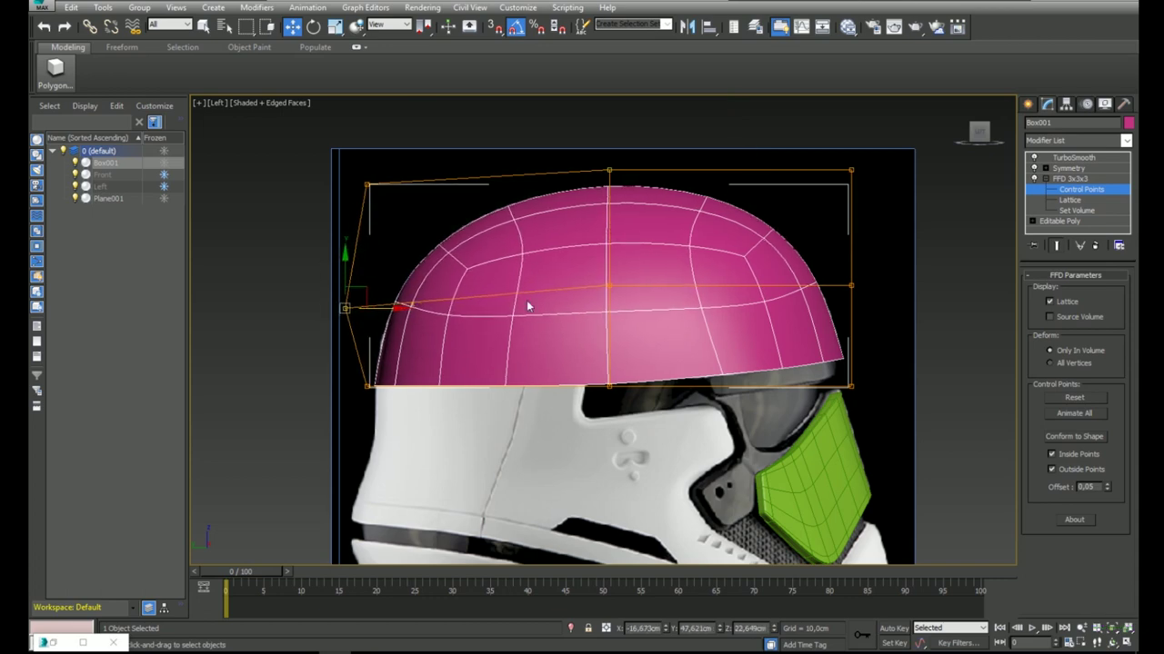
{"action": "middle_click_drag", "start_coordinate": [640, 311], "coordinate": [631, 294]}
{"action": "key", "text": "alt+x"}
{"action": "middle_click_drag", "start_coordinate": [718, 287], "coordinate": [694, 269]}
{"action": "left_click", "coordinate": [1065, 178]}
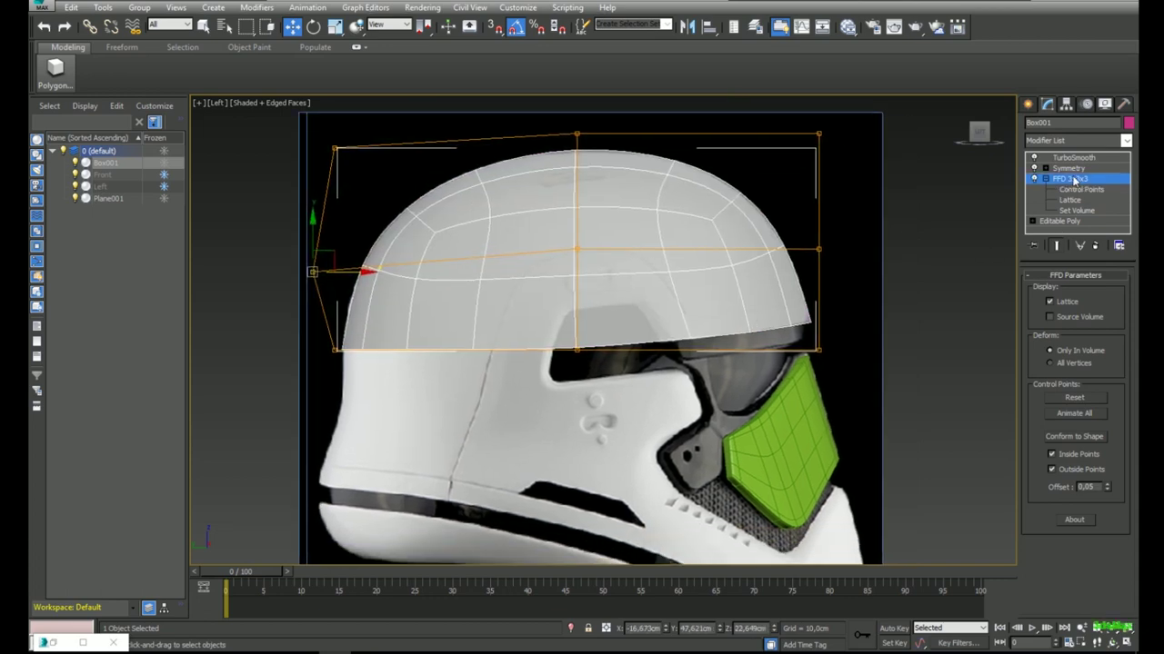
Collapse the FFD 3x3x3 modifier into the Editable Poly, keeping Symmetry and TurboSmooth above it.
{"action": "left_click", "coordinate": [1064, 178]}
{"action": "left_click", "coordinate": [1046, 181]}
{"action": "left_click", "coordinate": [1046, 180]}
{"action": "right_click", "coordinate": [1059, 179]}
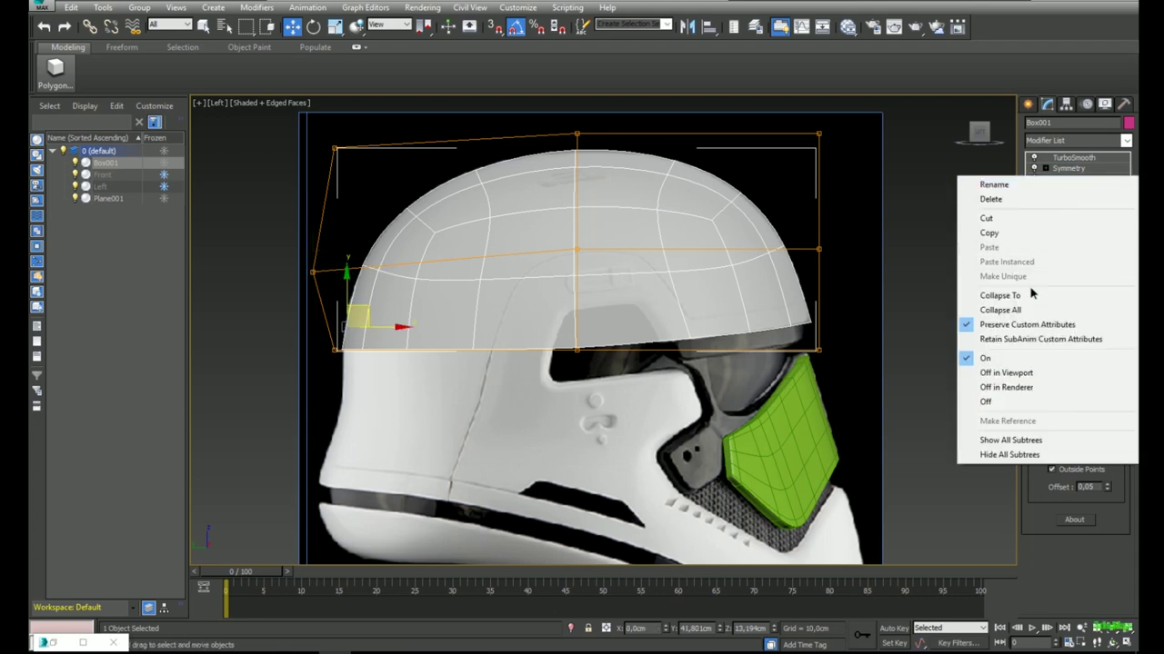
{"action": "left_click", "coordinate": [1038, 294]}
{"action": "left_click", "coordinate": [653, 378]}
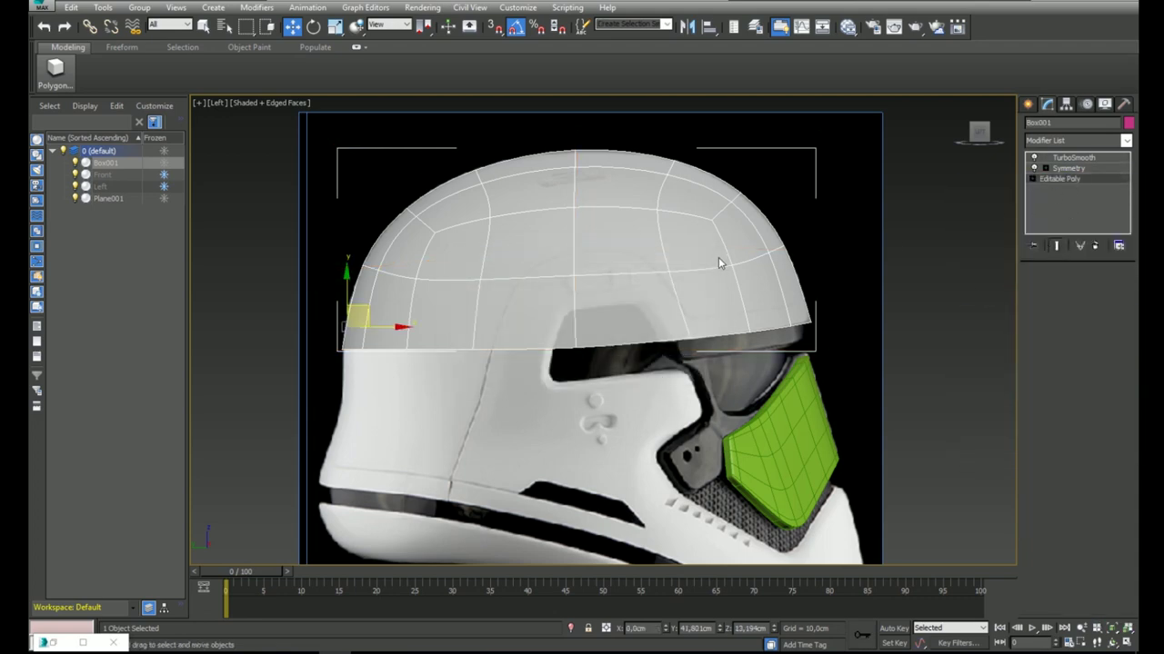
In vertex editing, move the lower vertices behind and above the eye opening forward, shifting the central bottom-edge vertex furthest.
{"action": "middle_click_drag", "start_coordinate": [724, 252], "coordinate": [722, 238]}
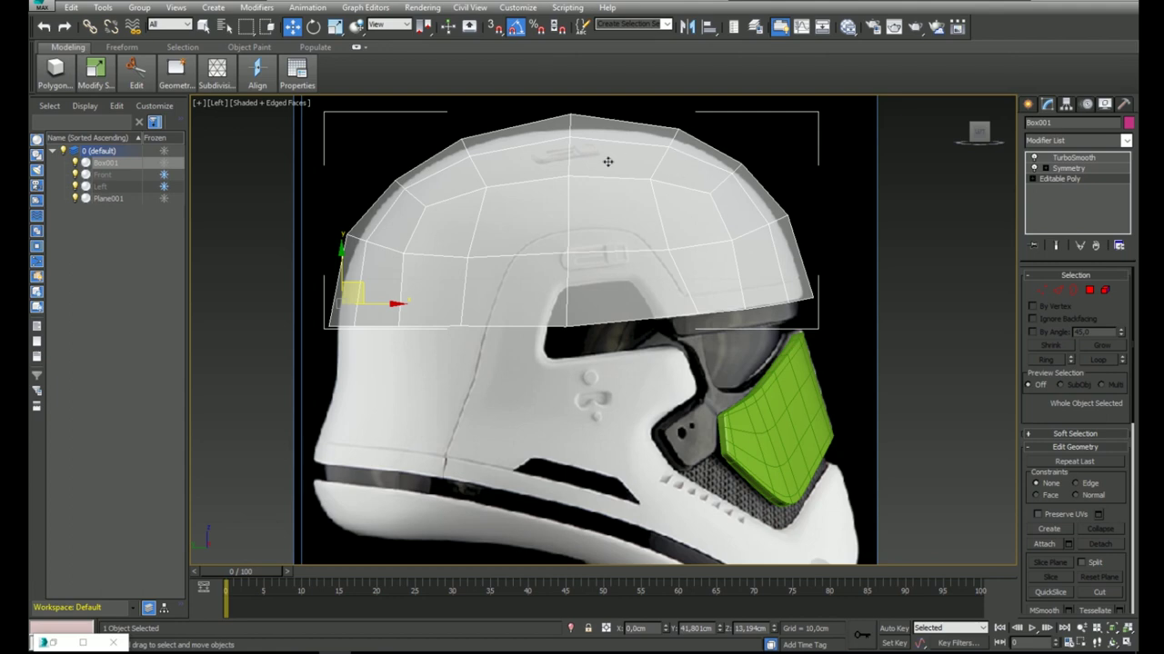
{"action": "left_click", "coordinate": [1042, 290]}
{"action": "scroll", "coordinate": [588, 307], "scroll_direction": "up", "scroll_amount": 5}
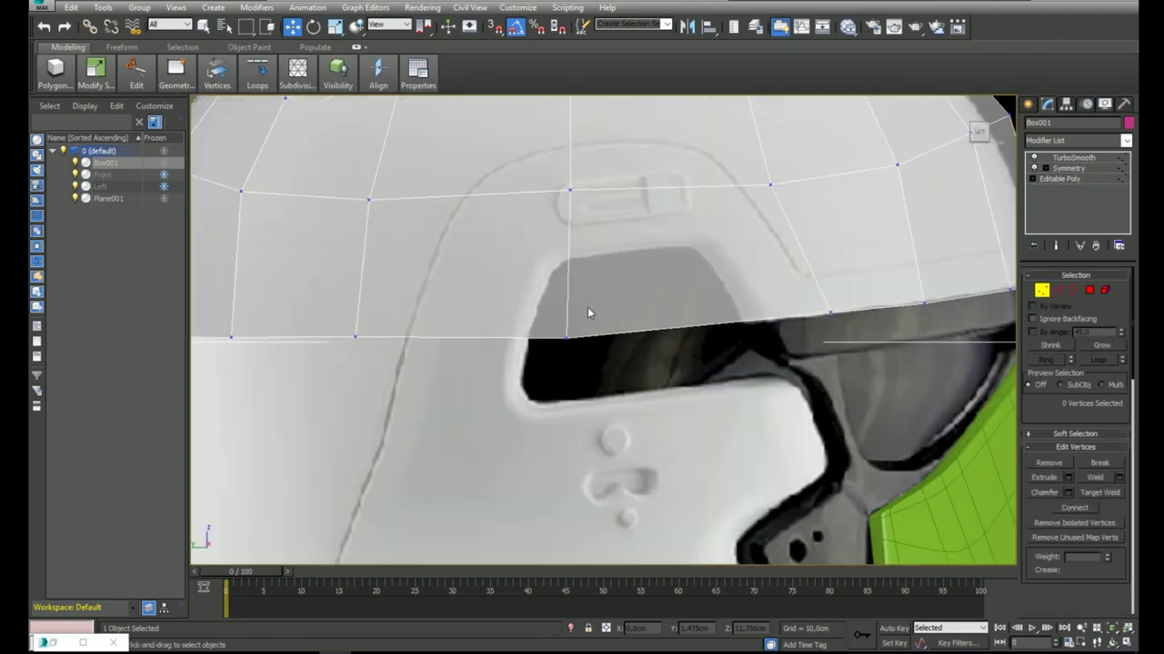
{"action": "scroll", "coordinate": [590, 296], "scroll_direction": "down", "scroll_amount": 3}
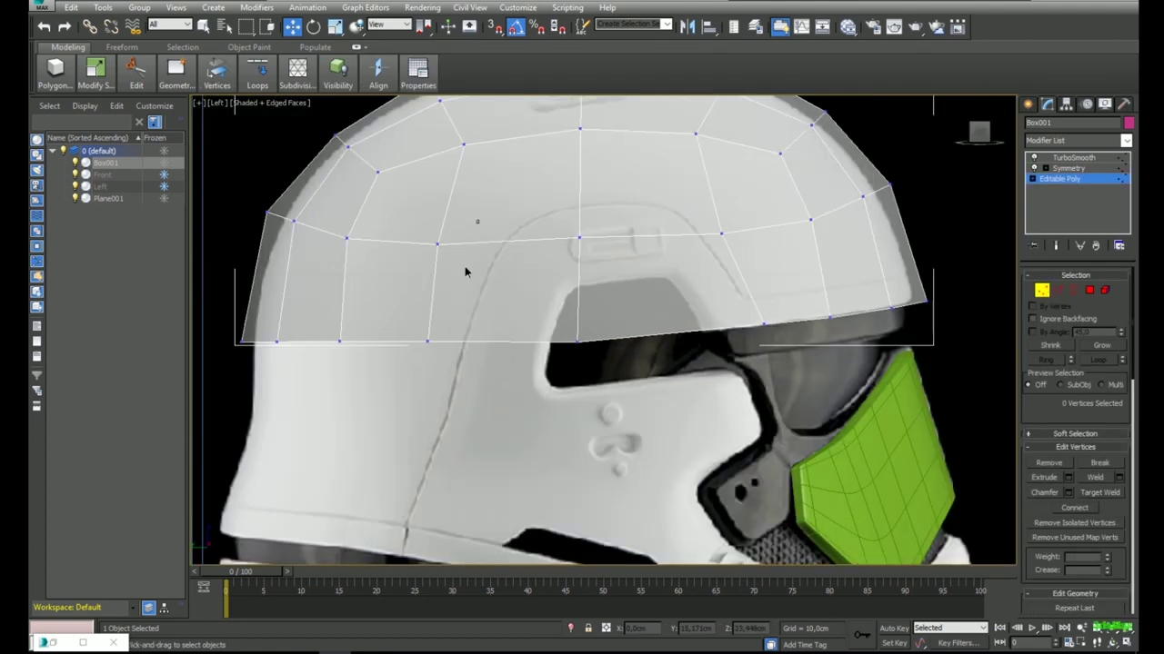
{"action": "left_click_drag", "start_coordinate": [477, 221], "coordinate": [406, 364]}
{"action": "left_click_drag", "start_coordinate": [486, 295], "coordinate": [507, 295]}
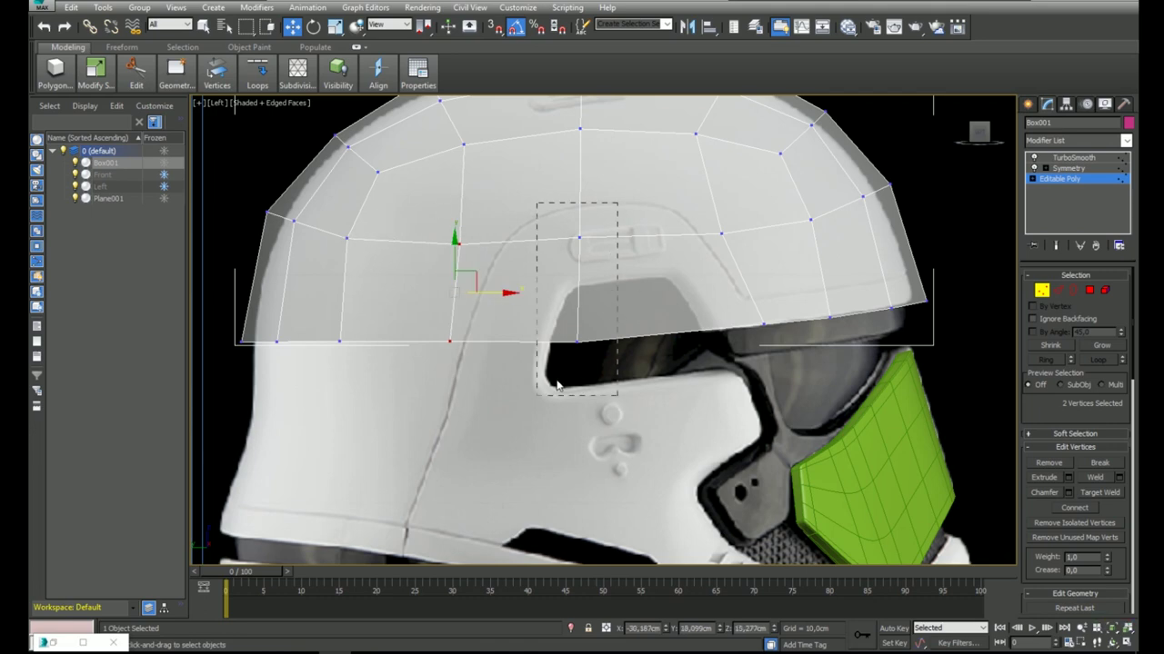
{"action": "left_click_drag", "start_coordinate": [557, 386], "coordinate": [537, 396]}
{"action": "left_click_drag", "start_coordinate": [626, 289], "coordinate": [653, 288]}
{"action": "left_click", "coordinate": [606, 341]}
{"action": "left_click_drag", "start_coordinate": [645, 340], "coordinate": [660, 337]}
Raise the three side vertices above the eye opening so their edge row clears the helmet's arched seam.
{"action": "left_click_drag", "start_coordinate": [617, 241], "coordinate": [597, 250]}
{"action": "left_click_drag", "start_coordinate": [627, 215], "coordinate": [615, 169]}
{"action": "mouse_move", "coordinate": [749, 218]}
{"action": "left_mouse_down"}
{"action": "mouse_move", "coordinate": [711, 246]}
{"action": "mouse_move", "coordinate": [756, 211]}
{"action": "left_mouse_up"}
{"action": "left_click", "coordinate": [597, 191]}
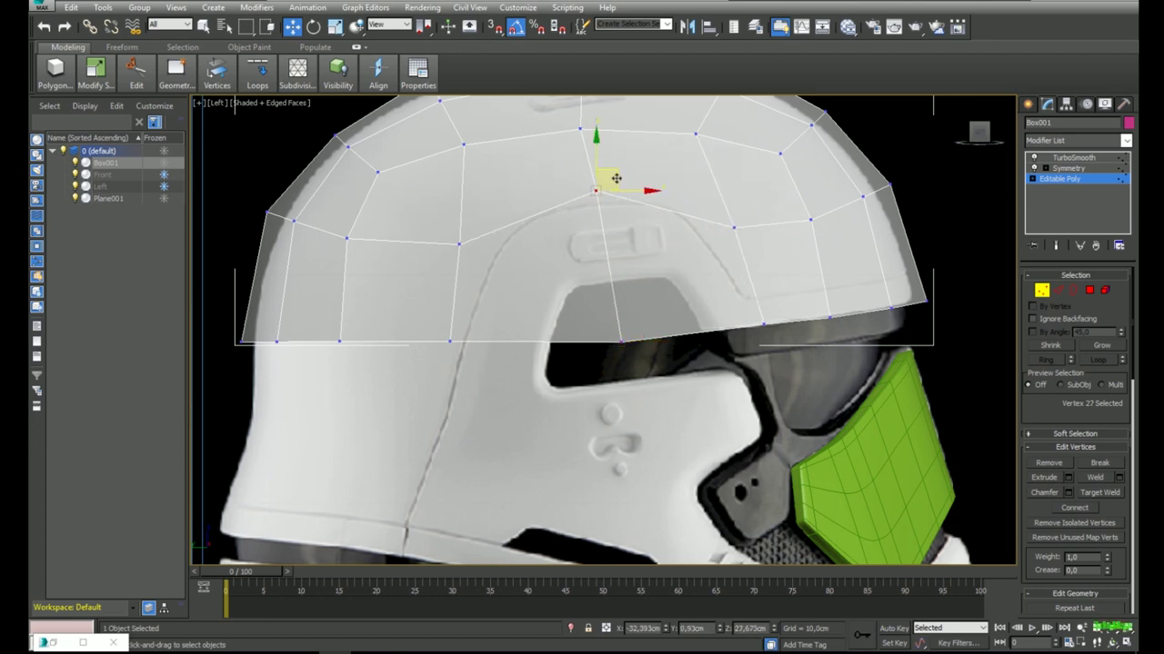
{"action": "left_click_drag", "start_coordinate": [616, 179], "coordinate": [615, 167]}
{"action": "left_click", "coordinate": [735, 228]}
{"action": "left_click", "coordinate": [459, 244]}
{"action": "left_click_drag", "start_coordinate": [478, 241], "coordinate": [483, 220]}
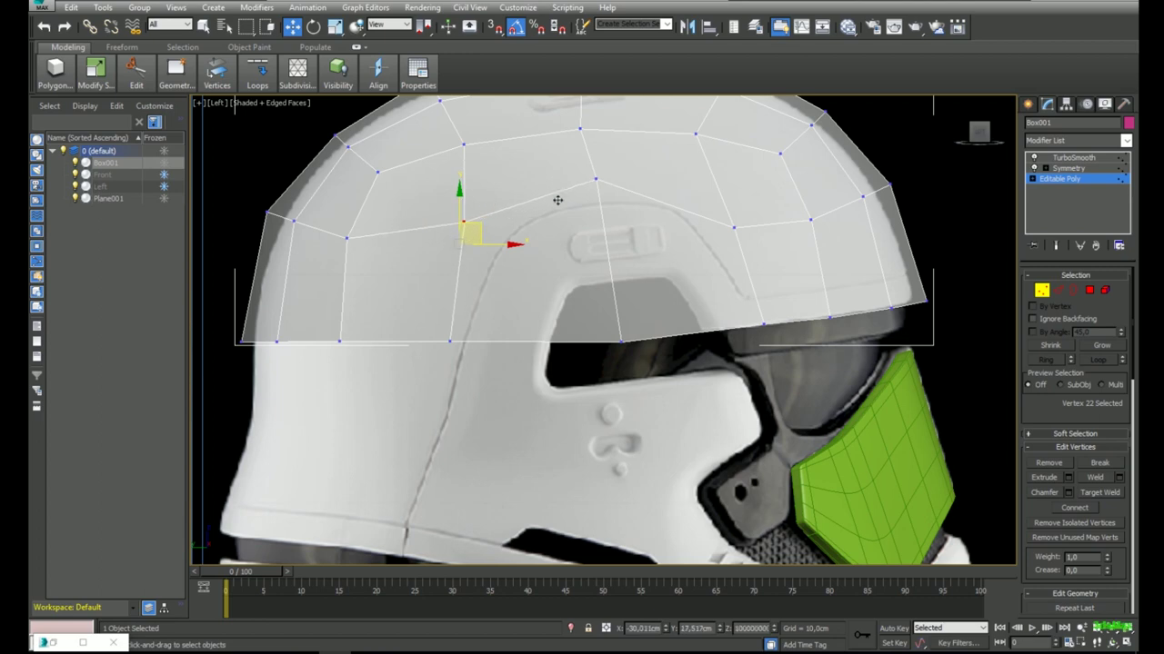
{"action": "left_click", "coordinate": [735, 227]}
{"action": "left_click_drag", "start_coordinate": [758, 216], "coordinate": [760, 199]}
Examine the smoothed dome in opaque shading from an angled view and the front and left views.
{"action": "left_click", "coordinate": [1092, 157]}
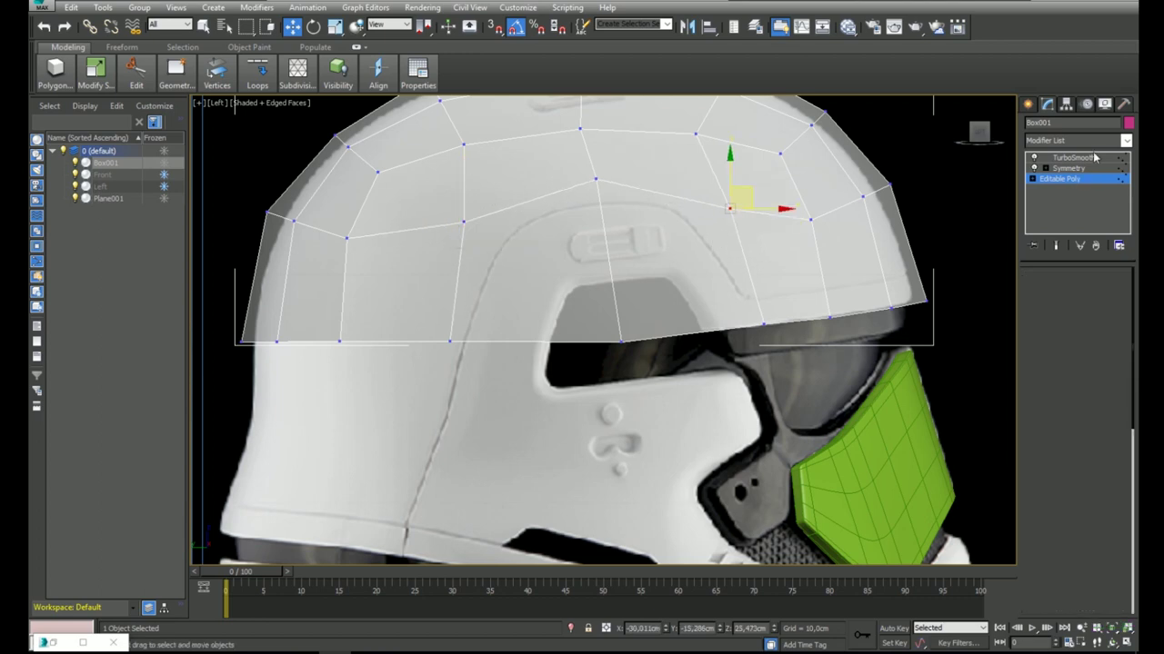
{"action": "key", "text": "alt+x"}
{"action": "scroll", "coordinate": [714, 245], "scroll_direction": "down", "scroll_amount": 5}
{"action": "middle_click_drag", "start_coordinate": [715, 246], "coordinate": [585, 272], "text": "alt"}
{"action": "key", "text": "f"}
{"action": "key", "text": "l"}
Make the dome see-through and cut a line from the front edge along the brow seam and around the arch to the bottom edge.
{"action": "left_click", "coordinate": [1059, 178]}
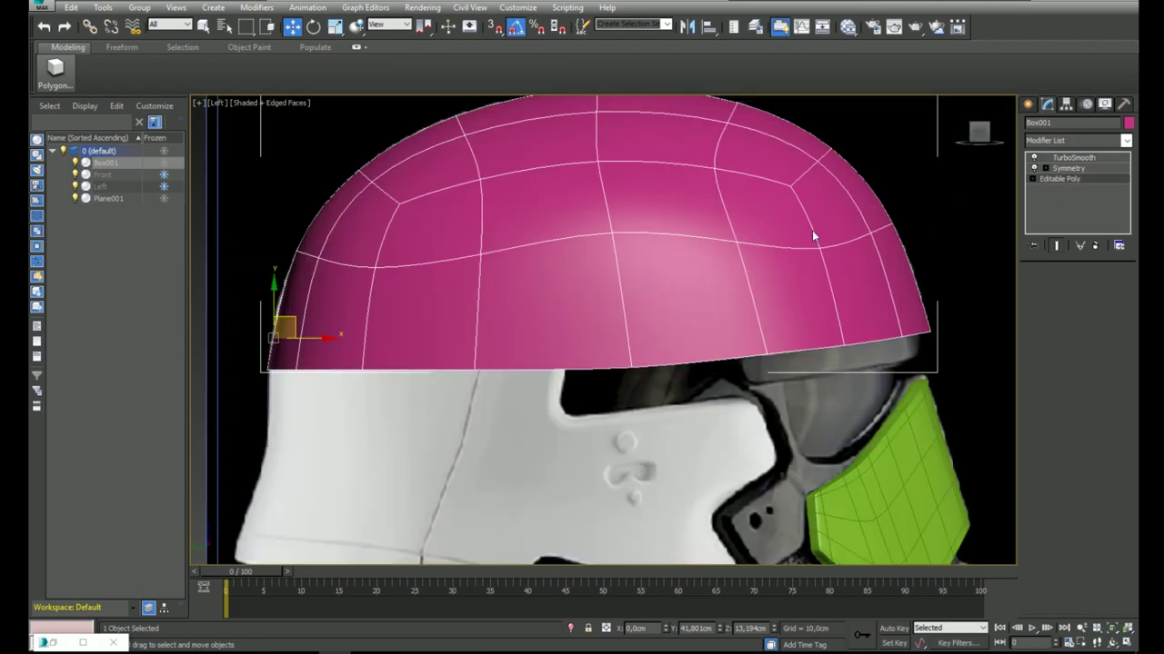
{"action": "key", "text": "alt+x"}
{"action": "left_click", "coordinate": [1042, 290]}
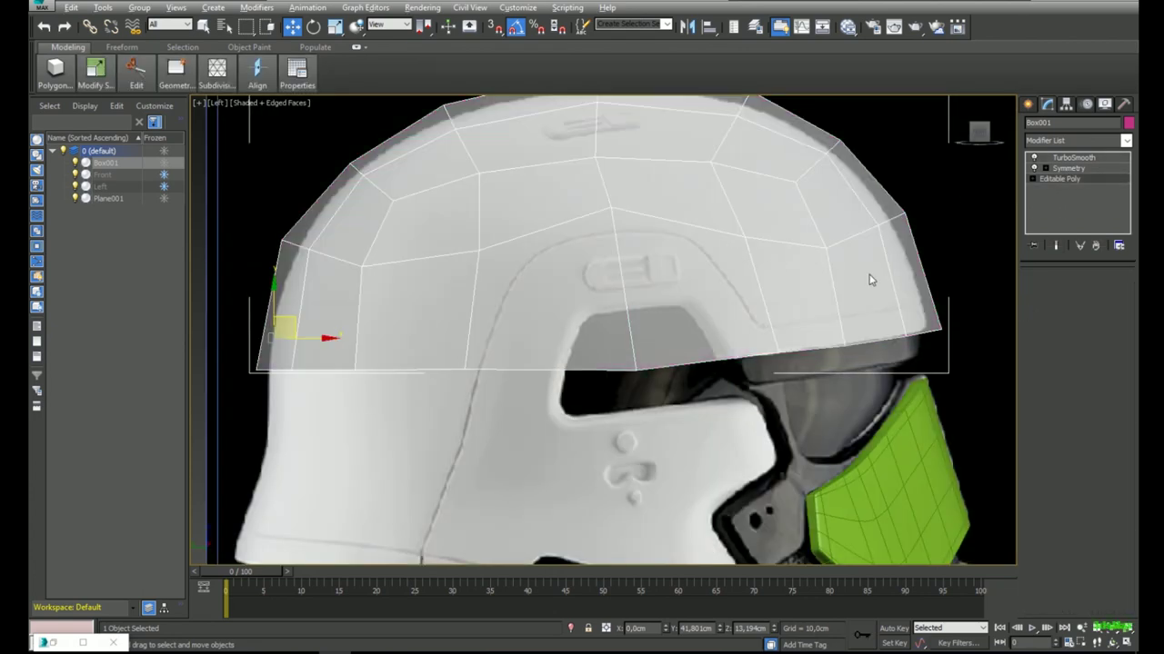
{"action": "left_click", "coordinate": [744, 237]}
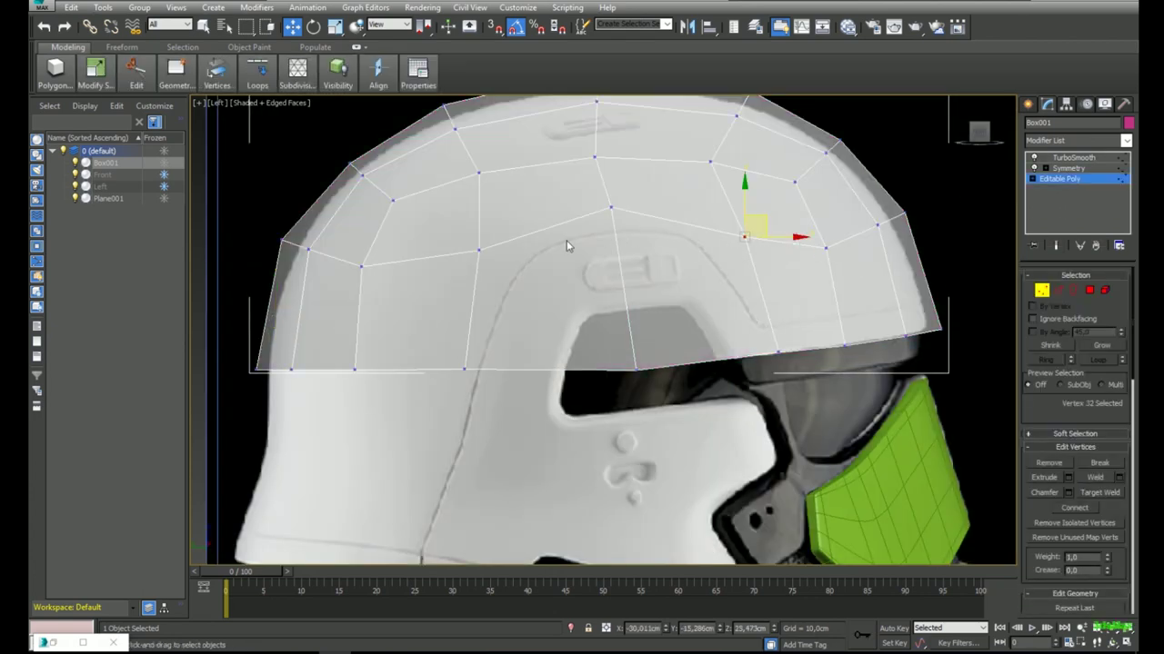
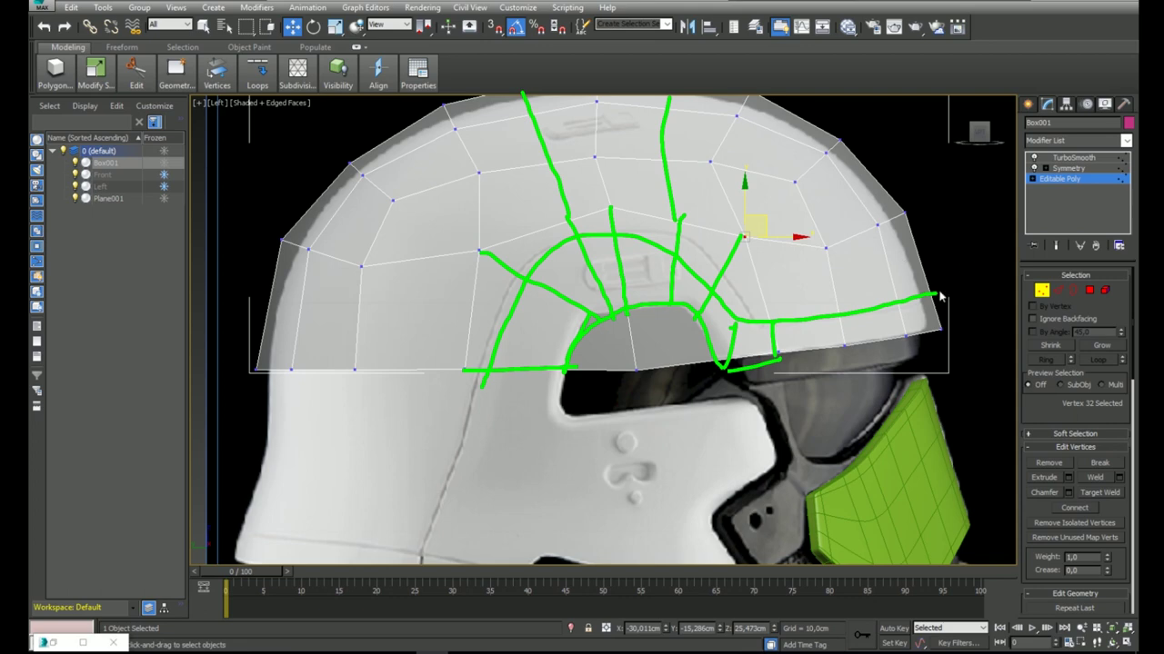
{"action": "right_click", "coordinate": [851, 289]}
{"action": "left_click", "coordinate": [936, 297]}
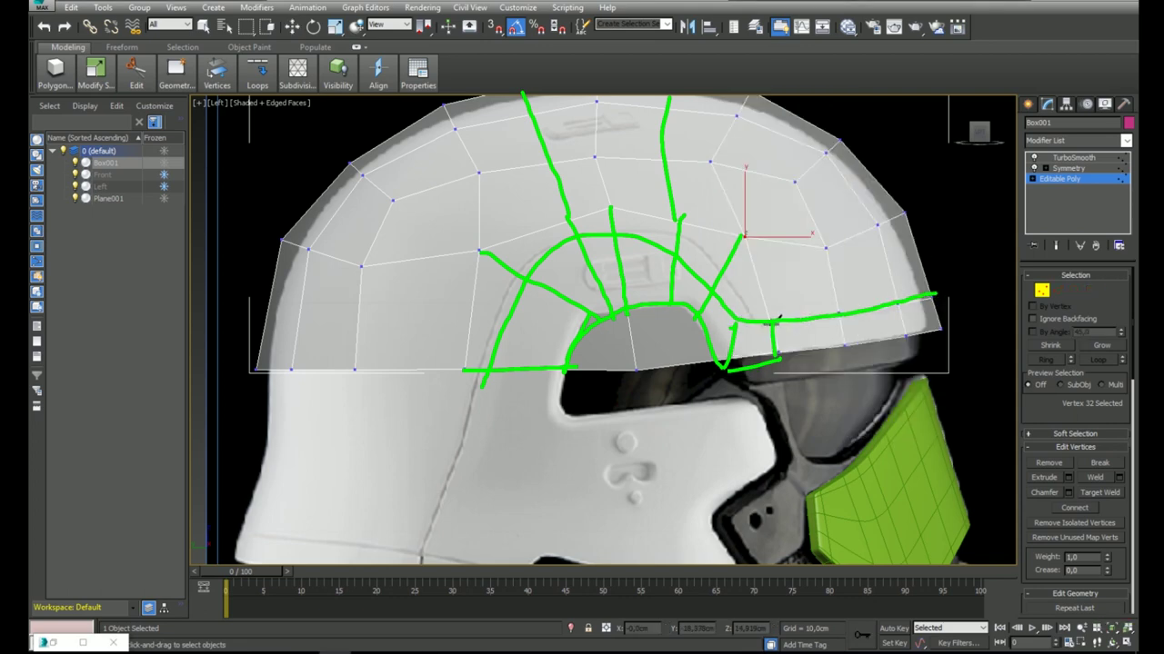
{"action": "left_click", "coordinate": [773, 320], "text": "ctrl"}
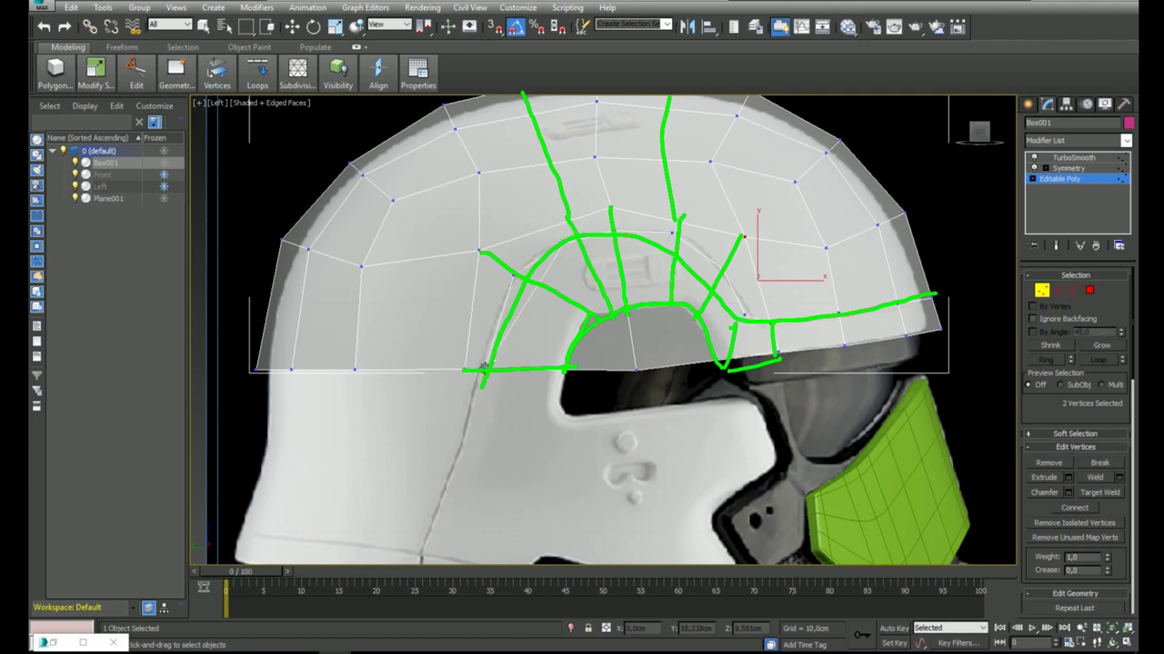
{"action": "key", "text": "w"}
Connect the vertices at the rear and front shoulders of the arch cut to the nearest vertices of the row outside it.
{"action": "left_click", "coordinate": [479, 252]}
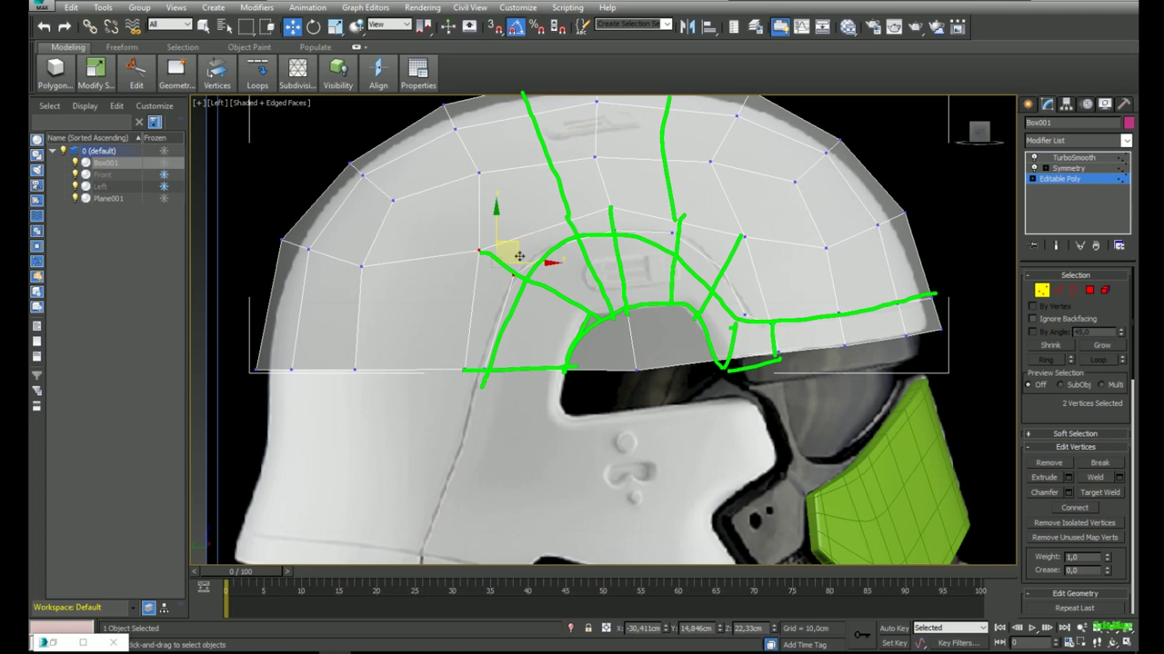
{"action": "right_click", "coordinate": [514, 258]}
{"action": "left_click", "coordinate": [497, 322]}
{"action": "left_click_drag", "start_coordinate": [719, 282], "coordinate": [719, 277]}
{"action": "right_click", "coordinate": [724, 257]}
{"action": "left_click", "coordinate": [707, 317]}
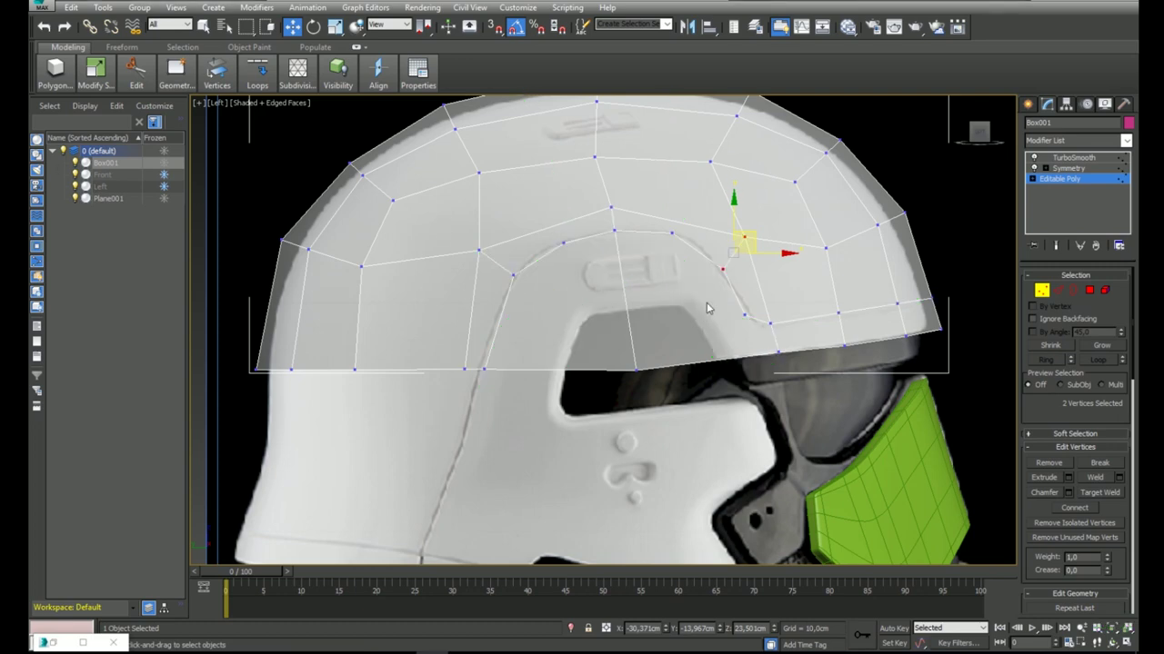
Cut the upper outline of the eye opening from its front corner around the top to the rear point on the bottom edge.
{"action": "right_click", "coordinate": [693, 265]}
{"action": "left_click", "coordinate": [668, 151]}
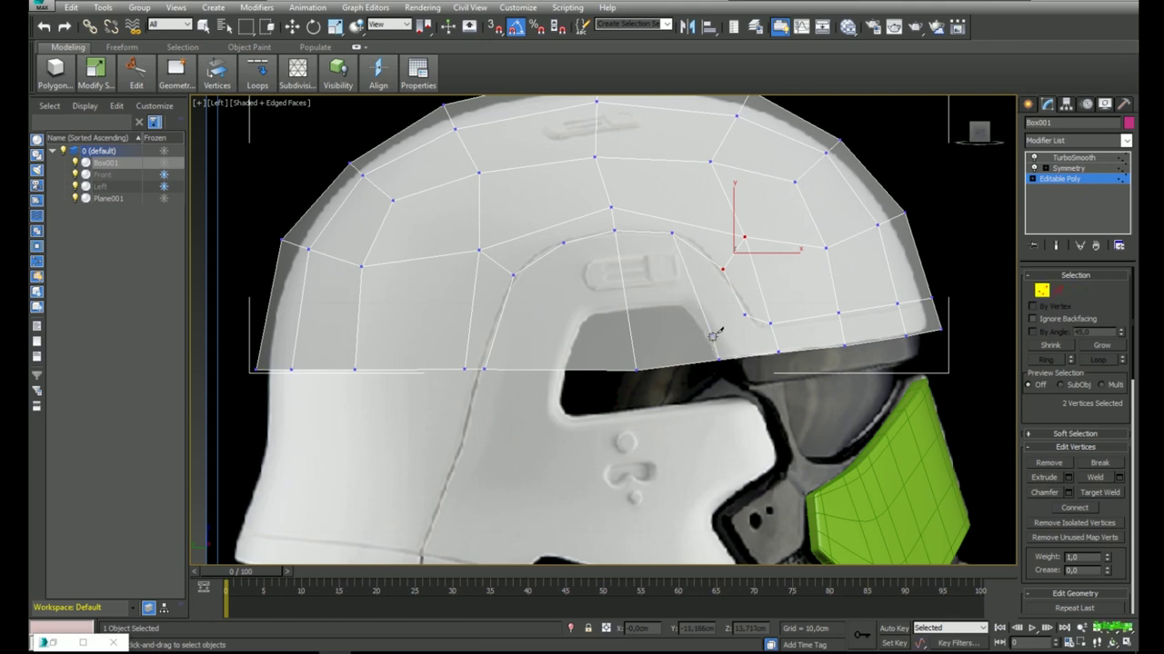
{"action": "left_click", "coordinate": [686, 309]}
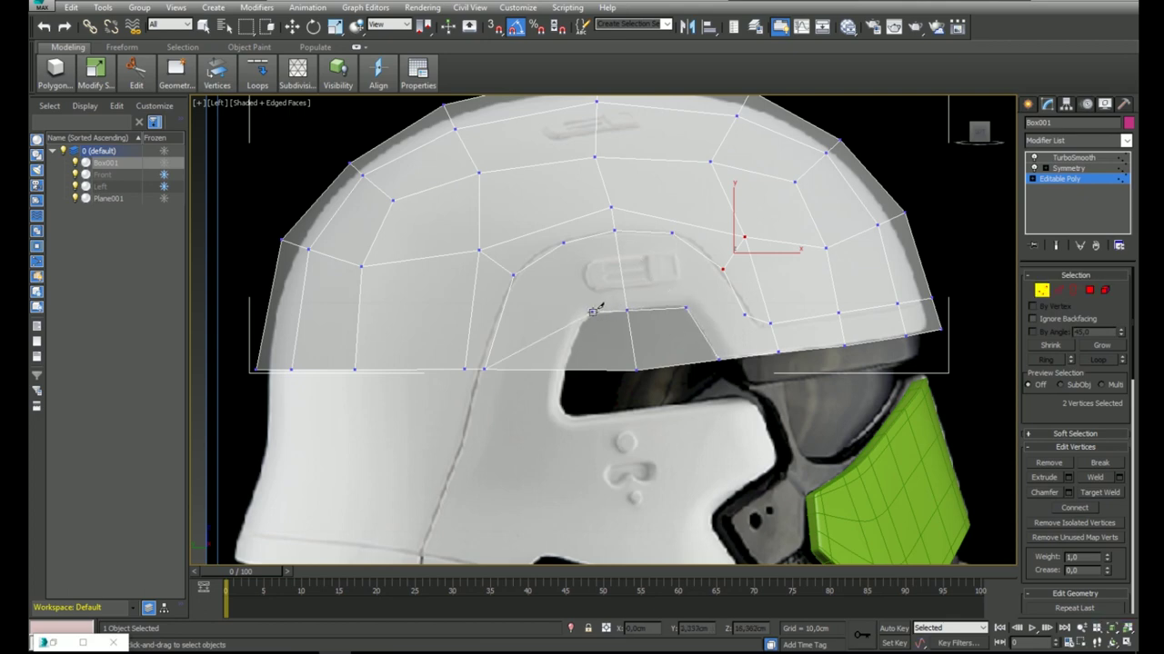
{"action": "left_click", "coordinate": [596, 312]}
{"action": "key", "text": "BackSpace"}
{"action": "key", "text": "ctrl+z"}
{"action": "left_click_drag", "start_coordinate": [703, 320], "coordinate": [698, 317]}
{"action": "left_click", "coordinate": [696, 316]}
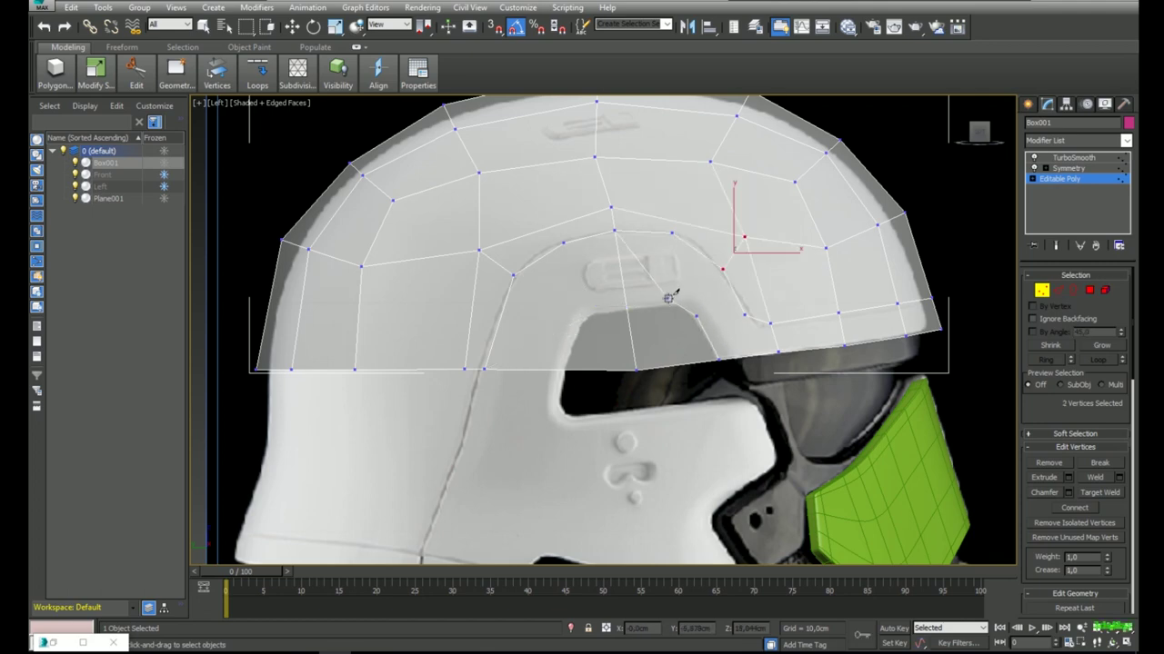
{"action": "left_click", "coordinate": [671, 299]}
{"action": "left_click", "coordinate": [593, 309]}
{"action": "left_click", "coordinate": [577, 329]}
{"action": "left_click", "coordinate": [564, 370]}
{"action": "right_click", "coordinate": [625, 329]}
Connect the two rear vertices of the arch cut to the matching vertices on the eye opening's rear upper outline.
{"action": "key", "text": "w"}
{"action": "left_click", "coordinate": [513, 276]}
{"action": "left_click", "coordinate": [576, 328], "text": "ctrl"}
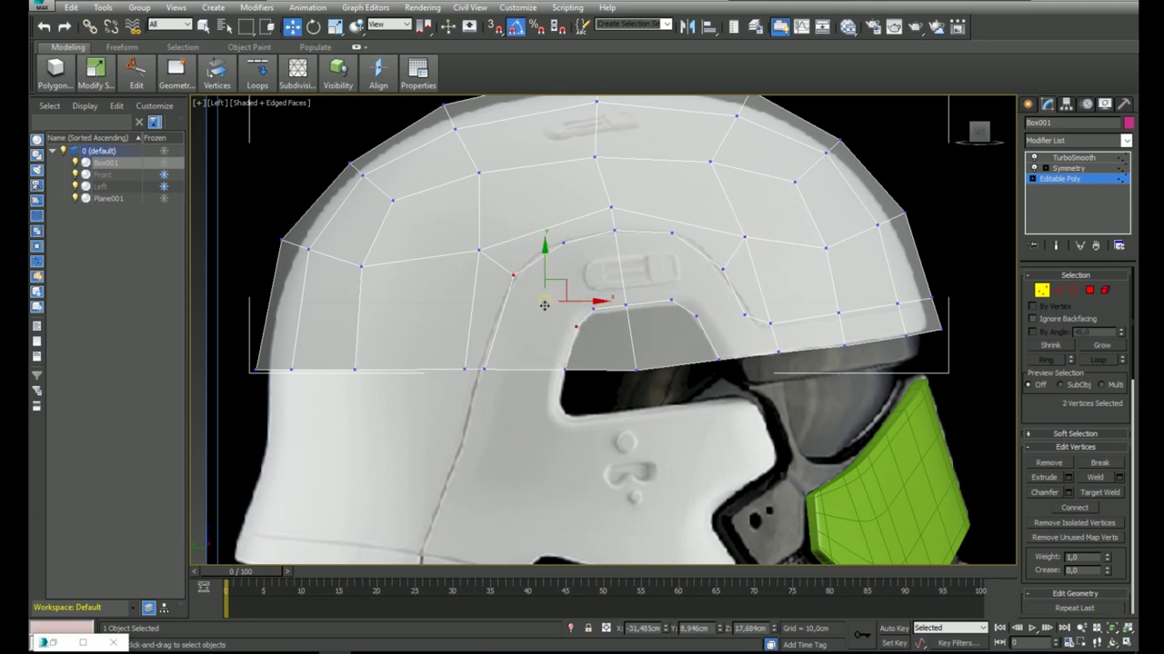
{"action": "right_click", "coordinate": [553, 303]}
{"action": "left_click", "coordinate": [526, 350]}
{"action": "left_click", "coordinate": [593, 309]}
{"action": "left_click", "coordinate": [564, 243], "text": "ctrl"}
{"action": "right_click", "coordinate": [565, 269]}
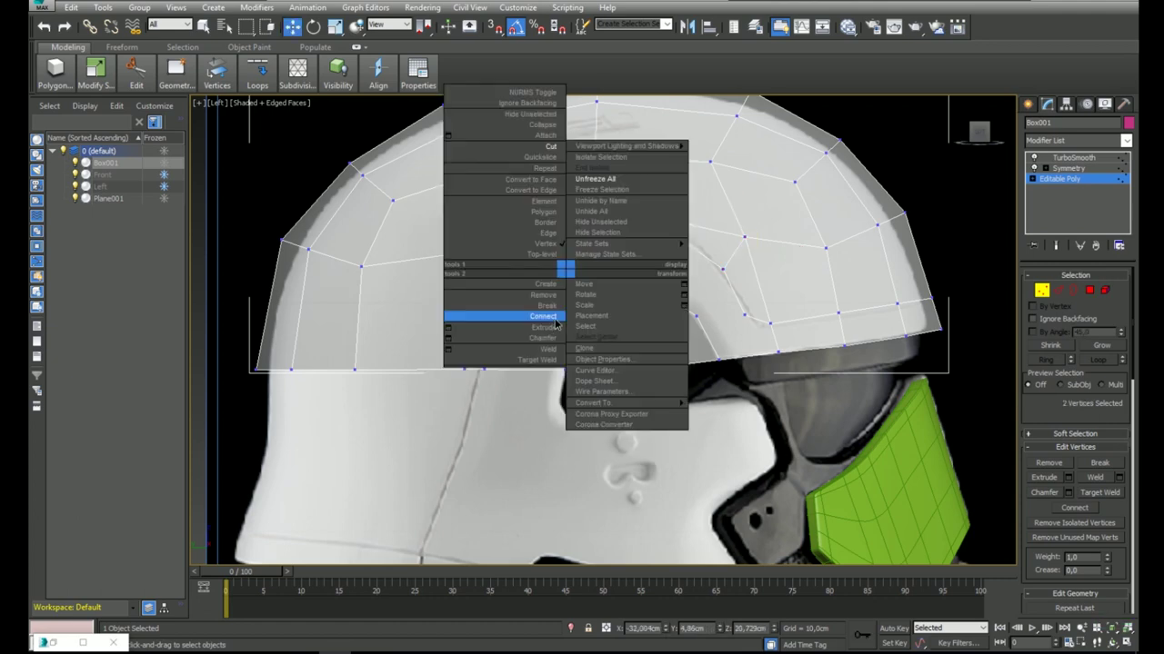
{"action": "left_click", "coordinate": [550, 319]}
Connect the arch cut's upper front vertex to the eye opening outline's vertex directly below it.
{"action": "left_click", "coordinate": [672, 233]}
{"action": "left_click", "coordinate": [672, 300], "text": "ctrl"}
{"action": "right_click", "coordinate": [662, 293]}
{"action": "left_click", "coordinate": [645, 340]}
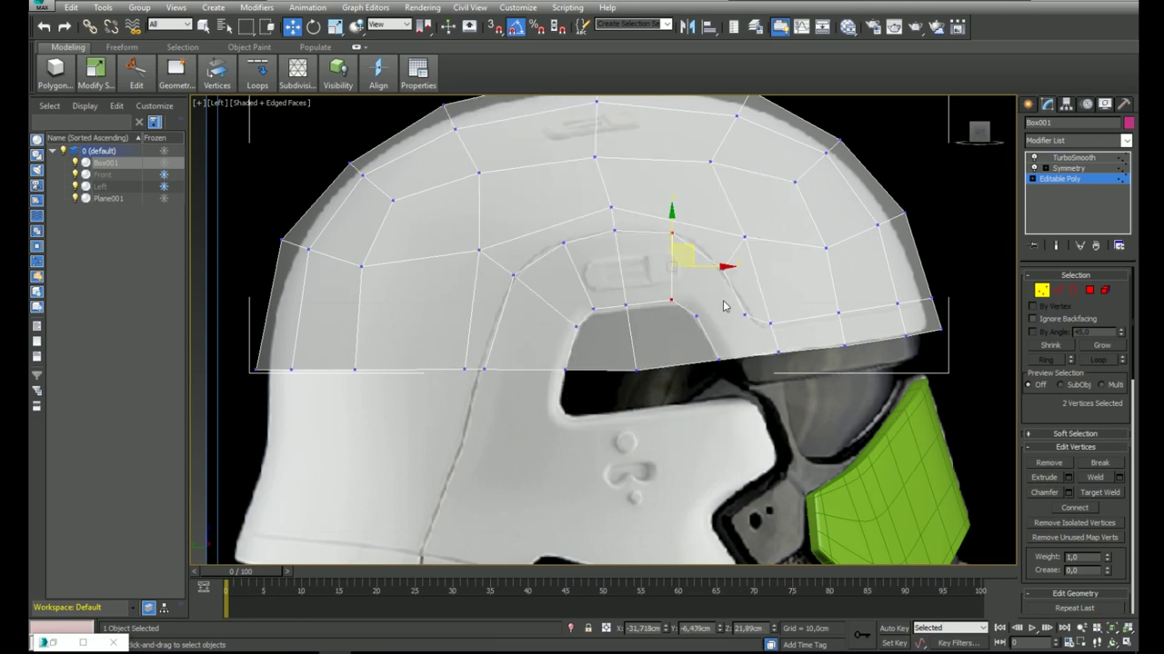
{"action": "left_click_drag", "start_coordinate": [726, 268], "coordinate": [711, 311]}
{"action": "key", "text": "ctrl+z"}
Connect the arch's front shoulder vertex to the opening's outline, and the opening's front lower corner to the seam's lower bend.
{"action": "left_click", "coordinate": [735, 267]}
{"action": "left_click", "coordinate": [723, 270]}
{"action": "left_click", "coordinate": [694, 316], "text": "ctrl"}
{"action": "right_click", "coordinate": [693, 318]}
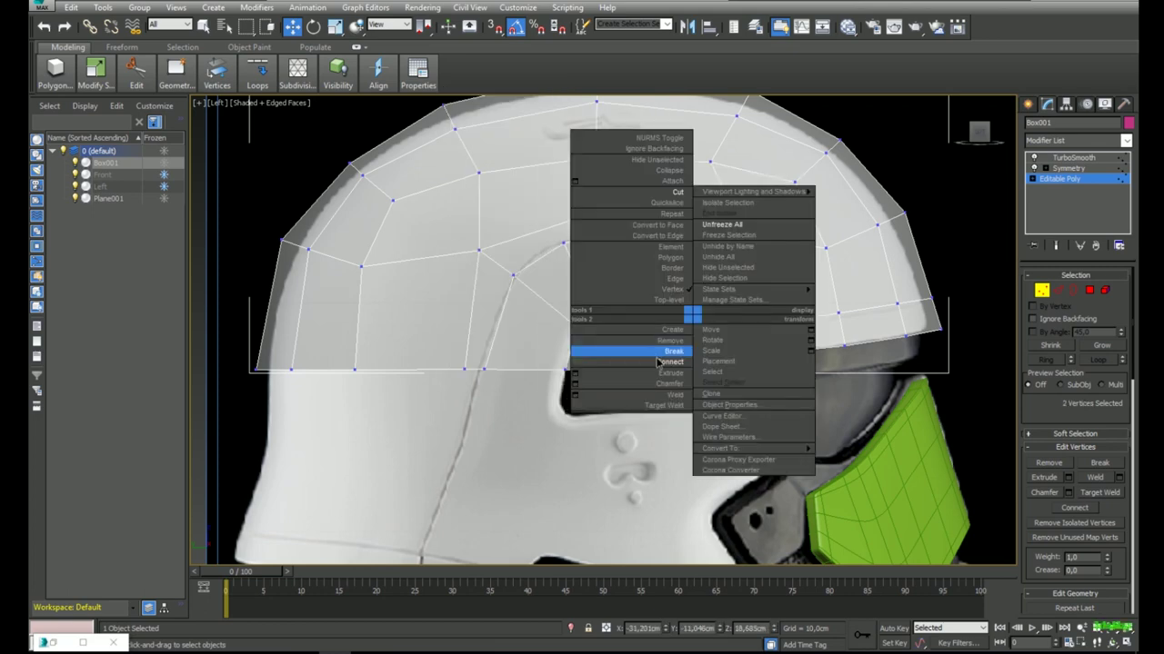
{"action": "left_click", "coordinate": [669, 361]}
{"action": "left_click_drag", "start_coordinate": [722, 374], "coordinate": [712, 370]}
{"action": "right_click", "coordinate": [742, 327]}
{"action": "left_click", "coordinate": [726, 372]}
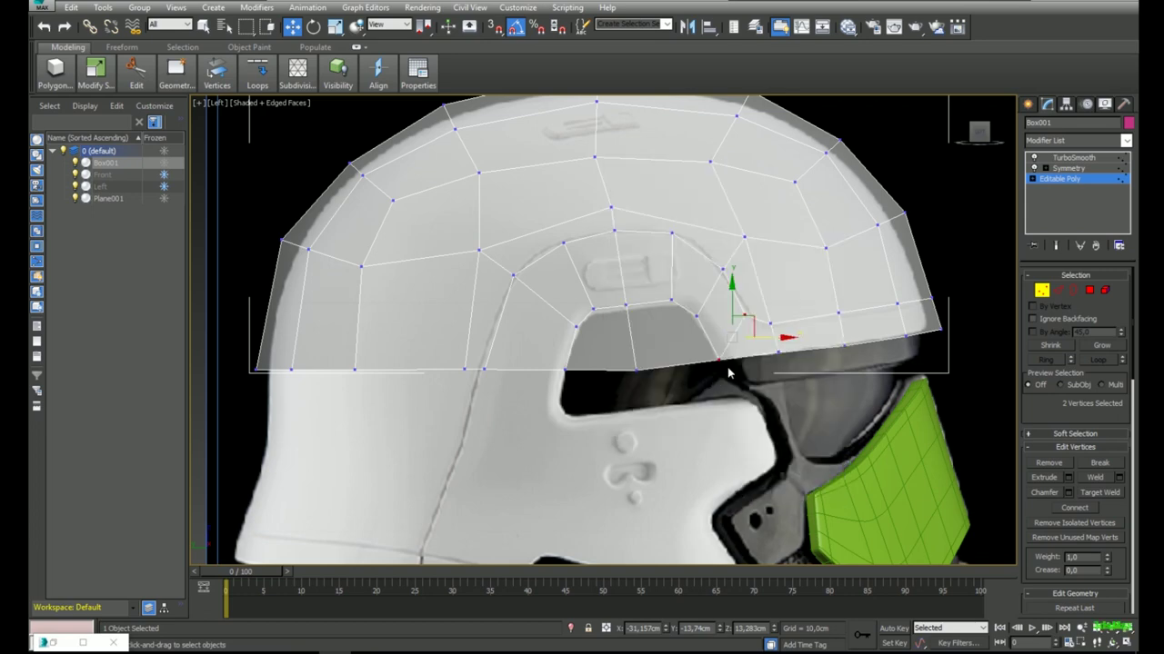
Delete the polygons inside the eye opening's outline.
{"action": "left_click", "coordinate": [1090, 294]}
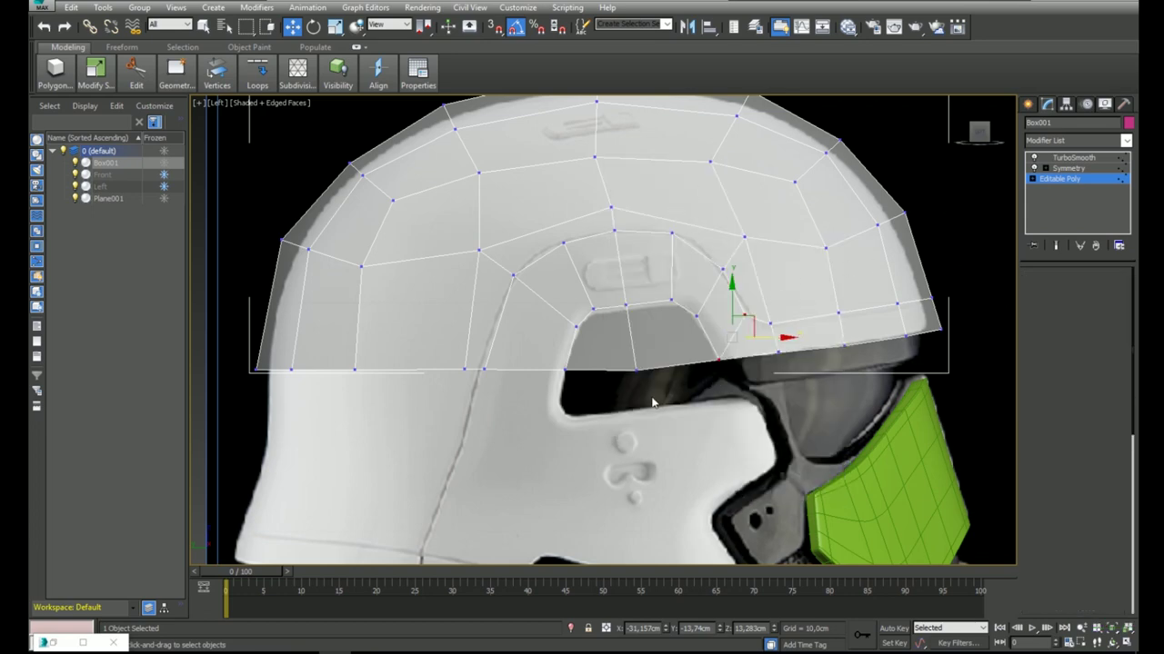
{"action": "left_click_drag", "start_coordinate": [652, 400], "coordinate": [620, 352]}
{"action": "key", "text": "Delete"}
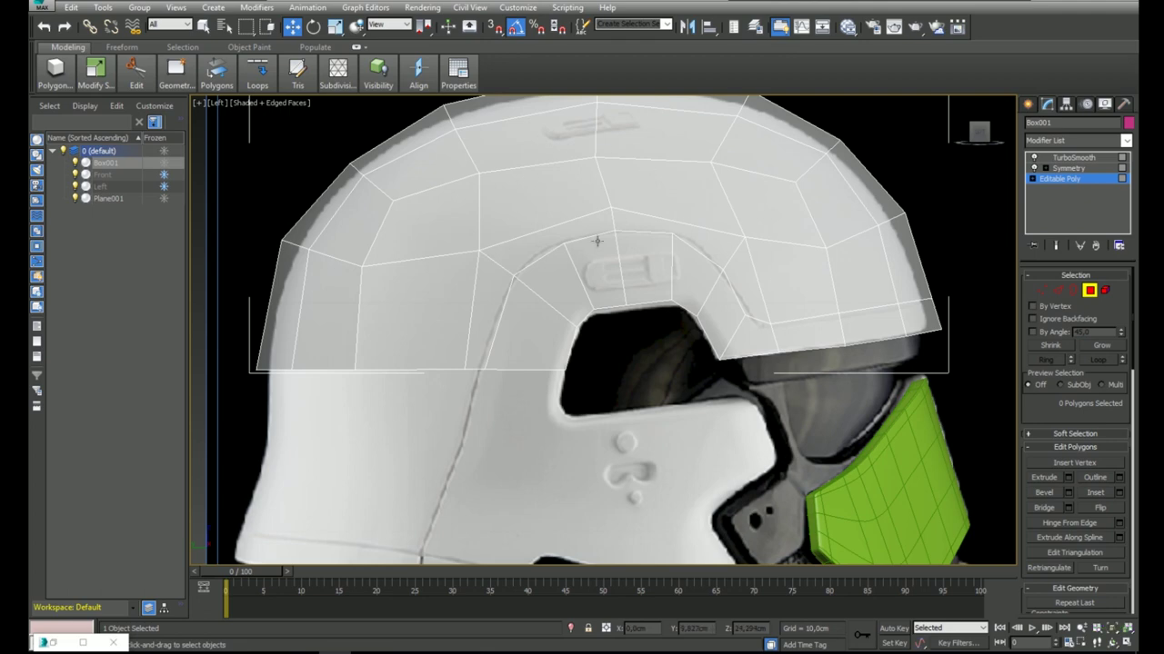
{"action": "middle_click_drag", "start_coordinate": [639, 319], "coordinate": [652, 372]}
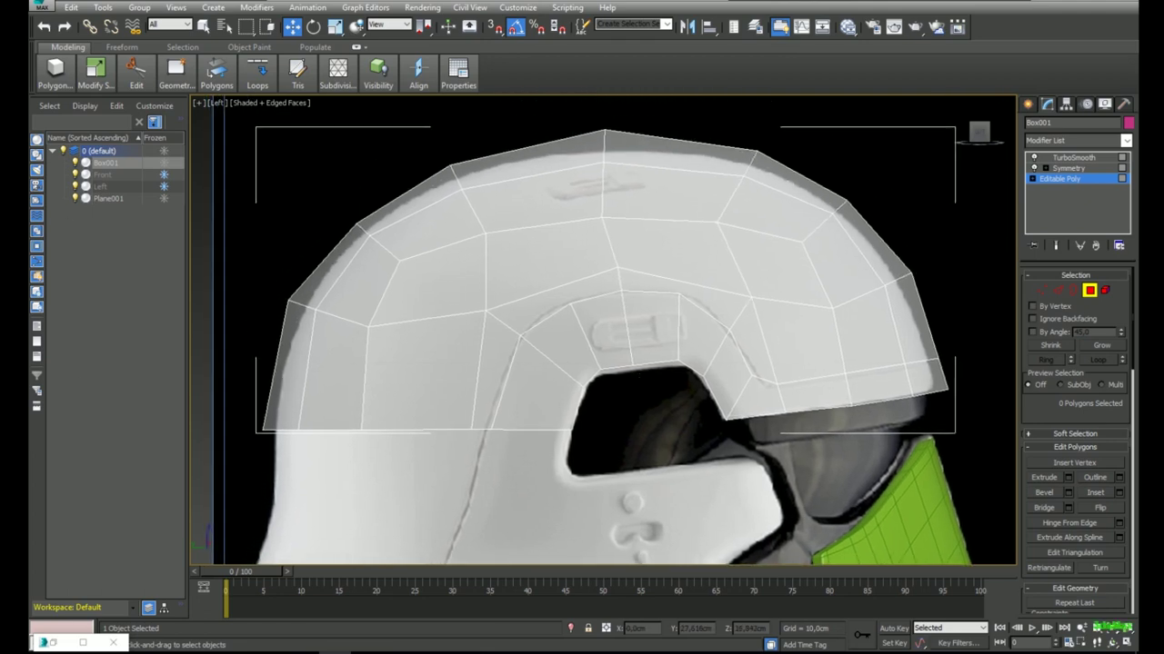
{"action": "mouse_move", "coordinate": [580, 285]}
{"action": "left_mouse_down"}
{"action": "mouse_move", "coordinate": [538, 317]}
{"action": "mouse_move", "coordinate": [573, 271]}
{"action": "left_mouse_up"}
{"action": "left_click_drag", "start_coordinate": [705, 274], "coordinate": [695, 271]}
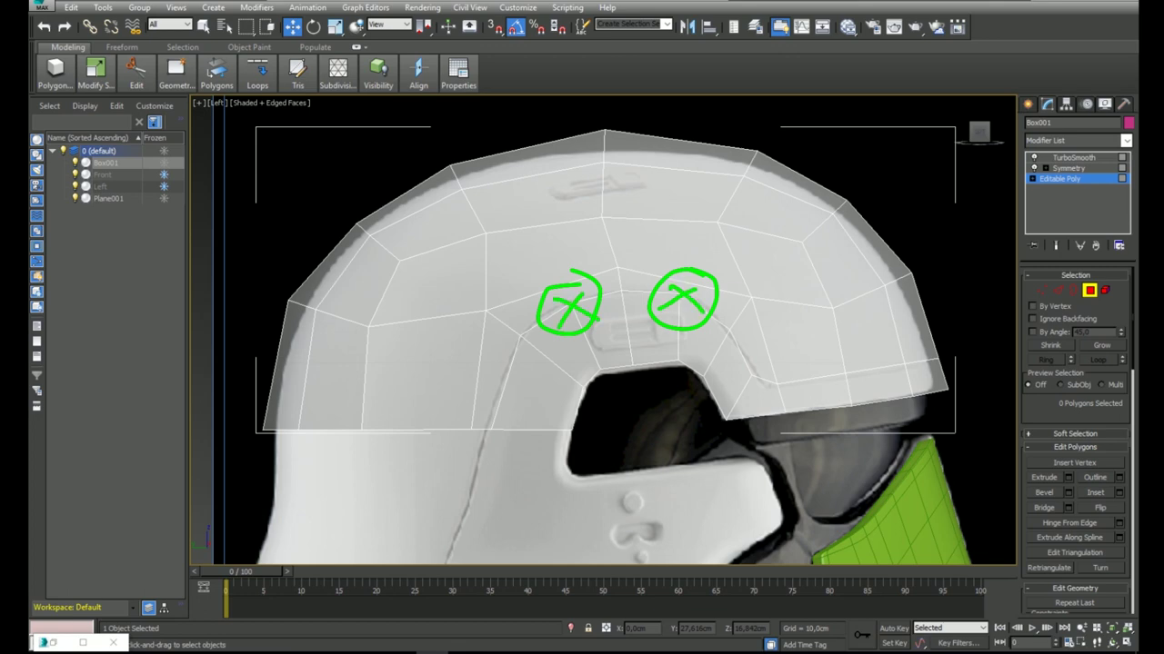
{"action": "key", "text": "Escape"}
Insert an edge loop through the row of side edges just ahead of the dome's centre and apply Set Flow to it.
{"action": "left_click", "coordinate": [1058, 289]}
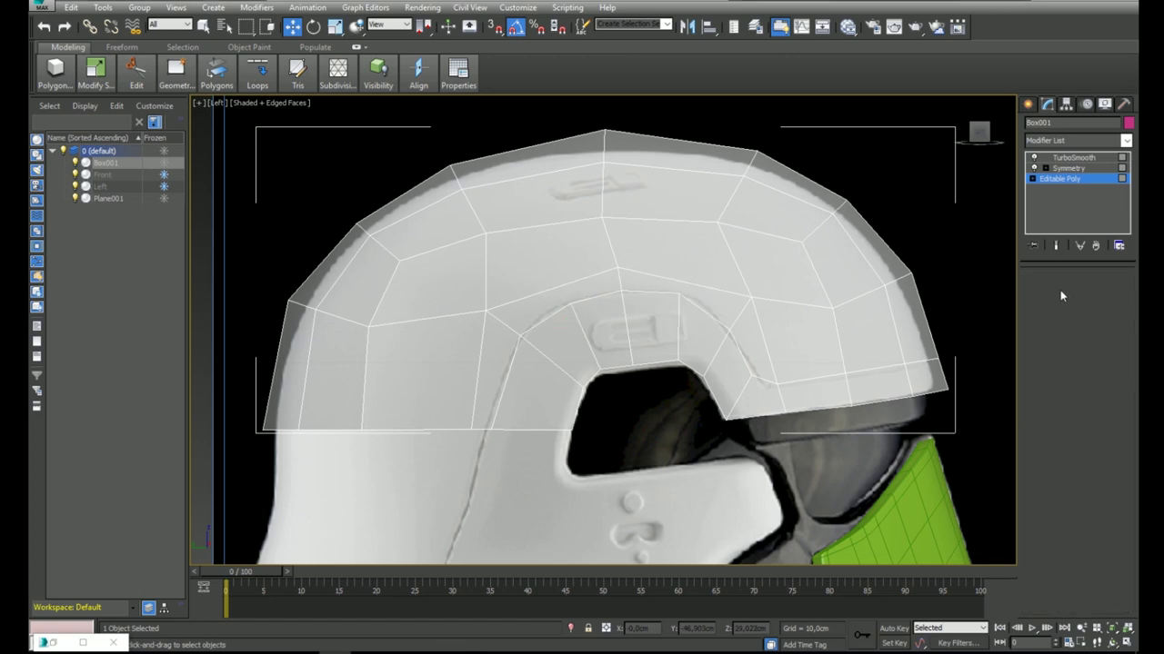
{"action": "left_click_drag", "start_coordinate": [654, 273], "coordinate": [655, 273]}
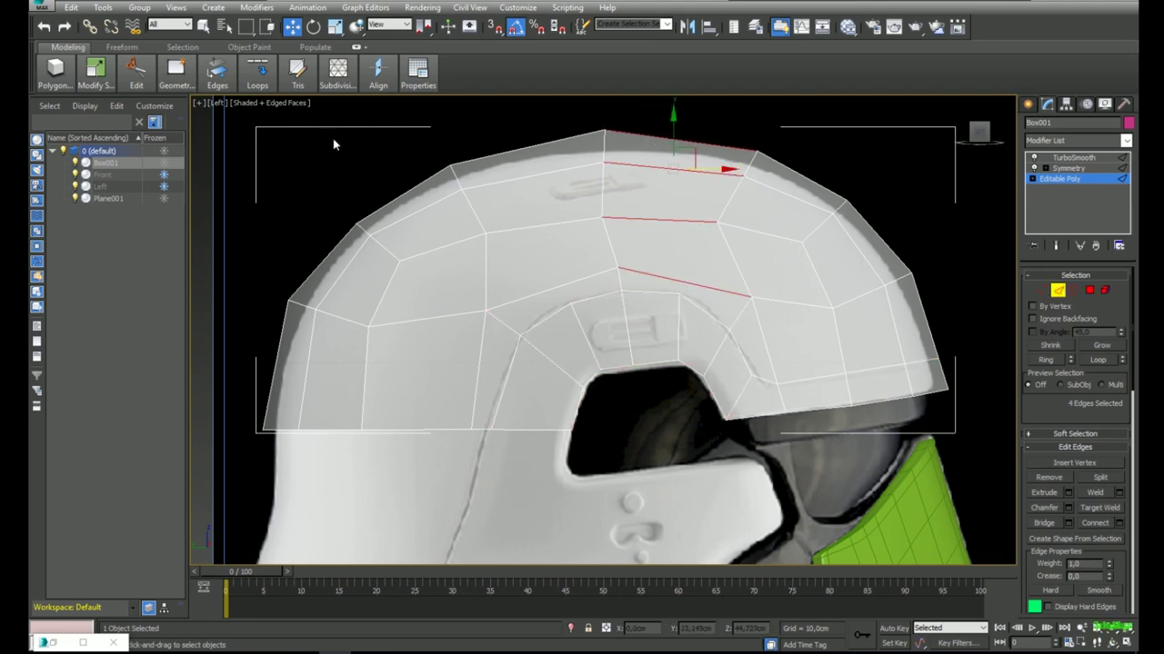
{"action": "mouse_move", "coordinate": [139, 78]}
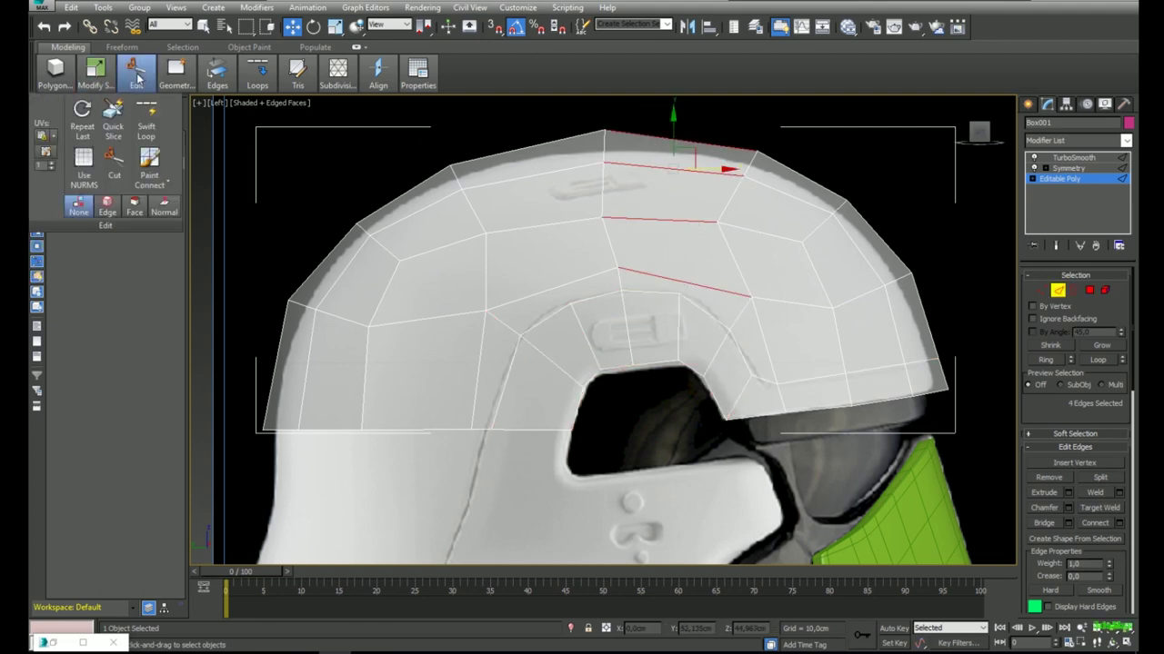
{"action": "mouse_move", "coordinate": [260, 81]}
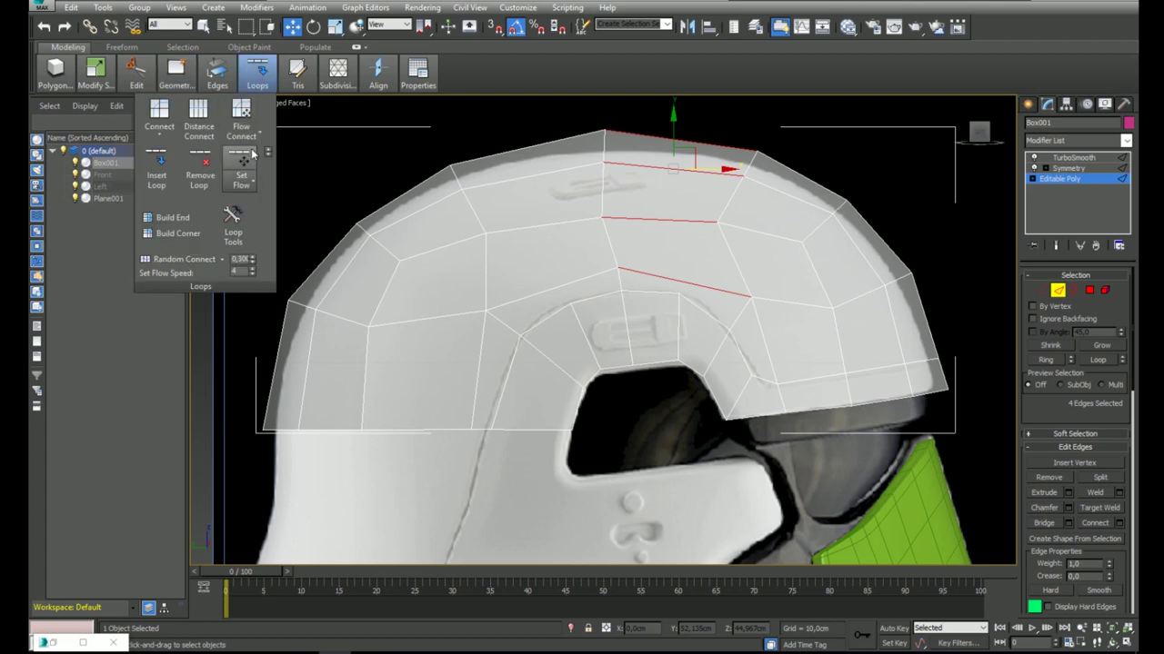
{"action": "left_click", "coordinate": [160, 161]}
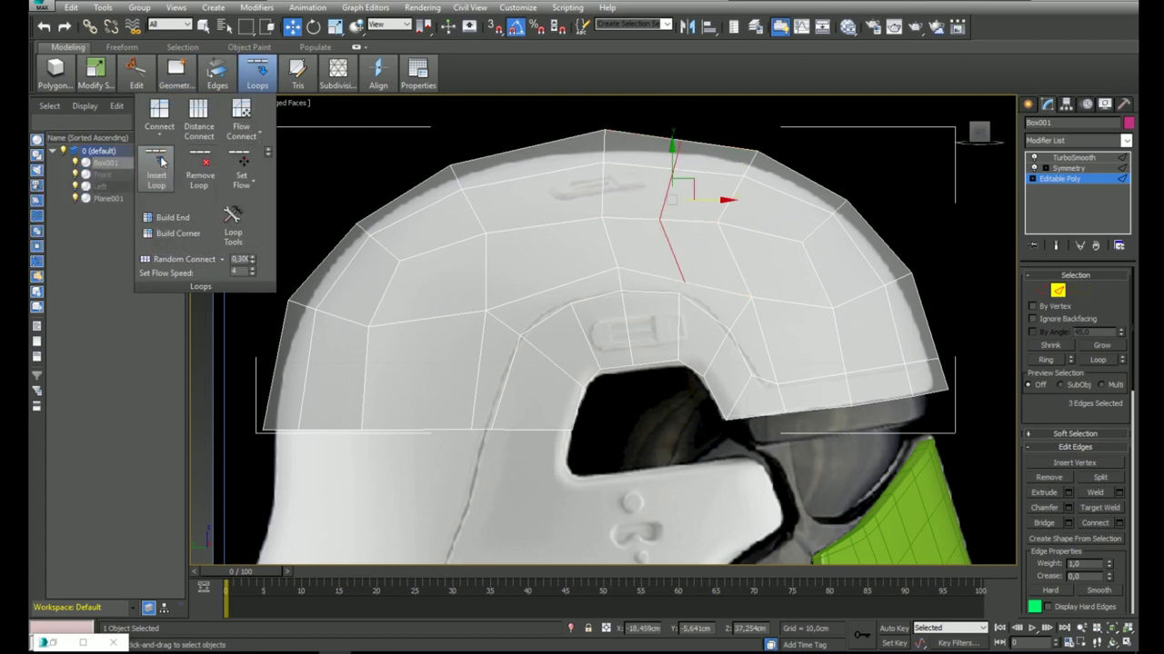
{"action": "left_click", "coordinate": [239, 166]}
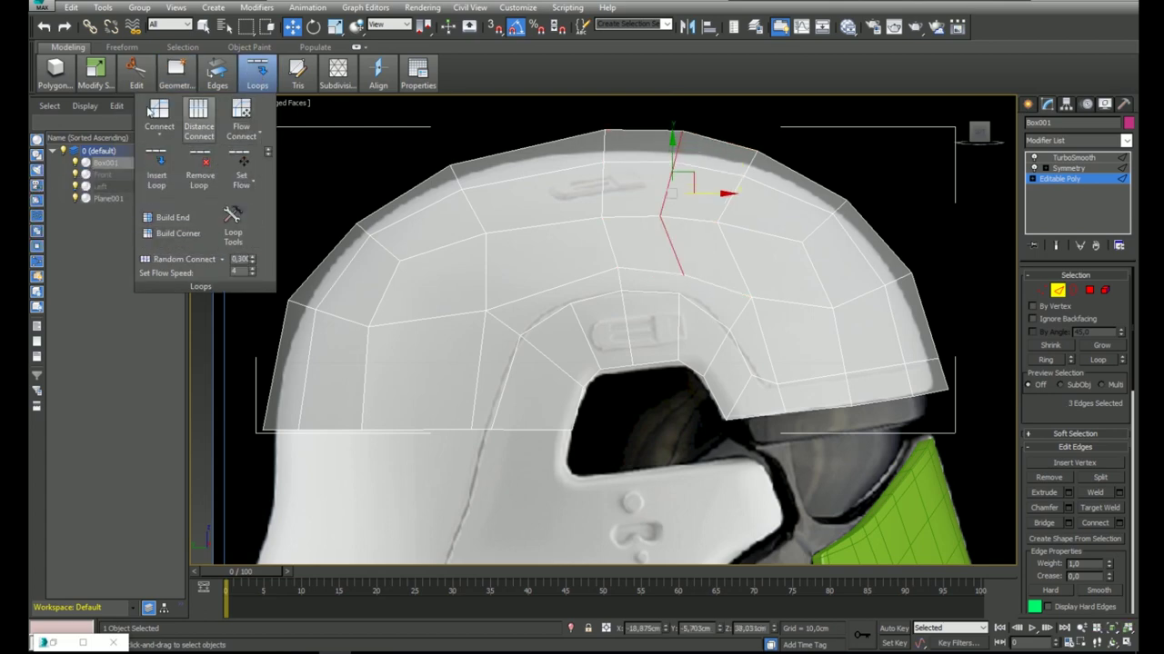
Try to connect the row of four edges just behind the dome's centre.
{"action": "left_click_drag", "start_coordinate": [614, 114], "coordinate": [774, 138]}
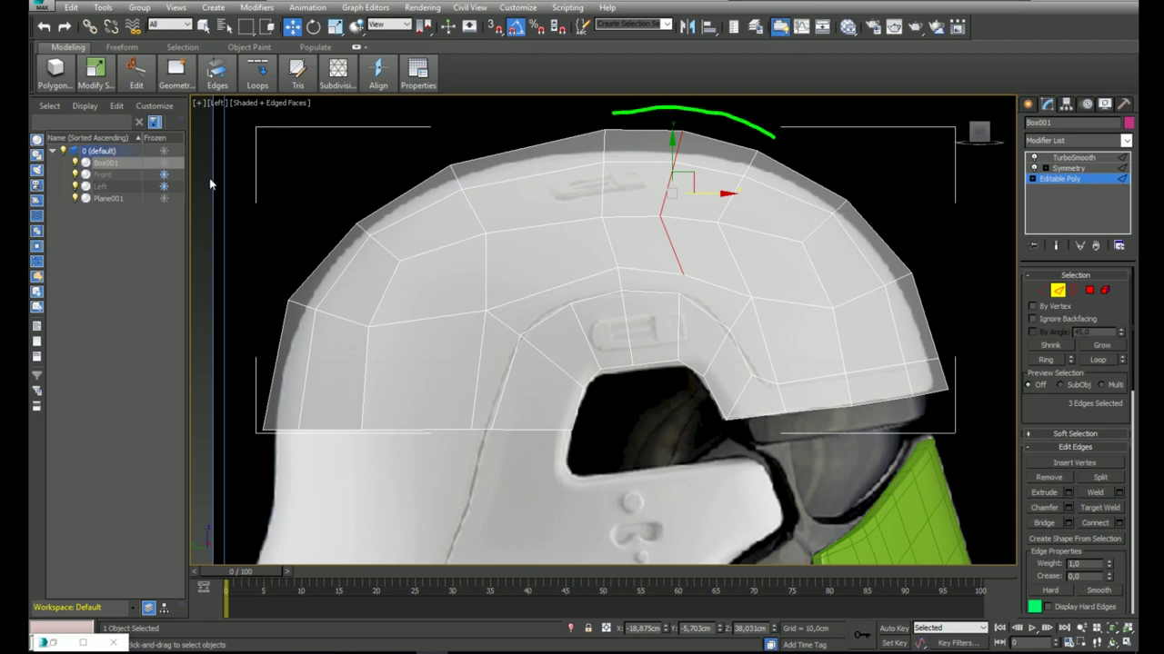
{"action": "left_click_drag", "start_coordinate": [561, 126], "coordinate": [532, 292]}
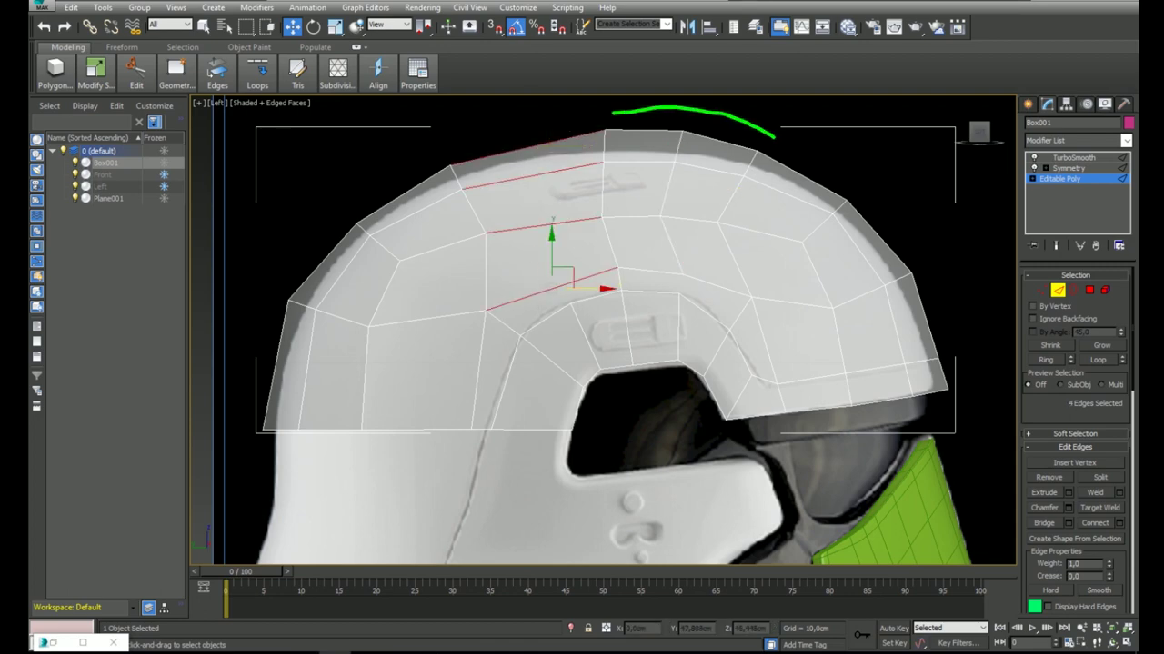
{"action": "right_click", "coordinate": [520, 165]}
{"action": "left_click", "coordinate": [498, 218]}
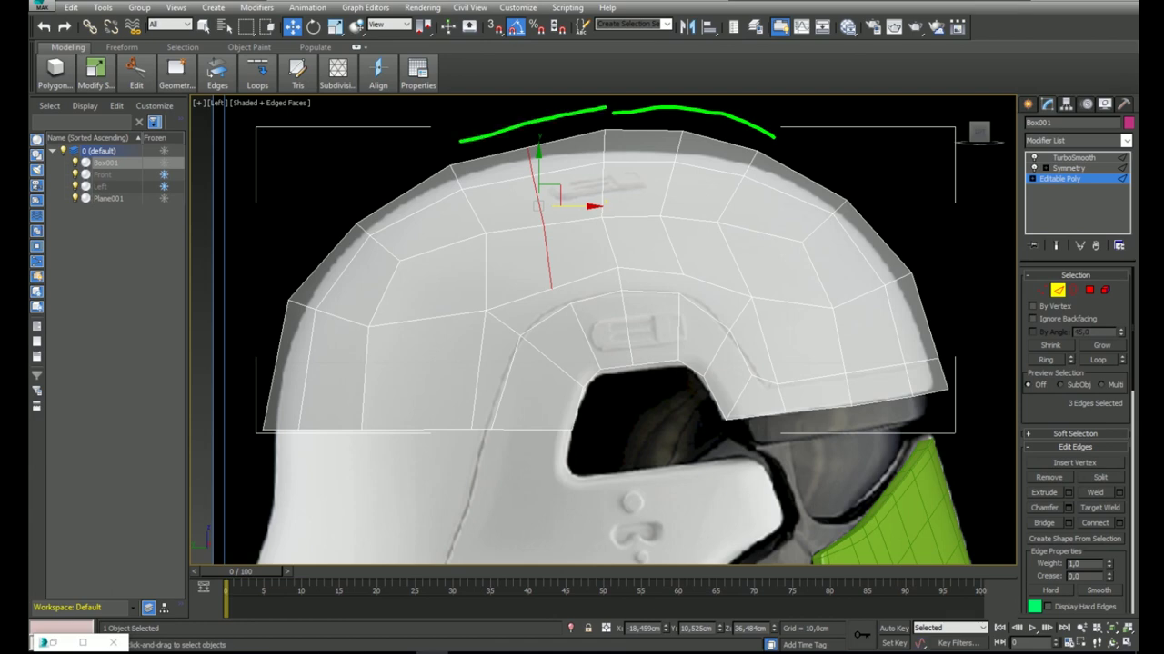
{"action": "middle_click_drag", "start_coordinate": [552, 188], "coordinate": [548, 192]}
{"action": "key", "text": "ctrl+z"}
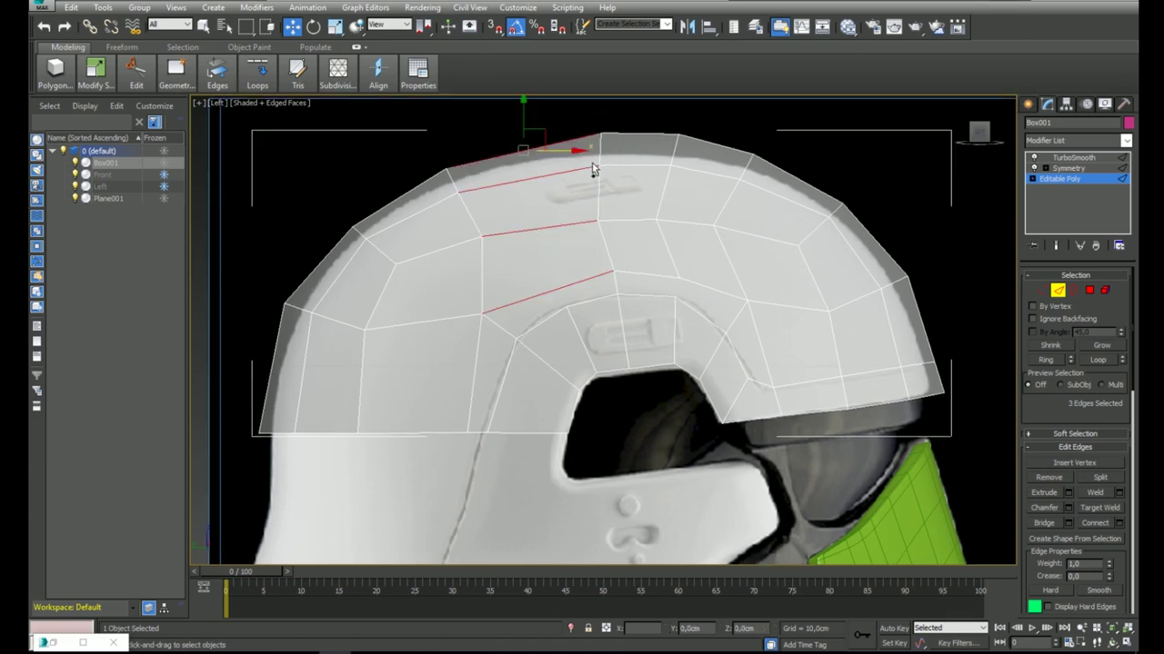
Insert an edge loop through the row of four edges just behind the dome's centre using Insert Loop.
{"action": "mouse_move", "coordinate": [260, 83]}
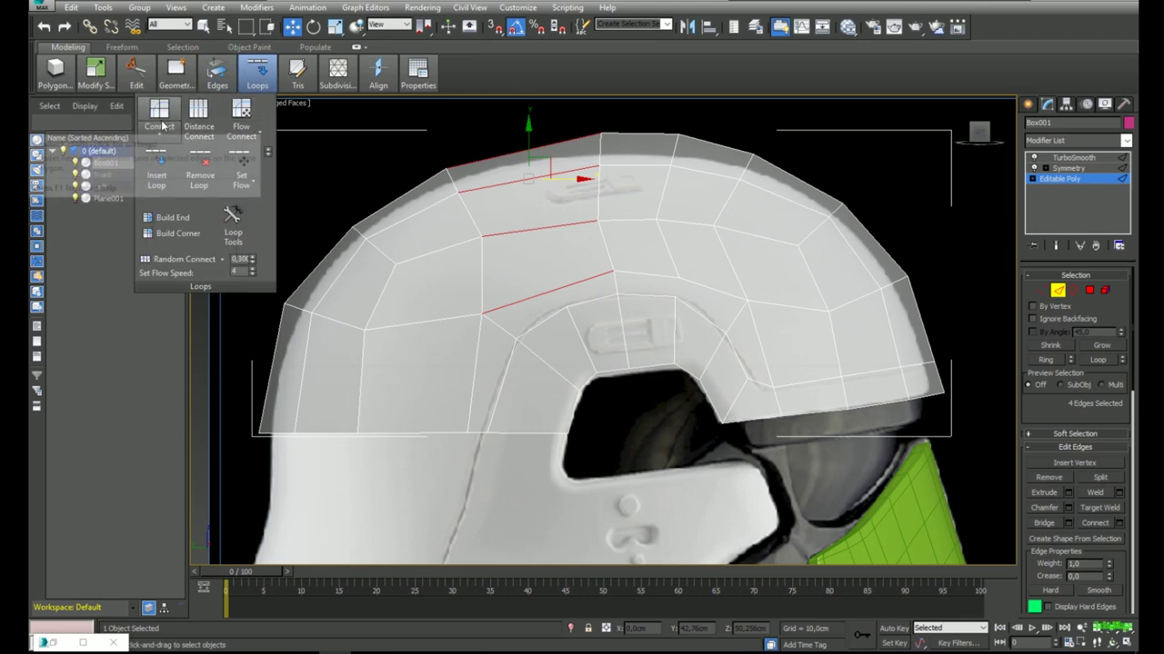
{"action": "left_click", "coordinate": [160, 162]}
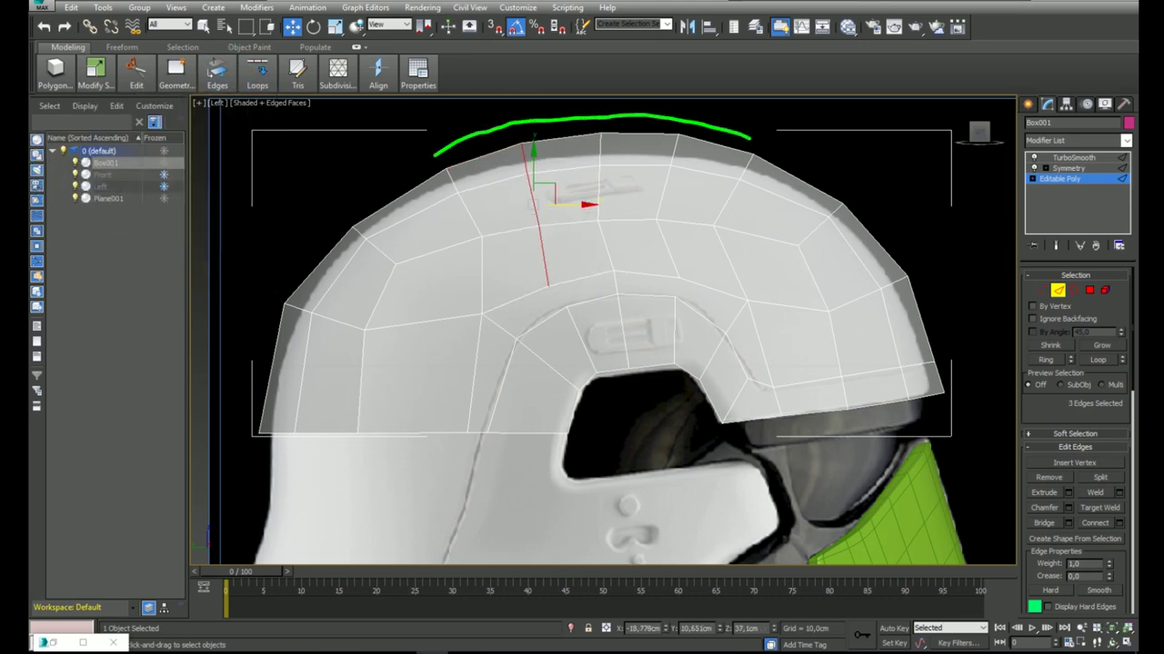
Connect the lower end vertices of the front and rear edge loops to the seam arch vertices directly below them.
{"action": "key", "text": "1"}
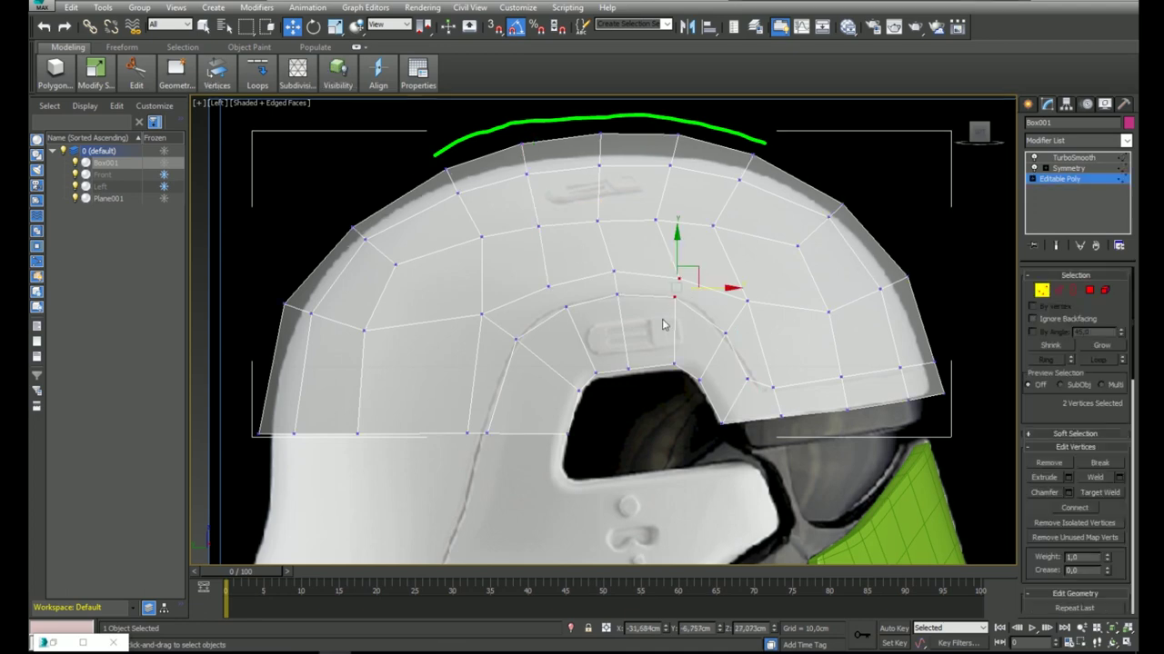
{"action": "right_click", "coordinate": [679, 278]}
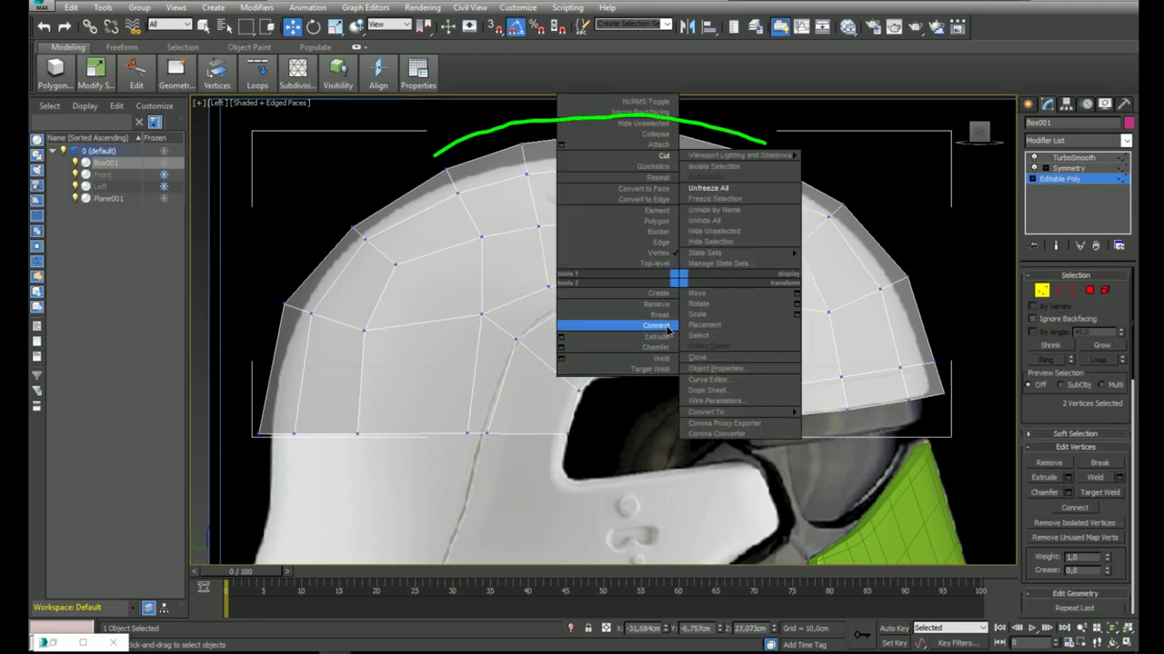
{"action": "left_click", "coordinate": [670, 325]}
{"action": "left_click_drag", "start_coordinate": [574, 312], "coordinate": [543, 280]}
{"action": "right_click", "coordinate": [563, 292]}
{"action": "left_click", "coordinate": [543, 340]}
Raise the three vertices just above the seam arch in the side view so their row follows the arch's curve.
{"action": "left_click_drag", "start_coordinate": [716, 261], "coordinate": [666, 287]}
{"action": "left_click", "coordinate": [615, 270]}
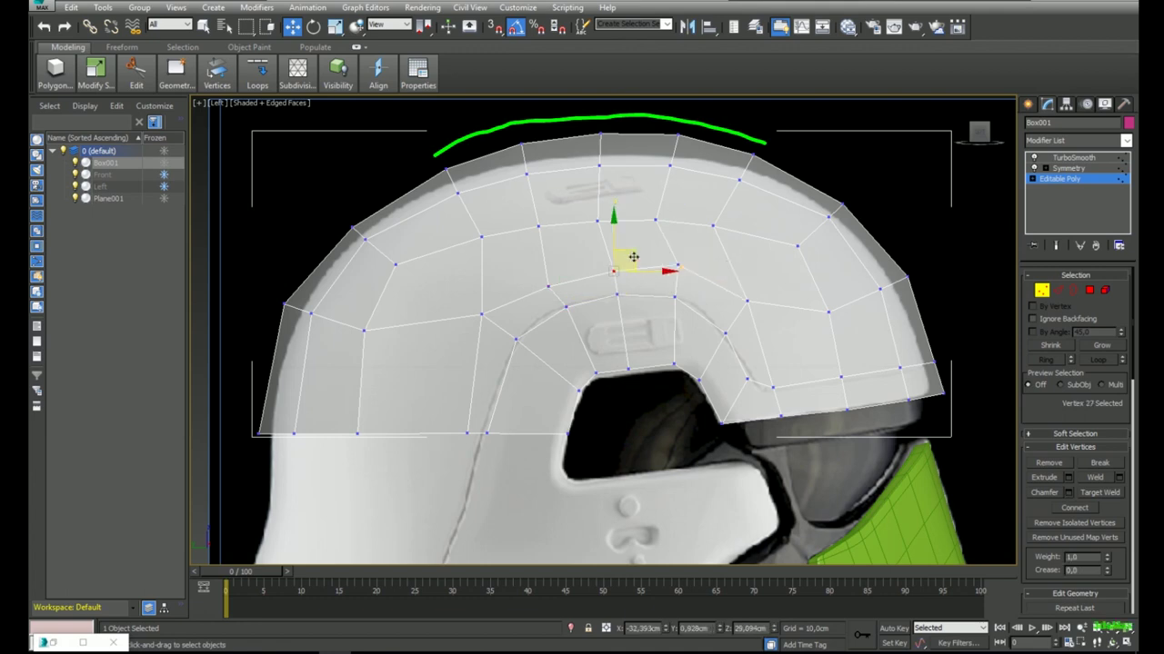
{"action": "left_click_drag", "start_coordinate": [568, 270], "coordinate": [587, 254]}
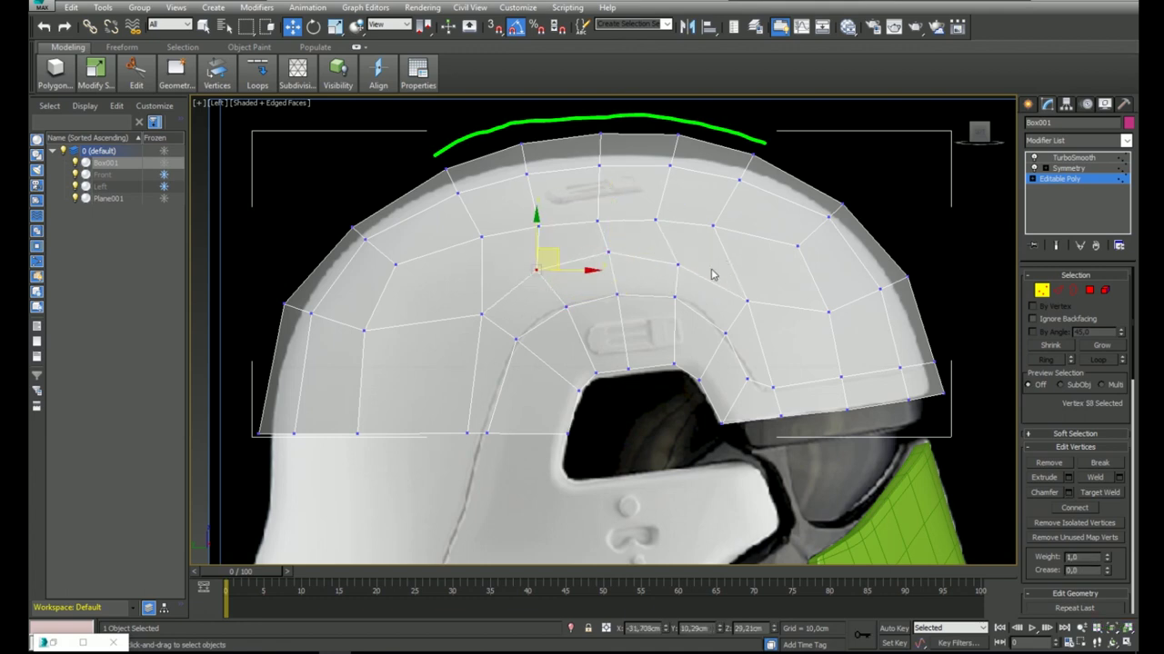
Move the vertices just above the seam arch inward toward the dome's centre in the front view to round the side.
{"action": "key", "text": "alt+x"}
{"action": "middle_click_drag", "start_coordinate": [700, 289], "coordinate": [546, 282], "text": "alt"}
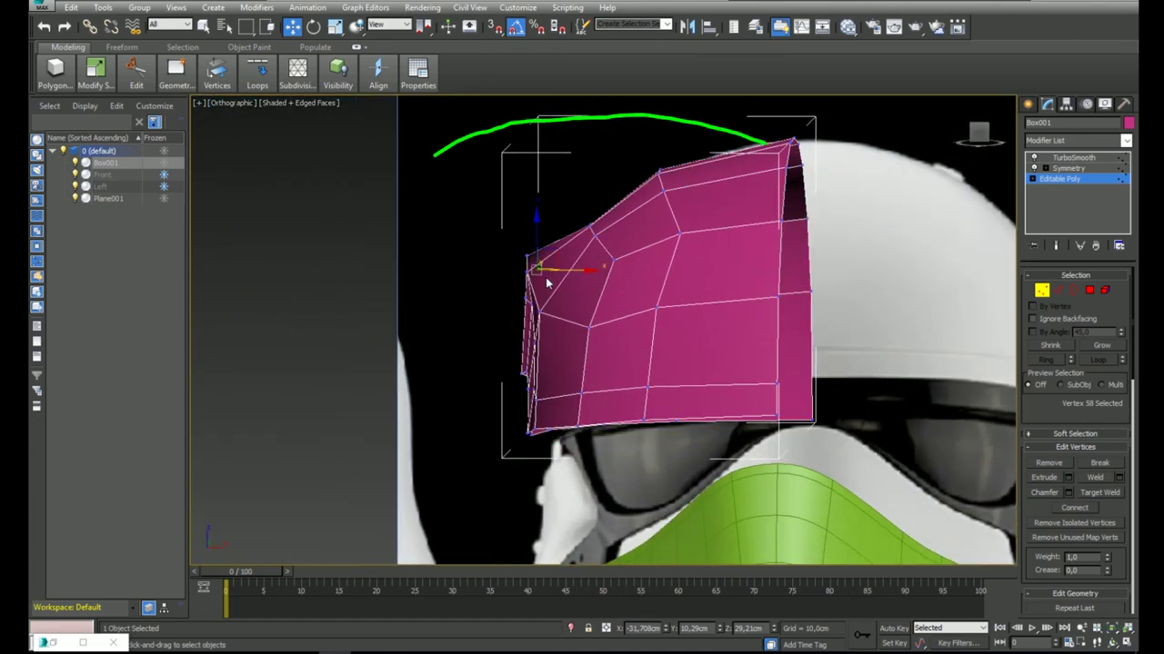
{"action": "key", "text": "t"}
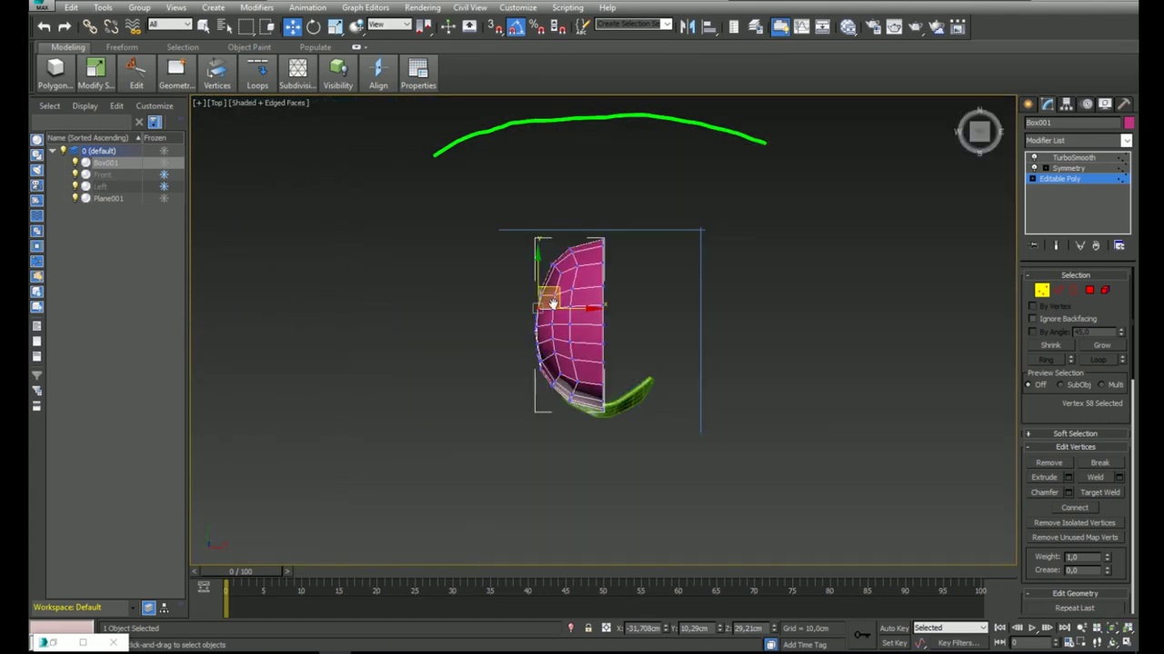
{"action": "scroll", "coordinate": [551, 301], "scroll_direction": "up", "scroll_amount": 5}
{"action": "key", "text": "f"}
{"action": "scroll", "coordinate": [519, 285], "scroll_direction": "up", "scroll_amount": 4}
{"action": "left_click", "coordinate": [457, 241]}
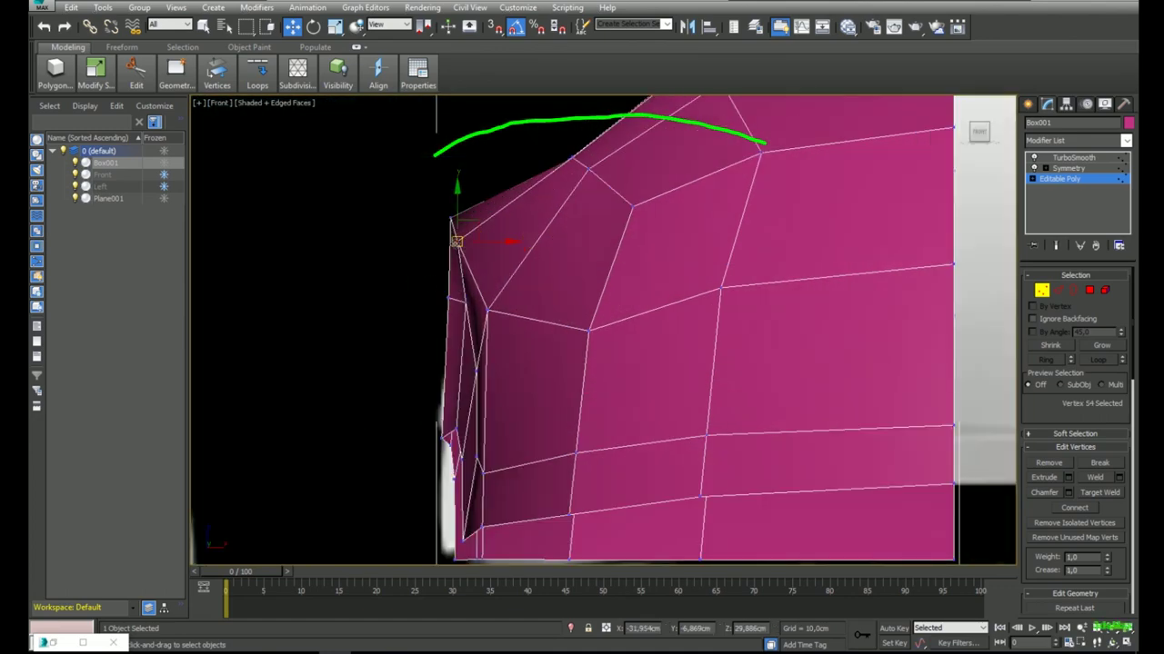
{"action": "scroll", "coordinate": [507, 255], "scroll_direction": "down", "scroll_amount": 4}
{"action": "key", "text": "alt+x"}
{"action": "middle_click_drag", "start_coordinate": [516, 256], "coordinate": [524, 257]}
{"action": "scroll", "coordinate": [524, 257], "scroll_direction": "up", "scroll_amount": 2}
{"action": "left_click_drag", "start_coordinate": [515, 242], "coordinate": [549, 240]}
{"action": "left_click_drag", "start_coordinate": [475, 211], "coordinate": [533, 244]}
{"action": "left_click", "coordinate": [476, 248]}
Show the stack's smoothed end result while editing the cage, turn edged faces off, and check the dome's side around the arch.
{"action": "key", "text": "alt+x"}
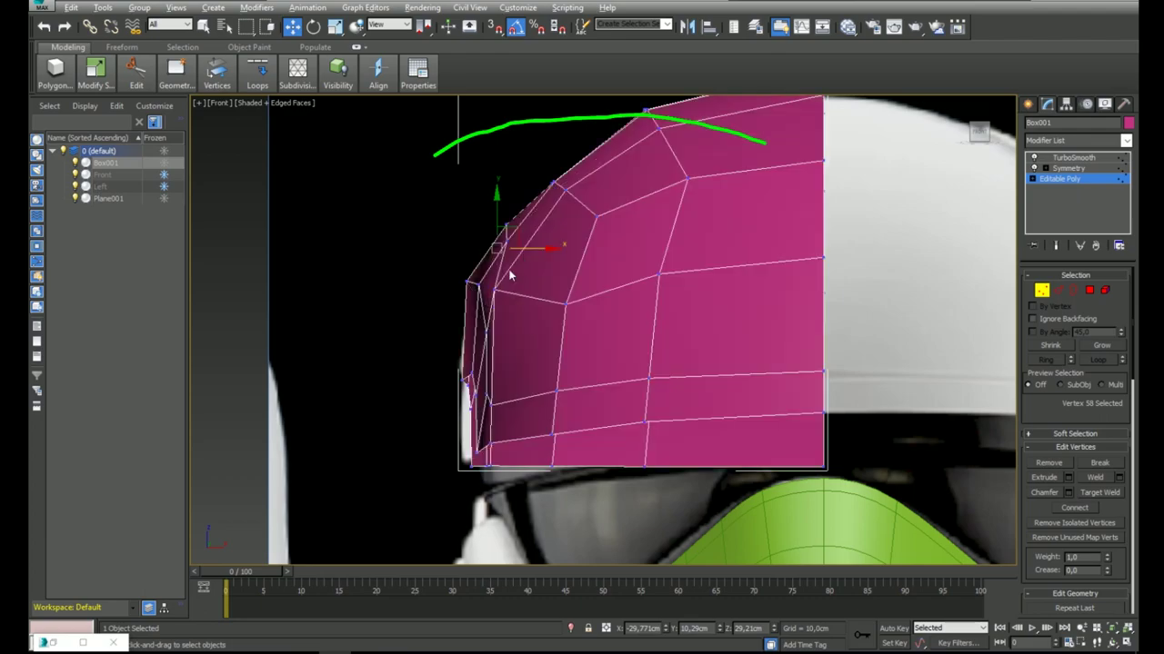
{"action": "mouse_move", "coordinate": [511, 273]}
{"action": "middle_mouse_down", "text": "alt"}
{"action": "mouse_move", "coordinate": [634, 290]}
{"action": "mouse_move", "coordinate": [504, 303]}
{"action": "mouse_move", "coordinate": [514, 284]}
{"action": "middle_mouse_up", "text": "alt"}
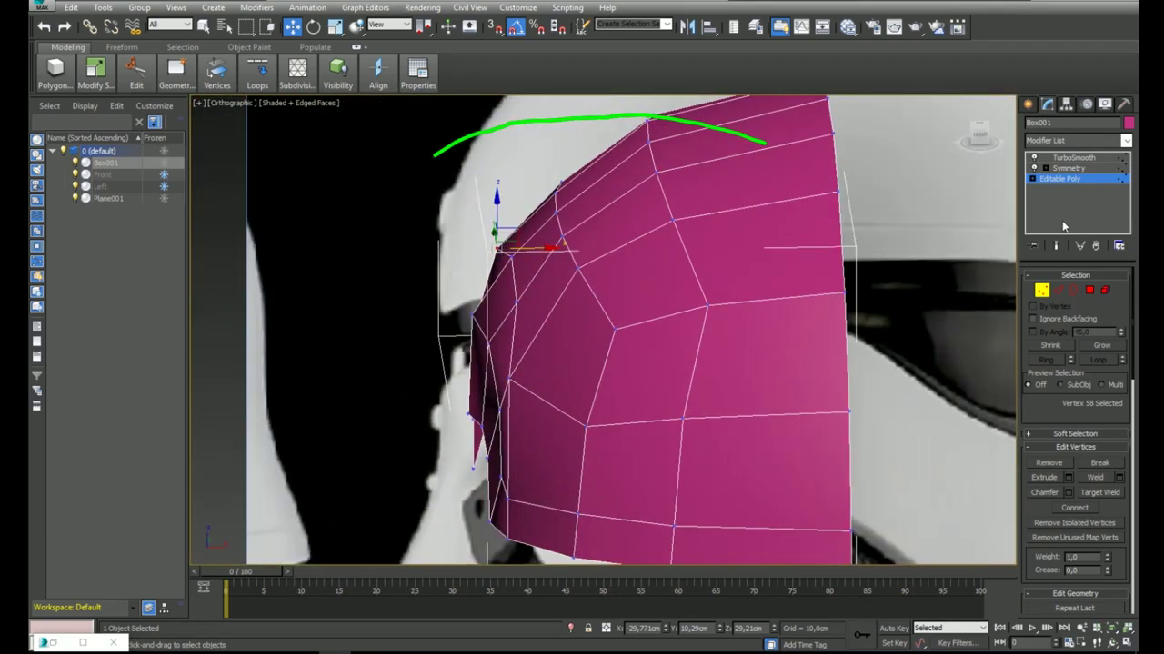
{"action": "left_click", "coordinate": [1056, 244]}
{"action": "key", "text": "F4"}
{"action": "mouse_move", "coordinate": [673, 263]}
{"action": "middle_mouse_down", "text": "alt"}
{"action": "mouse_move", "coordinate": [587, 297]}
{"action": "mouse_move", "coordinate": [519, 275]}
{"action": "mouse_move", "coordinate": [561, 333]}
{"action": "mouse_move", "coordinate": [686, 240]}
{"action": "mouse_move", "coordinate": [592, 249]}
{"action": "mouse_move", "coordinate": [524, 212]}
{"action": "mouse_move", "coordinate": [549, 216]}
{"action": "middle_mouse_up", "text": "alt"}
{"action": "left_click", "coordinate": [686, 240]}
{"action": "scroll", "coordinate": [671, 233], "scroll_direction": "up", "scroll_amount": 4}
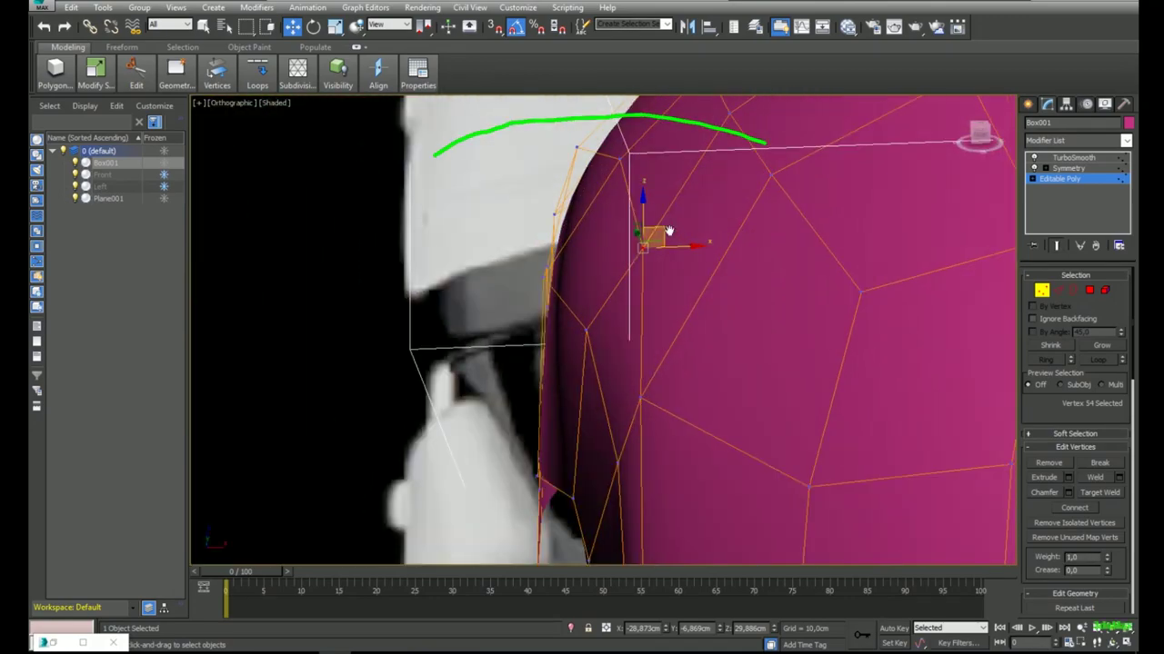
{"action": "middle_click_drag", "start_coordinate": [667, 231], "coordinate": [690, 253]}
{"action": "left_click_drag", "start_coordinate": [697, 269], "coordinate": [699, 270]}
{"action": "middle_click_drag", "start_coordinate": [662, 307], "coordinate": [714, 279], "text": "alt"}
Nudge the vertex above the arch's rear shoulder slightly upward in the side view, with the dome see-through.
{"action": "scroll", "coordinate": [726, 261], "scroll_direction": "down", "scroll_amount": 3}
{"action": "key", "text": "l"}
{"action": "scroll", "coordinate": [710, 270], "scroll_direction": "down", "scroll_amount": 3}
{"action": "key", "text": "alt+x"}
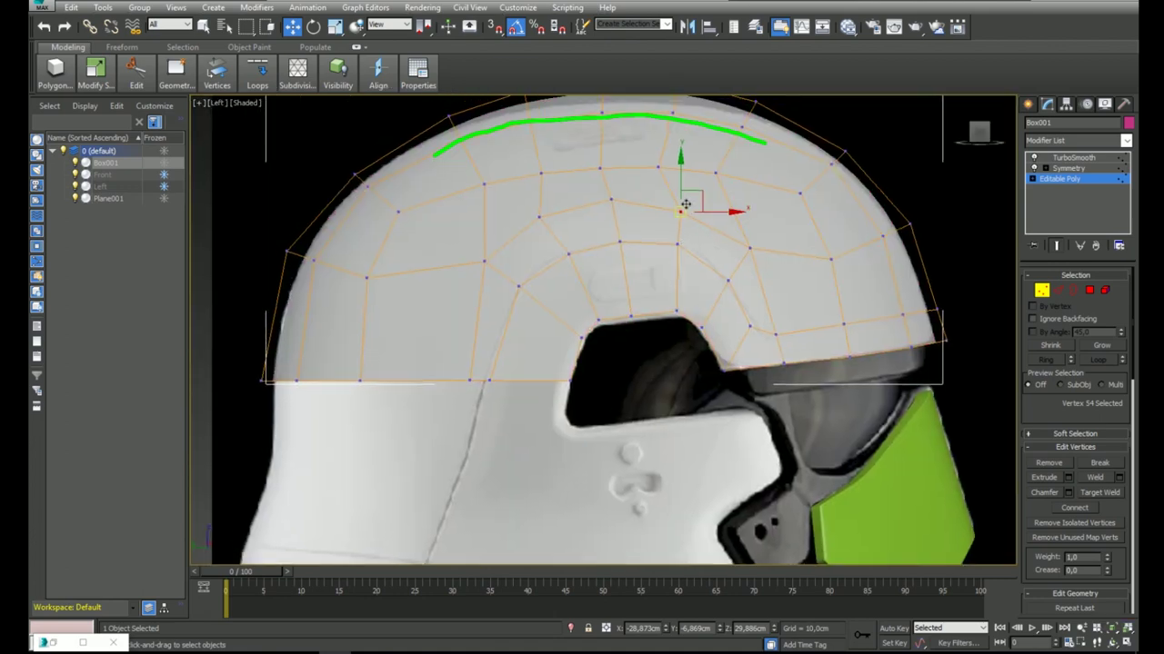
{"action": "middle_click_drag", "start_coordinate": [693, 155], "coordinate": [711, 206]}
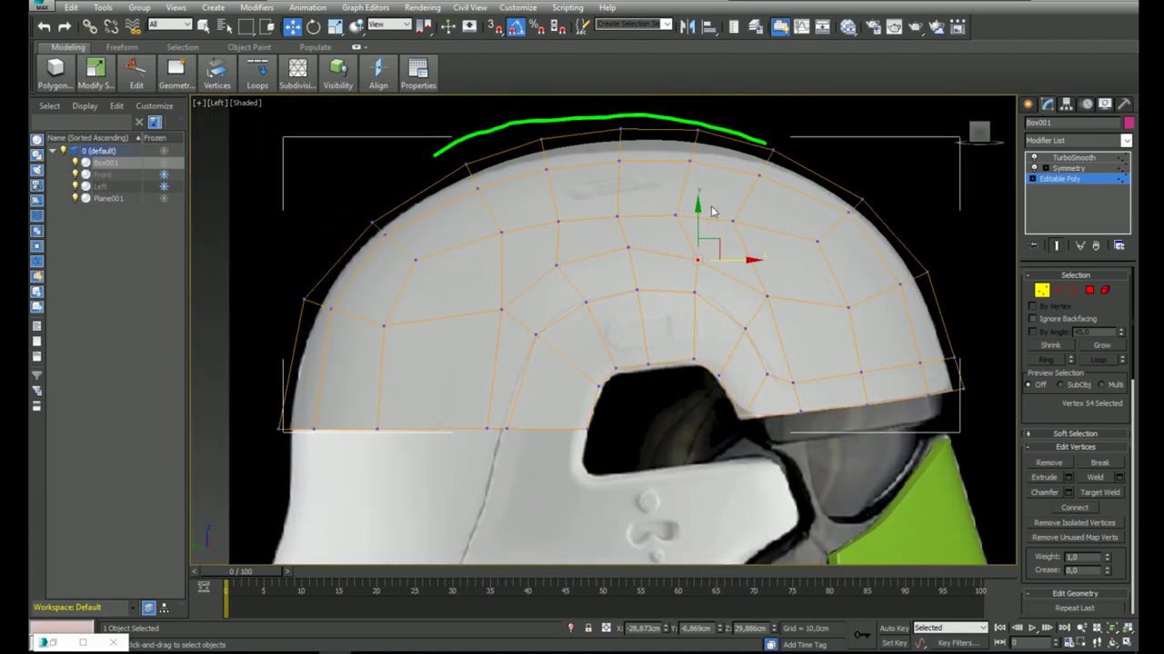
{"action": "left_click", "coordinate": [558, 266]}
{"action": "left_click_drag", "start_coordinate": [581, 250], "coordinate": [583, 247]}
Raise the central vertices of the second row above the seam arch in the side view, with edged faces shown.
{"action": "key", "text": "F4"}
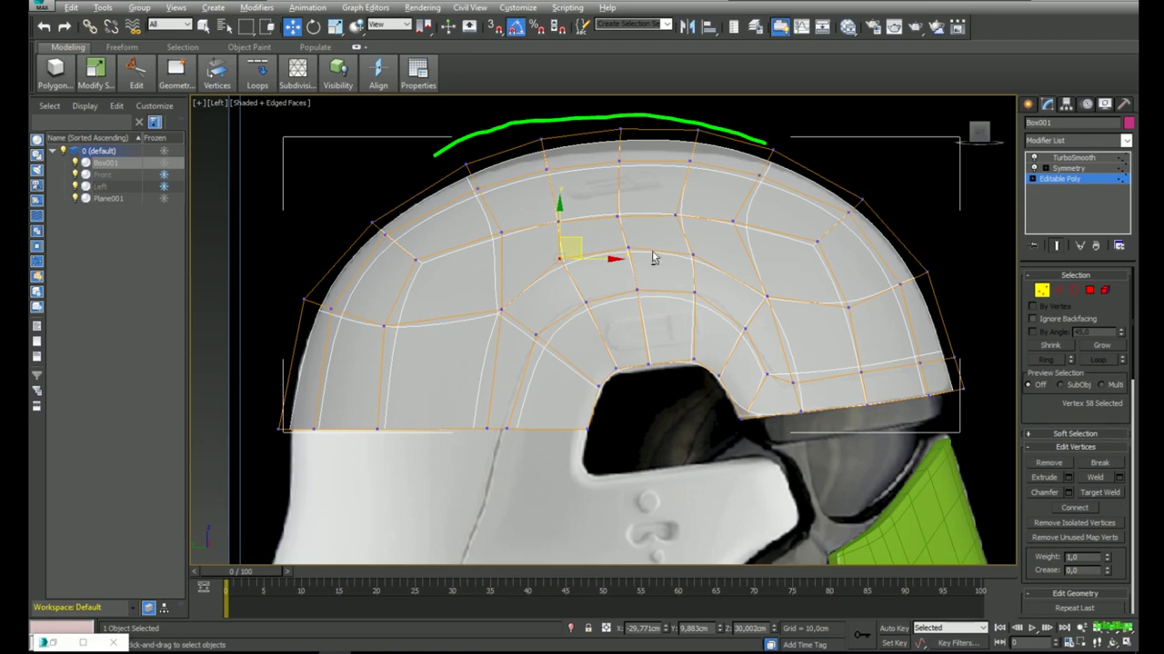
{"action": "key", "text": "alt+x"}
{"action": "key", "text": "p"}
{"action": "scroll", "coordinate": [691, 288], "scroll_direction": "up", "scroll_amount": 4}
{"action": "middle_click_drag", "start_coordinate": [691, 288], "coordinate": [582, 224], "text": "alt"}
{"action": "scroll", "coordinate": [645, 196], "scroll_direction": "down", "scroll_amount": 4}
{"action": "left_click", "coordinate": [613, 214]}
{"action": "key", "text": "l"}
{"action": "scroll", "coordinate": [618, 215], "scroll_direction": "up", "scroll_amount": 3}
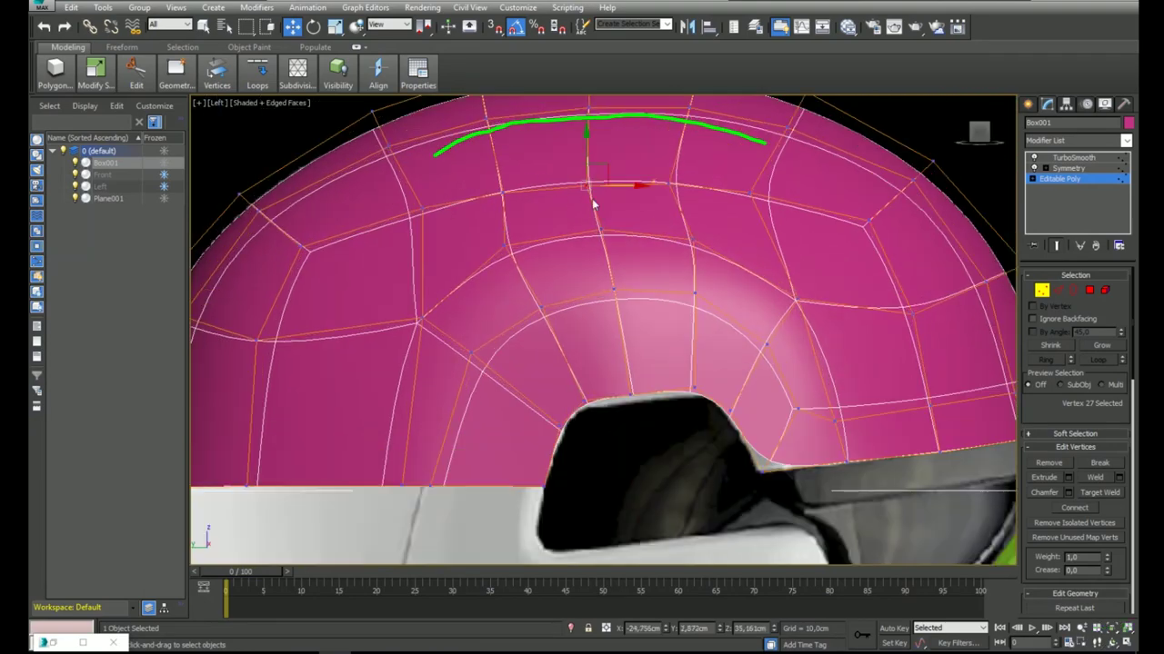
{"action": "left_click_drag", "start_coordinate": [814, 202], "coordinate": [472, 182]}
{"action": "left_click_drag", "start_coordinate": [584, 149], "coordinate": [583, 130]}
Move the group of side vertices just above the seam arch inward in the front view to fit the blueprint's silhouette.
{"action": "middle_click_drag", "start_coordinate": [580, 214], "coordinate": [540, 220], "text": "alt"}
{"action": "scroll", "coordinate": [540, 220], "scroll_direction": "down", "scroll_amount": 3}
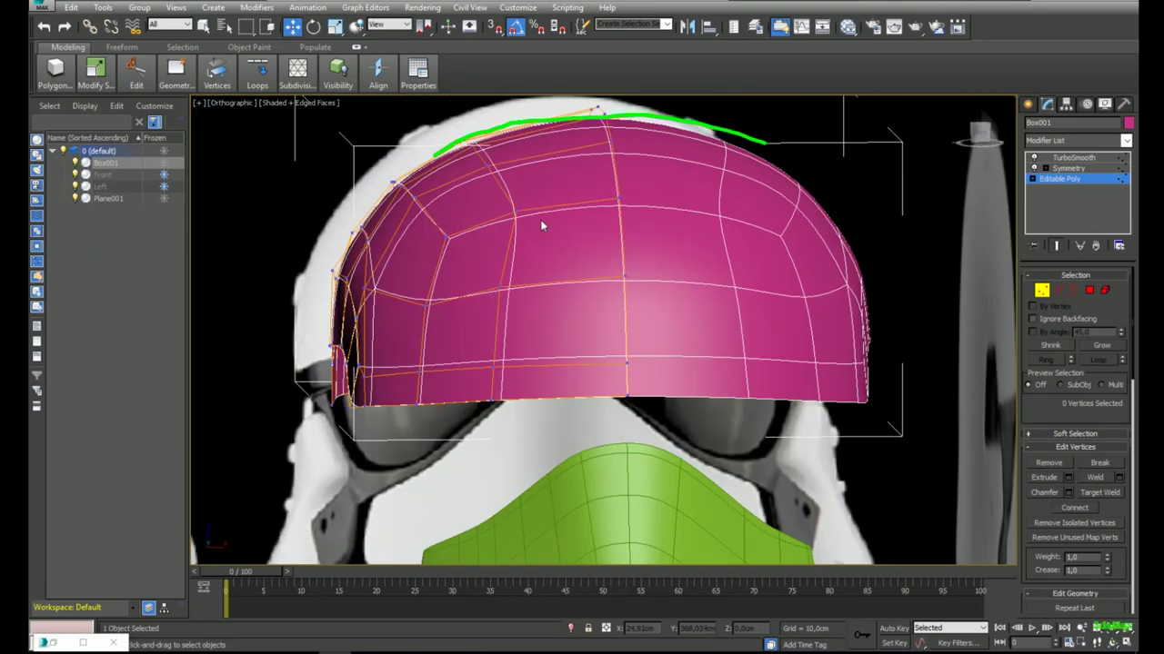
{"action": "key", "text": "l"}
{"action": "key", "text": "f"}
{"action": "scroll", "coordinate": [525, 265], "scroll_direction": "down", "scroll_amount": 2}
{"action": "scroll", "coordinate": [496, 305], "scroll_direction": "up", "scroll_amount": 4}
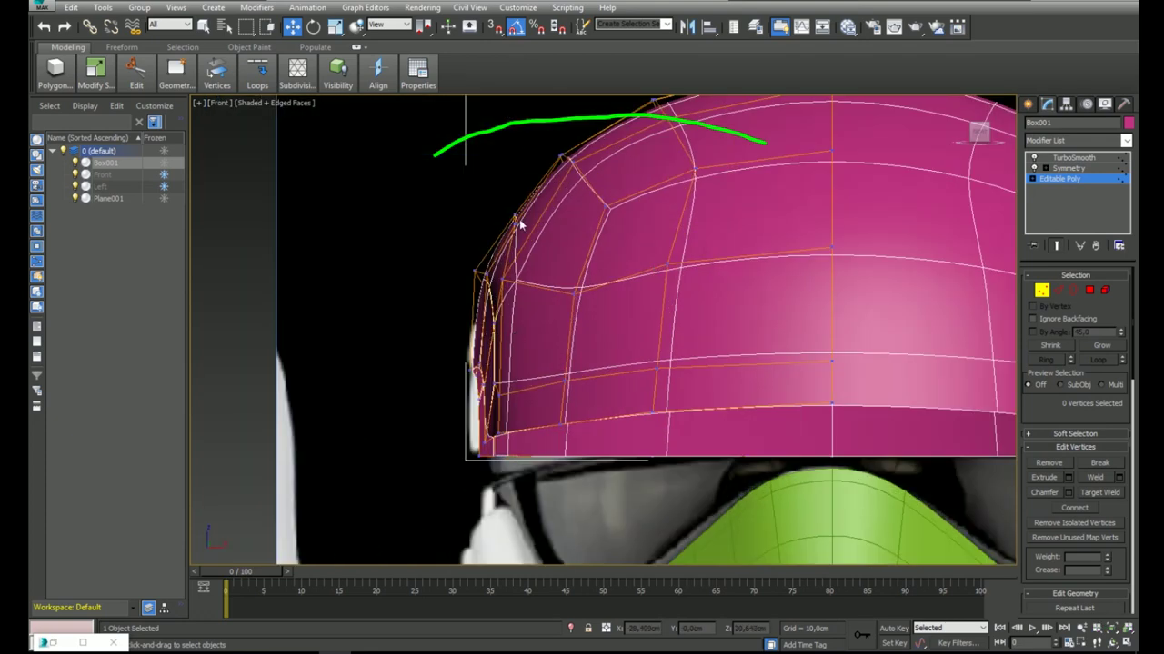
{"action": "key", "text": "alt+x"}
{"action": "key", "text": "F4"}
{"action": "middle_click_drag", "start_coordinate": [529, 263], "coordinate": [539, 267]}
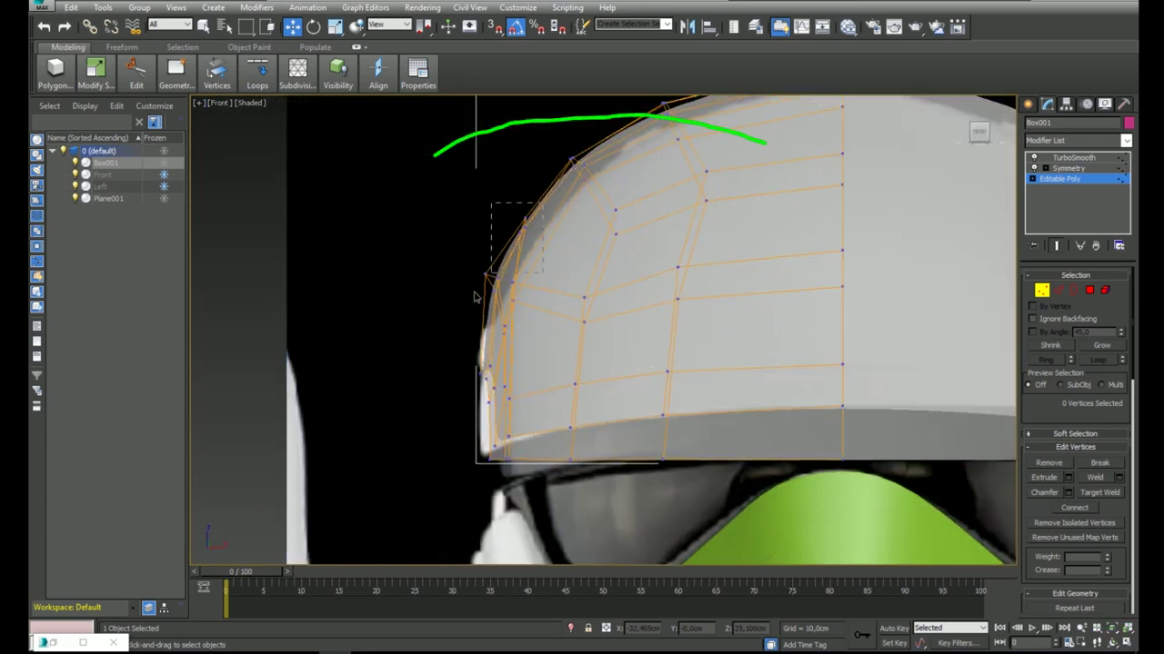
{"action": "left_click_drag", "start_coordinate": [455, 338], "coordinate": [455, 336]}
{"action": "mouse_move", "coordinate": [552, 277]}
{"action": "left_mouse_down"}
{"action": "mouse_move", "coordinate": [587, 279]}
{"action": "mouse_move", "coordinate": [567, 276]}
{"action": "left_mouse_up"}
Move the next higher group of side vertices inward by about 1.8 cm in the front view.
{"action": "middle_click_drag", "start_coordinate": [569, 247], "coordinate": [550, 285]}
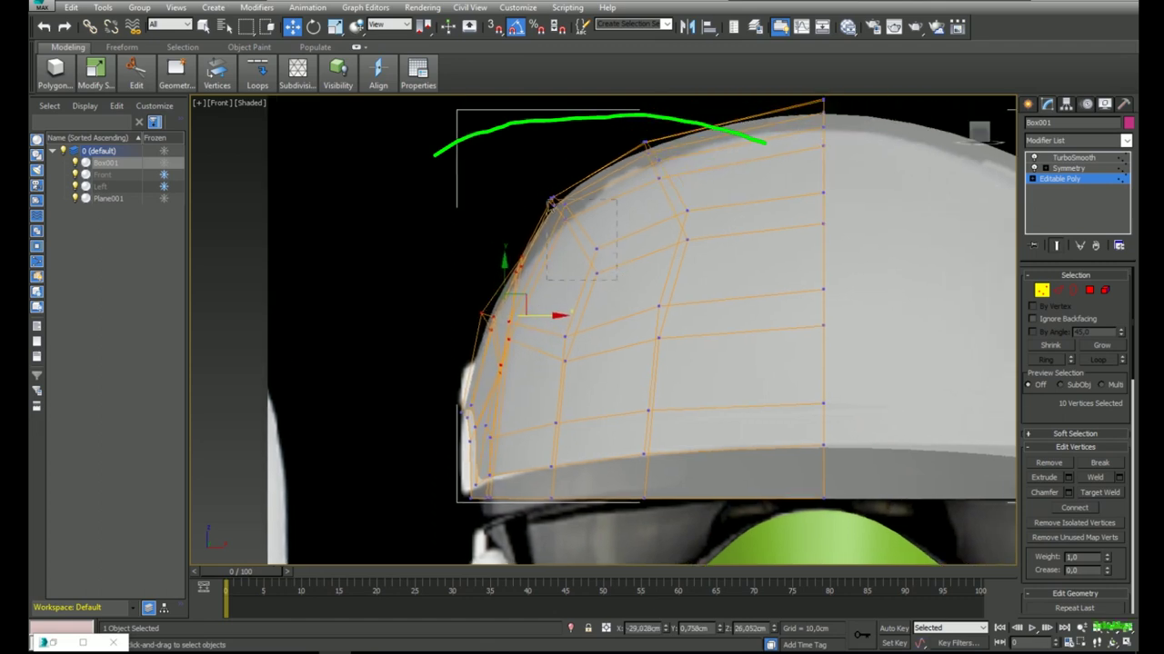
{"action": "left_click_drag", "start_coordinate": [547, 199], "coordinate": [546, 198]}
{"action": "left_click_drag", "start_coordinate": [617, 222], "coordinate": [637, 221]}
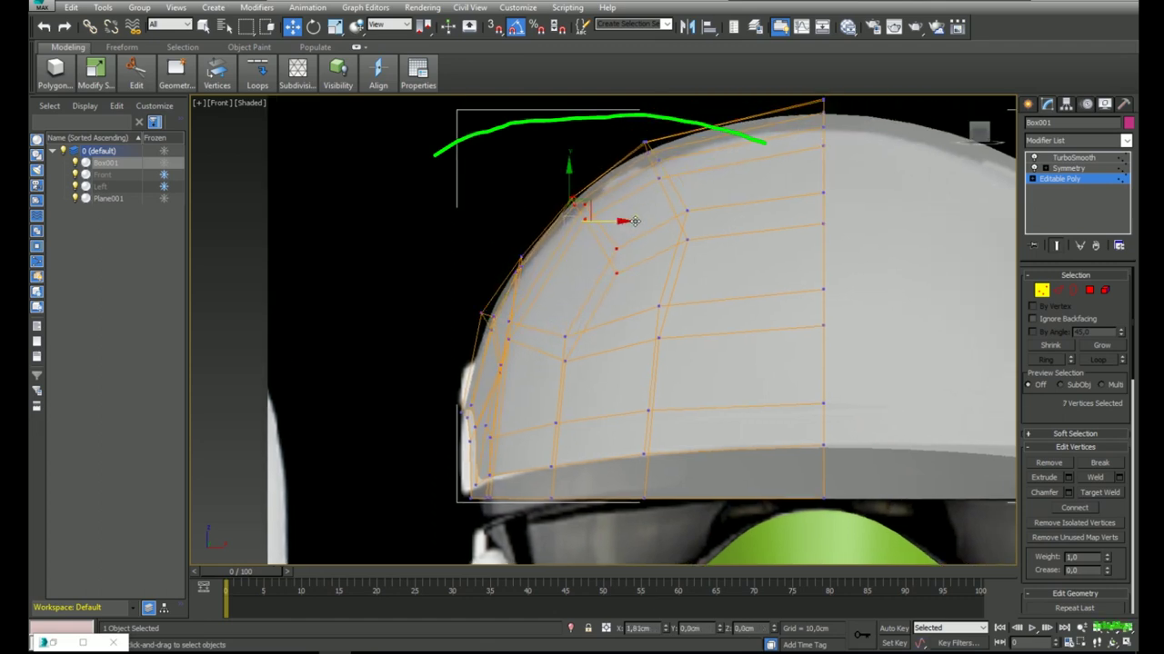
Move the arch's top middle vertex and the opening's edge vertex below it inward by about 0.57 cm in the top view.
{"action": "middle_click_drag", "start_coordinate": [719, 178], "coordinate": [653, 216]}
{"action": "key", "text": "alt+x"}
{"action": "key", "text": "F3"}
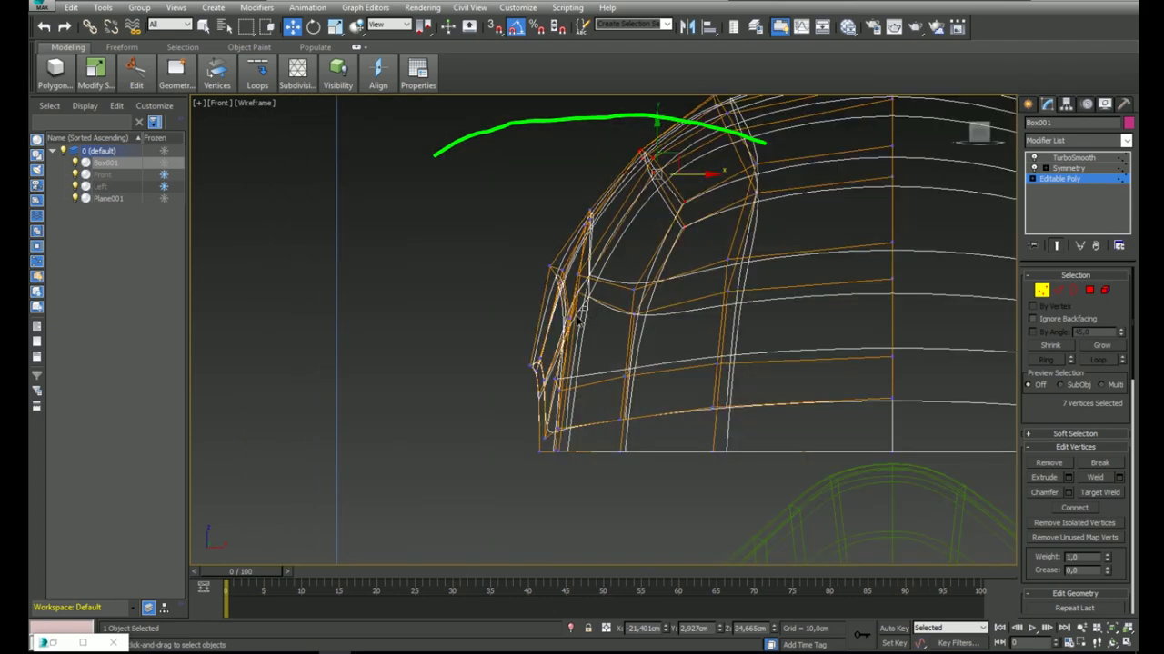
{"action": "key", "text": "F3"}
{"action": "mouse_move", "coordinate": [564, 315]}
{"action": "left_mouse_down"}
{"action": "mouse_move", "coordinate": [613, 327]}
{"action": "mouse_move", "coordinate": [587, 322]}
{"action": "left_mouse_up"}
{"action": "key", "text": "F3"}
{"action": "key", "text": "F3"}
{"action": "mouse_move", "coordinate": [589, 323]}
{"action": "middle_mouse_down", "text": "alt"}
{"action": "mouse_move", "coordinate": [674, 376]}
{"action": "mouse_move", "coordinate": [668, 387]}
{"action": "middle_mouse_up", "text": "alt"}
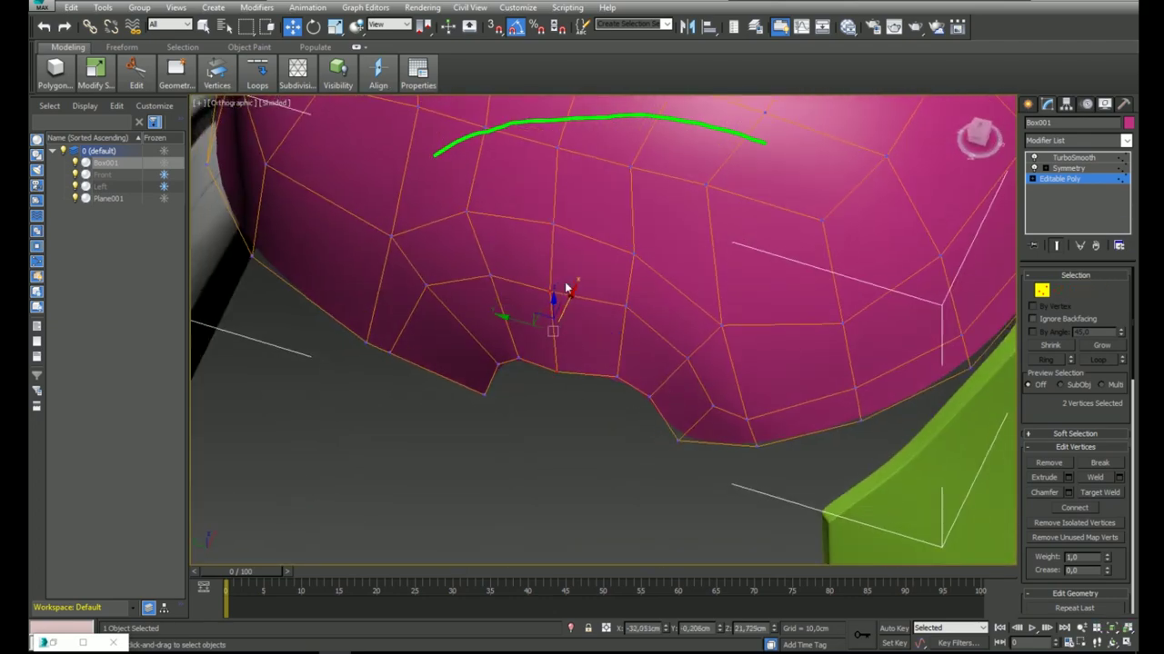
{"action": "key", "text": "t"}
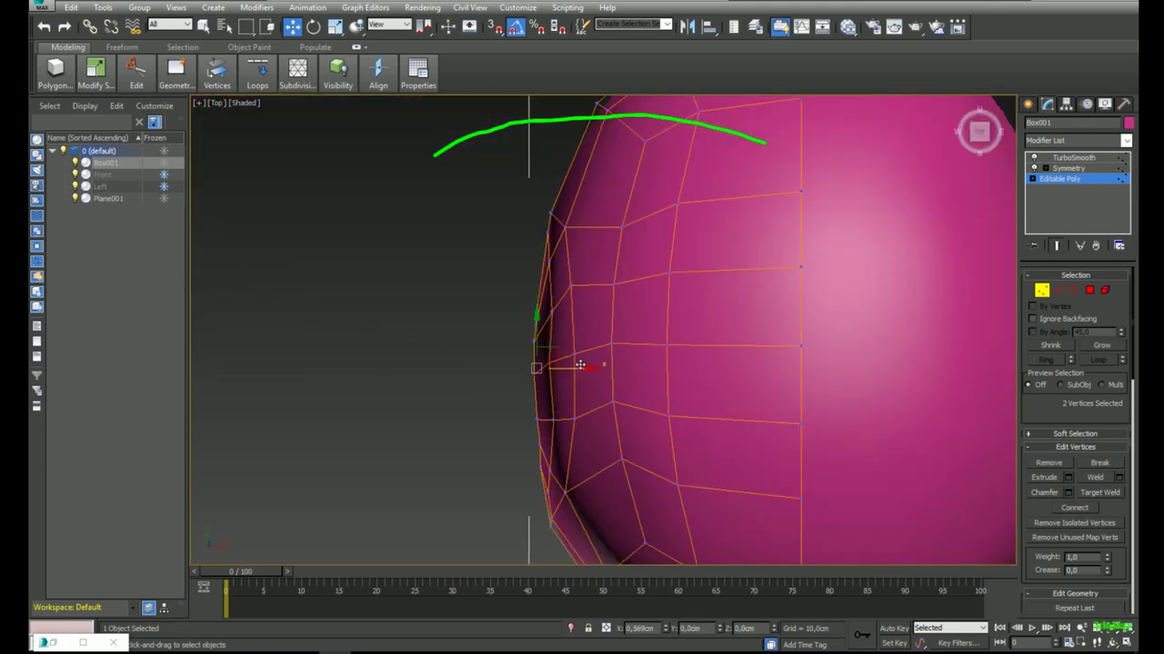
Examine the TurboSmooth result of the dome from the side and at an angle, shaded and see-through against the blueprint.
{"action": "key", "text": "l"}
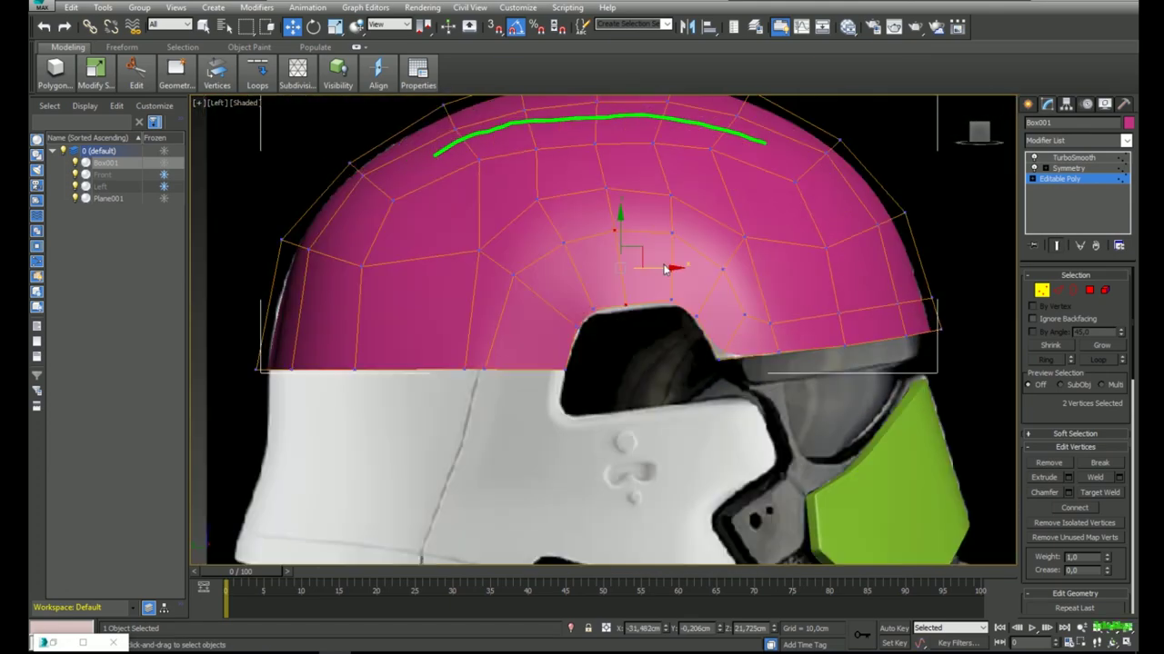
{"action": "left_click", "coordinate": [1091, 158]}
{"action": "key", "text": "F4"}
{"action": "key", "text": "F4"}
{"action": "scroll", "coordinate": [636, 307], "scroll_direction": "down", "scroll_amount": 2}
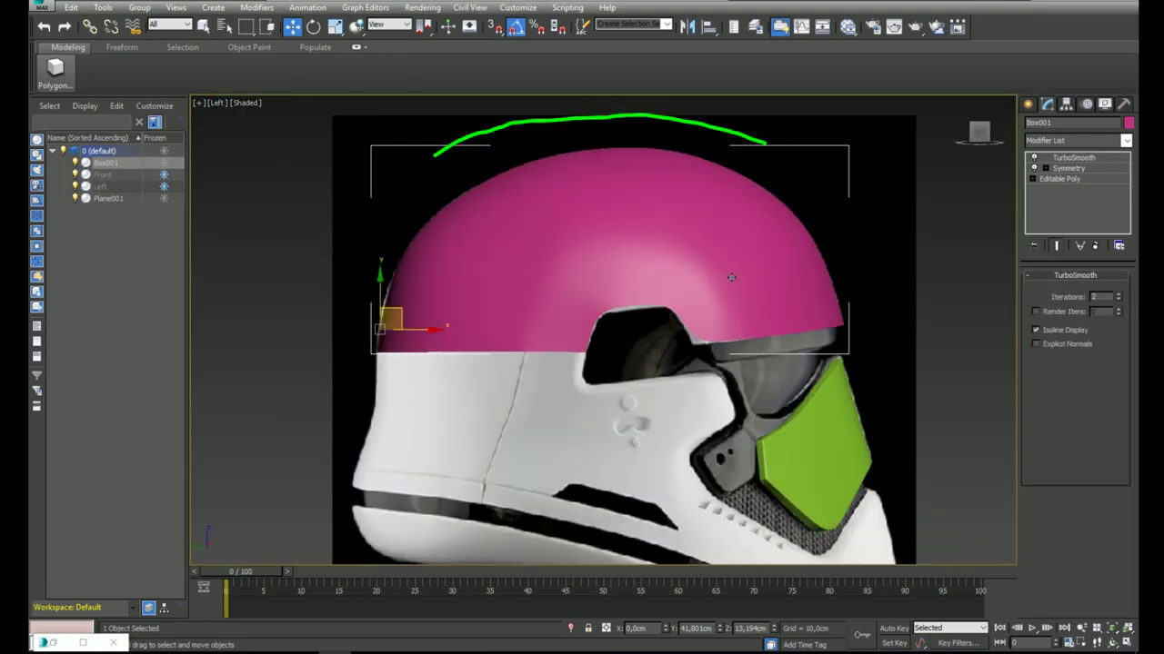
{"action": "middle_click_drag", "start_coordinate": [770, 251], "coordinate": [727, 256], "text": "alt"}
{"action": "key", "text": "l"}
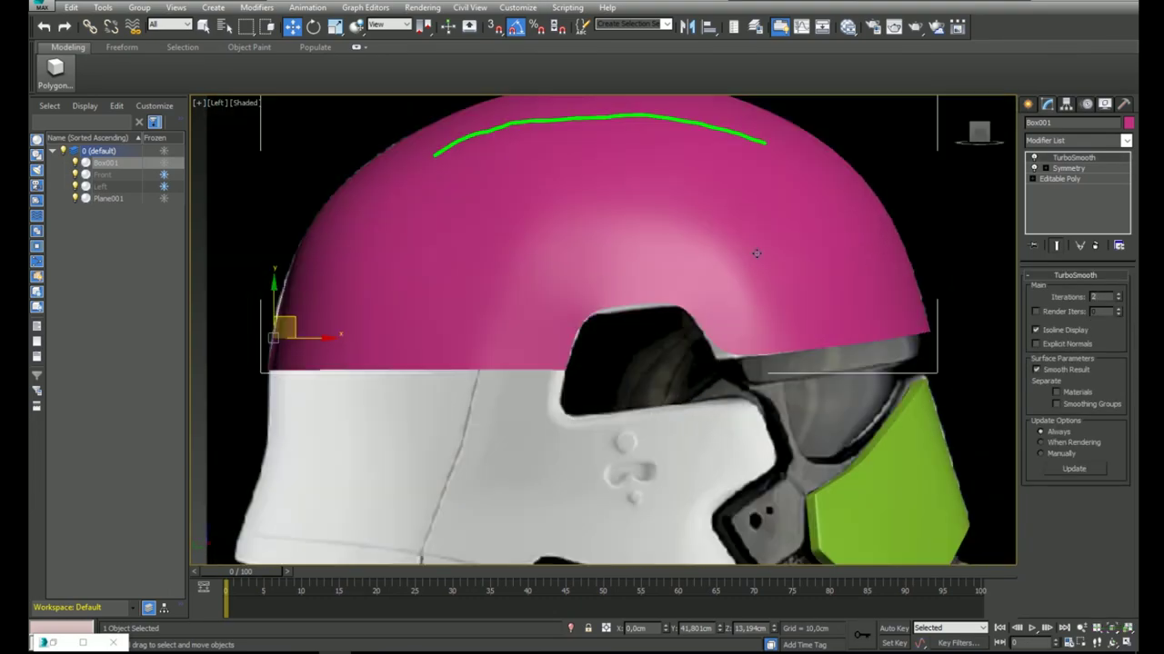
{"action": "key", "text": "F4"}
{"action": "key", "text": "alt+x"}
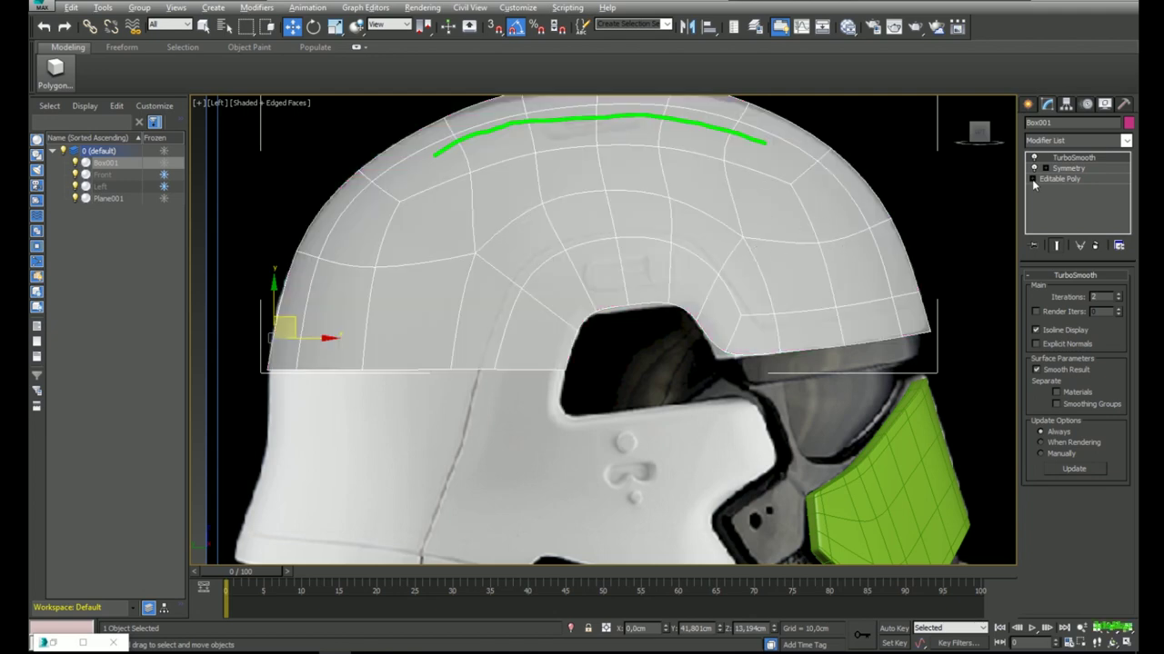
Examine the smoothed dome's sharp corner at the front of the eye opening against the side blueprint, with the base vertices shown.
{"action": "left_click", "coordinate": [1032, 179]}
{"action": "key", "text": "1"}
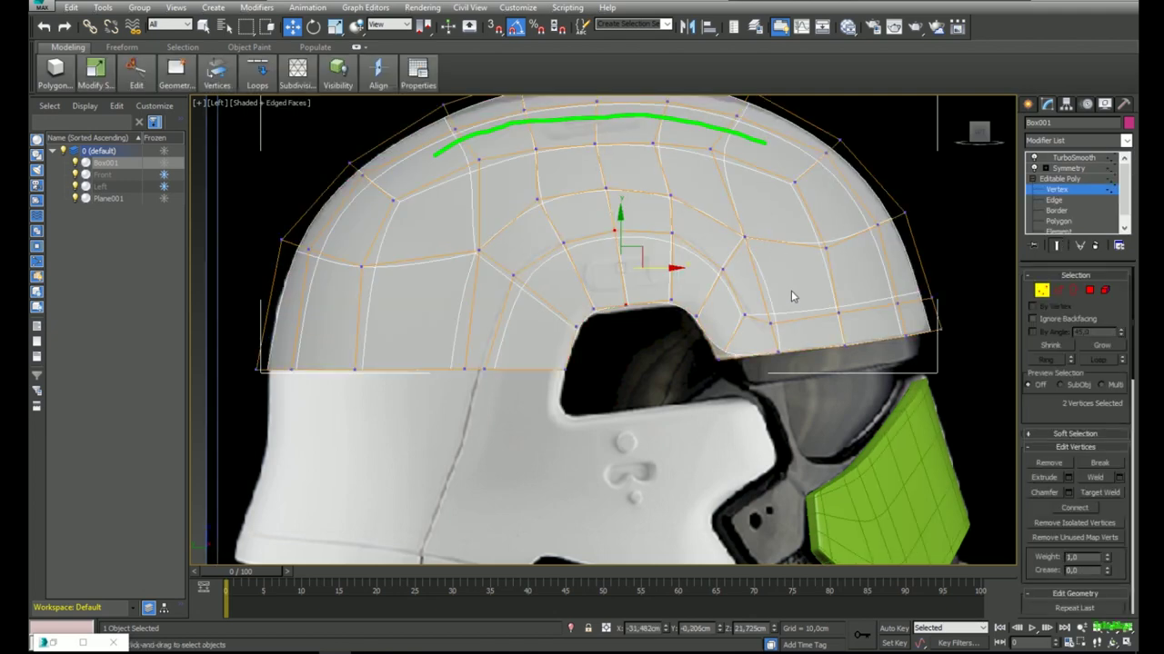
{"action": "scroll", "coordinate": [717, 293], "scroll_direction": "up", "scroll_amount": 3}
{"action": "key", "text": "alt+x"}
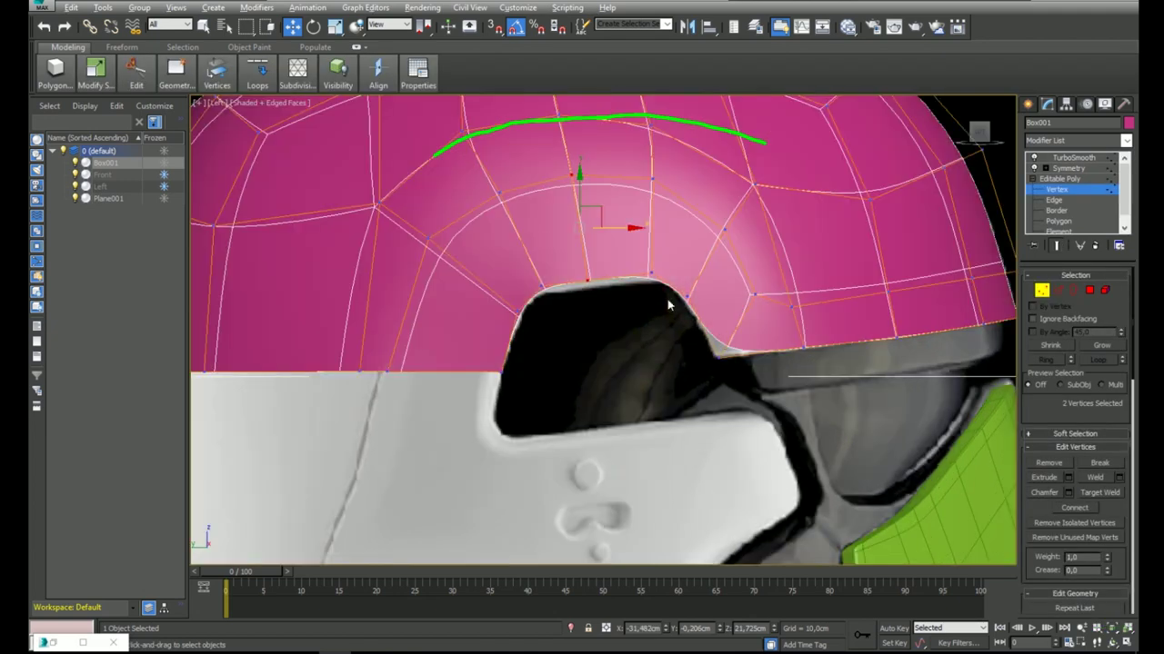
{"action": "key", "text": "alt+x"}
{"action": "scroll", "coordinate": [783, 336], "scroll_direction": "up", "scroll_amount": 3}
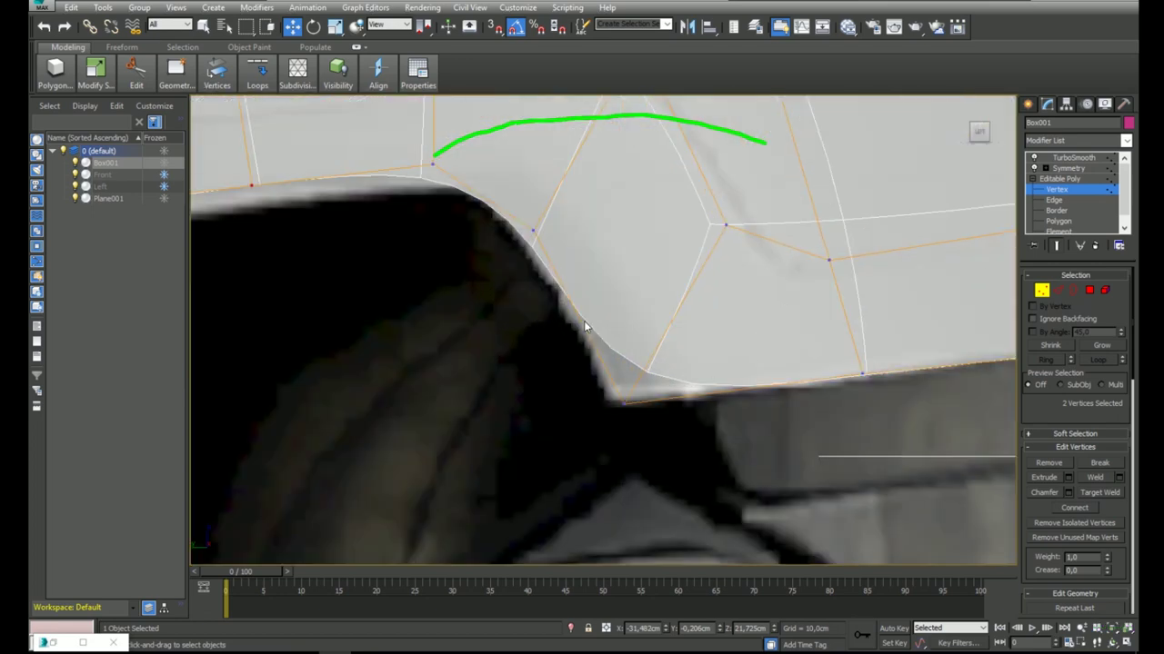
{"action": "scroll", "coordinate": [597, 387], "scroll_direction": "down", "scroll_amount": 1}
{"action": "key", "text": "Escape"}
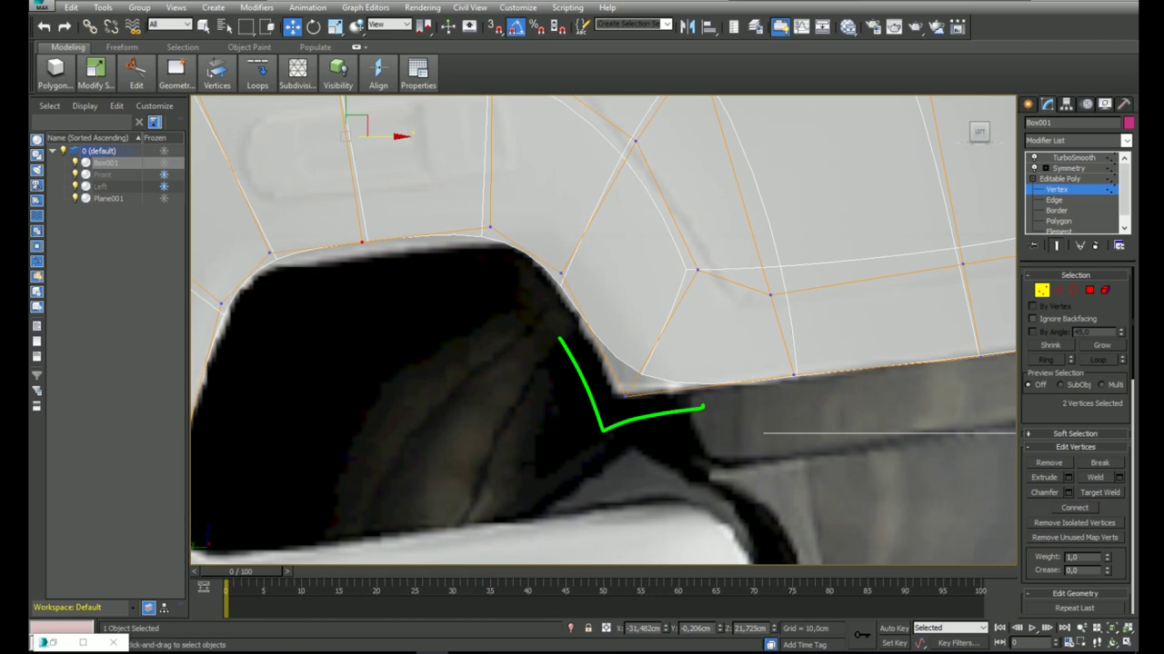
{"action": "scroll", "coordinate": [643, 300], "scroll_direction": "down", "scroll_amount": 5}
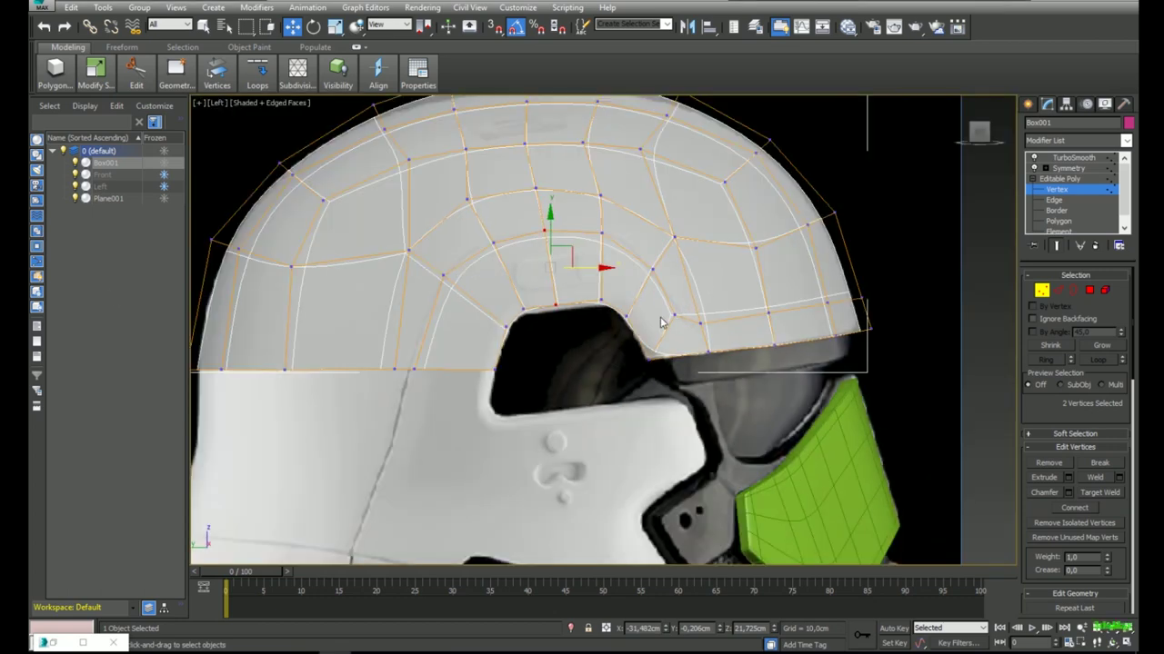
Slide the dome's bottom-edge vertex just behind the seam line towards the back of the helmet in the side view.
{"action": "middle_click_drag", "start_coordinate": [491, 365], "coordinate": [551, 361]}
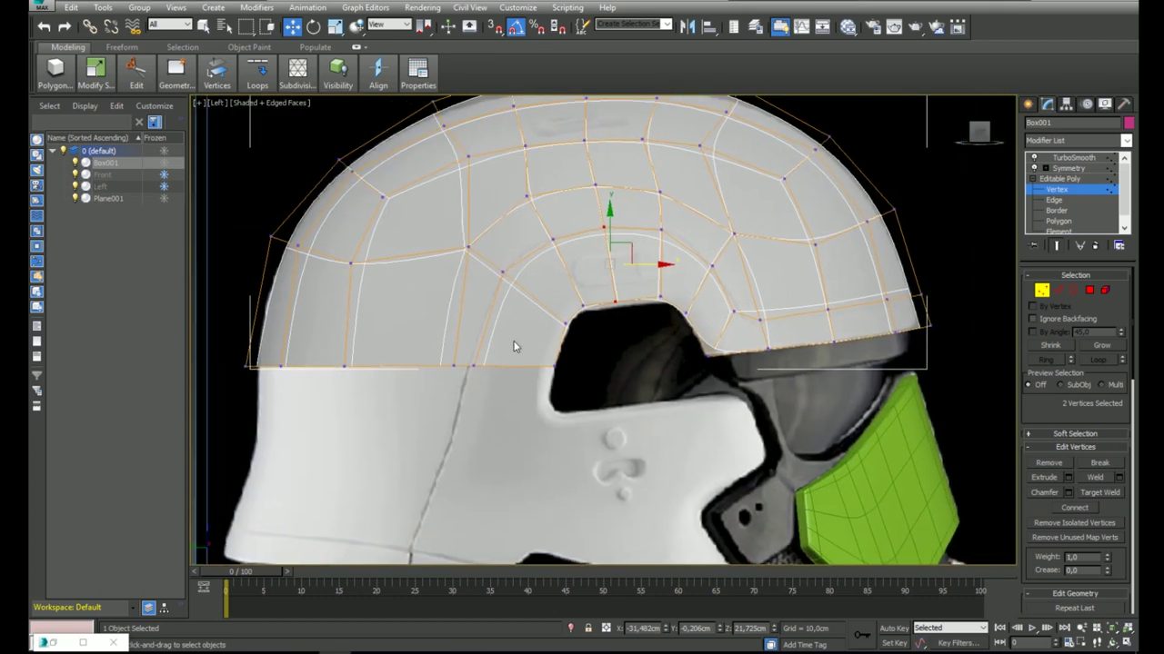
{"action": "left_click", "coordinate": [454, 366]}
{"action": "left_click_drag", "start_coordinate": [495, 366], "coordinate": [462, 365]}
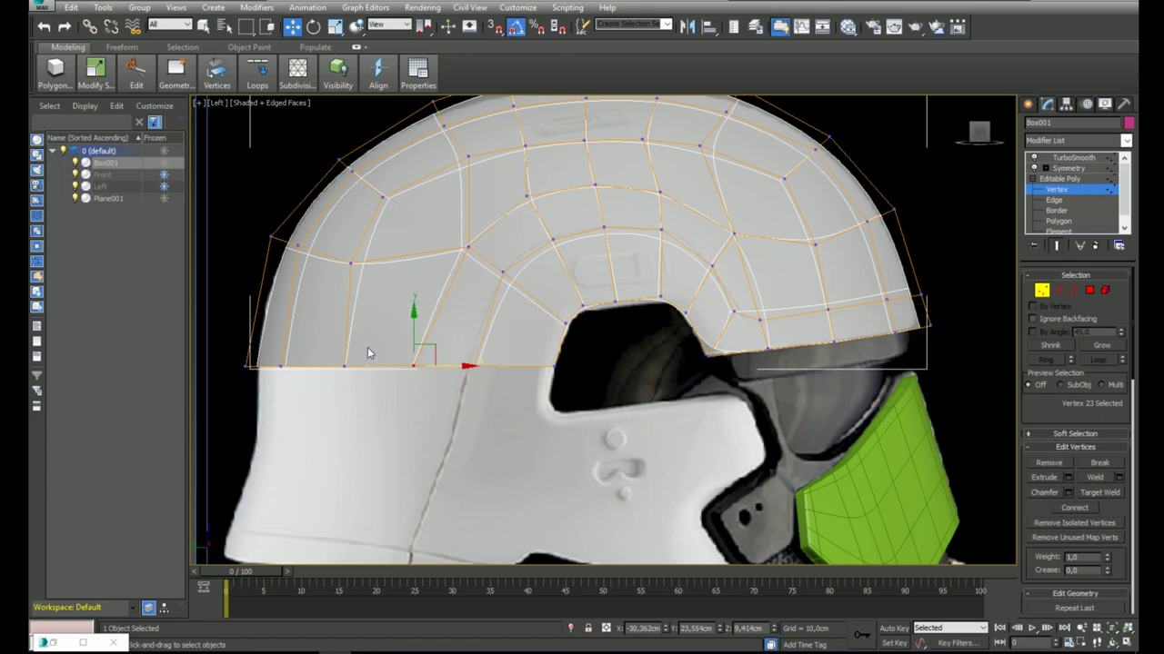
Examine the opaque dome over the side and front blueprints, then outside vertex editing with its edges hidden.
{"action": "middle_click_drag", "start_coordinate": [487, 331], "coordinate": [479, 360]}
{"action": "key", "text": "alt+x"}
{"action": "scroll", "coordinate": [608, 321], "scroll_direction": "down", "scroll_amount": 4}
{"action": "middle_click_drag", "start_coordinate": [640, 273], "coordinate": [631, 246]}
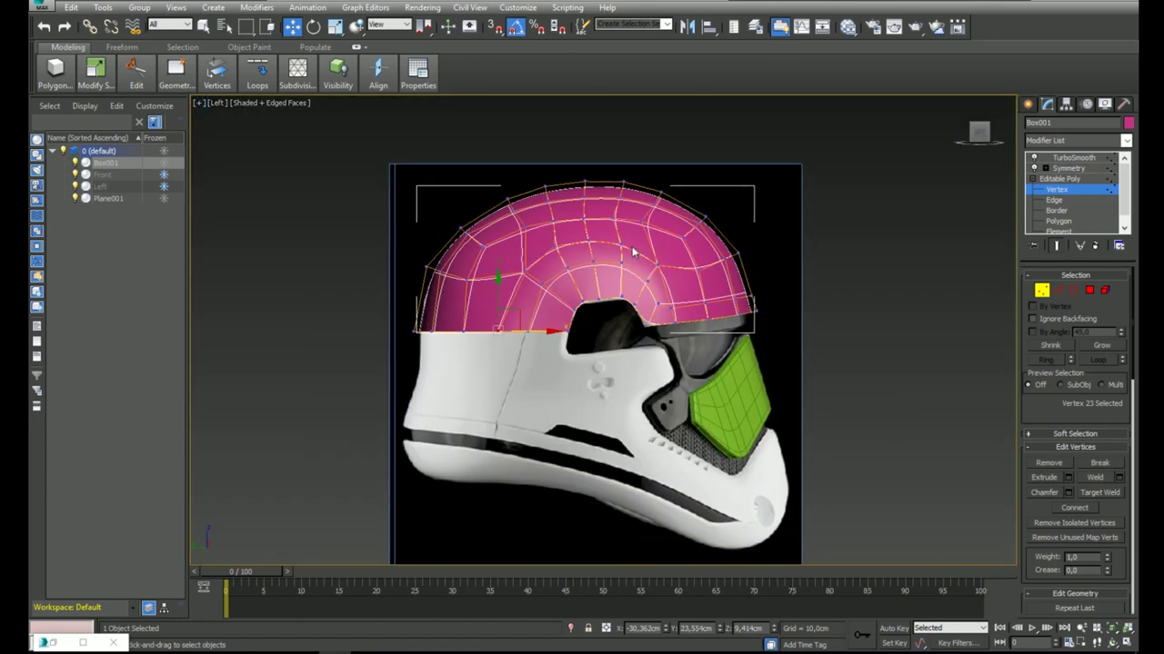
{"action": "scroll", "coordinate": [636, 258], "scroll_direction": "up", "scroll_amount": 3}
{"action": "key", "text": "f"}
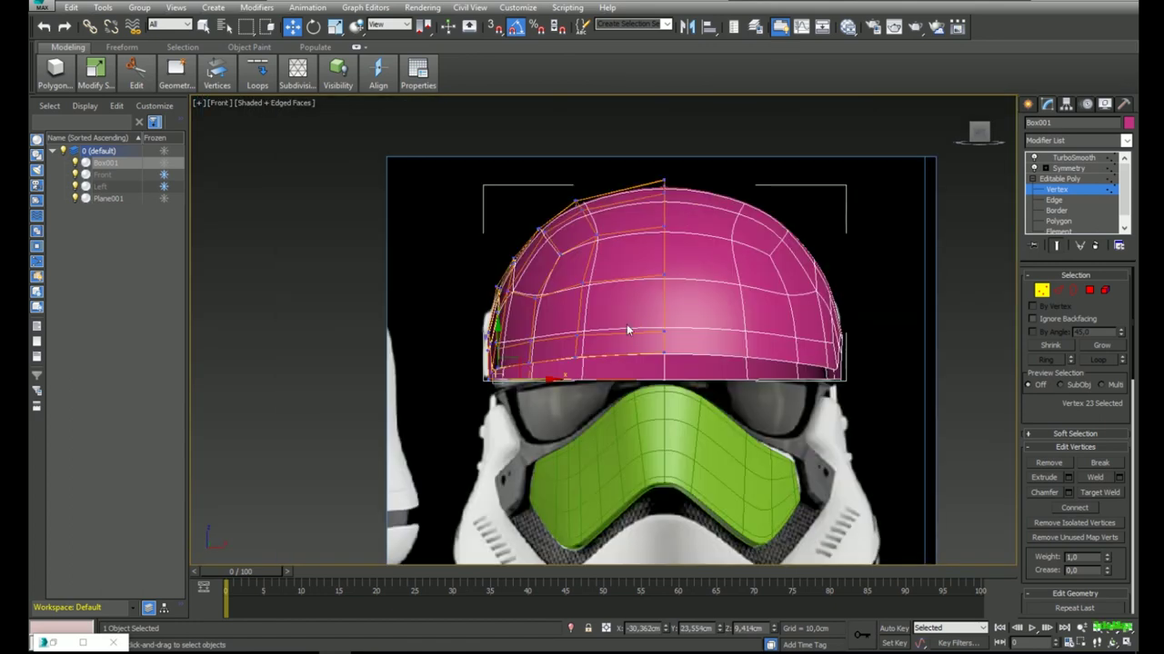
{"action": "scroll", "coordinate": [522, 359], "scroll_direction": "up", "scroll_amount": 4}
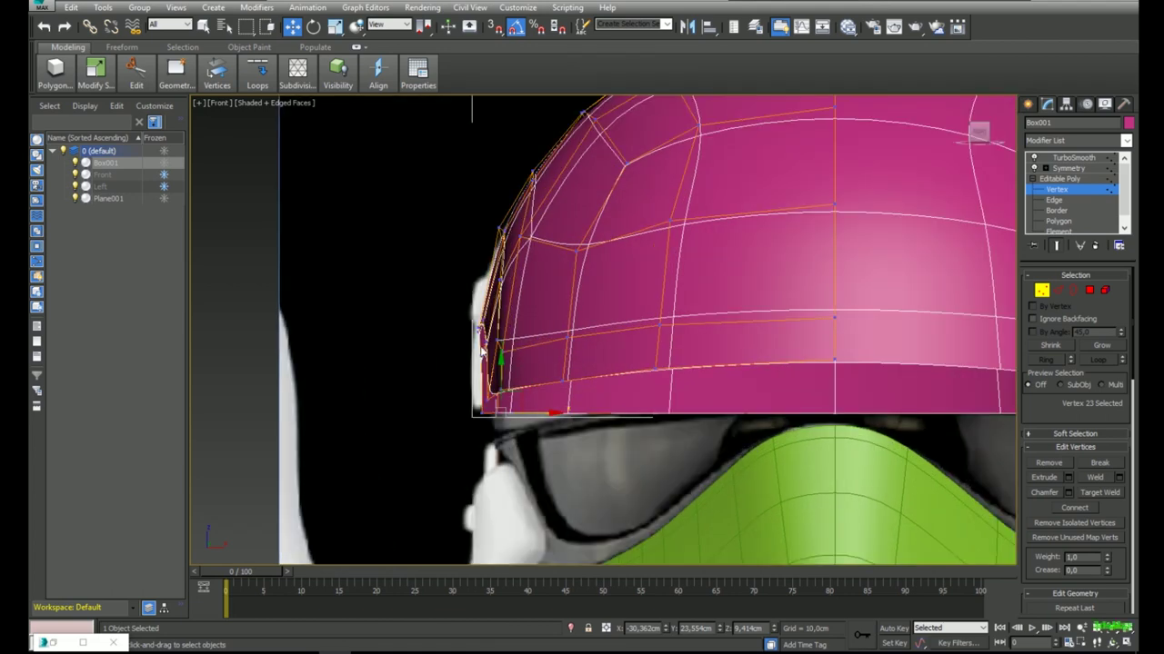
{"action": "scroll", "coordinate": [482, 350], "scroll_direction": "down", "scroll_amount": 5}
{"action": "key", "text": "l"}
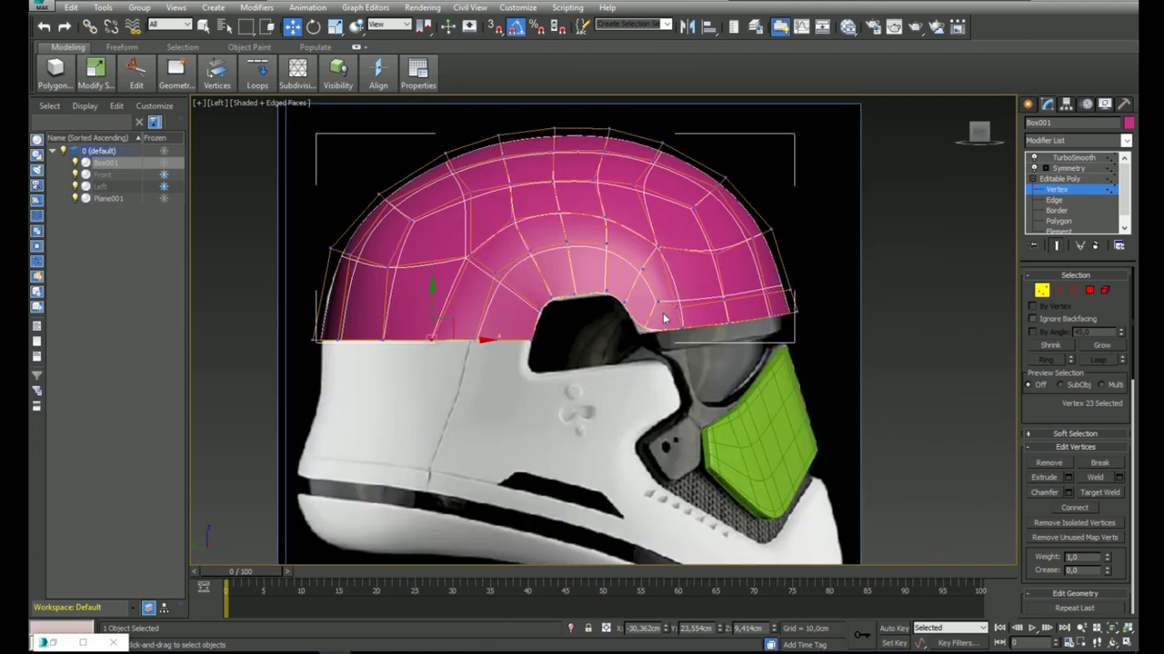
{"action": "middle_click_drag", "start_coordinate": [825, 343], "coordinate": [843, 261]}
{"action": "left_click", "coordinate": [1052, 180]}
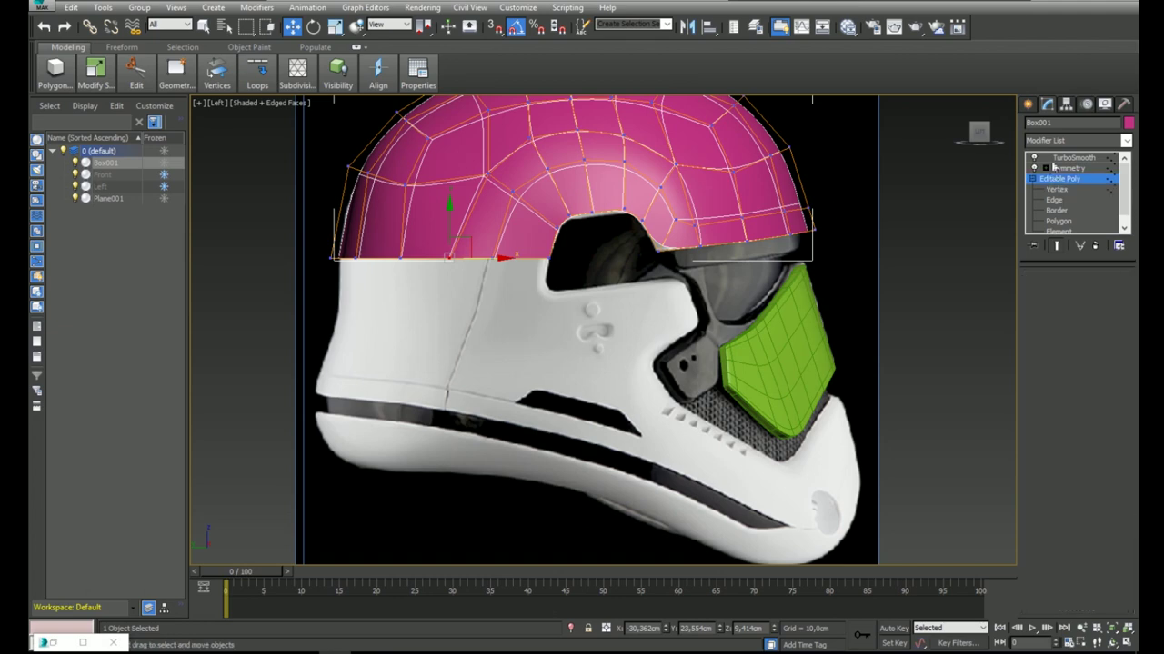
{"action": "mouse_move", "coordinate": [726, 268]}
{"action": "middle_mouse_down"}
{"action": "mouse_move", "coordinate": [706, 313]}
{"action": "mouse_move", "coordinate": [691, 270]}
{"action": "middle_mouse_up"}
{"action": "key", "text": "F4"}
{"action": "scroll", "coordinate": [702, 271], "scroll_direction": "down", "scroll_amount": 2}
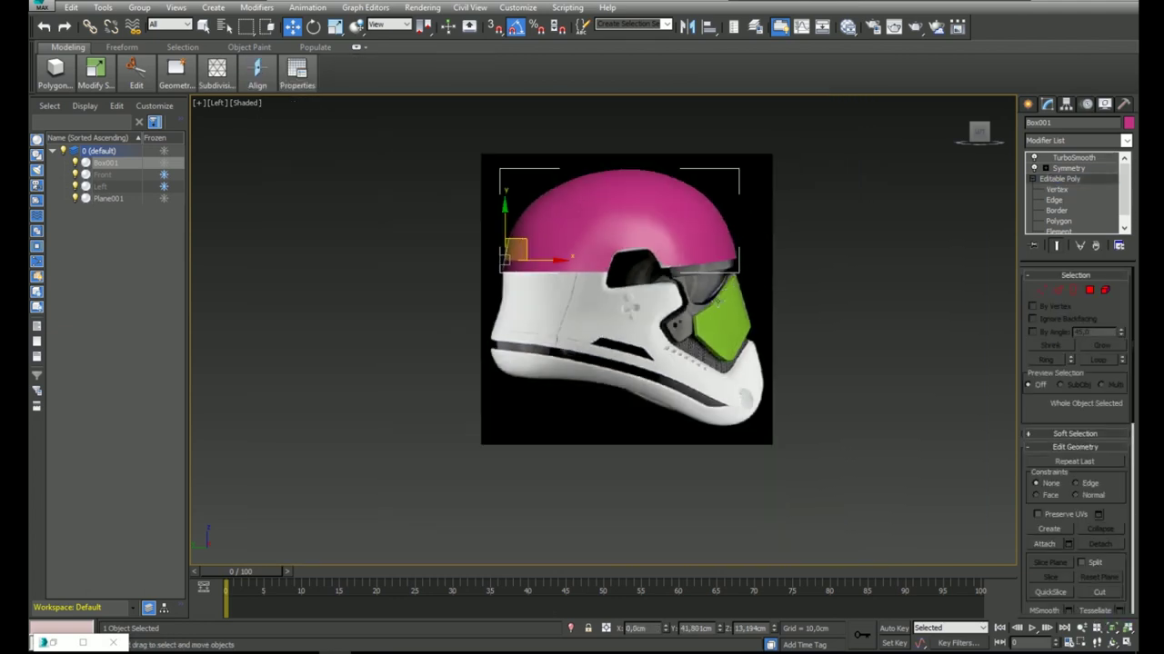
{"action": "scroll", "coordinate": [707, 277], "scroll_direction": "up", "scroll_amount": 1}
Draw a small plane over the top middle of the chin guard in the front view and centre it at X 0.
{"action": "key", "text": "f"}
{"action": "middle_click_drag", "start_coordinate": [846, 434], "coordinate": [783, 260]}
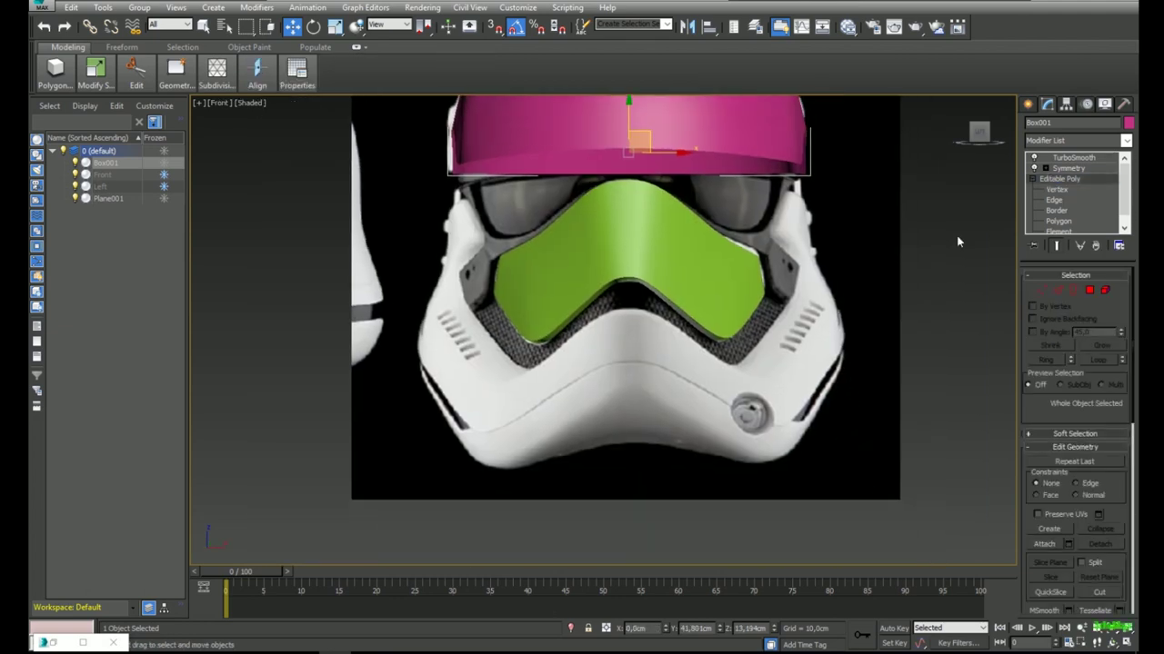
{"action": "left_click", "coordinate": [1027, 106]}
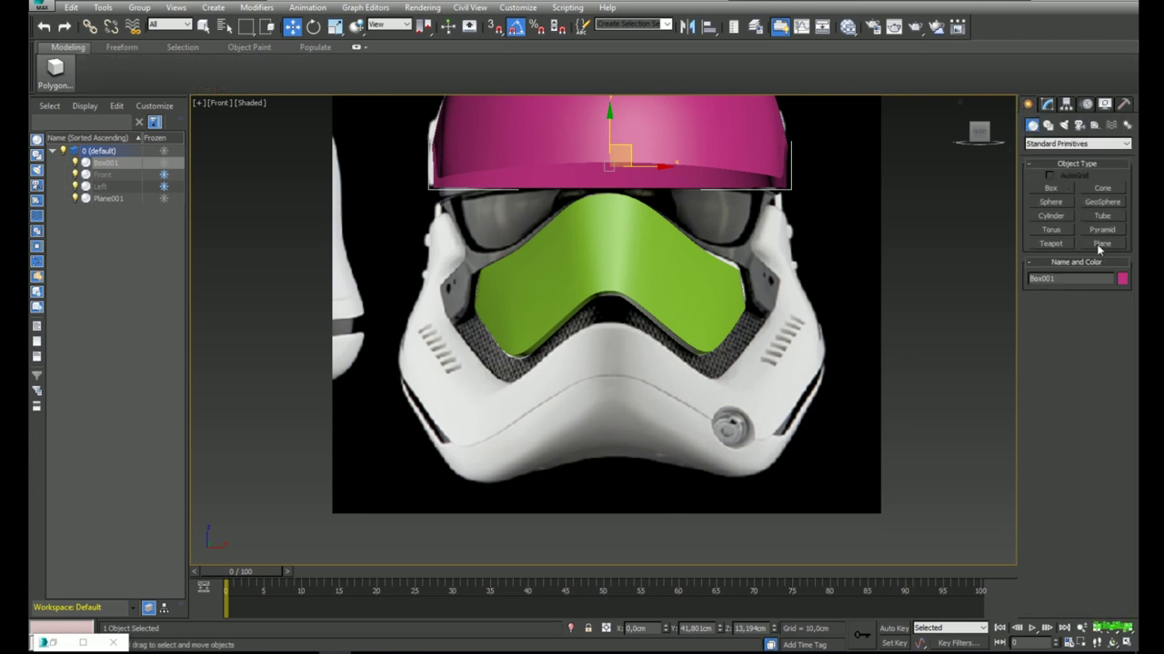
{"action": "left_click", "coordinate": [1099, 247]}
{"action": "left_click_drag", "start_coordinate": [585, 331], "coordinate": [649, 381]}
{"action": "key", "text": "F4"}
{"action": "right_click", "coordinate": [612, 479]}
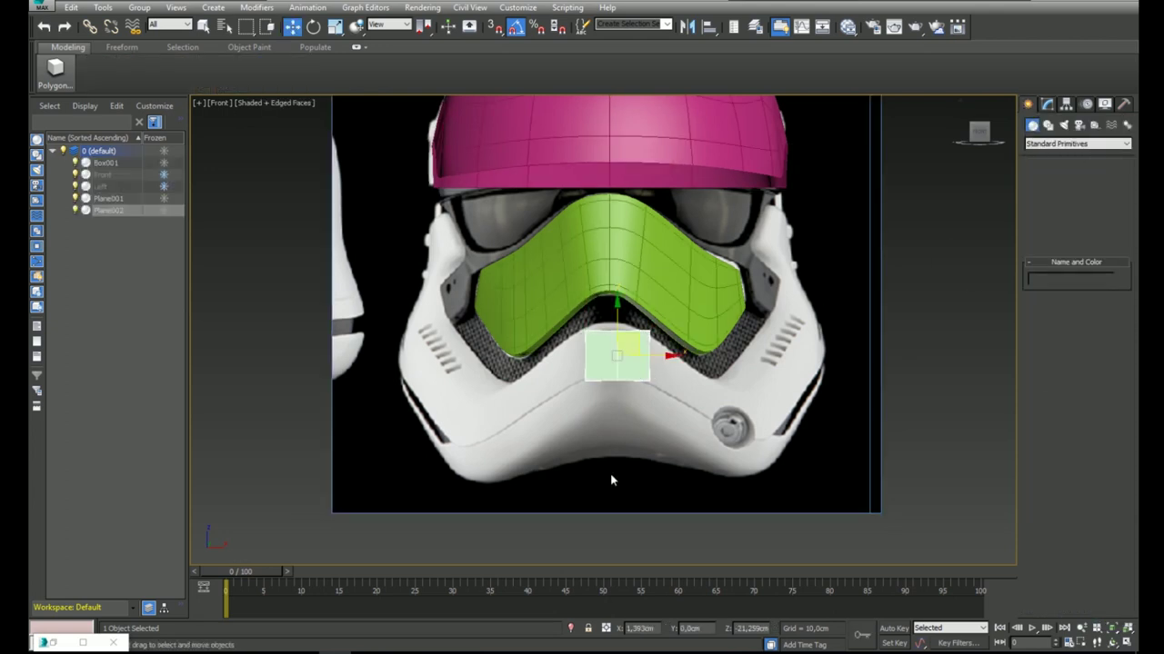
{"action": "right_click", "coordinate": [665, 629]}
Convert the new plane to an Editable Poly and delete the polygon on the right of its centre line.
{"action": "middle_click_drag", "start_coordinate": [636, 439], "coordinate": [640, 422]}
{"action": "right_click", "coordinate": [635, 338]}
{"action": "mouse_move", "coordinate": [684, 472]}
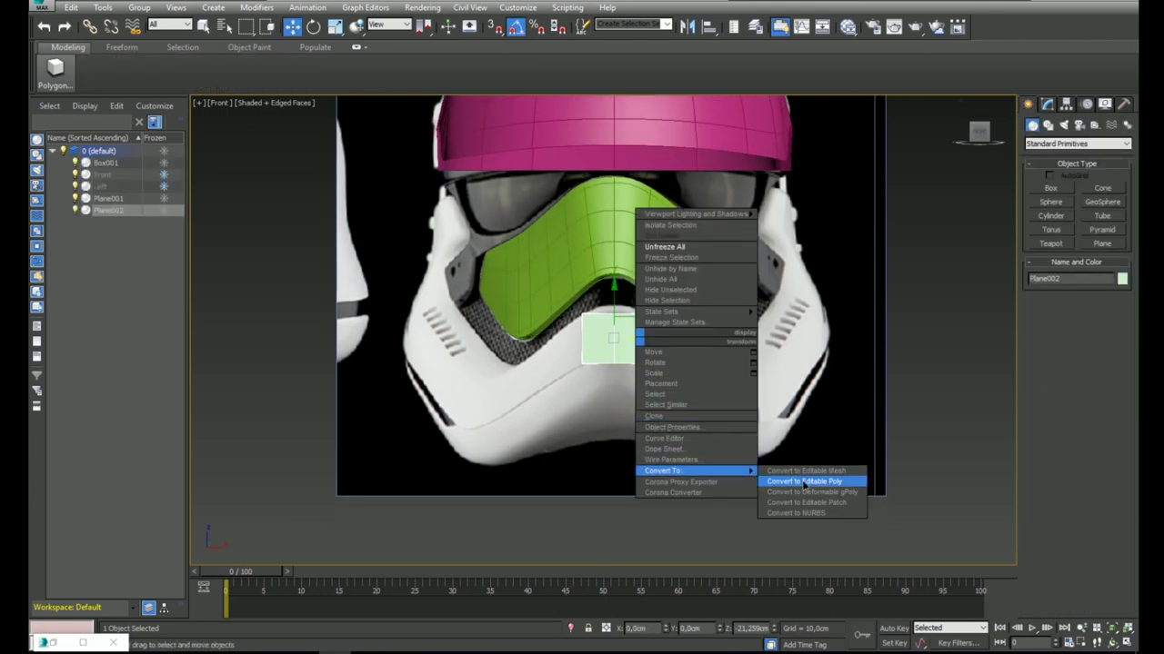
{"action": "left_click", "coordinate": [805, 482]}
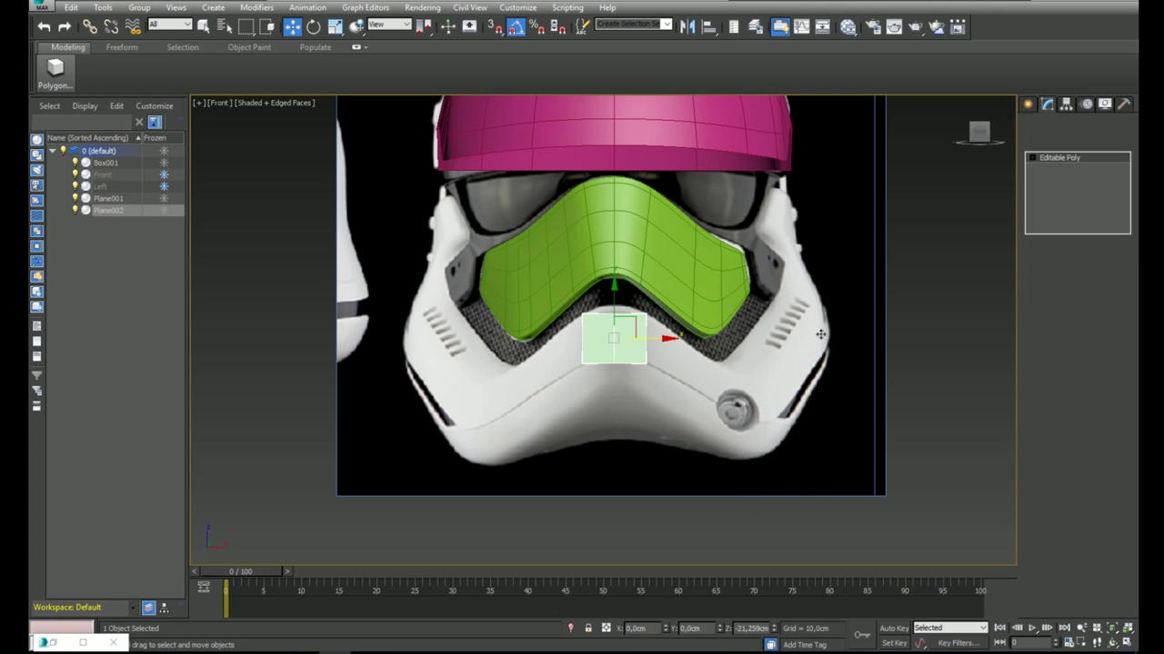
{"action": "key", "text": "4"}
{"action": "left_click", "coordinate": [632, 349]}
{"action": "key", "text": "Delete"}
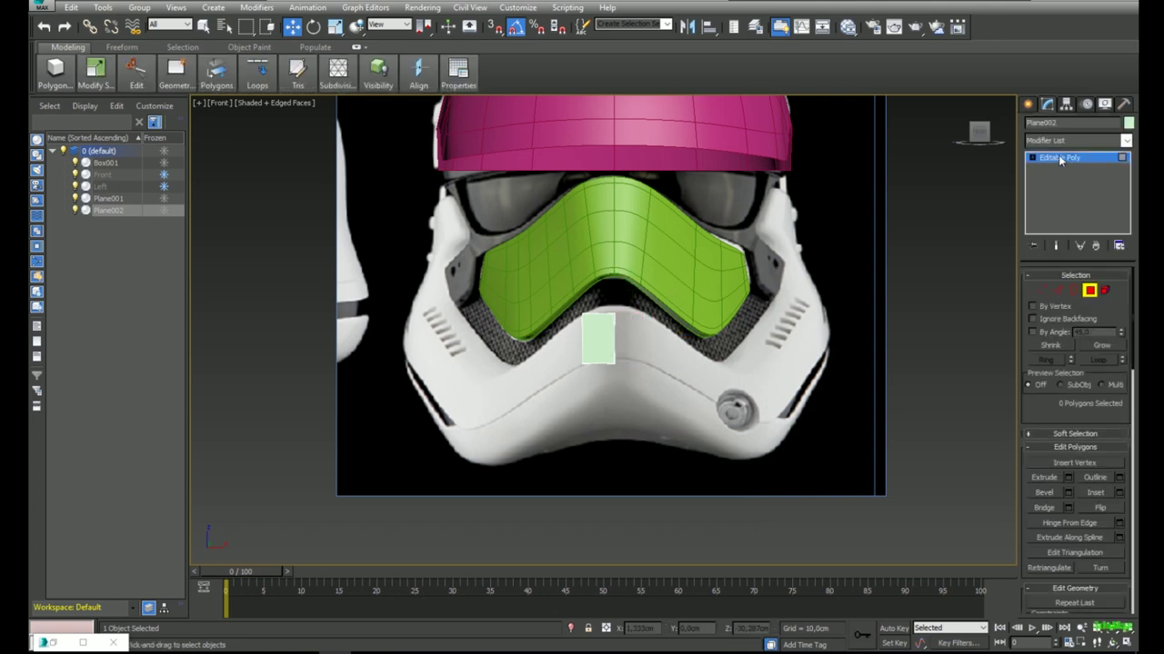
{"action": "left_click", "coordinate": [1058, 159]}
{"action": "middle_click_drag", "start_coordinate": [631, 295], "coordinate": [621, 277]}
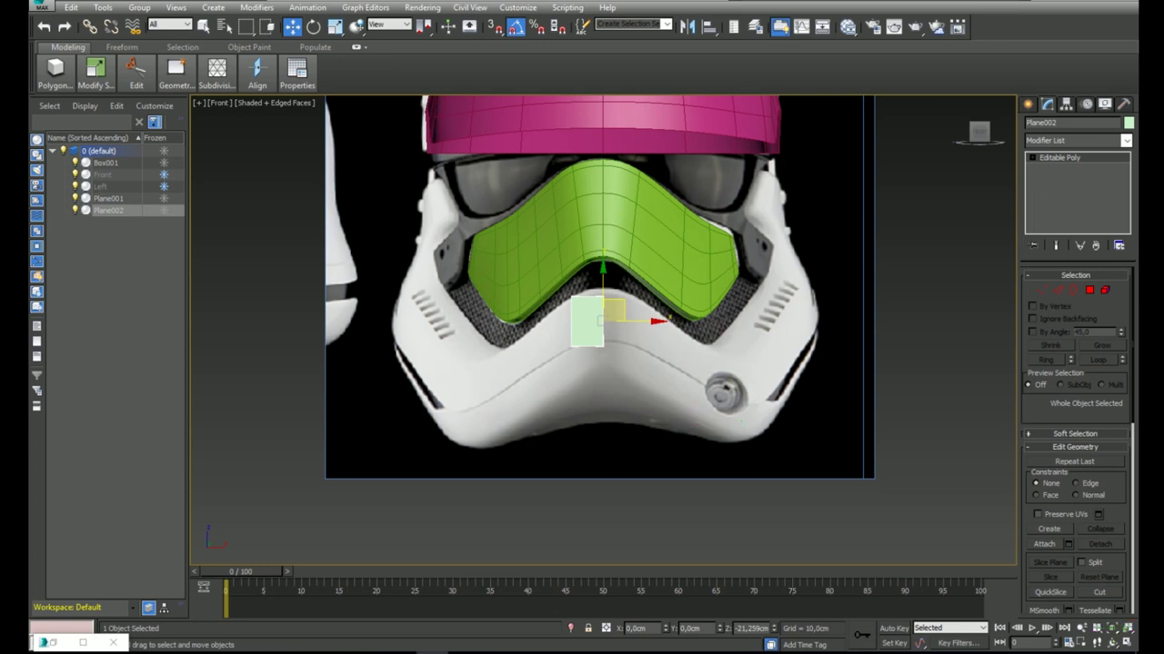
Move the half plane to the front of the chin guard in the side view and rotate it to follow the guard's slope.
{"action": "middle_click_drag", "start_coordinate": [764, 288], "coordinate": [737, 287]}
{"action": "key", "text": "l"}
{"action": "middle_click_drag", "start_coordinate": [680, 322], "coordinate": [591, 303]}
{"action": "left_click_drag", "start_coordinate": [543, 358], "coordinate": [688, 325]}
{"action": "scroll", "coordinate": [723, 363], "scroll_direction": "up", "scroll_amount": 5}
{"action": "key", "text": "e"}
{"action": "key", "text": "w"}
{"action": "key", "text": "e"}
{"action": "key", "text": "w"}
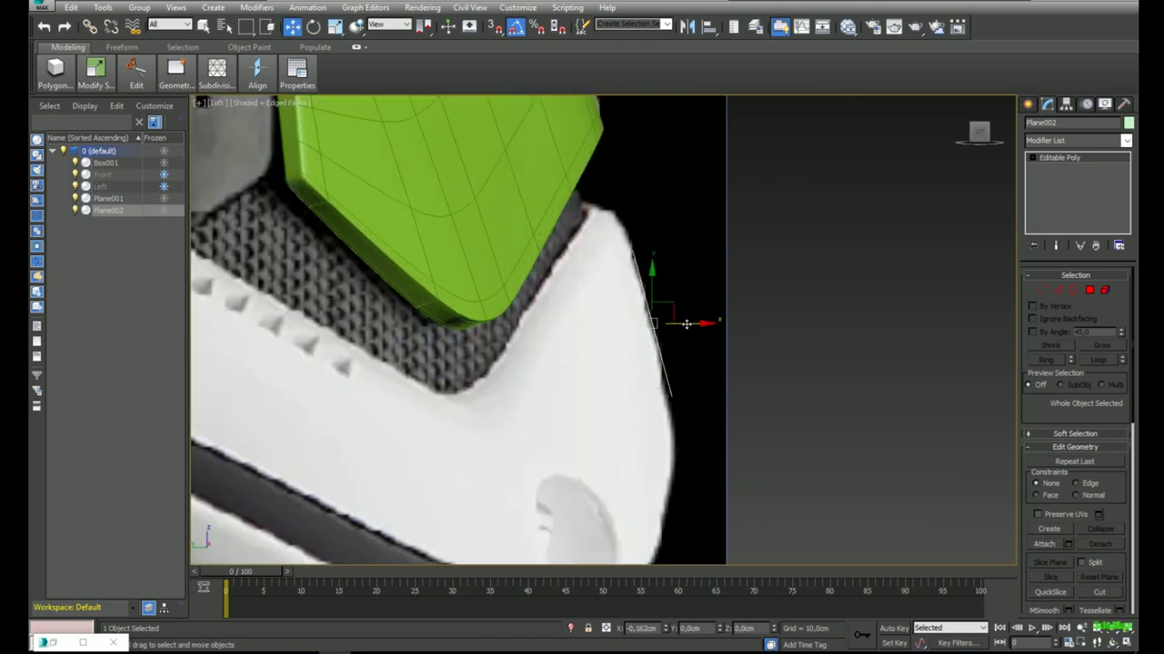
{"action": "scroll", "coordinate": [688, 325], "scroll_direction": "down", "scroll_amount": 6}
{"action": "scroll", "coordinate": [787, 311], "scroll_direction": "up", "scroll_amount": 3}
Fit the plane's two upper vertices to the chin guard's top edge, lowering the outer one to follow the front blueprint.
{"action": "left_click", "coordinate": [1042, 290]}
{"action": "key", "text": "1"}
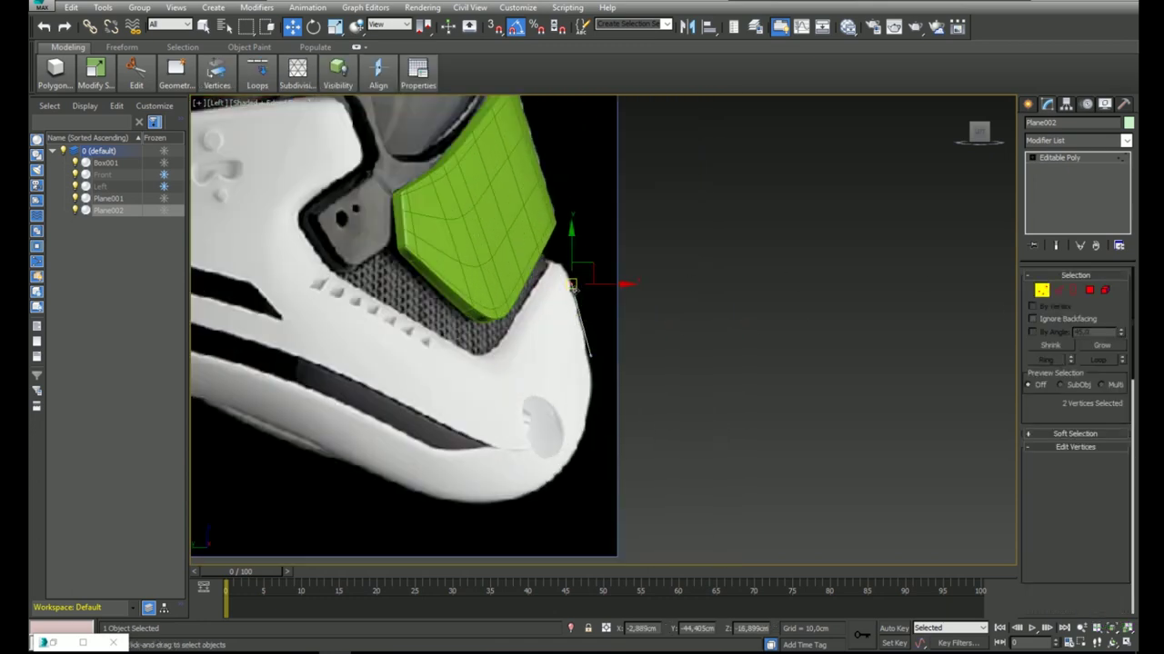
{"action": "key", "text": "f"}
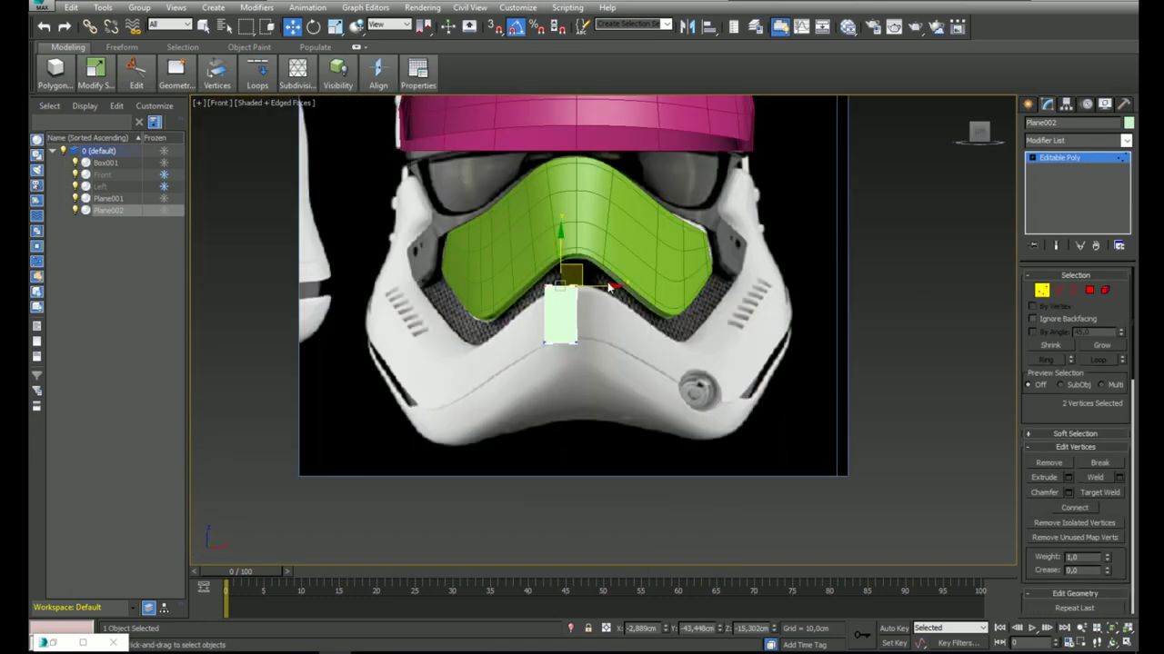
{"action": "left_click", "coordinate": [542, 286]}
{"action": "scroll", "coordinate": [545, 282], "scroll_direction": "up", "scroll_amount": 3}
{"action": "key", "text": "l"}
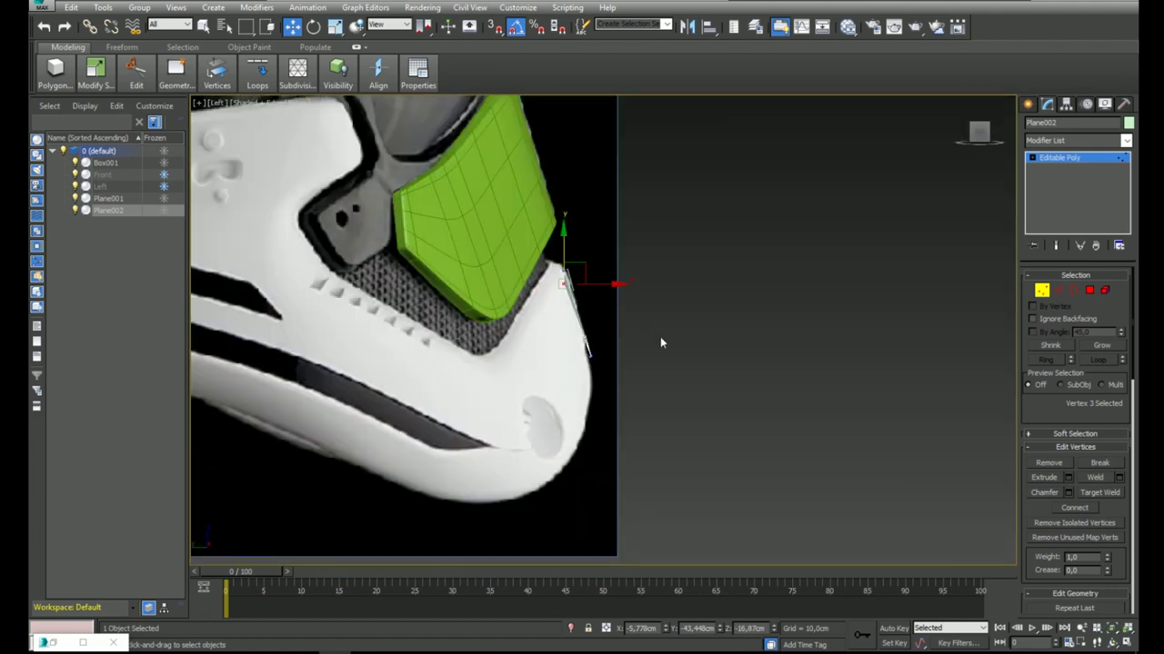
{"action": "key", "text": "f"}
{"action": "middle_click_drag", "start_coordinate": [556, 402], "coordinate": [564, 389]}
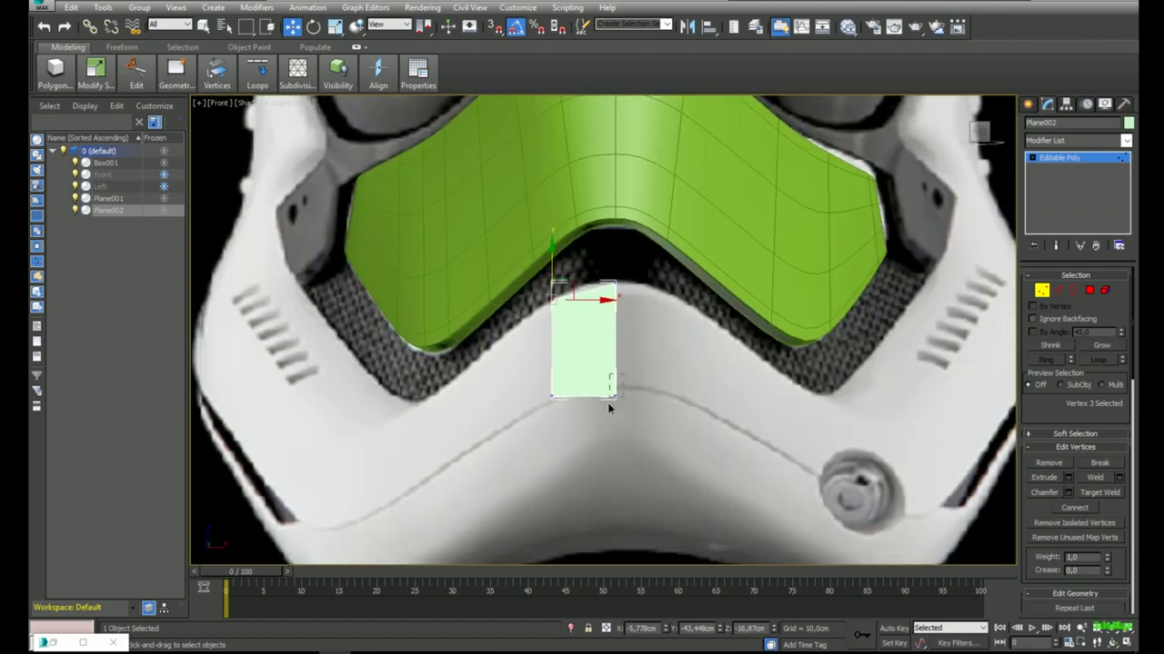
Raise the plane's lower centre vertex to the chin's panel line and move the two outer vertices back by about 1.2 cm.
{"action": "left_click", "coordinate": [613, 398]}
{"action": "left_click_drag", "start_coordinate": [616, 355], "coordinate": [615, 343]}
{"action": "scroll", "coordinate": [592, 368], "scroll_direction": "down", "scroll_amount": 2}
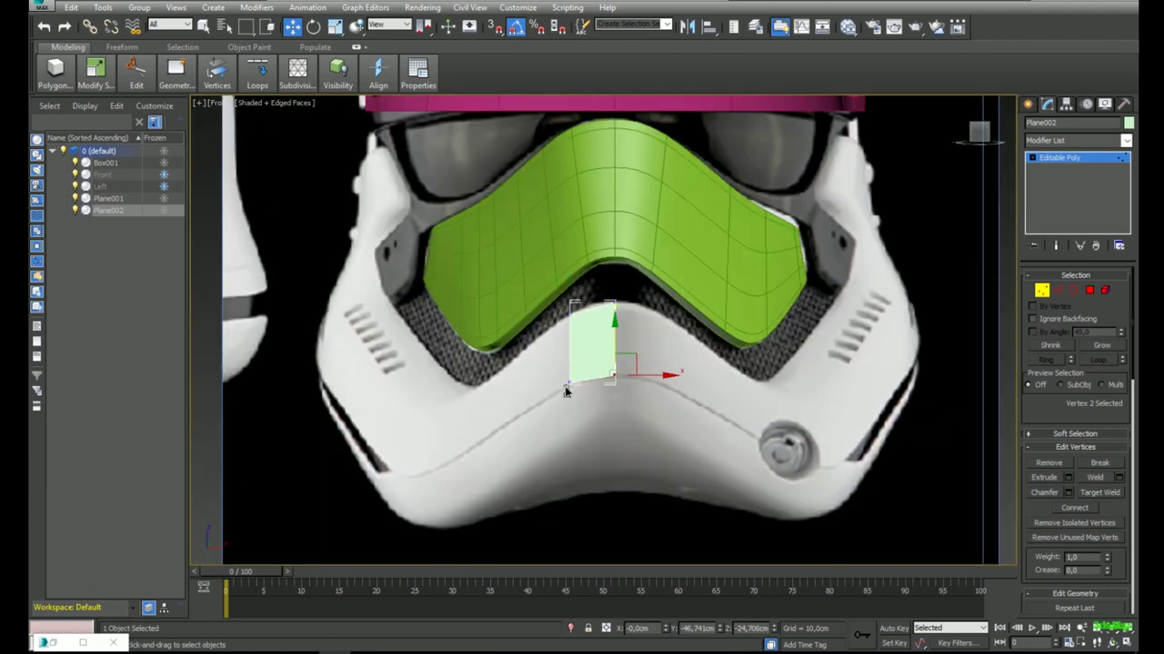
{"action": "key", "text": "l"}
{"action": "scroll", "coordinate": [591, 312], "scroll_direction": "up", "scroll_amount": 2}
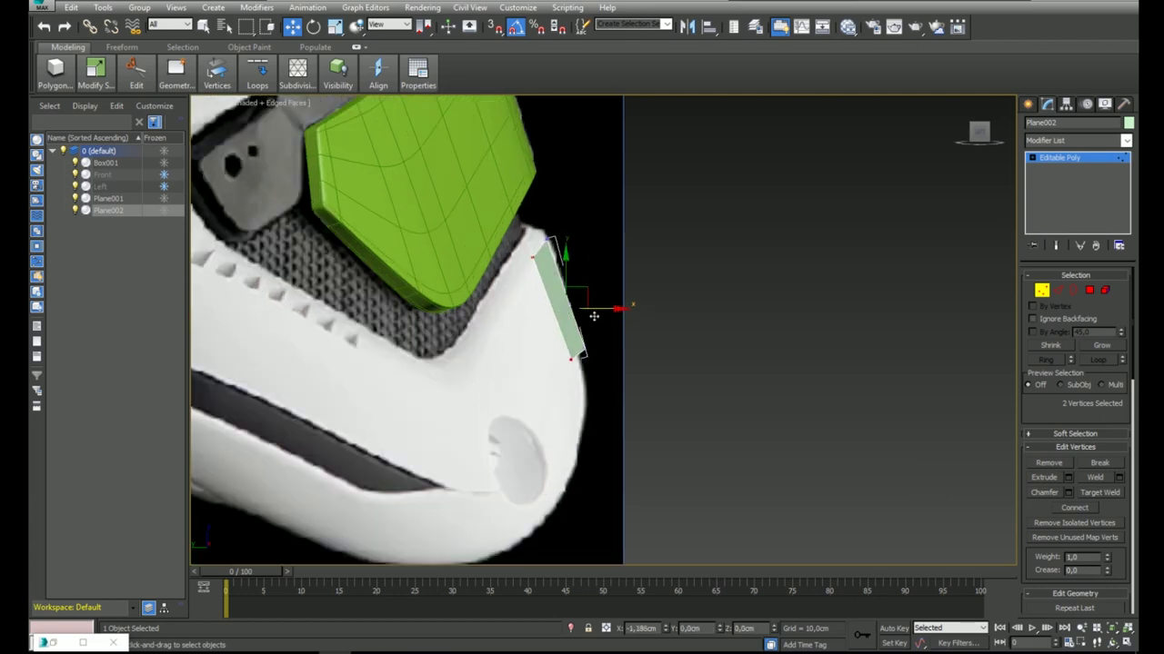
Extend the strip's outer edge along the chin guard to below the mesh's lower corner and raise its lower vertex to the panel line.
{"action": "key", "text": "f"}
{"action": "left_click", "coordinate": [1059, 292]}
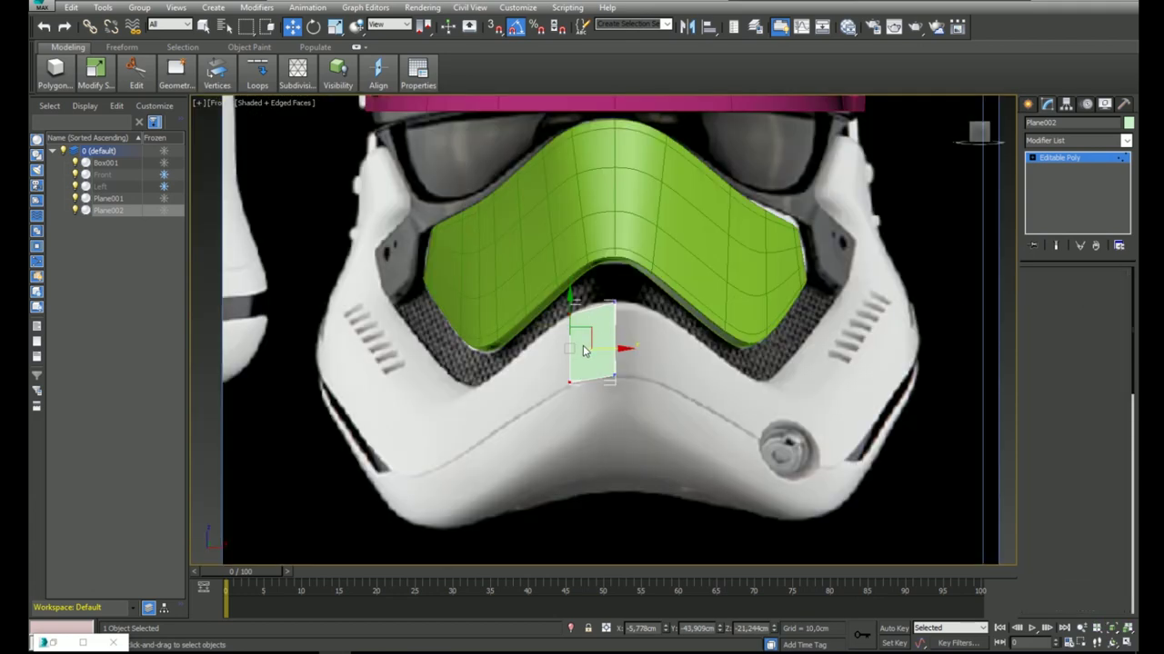
{"action": "left_click", "coordinate": [571, 346]}
{"action": "left_click_drag", "start_coordinate": [586, 327], "coordinate": [505, 392], "text": "shift"}
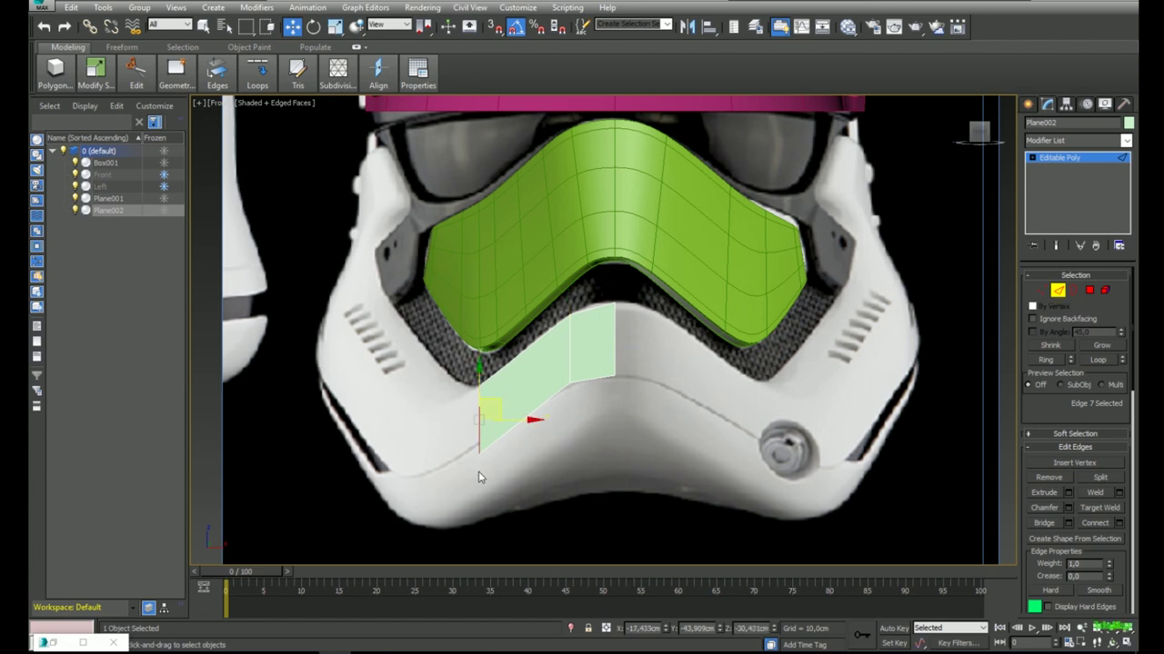
{"action": "key", "text": "1"}
{"action": "left_click_drag", "start_coordinate": [467, 444], "coordinate": [495, 465]}
{"action": "left_click_drag", "start_coordinate": [479, 409], "coordinate": [479, 398]}
Move the new edge's vertices back in the side view to match the chin's depth, shifting the upper one further.
{"action": "left_click_drag", "start_coordinate": [509, 375], "coordinate": [461, 454]}
{"action": "key", "text": "l"}
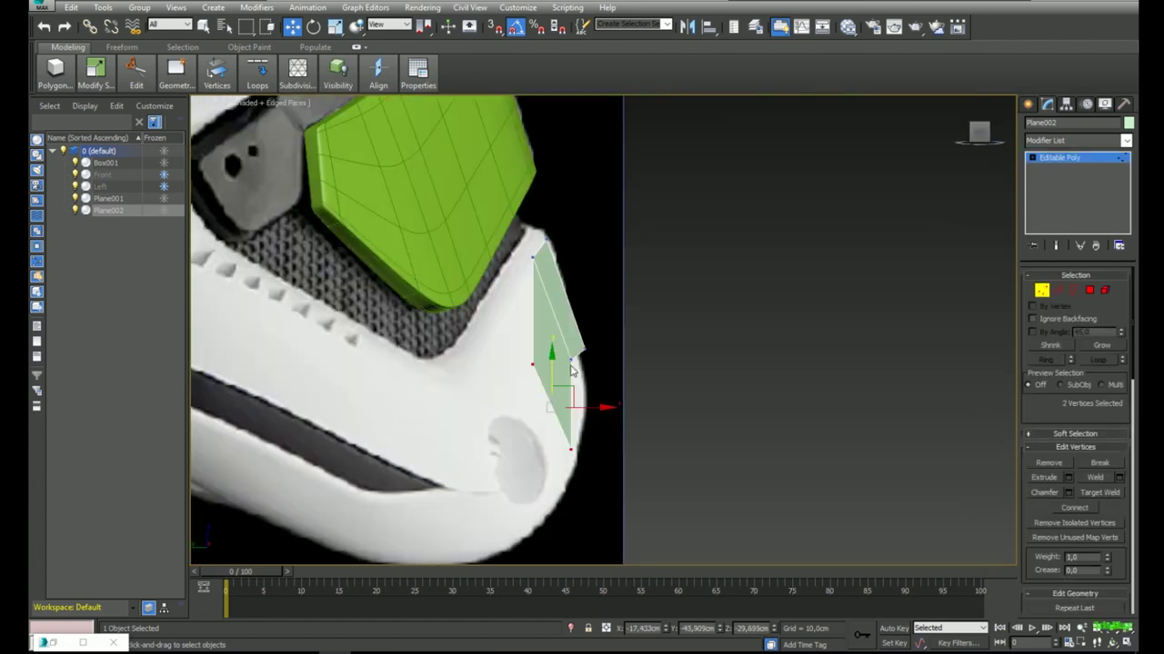
{"action": "left_click_drag", "start_coordinate": [593, 409], "coordinate": [567, 407]}
{"action": "left_click", "coordinate": [500, 365]}
{"action": "left_click_drag", "start_coordinate": [536, 363], "coordinate": [523, 360]}
Extend the strip's outer edge by another short polygon outward and downward along the panel line in the front view.
{"action": "key", "text": "f"}
{"action": "key", "text": "2"}
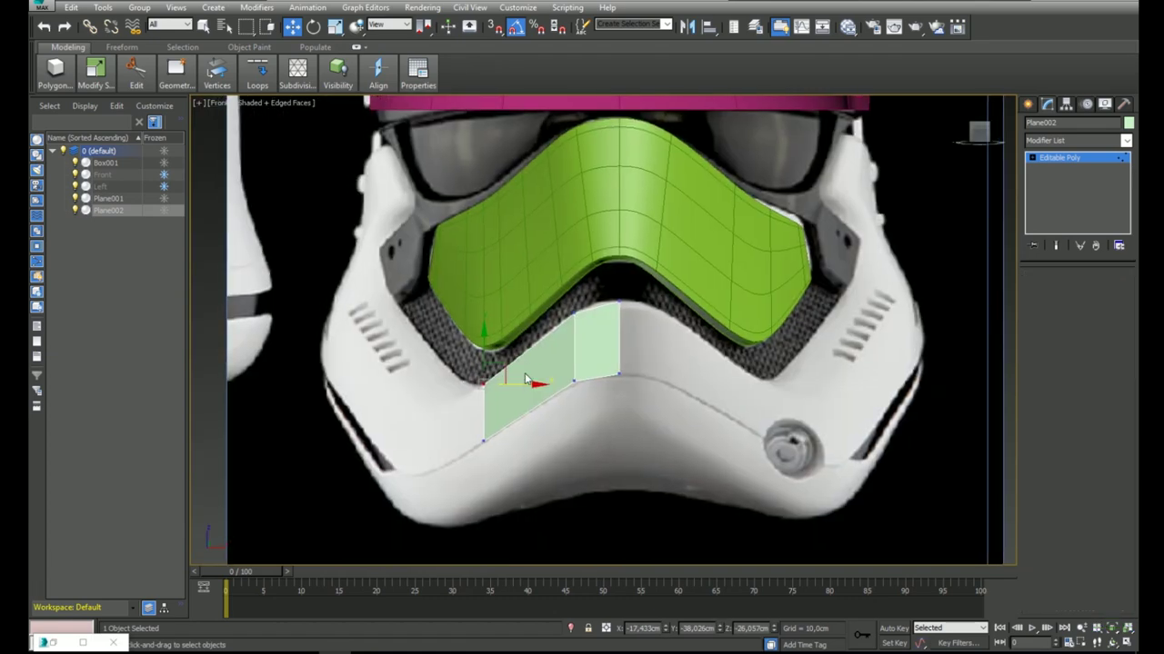
{"action": "left_click_drag", "start_coordinate": [506, 398], "coordinate": [464, 412], "text": "shift"}
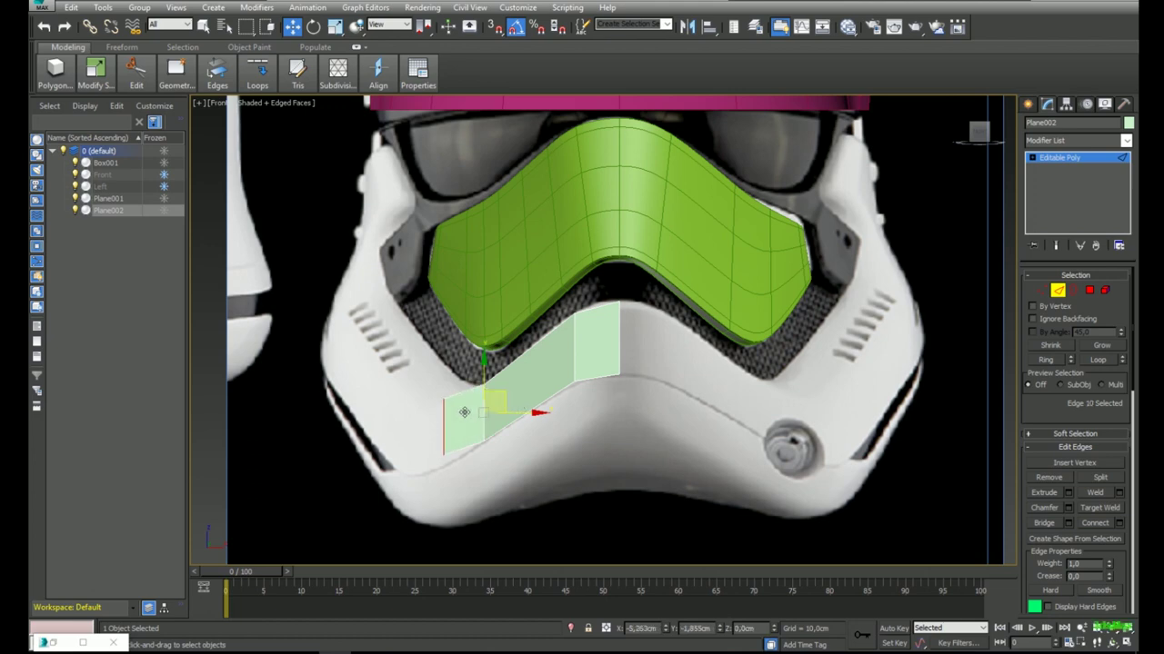
{"action": "key", "text": "1"}
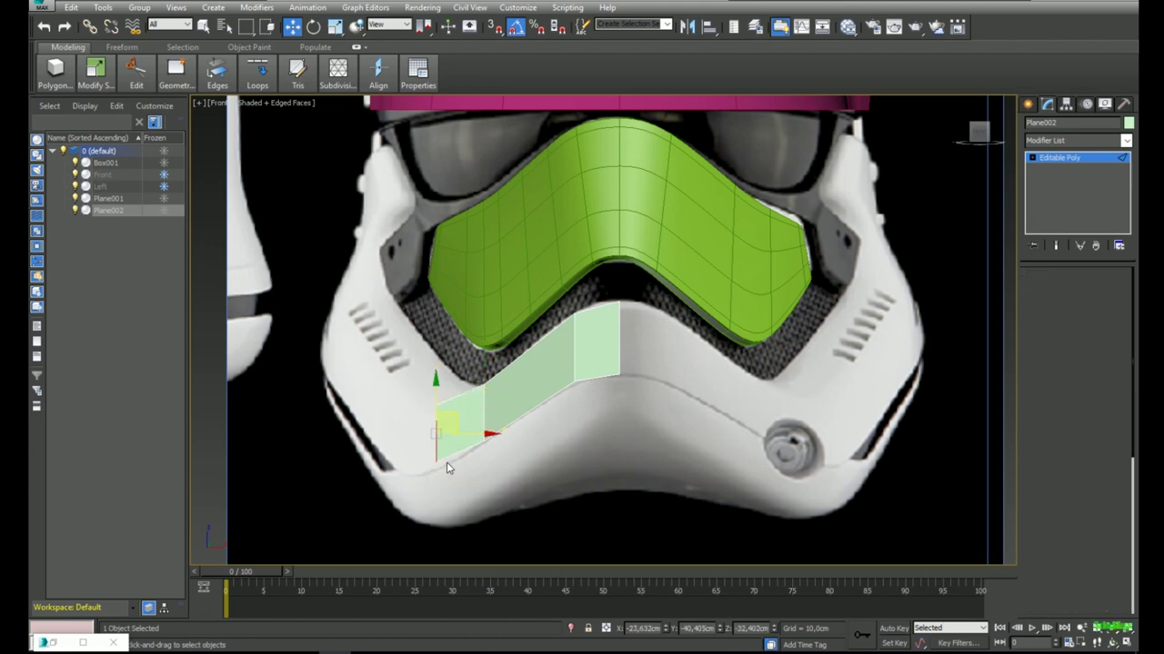
Move the new outer edge back by about 2.7 cm in the side view and adjust its upper vertex to the chin's contour.
{"action": "left_click_drag", "start_coordinate": [447, 457], "coordinate": [421, 393]}
{"action": "key", "text": "l"}
{"action": "middle_click_drag", "start_coordinate": [513, 398], "coordinate": [530, 376]}
{"action": "left_click_drag", "start_coordinate": [570, 423], "coordinate": [537, 422]}
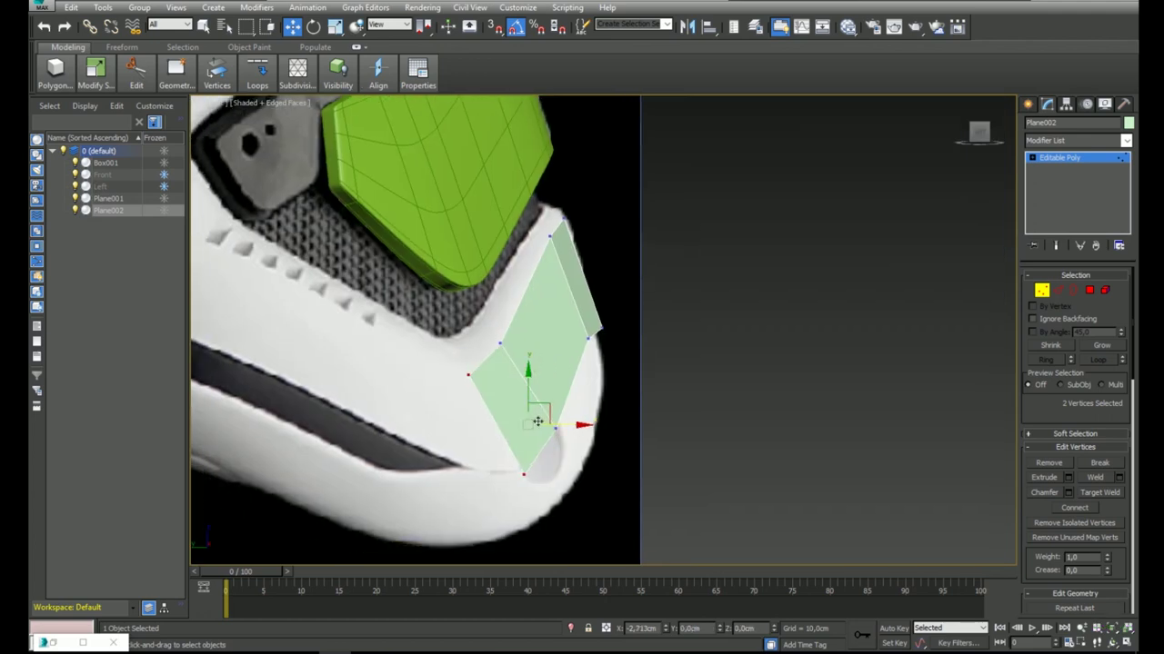
{"action": "left_click_drag", "start_coordinate": [452, 395], "coordinate": [499, 360]}
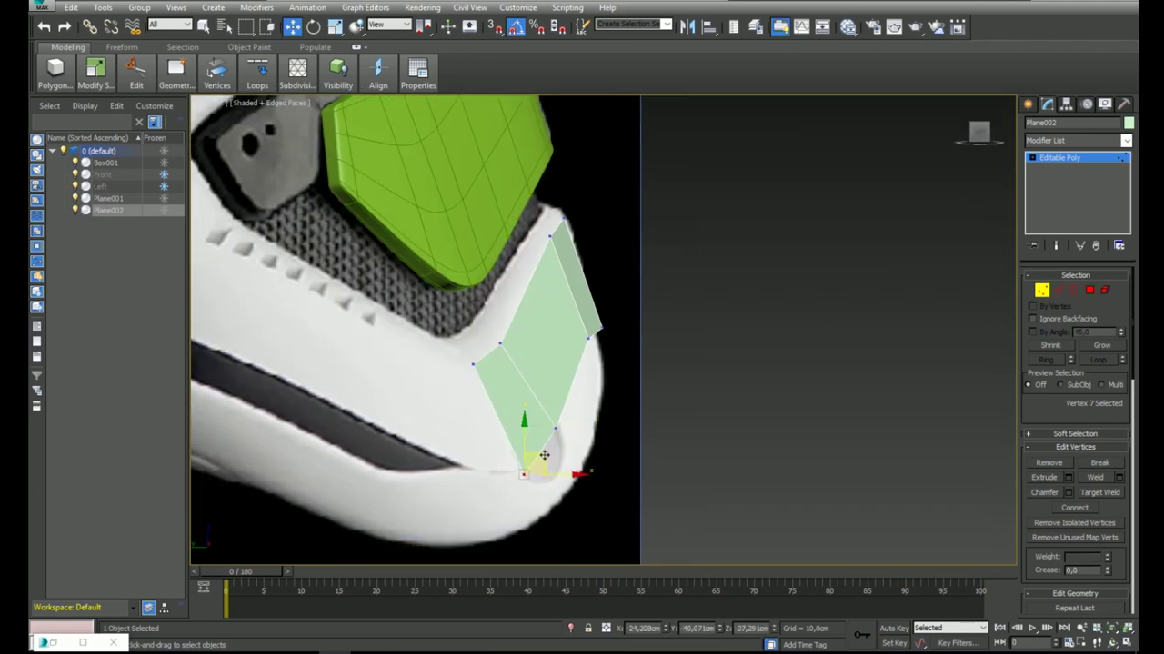
Move the outer edge's lower vertex slightly back and up onto the chin guard's panel line in the side view.
{"action": "left_click_drag", "start_coordinate": [544, 455], "coordinate": [535, 451]}
{"action": "scroll", "coordinate": [543, 437], "scroll_direction": "down", "scroll_amount": 2}
{"action": "key", "text": "alt+x"}
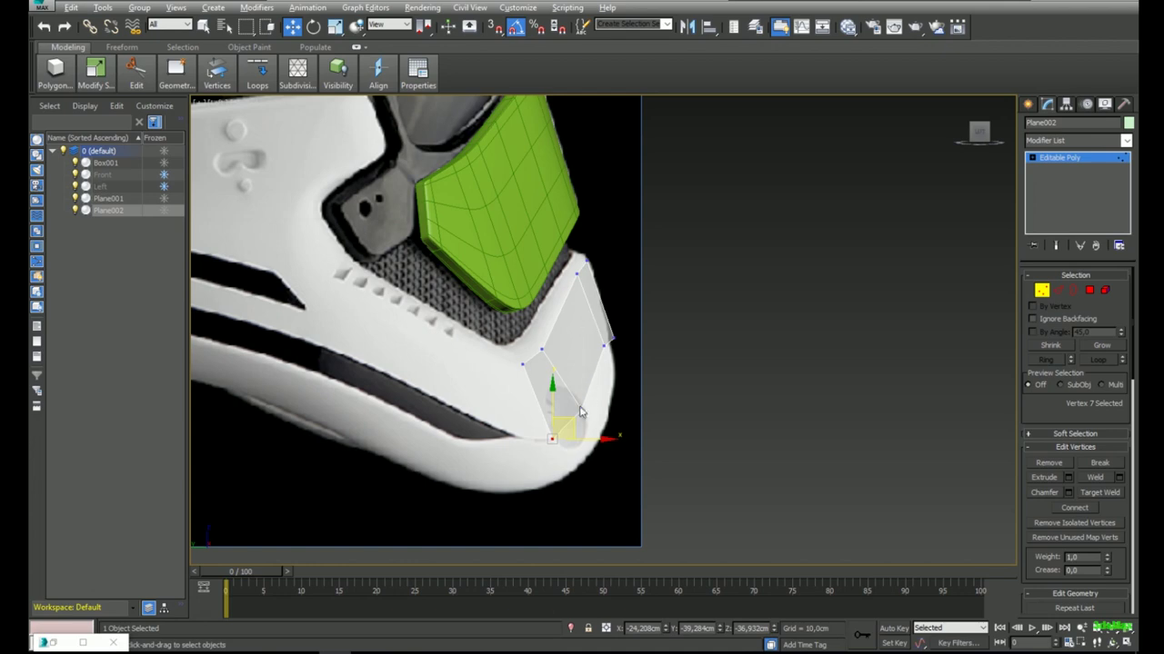
{"action": "key", "text": "alt+x"}
Extend the strip's outer edge backward as one long polygon along the cheek in the side view, to the end of the vent row.
{"action": "key", "text": "2"}
{"action": "left_click", "coordinate": [533, 388]}
{"action": "middle_click_drag", "start_coordinate": [506, 393], "coordinate": [625, 434]}
{"action": "scroll", "coordinate": [625, 433], "scroll_direction": "down", "scroll_amount": 2}
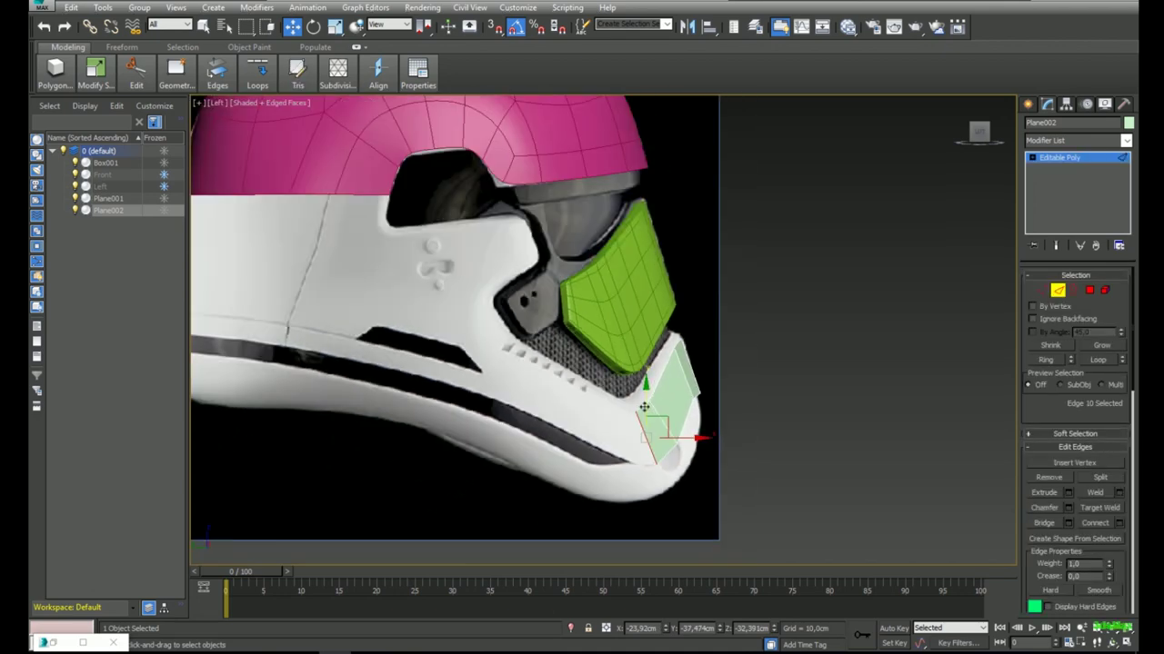
{"action": "scroll", "coordinate": [650, 398], "scroll_direction": "up", "scroll_amount": 2}
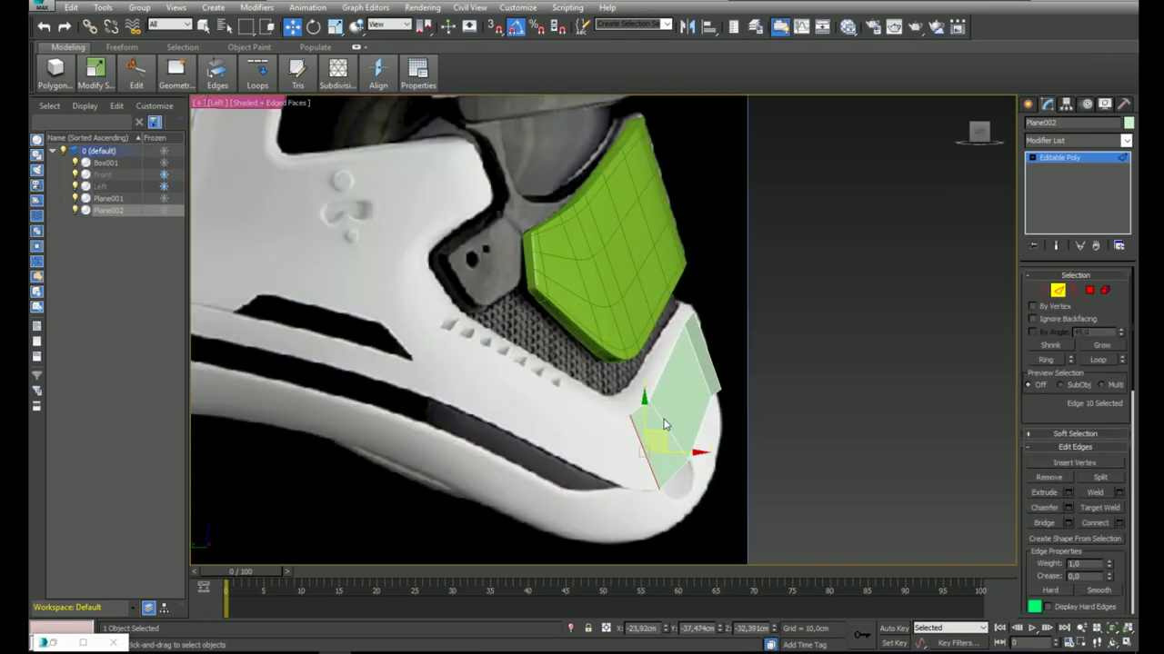
{"action": "left_click_drag", "start_coordinate": [660, 438], "coordinate": [460, 346], "text": "shift"}
Move the new edge's vertices outward to the helmet's side contour in the front view and raise the lower one.
{"action": "key", "text": "1"}
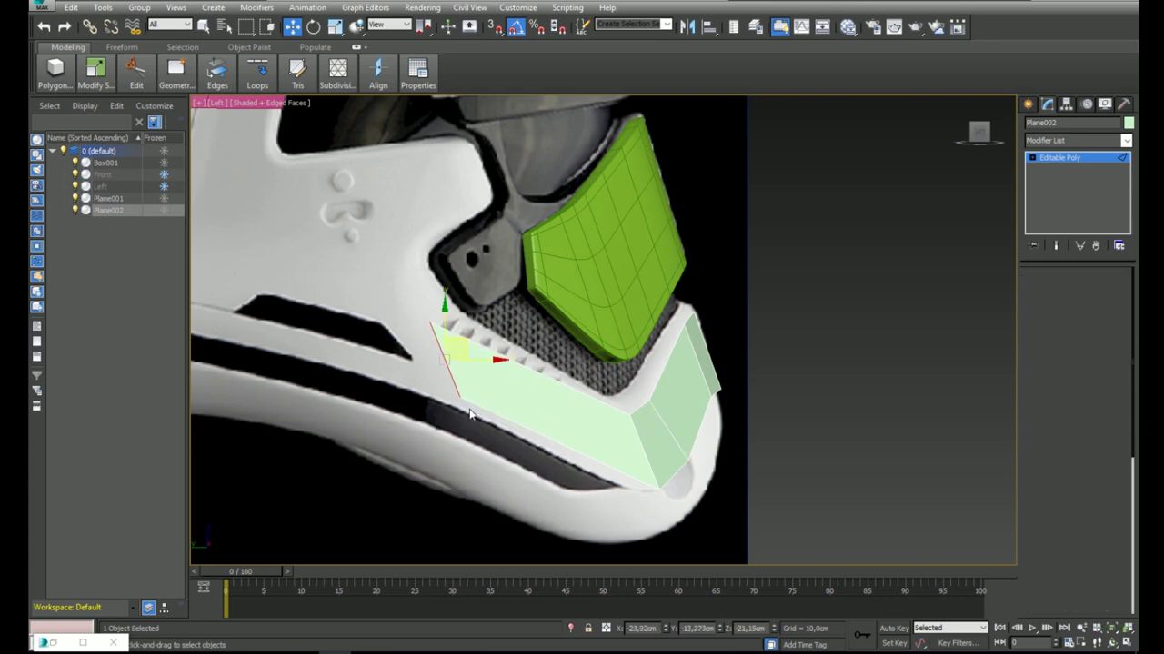
{"action": "left_click_drag", "start_coordinate": [403, 426], "coordinate": [477, 306]}
{"action": "key", "text": "f"}
{"action": "middle_click_drag", "start_coordinate": [445, 386], "coordinate": [474, 389]}
{"action": "left_click_drag", "start_coordinate": [500, 349], "coordinate": [406, 330]}
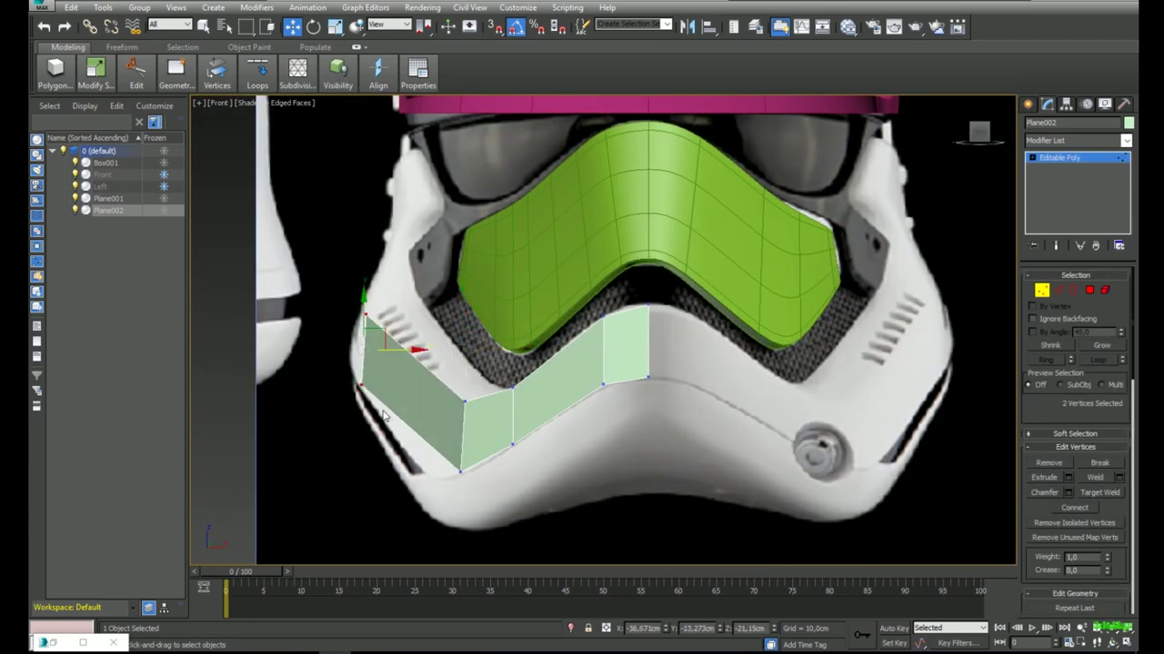
{"action": "left_click", "coordinate": [360, 385]}
{"action": "left_click_drag", "start_coordinate": [372, 374], "coordinate": [361, 356]}
Adjust the new edge's lower vertex in the side view so it sits on the panel line above the black stripe.
{"action": "key", "text": "l"}
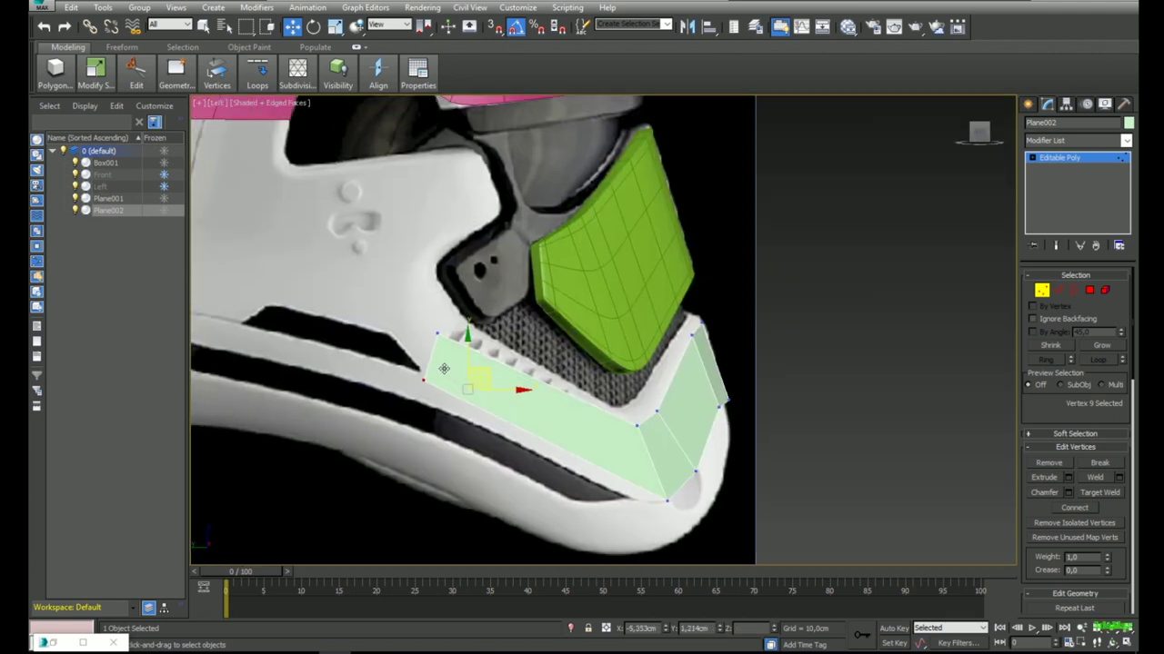
{"action": "left_click_drag", "start_coordinate": [446, 375], "coordinate": [430, 390]}
{"action": "middle_click_drag", "start_coordinate": [553, 404], "coordinate": [538, 381]}
{"action": "scroll", "coordinate": [534, 395], "scroll_direction": "down", "scroll_amount": 2}
{"action": "scroll", "coordinate": [538, 381], "scroll_direction": "up", "scroll_amount": 2}
Make the mesh see-through and connect the long polygon's upper and lower edges with a new cross edge.
{"action": "key", "text": "alt+x"}
{"action": "key", "text": "2"}
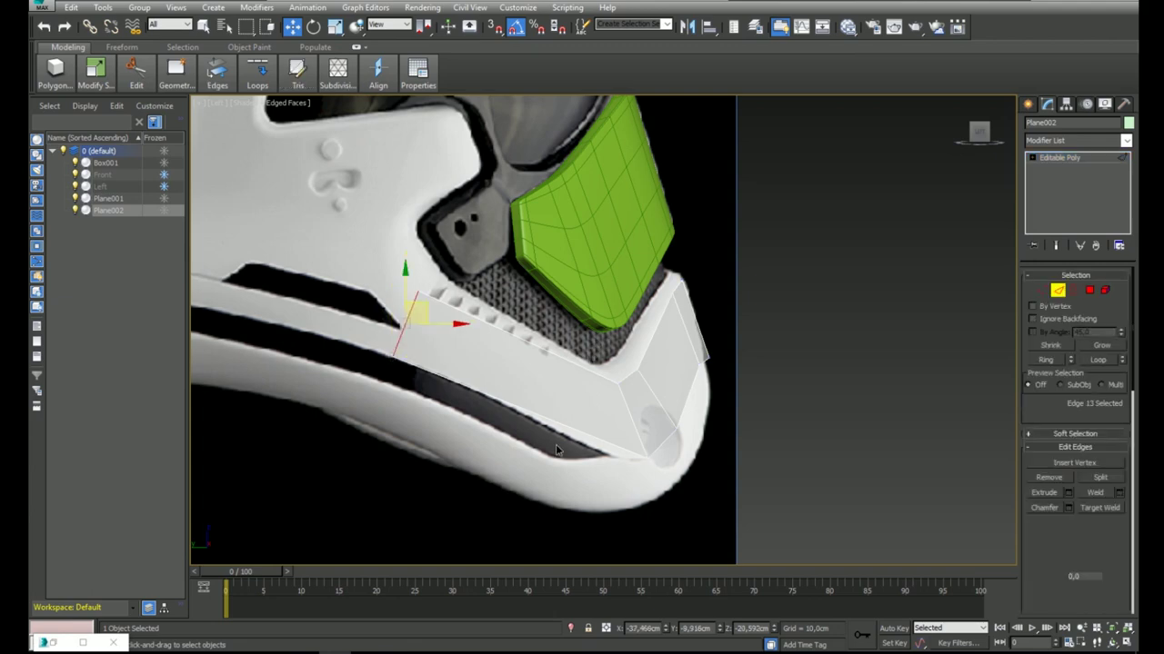
{"action": "left_click_drag", "start_coordinate": [591, 340], "coordinate": [584, 451]}
{"action": "right_click", "coordinate": [592, 411]}
{"action": "left_click", "coordinate": [577, 460]}
Move the new cross edge forward near the chin corner in the side view and about 2 cm inward in the front view.
{"action": "middle_click_drag", "start_coordinate": [568, 412], "coordinate": [512, 397]}
{"action": "left_click_drag", "start_coordinate": [485, 347], "coordinate": [569, 394]}
{"action": "key", "text": "f"}
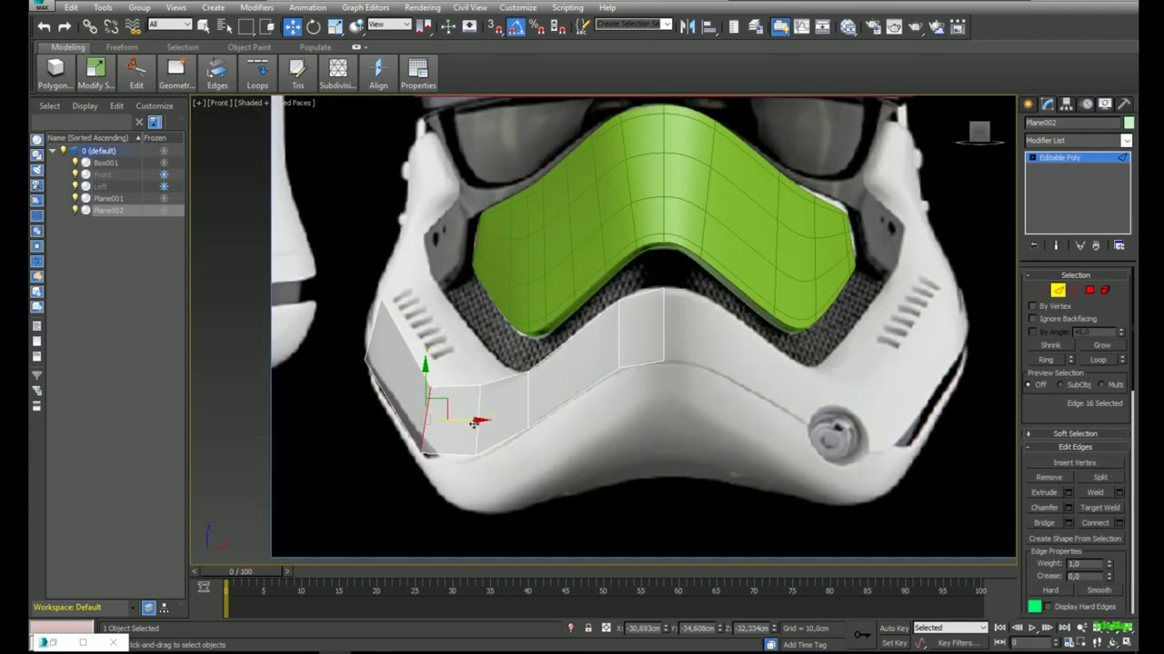
{"action": "left_click_drag", "start_coordinate": [481, 418], "coordinate": [505, 403]}
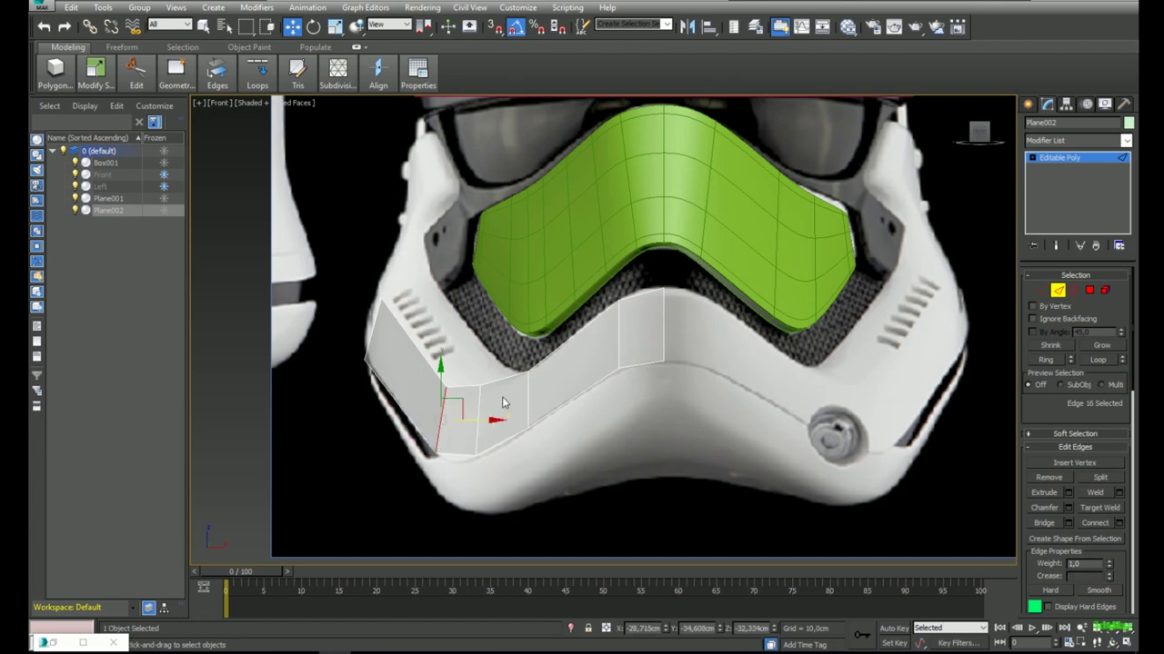
Extend the strip's rear edge backward by two polygons along the panel line to the helmet's vertical seam in the side view.
{"action": "scroll", "coordinate": [636, 286], "scroll_direction": "down", "scroll_amount": 4}
{"action": "mouse_move", "coordinate": [390, 298]}
{"action": "middle_mouse_down"}
{"action": "mouse_move", "coordinate": [506, 317]}
{"action": "mouse_move", "coordinate": [534, 373]}
{"action": "middle_mouse_up"}
{"action": "middle_click_drag", "start_coordinate": [480, 305], "coordinate": [557, 331]}
{"action": "left_click", "coordinate": [575, 416]}
{"action": "middle_click_drag", "start_coordinate": [575, 416], "coordinate": [626, 430]}
{"action": "scroll", "coordinate": [638, 401], "scroll_direction": "down", "scroll_amount": 2}
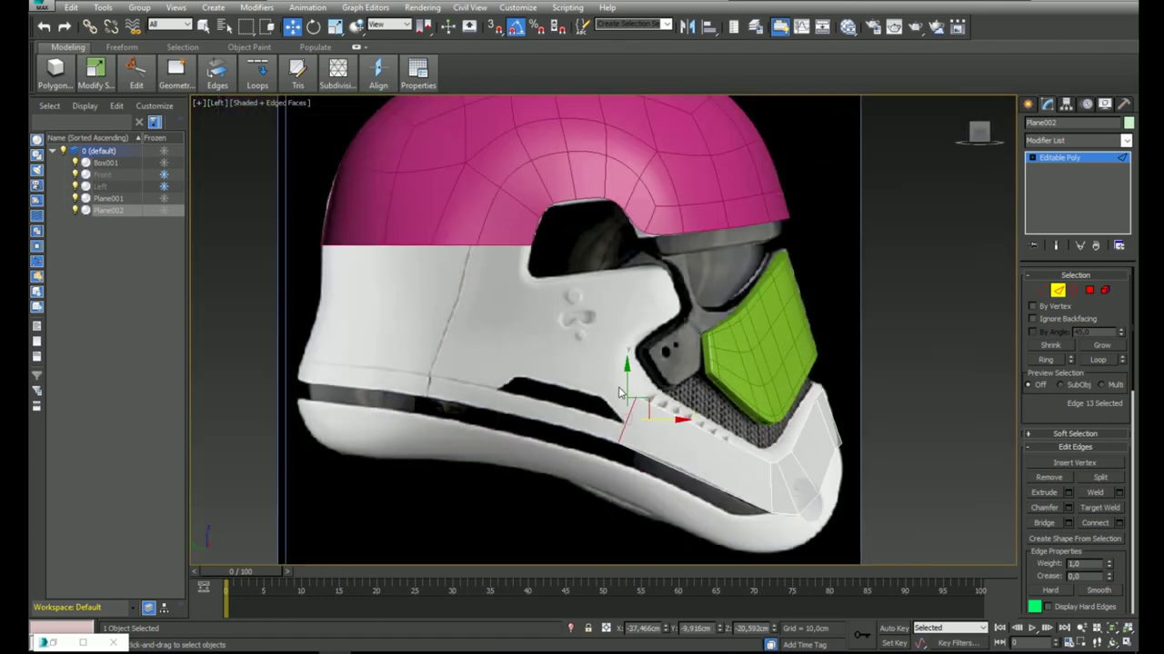
{"action": "scroll", "coordinate": [638, 402], "scroll_direction": "up", "scroll_amount": 2}
{"action": "mouse_move", "coordinate": [594, 311]}
{"action": "middle_mouse_down"}
{"action": "mouse_move", "coordinate": [584, 329]}
{"action": "mouse_move", "coordinate": [580, 298]}
{"action": "middle_mouse_up"}
{"action": "scroll", "coordinate": [586, 322], "scroll_direction": "down", "scroll_amount": 2}
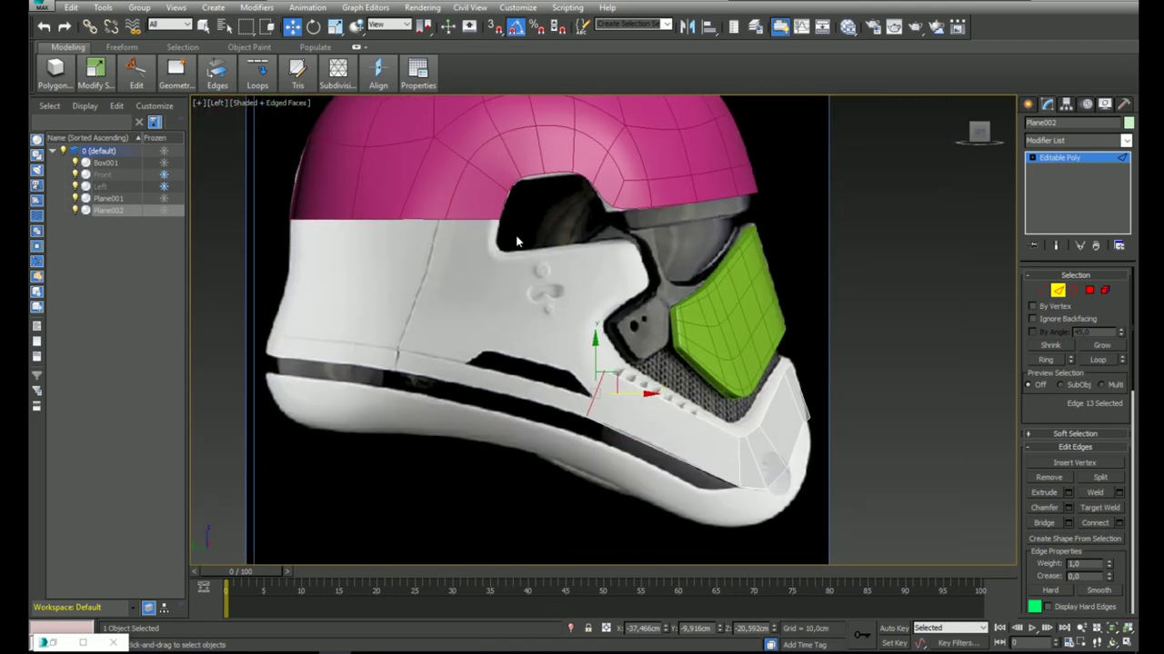
{"action": "middle_click_drag", "start_coordinate": [645, 345], "coordinate": [649, 345]}
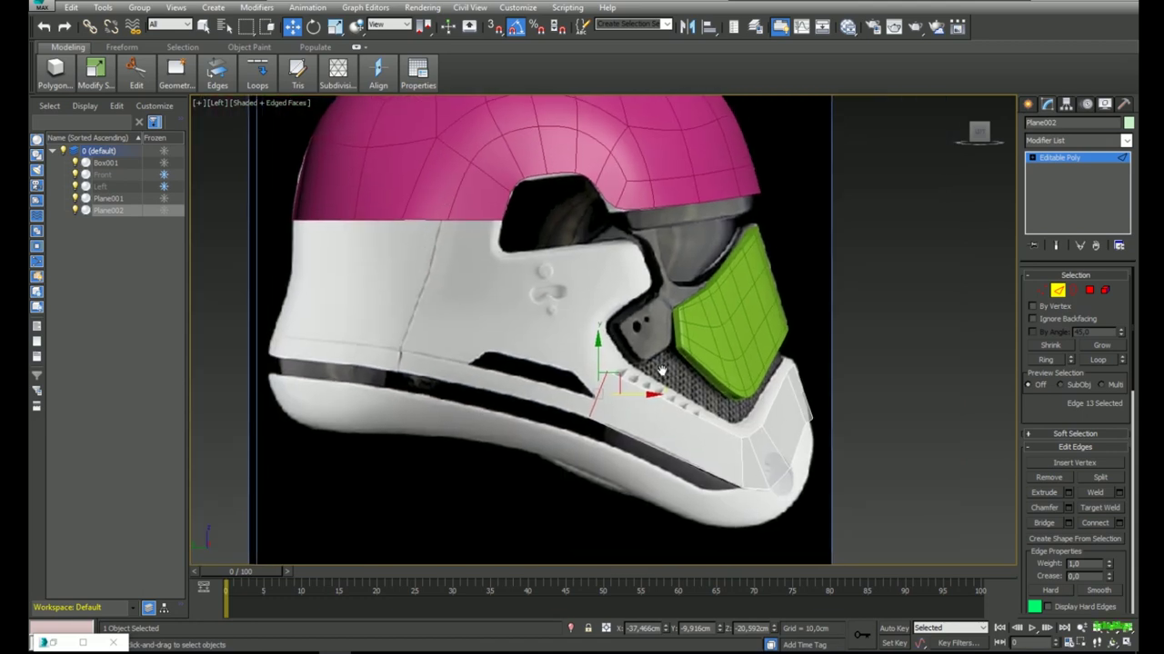
{"action": "left_click_drag", "start_coordinate": [619, 375], "coordinate": [412, 319], "text": "shift"}
Move the four new rear vertices inward in the front view, shifting the last edge's pair further to follow the helmet's side.
{"action": "key", "text": "1"}
{"action": "left_click_drag", "start_coordinate": [517, 315], "coordinate": [386, 390]}
{"action": "key", "text": "f"}
{"action": "scroll", "coordinate": [494, 326], "scroll_direction": "up", "scroll_amount": 5}
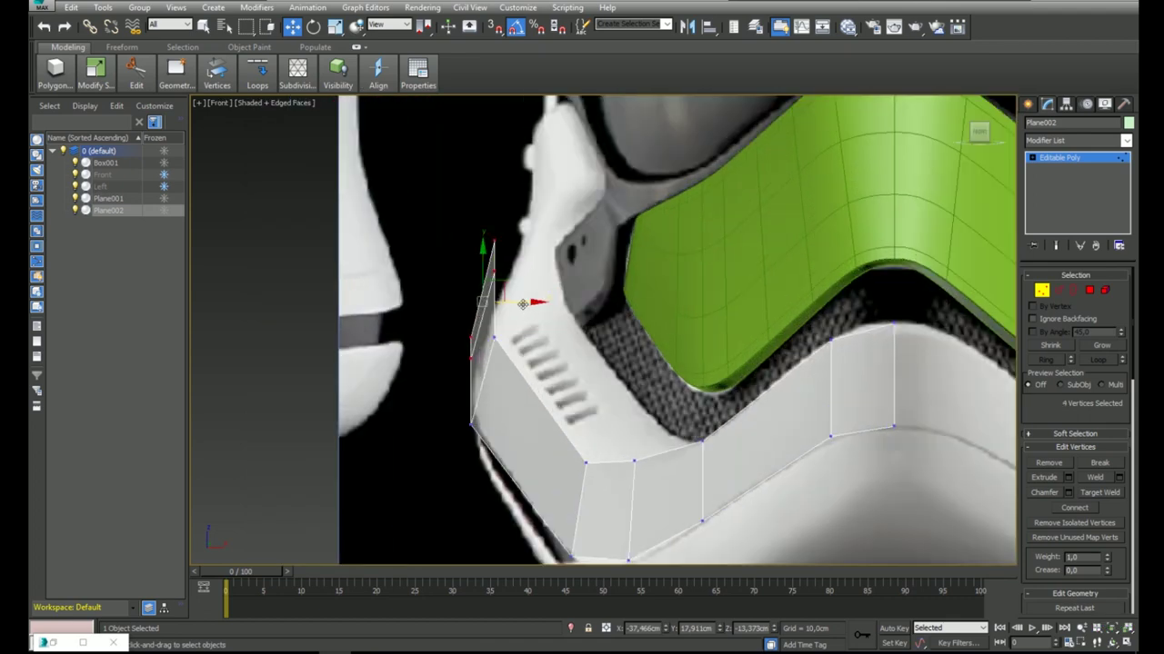
{"action": "left_click_drag", "start_coordinate": [521, 303], "coordinate": [539, 286]}
{"action": "left_click", "coordinate": [502, 241]}
{"action": "left_click", "coordinate": [482, 337], "text": "ctrl"}
Extend the strip's last edge from the vertical seam to the back of the helmet in the side view.
{"action": "key", "text": "l"}
{"action": "middle_click_drag", "start_coordinate": [424, 308], "coordinate": [550, 308]}
{"action": "key", "text": "2"}
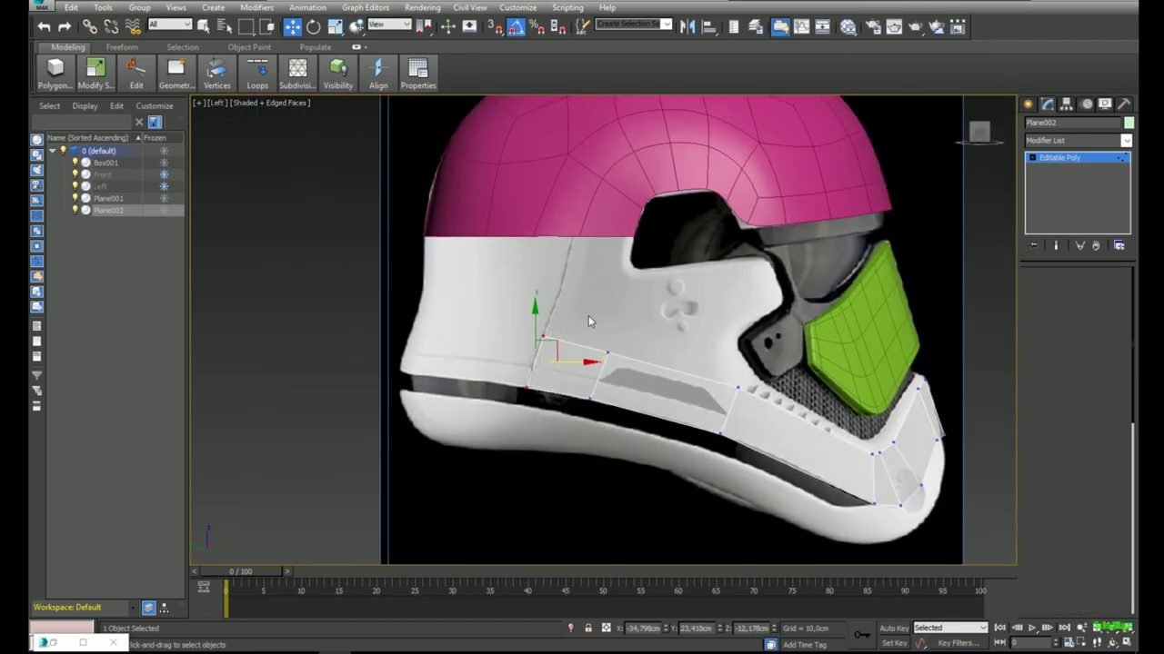
{"action": "scroll", "coordinate": [524, 362], "scroll_direction": "up", "scroll_amount": 3}
{"action": "middle_click_drag", "start_coordinate": [525, 361], "coordinate": [658, 371]}
{"action": "key", "text": "t"}
{"action": "key", "text": "l"}
{"action": "left_click_drag", "start_coordinate": [644, 365], "coordinate": [470, 340], "text": "shift"}
Flatten the rearmost edge by scaling it along X in the top view and set its X position to 0.
{"action": "key", "text": "t"}
{"action": "key", "text": "z"}
{"action": "scroll", "coordinate": [591, 275], "scroll_direction": "down", "scroll_amount": 8}
{"action": "middle_click_drag", "start_coordinate": [623, 289], "coordinate": [501, 254]}
{"action": "mouse_move", "coordinate": [507, 235]}
{"action": "left_mouse_down"}
{"action": "mouse_move", "coordinate": [633, 242]}
{"action": "mouse_move", "coordinate": [486, 242]}
{"action": "left_mouse_up"}
{"action": "key", "text": "r"}
{"action": "left_click_drag", "start_coordinate": [634, 236], "coordinate": [266, 235]}
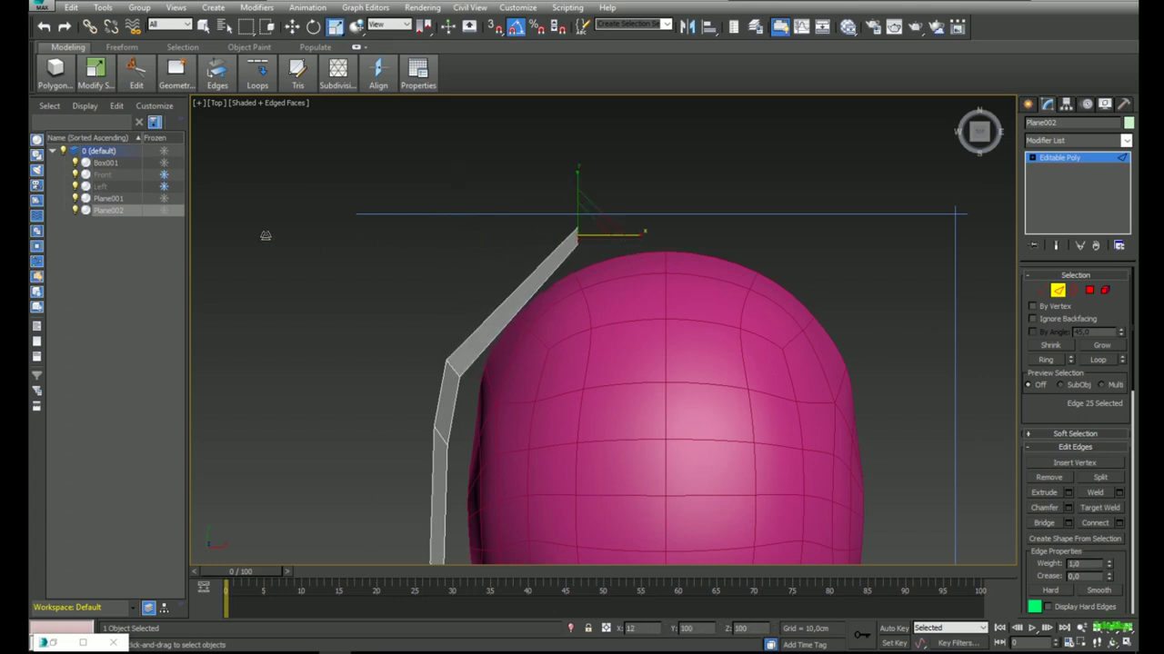
{"action": "key", "text": "w"}
{"action": "right_click", "coordinate": [666, 630]}
Connect the upper and lower edges of the long rear polygon with a new middle edge.
{"action": "middle_click_drag", "start_coordinate": [619, 368], "coordinate": [612, 326]}
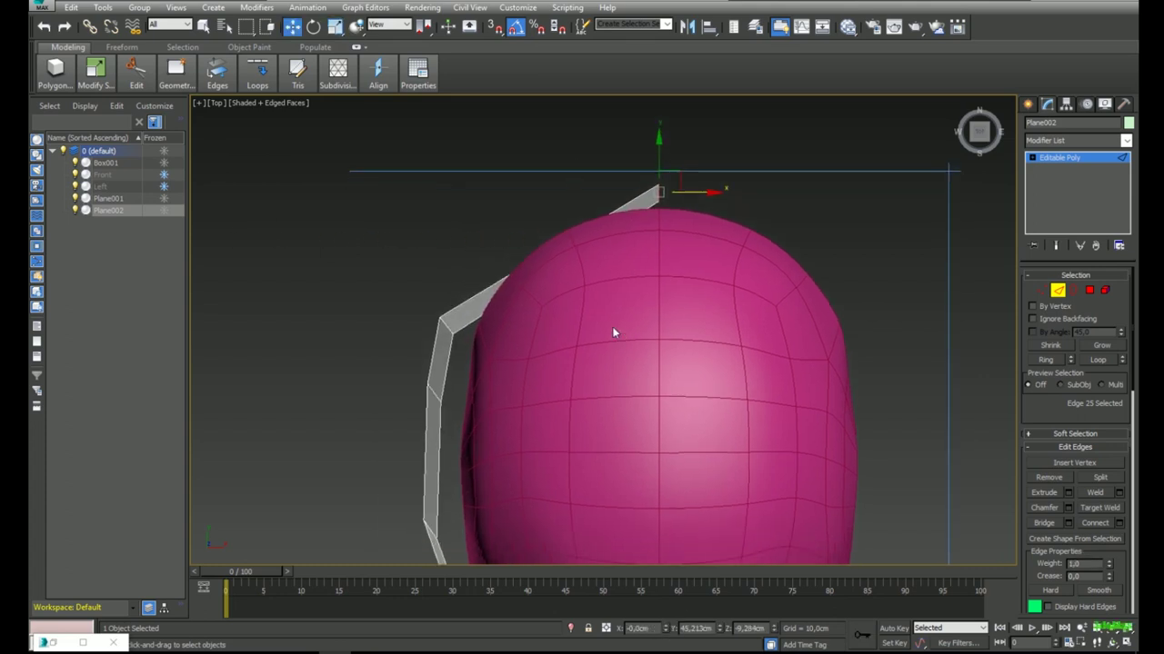
{"action": "scroll", "coordinate": [609, 326], "scroll_direction": "down", "scroll_amount": 3}
{"action": "scroll", "coordinate": [592, 268], "scroll_direction": "up", "scroll_amount": 2}
{"action": "left_click_drag", "start_coordinate": [594, 265], "coordinate": [569, 374]}
{"action": "middle_click_drag", "start_coordinate": [541, 360], "coordinate": [657, 276], "text": "alt"}
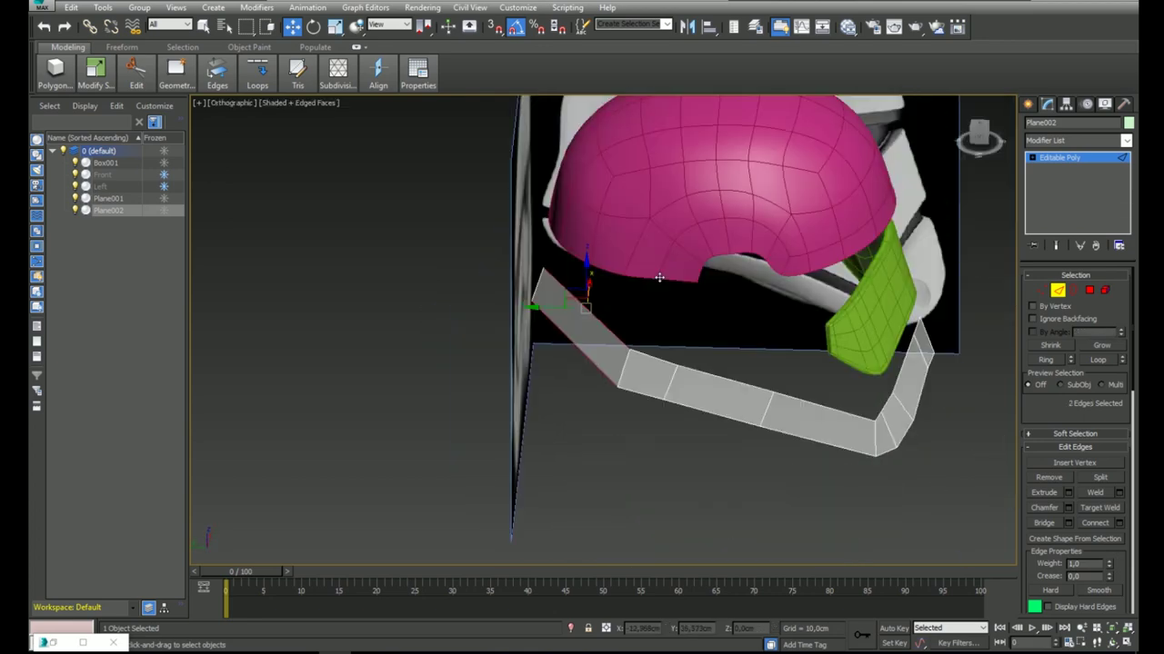
{"action": "scroll", "coordinate": [590, 311], "scroll_direction": "up", "scroll_amount": 3}
{"action": "left_click", "coordinate": [579, 347]}
Apply Set Flow to the new middle edge and move it outward in the top view to round the strip's rear.
{"action": "key", "text": "t"}
{"action": "scroll", "coordinate": [602, 280], "scroll_direction": "down", "scroll_amount": 8}
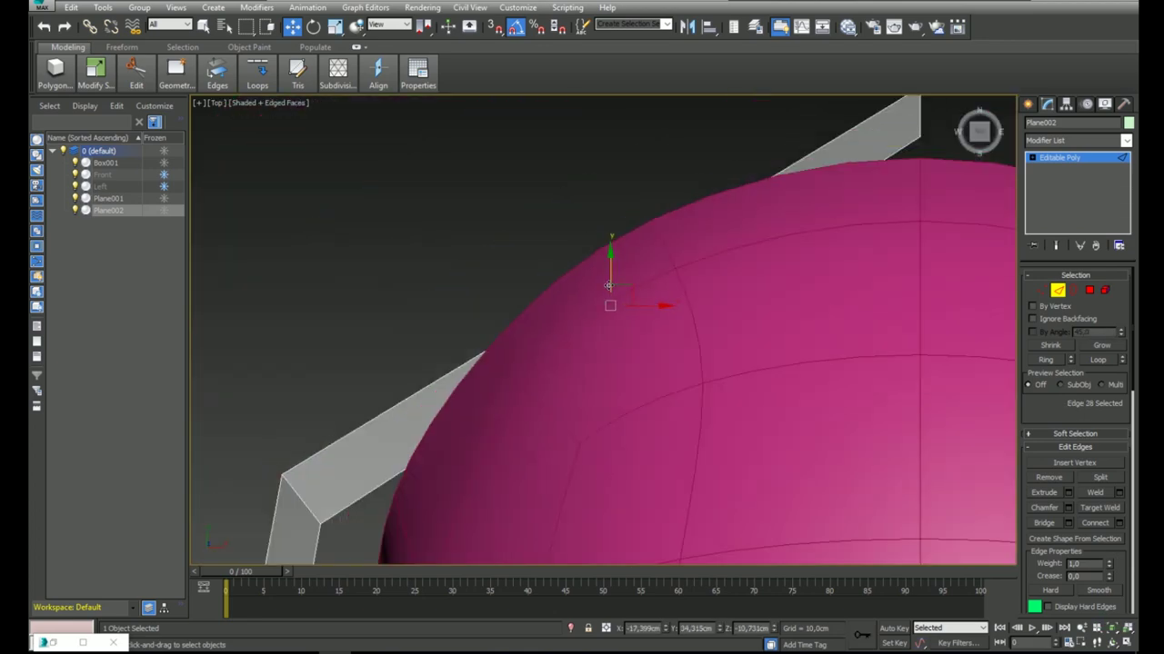
{"action": "key", "text": "F3"}
{"action": "scroll", "coordinate": [591, 247], "scroll_direction": "up", "scroll_amount": 2}
{"action": "mouse_move", "coordinate": [260, 78]}
{"action": "left_click", "coordinate": [255, 152]}
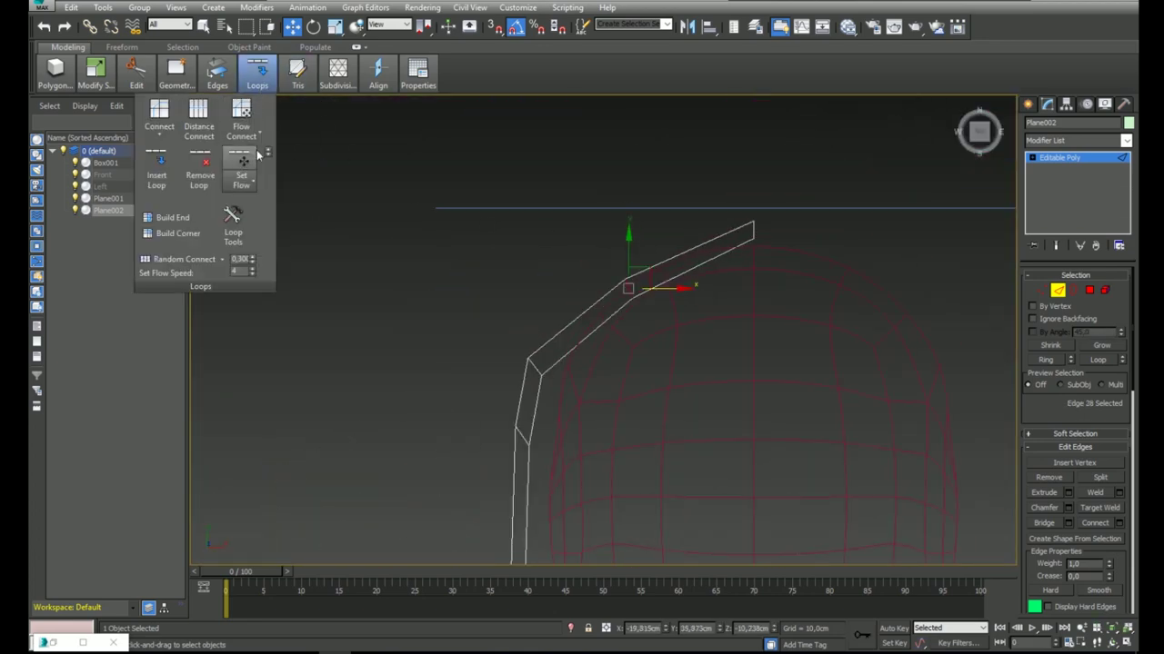
{"action": "left_click_drag", "start_coordinate": [651, 271], "coordinate": [638, 254]}
{"action": "key", "text": "F3"}
{"action": "scroll", "coordinate": [638, 257], "scroll_direction": "down", "scroll_amount": 4}
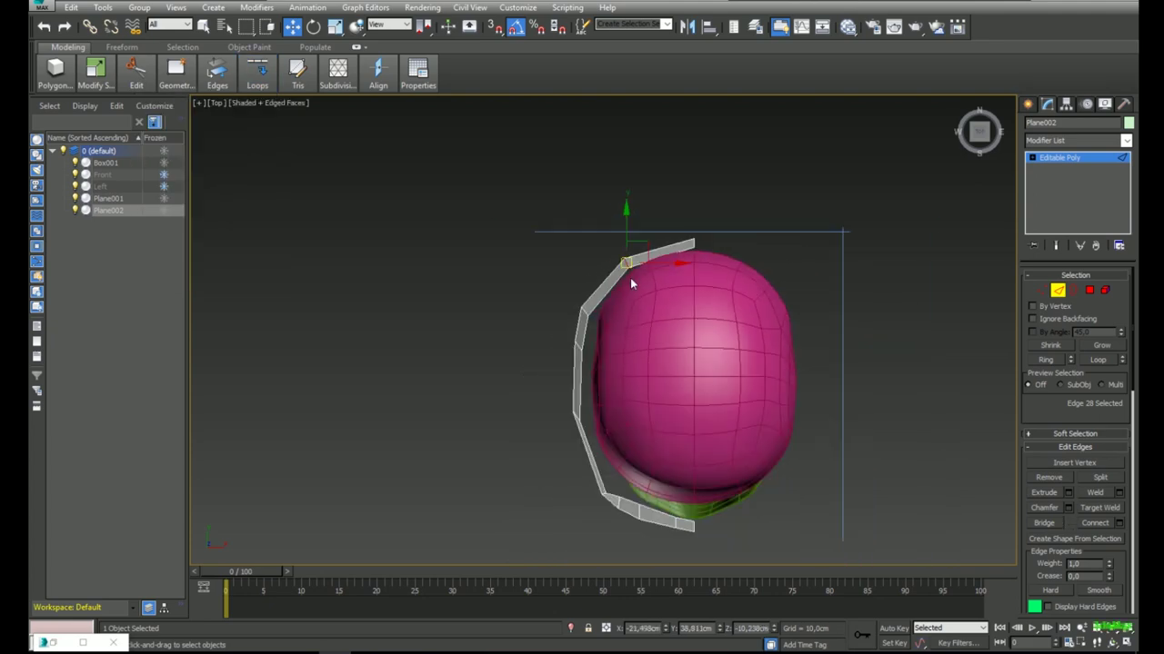
Shift the middle rear edge further back and toward the helmet's centre in the top view.
{"action": "middle_click_drag", "start_coordinate": [631, 283], "coordinate": [666, 227], "text": "alt"}
{"action": "key", "text": "t"}
{"action": "key", "text": "z"}
{"action": "scroll", "coordinate": [649, 228], "scroll_direction": "down", "scroll_amount": 10}
{"action": "scroll", "coordinate": [714, 238], "scroll_direction": "up", "scroll_amount": 3}
{"action": "scroll", "coordinate": [704, 241], "scroll_direction": "down", "scroll_amount": 2}
{"action": "left_click_drag", "start_coordinate": [614, 218], "coordinate": [650, 198]}
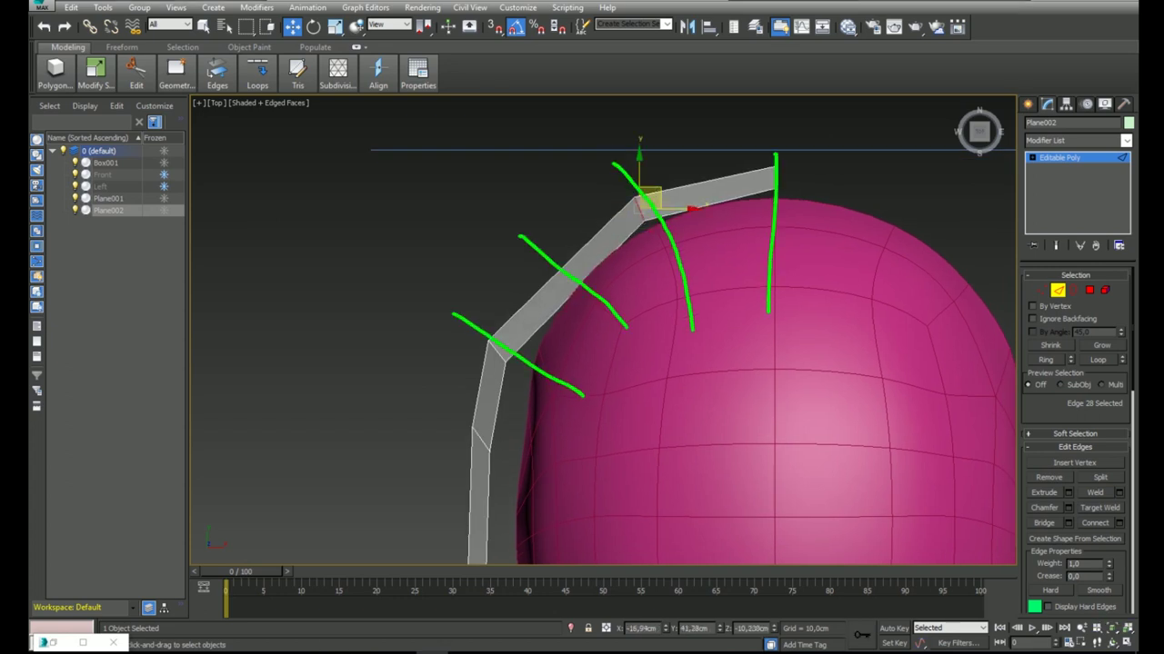
Connect the rear side polygon's two long edges with another cross edge and move it slightly outward in the top view.
{"action": "left_click", "coordinate": [574, 290]}
{"action": "left_click", "coordinate": [561, 271], "text": "ctrl"}
{"action": "right_click", "coordinate": [573, 277]}
{"action": "left_click", "coordinate": [561, 331]}
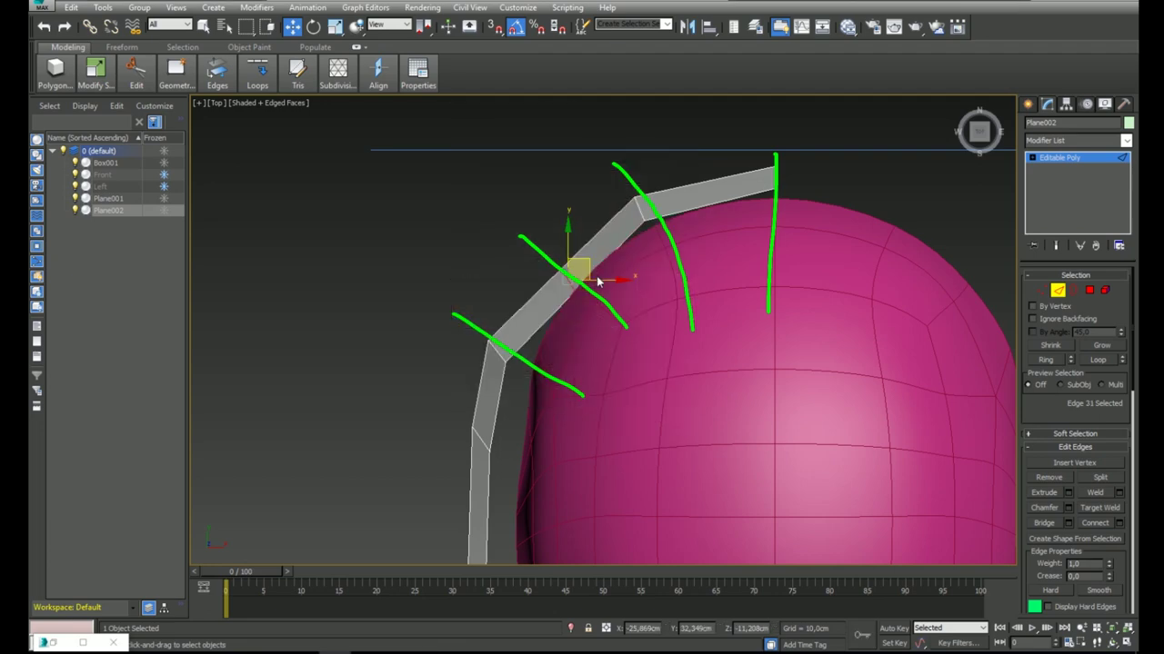
{"action": "left_click_drag", "start_coordinate": [585, 269], "coordinate": [580, 258]}
Leave edge editing and add a Symmetry modifier to the strip, mirrored on the X axis with Flip enabled.
{"action": "left_click", "coordinate": [1078, 156]}
{"action": "scroll", "coordinate": [729, 207], "scroll_direction": "down", "scroll_amount": 7}
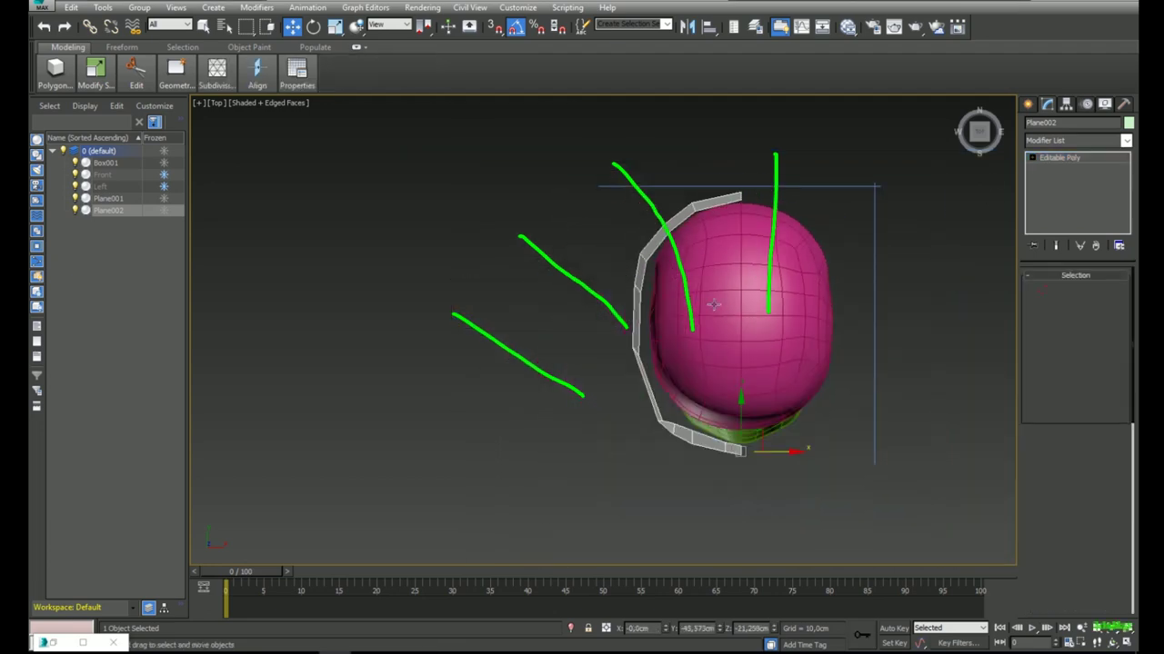
{"action": "middle_click_drag", "start_coordinate": [715, 303], "coordinate": [727, 205], "text": "alt"}
{"action": "key", "text": "f"}
{"action": "scroll", "coordinate": [724, 200], "scroll_direction": "up", "scroll_amount": 8}
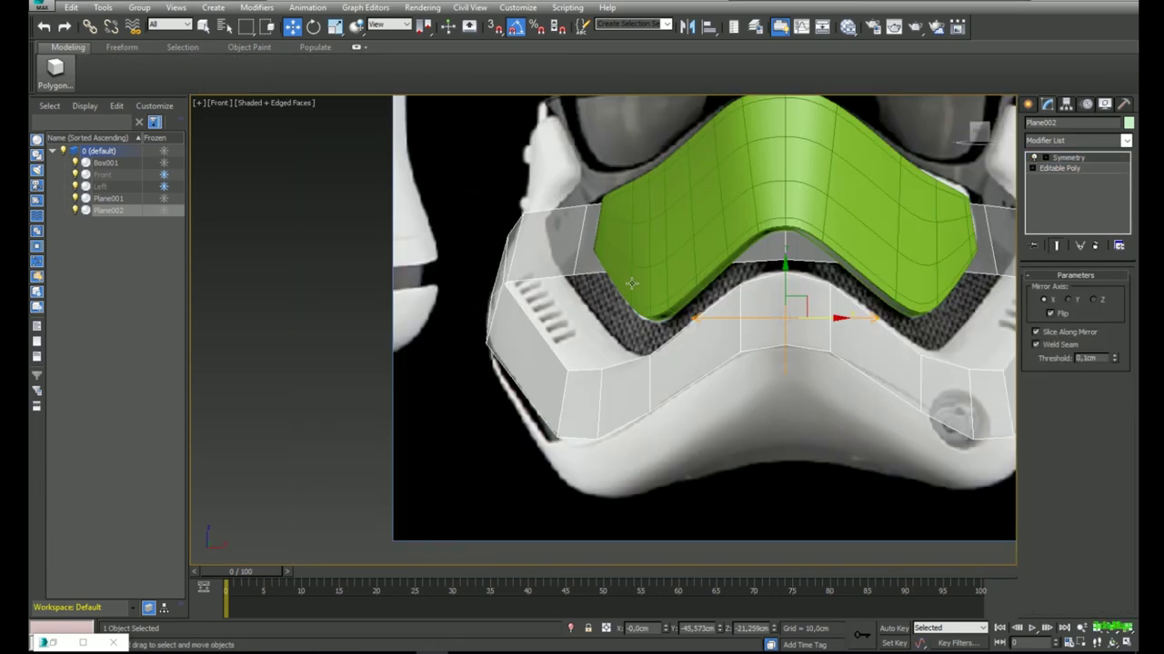
{"action": "scroll", "coordinate": [631, 268], "scroll_direction": "up", "scroll_amount": 2}
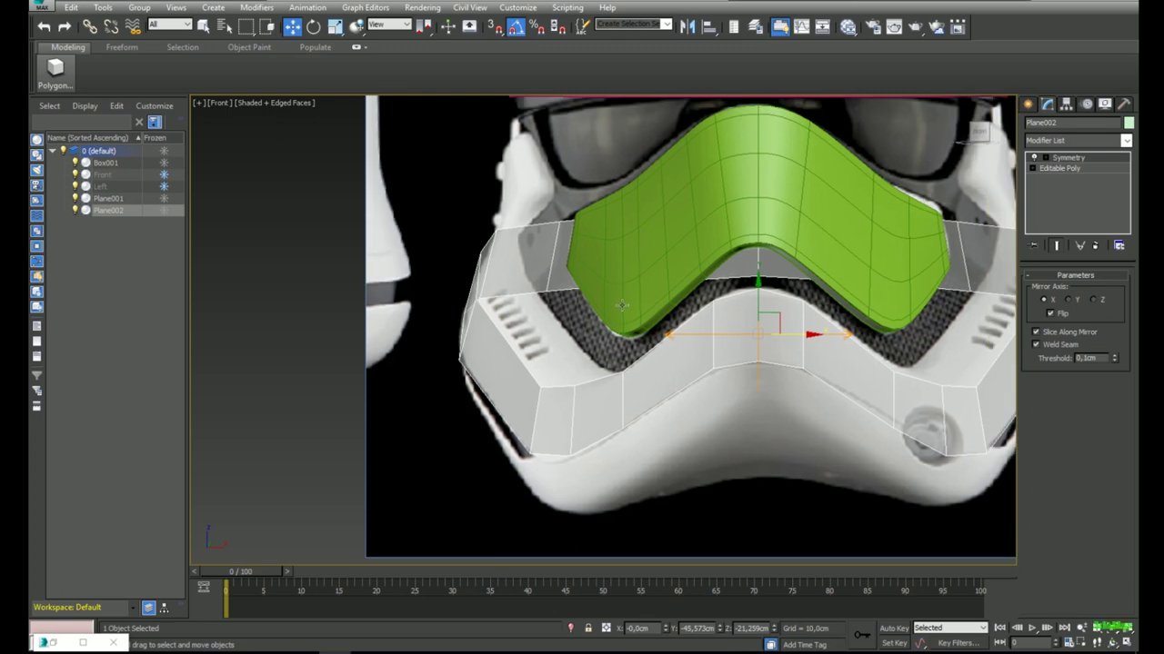
Turn off the strip's see-through display and return to the Editable Poly level beneath the Symmetry modifier.
{"action": "middle_click_drag", "start_coordinate": [607, 312], "coordinate": [719, 269], "text": "alt"}
{"action": "key", "text": "alt+x"}
{"action": "scroll", "coordinate": [656, 309], "scroll_direction": "down", "scroll_amount": 2}
{"action": "left_click", "coordinate": [1060, 169]}
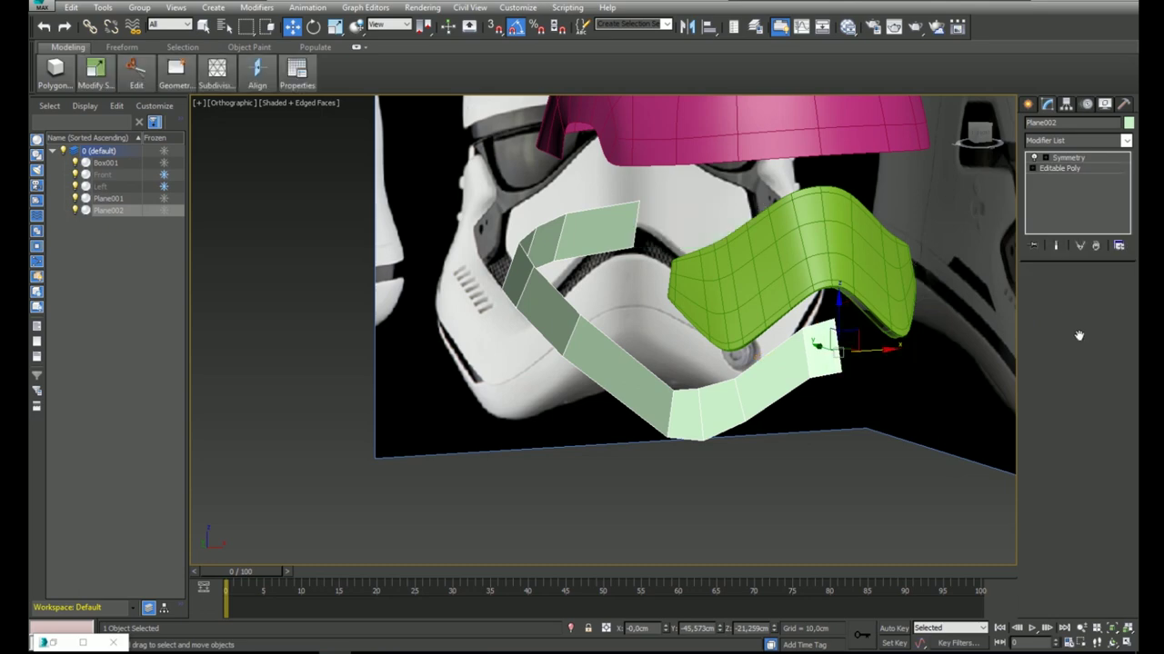
Extrude the four front upper edges of the pale jaw strip toward the mouth grille in the Left view.
{"action": "key", "text": "2"}
{"action": "double_click", "coordinate": [821, 327]}
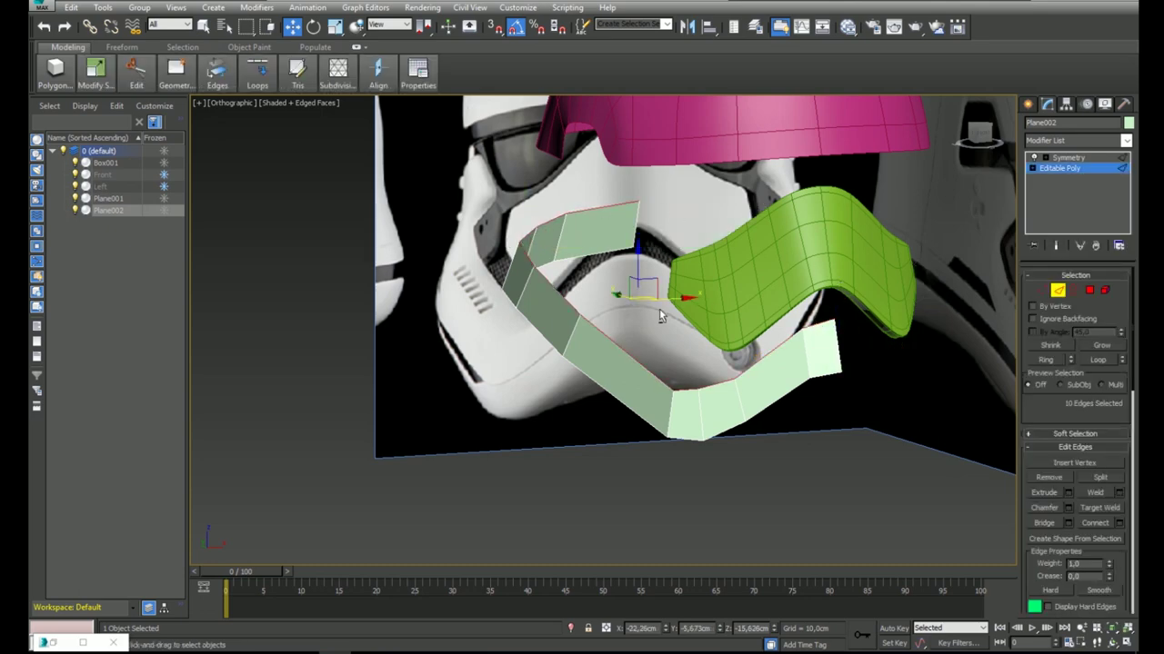
{"action": "middle_click_drag", "start_coordinate": [659, 311], "coordinate": [680, 334], "text": "alt"}
{"action": "key", "text": "r"}
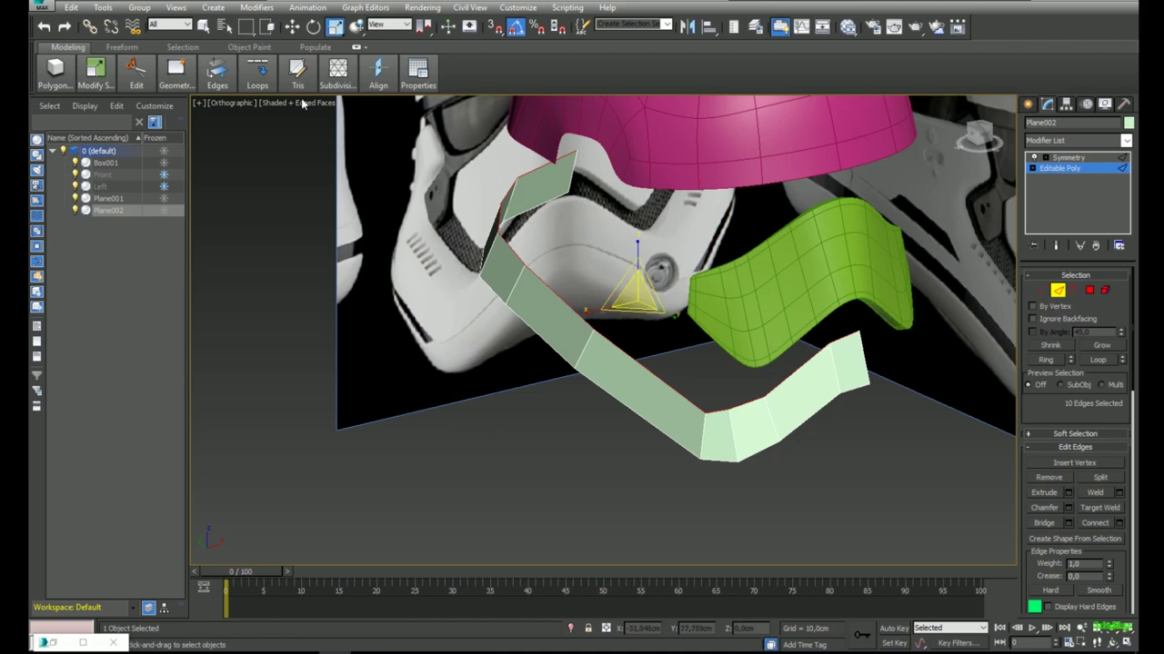
{"action": "key", "text": "l"}
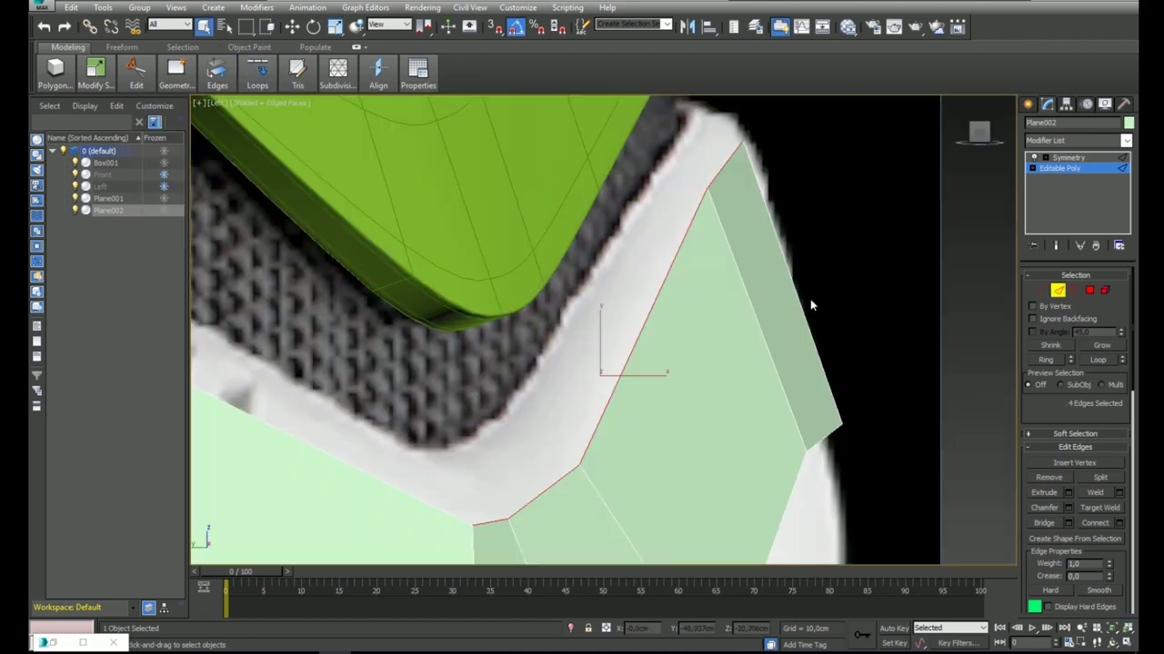
{"action": "scroll", "coordinate": [675, 268], "scroll_direction": "down", "scroll_amount": 5}
{"action": "key", "text": "w"}
{"action": "left_click_drag", "start_coordinate": [669, 287], "coordinate": [652, 276], "text": "shift"}
{"action": "middle_click_drag", "start_coordinate": [709, 220], "coordinate": [727, 228]}
{"action": "scroll", "coordinate": [728, 229], "scroll_direction": "up", "scroll_amount": 5}
Move the three corner vertices of the new front row onto the lower grille border in the Left view.
{"action": "left_click", "coordinate": [1042, 290]}
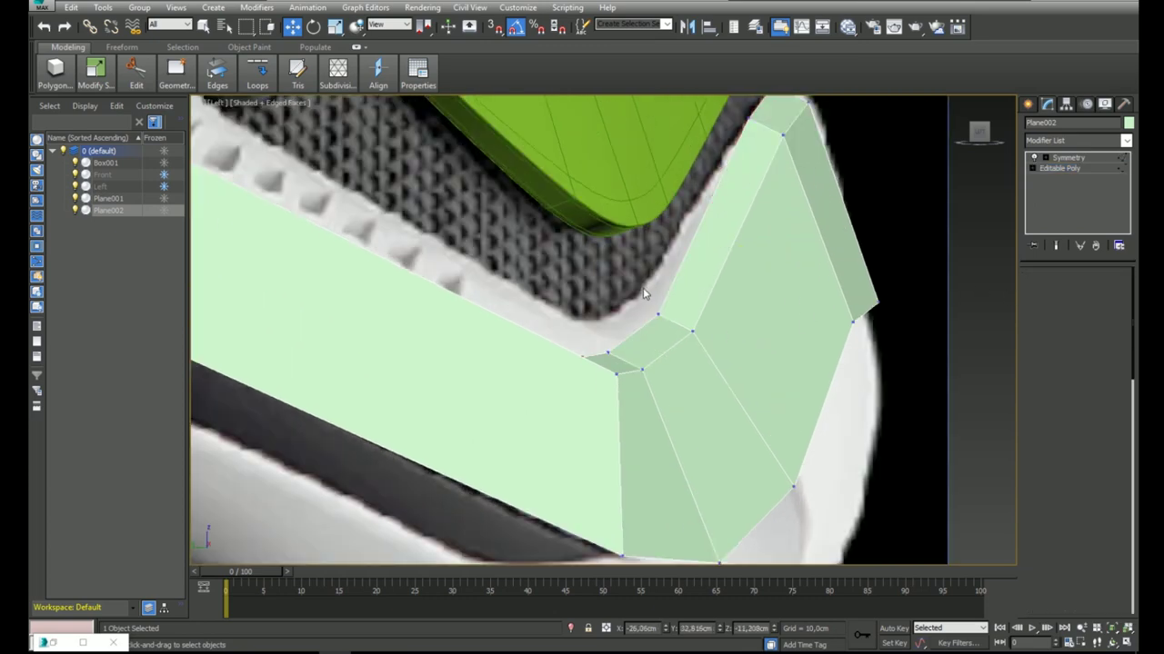
{"action": "left_click", "coordinate": [658, 314]}
{"action": "left_click_drag", "start_coordinate": [670, 304], "coordinate": [655, 279]}
{"action": "left_click", "coordinate": [608, 352]}
{"action": "left_click_drag", "start_coordinate": [622, 341], "coordinate": [627, 304]}
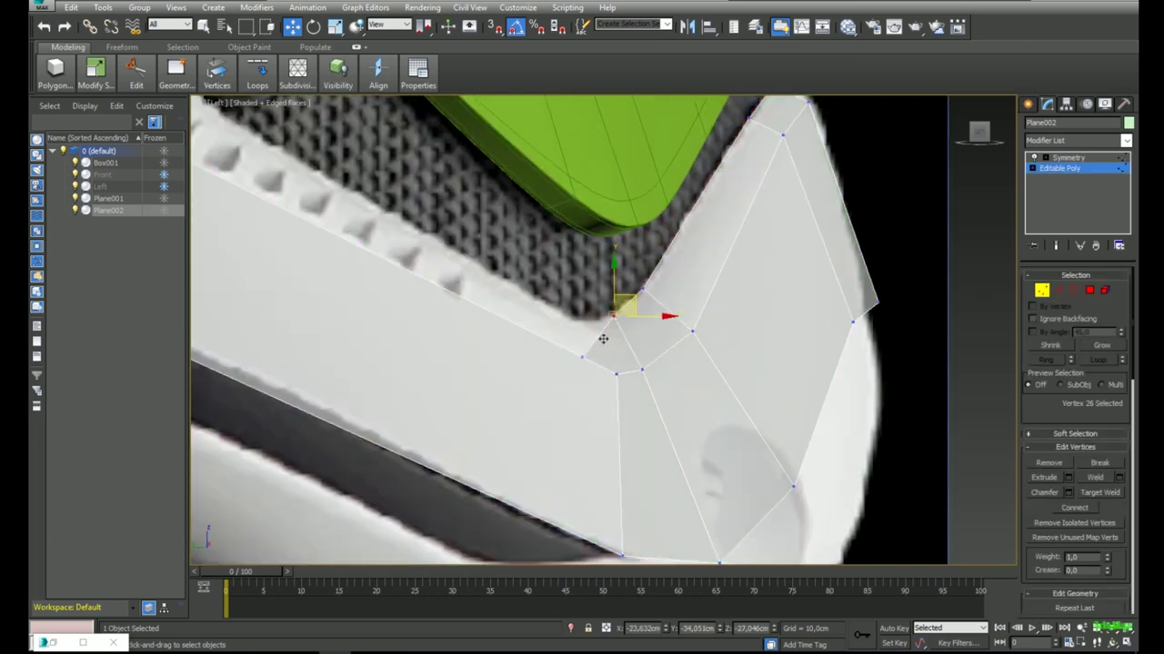
{"action": "left_click", "coordinate": [583, 354]}
{"action": "scroll", "coordinate": [604, 303], "scroll_direction": "down", "scroll_amount": 8}
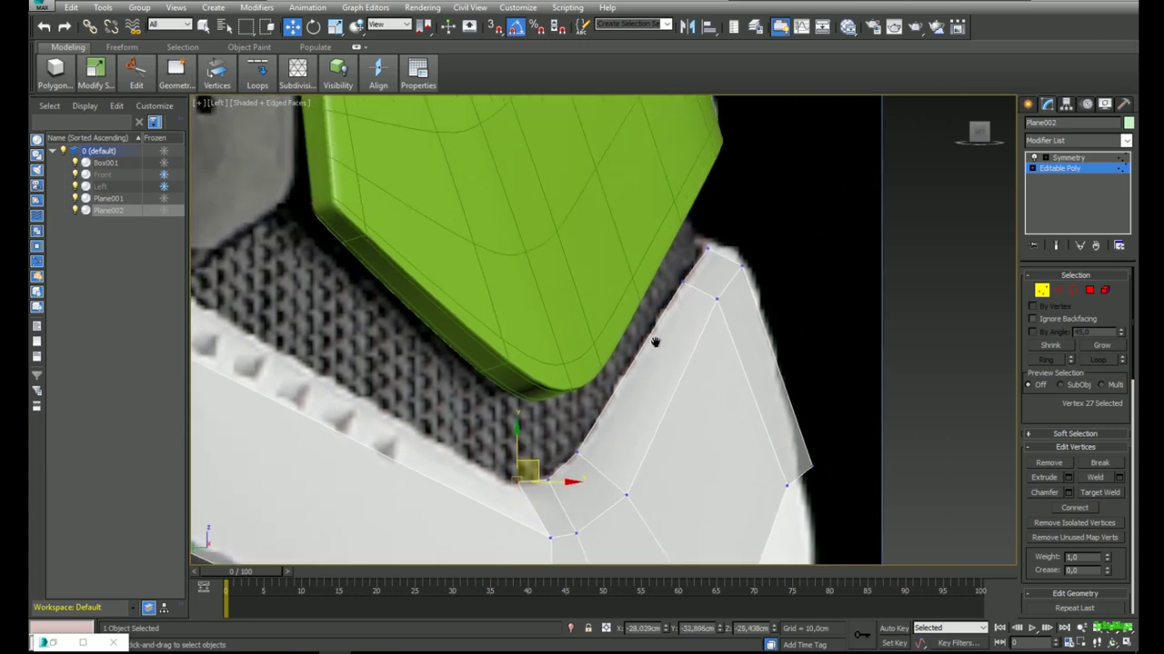
{"action": "scroll", "coordinate": [543, 254], "scroll_direction": "up", "scroll_amount": 2}
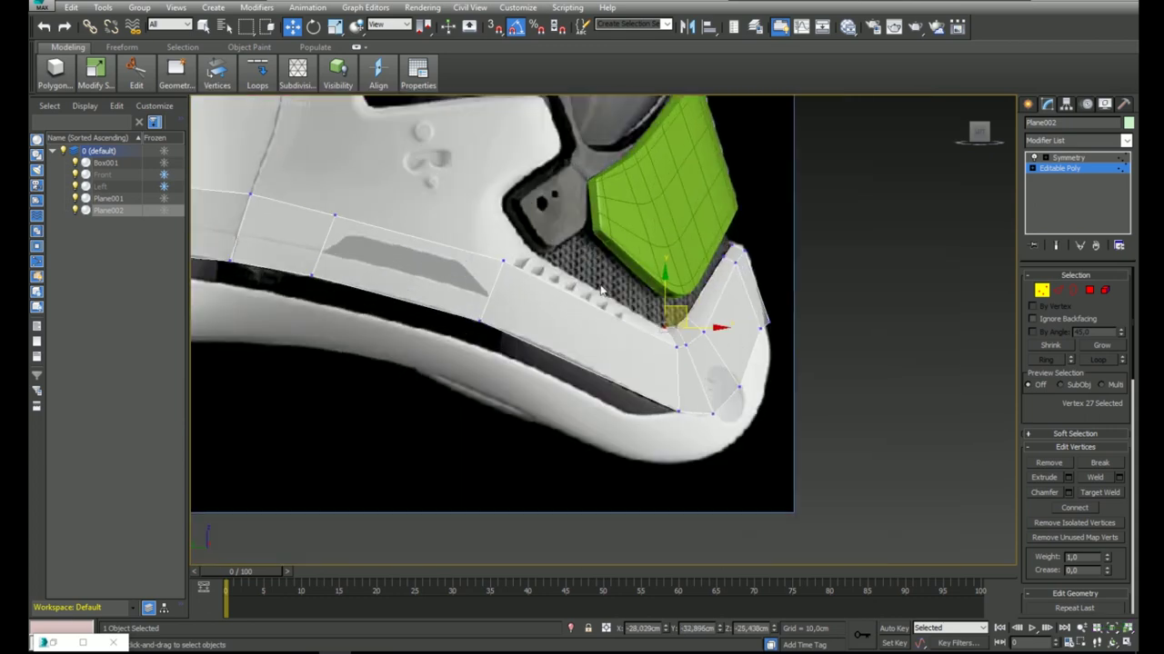
Shift the same three corner vertices sideways onto the lower edge of the mouth grille in the Front view.
{"action": "key", "text": "2"}
{"action": "left_click", "coordinate": [576, 301]}
{"action": "key", "text": "f"}
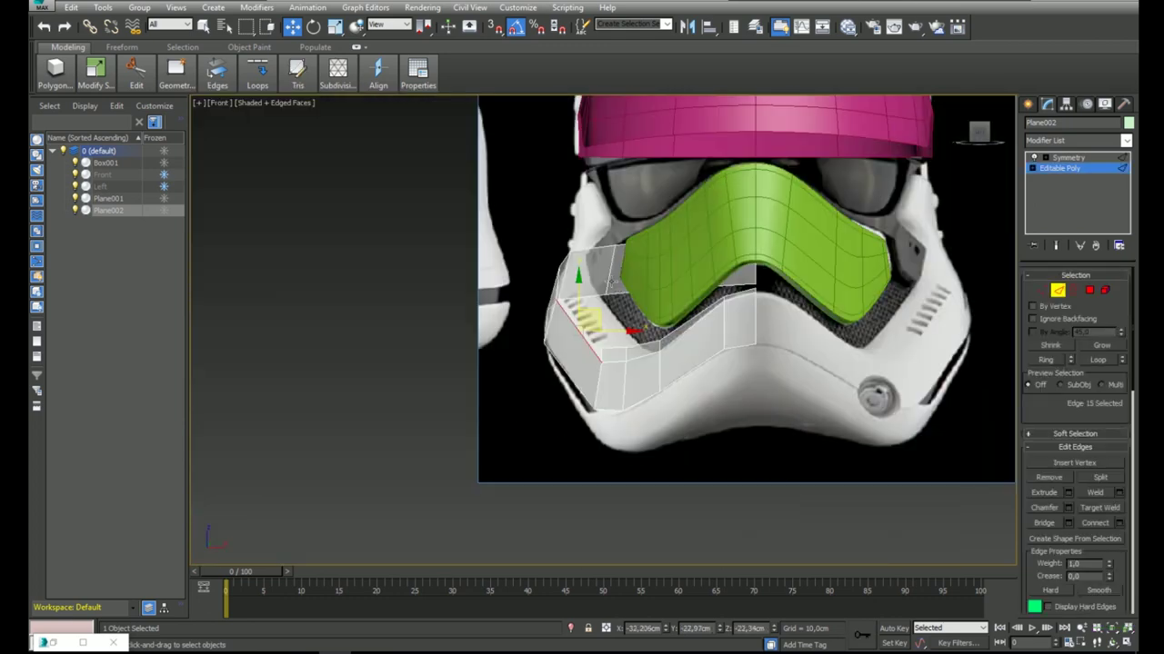
{"action": "scroll", "coordinate": [640, 336], "scroll_direction": "up", "scroll_amount": 4}
{"action": "mouse_move", "coordinate": [640, 336]}
{"action": "middle_mouse_down"}
{"action": "mouse_move", "coordinate": [647, 342]}
{"action": "mouse_move", "coordinate": [631, 344]}
{"action": "middle_mouse_up"}
{"action": "key", "text": "1"}
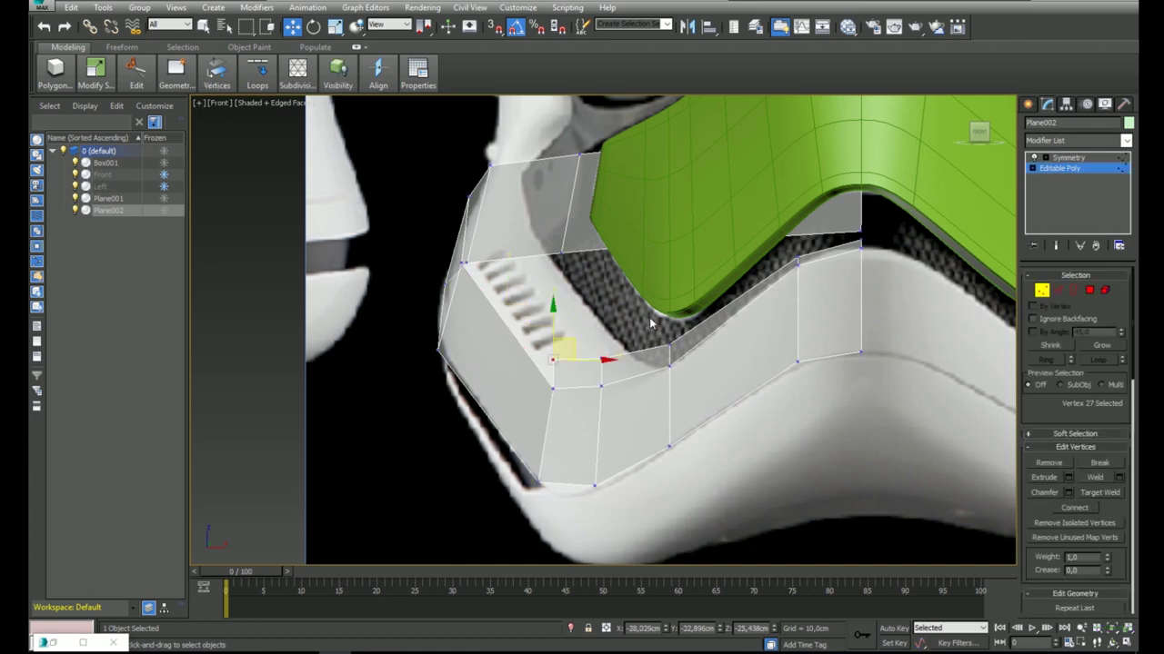
{"action": "left_click", "coordinate": [670, 345]}
{"action": "left_click_drag", "start_coordinate": [719, 345], "coordinate": [744, 350]}
{"action": "left_click", "coordinate": [601, 359]}
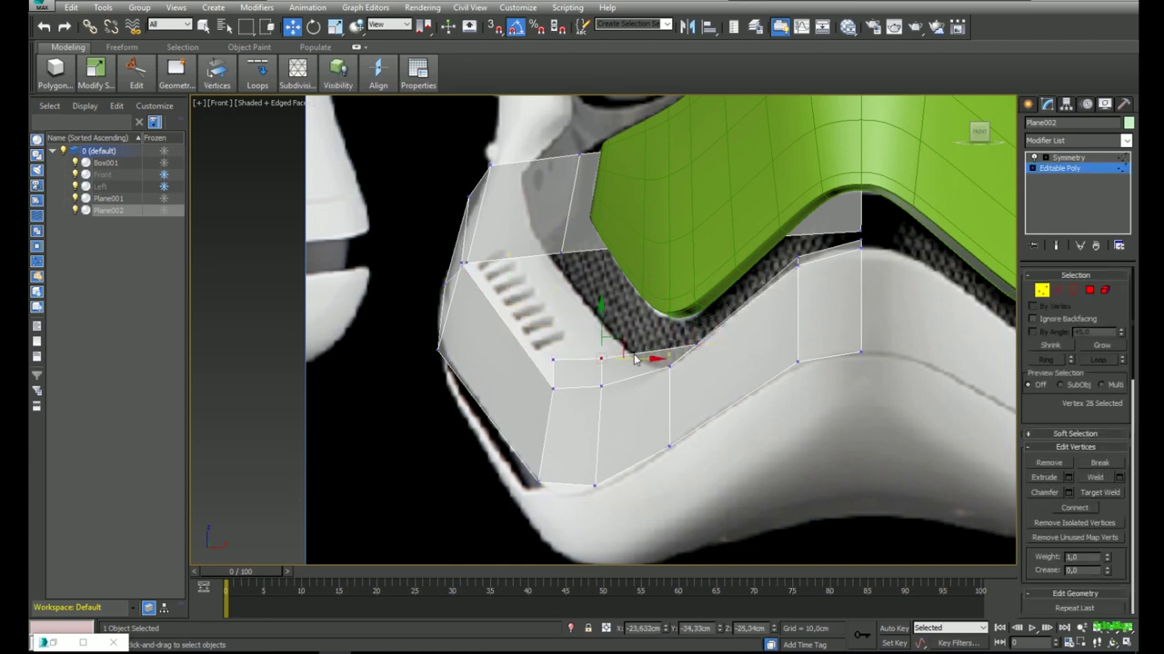
{"action": "left_click_drag", "start_coordinate": [679, 370], "coordinate": [677, 370]}
{"action": "left_click_drag", "start_coordinate": [598, 346], "coordinate": [537, 372]}
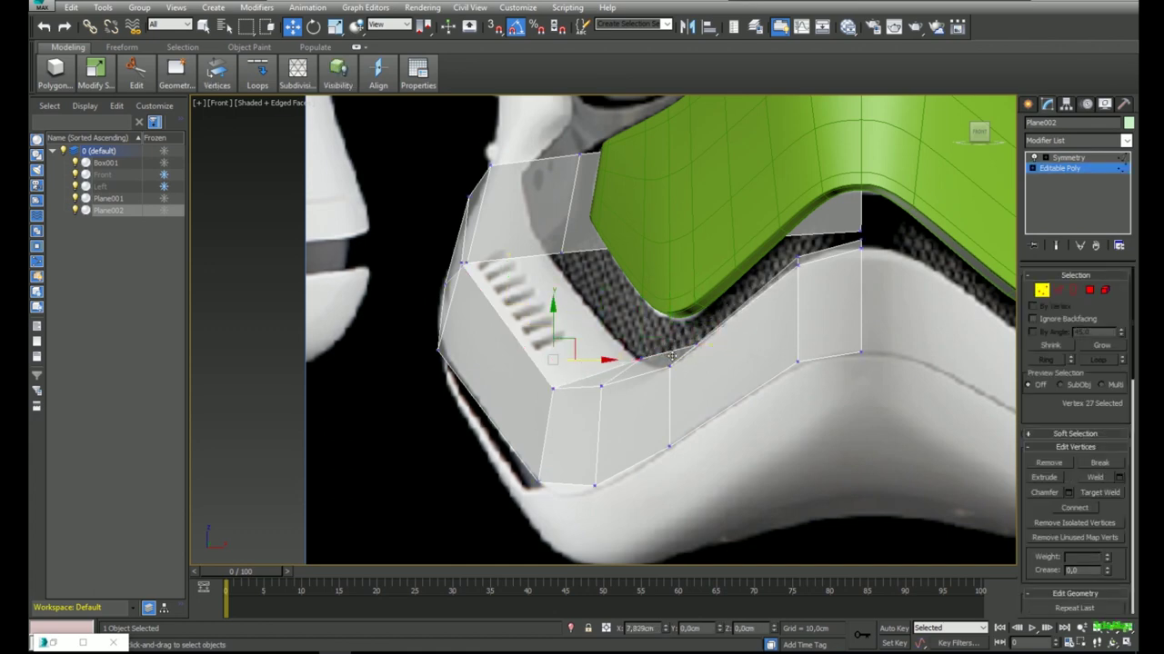
Separate the middle grille-corner vertex from its neighbour by moving it sideways in the Front view.
{"action": "middle_click_drag", "start_coordinate": [672, 357], "coordinate": [730, 383], "text": "alt"}
{"action": "key", "text": "l"}
{"action": "scroll", "coordinate": [693, 335], "scroll_direction": "up", "scroll_amount": 3}
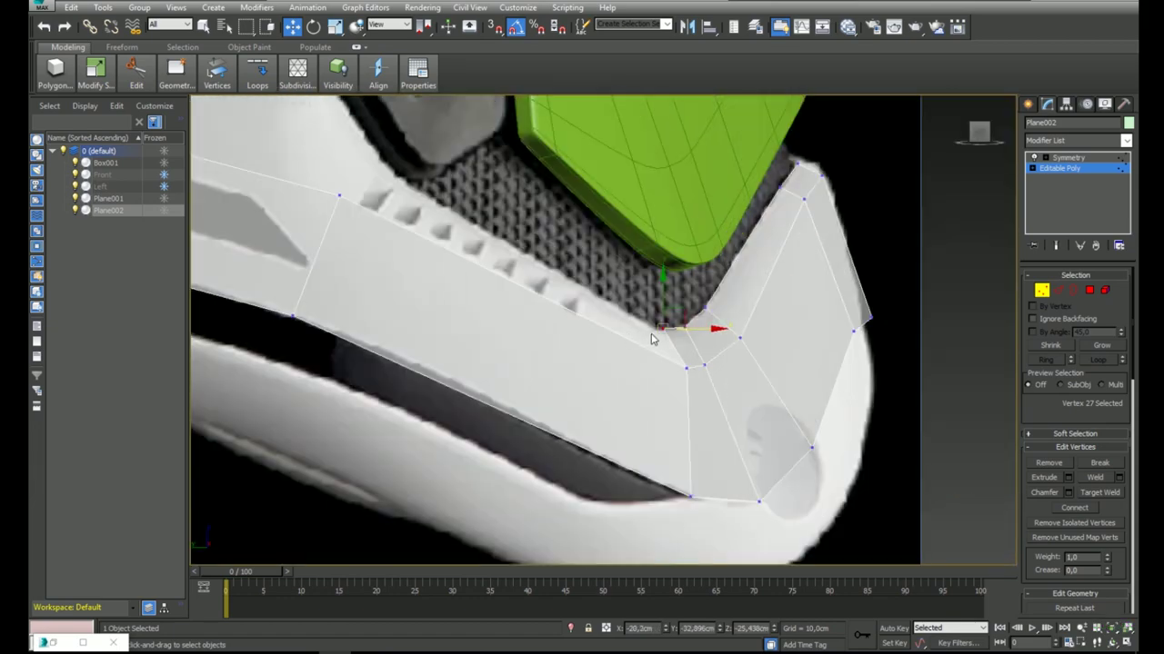
{"action": "middle_click_drag", "start_coordinate": [651, 339], "coordinate": [675, 321], "text": "alt"}
{"action": "middle_click_drag", "start_coordinate": [623, 373], "coordinate": [623, 403], "text": "alt"}
{"action": "left_click", "coordinate": [611, 408]}
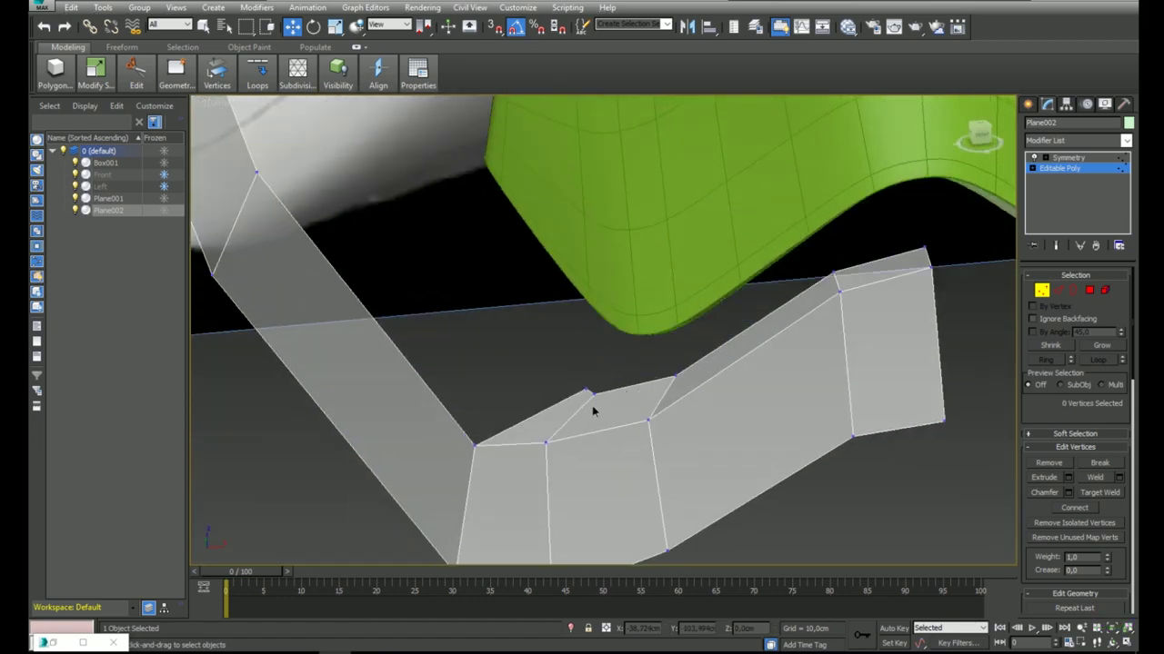
{"action": "left_click", "coordinate": [592, 409]}
{"action": "key", "text": "l"}
{"action": "key", "text": "f"}
{"action": "left_click_drag", "start_coordinate": [657, 338], "coordinate": [680, 343]}
{"action": "key", "text": "l"}
{"action": "middle_click_drag", "start_coordinate": [503, 253], "coordinate": [547, 314]}
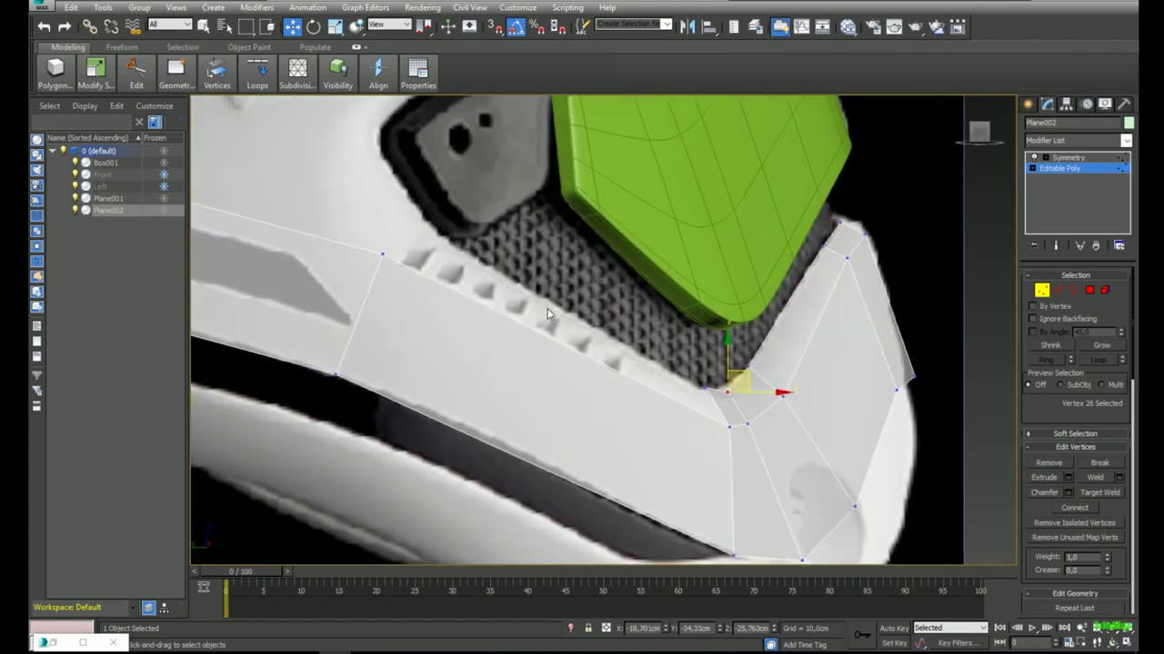
Extrude the upper edge of the cheek polygon inward over the vent slots to the grille in the Front view.
{"action": "key", "text": "2"}
{"action": "left_click", "coordinate": [549, 339]}
{"action": "key", "text": "f"}
{"action": "scroll", "coordinate": [578, 325], "scroll_direction": "up", "scroll_amount": 3}
{"action": "left_click_drag", "start_coordinate": [584, 338], "coordinate": [643, 316], "text": "shift"}
{"action": "middle_click_drag", "start_coordinate": [602, 318], "coordinate": [616, 319]}
Move the extruded cheek edge's upper vertex onto the upper corner of the slotted cheek area.
{"action": "key", "text": "1"}
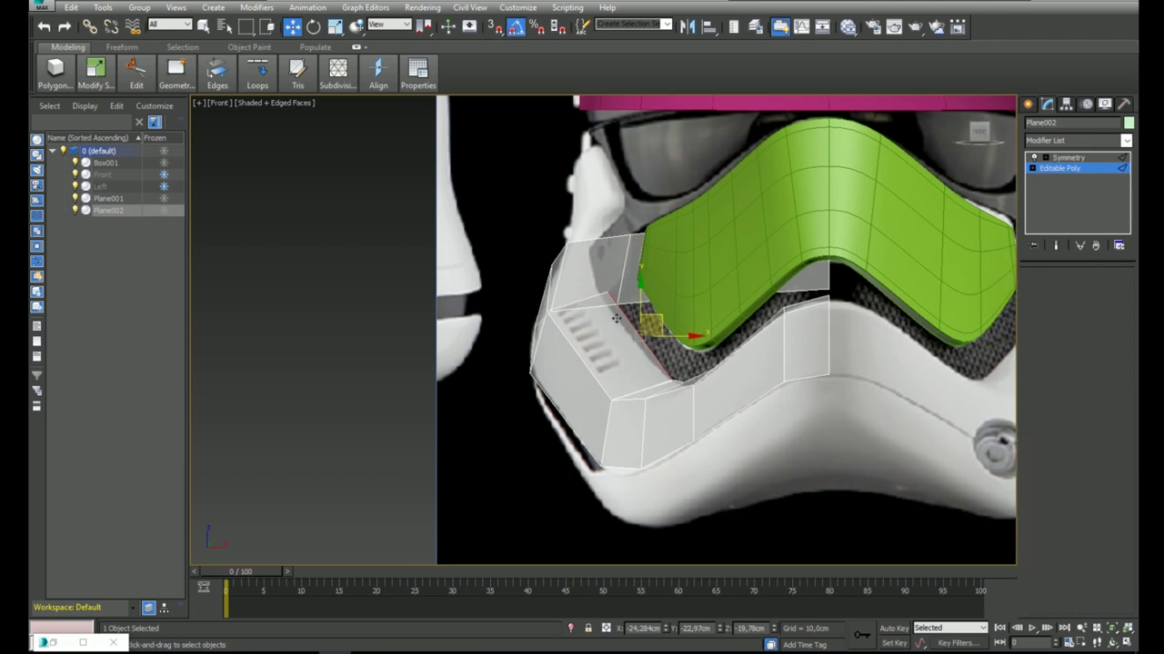
{"action": "scroll", "coordinate": [612, 311], "scroll_direction": "up", "scroll_amount": 3}
{"action": "left_click", "coordinate": [607, 276]}
{"action": "left_click_drag", "start_coordinate": [617, 268], "coordinate": [603, 276]}
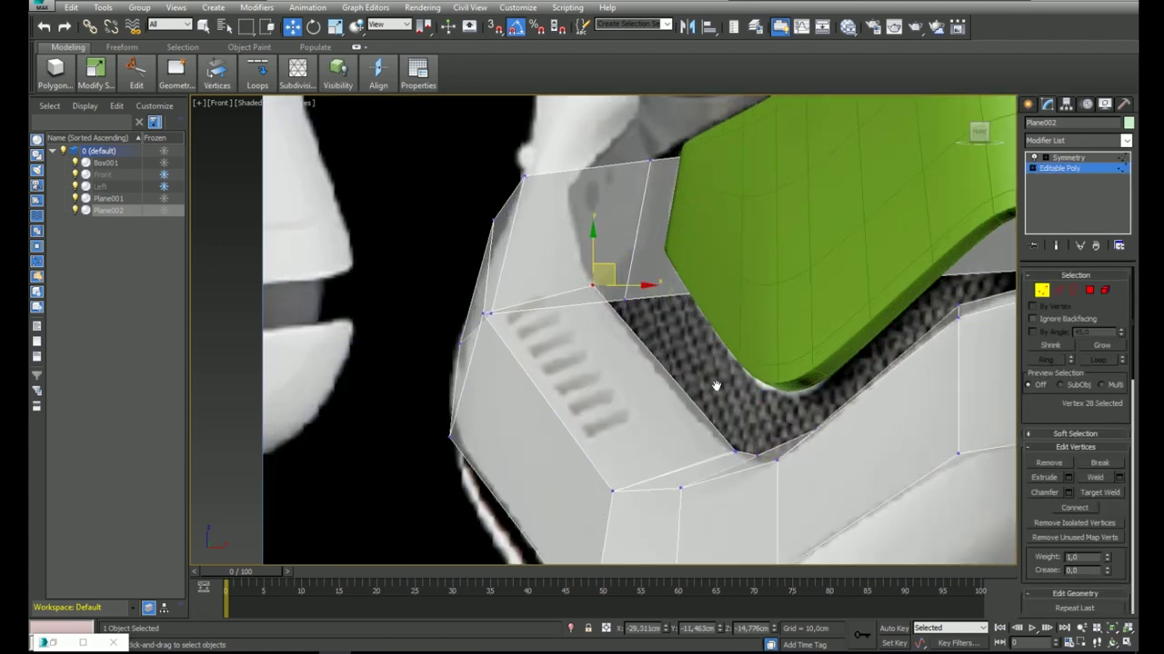
{"action": "scroll", "coordinate": [715, 386], "scroll_direction": "down", "scroll_amount": 5}
{"action": "scroll", "coordinate": [909, 291], "scroll_direction": "up", "scroll_amount": 4}
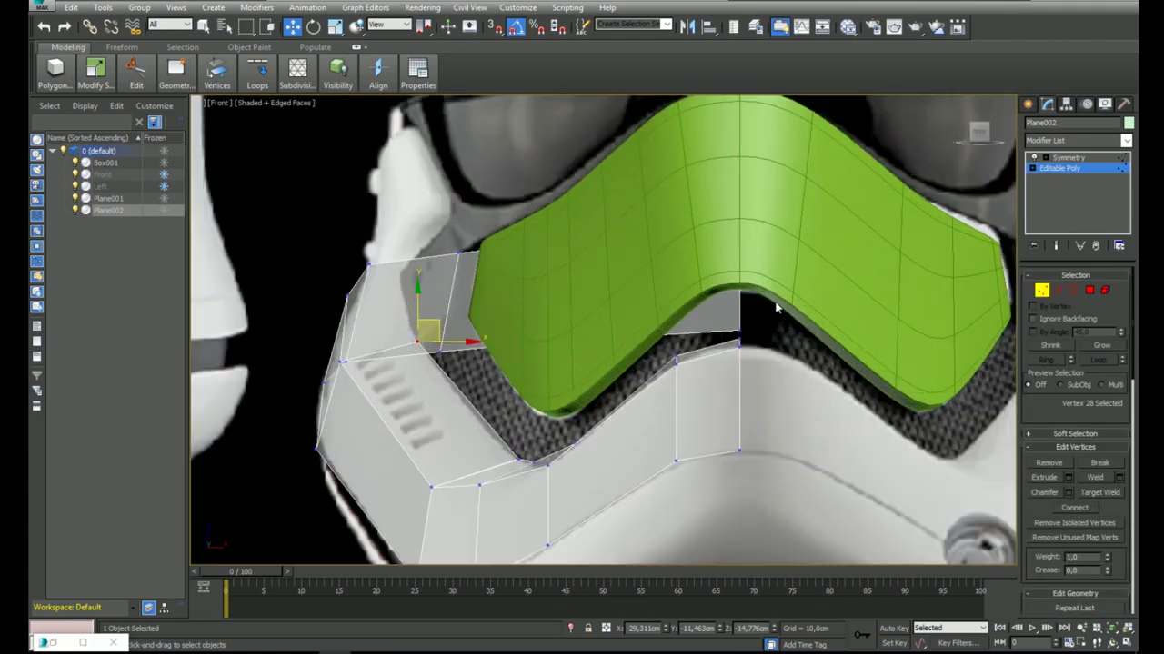
{"action": "scroll", "coordinate": [639, 293], "scroll_direction": "down", "scroll_amount": 2}
{"action": "left_click_drag", "start_coordinate": [663, 207], "coordinate": [476, 343]}
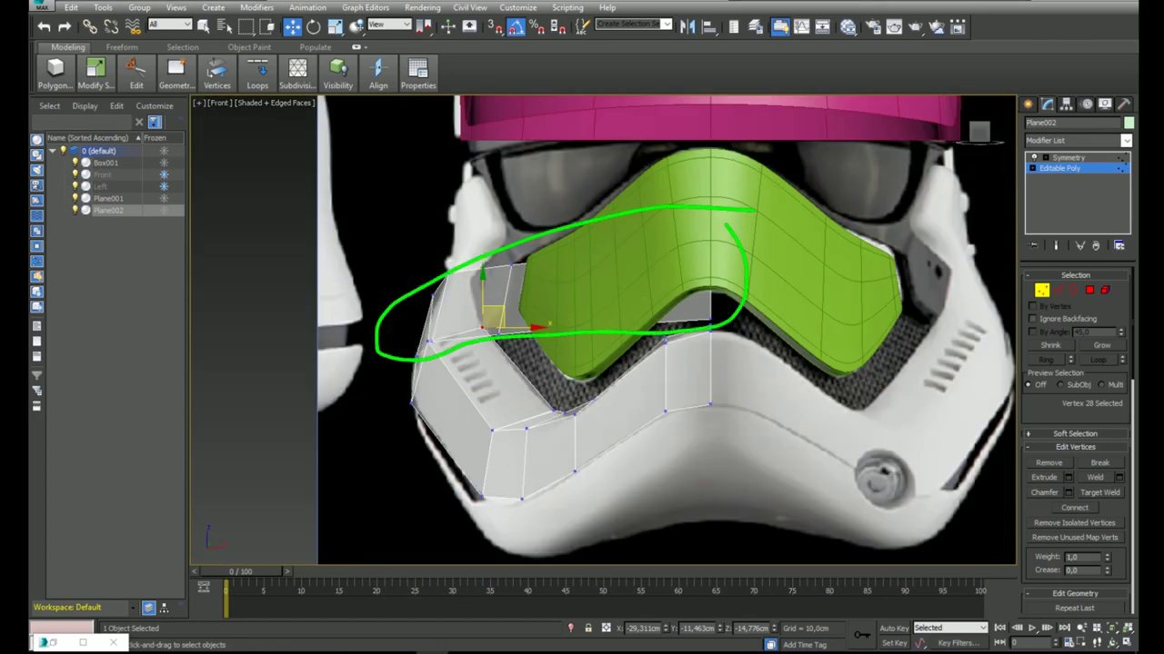
{"action": "key", "text": "Escape"}
{"action": "scroll", "coordinate": [737, 331], "scroll_direction": "down", "scroll_amount": 2}
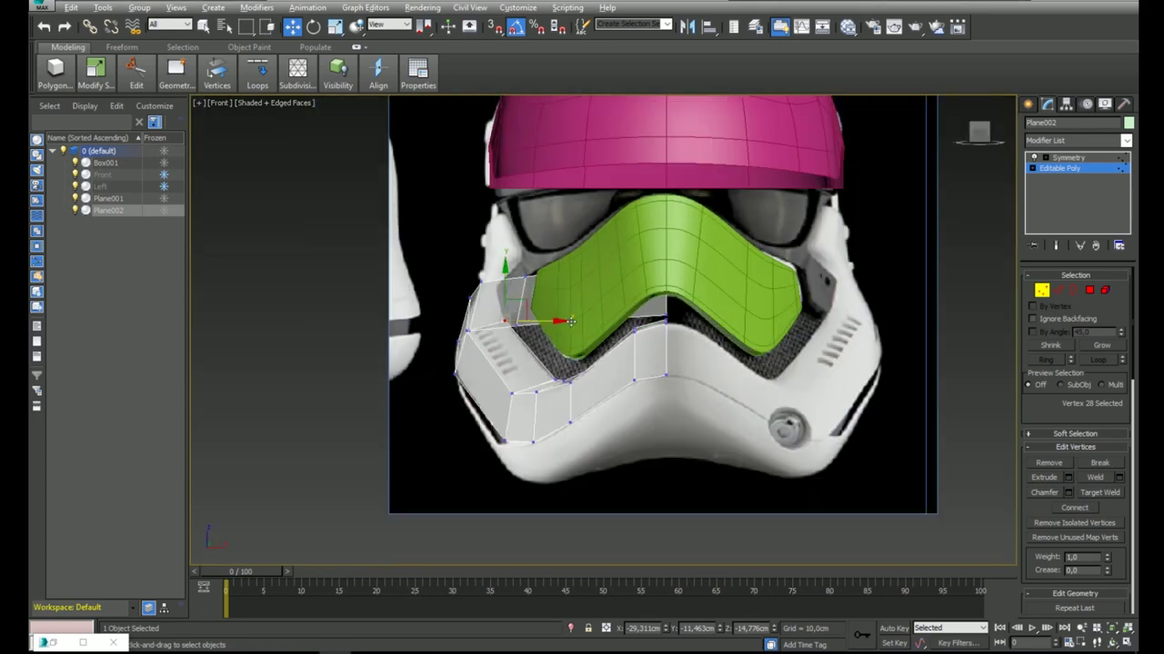
Hide the four polygons at the far rear end of the jaw strip.
{"action": "mouse_move", "coordinate": [671, 327]}
{"action": "middle_mouse_down", "text": "alt"}
{"action": "mouse_move", "coordinate": [719, 358]}
{"action": "mouse_move", "coordinate": [744, 356]}
{"action": "middle_mouse_up", "text": "alt"}
{"action": "left_click", "coordinate": [1090, 291]}
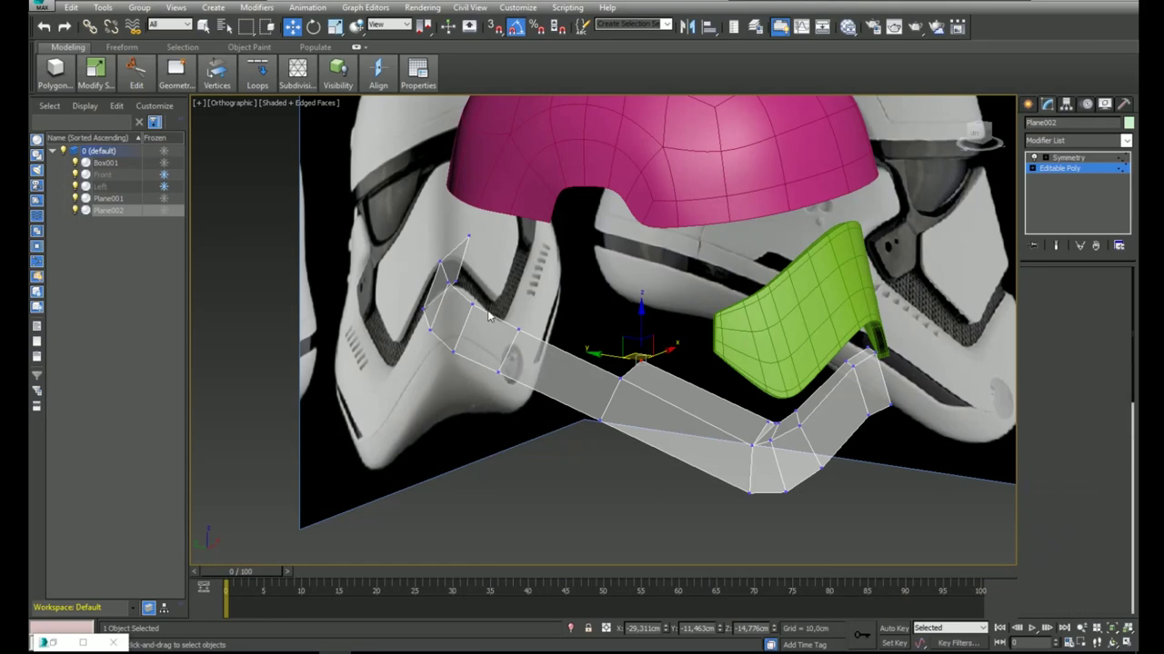
{"action": "scroll", "coordinate": [1082, 436], "scroll_direction": "down", "scroll_amount": 5}
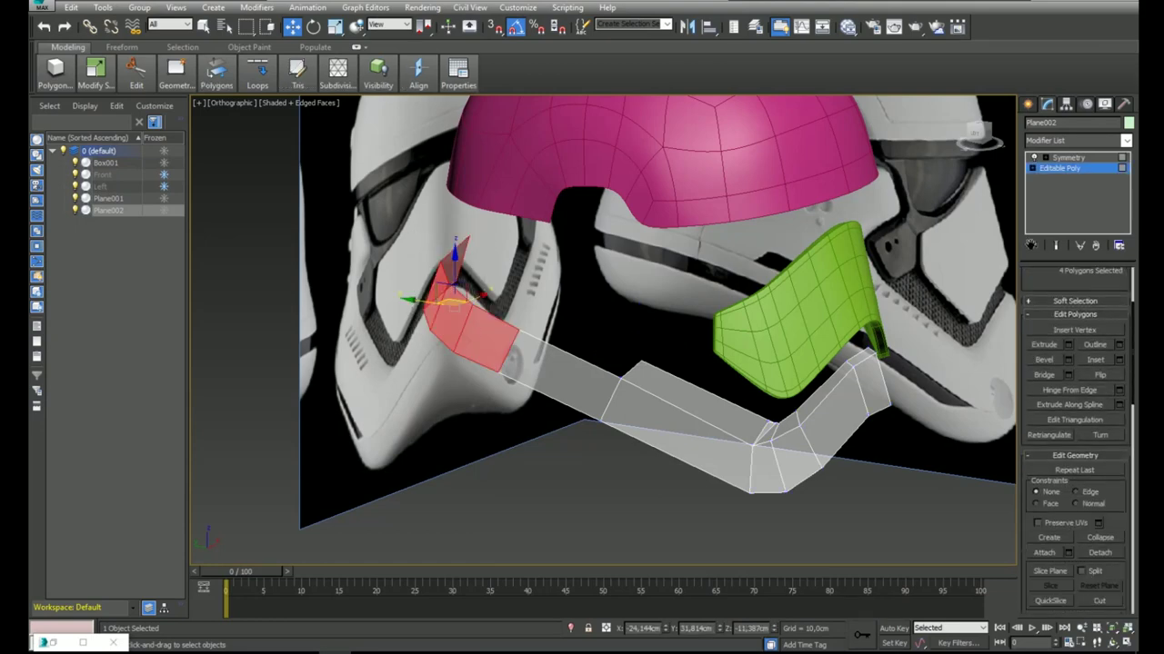
{"action": "scroll", "coordinate": [1052, 545], "scroll_direction": "down", "scroll_amount": 3}
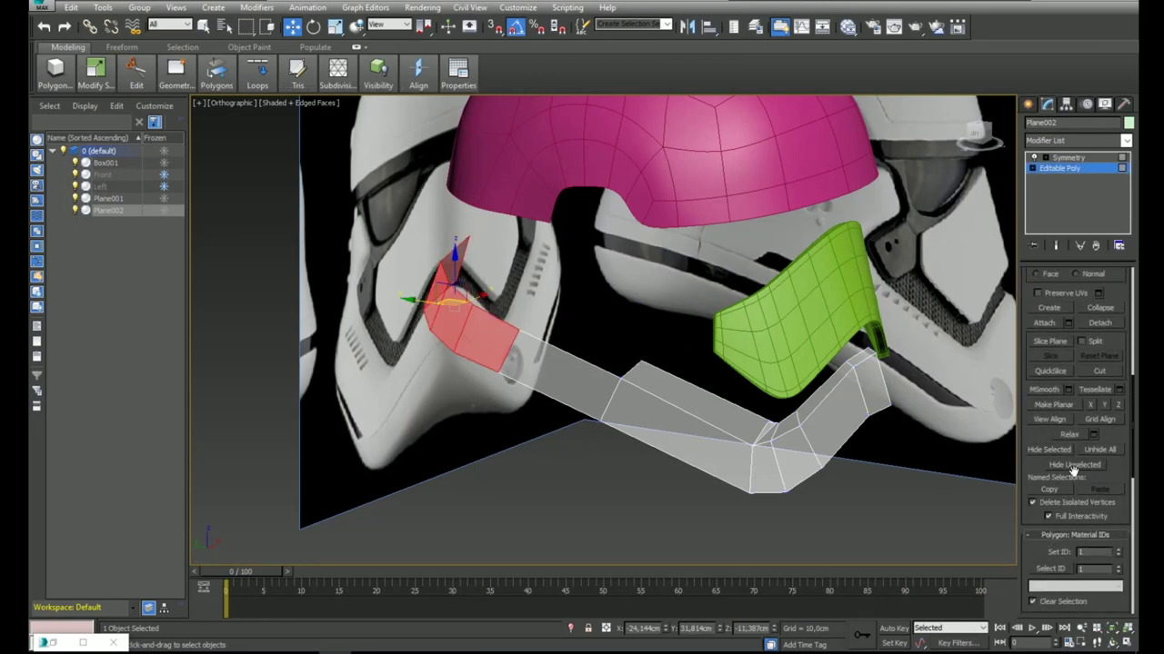
{"action": "left_click", "coordinate": [1054, 453]}
{"action": "key", "text": "f"}
{"action": "scroll", "coordinate": [636, 239], "scroll_direction": "up", "scroll_amount": 4}
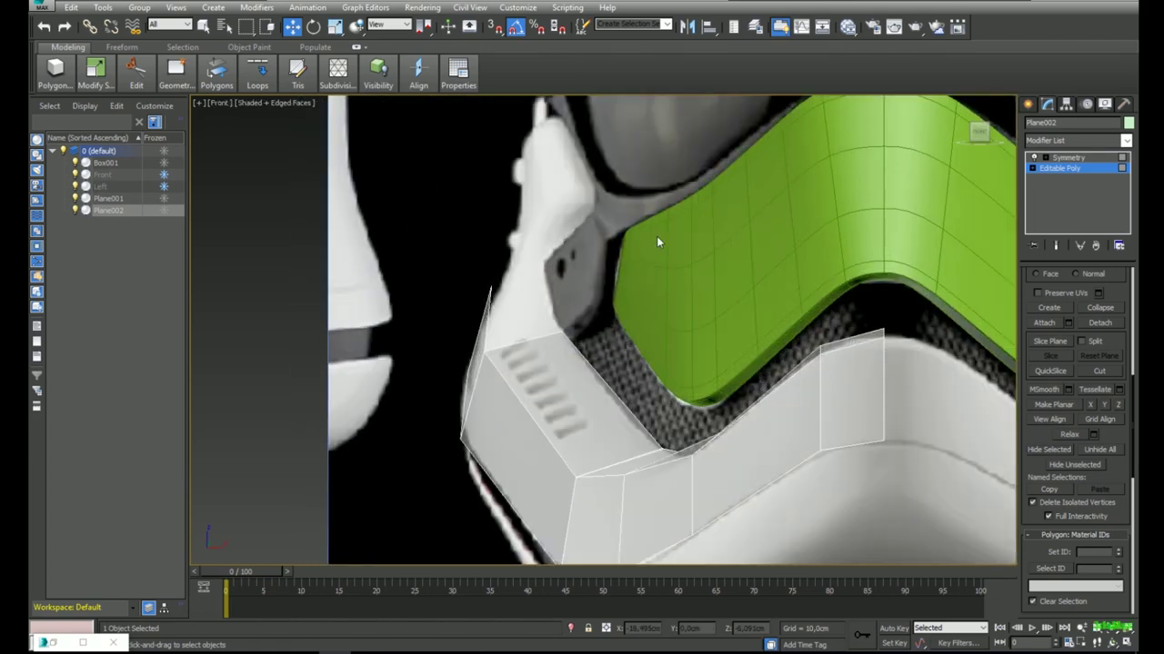
{"action": "scroll", "coordinate": [691, 273], "scroll_direction": "down", "scroll_amount": 2}
Extrude the upper edge of the side panel polygon behind the cheek upward into a new polygon.
{"action": "middle_click_drag", "start_coordinate": [715, 292], "coordinate": [636, 340], "text": "alt"}
{"action": "key", "text": "f"}
{"action": "middle_click_drag", "start_coordinate": [592, 300], "coordinate": [632, 353]}
{"action": "left_click", "coordinate": [514, 321]}
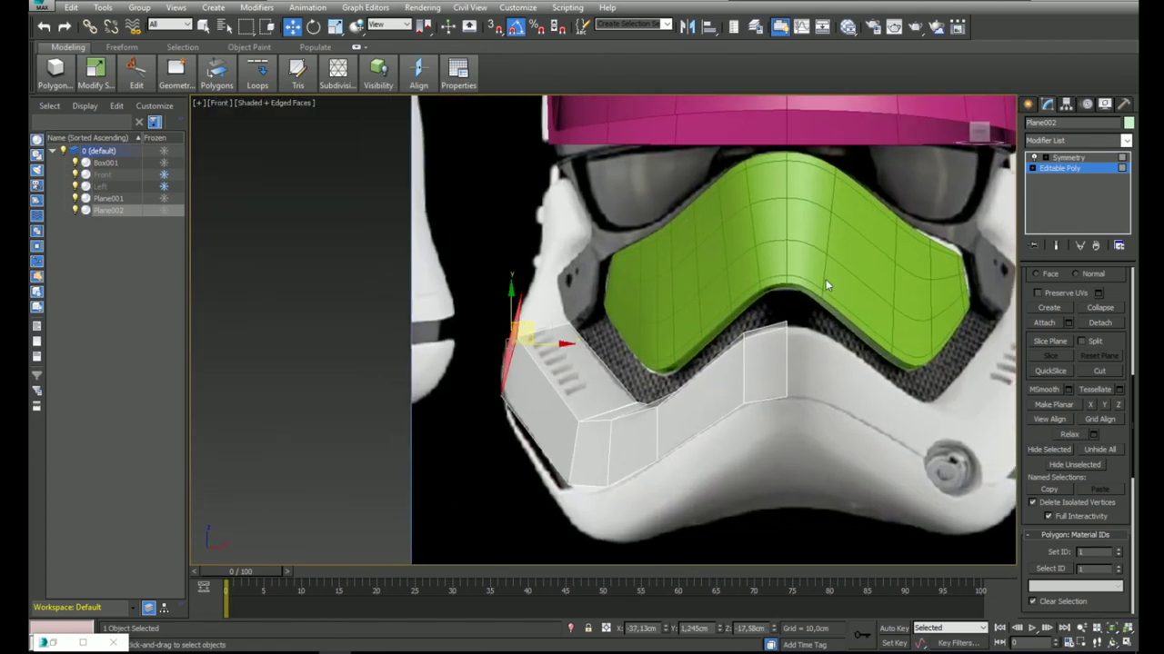
{"action": "left_click", "coordinate": [1033, 168]}
{"action": "left_click", "coordinate": [1057, 190]}
{"action": "left_click", "coordinate": [519, 315]}
{"action": "middle_click_drag", "start_coordinate": [523, 318], "coordinate": [580, 353], "text": "alt"}
{"action": "left_click_drag", "start_coordinate": [557, 315], "coordinate": [587, 274], "text": "shift"}
{"action": "key", "text": "l"}
{"action": "scroll", "coordinate": [601, 286], "scroll_direction": "down", "scroll_amount": 6}
{"action": "scroll", "coordinate": [589, 233], "scroll_direction": "up", "scroll_amount": 4}
{"action": "scroll", "coordinate": [799, 318], "scroll_direction": "up", "scroll_amount": 2}
Move the cheek polygon's lower front vertex next to the grille-corner vertex of the front row in the Left view.
{"action": "left_click", "coordinate": [1042, 290]}
{"action": "left_click", "coordinate": [570, 323]}
{"action": "middle_click_drag", "start_coordinate": [761, 360], "coordinate": [618, 278]}
{"action": "scroll", "coordinate": [672, 366], "scroll_direction": "up", "scroll_amount": 2}
{"action": "left_click", "coordinate": [653, 366]}
{"action": "left_click_drag", "start_coordinate": [671, 366], "coordinate": [657, 368]}
{"action": "scroll", "coordinate": [657, 369], "scroll_direction": "up", "scroll_amount": 2}
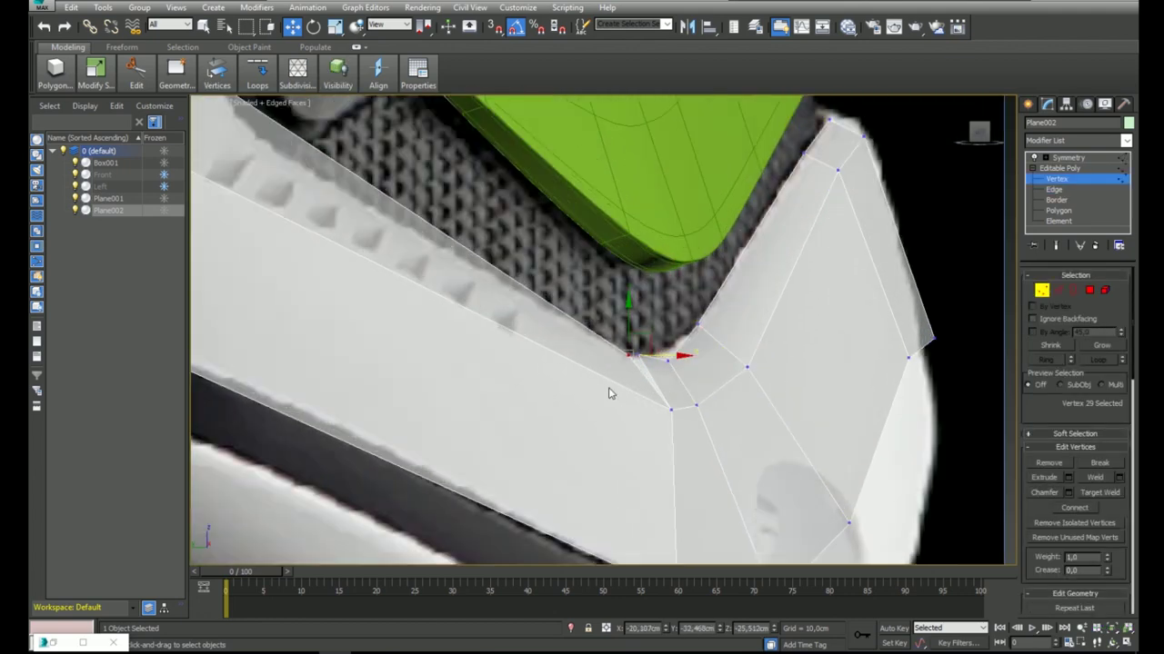
Collapse the two adjacent vertices at the lower grille corner into one and adjust the merged vertex on the reference.
{"action": "scroll", "coordinate": [626, 375], "scroll_direction": "up", "scroll_amount": 4}
{"action": "left_click", "coordinate": [662, 321], "text": "ctrl"}
{"action": "right_click", "coordinate": [667, 324]}
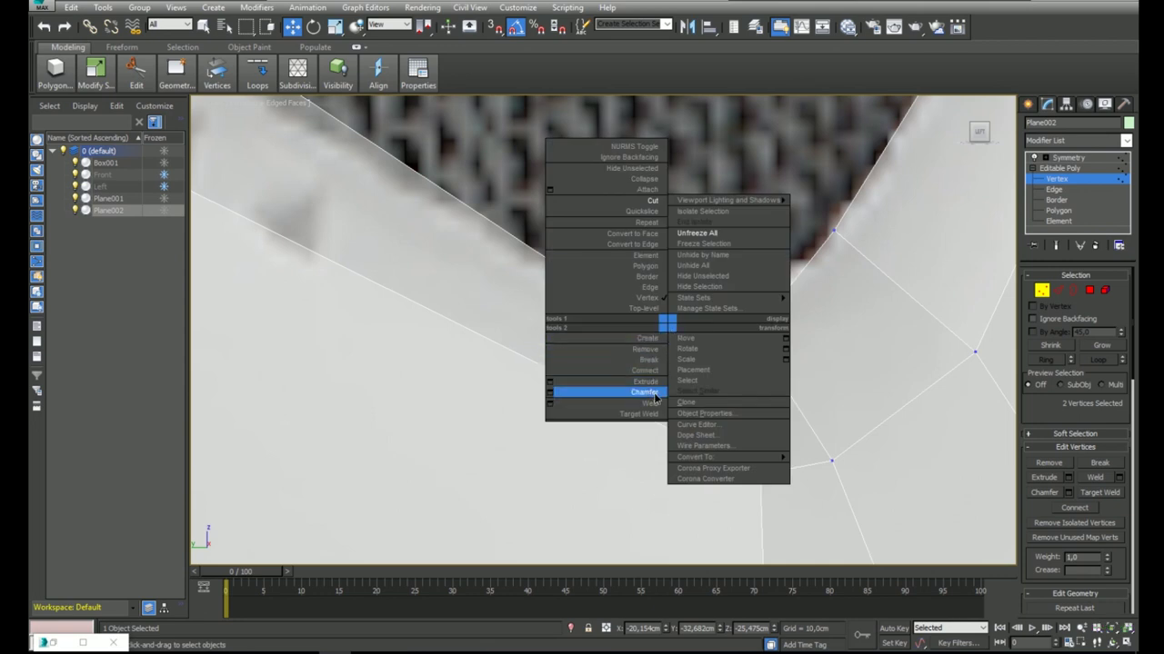
{"action": "left_click", "coordinate": [442, 285]}
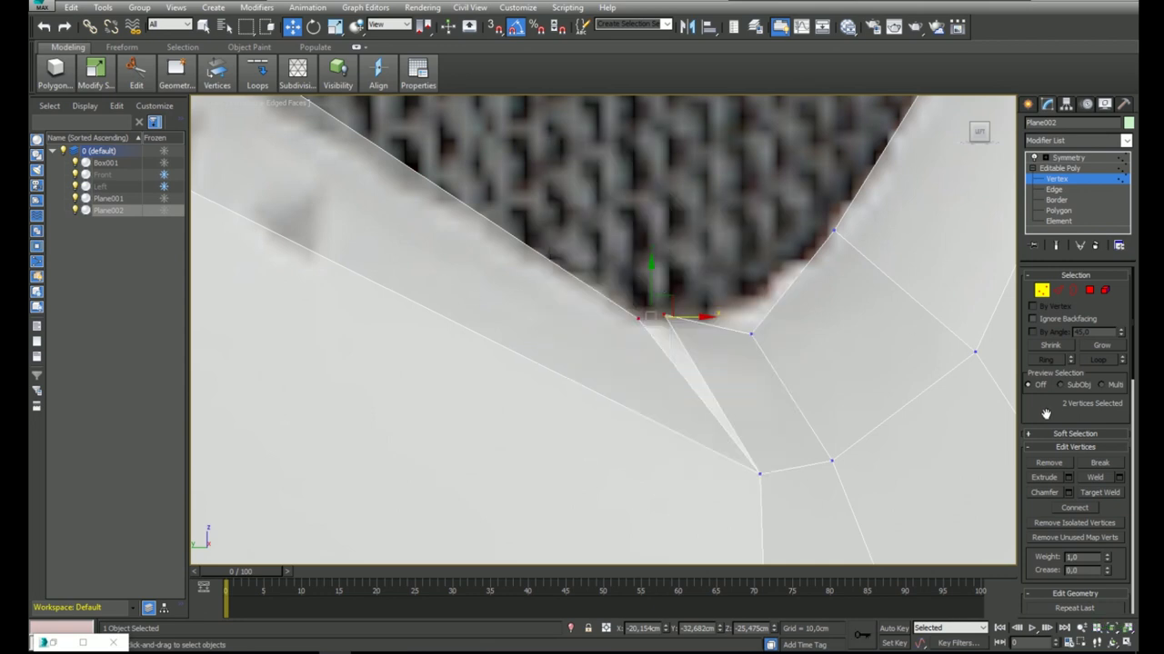
{"action": "left_click_drag", "start_coordinate": [1045, 414], "coordinate": [1082, 226]}
{"action": "left_click_drag", "start_coordinate": [1127, 480], "coordinate": [1124, 438]}
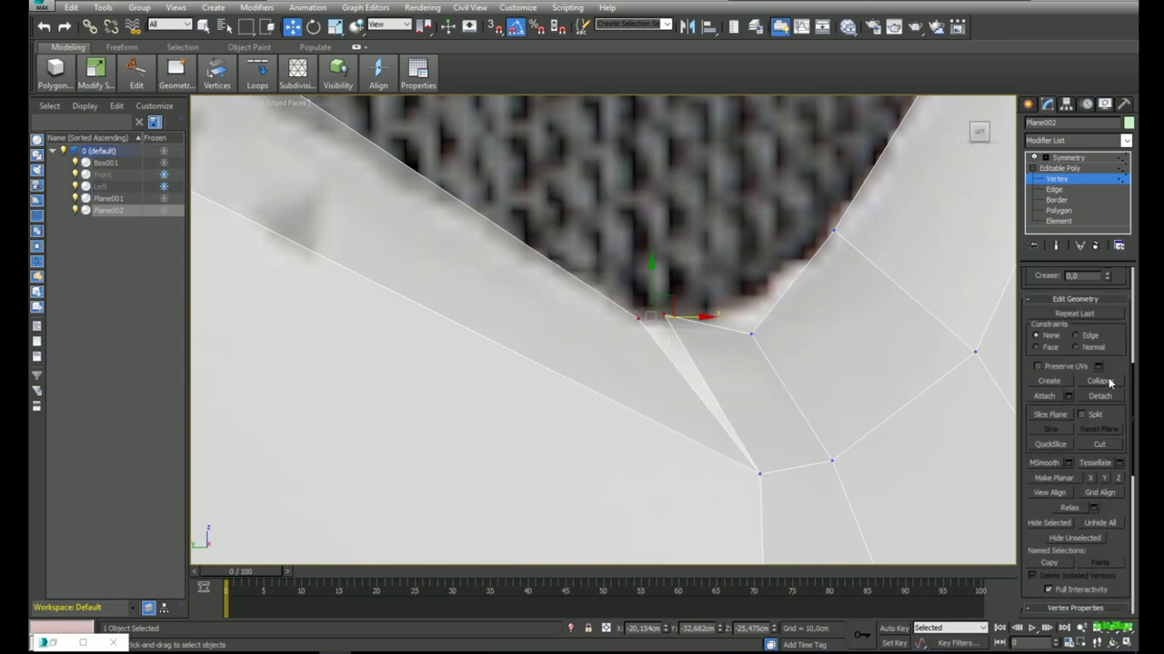
{"action": "left_click", "coordinate": [1110, 383]}
{"action": "left_click_drag", "start_coordinate": [670, 301], "coordinate": [667, 311]}
{"action": "scroll", "coordinate": [667, 311], "scroll_direction": "down", "scroll_amount": 8}
Fit the cheek polygon's upper vertex to the rear end of the grille border in the Left and Front views.
{"action": "middle_click_drag", "start_coordinate": [524, 257], "coordinate": [607, 351]}
{"action": "left_click_drag", "start_coordinate": [472, 192], "coordinate": [501, 223]}
{"action": "key", "text": "f"}
{"action": "scroll", "coordinate": [595, 300], "scroll_direction": "up", "scroll_amount": 5}
{"action": "left_click_drag", "start_coordinate": [556, 273], "coordinate": [558, 283]}
{"action": "scroll", "coordinate": [595, 263], "scroll_direction": "down", "scroll_amount": 6}
Move the front vertex of the polygon above the side panel toward the cheek corner in the Front and Left views.
{"action": "middle_click_drag", "start_coordinate": [581, 260], "coordinate": [603, 277]}
{"action": "scroll", "coordinate": [602, 277], "scroll_direction": "up", "scroll_amount": 6}
{"action": "left_click_drag", "start_coordinate": [571, 293], "coordinate": [587, 309]}
{"action": "key", "text": "l"}
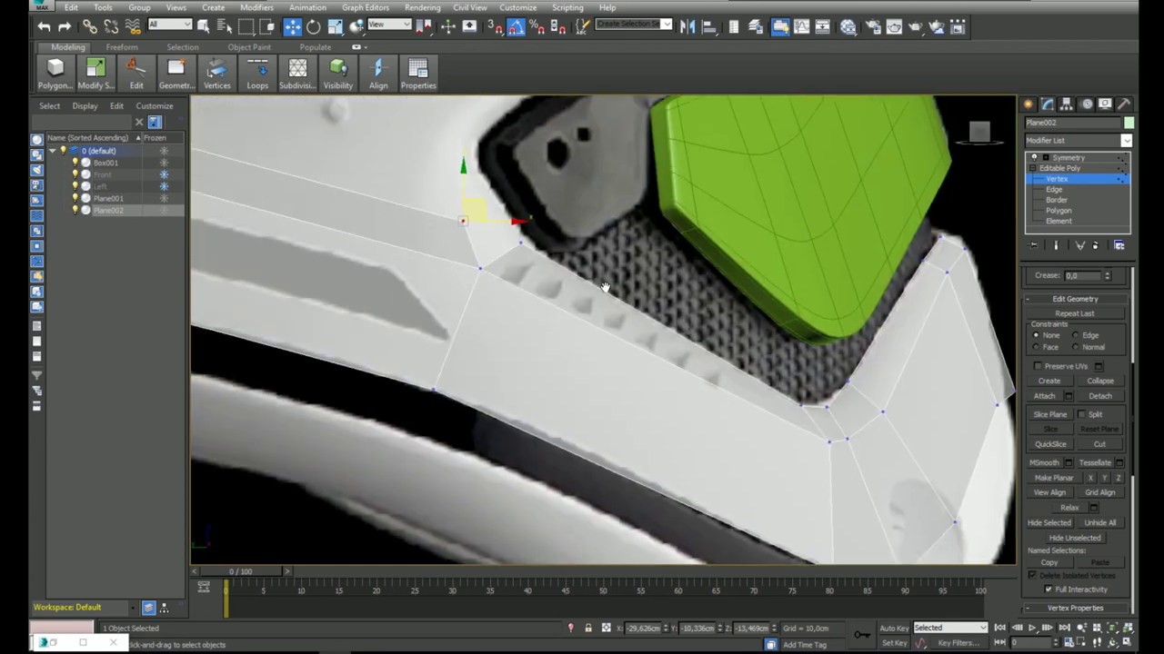
{"action": "middle_click_drag", "start_coordinate": [480, 211], "coordinate": [589, 278]}
{"action": "left_click_drag", "start_coordinate": [555, 300], "coordinate": [586, 277]}
{"action": "scroll", "coordinate": [597, 299], "scroll_direction": "down", "scroll_amount": 5}
{"action": "middle_click_drag", "start_coordinate": [596, 300], "coordinate": [610, 307]}
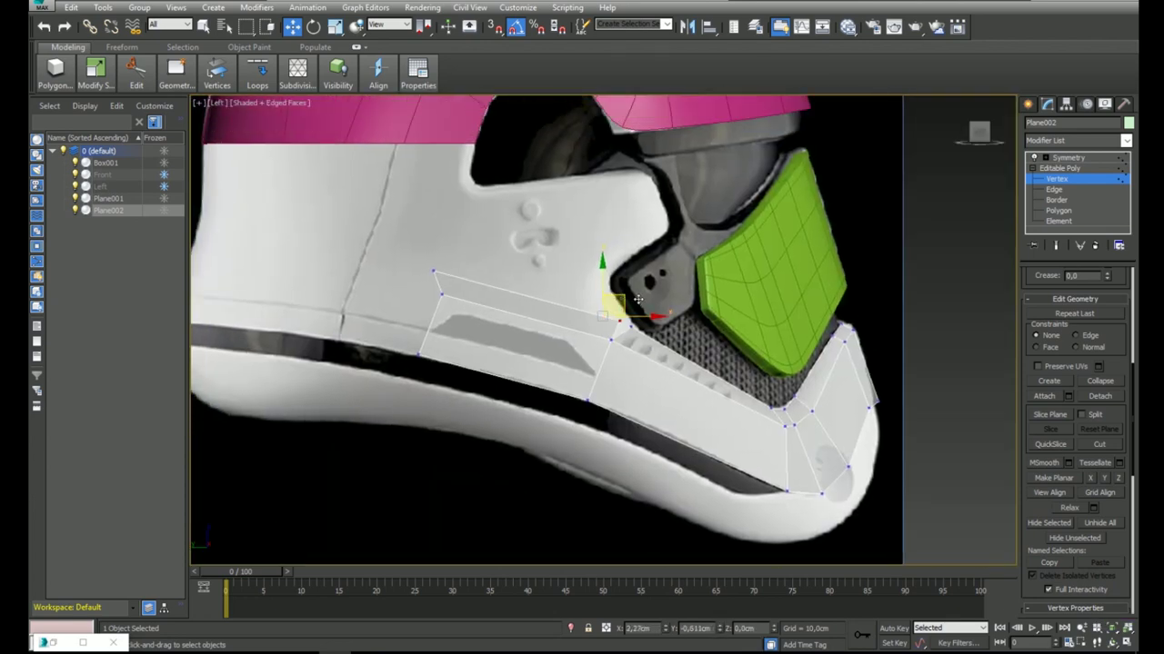
{"action": "middle_click_drag", "start_coordinate": [657, 216], "coordinate": [721, 266]}
{"action": "scroll", "coordinate": [663, 252], "scroll_direction": "down", "scroll_amount": 3}
{"action": "scroll", "coordinate": [717, 236], "scroll_direction": "down", "scroll_amount": 3}
{"action": "scroll", "coordinate": [717, 215], "scroll_direction": "up", "scroll_amount": 1}
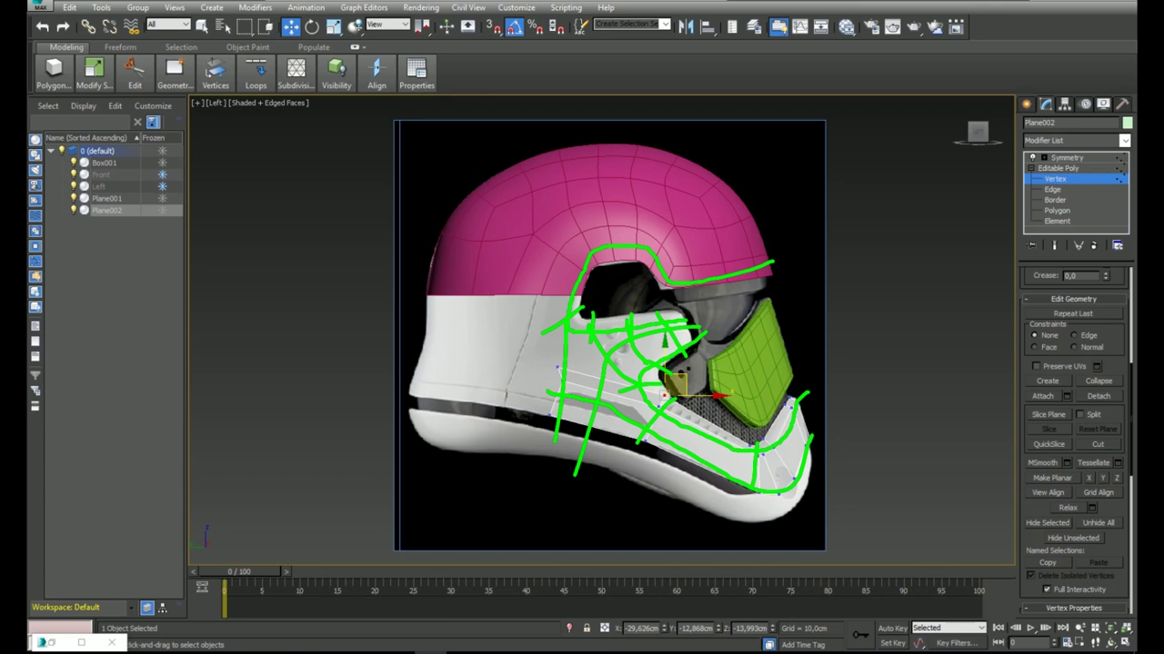
{"action": "key", "text": "Escape"}
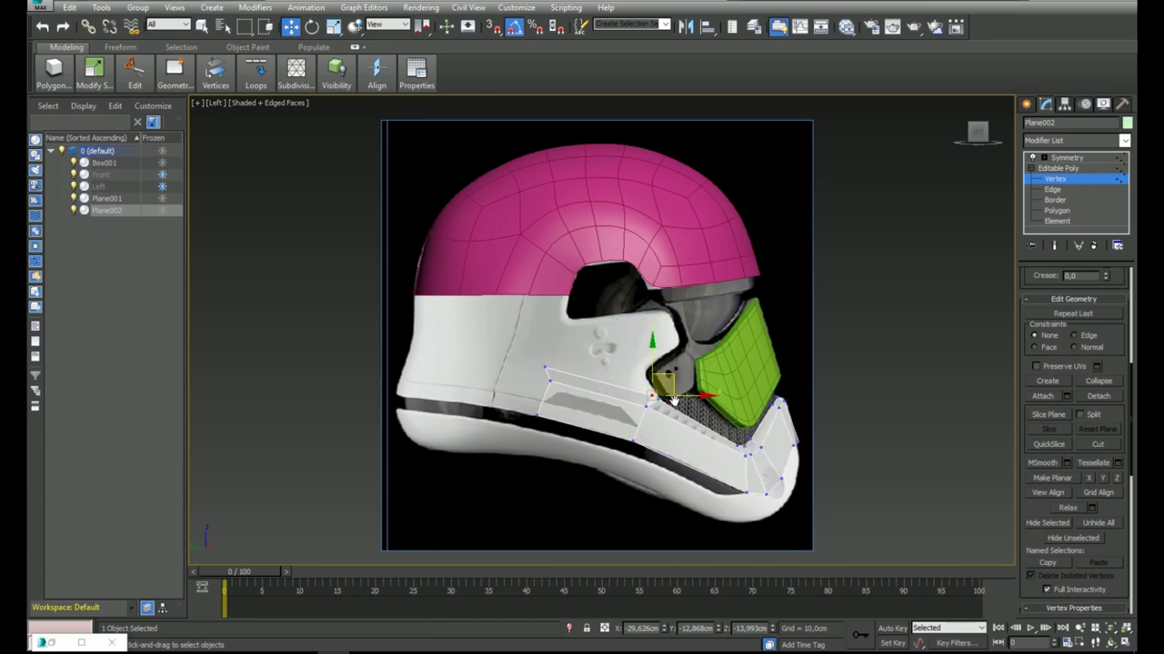
Delete the narrow polygon above the side panel of the jaw strip.
{"action": "scroll", "coordinate": [788, 313], "scroll_direction": "up", "scroll_amount": 3}
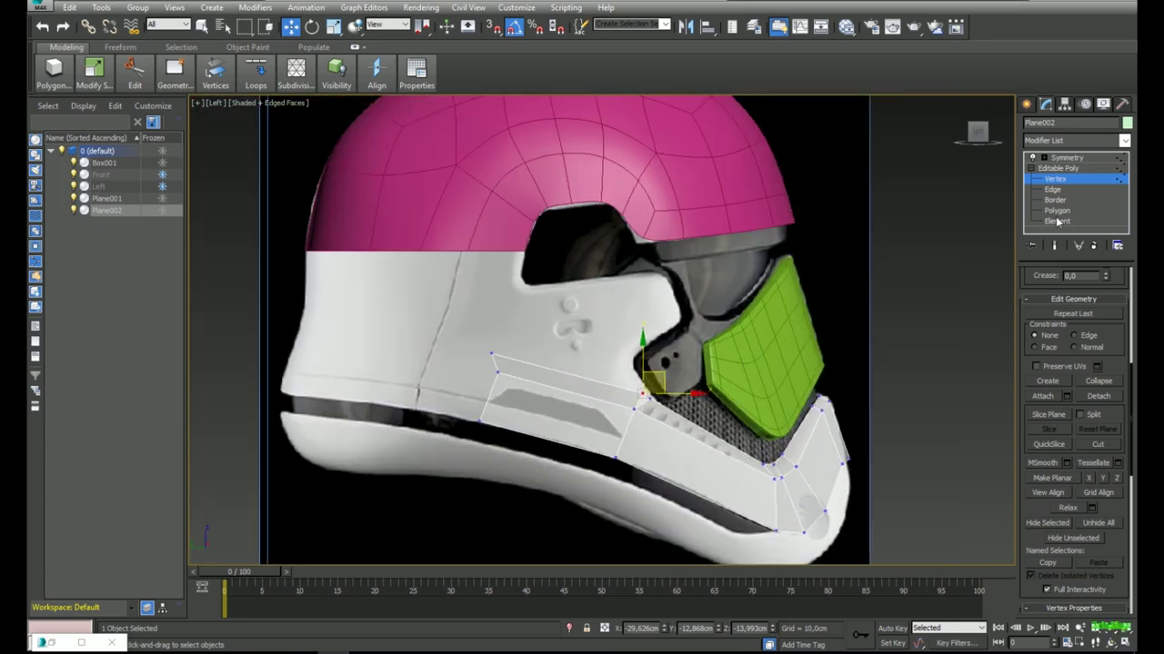
{"action": "left_click", "coordinate": [1054, 212]}
{"action": "left_click", "coordinate": [615, 396]}
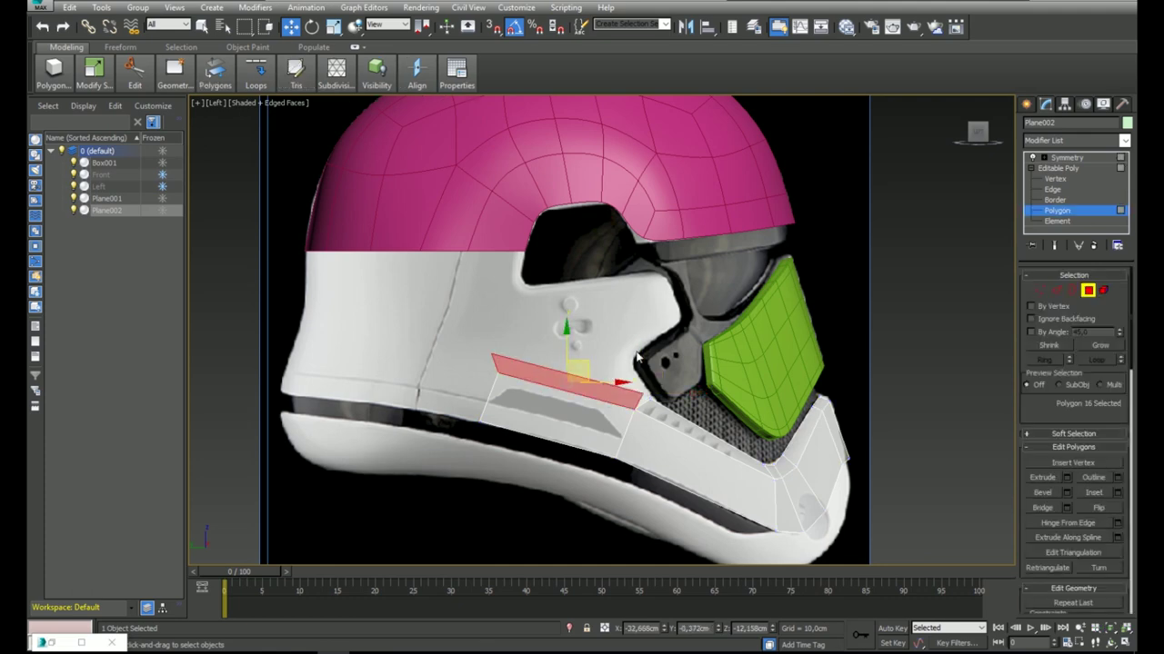
{"action": "key", "text": "Delete"}
Extrude the open edge at the rear end of the grille border upward toward the inner cheek corner and level it in the Front view.
{"action": "left_click", "coordinate": [1057, 291]}
{"action": "left_click", "coordinate": [645, 406]}
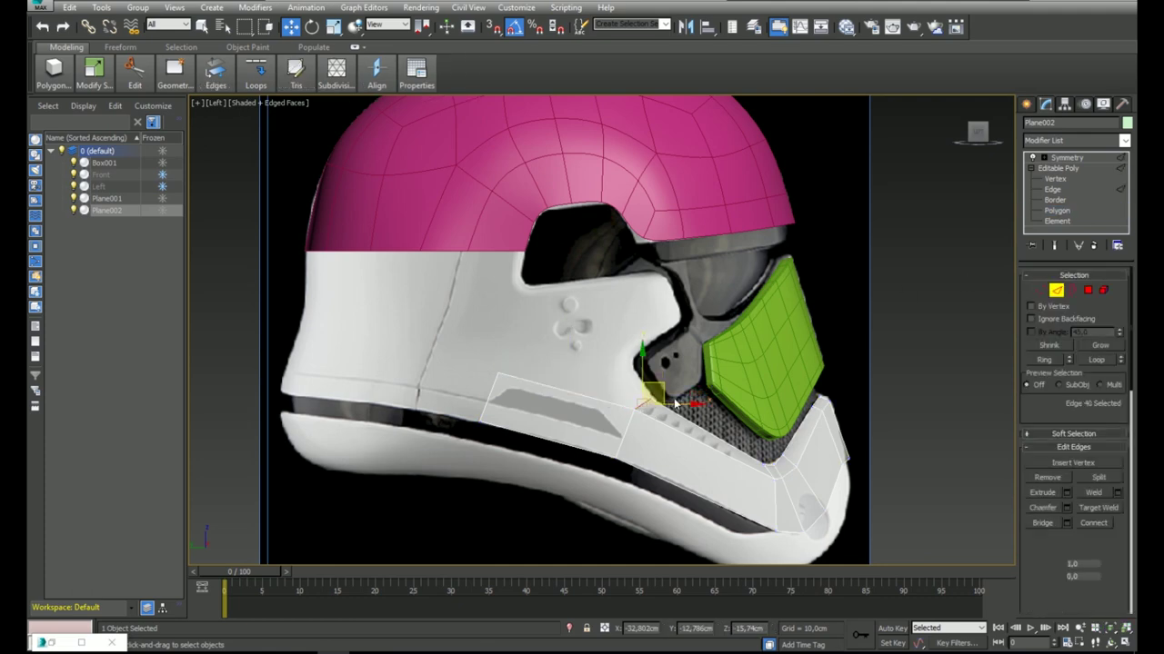
{"action": "key", "text": "f"}
{"action": "mouse_move", "coordinate": [628, 331]}
{"action": "middle_mouse_down"}
{"action": "mouse_move", "coordinate": [628, 351]}
{"action": "mouse_move", "coordinate": [646, 324]}
{"action": "middle_mouse_up"}
{"action": "key", "text": "l"}
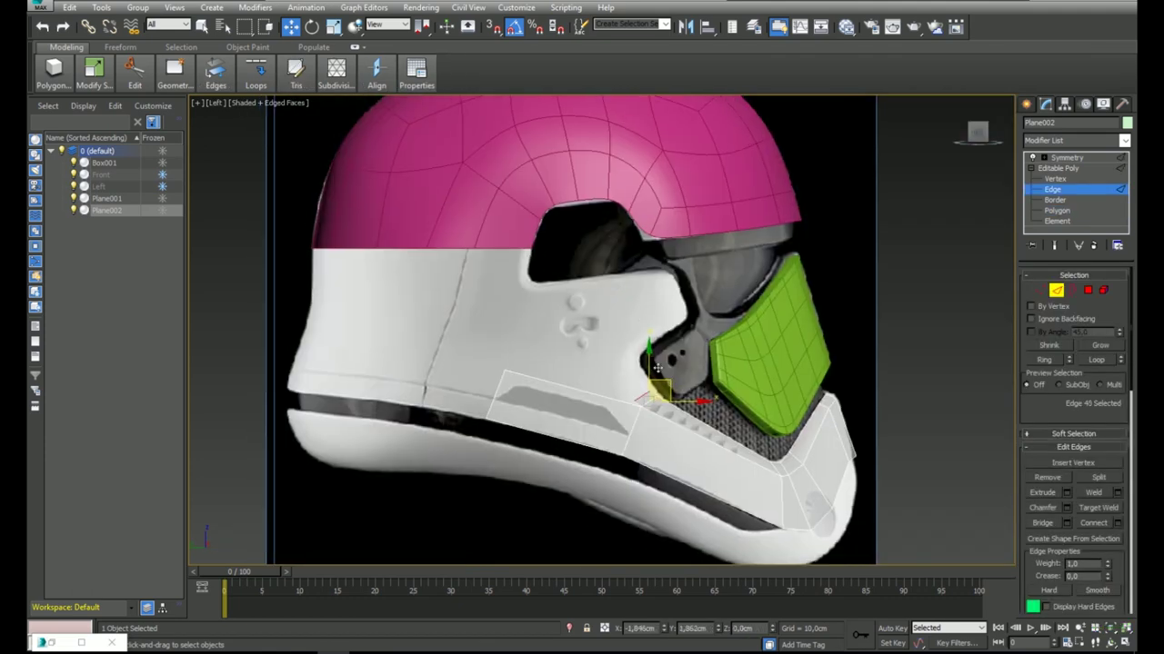
{"action": "key", "text": "f"}
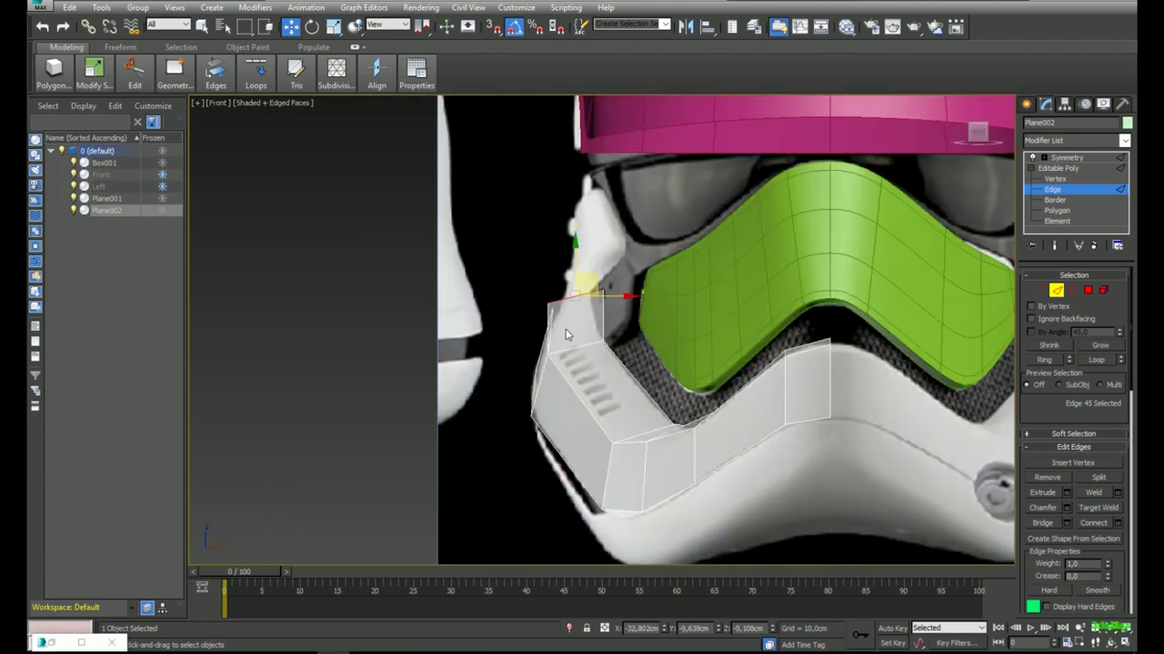
{"action": "middle_click_drag", "start_coordinate": [565, 335], "coordinate": [573, 340]}
{"action": "key", "text": "r"}
{"action": "left_click_drag", "start_coordinate": [641, 301], "coordinate": [633, 301]}
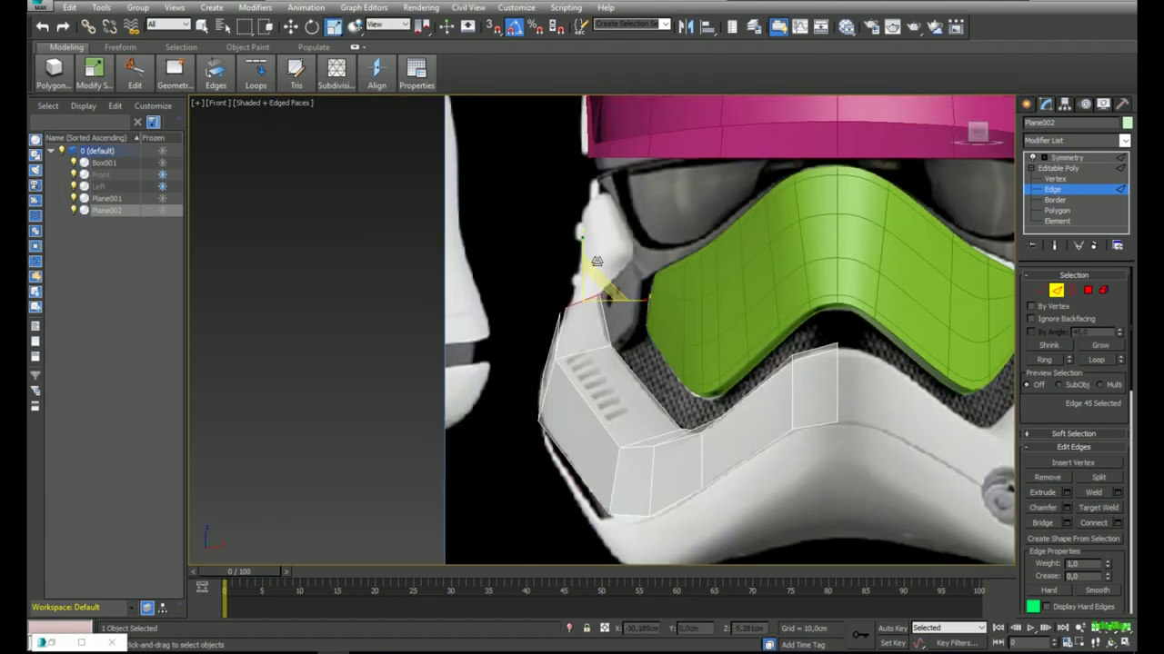
{"action": "key", "text": "w"}
{"action": "scroll", "coordinate": [587, 271], "scroll_direction": "up", "scroll_amount": 2}
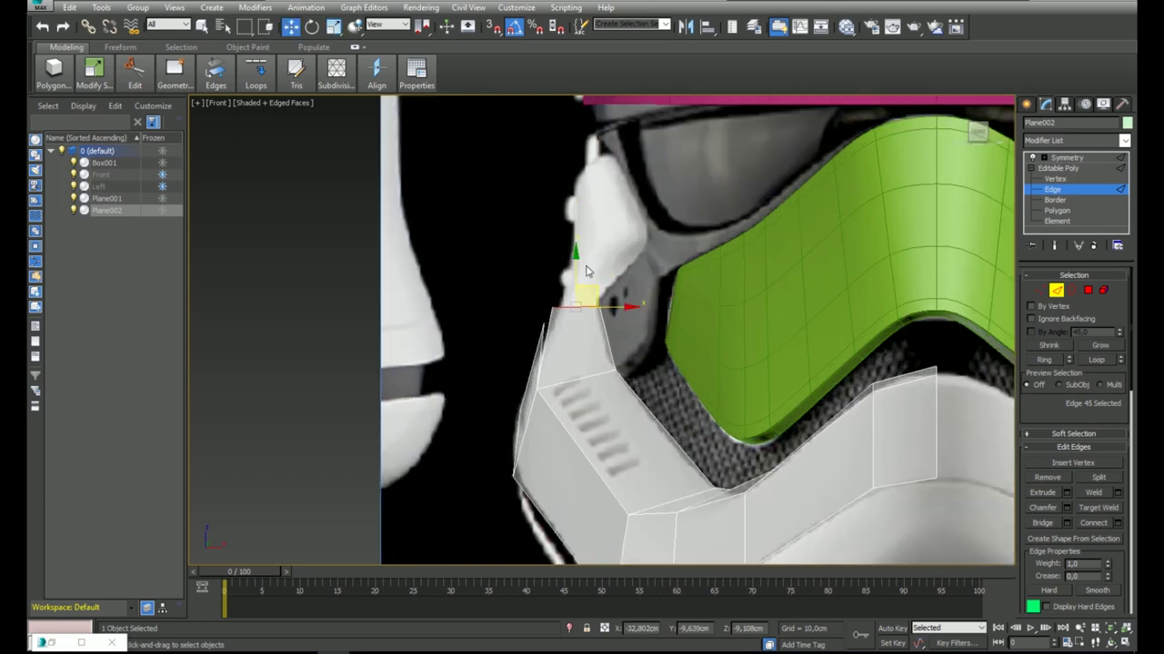
{"action": "left_click_drag", "start_coordinate": [575, 273], "coordinate": [577, 271]}
Extrude the leveled edge past the inner cheek corner and fit the new end vertices to the cheek outline in the Front view.
{"action": "key", "text": "l"}
{"action": "scroll", "coordinate": [660, 359], "scroll_direction": "up", "scroll_amount": 2}
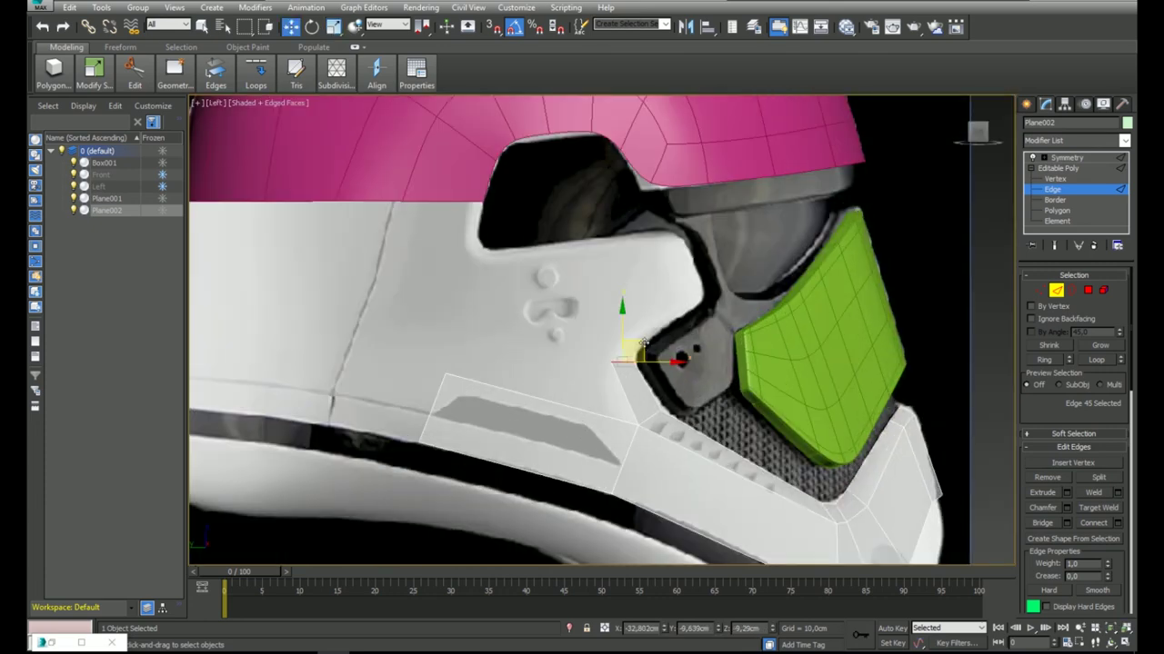
{"action": "key", "text": "f"}
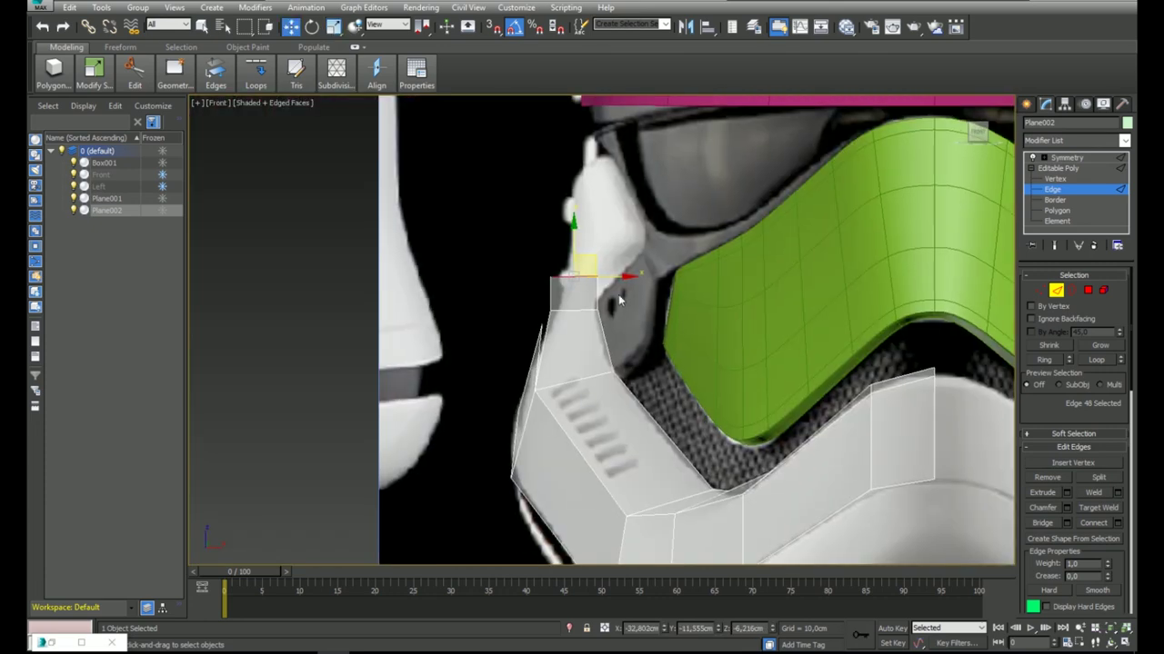
{"action": "key", "text": "1"}
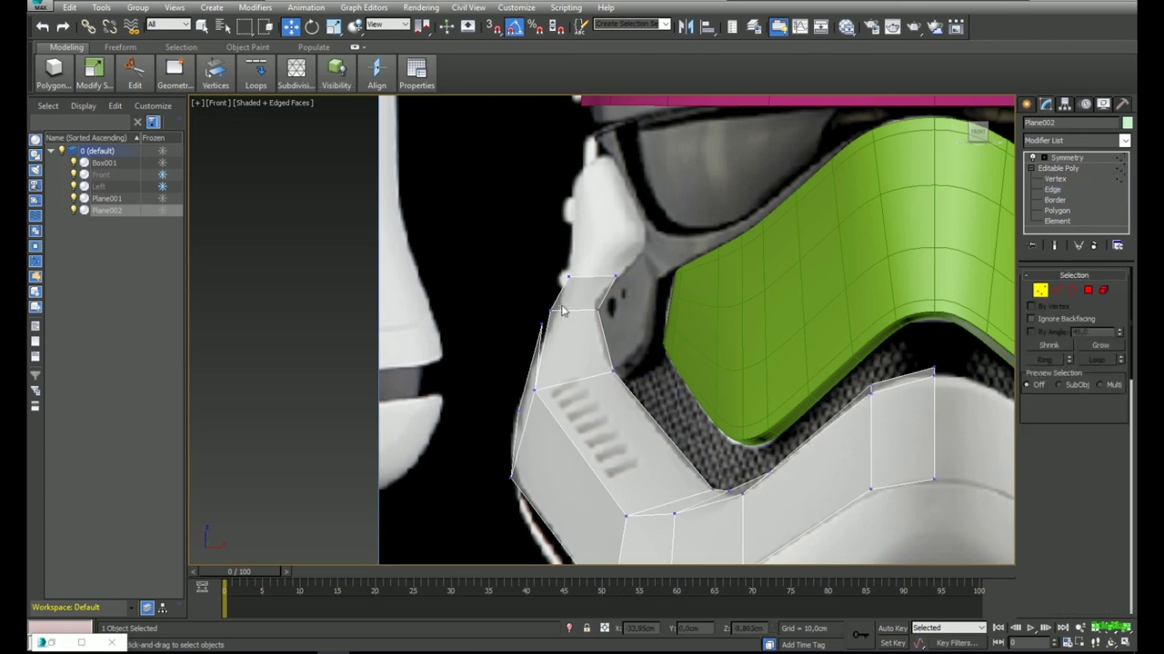
{"action": "left_click", "coordinate": [551, 311]}
{"action": "left_click_drag", "start_coordinate": [594, 311], "coordinate": [621, 276]}
{"action": "left_click", "coordinate": [568, 277]}
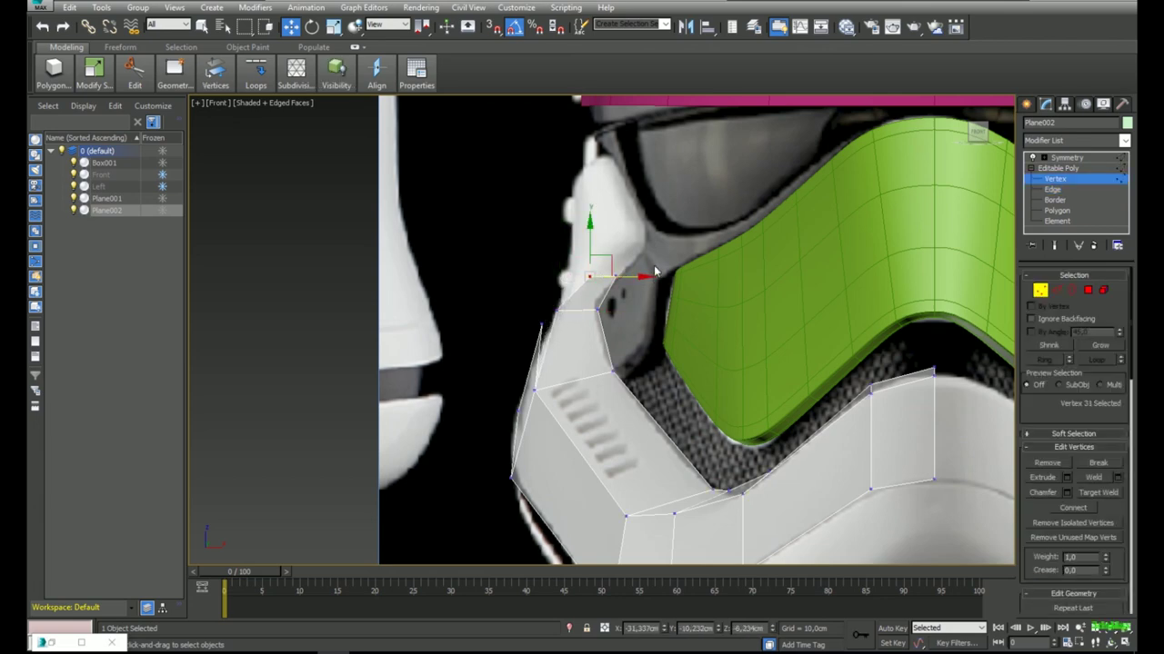
{"action": "key", "text": "2"}
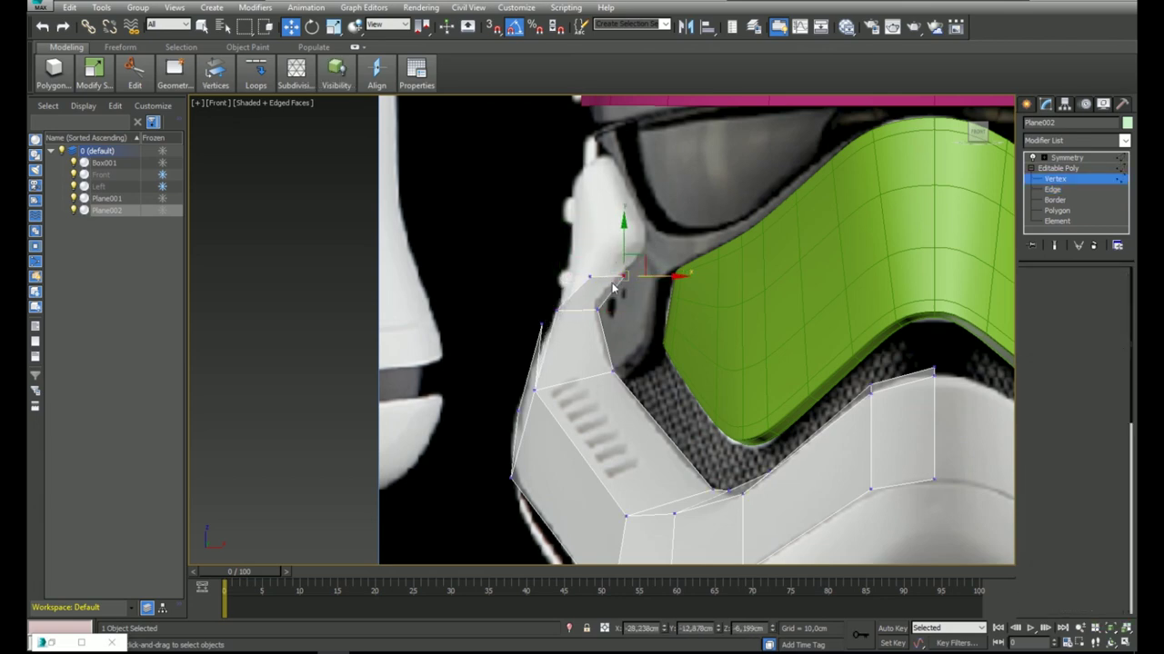
{"action": "key", "text": "2"}
Extend the strip's end edge to the cheek's front tip in the Left view and scale it narrower.
{"action": "key", "text": "l"}
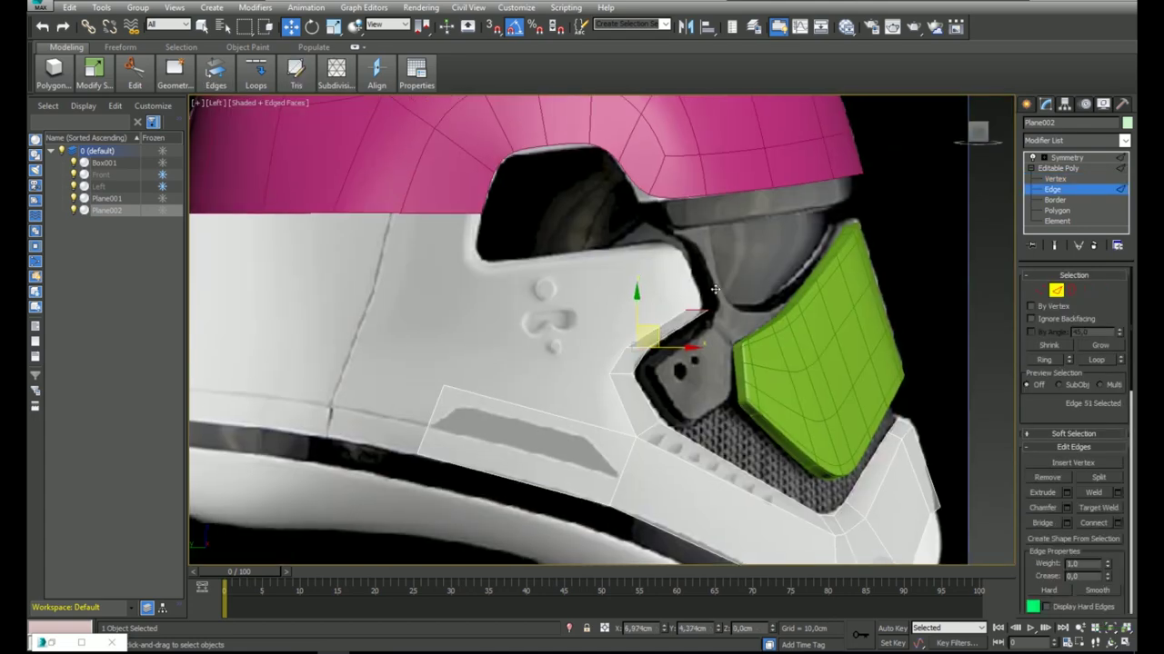
{"action": "key", "text": "r"}
{"action": "key", "text": "w"}
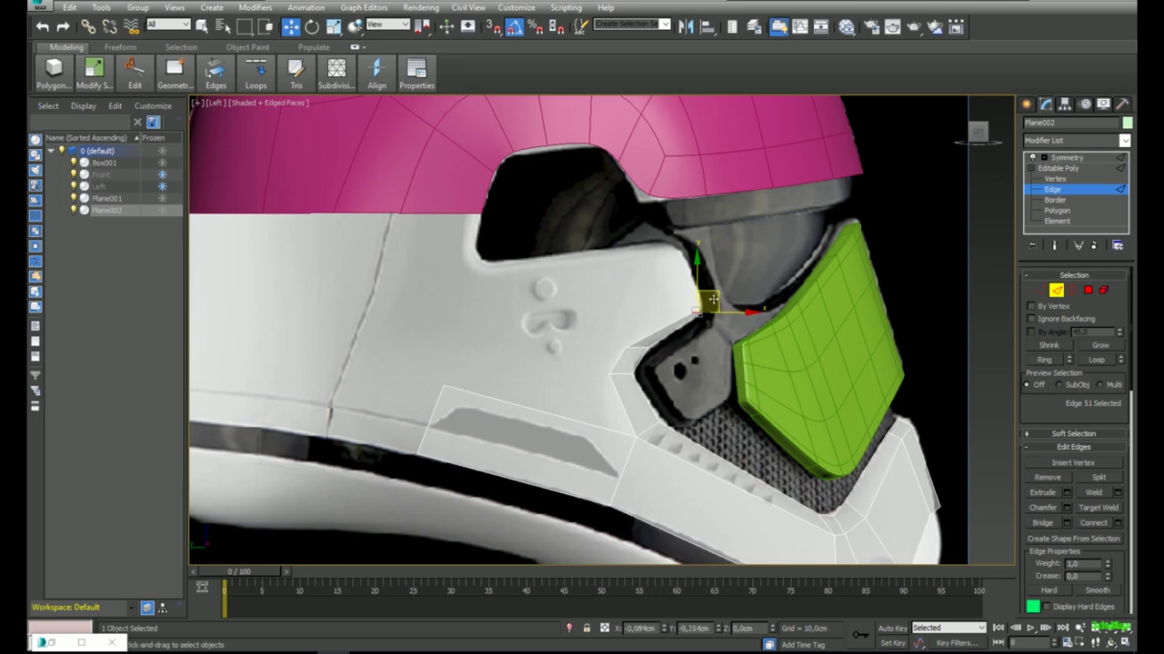
Extrude the end edge around the cheek tip and up to the cheek's upper front corner beneath the eye opening.
{"action": "left_click_drag", "start_coordinate": [713, 300], "coordinate": [588, 310]}
{"action": "key", "text": "r"}
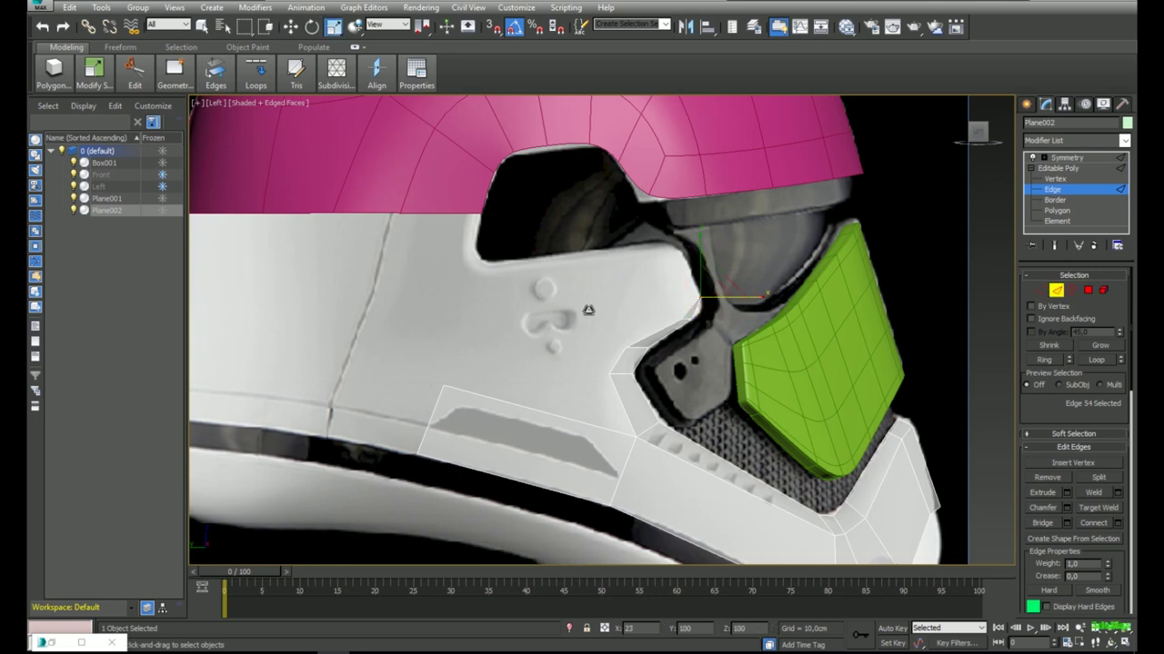
{"action": "key", "text": "w"}
{"action": "scroll", "coordinate": [709, 272], "scroll_direction": "down", "scroll_amount": 2}
{"action": "scroll", "coordinate": [700, 267], "scroll_direction": "up", "scroll_amount": 4}
{"action": "left_click_drag", "start_coordinate": [707, 281], "coordinate": [650, 205]}
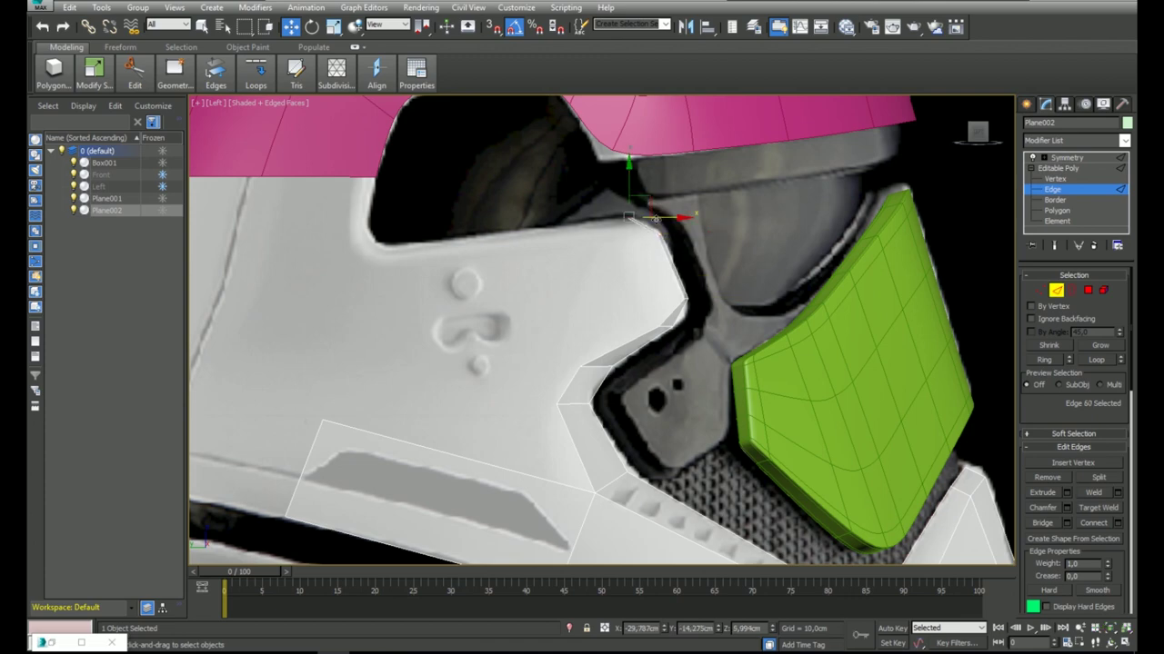
Fit the vertices of the new cheek tip polygons to the cheek outline in the Front view.
{"action": "key", "text": "f"}
{"action": "middle_click_drag", "start_coordinate": [655, 218], "coordinate": [653, 253]}
{"action": "key", "text": "1"}
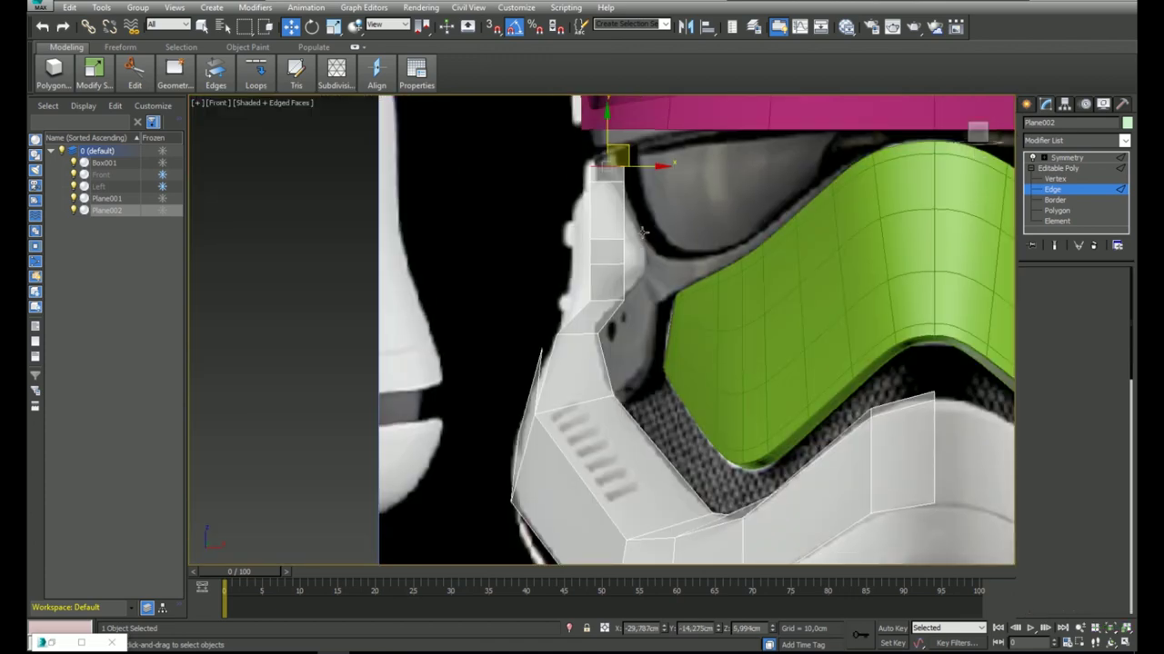
{"action": "left_click_drag", "start_coordinate": [642, 227], "coordinate": [578, 277]}
{"action": "mouse_move", "coordinate": [653, 250]}
{"action": "left_mouse_down"}
{"action": "mouse_move", "coordinate": [728, 245]}
{"action": "mouse_move", "coordinate": [673, 245]}
{"action": "left_mouse_up"}
{"action": "mouse_move", "coordinate": [642, 159]}
{"action": "left_mouse_down"}
{"action": "mouse_move", "coordinate": [572, 198]}
{"action": "mouse_move", "coordinate": [652, 173]}
{"action": "left_mouse_up"}
{"action": "key", "text": "l"}
Try to reposition the vertices at the upper front corner of the cheek strip.
{"action": "middle_click_drag", "start_coordinate": [654, 206], "coordinate": [671, 216]}
{"action": "left_click", "coordinate": [647, 258]}
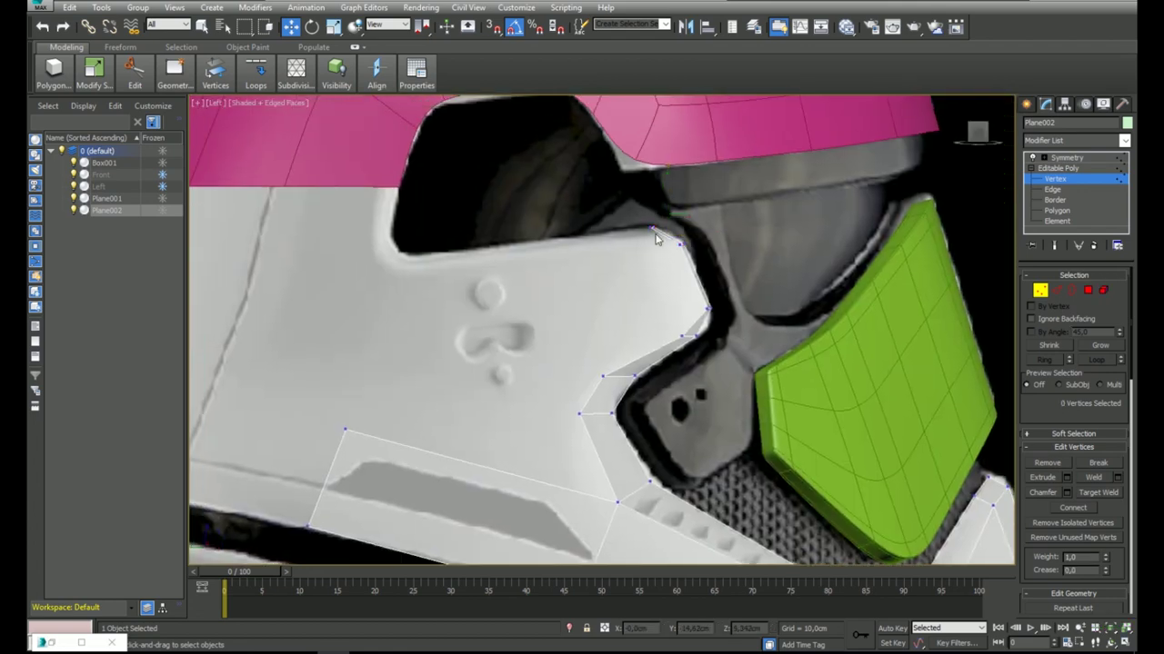
{"action": "left_click", "coordinate": [653, 229]}
{"action": "scroll", "coordinate": [654, 200], "scroll_direction": "up", "scroll_amount": 2}
{"action": "left_click_drag", "start_coordinate": [660, 214], "coordinate": [660, 216]}
{"action": "left_click", "coordinate": [680, 259]}
{"action": "left_click", "coordinate": [691, 259]}
{"action": "middle_click_drag", "start_coordinate": [698, 255], "coordinate": [682, 265], "text": "alt"}
{"action": "key", "text": "ctrl+z"}
{"action": "key", "text": "ctrl+z"}
{"action": "key", "text": "ctrl+z"}
{"action": "key", "text": "ctrl+z"}
Move the inner vertices around the cheek tip inward in the Left view to widen the border strip.
{"action": "left_click", "coordinate": [642, 240]}
{"action": "key", "text": "l"}
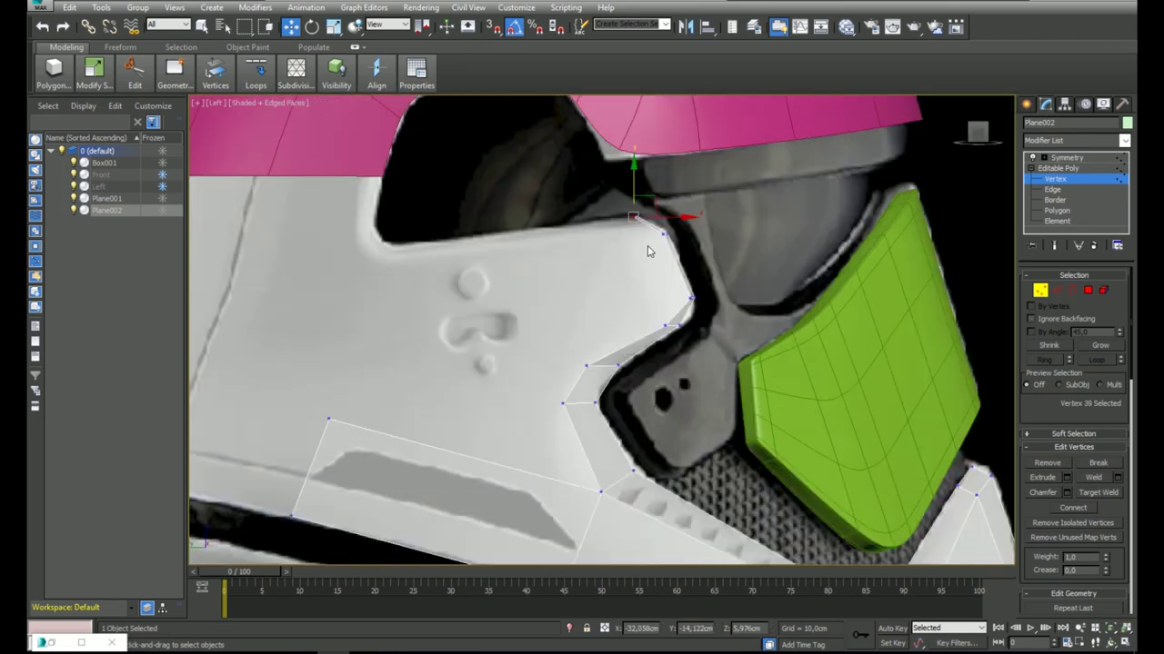
{"action": "left_click_drag", "start_coordinate": [633, 185], "coordinate": [675, 232]}
{"action": "left_click", "coordinate": [663, 235]}
{"action": "left_click", "coordinate": [692, 299]}
{"action": "left_click_drag", "start_coordinate": [701, 289], "coordinate": [690, 287]}
{"action": "left_click", "coordinate": [727, 229]}
{"action": "middle_click_drag", "start_coordinate": [614, 196], "coordinate": [654, 203]}
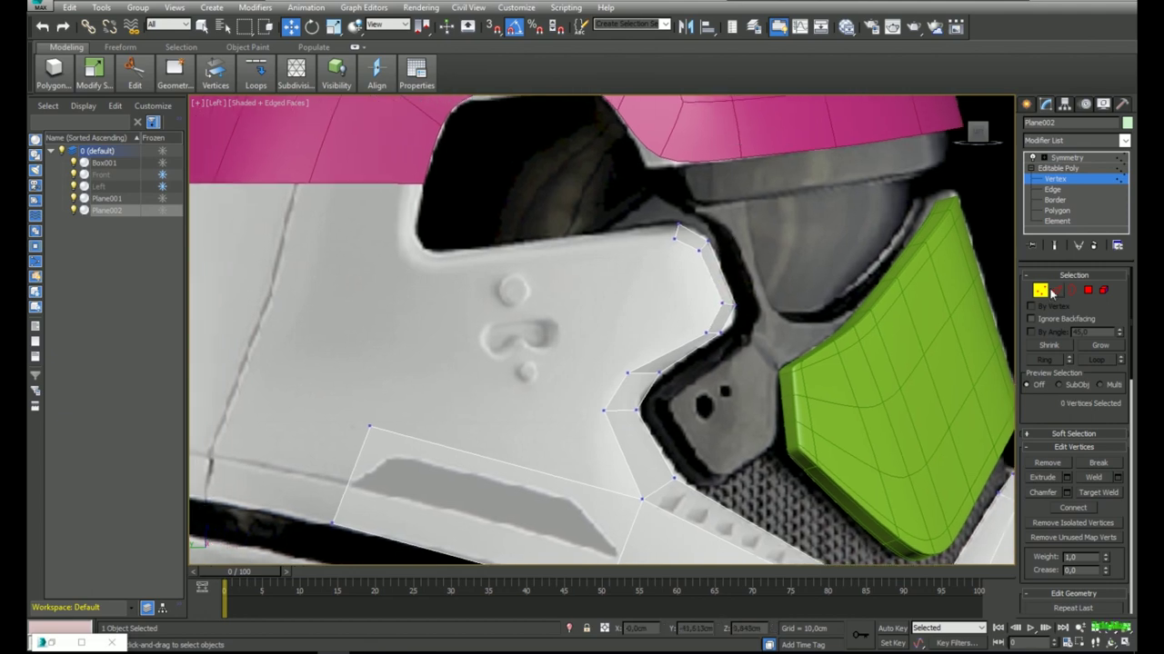
Extrude the strip's upper end edge rearward along the lower border of the eye opening to near its rear corner.
{"action": "key", "text": "2"}
{"action": "left_click", "coordinate": [676, 233]}
{"action": "left_click_drag", "start_coordinate": [698, 217], "coordinate": [462, 244], "text": "shift"}
{"action": "key", "text": "f"}
{"action": "key", "text": "z"}
{"action": "scroll", "coordinate": [627, 218], "scroll_direction": "down", "scroll_amount": 10}
{"action": "key", "text": "l"}
{"action": "scroll", "coordinate": [680, 226], "scroll_direction": "up", "scroll_amount": 3}
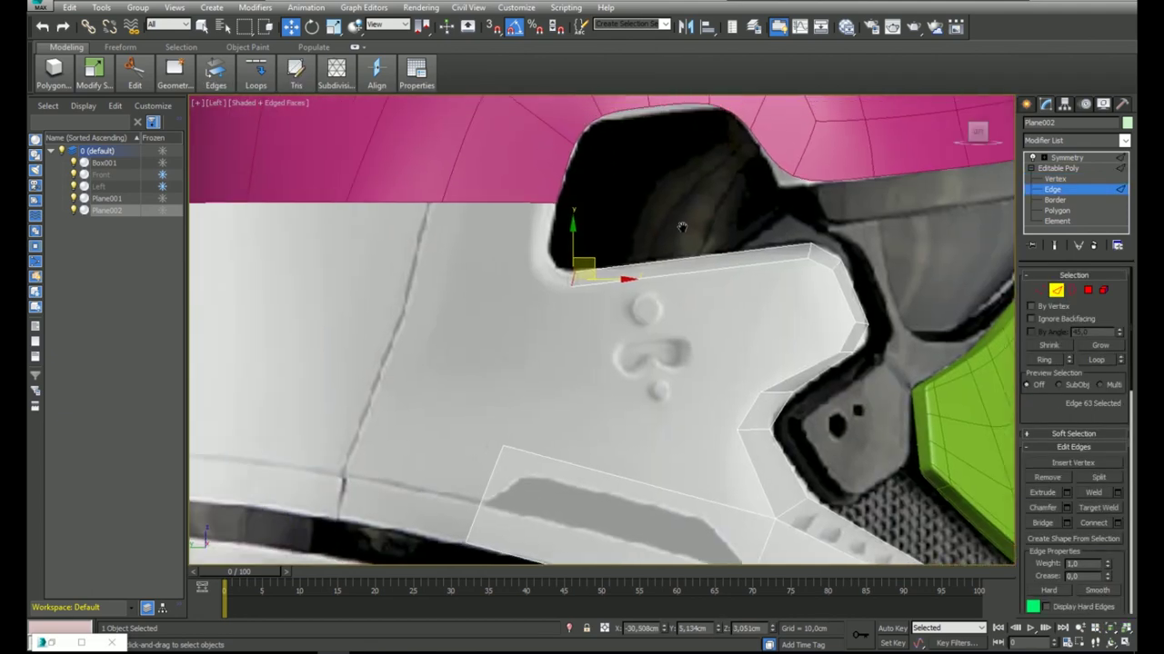
Extrude the end edge around the rear lower corner of the eye opening and fit its vertices to the reference.
{"action": "left_click_drag", "start_coordinate": [574, 281], "coordinate": [515, 259]}
{"action": "key", "text": "1"}
{"action": "left_click", "coordinate": [517, 257]}
{"action": "left_click", "coordinate": [511, 276]}
{"action": "scroll", "coordinate": [568, 245], "scroll_direction": "down", "scroll_amount": 4}
{"action": "scroll", "coordinate": [572, 239], "scroll_direction": "up", "scroll_amount": 2}
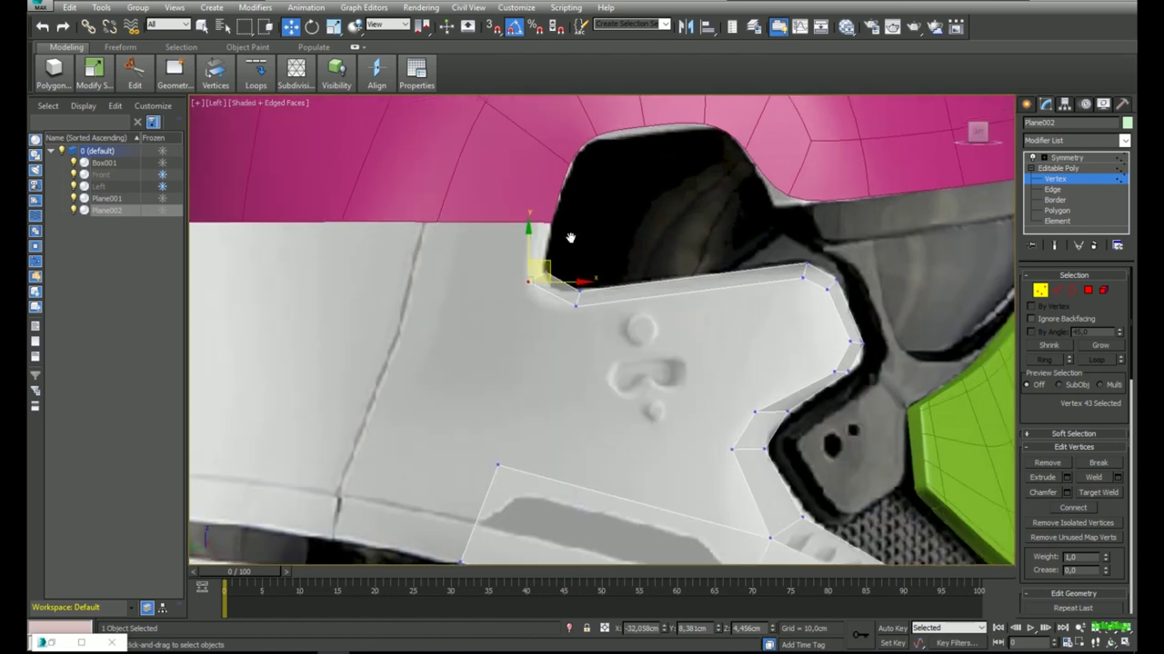
{"action": "scroll", "coordinate": [582, 240], "scroll_direction": "down", "scroll_amount": 2}
{"action": "mouse_move", "coordinate": [600, 244]}
{"action": "middle_mouse_down"}
{"action": "mouse_move", "coordinate": [623, 251]}
{"action": "mouse_move", "coordinate": [593, 227]}
{"action": "middle_mouse_up"}
{"action": "middle_click_drag", "start_coordinate": [731, 278], "coordinate": [665, 237]}
{"action": "scroll", "coordinate": [649, 263], "scroll_direction": "down", "scroll_amount": 2}
{"action": "scroll", "coordinate": [691, 240], "scroll_direction": "up", "scroll_amount": 4}
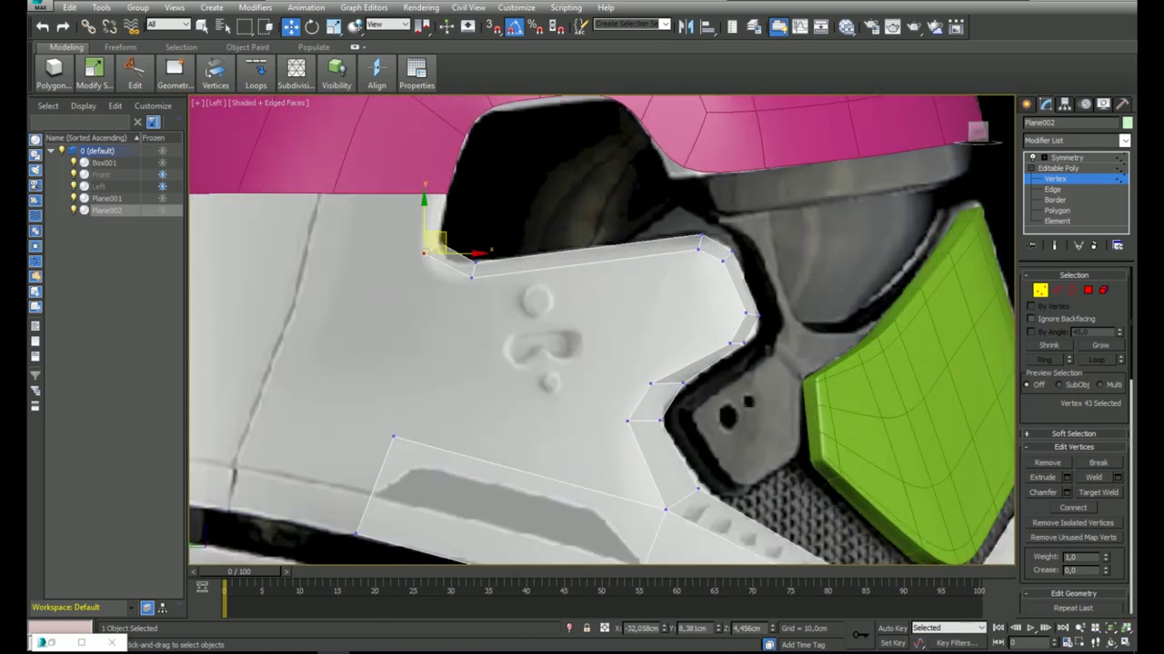
{"action": "left_click_drag", "start_coordinate": [726, 342], "coordinate": [711, 204]}
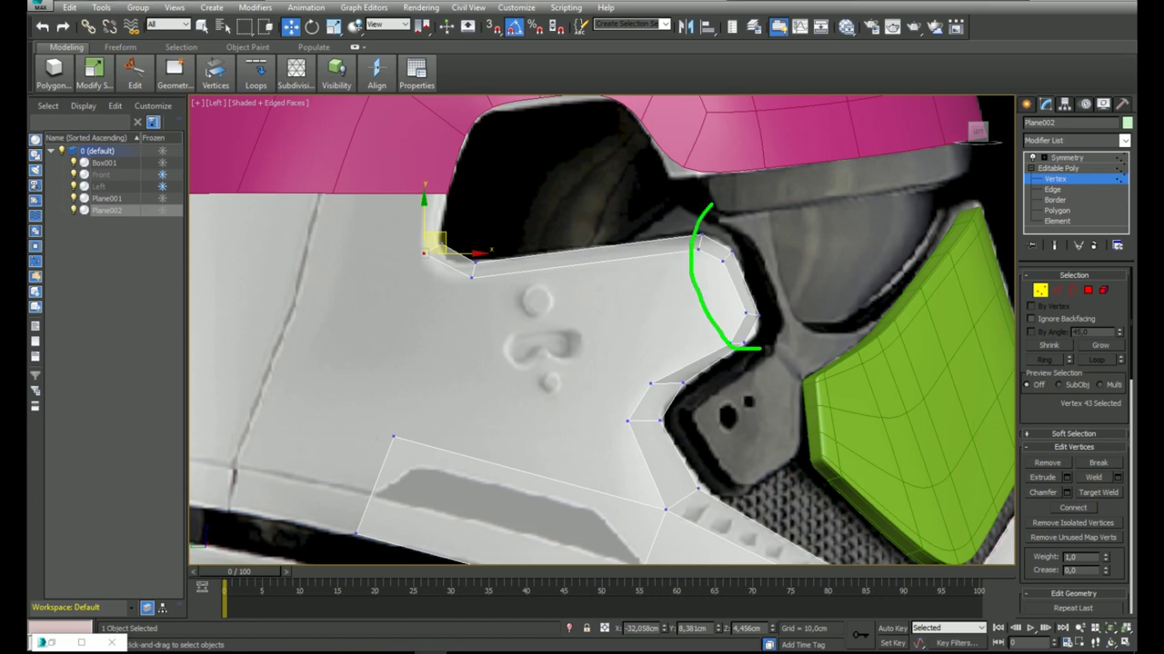
{"action": "left_click_drag", "start_coordinate": [710, 388], "coordinate": [596, 245]}
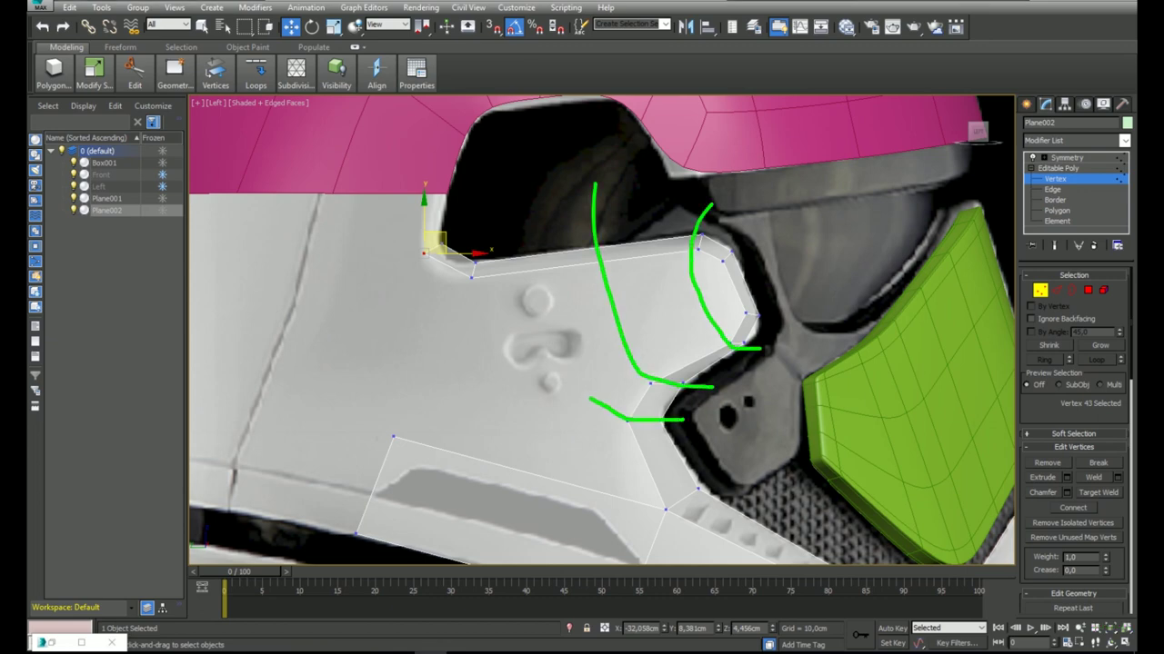
{"action": "mouse_move", "coordinate": [589, 398]}
{"action": "left_mouse_down"}
{"action": "mouse_move", "coordinate": [524, 240]}
{"action": "mouse_move", "coordinate": [522, 155]}
{"action": "left_mouse_up"}
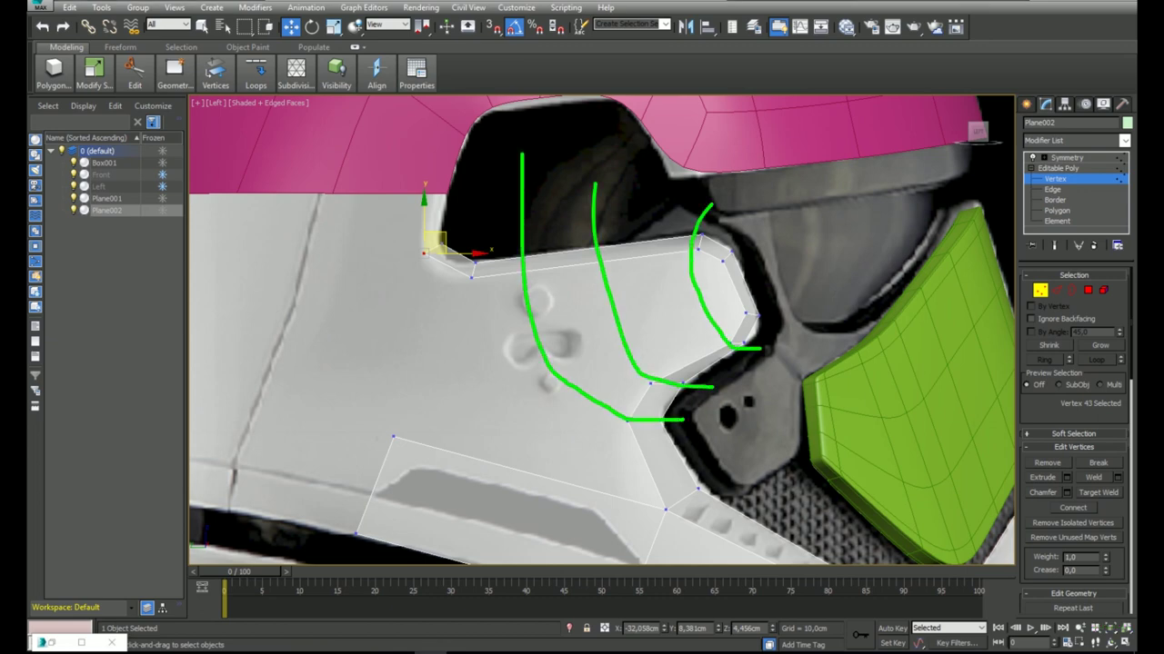
{"action": "left_click_drag", "start_coordinate": [688, 296], "coordinate": [418, 390]}
{"action": "left_click_drag", "start_coordinate": [472, 323], "coordinate": [432, 596]}
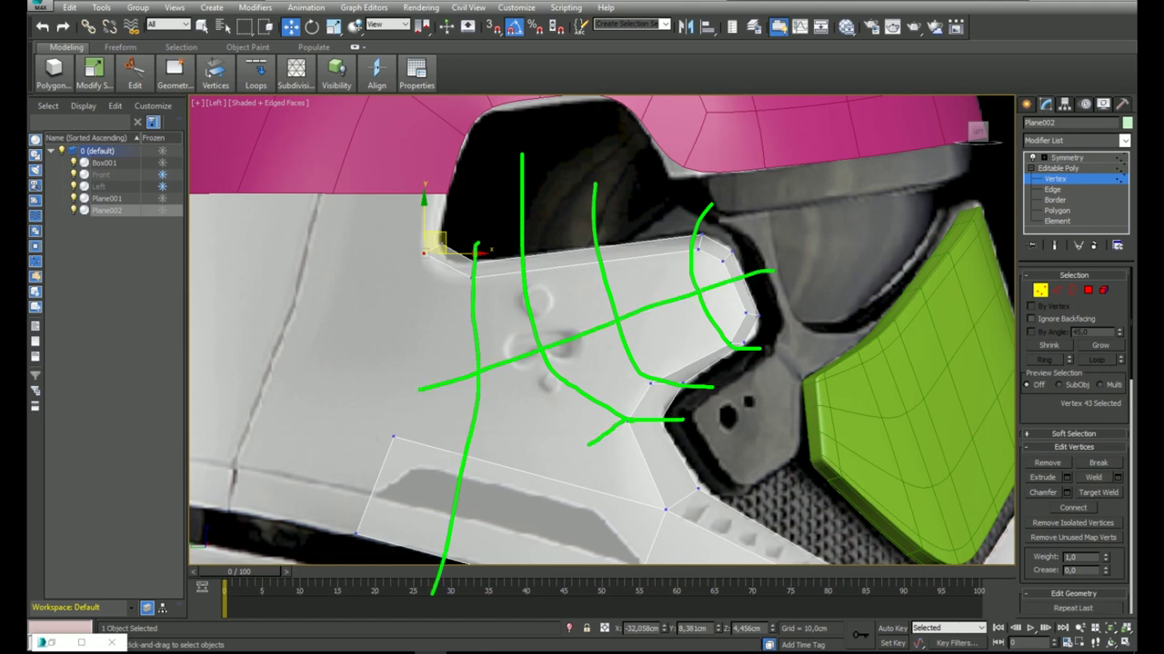
{"action": "left_click_drag", "start_coordinate": [427, 450], "coordinate": [635, 496]}
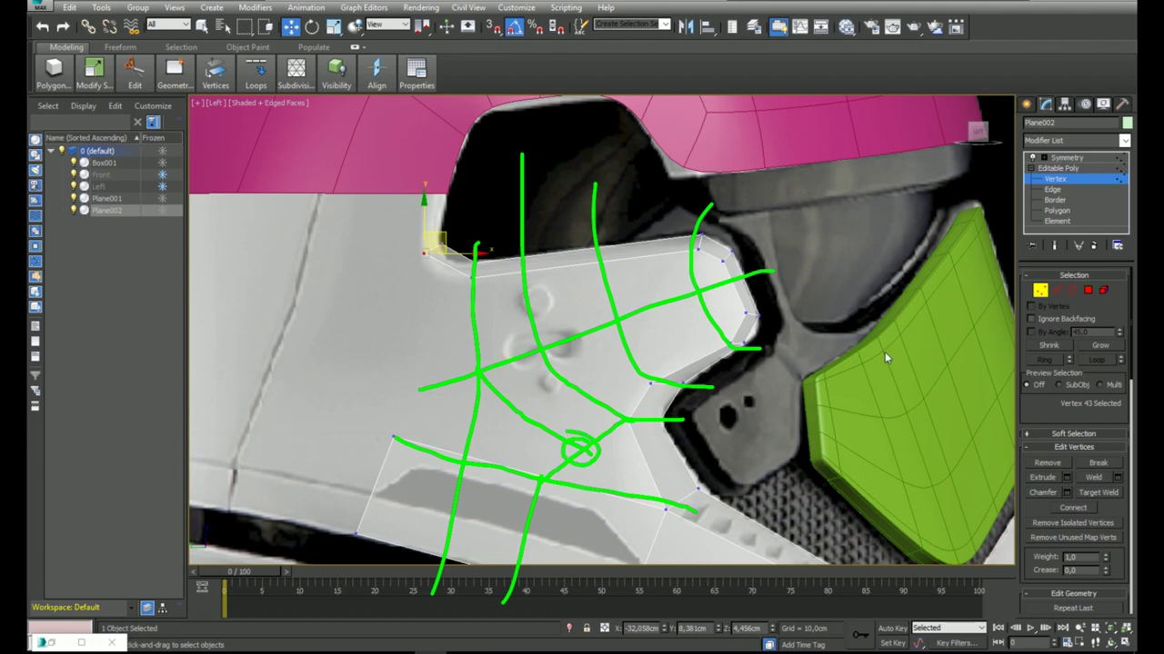
Connect the two long edges of the strip beneath the eye opening with one cross edge, using a slide of 14.
{"action": "left_click", "coordinate": [1056, 290]}
{"action": "left_click", "coordinate": [631, 247]}
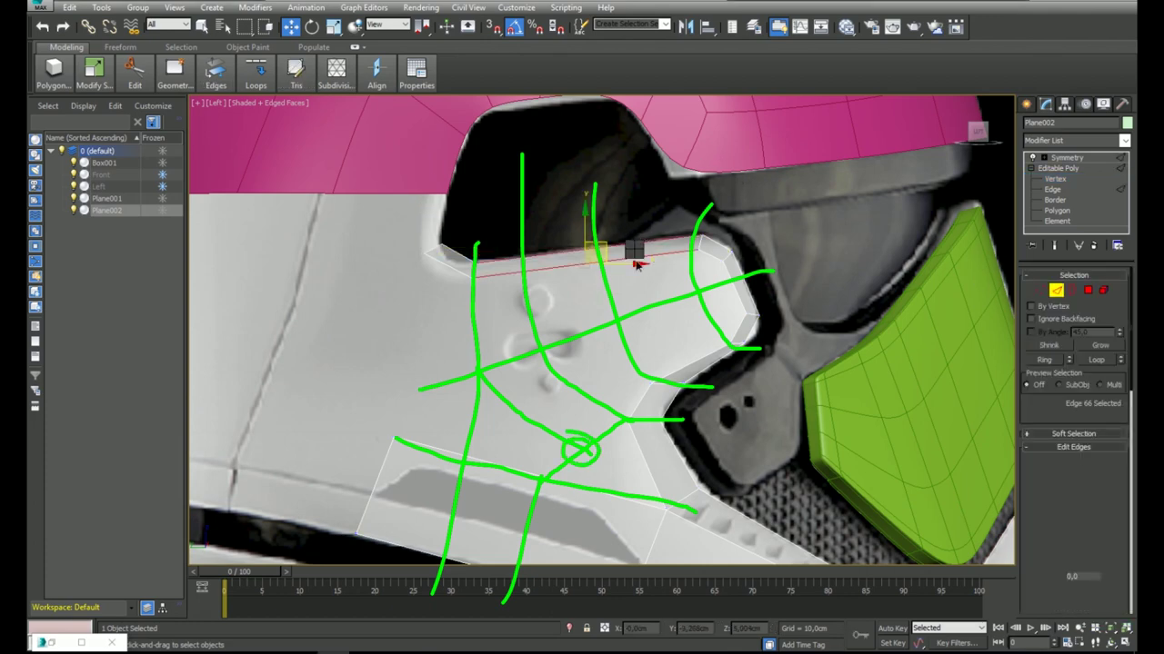
{"action": "right_click", "coordinate": [634, 248]}
{"action": "left_click", "coordinate": [616, 300]}
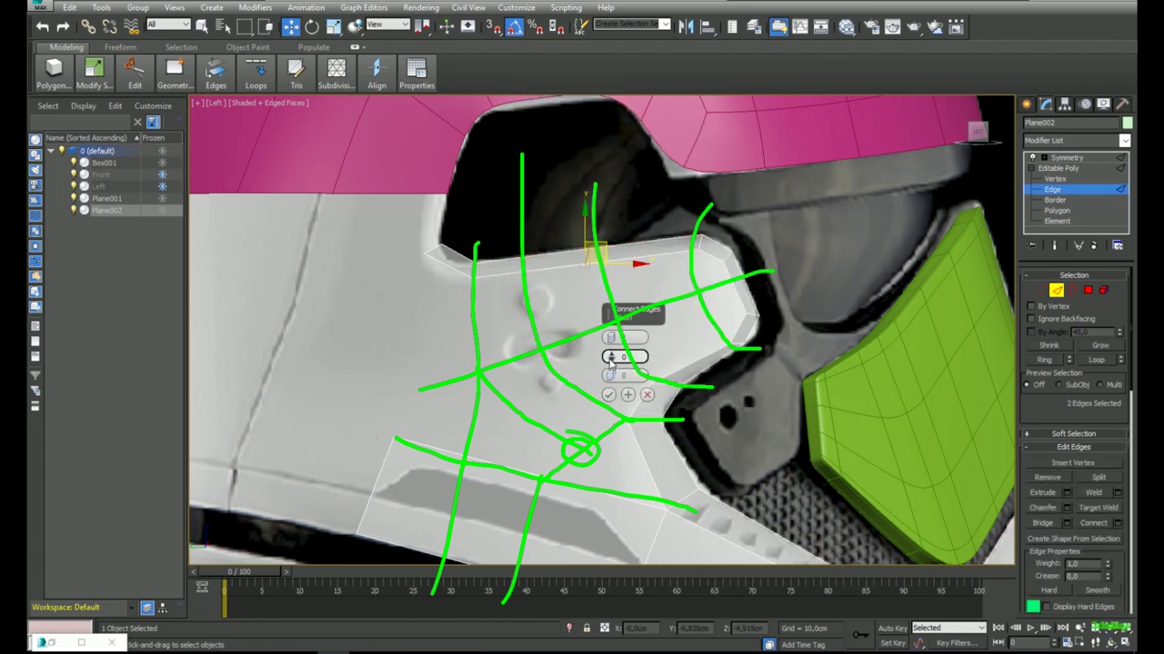
{"action": "left_click_drag", "start_coordinate": [611, 377], "coordinate": [612, 366]}
{"action": "left_click", "coordinate": [608, 396]}
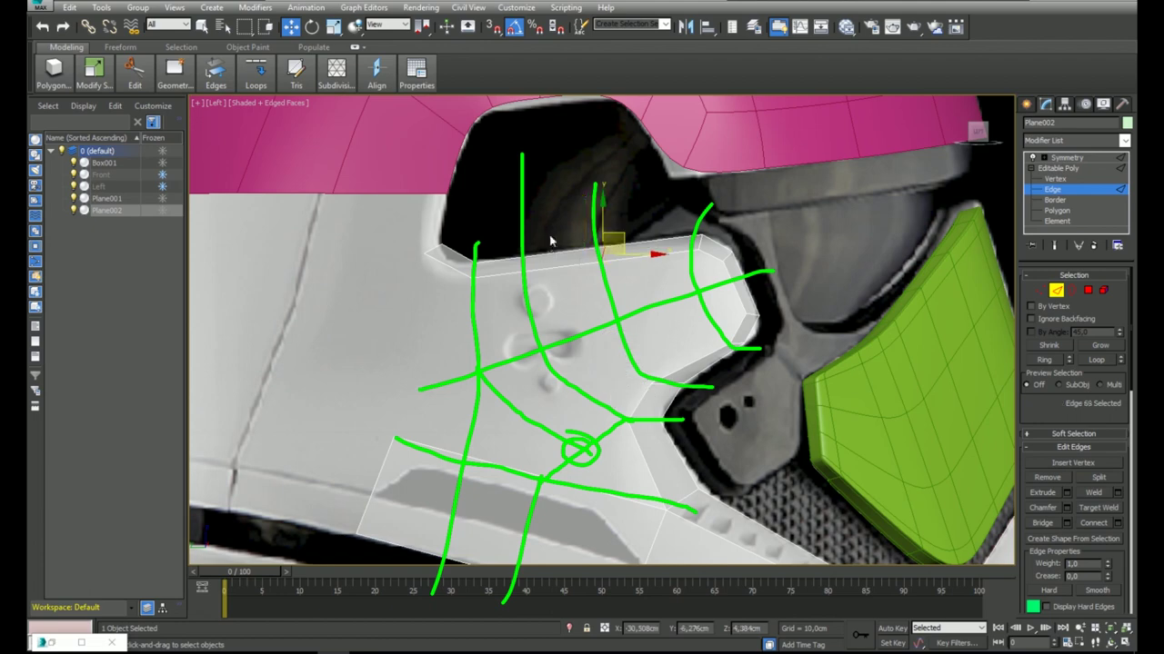
Connect the rear section of the strip beneath the eye opening with another cross edge, resetting the slide to 0.
{"action": "left_click_drag", "start_coordinate": [550, 237], "coordinate": [534, 300]}
{"action": "right_click", "coordinate": [539, 268]}
{"action": "left_click", "coordinate": [425, 312]}
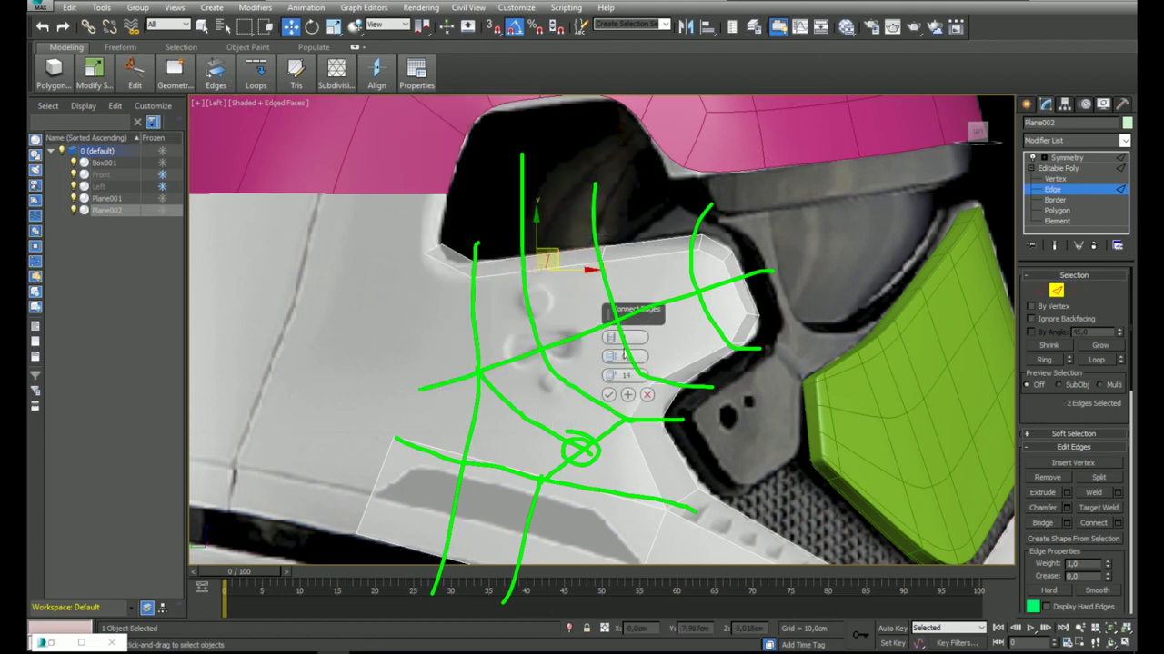
{"action": "right_click", "coordinate": [612, 377]}
{"action": "left_click", "coordinate": [609, 398]}
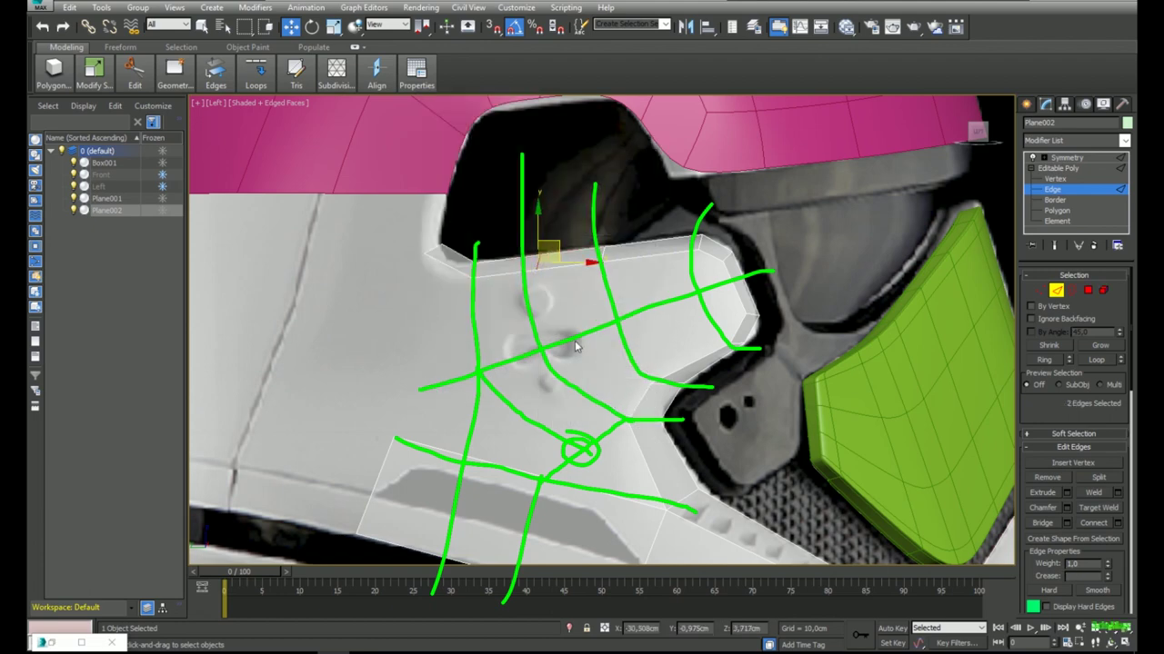
Try to connect the inner cheek corner vertex with the strip vertex at the front cross edge beneath the eye opening.
{"action": "left_click", "coordinate": [1041, 293]}
{"action": "left_click", "coordinate": [651, 382]}
{"action": "left_click", "coordinate": [601, 262], "text": "ctrl"}
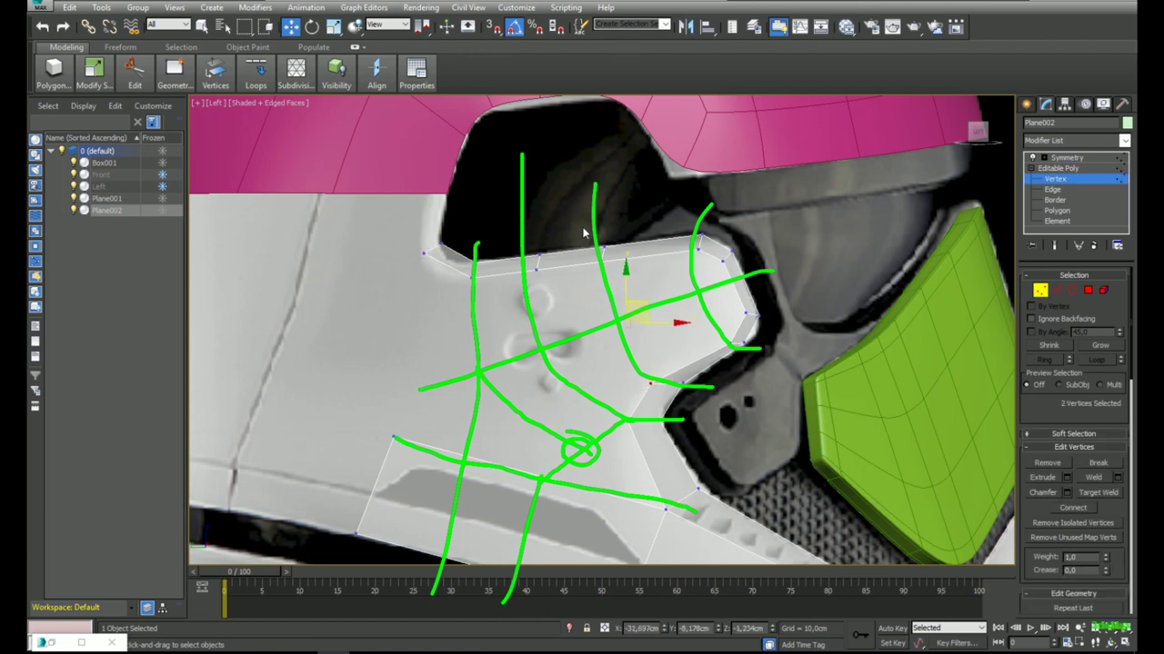
{"action": "right_click", "coordinate": [642, 322]}
{"action": "left_click", "coordinate": [627, 353]}
{"action": "right_click", "coordinate": [589, 262]}
{"action": "left_click", "coordinate": [574, 311]}
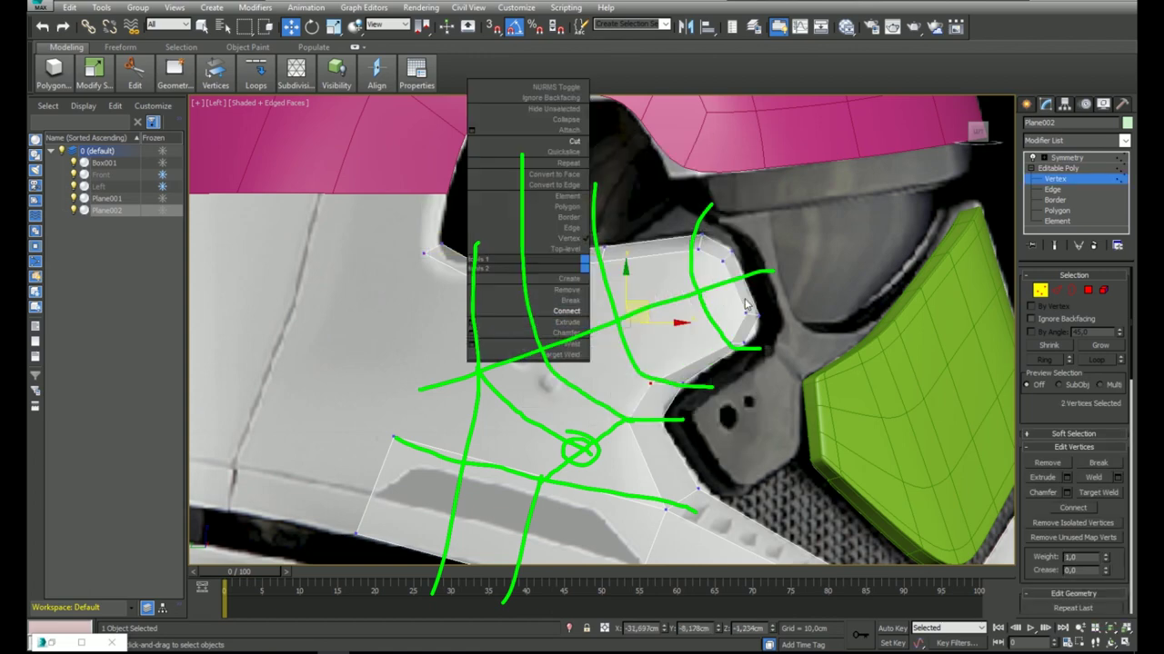
Bridge the front inner edge of the strip beneath the eye opening to the facing inner edge on the lower side of the cheek tip.
{"action": "left_click", "coordinate": [1057, 290]}
{"action": "left_click", "coordinate": [679, 371]}
{"action": "left_click", "coordinate": [647, 255], "text": "ctrl"}
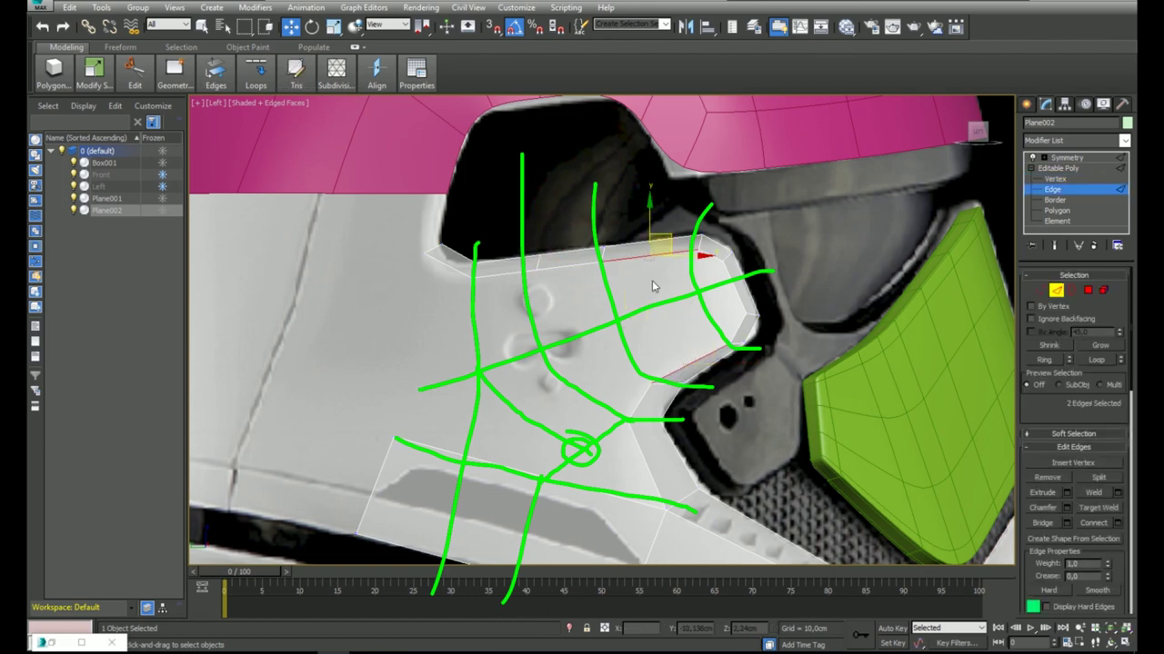
{"action": "right_click", "coordinate": [667, 291]}
{"action": "left_click_drag", "start_coordinate": [1050, 423], "coordinate": [1046, 284]}
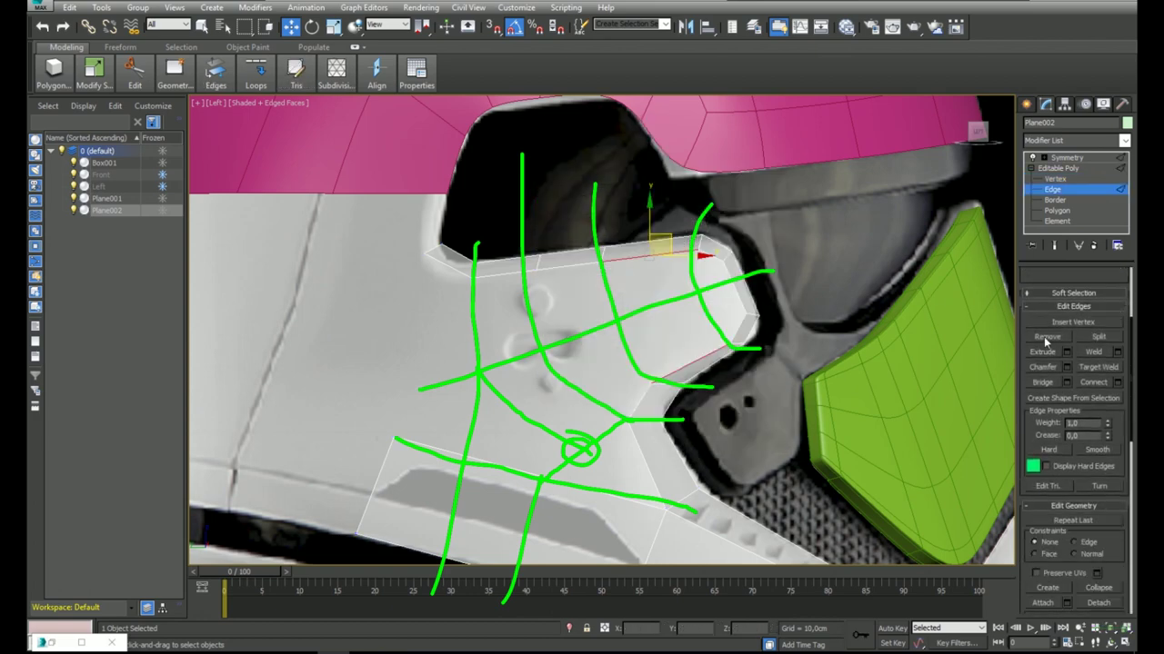
{"action": "left_click", "coordinate": [1043, 383]}
Bridge the next pair of facing edges behind that polygon and switch the mesh from see-through to opaque display.
{"action": "left_click", "coordinate": [645, 397]}
{"action": "left_click", "coordinate": [569, 267], "text": "ctrl"}
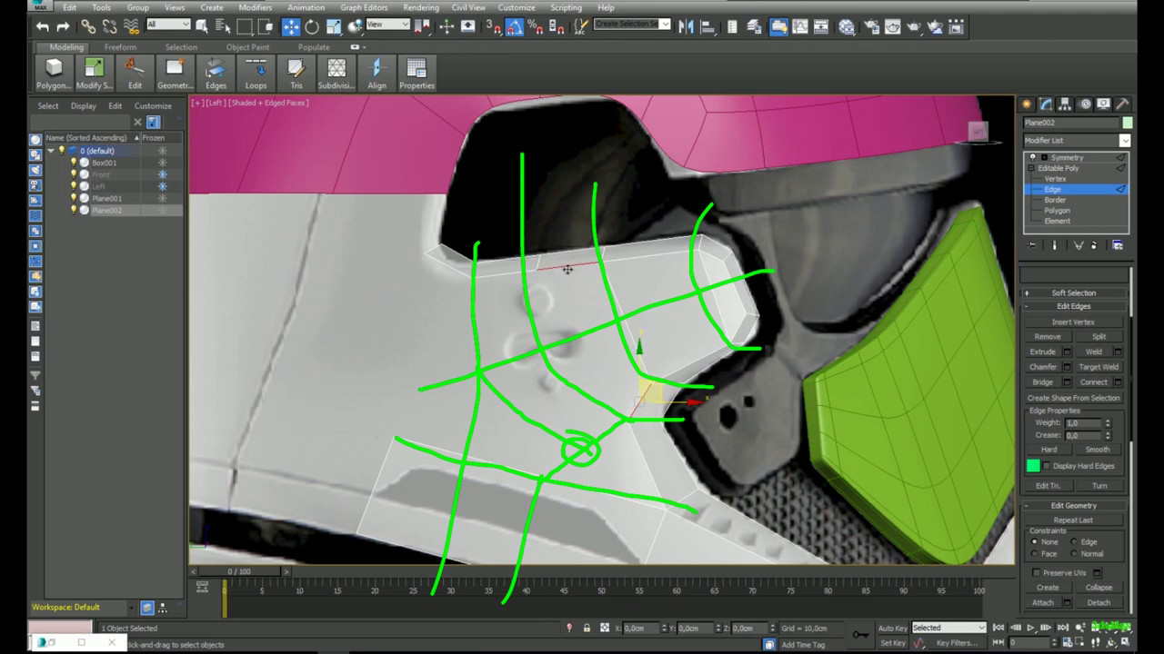
{"action": "key", "text": "alt+x"}
{"action": "left_click", "coordinate": [1046, 382]}
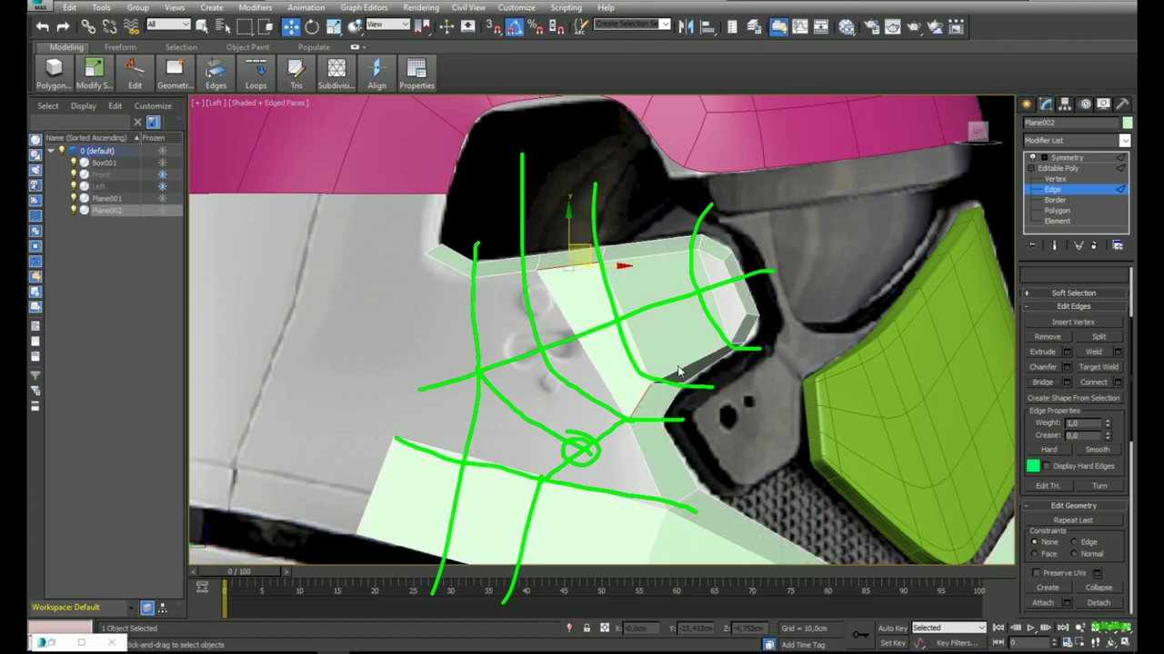
{"action": "key", "text": "alt+x"}
{"action": "key", "text": "alt+x"}
Cap the small four-edged hole at the front tip of the cheek.
{"action": "left_click", "coordinate": [1055, 200]}
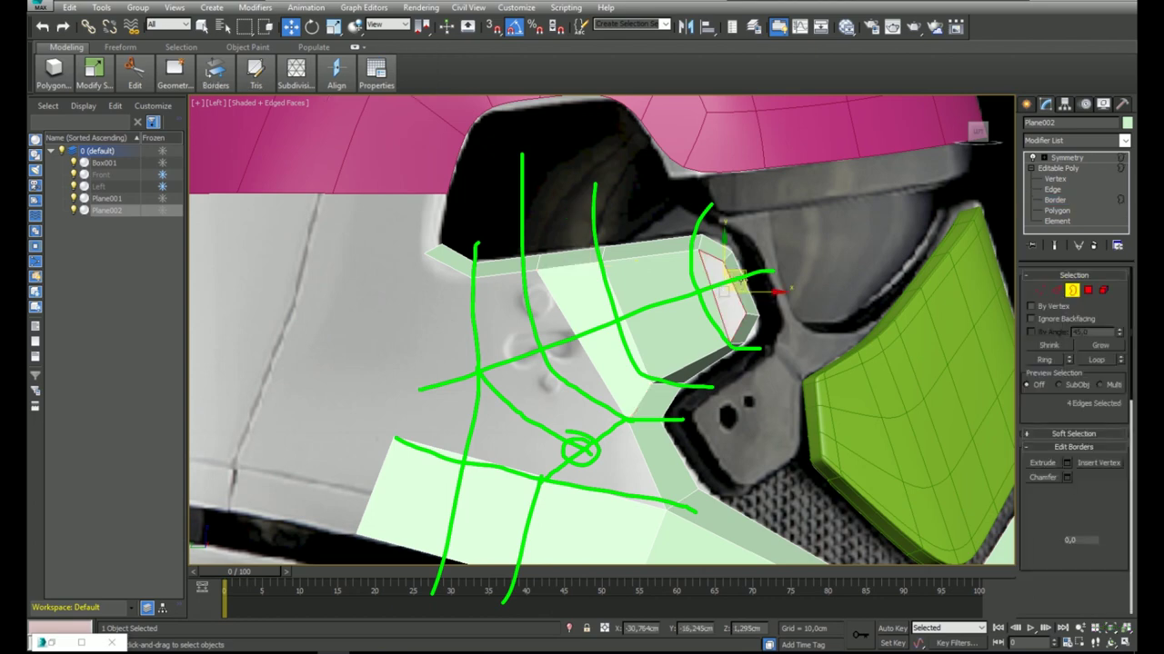
{"action": "right_click", "coordinate": [725, 289]}
{"action": "left_click", "coordinate": [709, 321]}
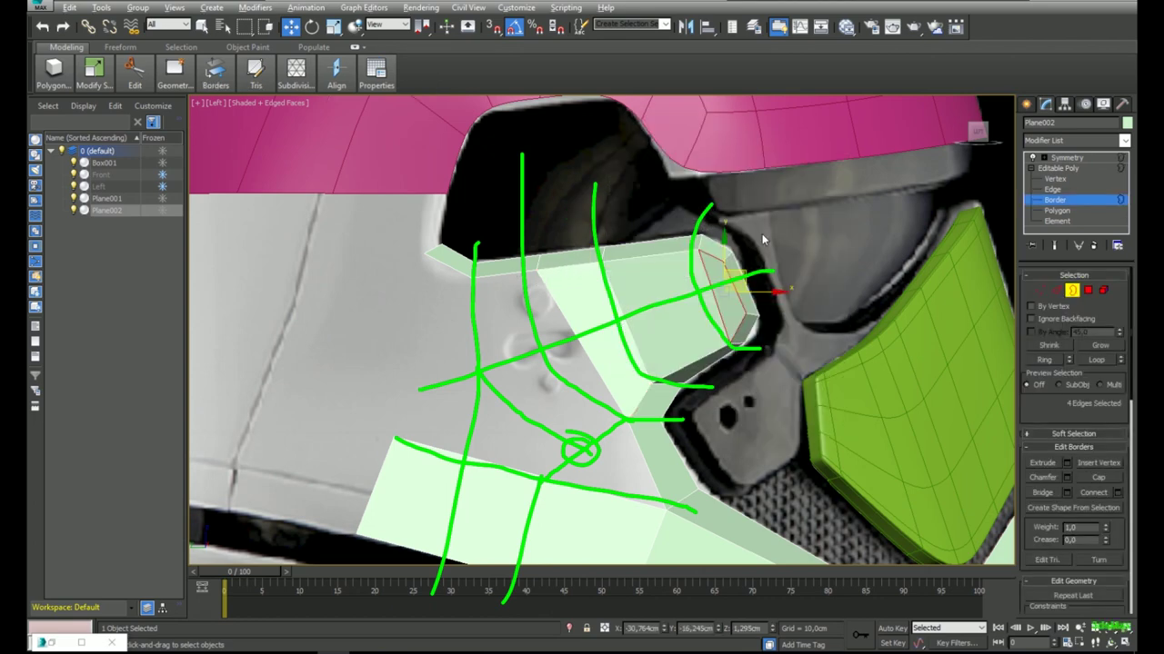
{"action": "key", "text": "alt+x"}
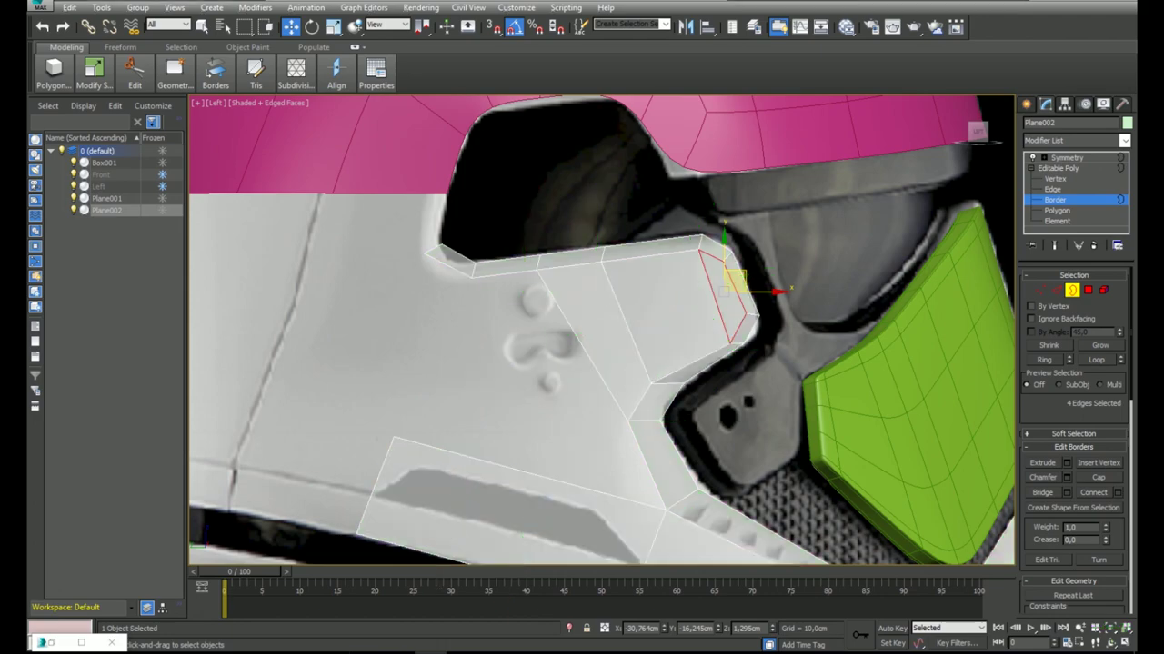
Connect the ring of edges across the cheek polygons with a lengthwise edge line from the front tip to the open rear side.
{"action": "mouse_move", "coordinate": [731, 307]}
{"action": "middle_mouse_down"}
{"action": "mouse_move", "coordinate": [735, 233]}
{"action": "mouse_move", "coordinate": [597, 309]}
{"action": "mouse_move", "coordinate": [623, 288]}
{"action": "middle_mouse_up"}
{"action": "scroll", "coordinate": [725, 232], "scroll_direction": "down", "scroll_amount": 2}
{"action": "key", "text": "alt+x"}
{"action": "key", "text": "f"}
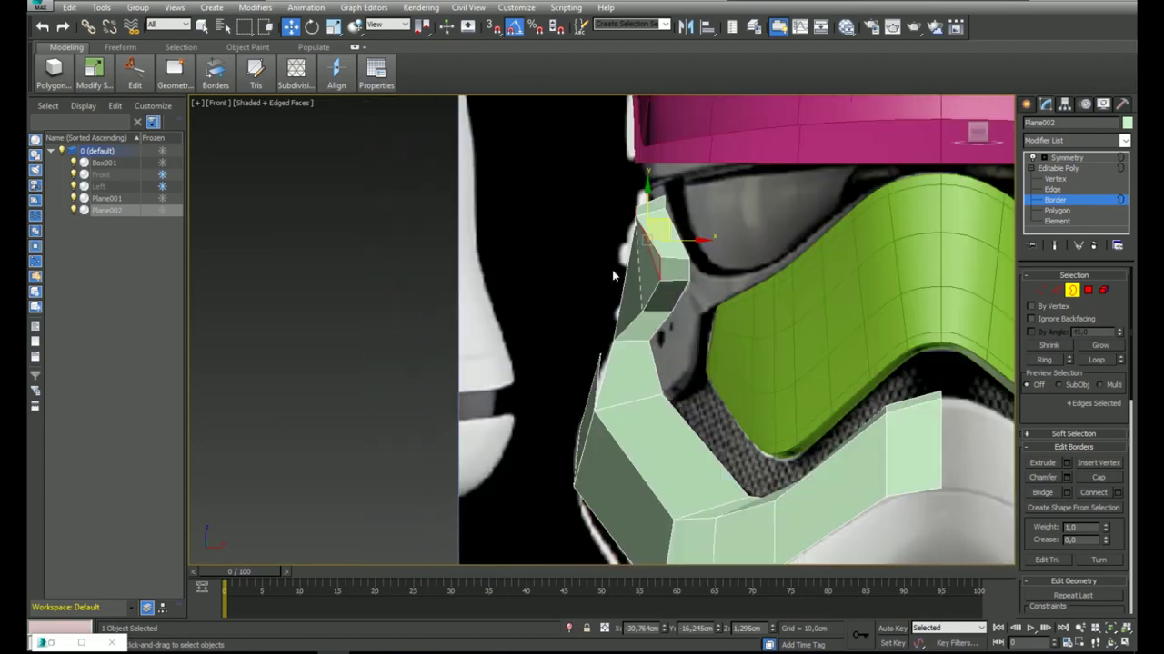
{"action": "key", "text": "l"}
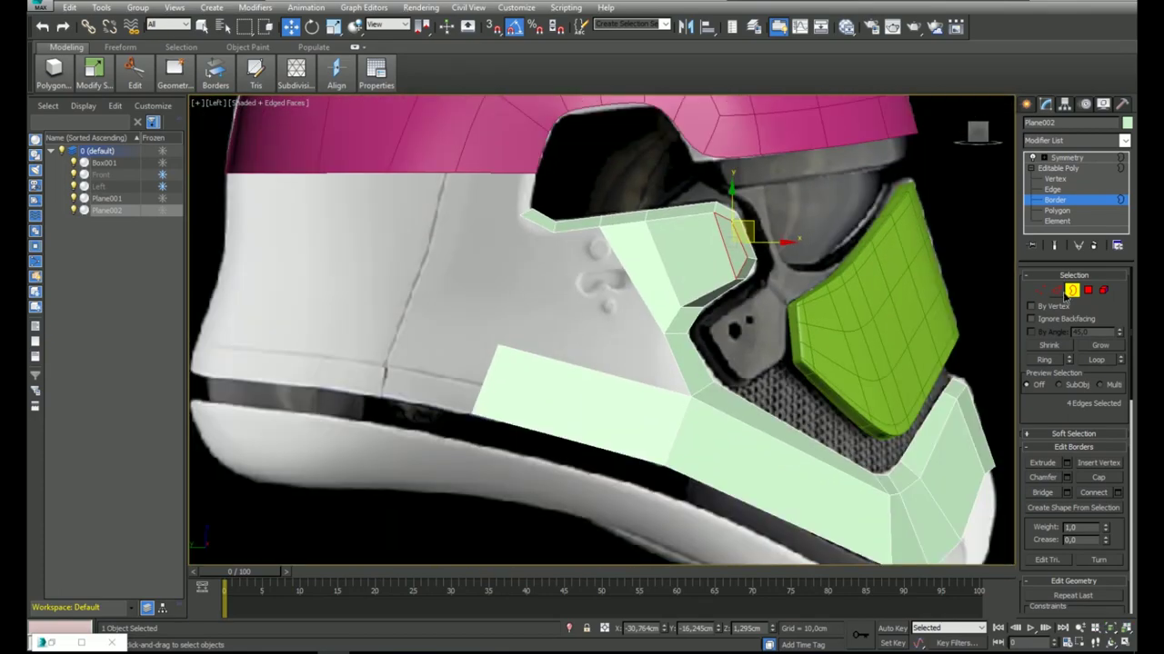
{"action": "left_click", "coordinate": [1062, 293]}
{"action": "middle_click_drag", "start_coordinate": [662, 262], "coordinate": [600, 283]}
{"action": "left_click", "coordinate": [754, 241]}
{"action": "key", "text": "alt+r"}
{"action": "right_click", "coordinate": [668, 265]}
{"action": "left_click", "coordinate": [633, 314]}
Extrude the two open rear edges of the cheek backwards to add two polygons beneath the eye opening.
{"action": "key", "text": "l"}
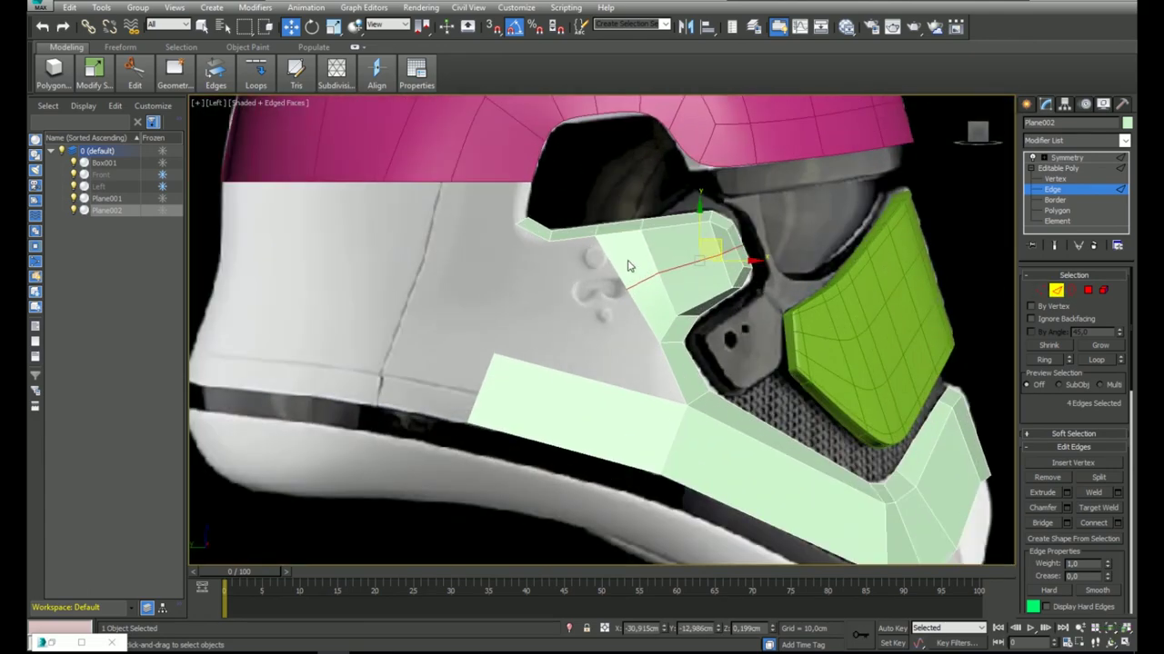
{"action": "left_click", "coordinate": [616, 269]}
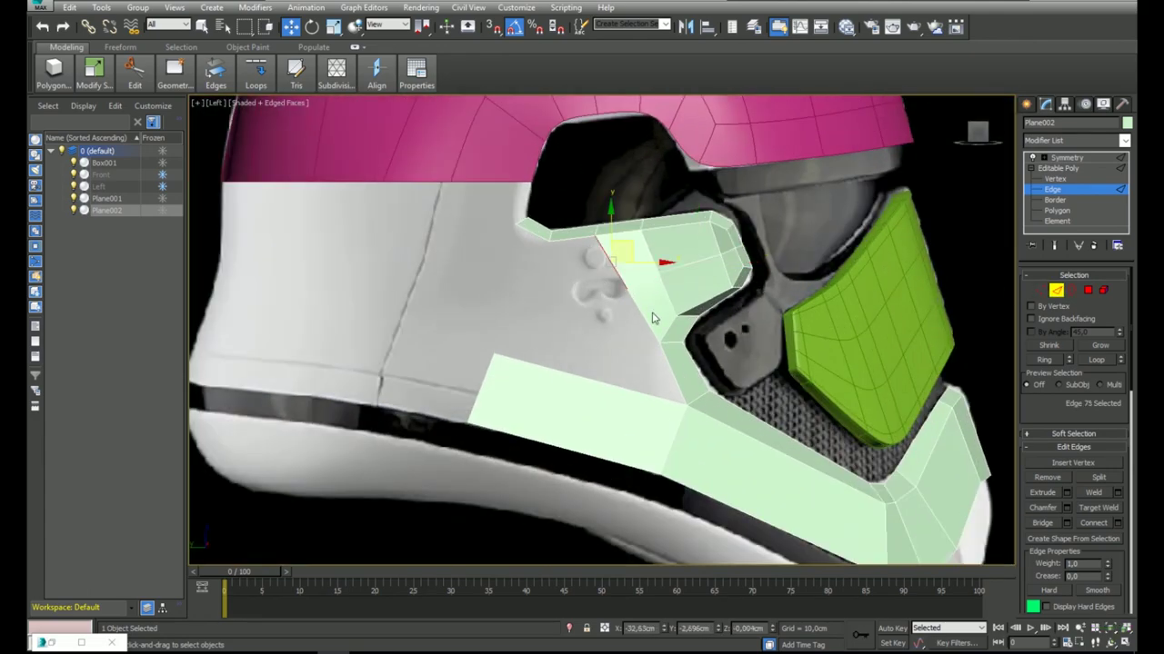
{"action": "left_click", "coordinate": [645, 317], "text": "ctrl"}
{"action": "left_click_drag", "start_coordinate": [649, 273], "coordinate": [580, 274]}
Target-weld the upper vertex of the extruded cheek polygons to the neighbouring vertex of the strip beneath the eye opening.
{"action": "key", "text": "1"}
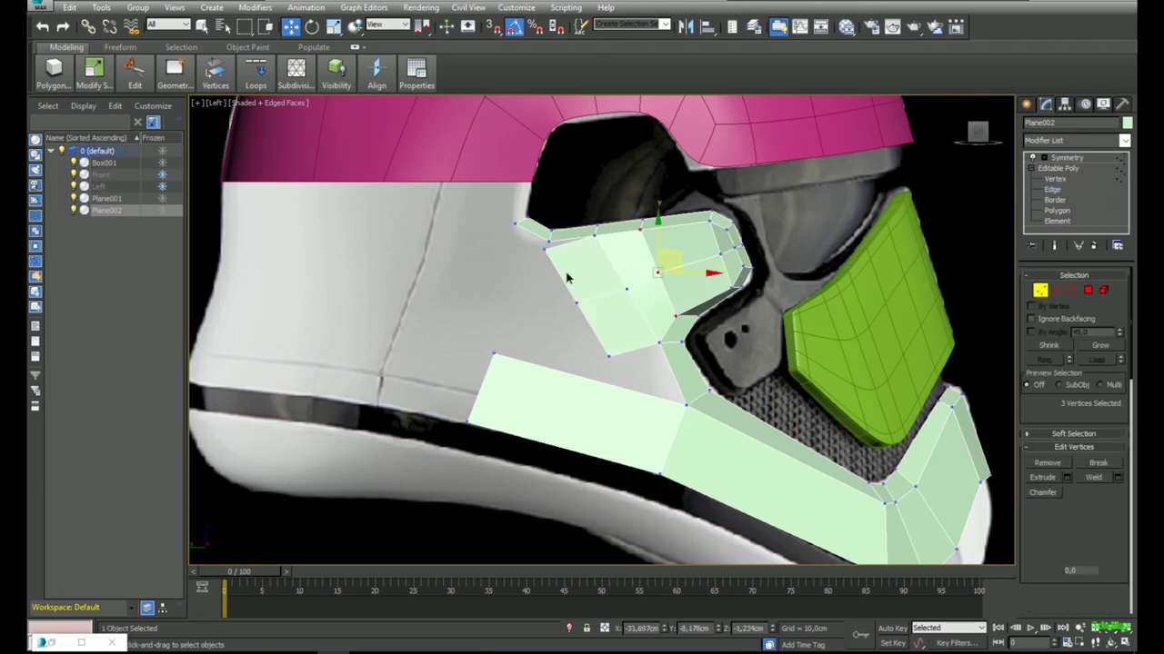
{"action": "right_click", "coordinate": [564, 264]}
{"action": "left_click", "coordinate": [534, 357]}
{"action": "left_click", "coordinate": [548, 241]}
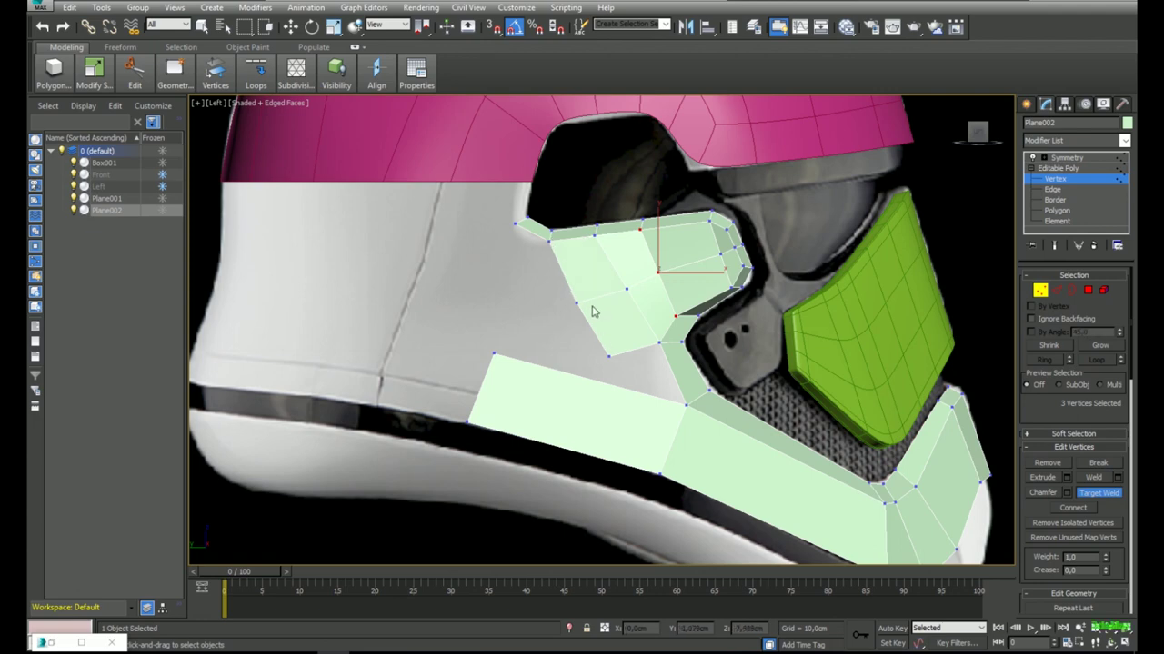
{"action": "key", "text": "w"}
Move the middle rear vertex of the cheek backwards and reposition the lower vertex above the lower strip.
{"action": "left_click", "coordinate": [577, 302]}
{"action": "left_click_drag", "start_coordinate": [594, 293], "coordinate": [546, 294]}
{"action": "left_click", "coordinate": [609, 357]}
{"action": "left_click_drag", "start_coordinate": [632, 344], "coordinate": [573, 459]}
Connect the two long edges of the rear lower strip section with one cross edge.
{"action": "left_click", "coordinate": [1054, 292]}
{"action": "right_click", "coordinate": [585, 404]}
{"action": "left_click", "coordinate": [580, 449]}
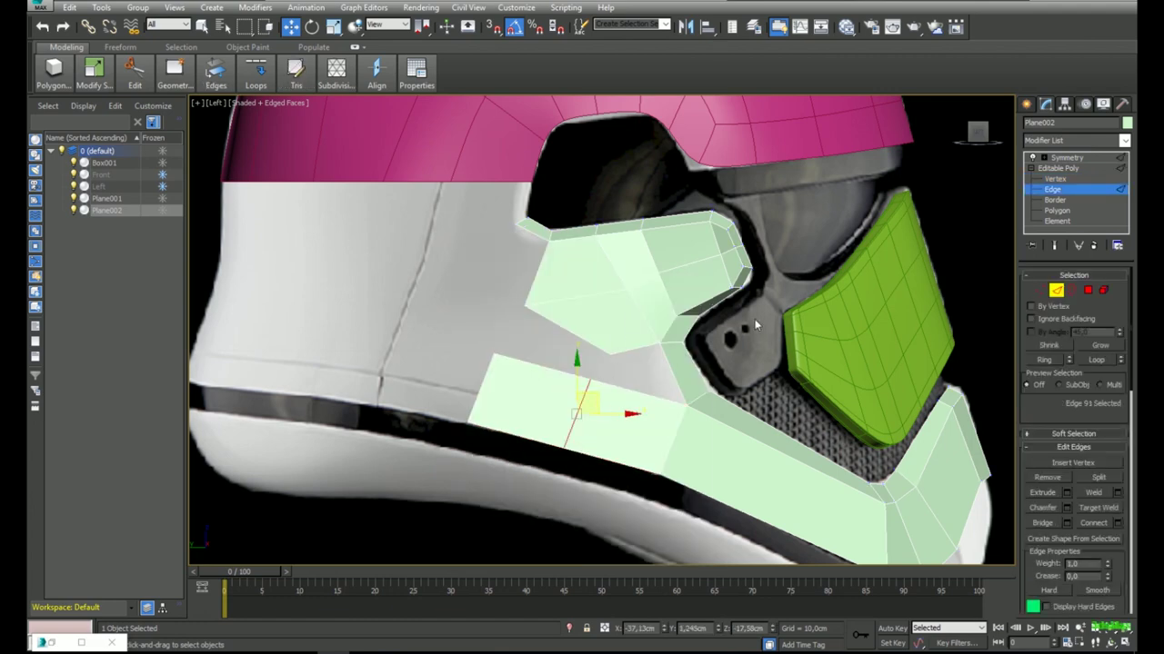
Bridge the lower rear cheek edge to the rear edge of the lower strip and cap the remaining hole in front of it.
{"action": "left_click_drag", "start_coordinate": [565, 308], "coordinate": [556, 386]}
{"action": "left_click", "coordinate": [1044, 524]}
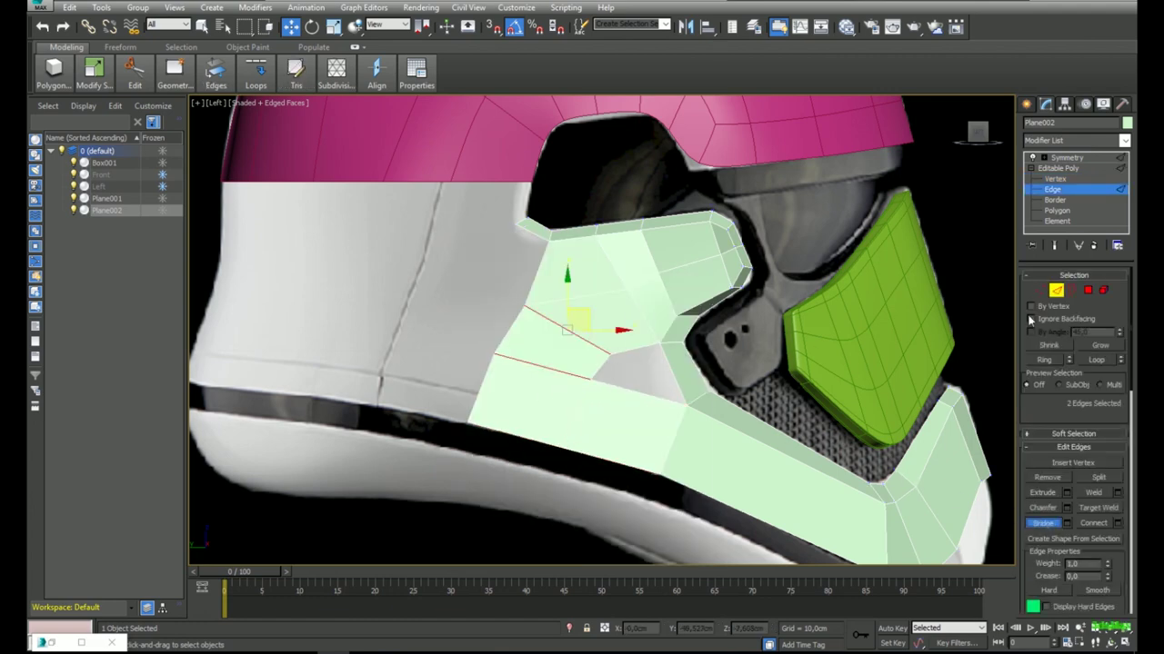
{"action": "left_click", "coordinate": [1073, 291]}
{"action": "left_click", "coordinate": [674, 375]}
{"action": "right_click", "coordinate": [642, 373]}
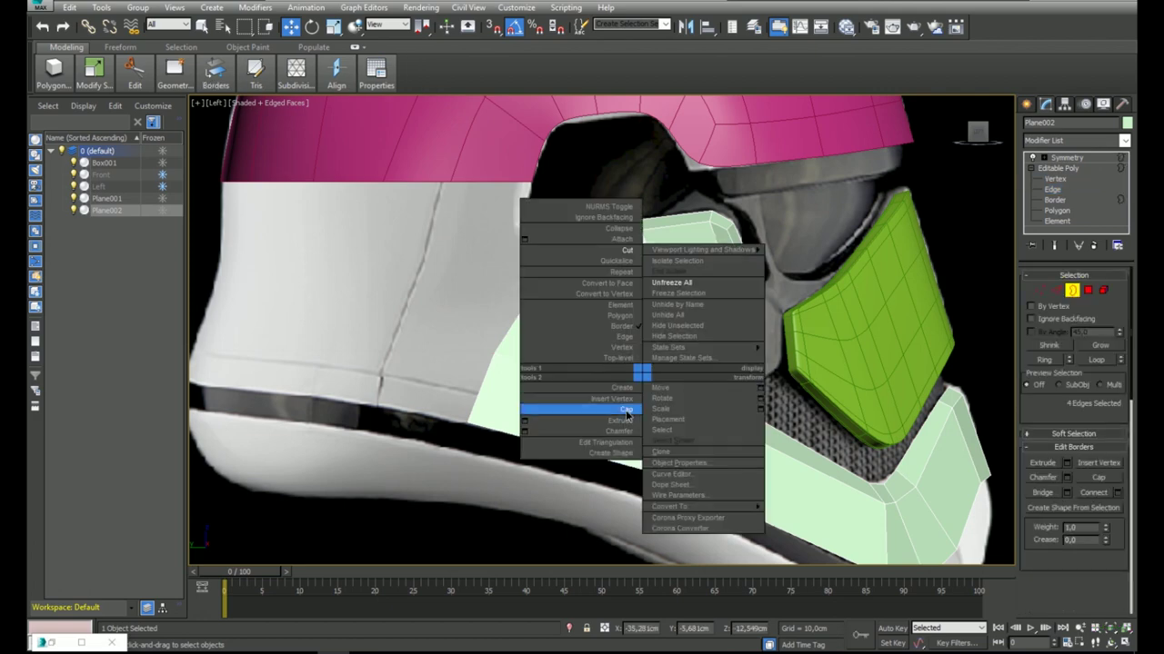
{"action": "left_click", "coordinate": [627, 411]}
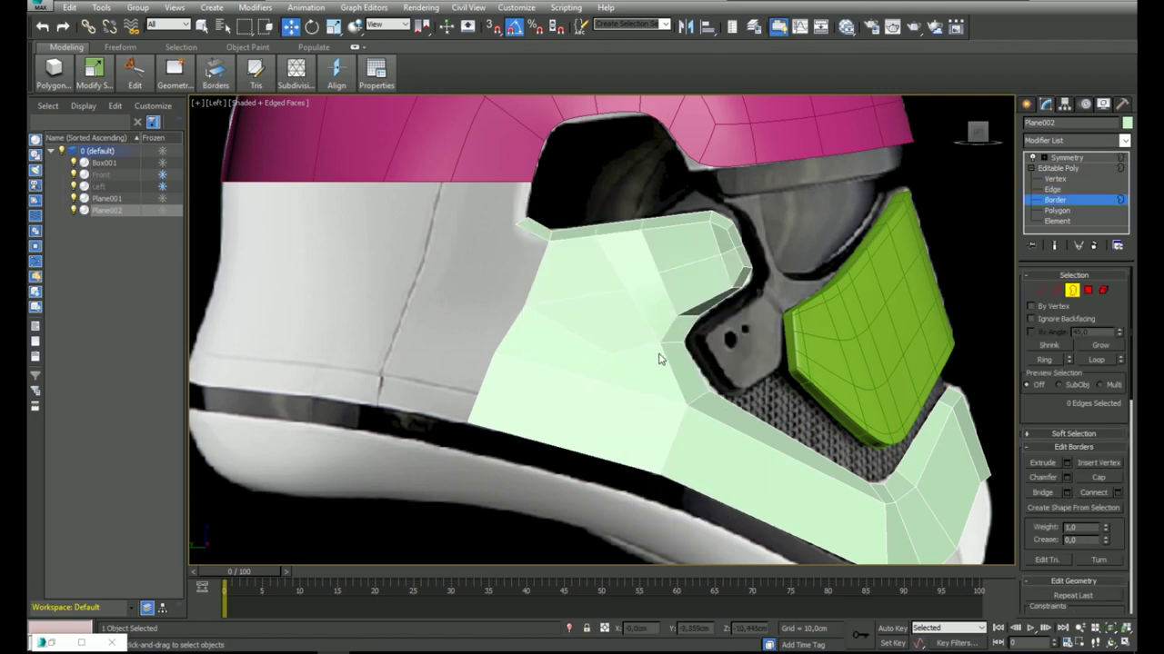
Change the object colour of the cheek mesh to light blue.
{"action": "middle_click_drag", "start_coordinate": [659, 355], "coordinate": [612, 332]}
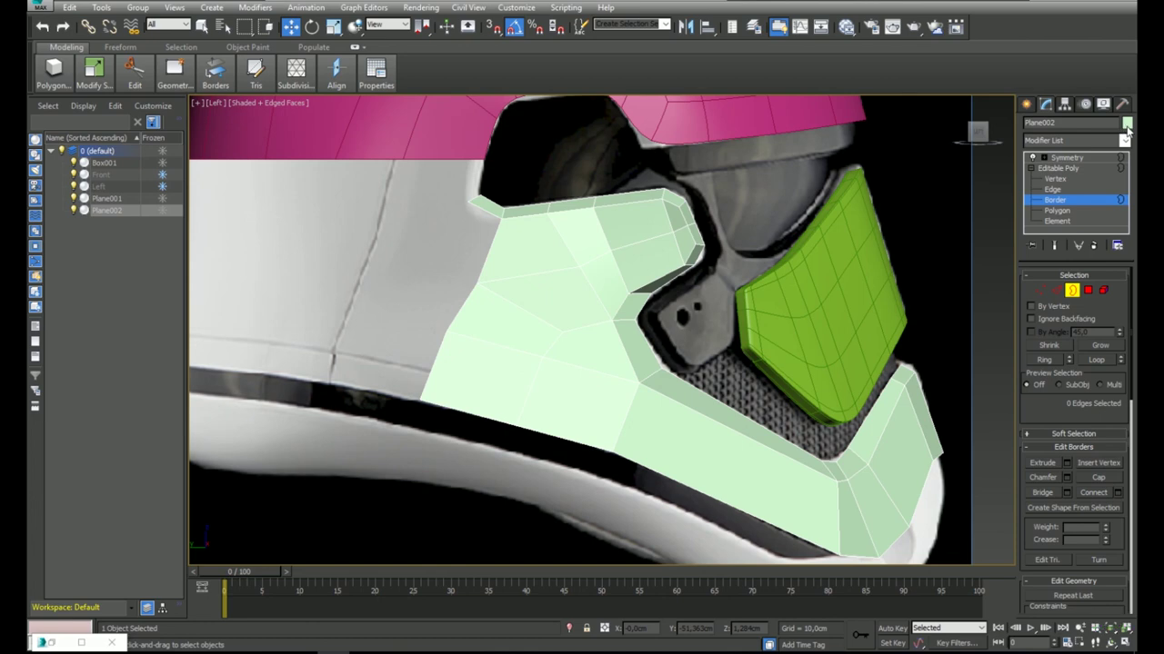
{"action": "left_click", "coordinate": [1127, 126]}
{"action": "left_click", "coordinate": [602, 303]}
{"action": "left_click", "coordinate": [640, 398]}
{"action": "middle_click_drag", "start_coordinate": [757, 328], "coordinate": [738, 317]}
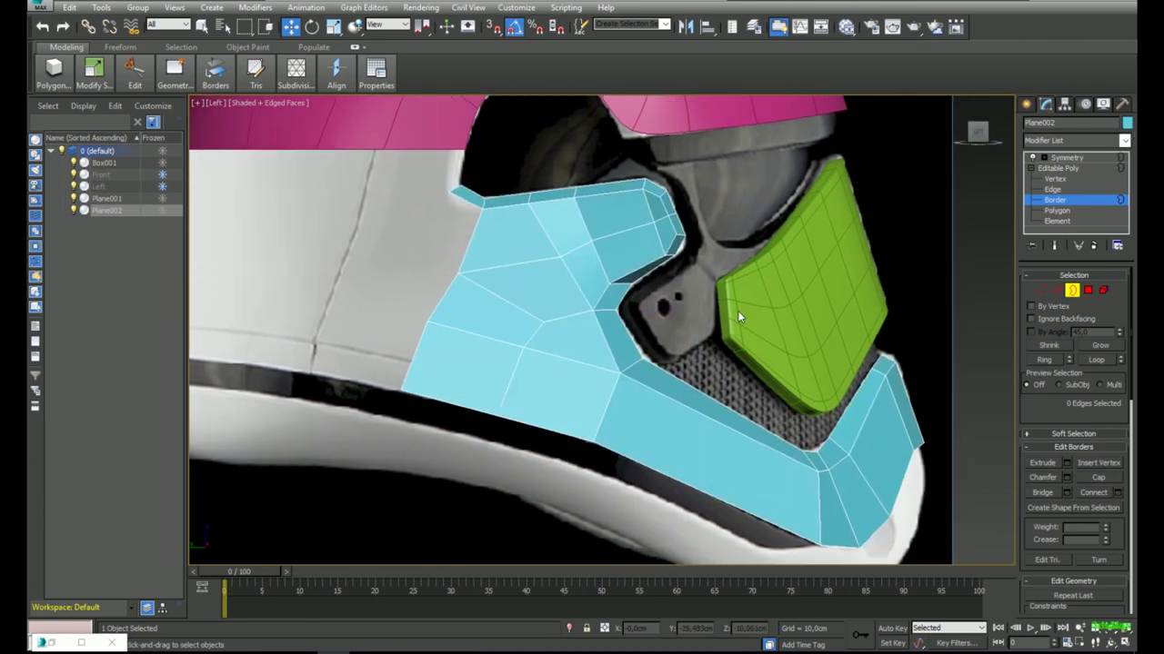
Examine the edge flow from the rear of the cheek down along the lower strip to the chin.
{"action": "left_click", "coordinate": [1058, 290]}
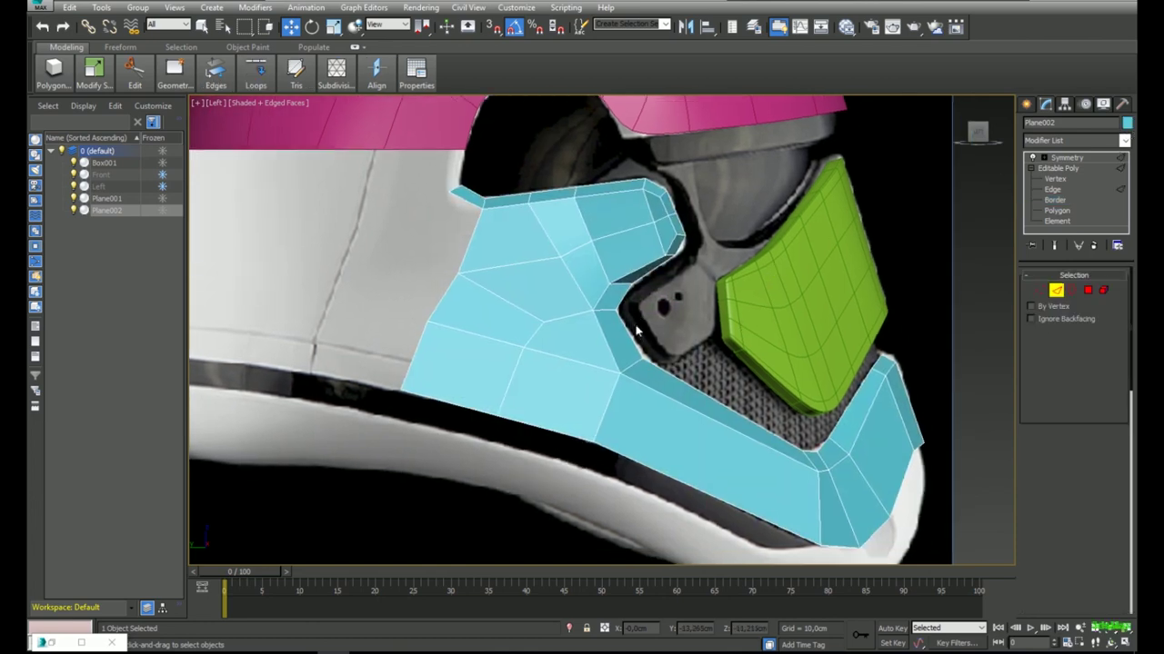
{"action": "left_click_drag", "start_coordinate": [645, 330], "coordinate": [585, 350]}
{"action": "left_click_drag", "start_coordinate": [540, 442], "coordinate": [565, 347], "text": "ctrl"}
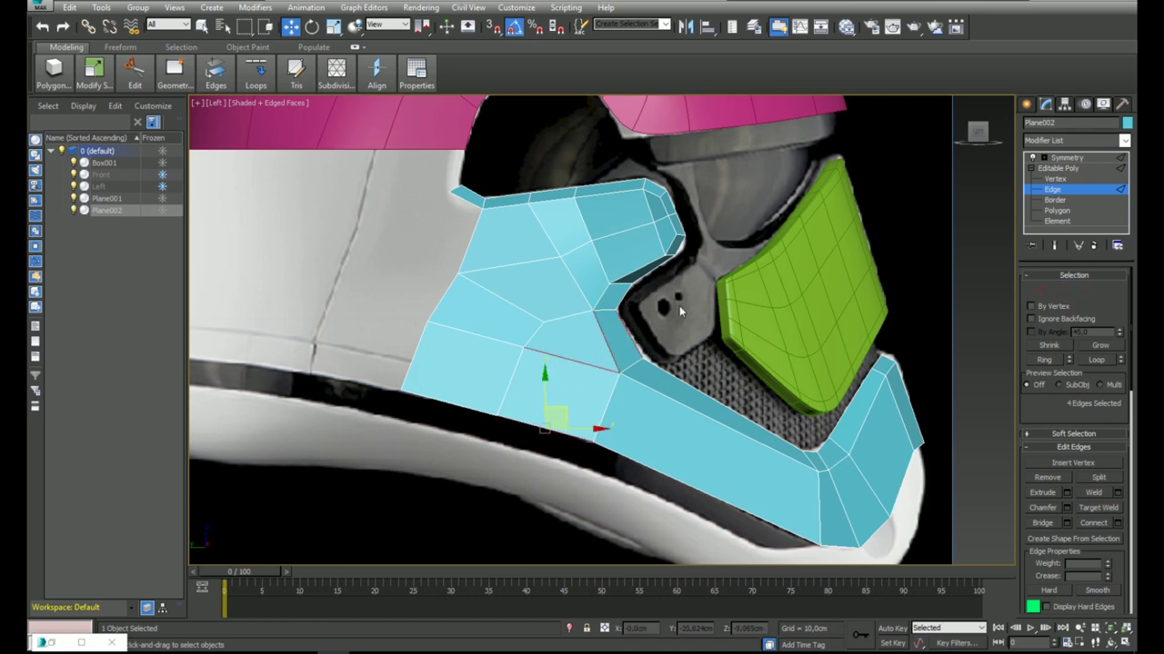
{"action": "scroll", "coordinate": [618, 343], "scroll_direction": "up", "scroll_amount": 3}
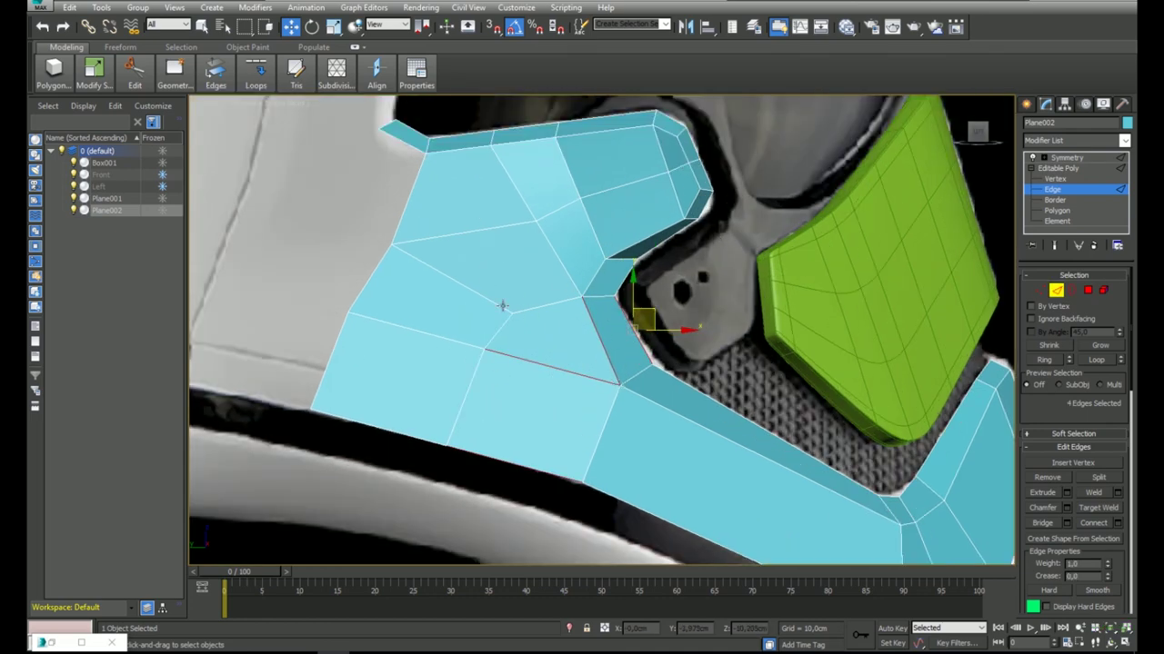
{"action": "left_click", "coordinate": [502, 306]}
{"action": "scroll", "coordinate": [501, 300], "scroll_direction": "down", "scroll_amount": 2}
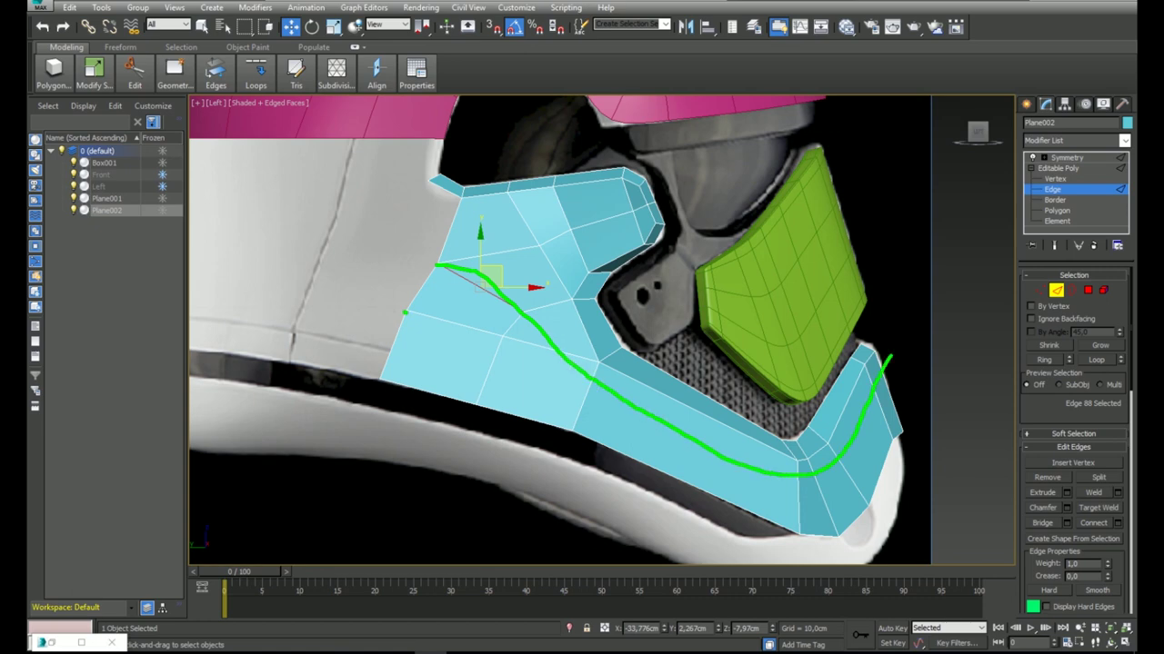
{"action": "left_click_drag", "start_coordinate": [405, 313], "coordinate": [585, 393]}
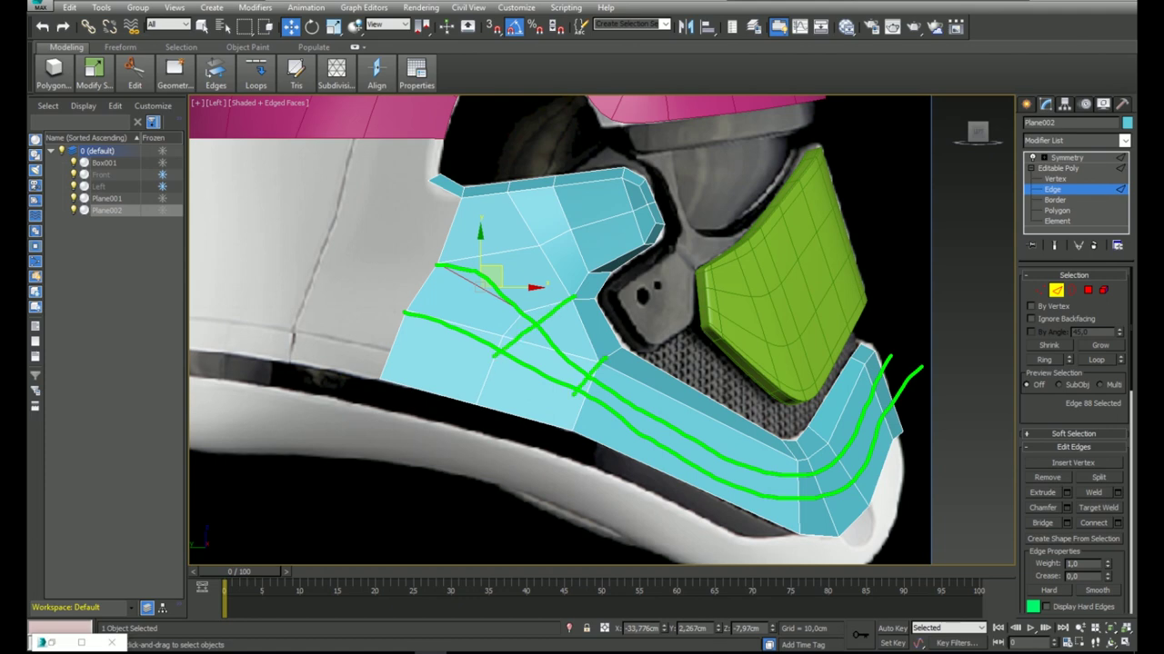
{"action": "key", "text": "Escape"}
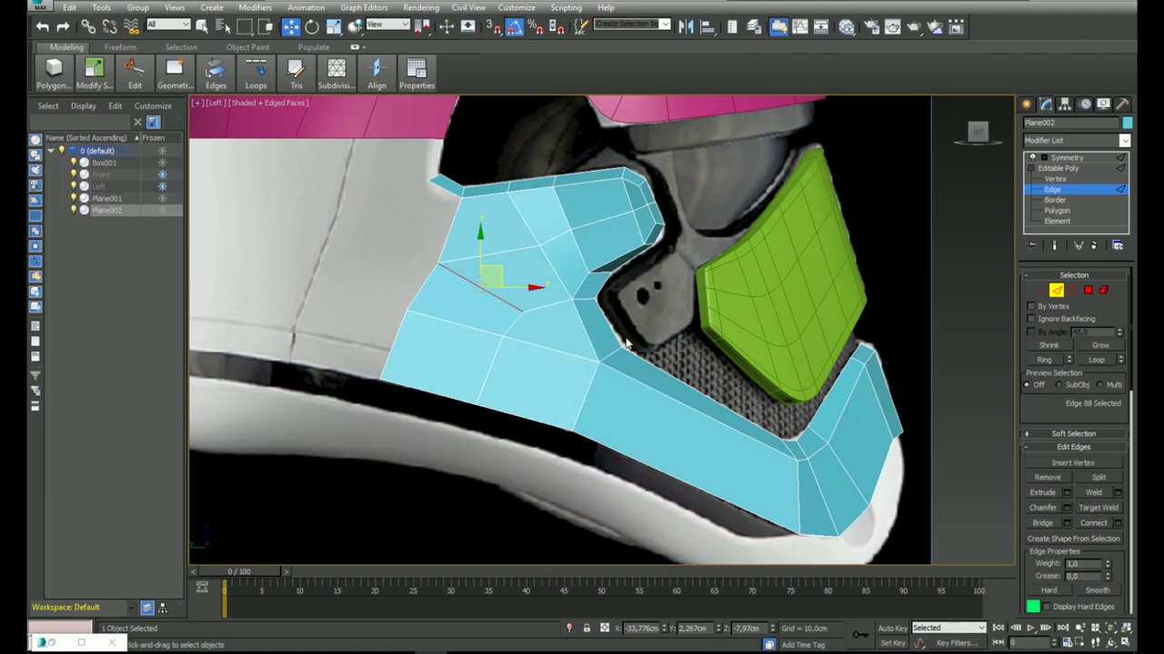
Connect the cross edges of the lower strip from the chin to beneath the cheek using 1 segment, leaving out the two rearmost edges.
{"action": "left_click", "coordinate": [1040, 290]}
{"action": "left_click", "coordinate": [523, 312]}
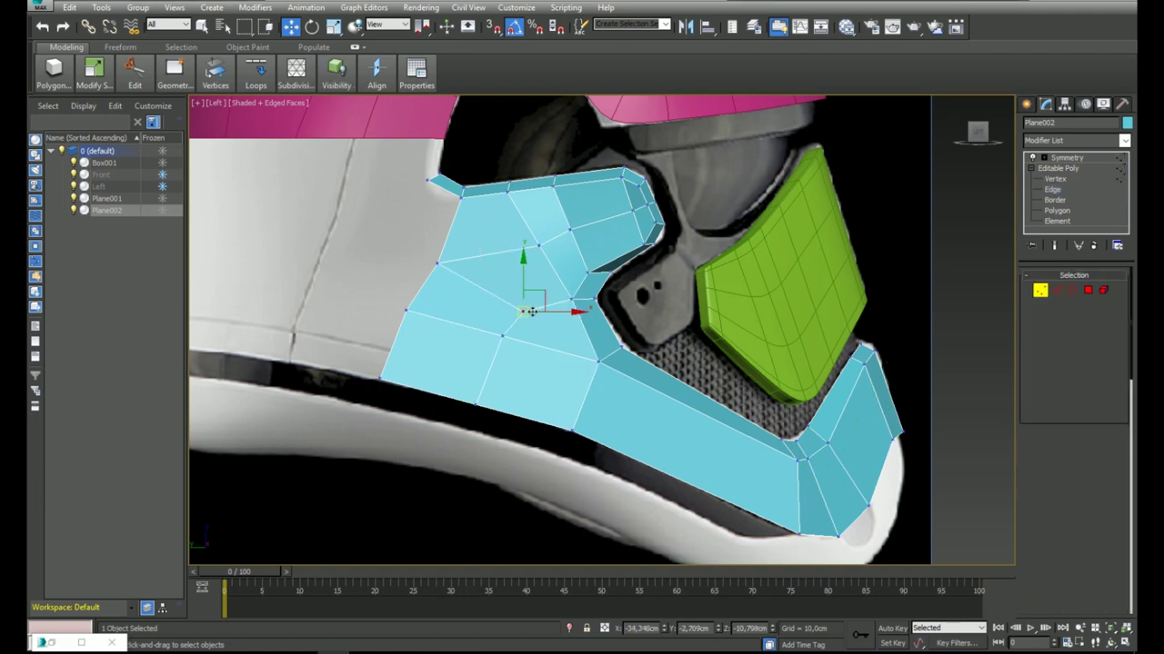
{"action": "left_click", "coordinate": [598, 362], "text": "ctrl"}
{"action": "left_click", "coordinate": [1056, 291]}
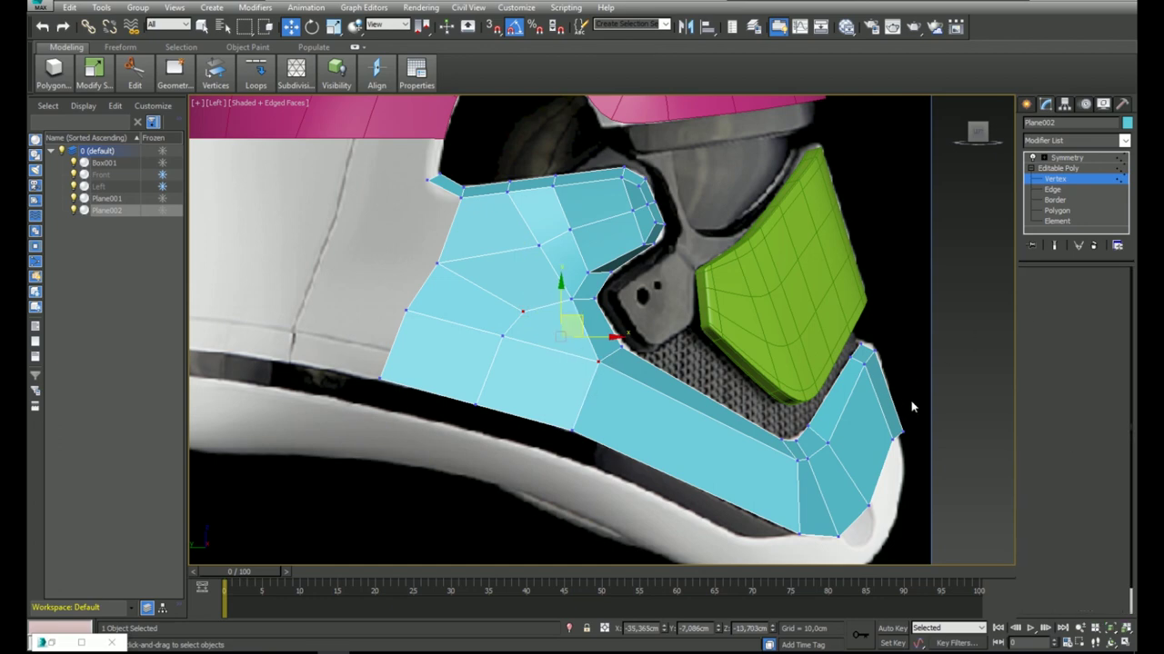
{"action": "left_click", "coordinate": [888, 393]}
{"action": "left_click", "coordinate": [876, 398], "text": "shift"}
{"action": "key", "text": "alt+x"}
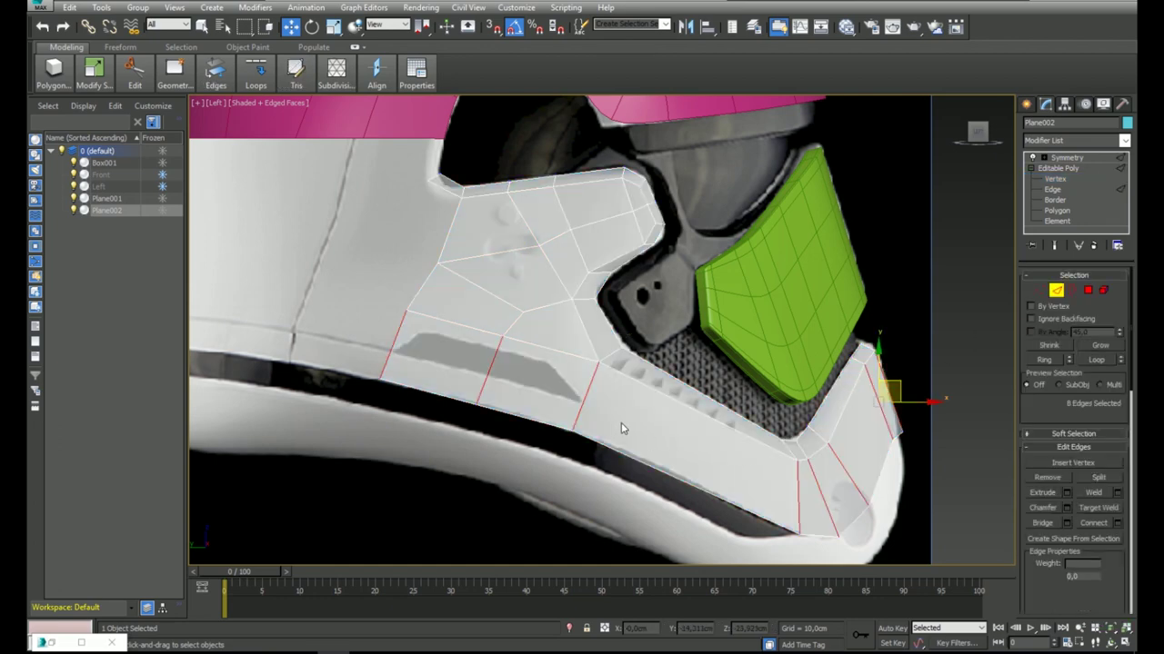
{"action": "right_click", "coordinate": [606, 419]}
{"action": "right_click", "coordinate": [513, 360]}
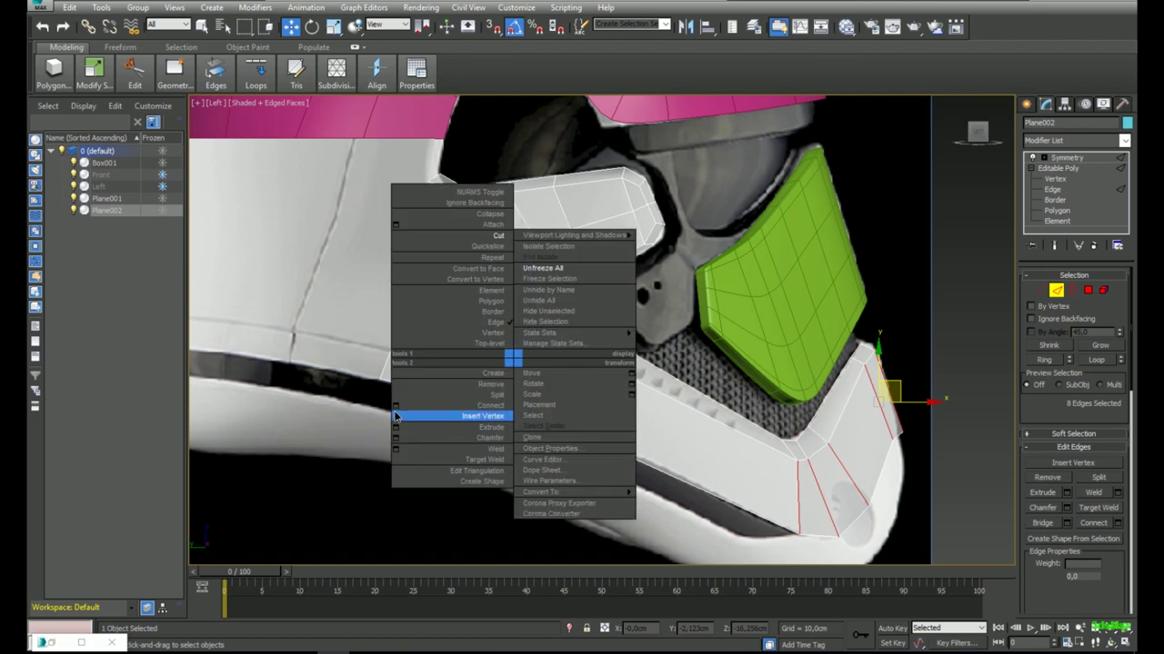
{"action": "left_click", "coordinate": [395, 405]}
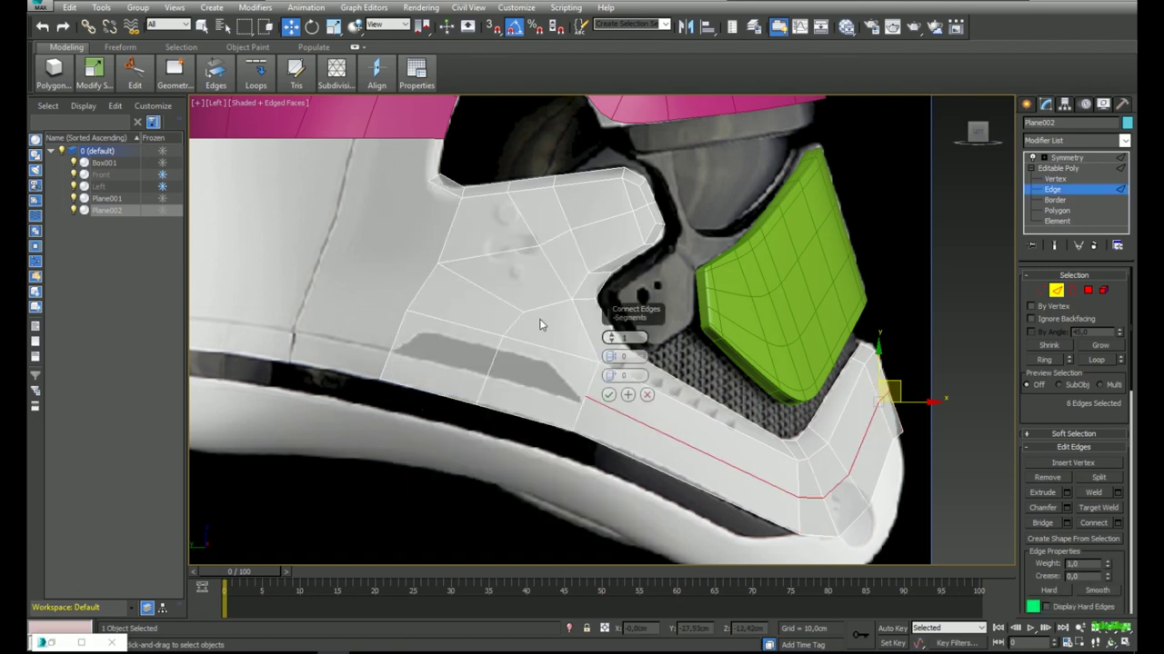
{"action": "left_click", "coordinate": [608, 395]}
Connect the rear end vertex of the new lengthwise edge line with the strip vertex at the rear cross edge below the cheek.
{"action": "key", "text": "1"}
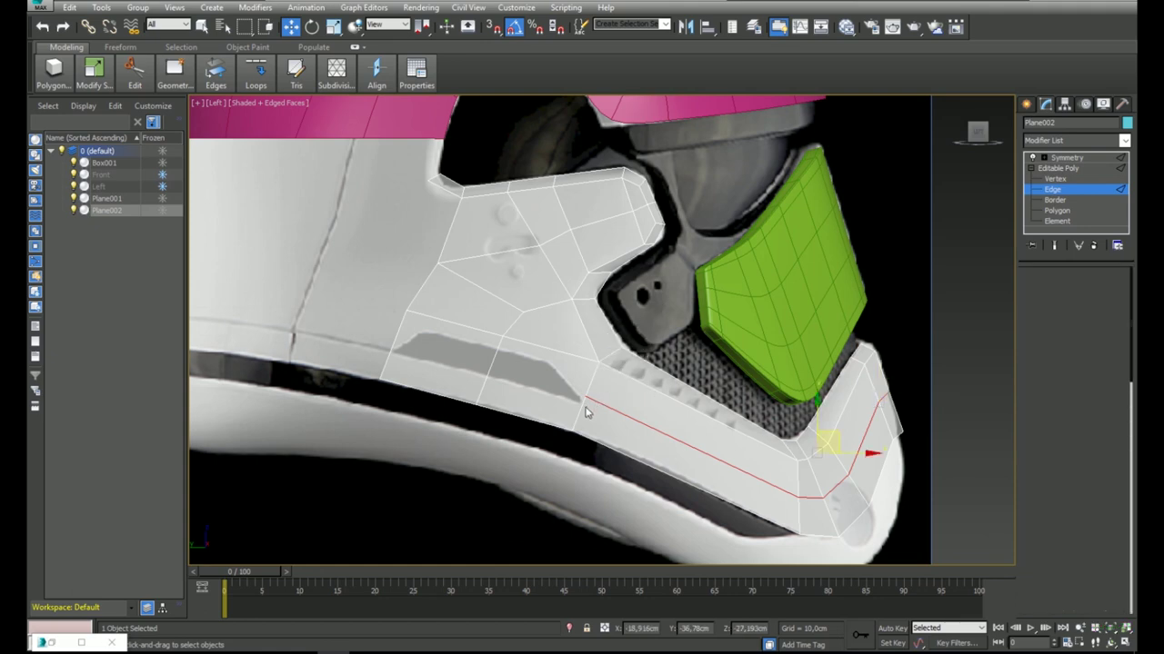
{"action": "left_click", "coordinate": [503, 337], "text": "ctrl"}
{"action": "right_click", "coordinate": [575, 355]}
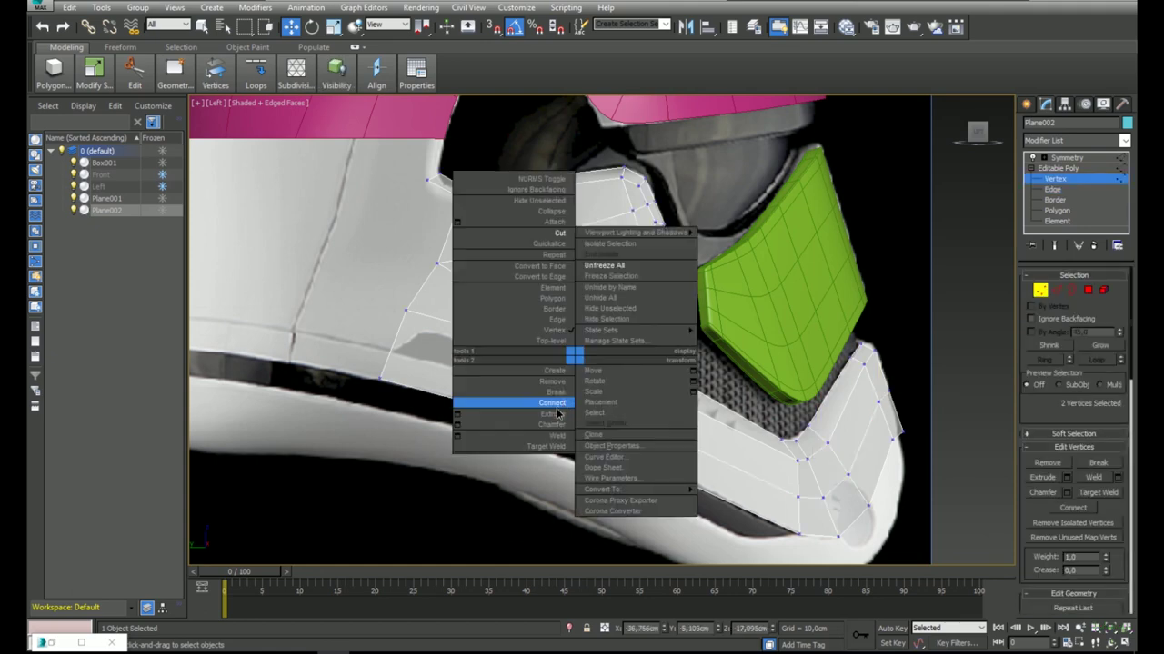
{"action": "left_click", "coordinate": [558, 405]}
Remove the old edge between the cheek and the lower strip just above the new diagonal edge.
{"action": "left_click", "coordinate": [1057, 290]}
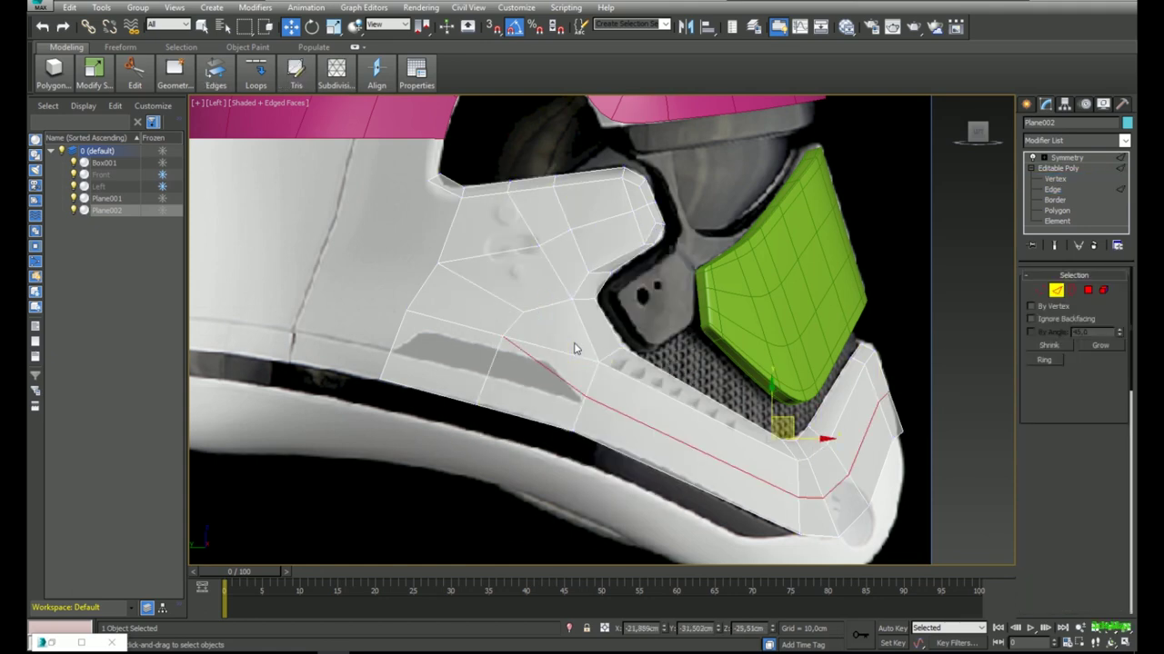
{"action": "left_click", "coordinate": [575, 354]}
{"action": "key", "text": "BackSpace"}
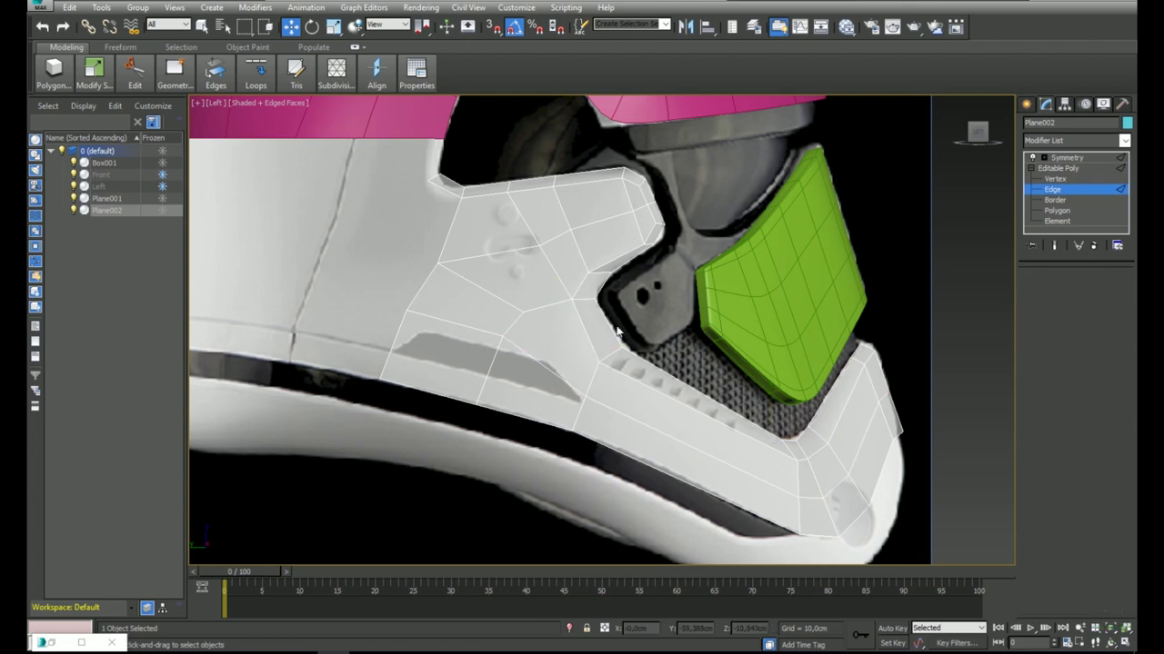
Connect the mid-cheek vertex with the strip vertex just below the mouth notch, and lower the neighbouring cheek vertex slightly.
{"action": "key", "text": "1"}
{"action": "right_click", "coordinate": [563, 312]}
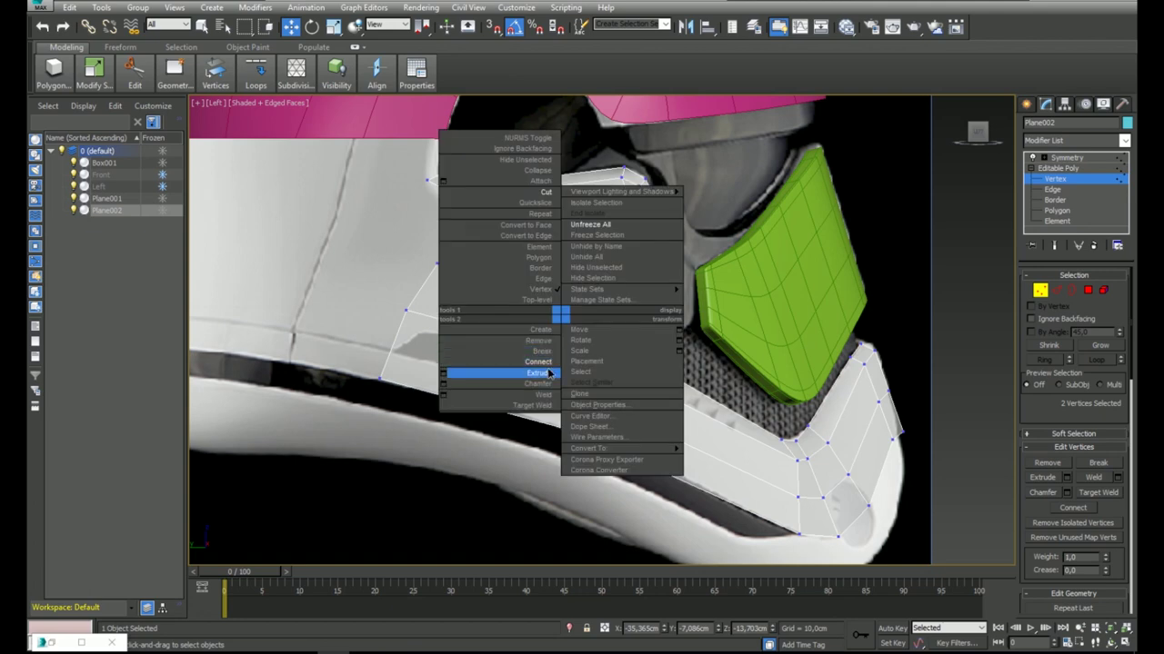
{"action": "left_click", "coordinate": [550, 373]}
{"action": "left_click", "coordinate": [503, 337]}
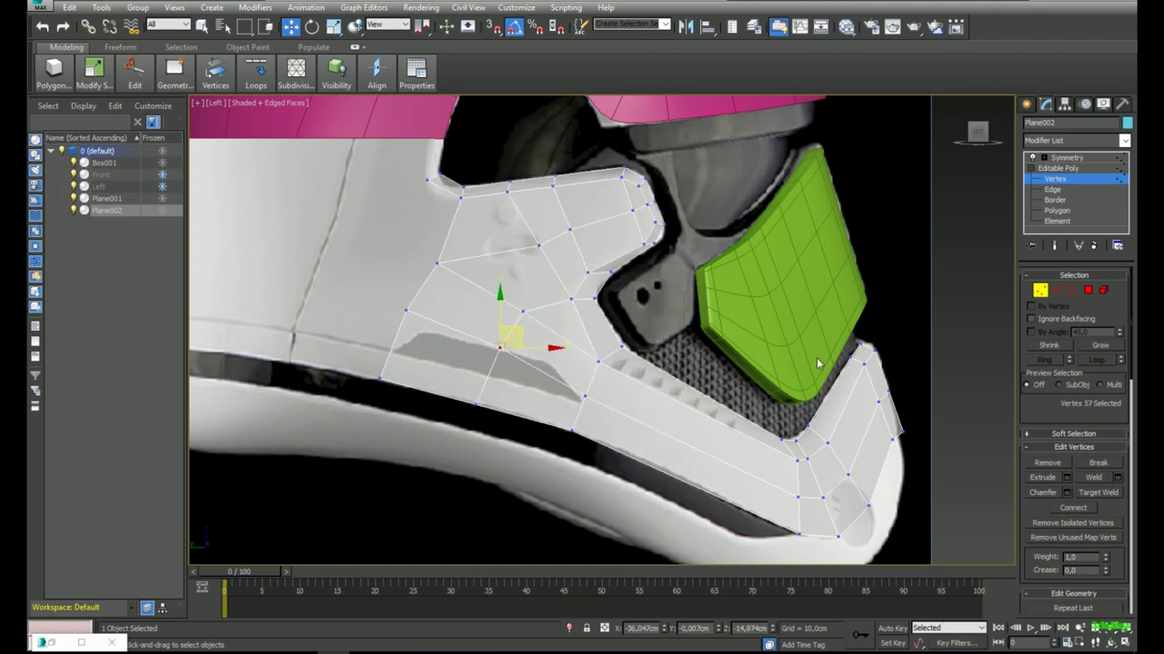
Connect the short cross edges of the inner rim from the chin to the mouth notch using 1 segment, leaving out the cheek edges.
{"action": "left_click", "coordinate": [1056, 291]}
{"action": "left_click", "coordinate": [866, 346]}
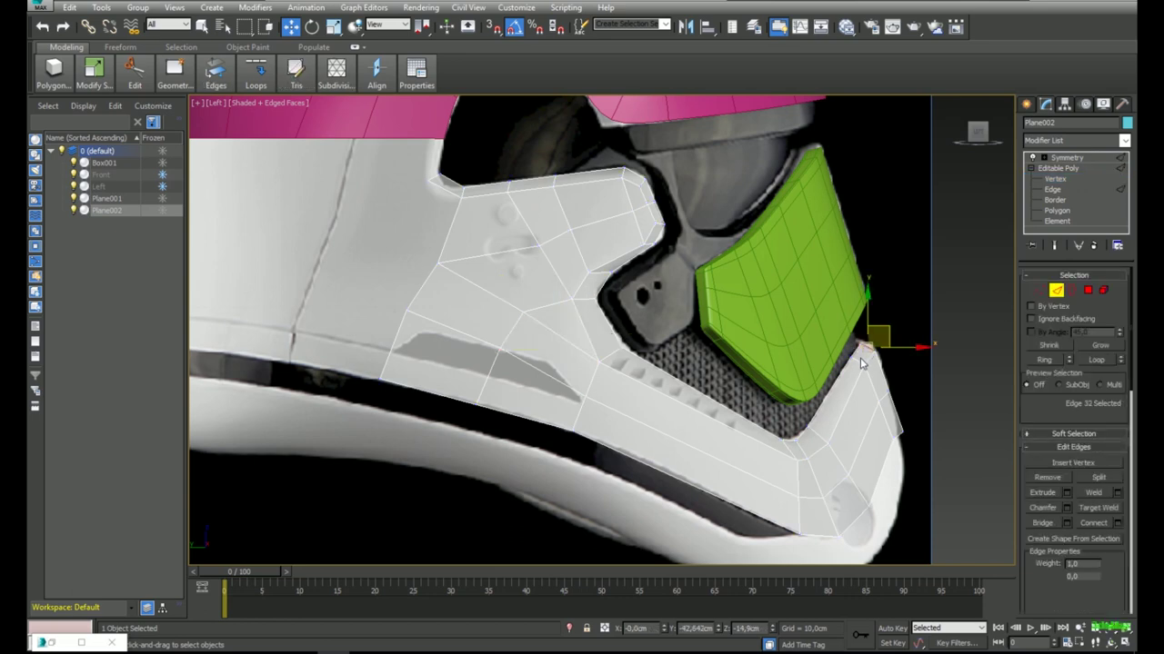
{"action": "left_click", "coordinate": [858, 361], "text": "shift"}
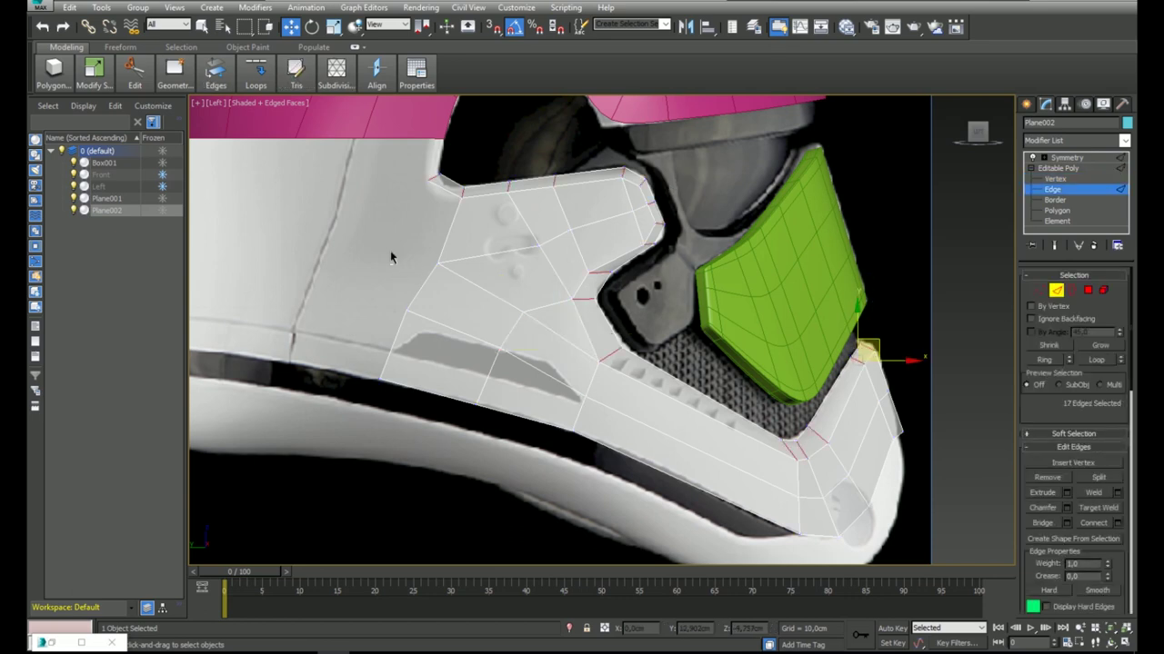
{"action": "left_click_drag", "start_coordinate": [396, 147], "coordinate": [583, 310], "text": "alt"}
{"action": "right_click", "coordinate": [631, 332]}
{"action": "left_click", "coordinate": [519, 388]}
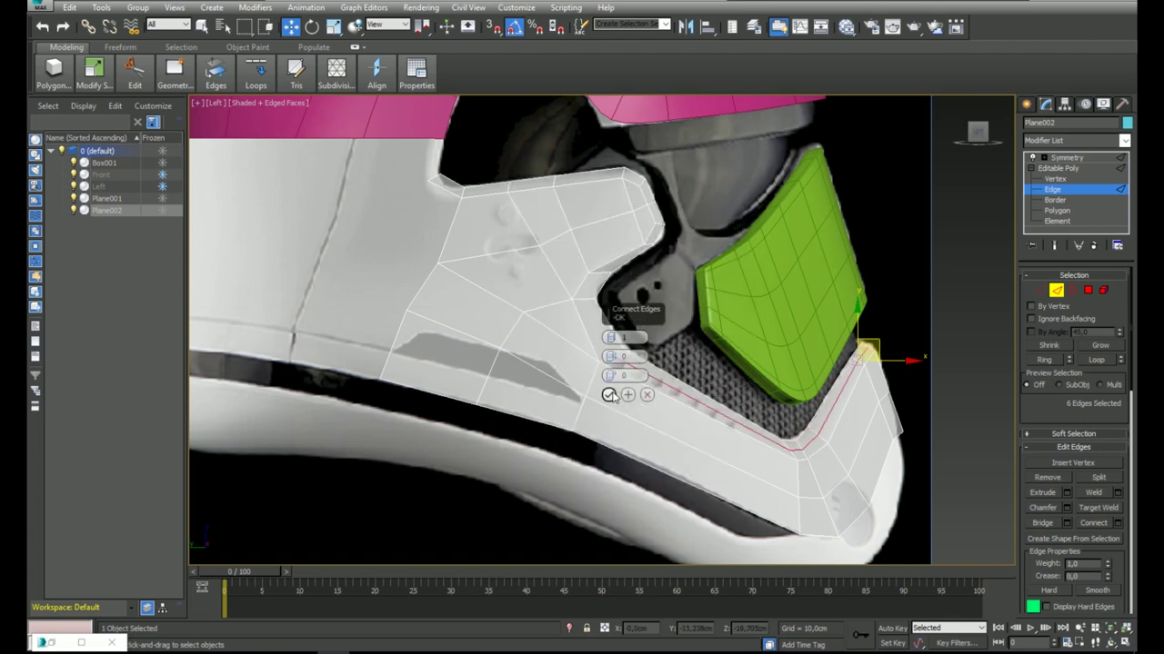
{"action": "left_click_drag", "start_coordinate": [609, 376], "coordinate": [619, 456]}
{"action": "left_click", "coordinate": [608, 394]}
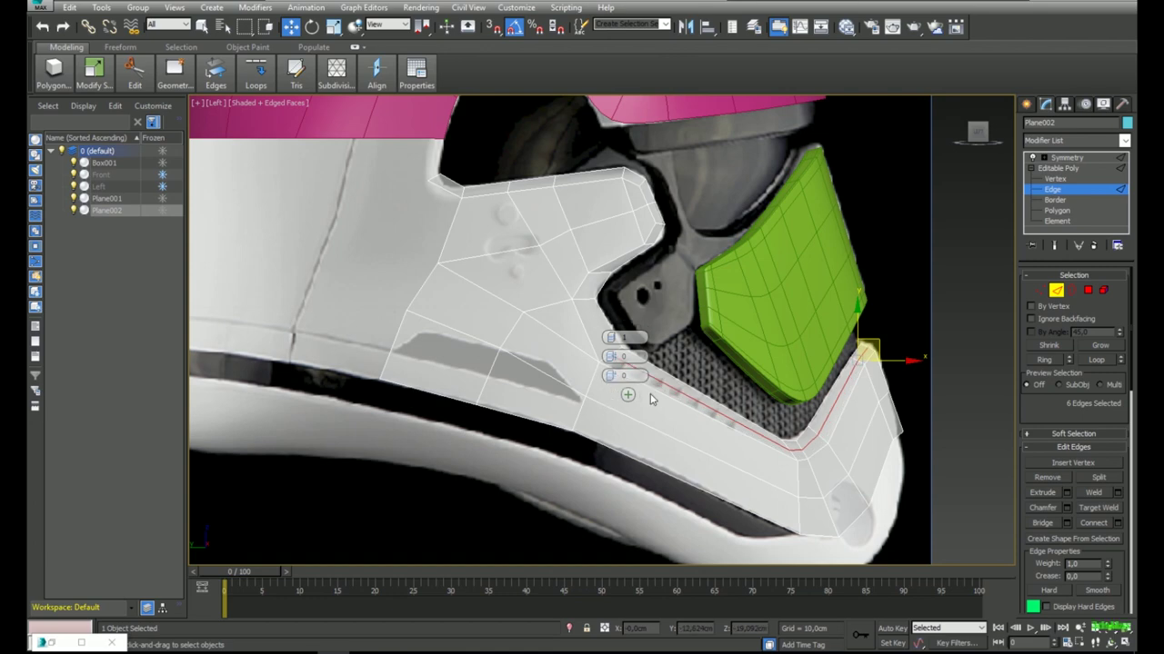
Connect the rear end vertex of the new rim line with the vertex behind the notch corner, and remove the old edge beside it.
{"action": "left_click", "coordinate": [1039, 291]}
{"action": "left_click", "coordinate": [610, 357]}
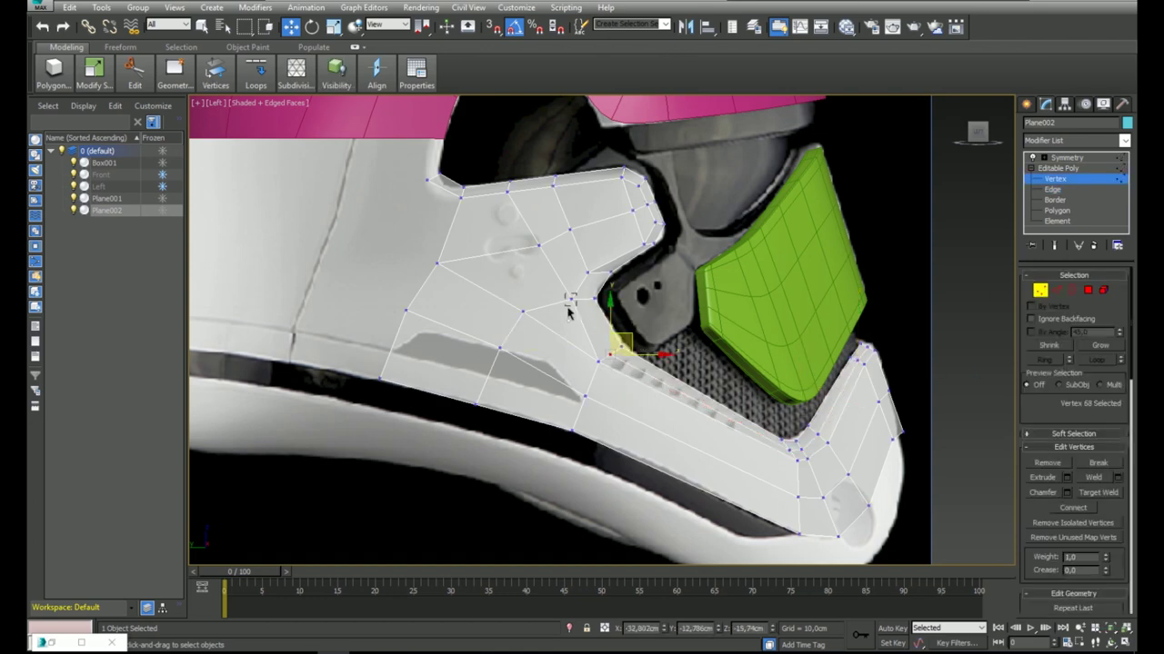
{"action": "left_click", "coordinate": [571, 302], "text": "ctrl"}
{"action": "right_click", "coordinate": [606, 316]}
{"action": "left_click", "coordinate": [596, 366]}
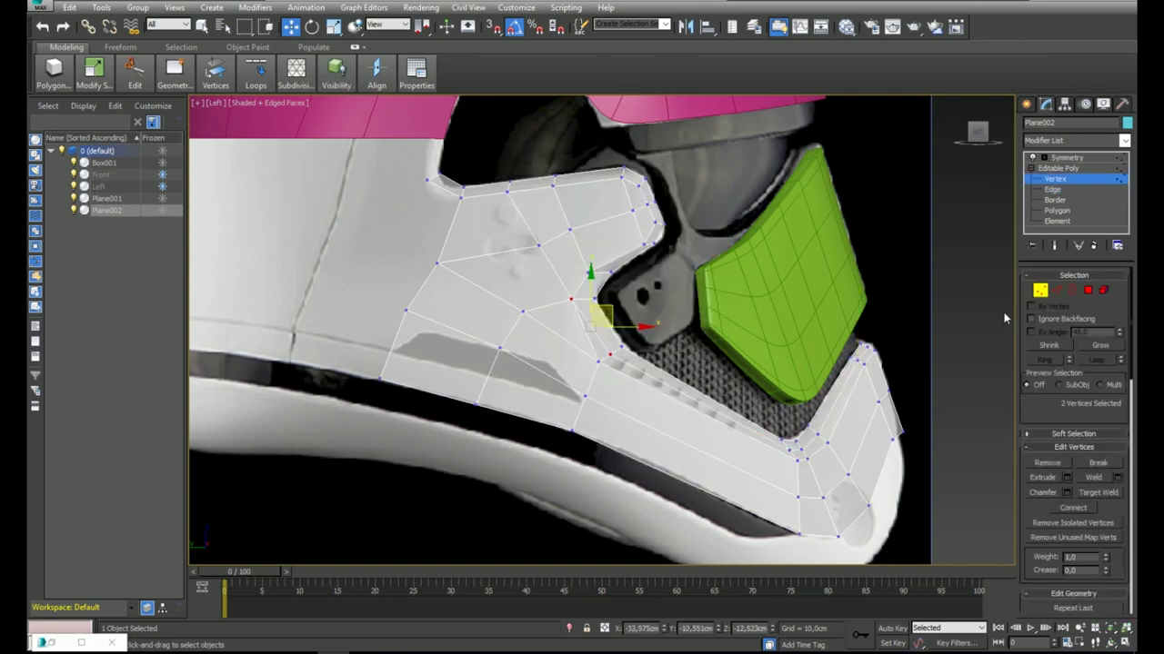
{"action": "left_click", "coordinate": [1055, 291]}
{"action": "left_click", "coordinate": [584, 328]}
{"action": "key", "text": "BackSpace"}
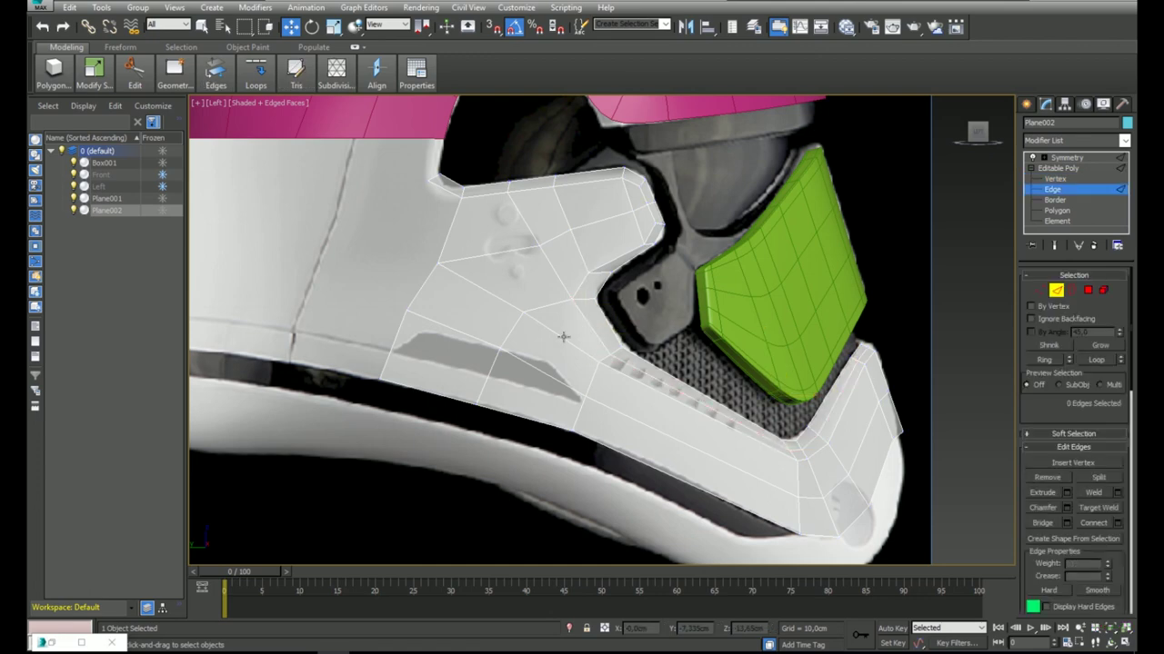
Turn off the see-through display of the cheek and lower face mesh and view it from the front.
{"action": "key", "text": "alt+x"}
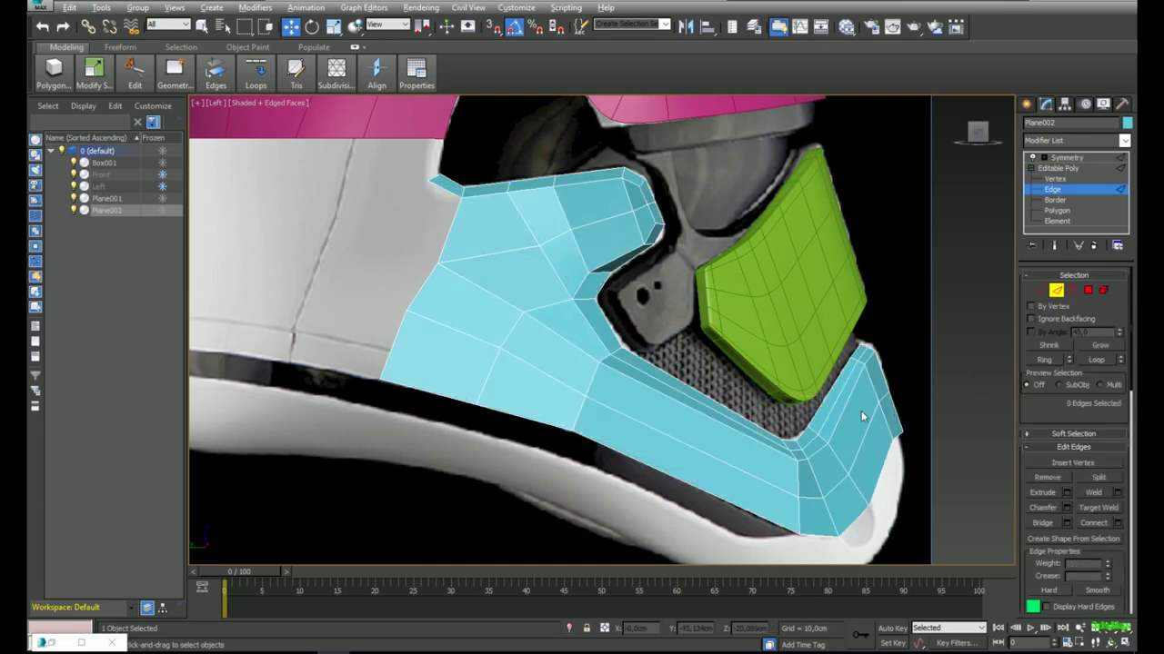
{"action": "scroll", "coordinate": [540, 300], "scroll_direction": "down", "scroll_amount": 2}
{"action": "middle_click_drag", "start_coordinate": [541, 300], "coordinate": [510, 273], "text": "alt"}
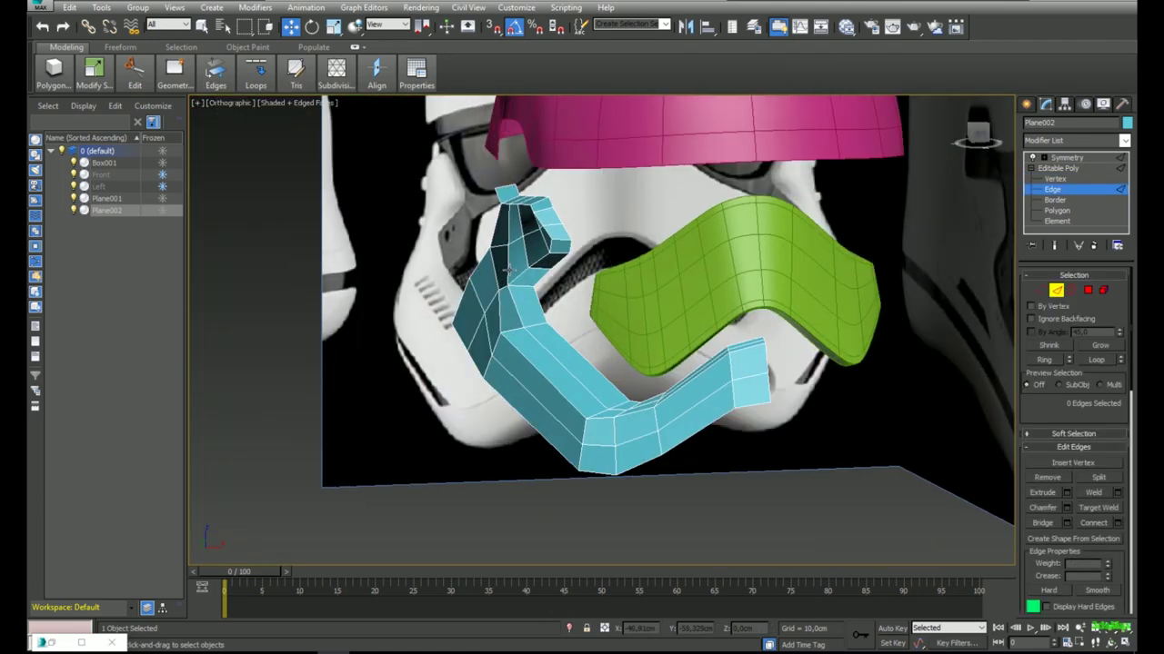
{"action": "key", "text": "f"}
Show the end result and add a TurboSmooth modifier above the Editable Poly with 2 iterations and isoline display.
{"action": "left_click", "coordinate": [1055, 247]}
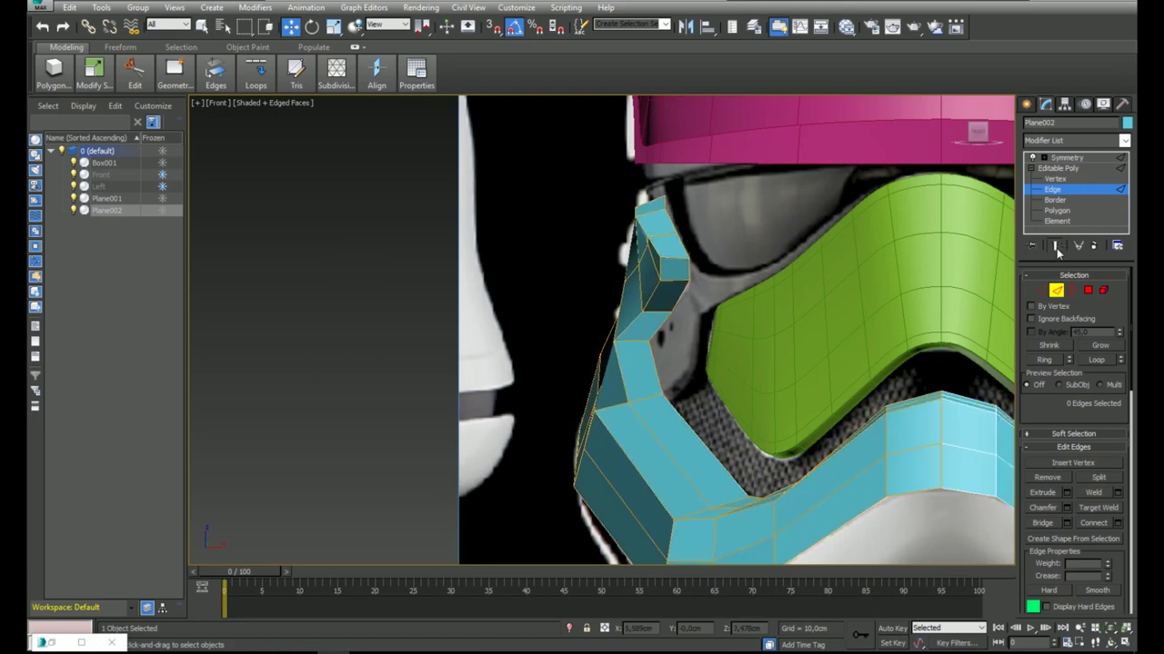
{"action": "left_click", "coordinate": [1081, 145]}
{"action": "type", "text": "tu"}
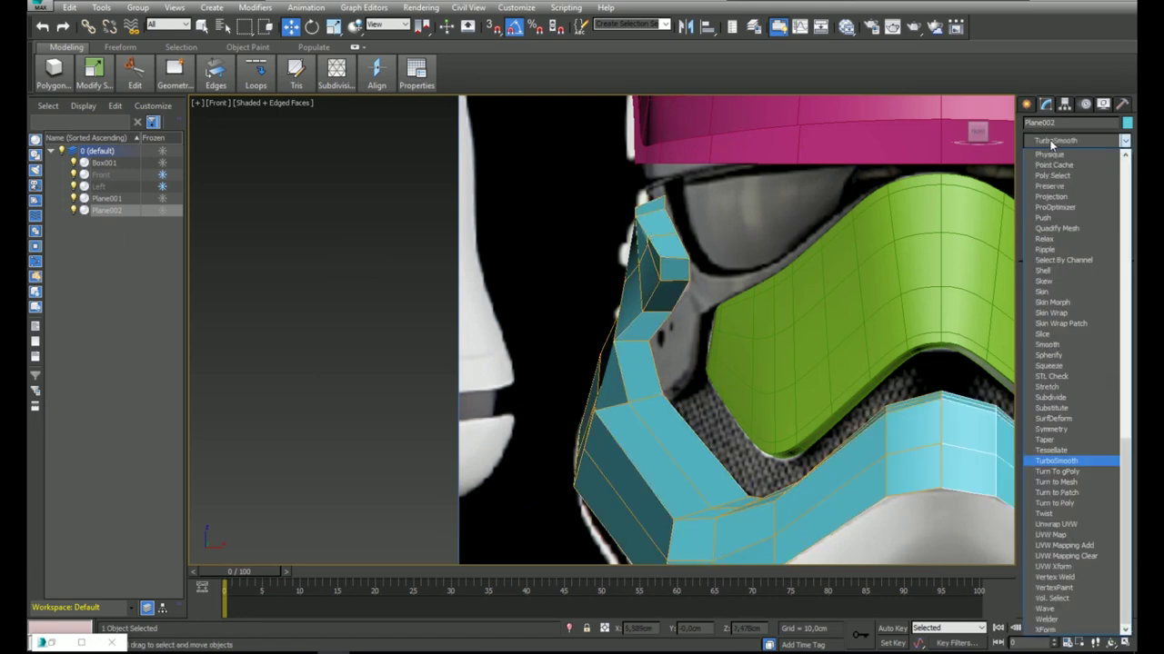
{"action": "key", "text": "Return"}
{"action": "left_click", "coordinate": [1117, 295]}
{"action": "left_click", "coordinate": [1034, 331]}
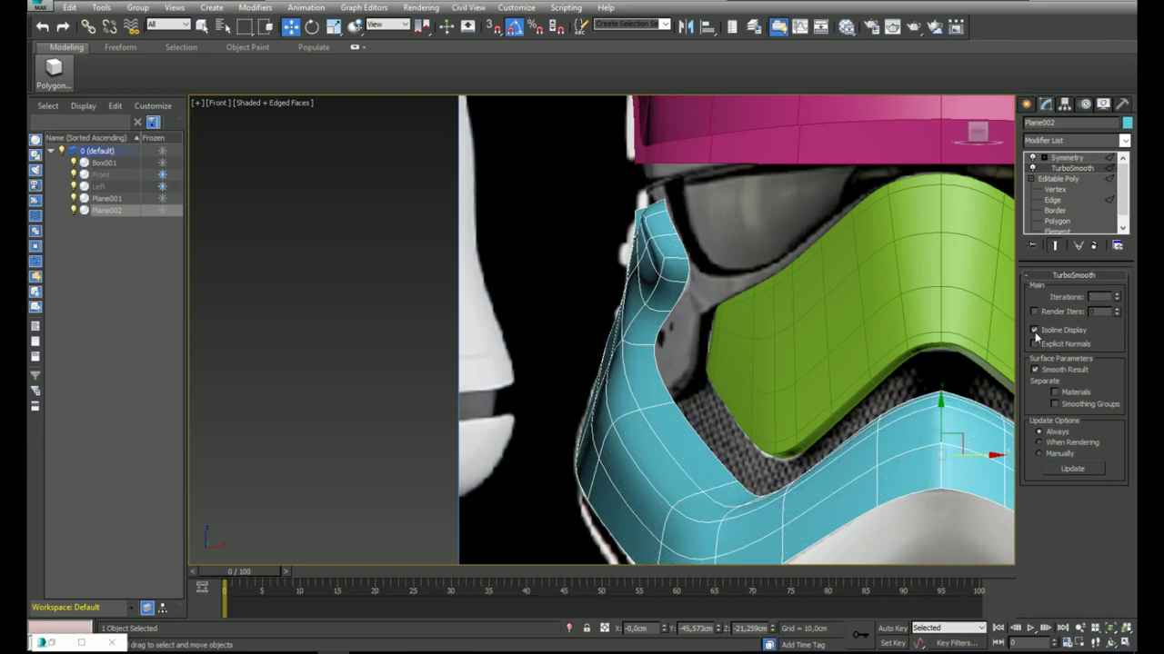
Examine the smoothed surface of the cheek with its mesh edges hidden, from the side and obliquely from the front.
{"action": "key", "text": "F4"}
{"action": "middle_click_drag", "start_coordinate": [764, 351], "coordinate": [799, 331]}
{"action": "key", "text": "u"}
{"action": "key", "text": "l"}
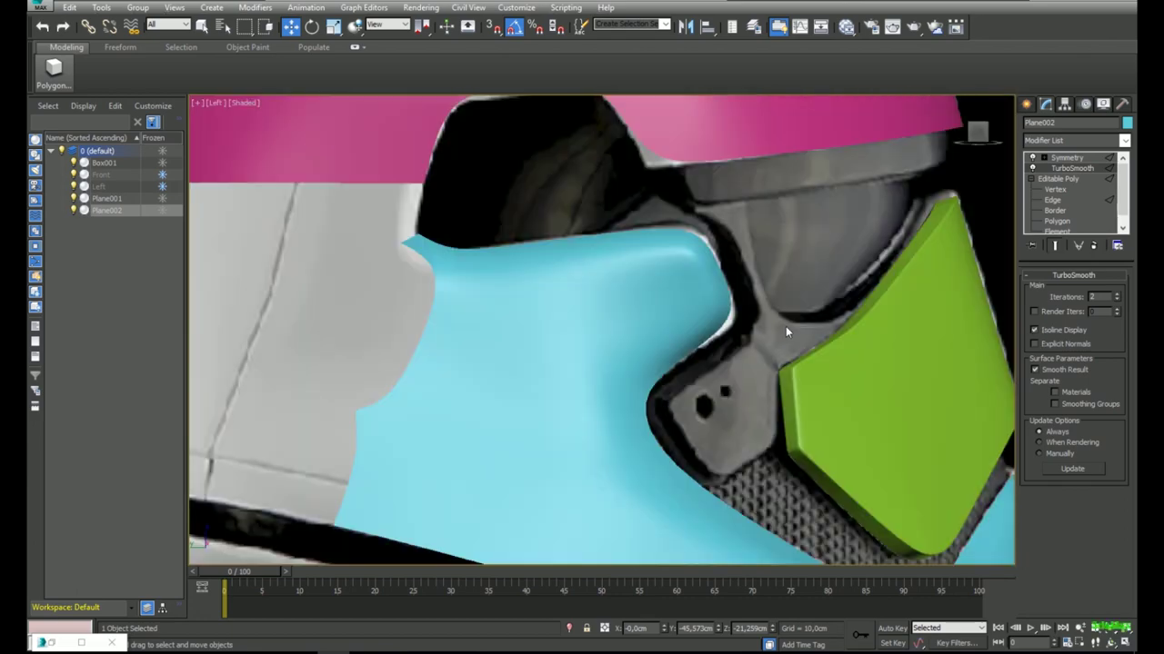
{"action": "scroll", "coordinate": [787, 329], "scroll_direction": "down", "scroll_amount": 4}
{"action": "middle_click_drag", "start_coordinate": [712, 291], "coordinate": [667, 268], "text": "alt"}
{"action": "scroll", "coordinate": [642, 318], "scroll_direction": "up", "scroll_amount": 3}
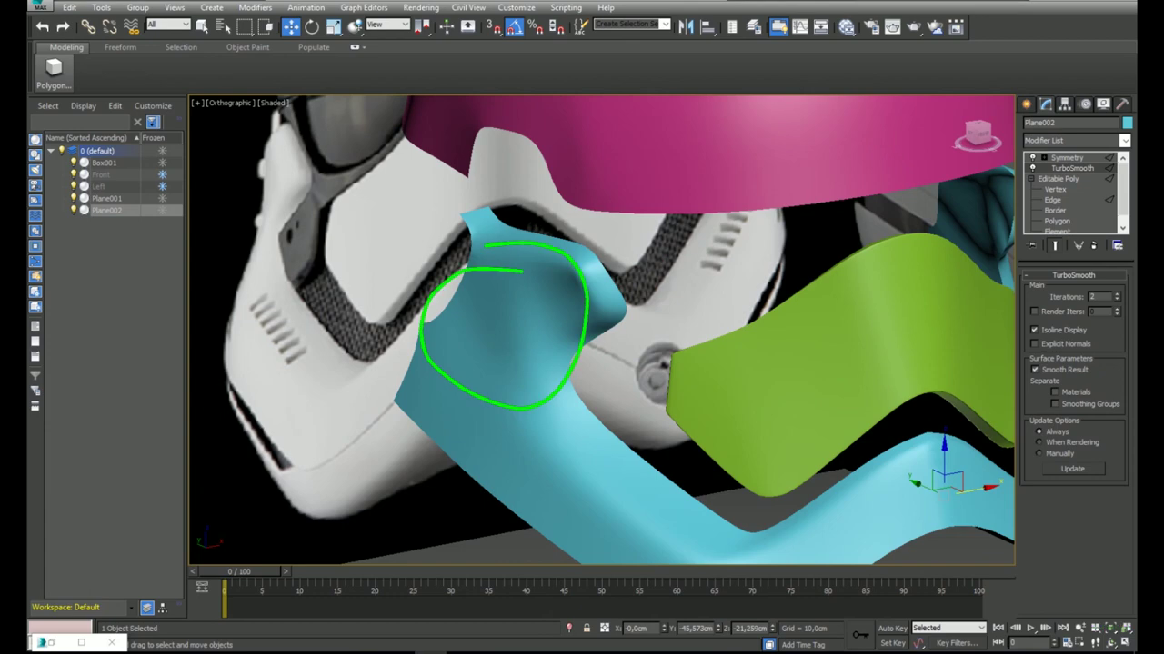
Return to the Editable Poly mesh with edges shown and move the inner vertex in the cheek's hollow outward along X.
{"action": "left_click", "coordinate": [1027, 179]}
{"action": "key", "text": "2"}
{"action": "middle_click_drag", "start_coordinate": [597, 296], "coordinate": [615, 296]}
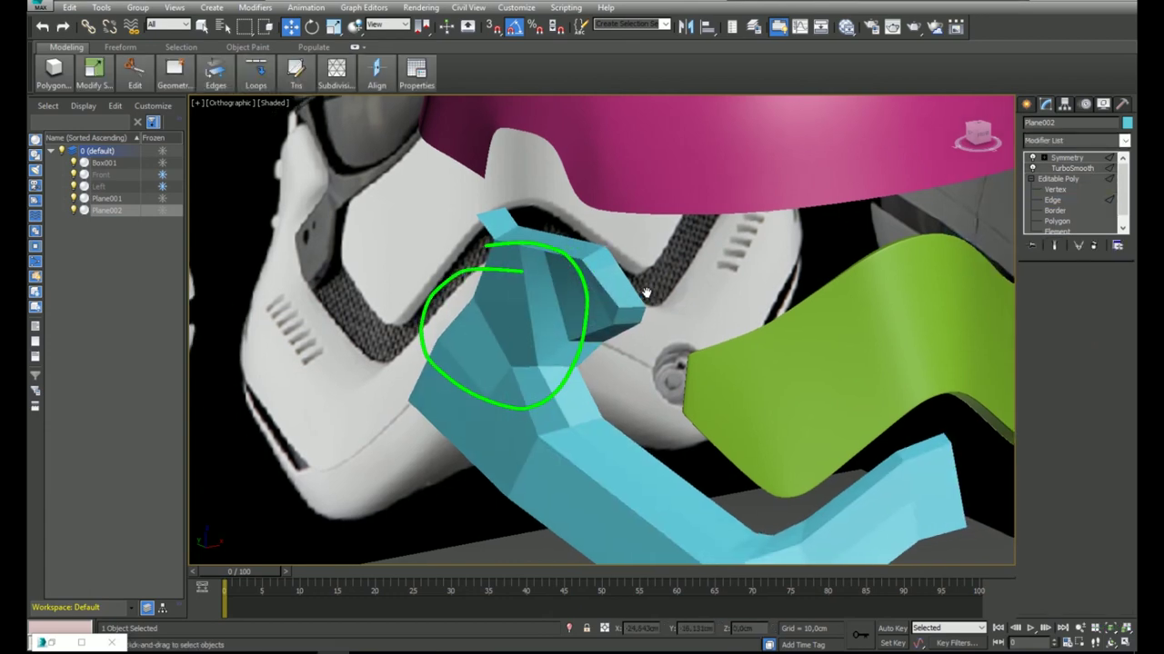
{"action": "key", "text": "F4"}
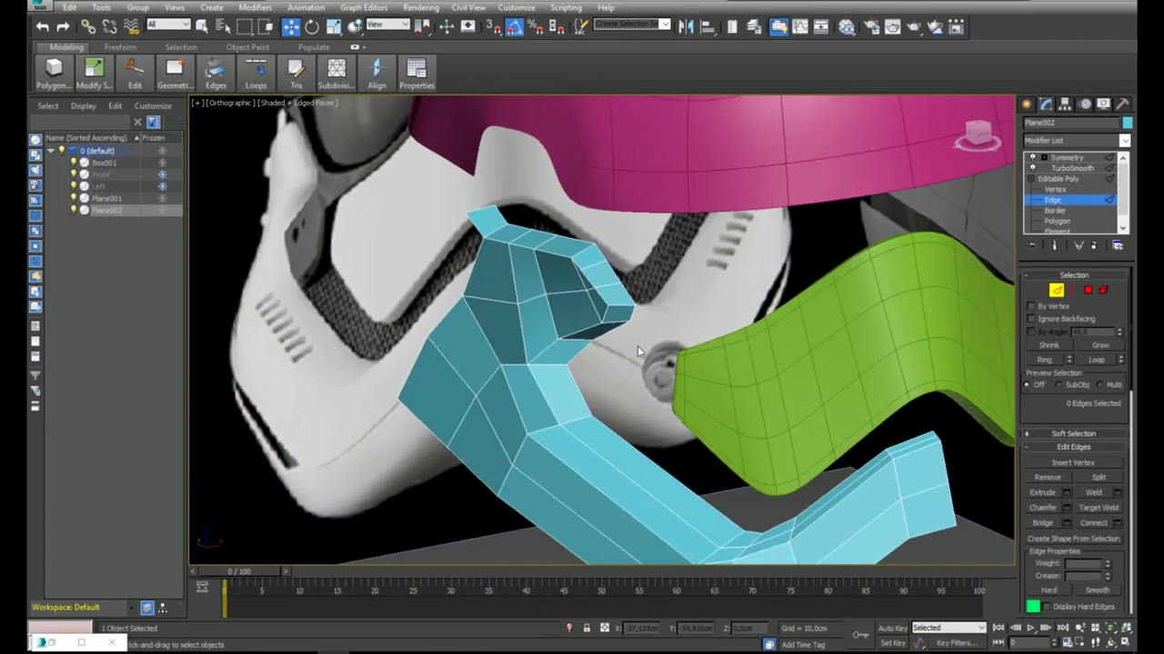
{"action": "left_click", "coordinate": [1040, 291]}
{"action": "left_click", "coordinate": [546, 293]}
{"action": "middle_click_drag", "start_coordinate": [538, 309], "coordinate": [563, 367], "text": "alt"}
{"action": "scroll", "coordinate": [563, 336], "scroll_direction": "up", "scroll_amount": 2}
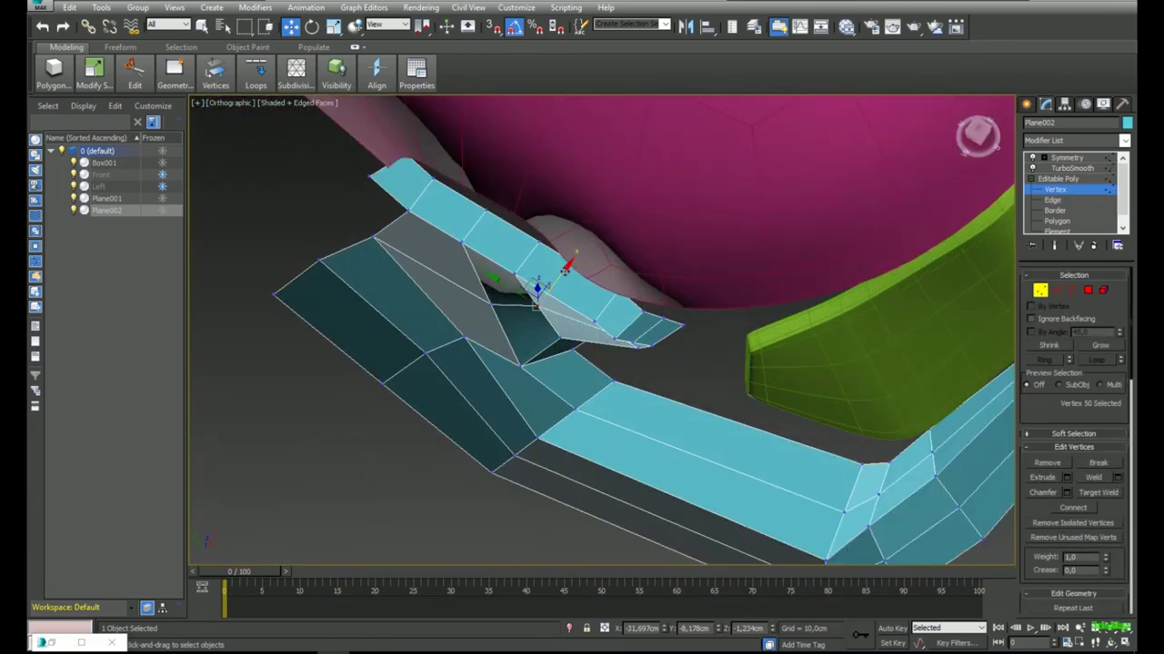
{"action": "left_click_drag", "start_coordinate": [565, 269], "coordinate": [554, 286]}
Move the upper vertex on the cheek's rear edge slightly outward along X, using the front reference.
{"action": "left_click_drag", "start_coordinate": [395, 226], "coordinate": [359, 263]}
{"action": "key", "text": "f"}
{"action": "middle_click_drag", "start_coordinate": [622, 262], "coordinate": [600, 291]}
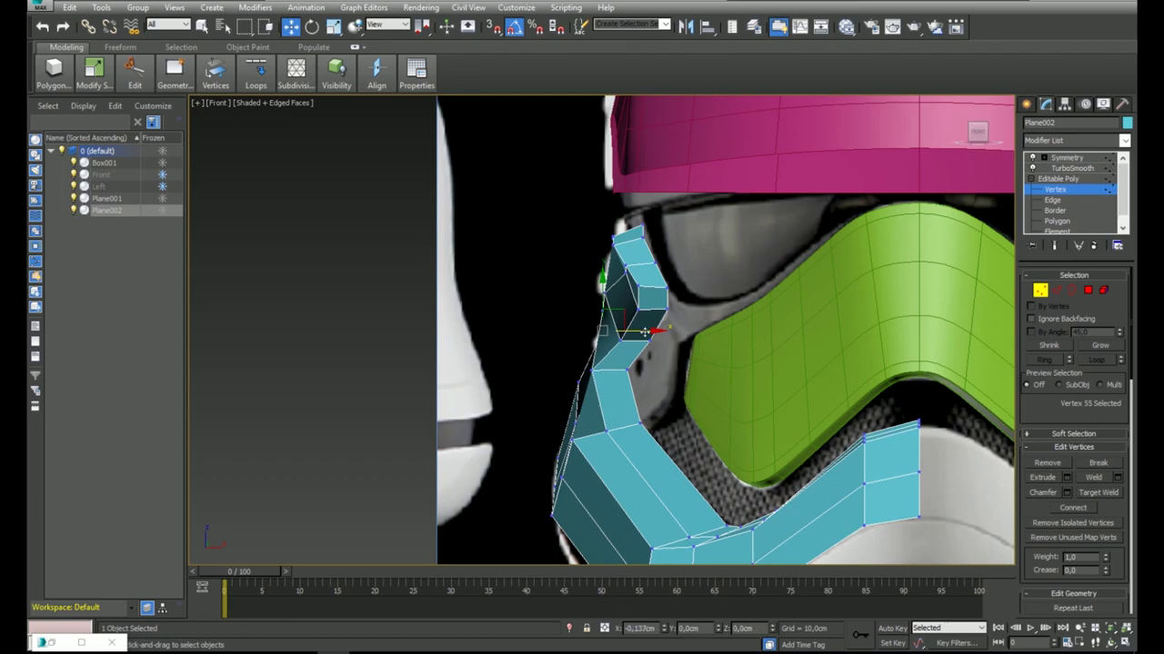
{"action": "left_click_drag", "start_coordinate": [645, 332], "coordinate": [640, 332]}
{"action": "middle_click_drag", "start_coordinate": [556, 317], "coordinate": [706, 319], "text": "alt"}
Move the vertex in the middle of the upper cheek slightly up and rearward in the side view, and slightly outward along X.
{"action": "key", "text": "l"}
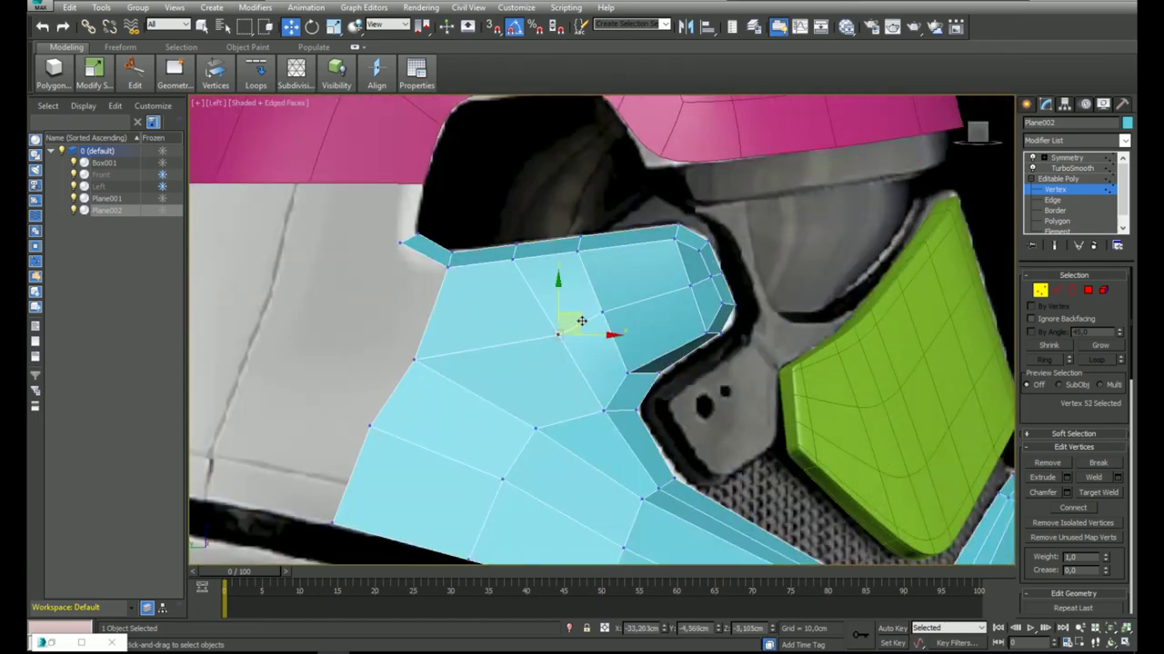
{"action": "left_click_drag", "start_coordinate": [582, 321], "coordinate": [564, 310]}
{"action": "middle_click_drag", "start_coordinate": [668, 329], "coordinate": [527, 329], "text": "alt"}
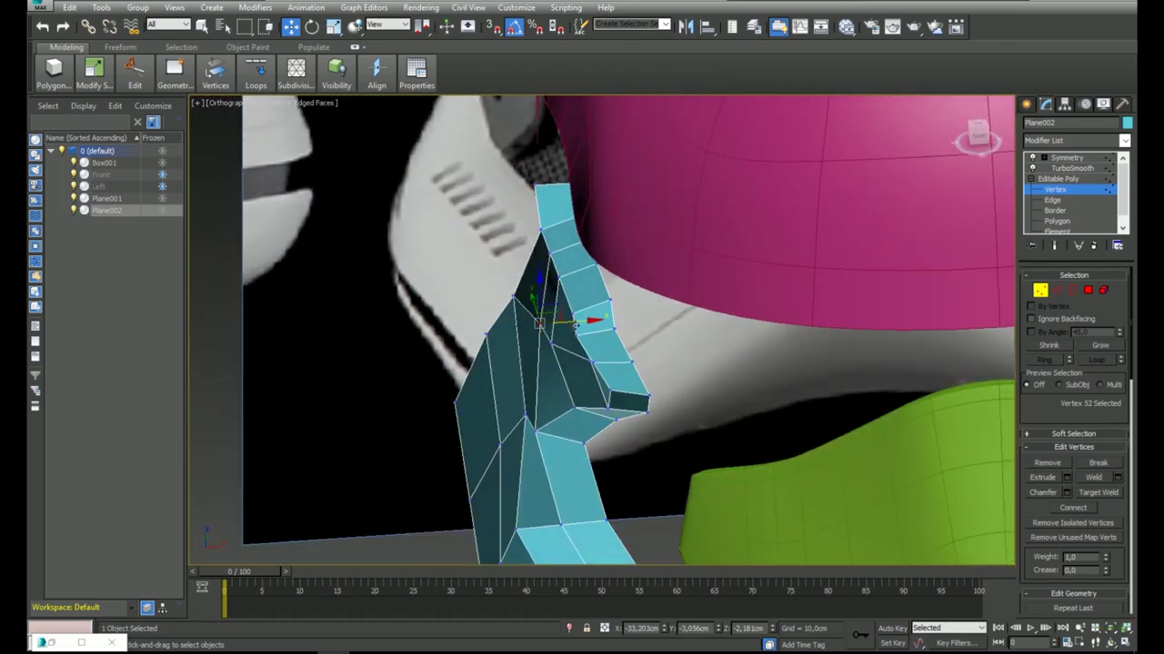
{"action": "left_click_drag", "start_coordinate": [576, 325], "coordinate": [571, 324]}
Select the inner vertex near the front tip of the upper cheek and show the smoothed result to check its curvature.
{"action": "middle_click_drag", "start_coordinate": [572, 324], "coordinate": [695, 270], "text": "alt"}
{"action": "left_click", "coordinate": [647, 309]}
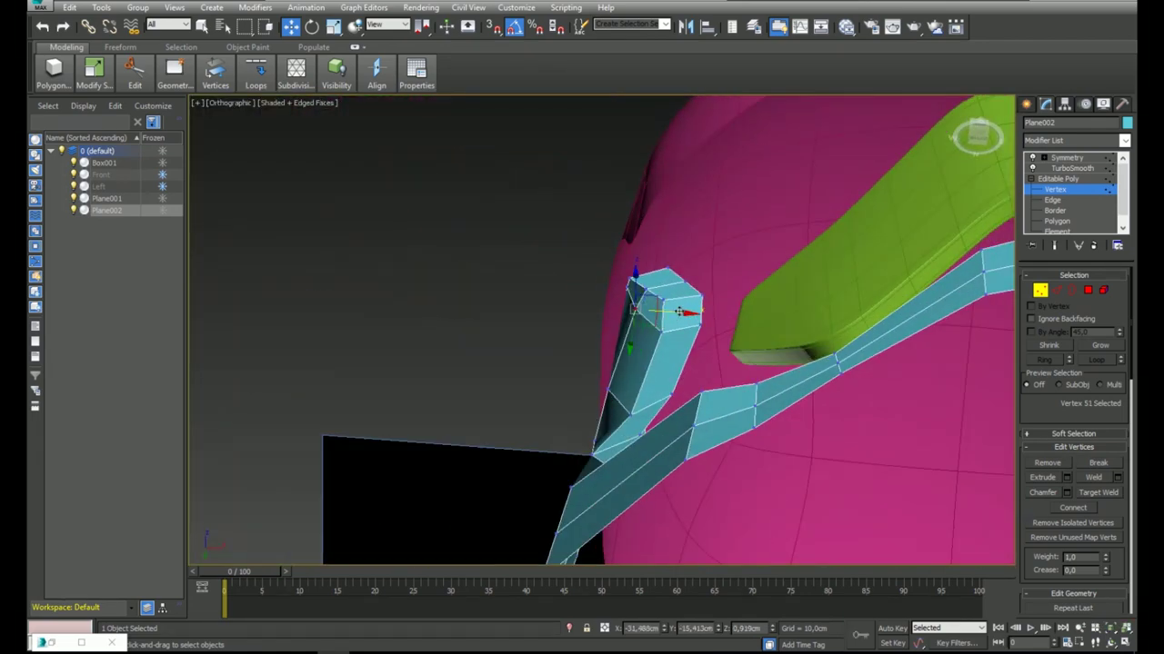
{"action": "left_click", "coordinate": [1054, 246]}
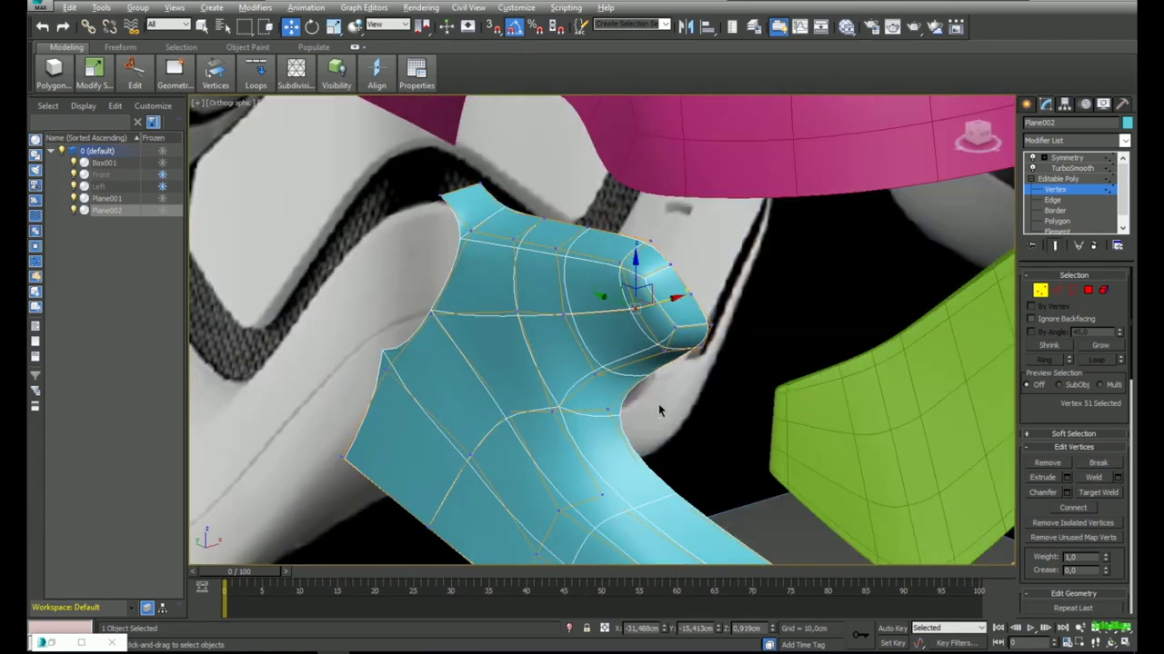
{"action": "scroll", "coordinate": [673, 298], "scroll_direction": "up", "scroll_amount": 2}
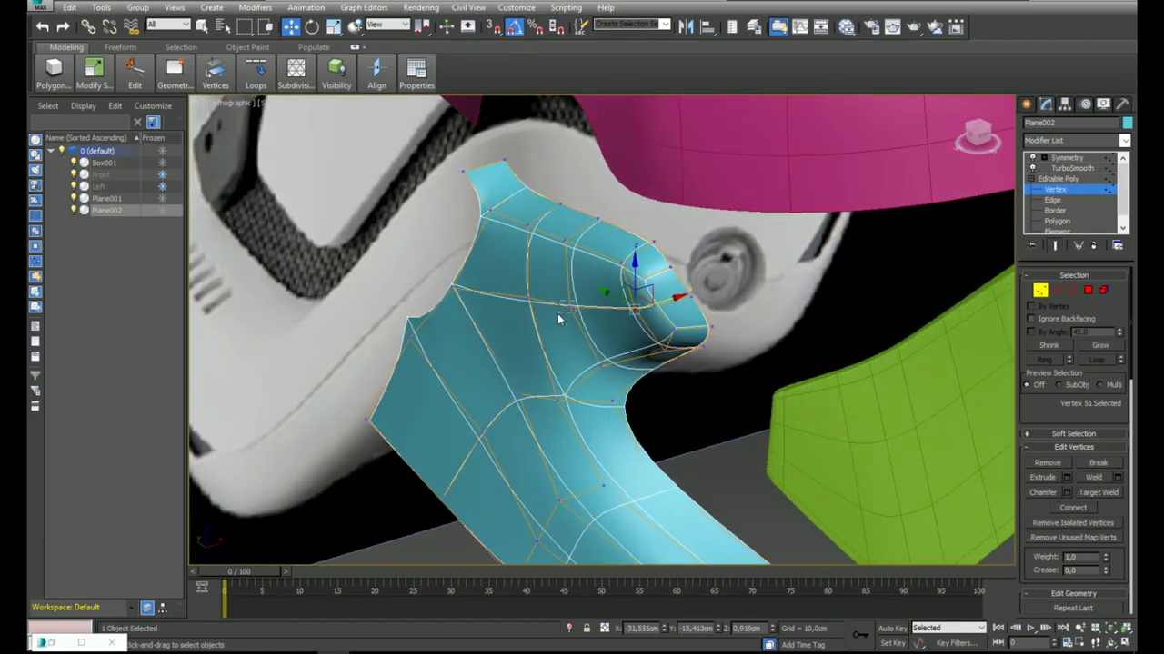
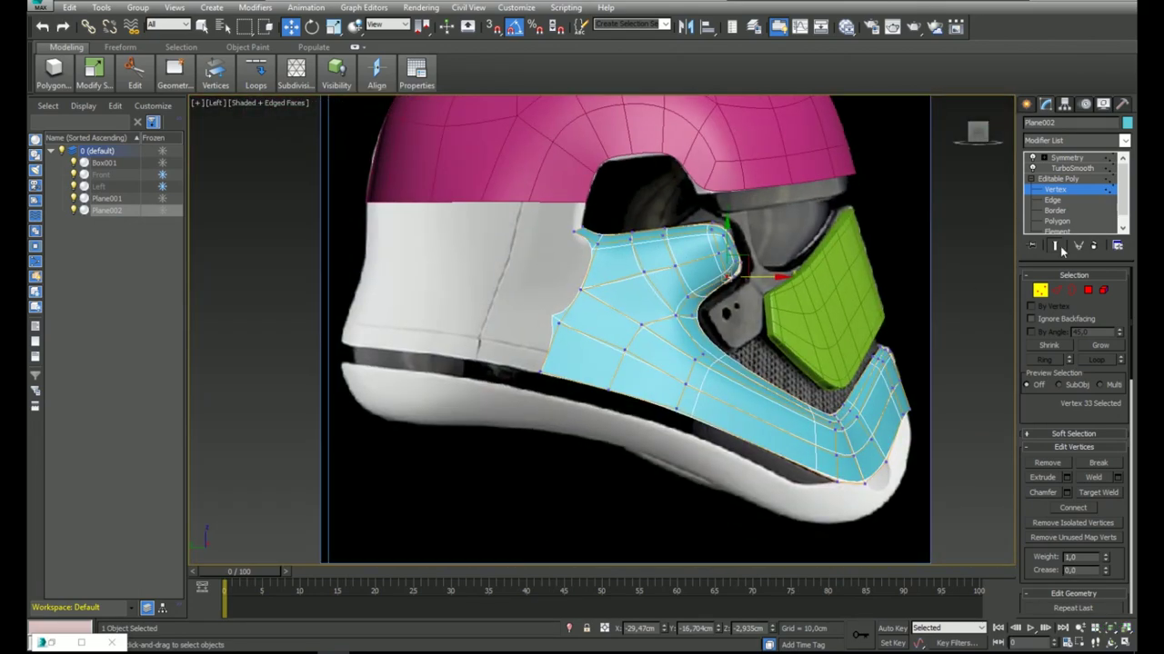
Turn off the end result and unhide all hidden polygons of the face piece.
{"action": "left_click", "coordinate": [1056, 246]}
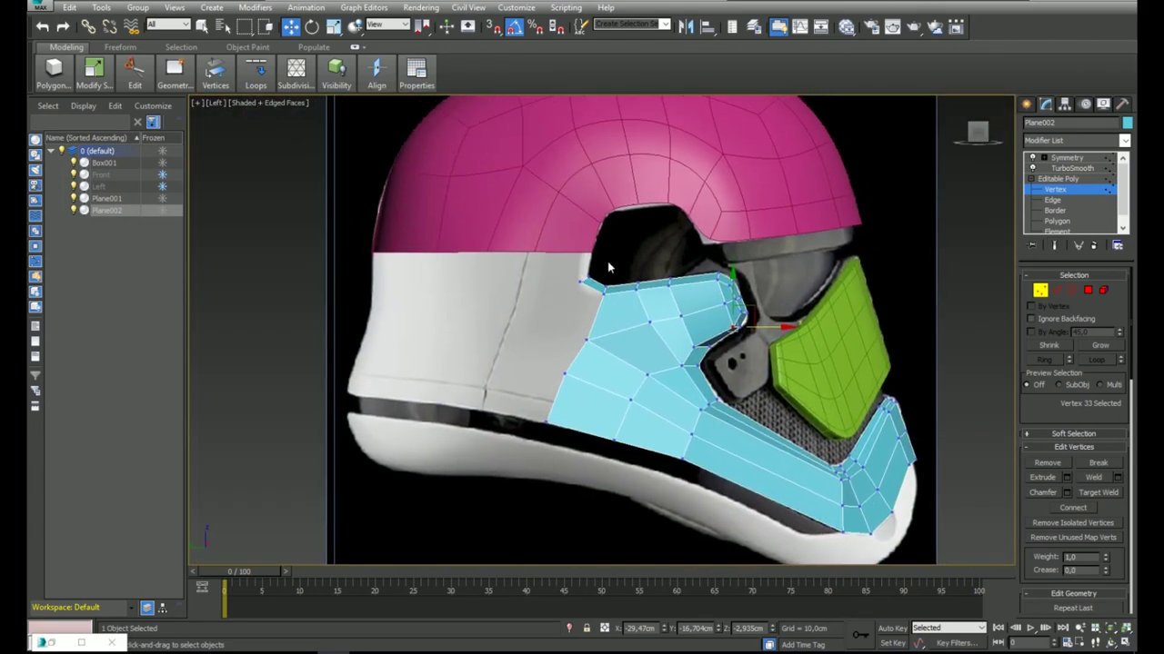
{"action": "left_click", "coordinate": [1074, 290]}
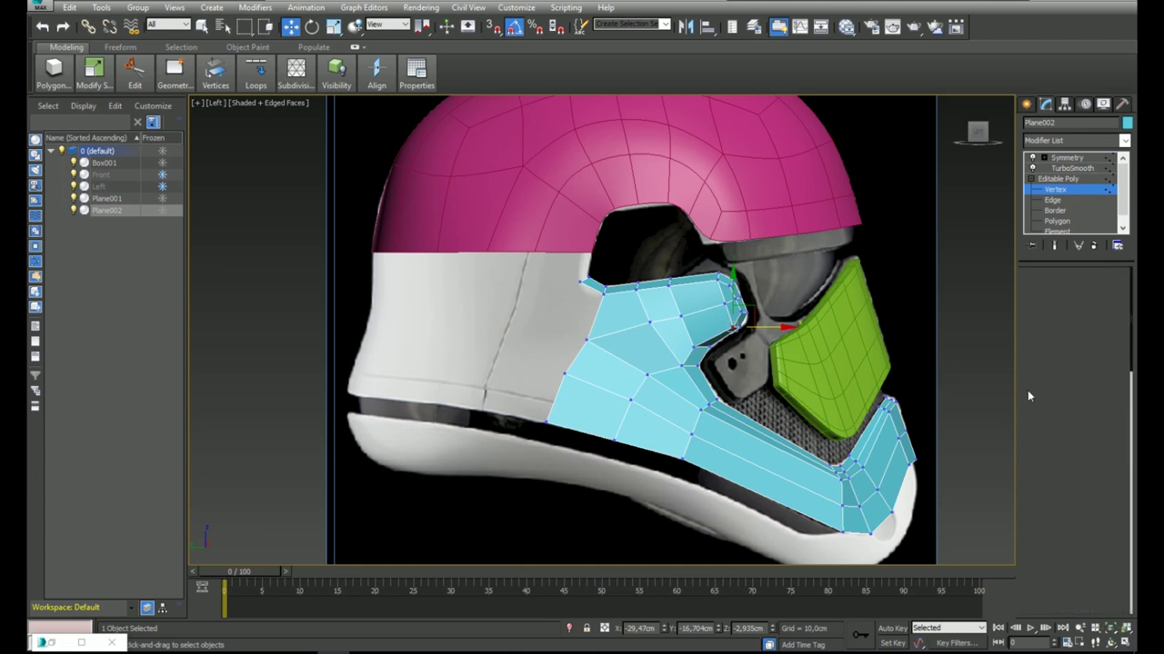
{"action": "key", "text": "4"}
{"action": "left_click", "coordinate": [915, 360]}
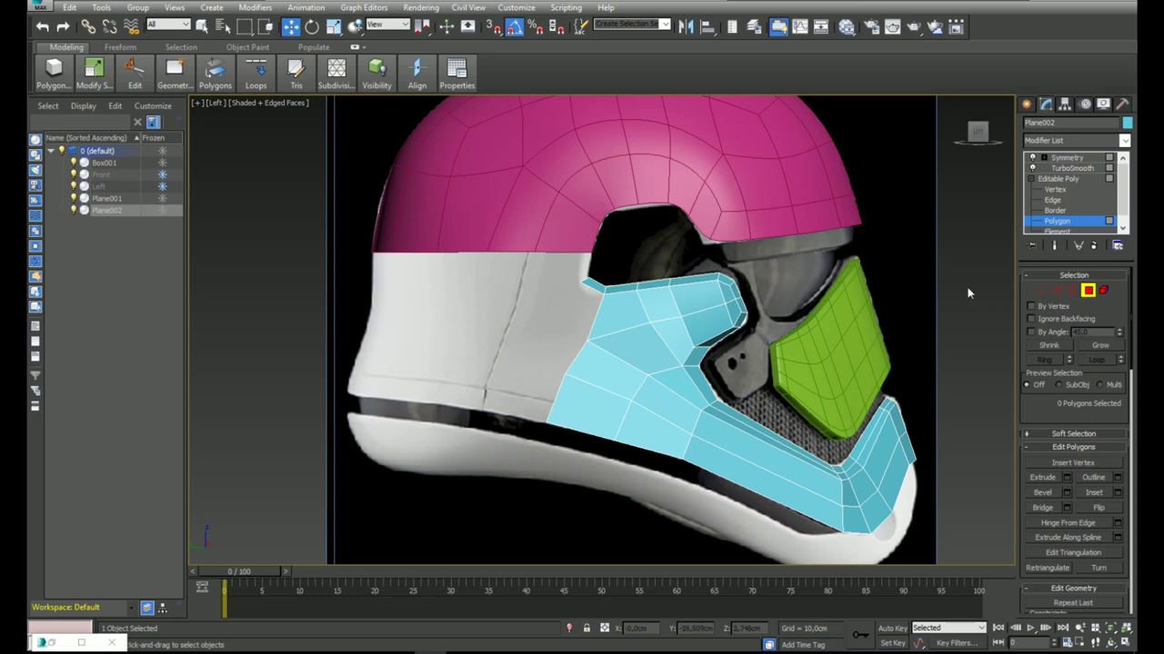
{"action": "left_click_drag", "start_coordinate": [1068, 423], "coordinate": [1031, 233]}
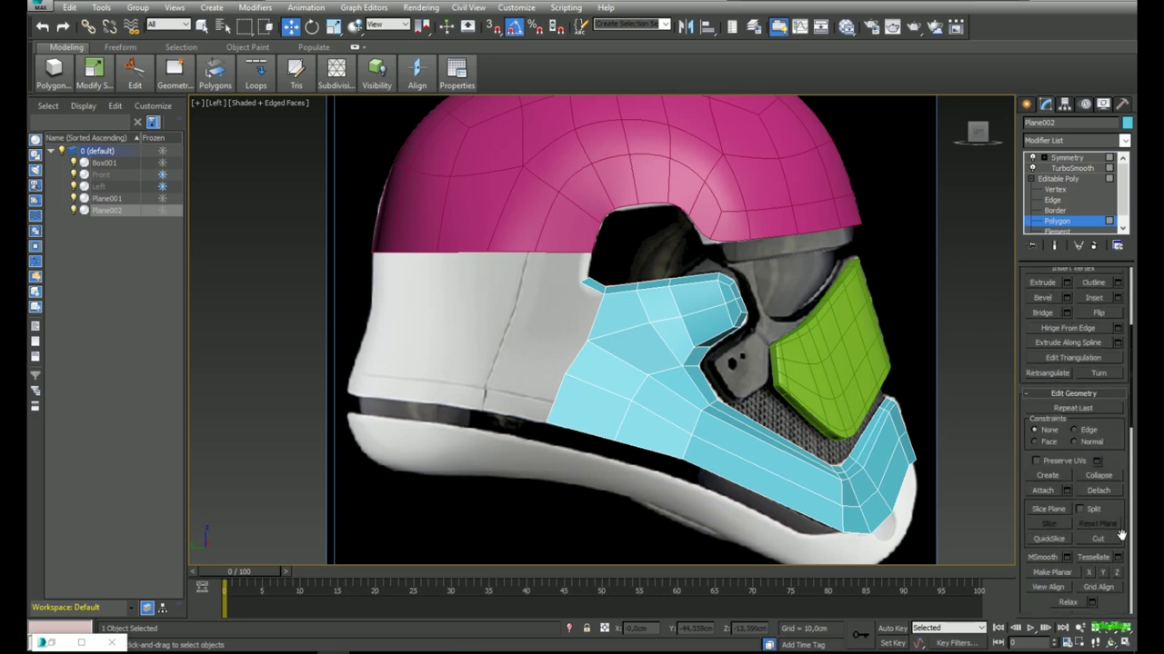
{"action": "left_click_drag", "start_coordinate": [1122, 516], "coordinate": [1120, 464]}
{"action": "left_click", "coordinate": [1098, 564]}
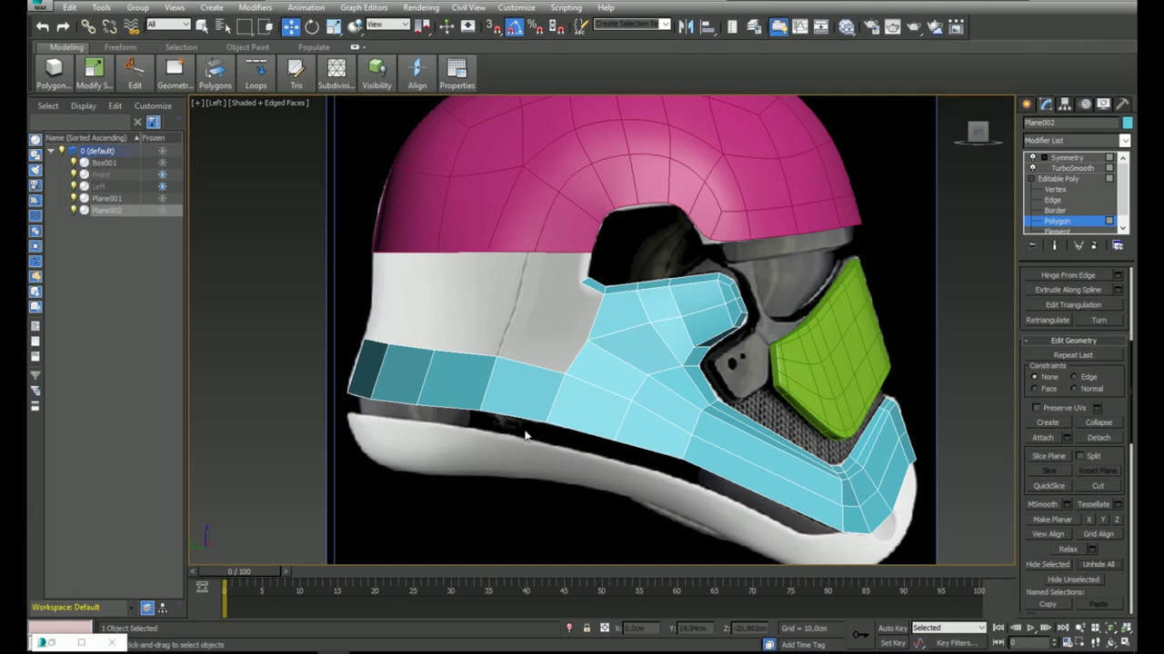
Reorder the modifier stack of the face piece so that Symmetry lies beneath TurboSmooth.
{"action": "left_click", "coordinate": [1065, 180]}
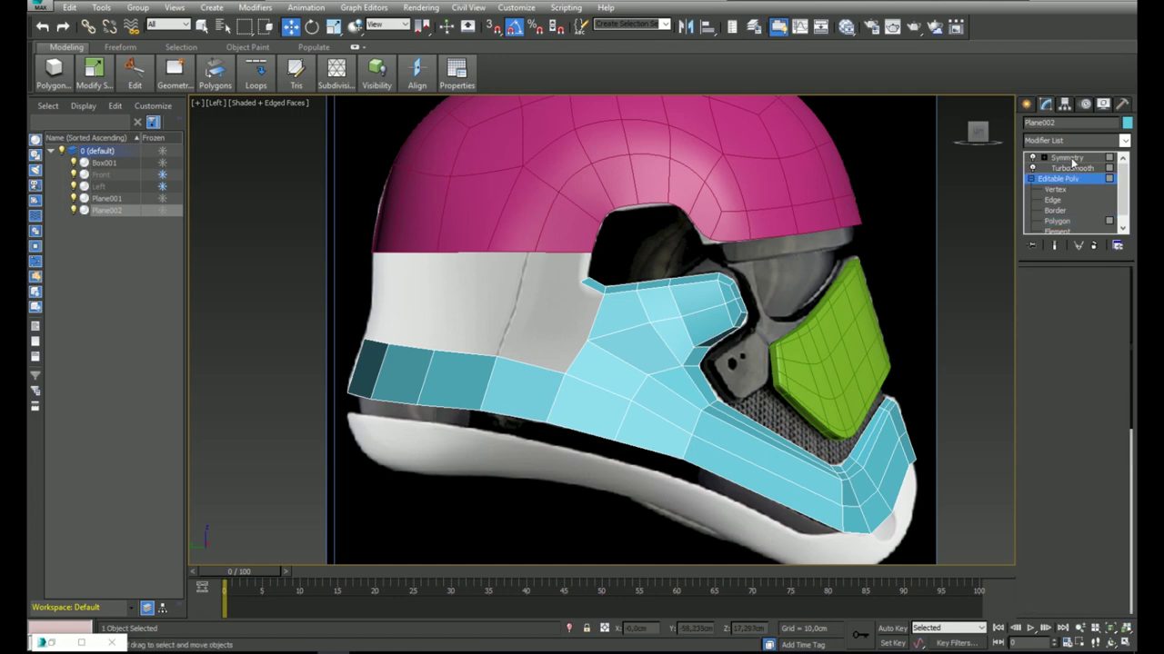
{"action": "middle_click_drag", "start_coordinate": [794, 233], "coordinate": [747, 238]}
{"action": "scroll", "coordinate": [747, 238], "scroll_direction": "down", "scroll_amount": 3}
{"action": "left_click", "coordinate": [1077, 159]}
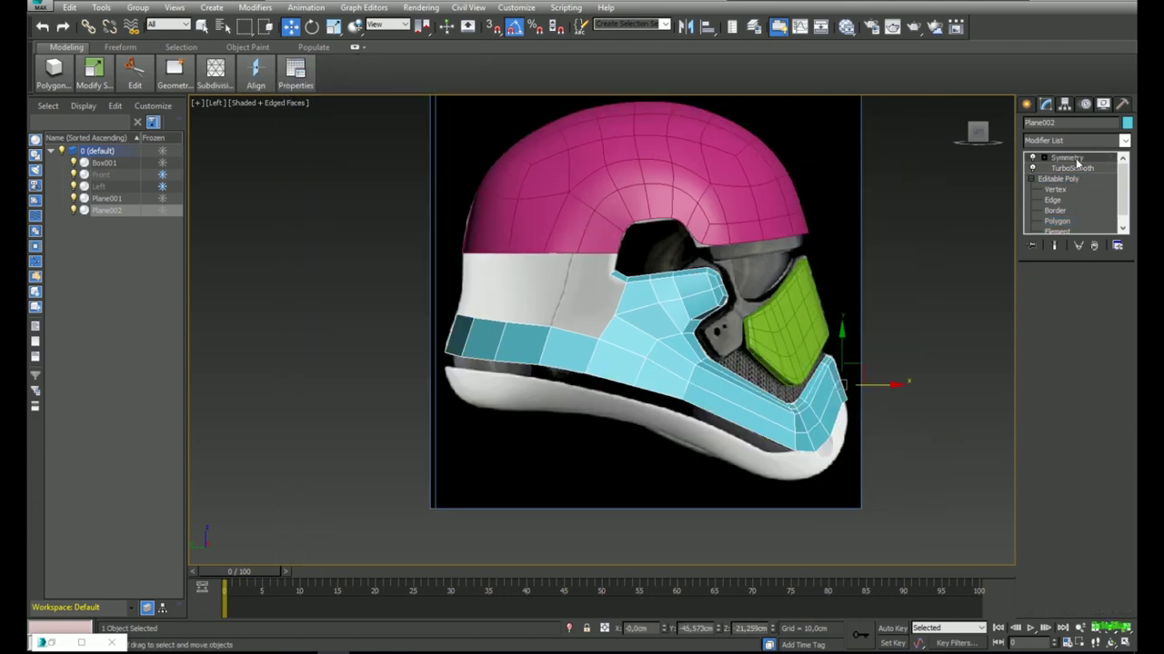
{"action": "left_click", "coordinate": [1093, 245]}
{"action": "left_click", "coordinate": [1093, 246]}
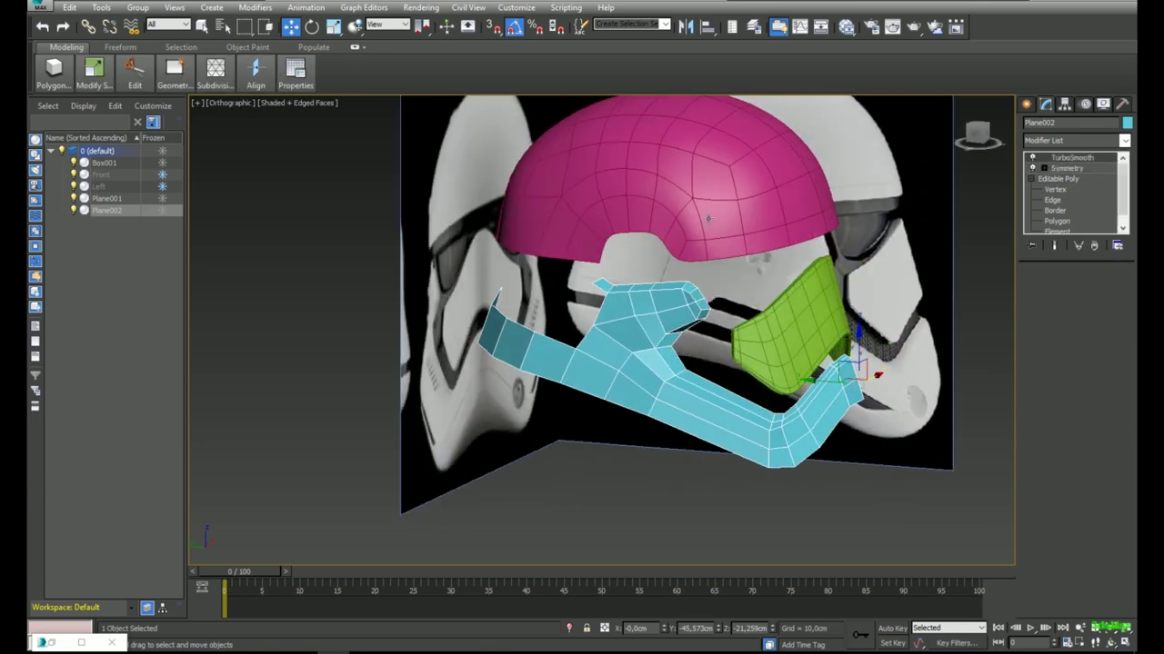
Attach the face piece to the helmet dome at the Editable Poly level.
{"action": "left_click", "coordinate": [1077, 182]}
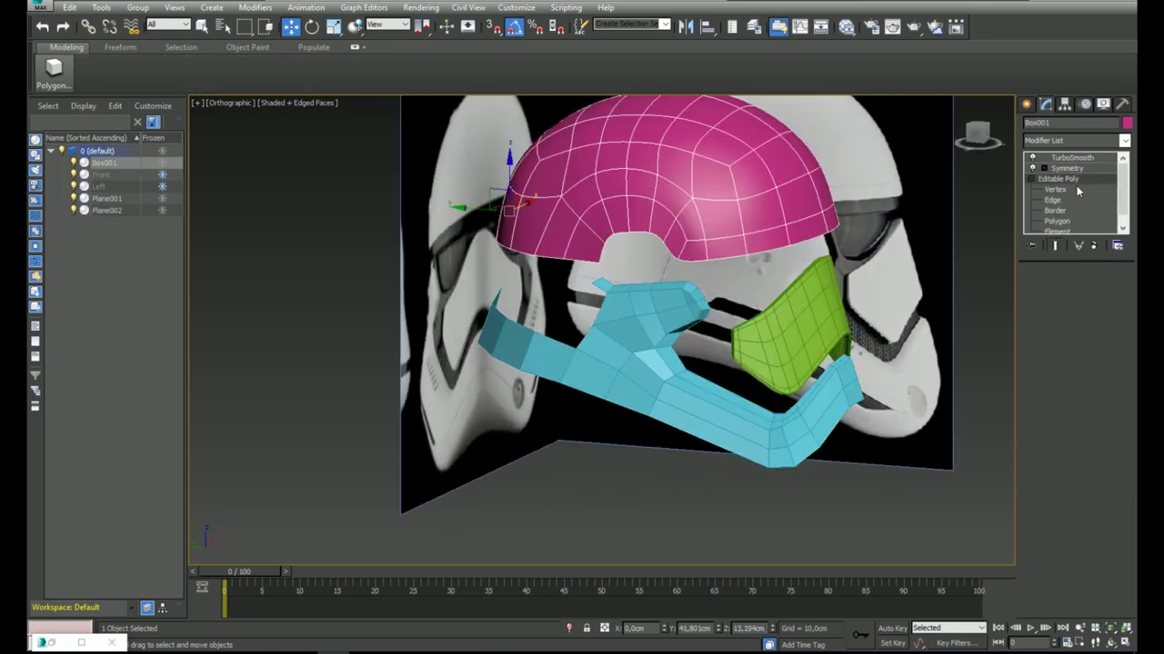
{"action": "left_click", "coordinate": [1055, 247]}
{"action": "middle_click_drag", "start_coordinate": [654, 261], "coordinate": [628, 253], "text": "alt"}
{"action": "right_click", "coordinate": [600, 277]}
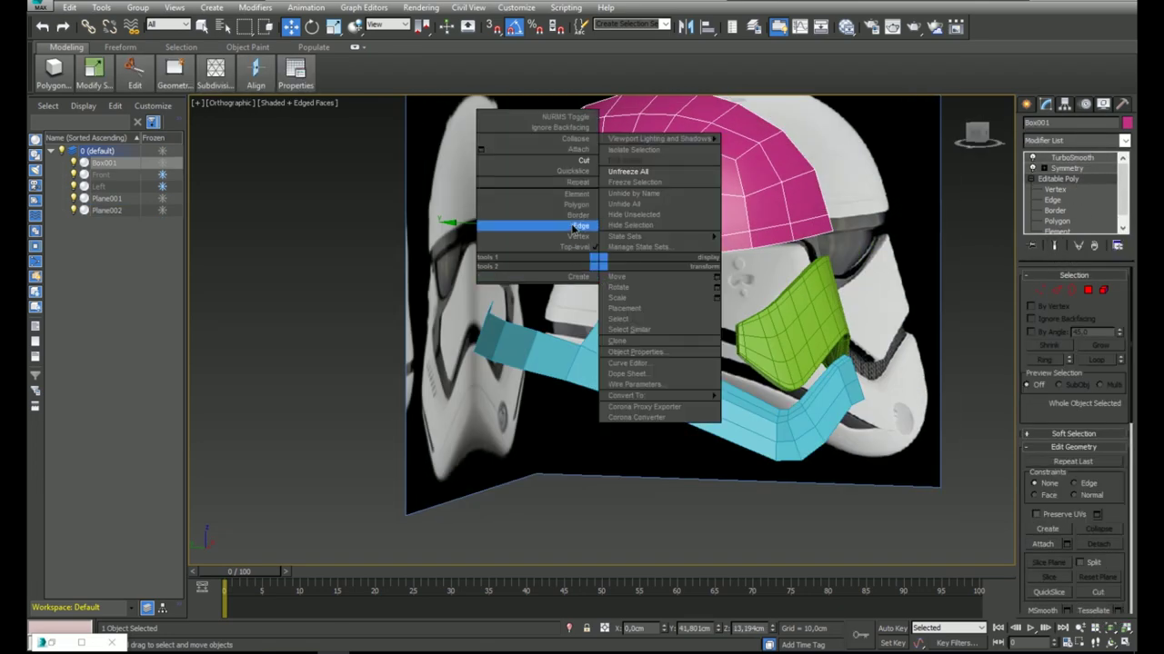
{"action": "left_click", "coordinate": [544, 150]}
{"action": "left_click", "coordinate": [653, 307]}
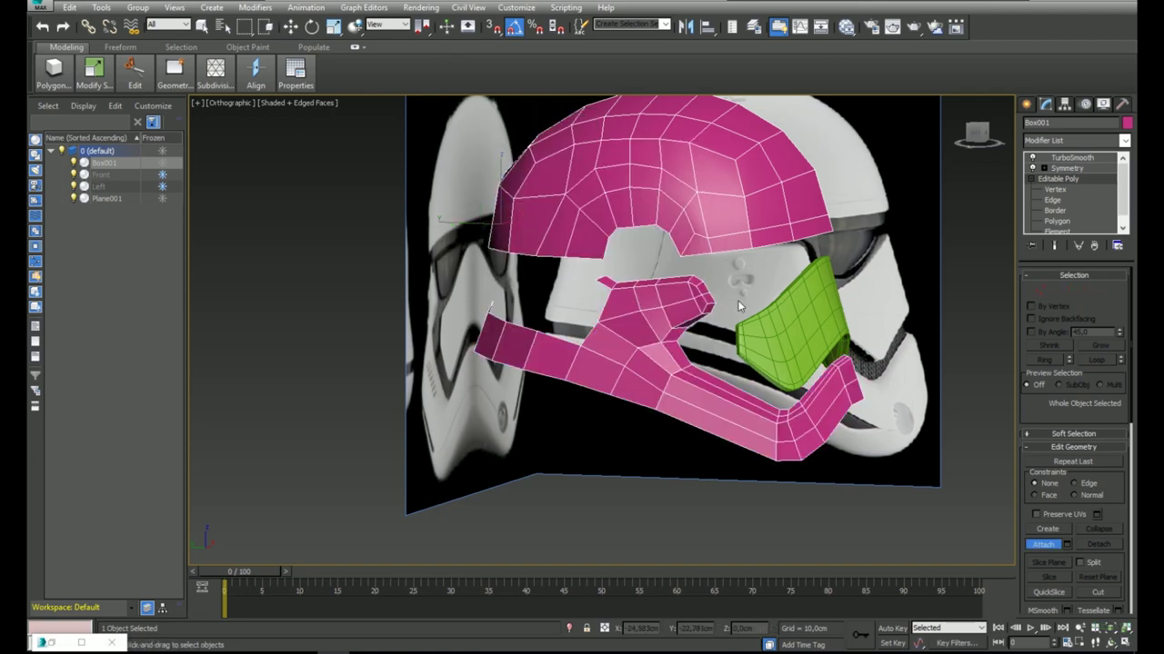
{"action": "key", "text": "l"}
{"action": "scroll", "coordinate": [762, 288], "scroll_direction": "up", "scroll_amount": 8}
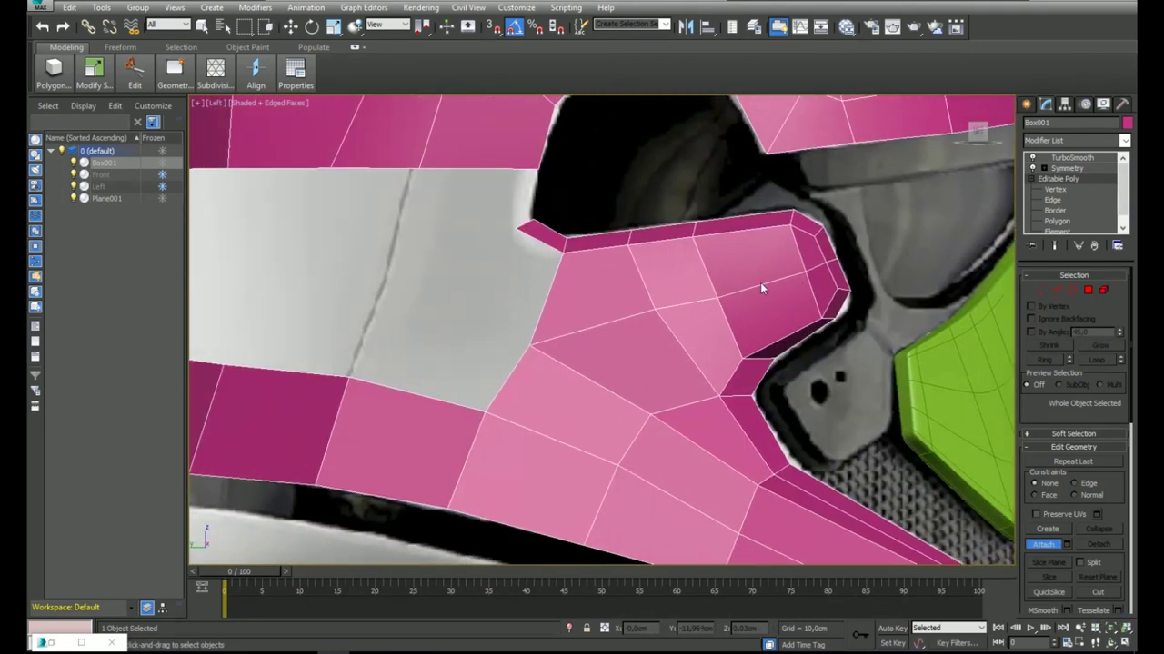
{"action": "scroll", "coordinate": [673, 284], "scroll_direction": "down", "scroll_amount": 5}
{"action": "left_click", "coordinate": [1057, 290]}
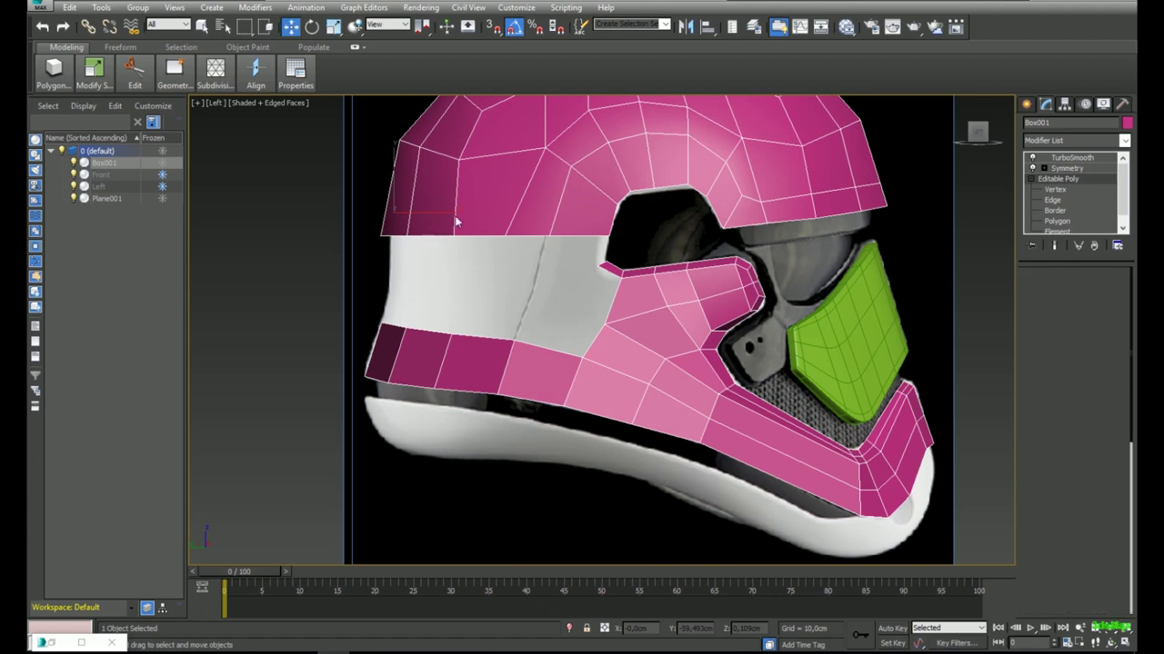
{"action": "left_click_drag", "start_coordinate": [361, 229], "coordinate": [628, 259]}
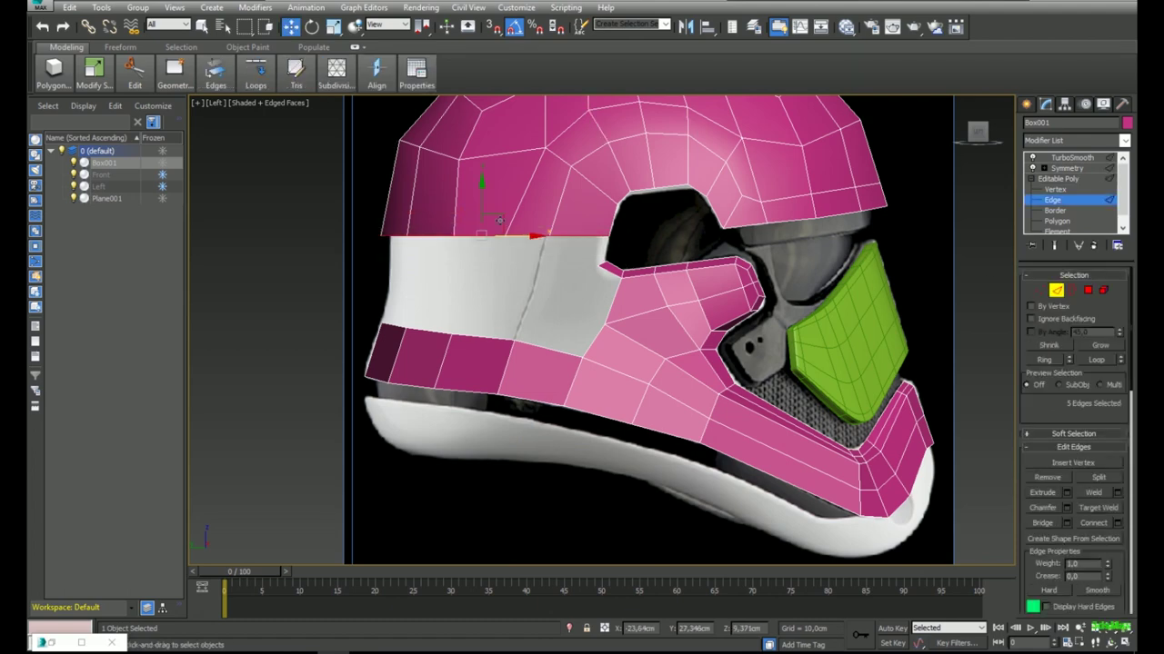
{"action": "left_click_drag", "start_coordinate": [499, 220], "coordinate": [492, 246], "text": "shift"}
{"action": "key", "text": "ctrl+z"}
Make the mesh see-through and move the vertices along the ear opening's upper border outward to the reference's outer rim line.
{"action": "middle_click_drag", "start_coordinate": [625, 229], "coordinate": [576, 251]}
{"action": "key", "text": "alt+x"}
{"action": "scroll", "coordinate": [642, 249], "scroll_direction": "up", "scroll_amount": 2}
{"action": "key", "text": "1"}
{"action": "key", "text": "1"}
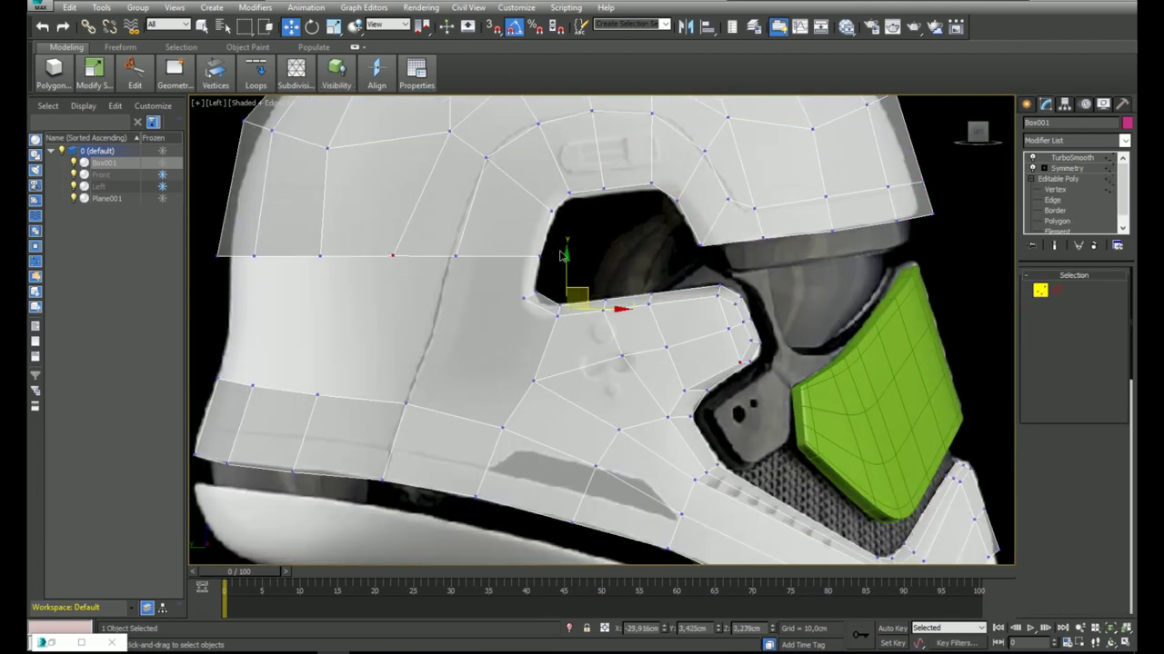
{"action": "left_click", "coordinate": [551, 211]}
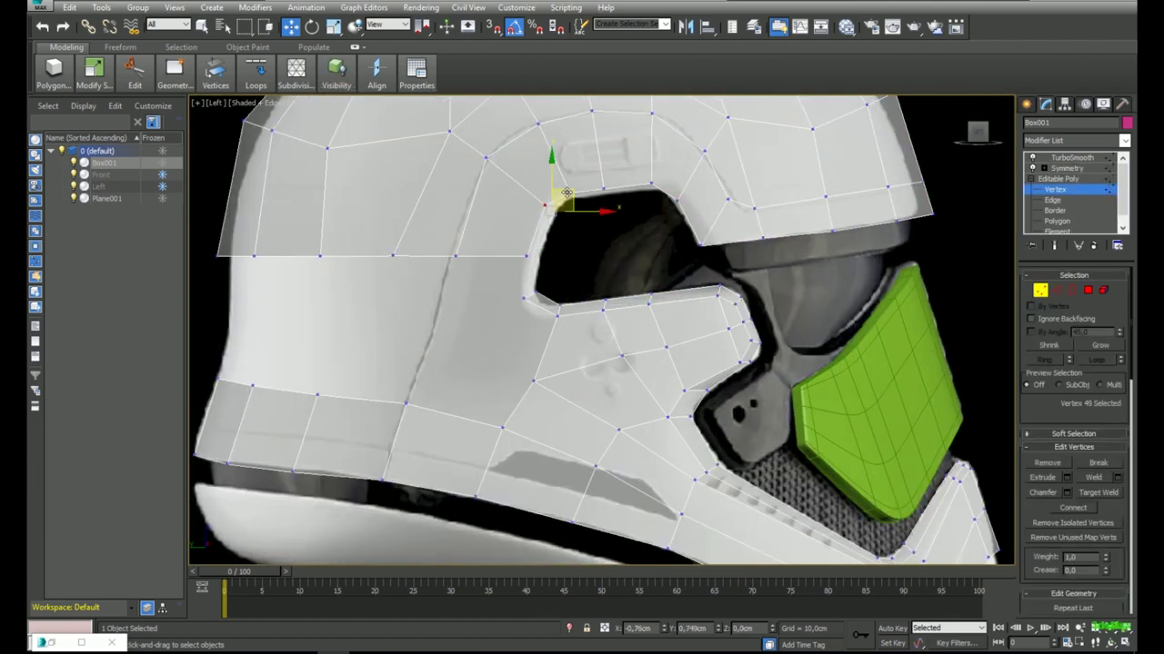
{"action": "left_click_drag", "start_coordinate": [567, 193], "coordinate": [566, 192]}
{"action": "left_click", "coordinate": [631, 188]}
{"action": "left_click_drag", "start_coordinate": [624, 166], "coordinate": [621, 156]}
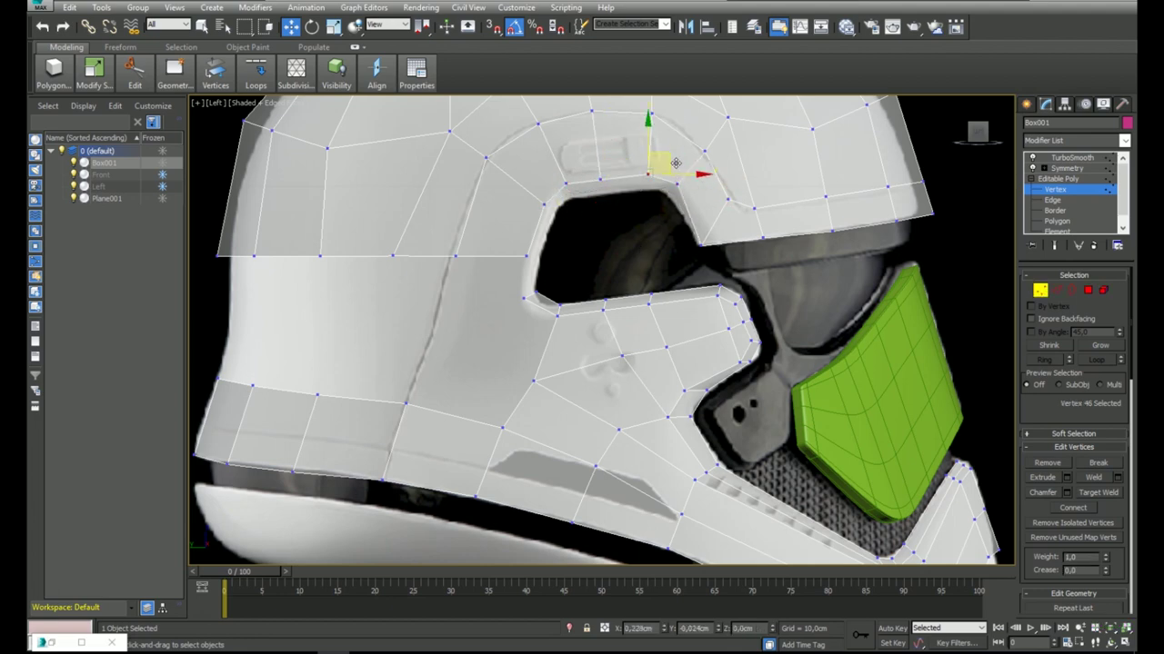
Extrude the six border edges around the top and rear of the ear opening inward as a narrow rim strip.
{"action": "left_click", "coordinate": [1057, 291]}
{"action": "left_click", "coordinate": [696, 215]}
{"action": "left_click", "coordinate": [666, 181], "text": "ctrl"}
{"action": "left_click", "coordinate": [627, 177], "text": "ctrl"}
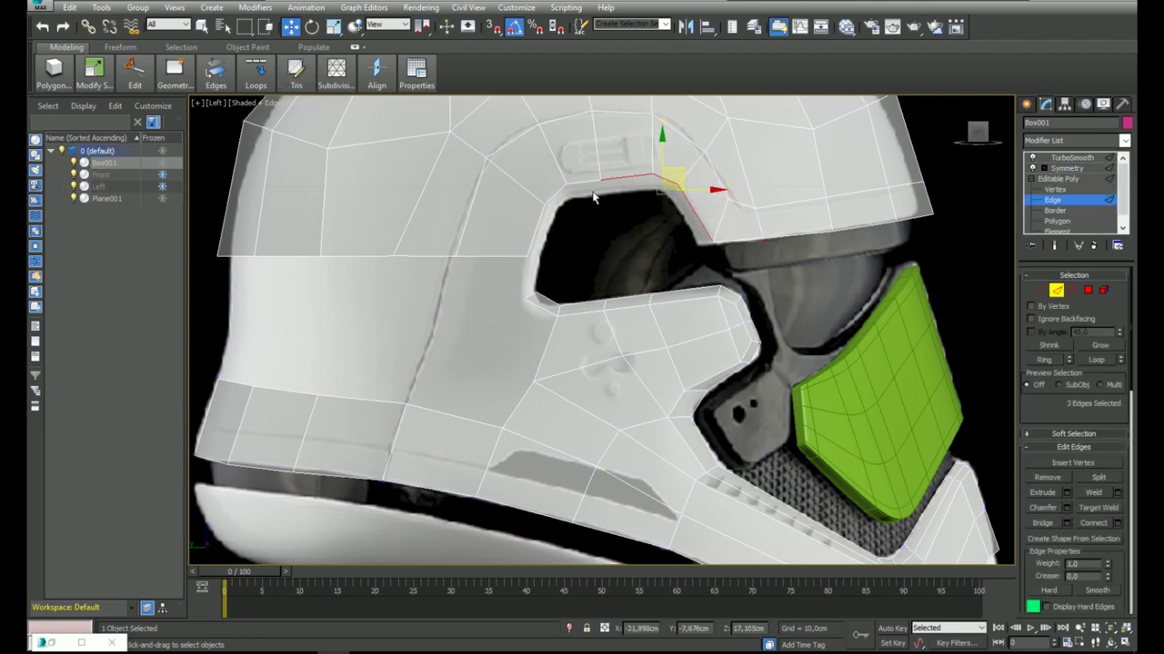
{"action": "left_click", "coordinate": [585, 184], "text": "ctrl"}
{"action": "left_click", "coordinate": [556, 193], "text": "ctrl"}
{"action": "left_click", "coordinate": [536, 226], "text": "ctrl"}
{"action": "mouse_move", "coordinate": [628, 179]}
{"action": "left_mouse_down", "text": "shift"}
{"action": "mouse_move", "coordinate": [612, 215]}
{"action": "mouse_move", "coordinate": [632, 198]}
{"action": "left_mouse_up", "text": "shift"}
{"action": "key", "text": "r"}
{"action": "key", "text": "w"}
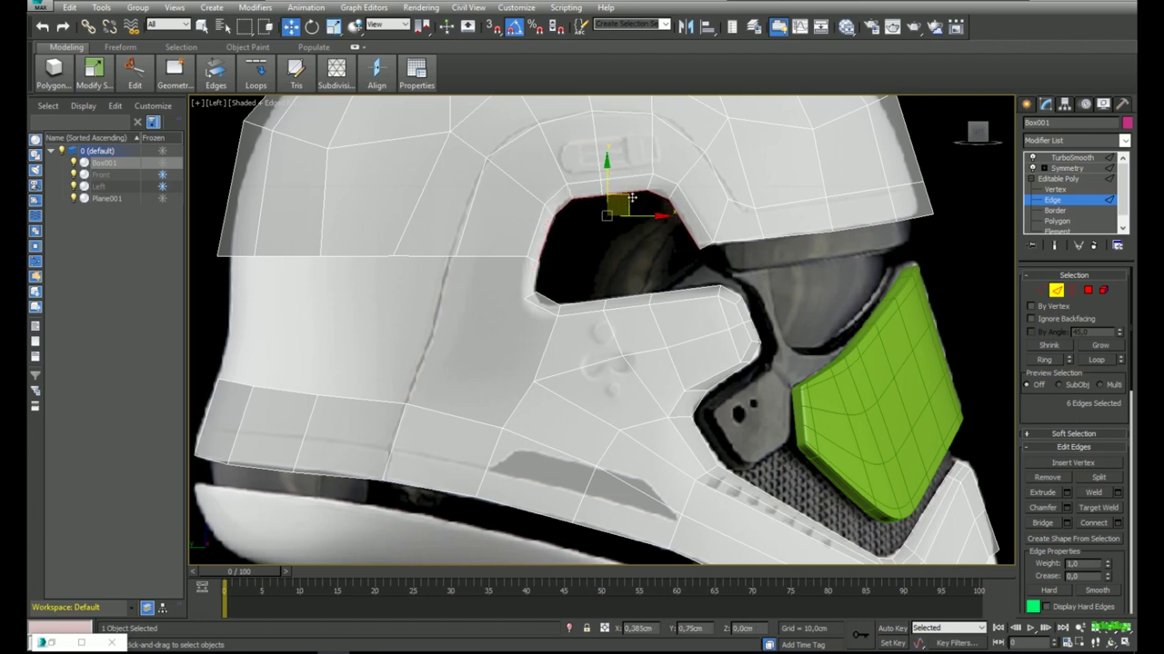
Align the new inner rim vertices at the ear opening's upper corners and rear side with the reference outline.
{"action": "left_click", "coordinate": [1042, 291]}
{"action": "scroll", "coordinate": [636, 185], "scroll_direction": "up", "scroll_amount": 4}
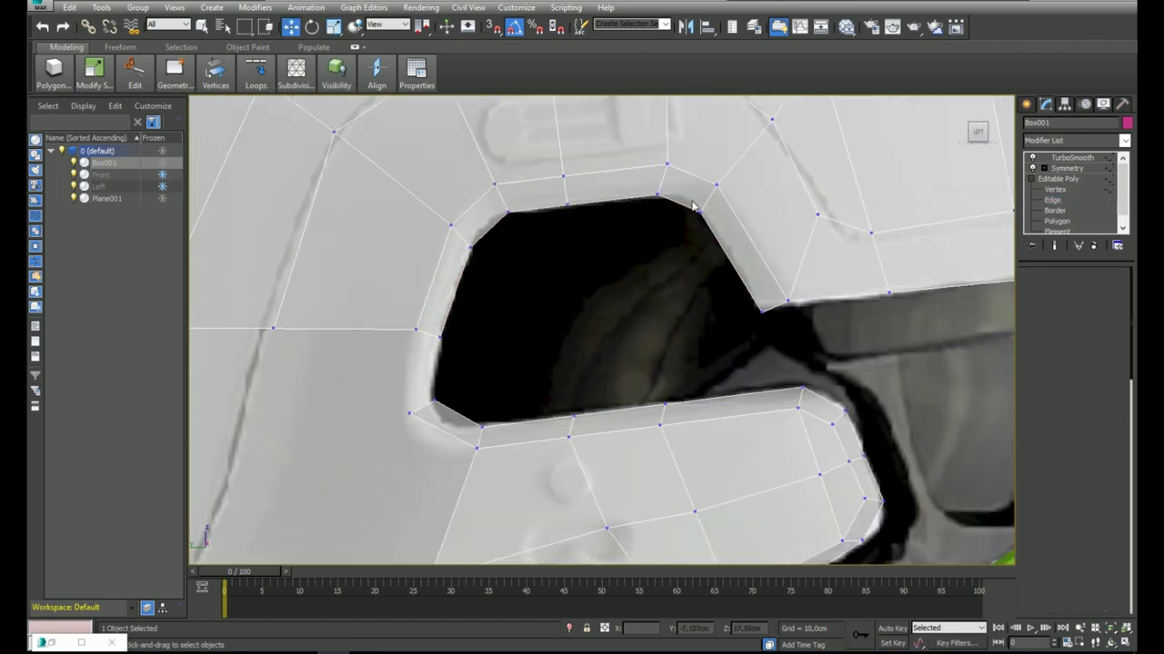
{"action": "left_click", "coordinate": [700, 213]}
{"action": "left_click", "coordinate": [658, 195]}
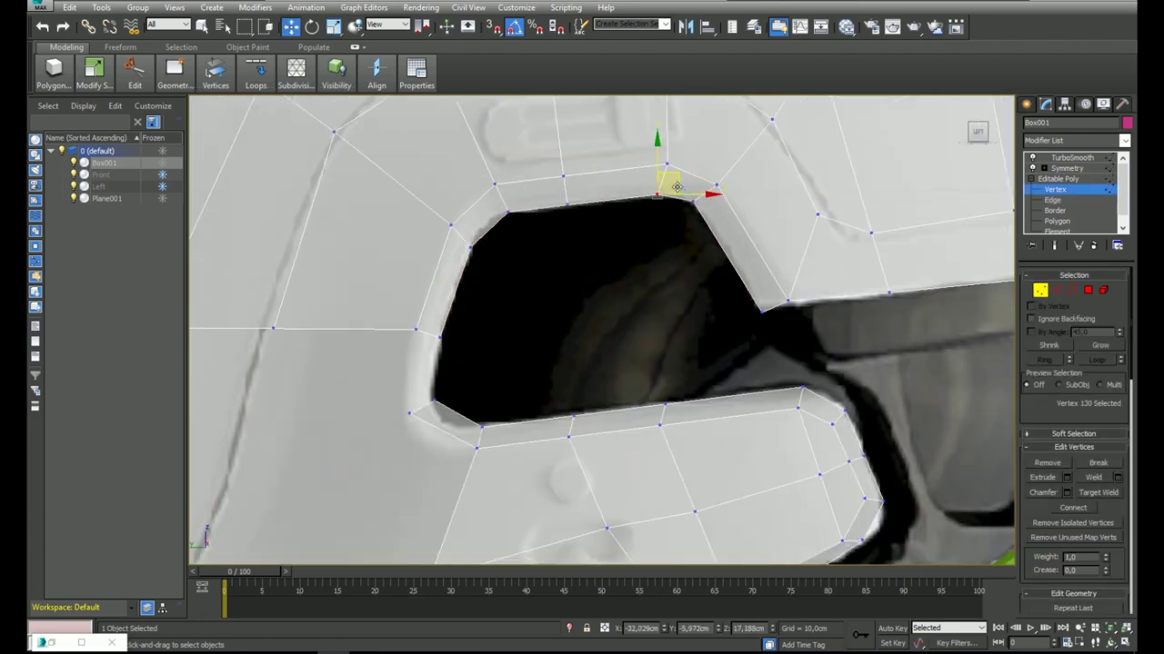
{"action": "left_click", "coordinate": [509, 213]}
{"action": "left_click", "coordinate": [472, 247]}
{"action": "left_click_drag", "start_coordinate": [521, 201], "coordinate": [498, 214]}
{"action": "left_click", "coordinate": [441, 337]}
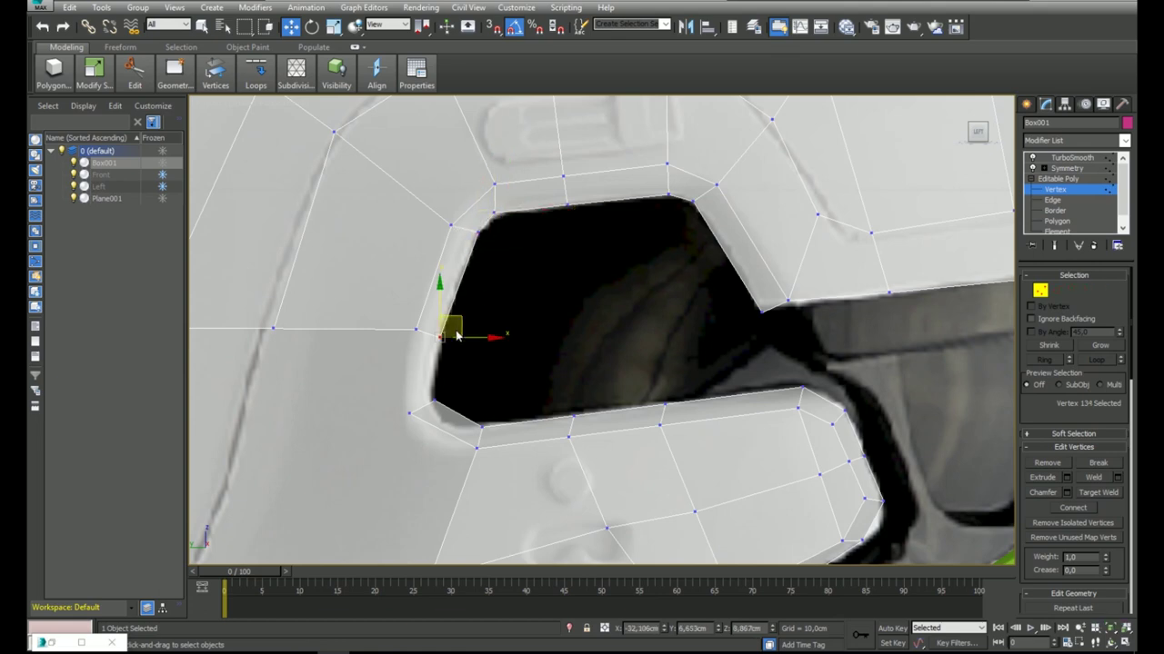
{"action": "left_click", "coordinate": [762, 312]}
Select the seven inner rim vertices of the ear opening and move them along X toward the helmet's centre.
{"action": "left_click_drag", "start_coordinate": [774, 302], "coordinate": [644, 204]}
{"action": "scroll", "coordinate": [636, 242], "scroll_direction": "down", "scroll_amount": 2}
{"action": "left_click", "coordinate": [587, 216], "text": "ctrl"}
{"action": "left_click_drag", "start_coordinate": [547, 214], "coordinate": [519, 240], "text": "ctrl"}
{"action": "left_click_drag", "start_coordinate": [529, 246], "coordinate": [492, 318], "text": "ctrl"}
{"action": "key", "text": "F3"}
{"action": "middle_click_drag", "start_coordinate": [572, 271], "coordinate": [638, 193]}
{"action": "key", "text": "F3"}
{"action": "key", "text": "alt+x"}
{"action": "key", "text": "f"}
{"action": "mouse_move", "coordinate": [639, 193]}
{"action": "left_mouse_down"}
{"action": "mouse_move", "coordinate": [676, 198]}
{"action": "mouse_move", "coordinate": [657, 197]}
{"action": "left_mouse_up"}
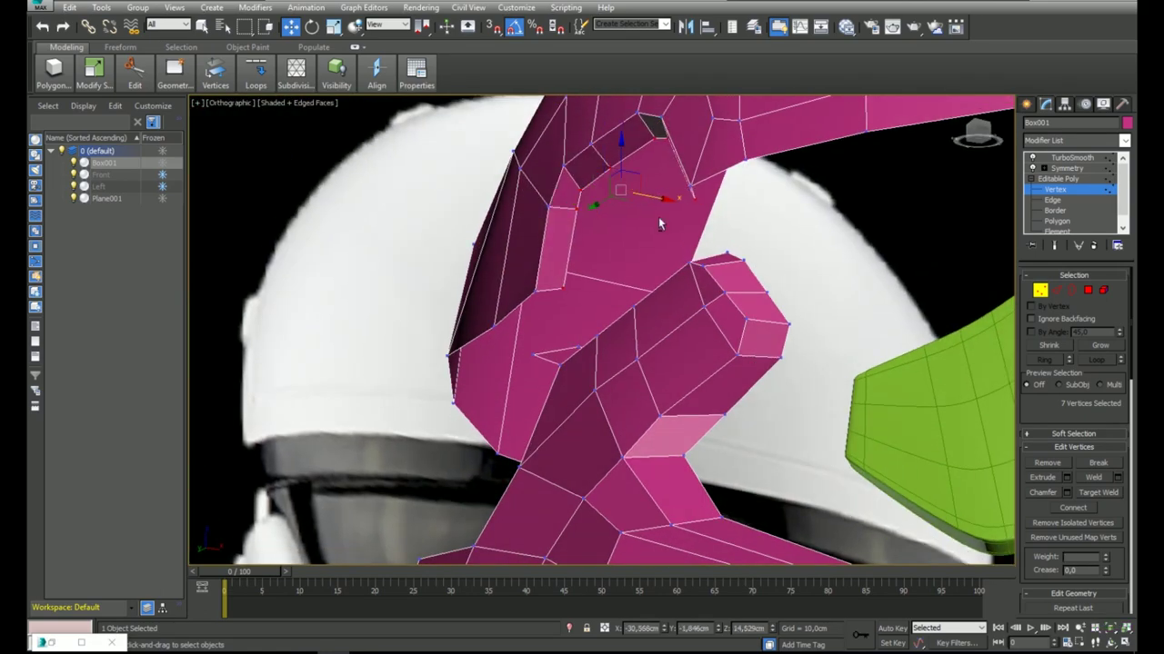
{"action": "middle_click_drag", "start_coordinate": [658, 217], "coordinate": [638, 260], "text": "alt"}
{"action": "left_click_drag", "start_coordinate": [671, 188], "coordinate": [689, 188]}
{"action": "middle_click_drag", "start_coordinate": [630, 236], "coordinate": [700, 225], "text": "alt"}
Extrude the five edges along the dome's rear lower border downward in the side view to the level of the cheek's rear corner.
{"action": "left_click", "coordinate": [1058, 291]}
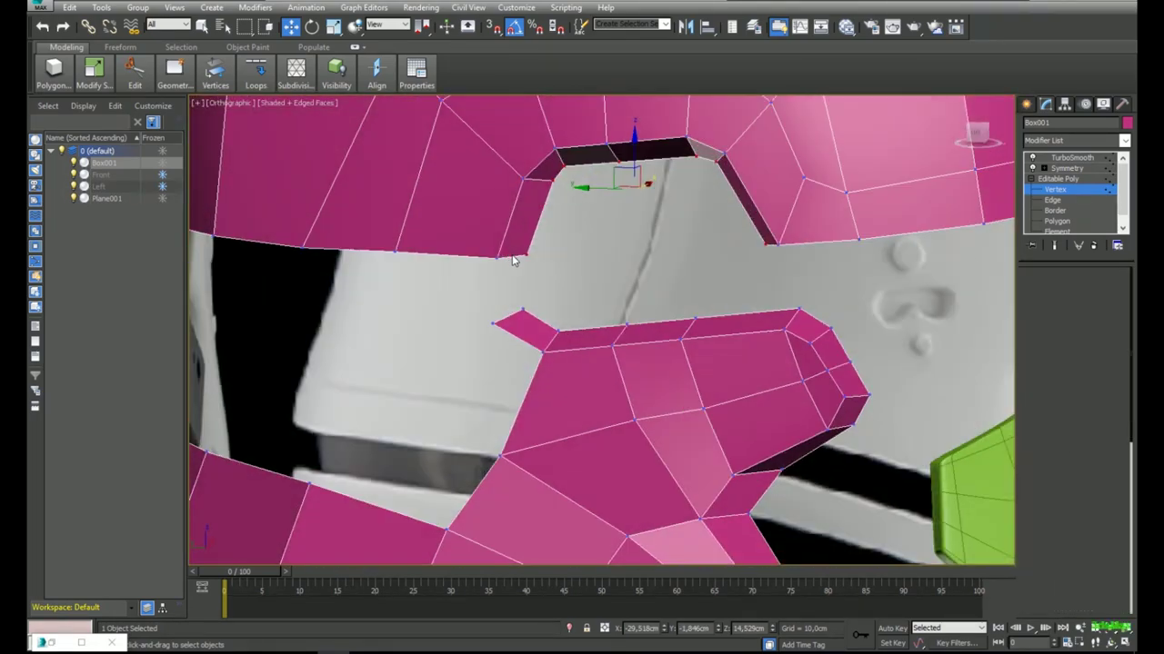
{"action": "left_click", "coordinate": [490, 257]}
{"action": "key", "text": "l"}
{"action": "middle_click_drag", "start_coordinate": [527, 252], "coordinate": [734, 260]}
{"action": "scroll", "coordinate": [684, 281], "scroll_direction": "down", "scroll_amount": 5}
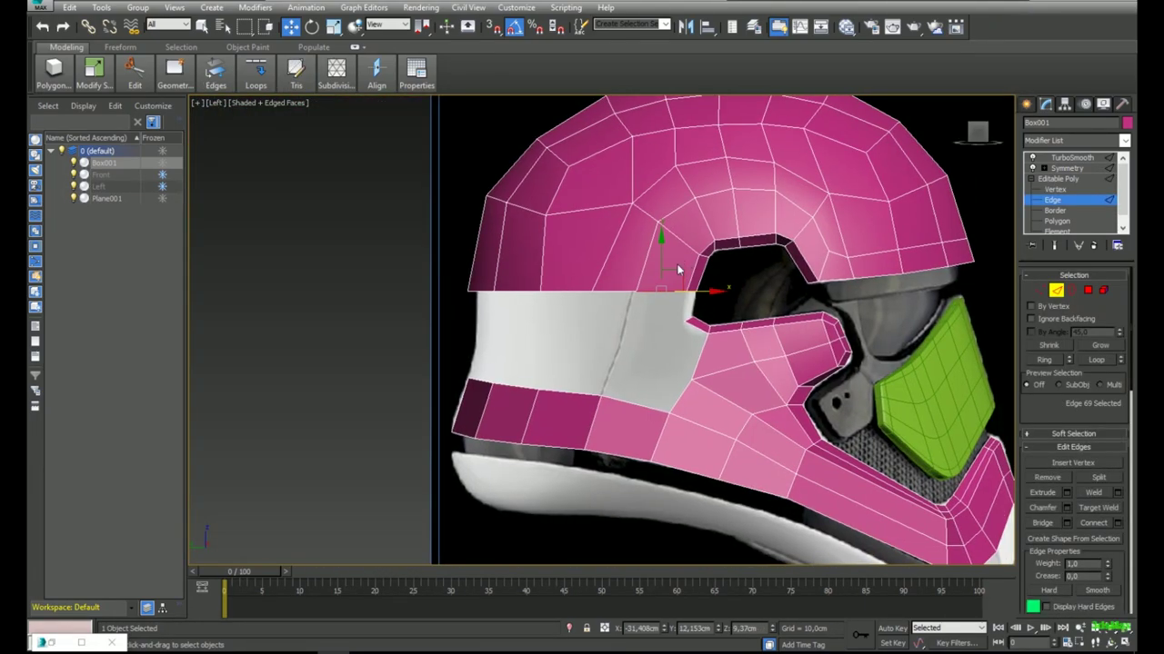
{"action": "key", "text": "alt+x"}
{"action": "left_click_drag", "start_coordinate": [448, 277], "coordinate": [697, 300]}
{"action": "scroll", "coordinate": [687, 289], "scroll_direction": "up", "scroll_amount": 4}
{"action": "left_click", "coordinate": [692, 304], "text": "alt"}
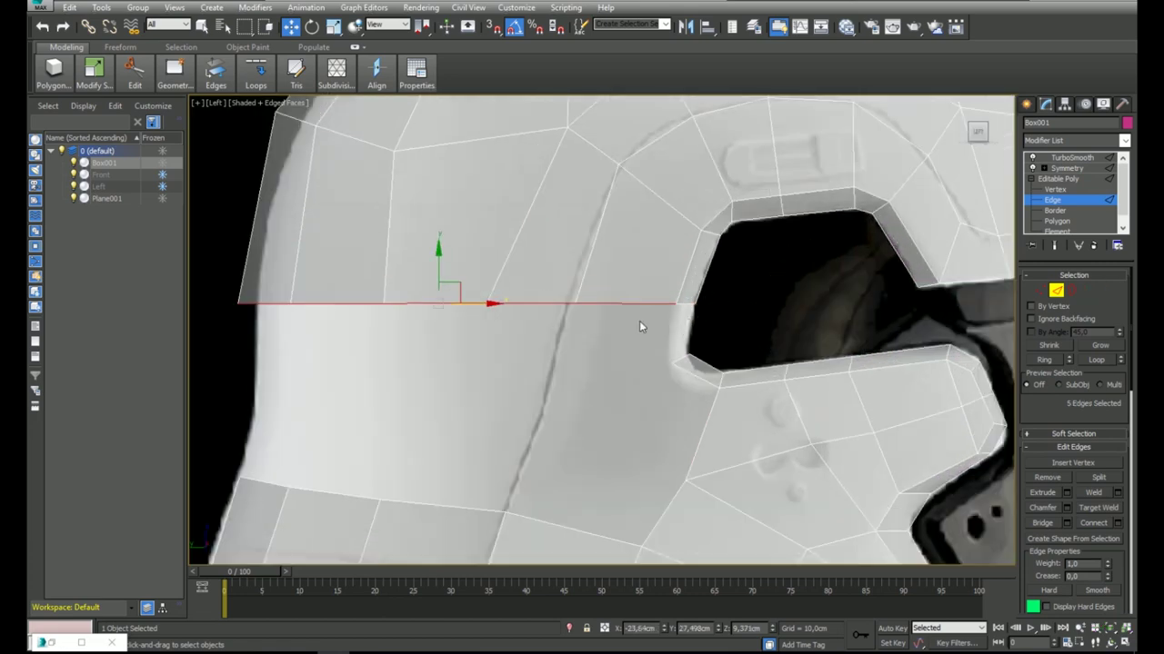
{"action": "middle_click_drag", "start_coordinate": [639, 323], "coordinate": [665, 299]}
{"action": "scroll", "coordinate": [628, 277], "scroll_direction": "down", "scroll_amount": 2}
{"action": "left_click_drag", "start_coordinate": [525, 259], "coordinate": [521, 298], "text": "shift"}
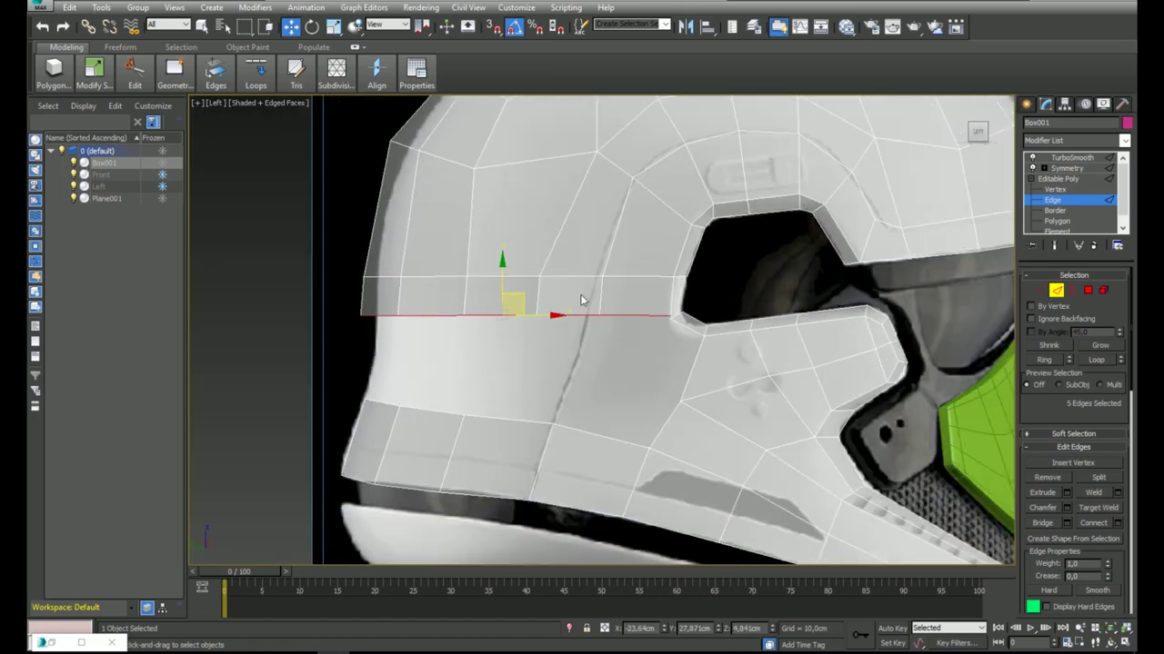
Move the five rear lower vertices of the new strip down and slightly forward, leaving its front corner vertex in place.
{"action": "left_click", "coordinate": [1040, 290]}
{"action": "left_click_drag", "start_coordinate": [620, 305], "coordinate": [348, 338]}
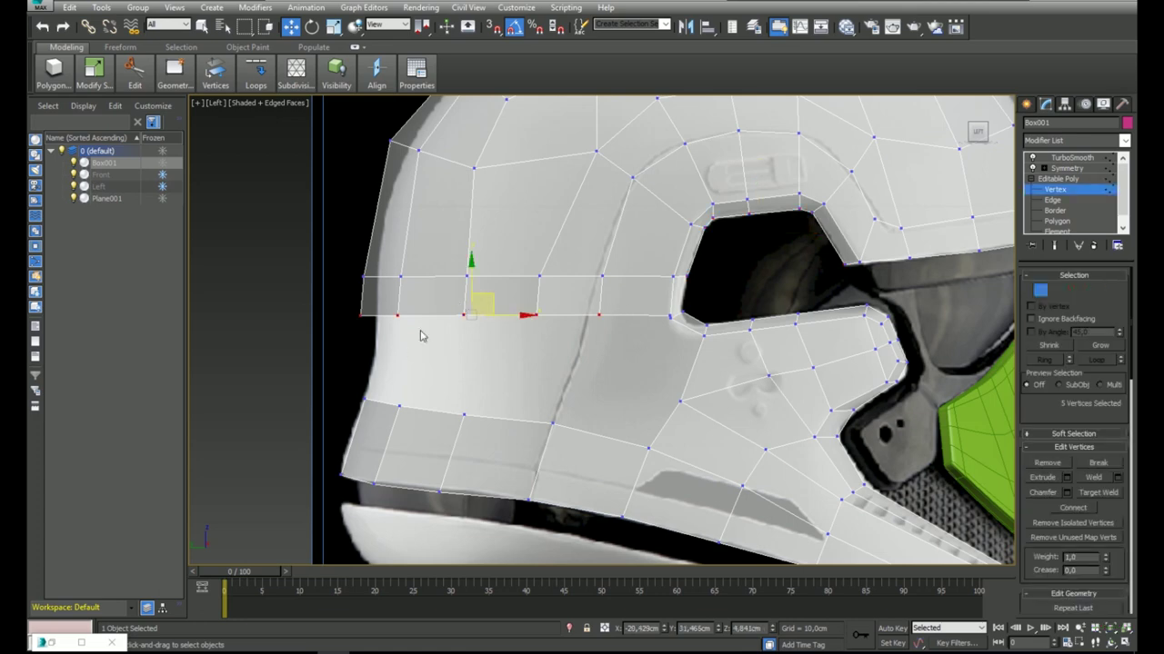
{"action": "left_click_drag", "start_coordinate": [494, 303], "coordinate": [502, 339]}
Shift the vertex beside the strip's front corner rearward onto the reference seam line and adjust the spacing of its rear neighbour.
{"action": "left_click", "coordinate": [609, 356]}
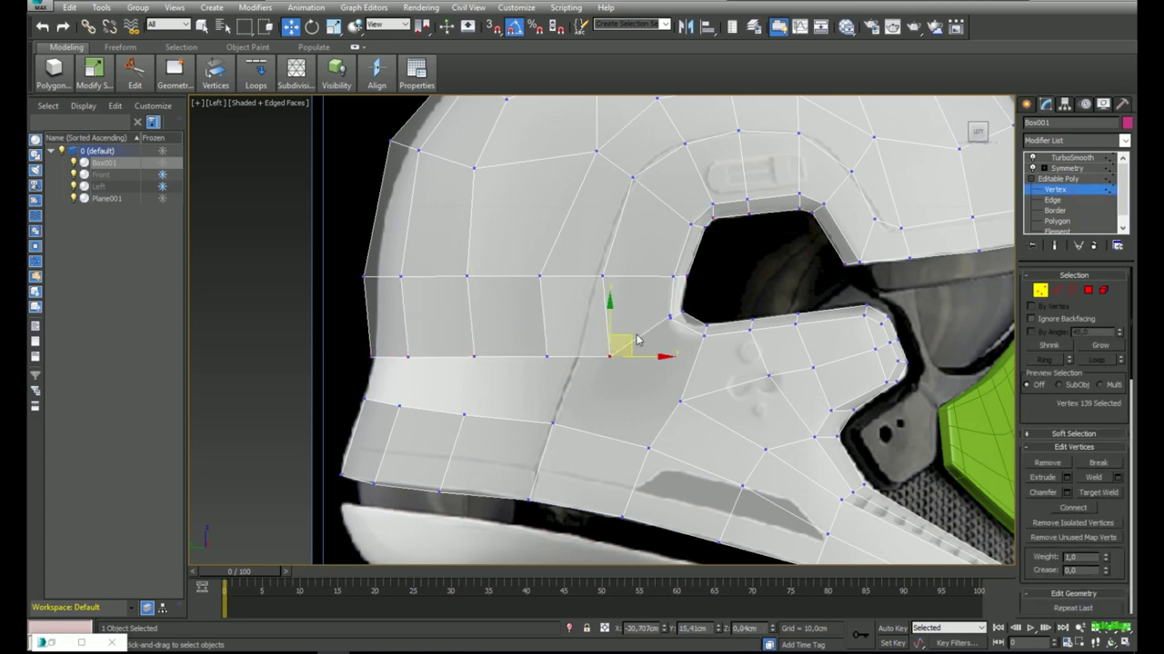
{"action": "left_click_drag", "start_coordinate": [636, 340], "coordinate": [547, 340]}
{"action": "left_click", "coordinate": [547, 357]}
{"action": "scroll", "coordinate": [547, 340], "scroll_direction": "down", "scroll_amount": 2}
{"action": "middle_click_drag", "start_coordinate": [568, 304], "coordinate": [589, 300]}
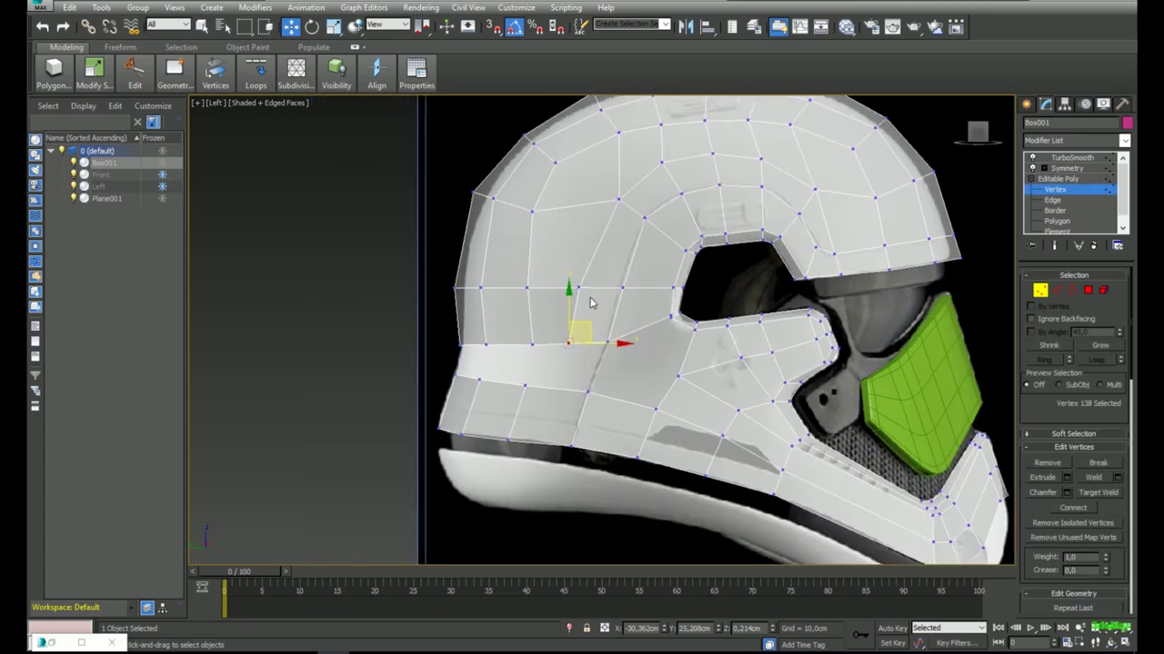
{"action": "left_click_drag", "start_coordinate": [594, 335], "coordinate": [608, 334]}
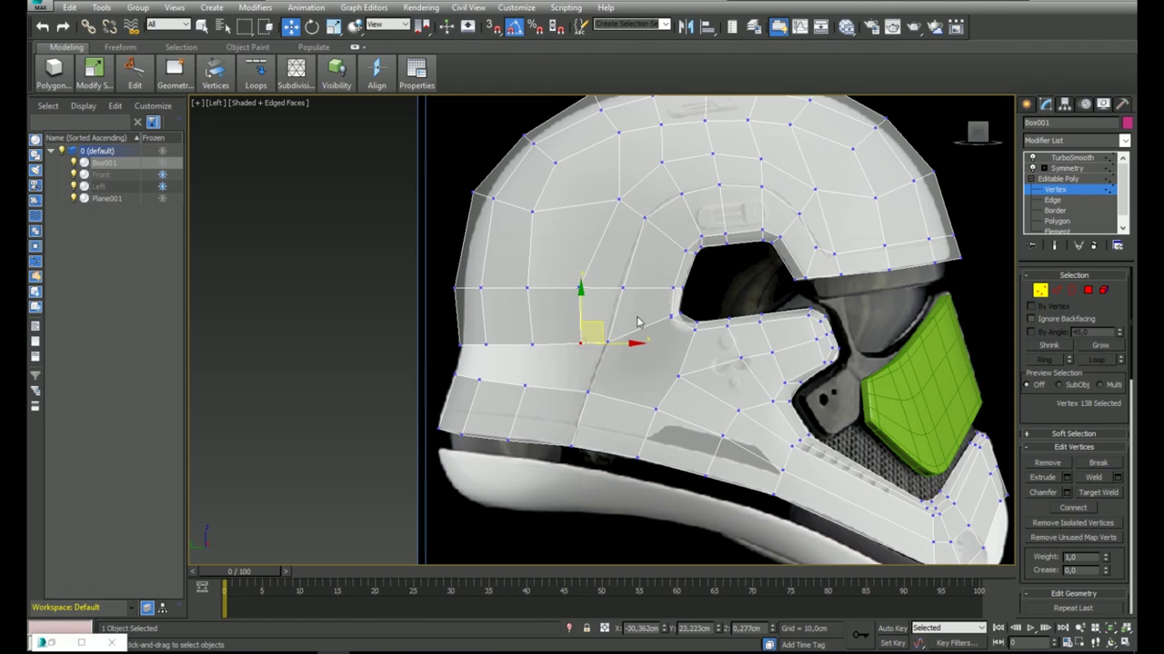
{"action": "left_click", "coordinate": [608, 342]}
{"action": "left_click", "coordinate": [615, 381]}
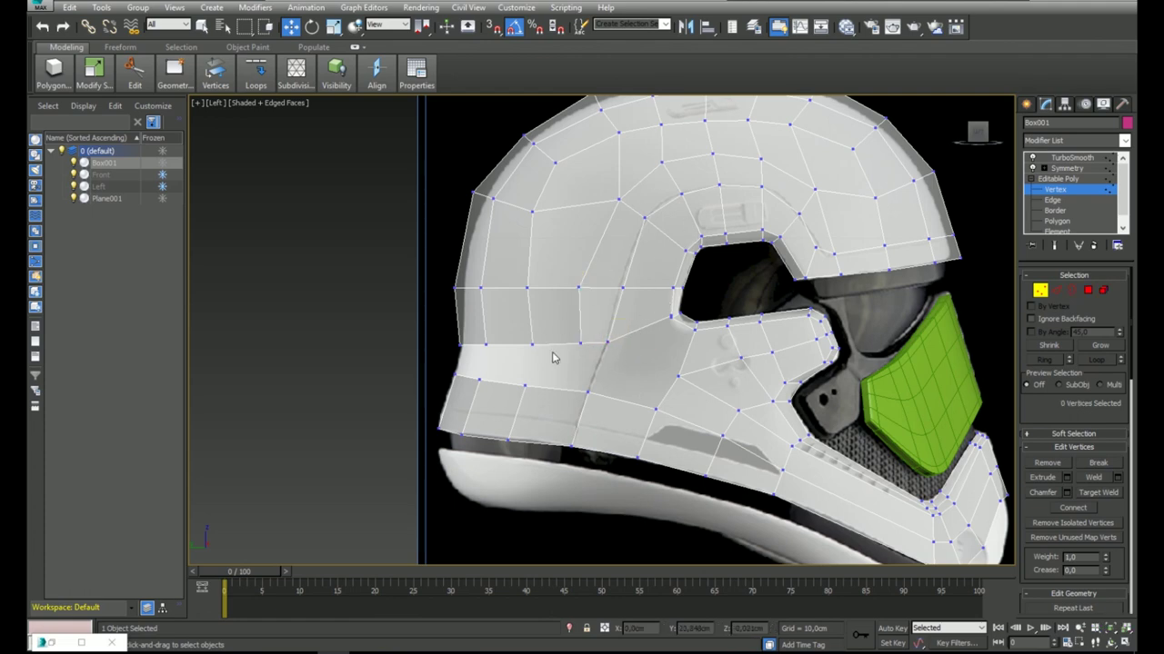
Turn off the see-through display and target-weld the strip's front lower vertex to the cheek's rear corner vertex.
{"action": "key", "text": "alt+x"}
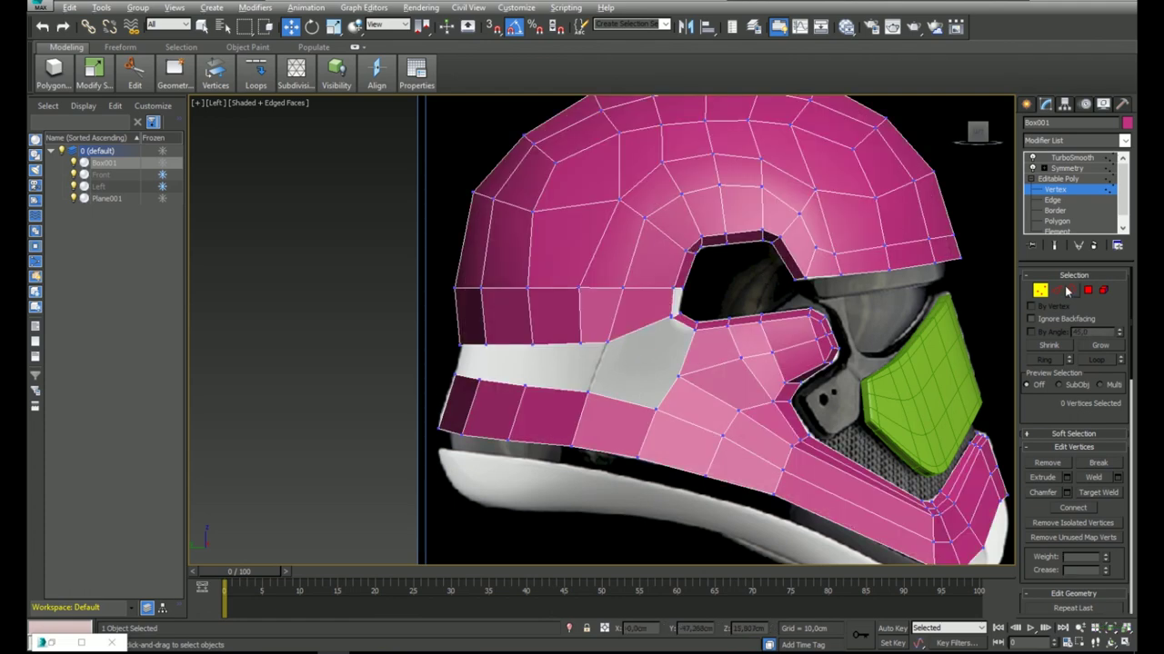
{"action": "left_click", "coordinate": [1058, 290]}
{"action": "double_click", "coordinate": [622, 338]}
{"action": "middle_click_drag", "start_coordinate": [624, 341], "coordinate": [669, 284], "text": "alt"}
{"action": "scroll", "coordinate": [669, 283], "scroll_direction": "up", "scroll_amount": 3}
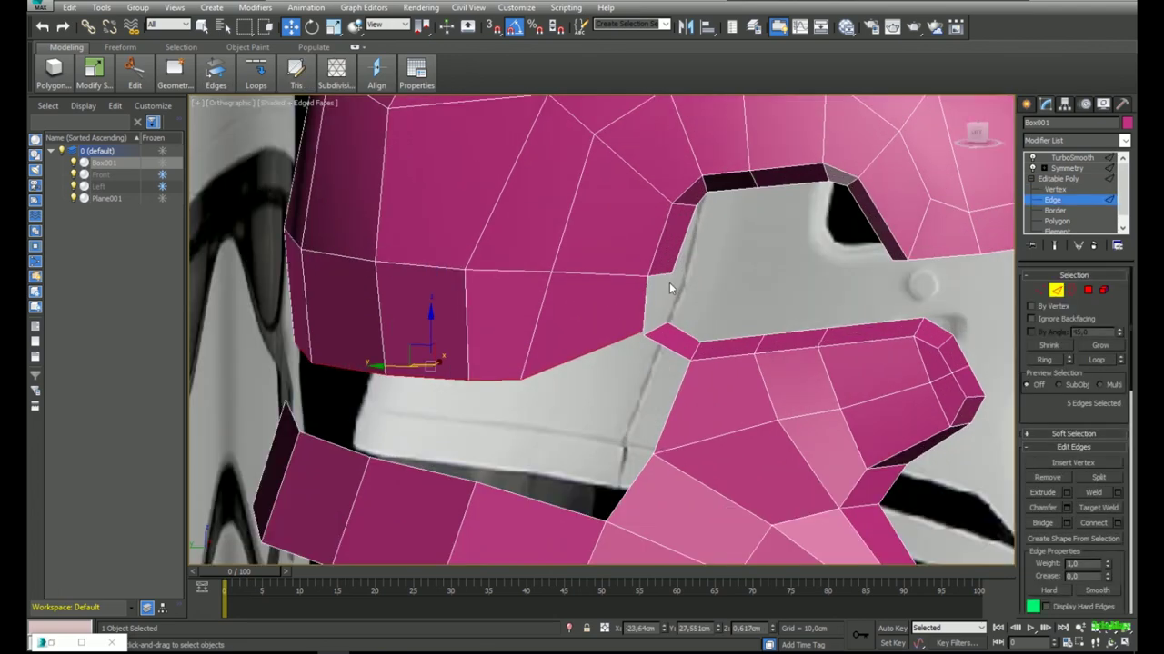
{"action": "scroll", "coordinate": [669, 283], "scroll_direction": "up", "scroll_amount": 2}
{"action": "left_click", "coordinate": [656, 271]}
{"action": "left_click", "coordinate": [656, 348], "text": "ctrl"}
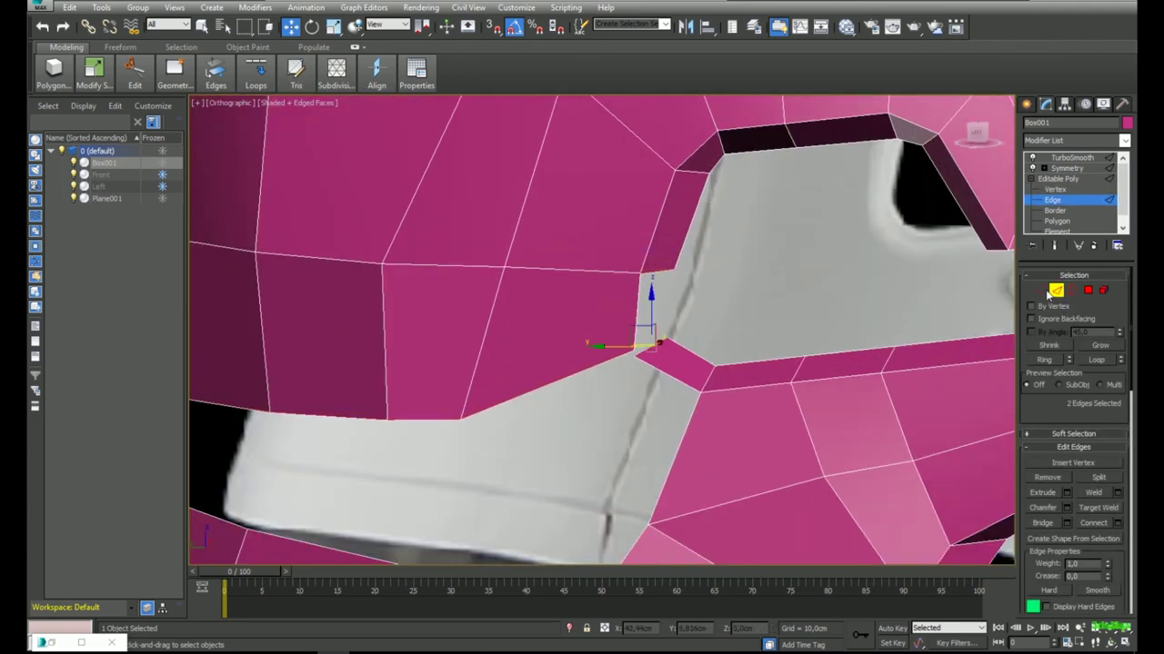
{"action": "left_click", "coordinate": [1043, 291]}
{"action": "right_click", "coordinate": [668, 308]}
{"action": "left_click", "coordinate": [648, 384]}
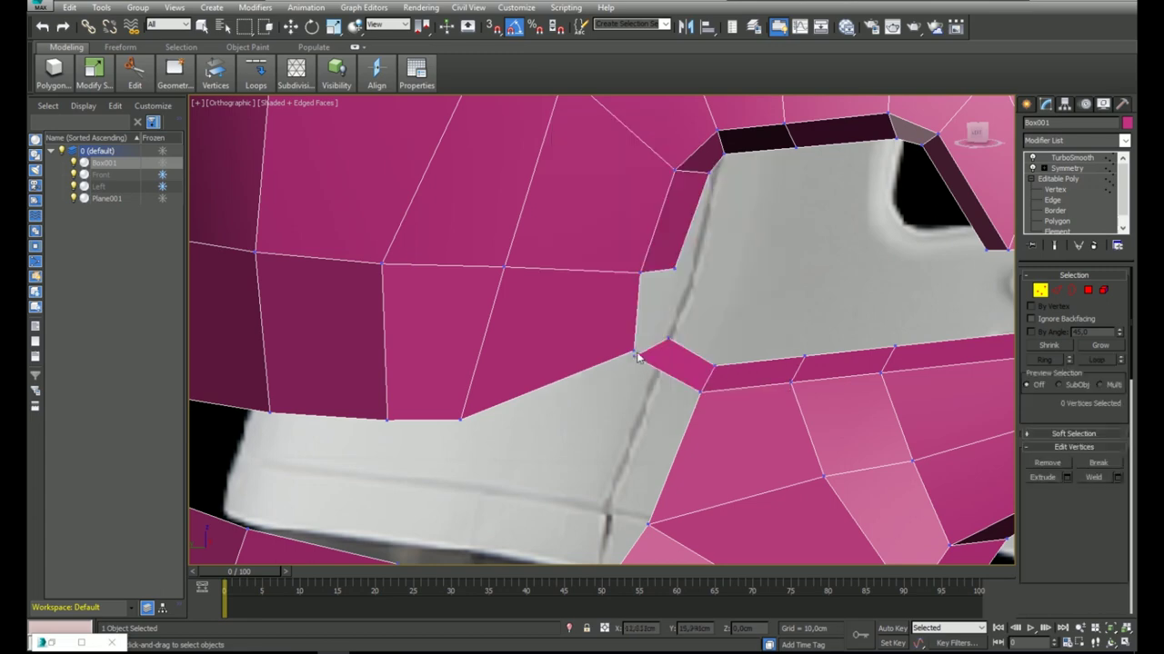
{"action": "left_click", "coordinate": [634, 352]}
{"action": "left_click", "coordinate": [635, 357]}
Change the helmet's object color to blue and bridge the two short rim edges at the ear opening's lower rear corner.
{"action": "left_click", "coordinate": [1057, 290]}
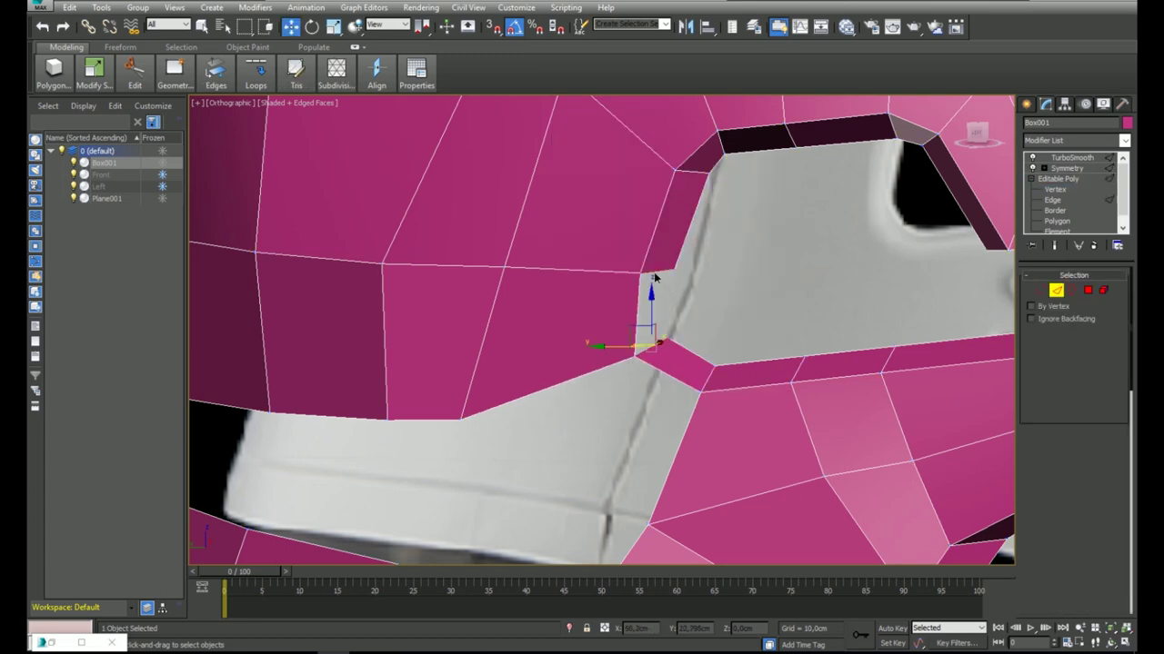
{"action": "left_click", "coordinate": [656, 272]}
{"action": "left_click", "coordinate": [656, 347], "text": "ctrl"}
{"action": "left_click", "coordinate": [1127, 123]}
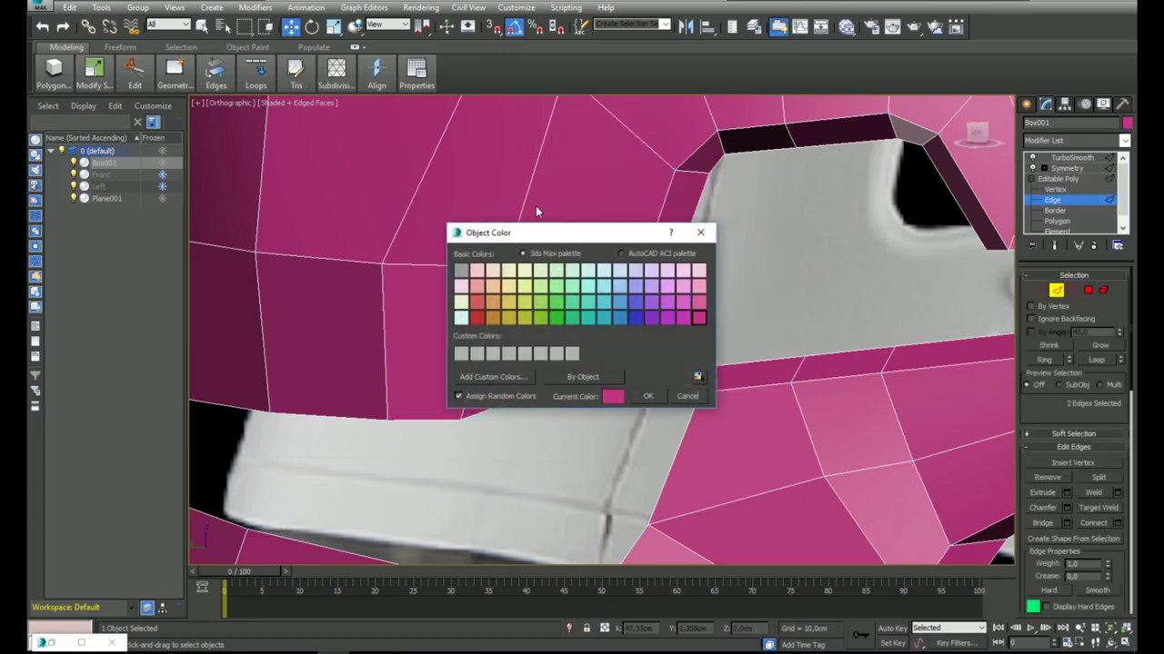
{"action": "left_click", "coordinate": [619, 305]}
{"action": "left_click", "coordinate": [648, 397]}
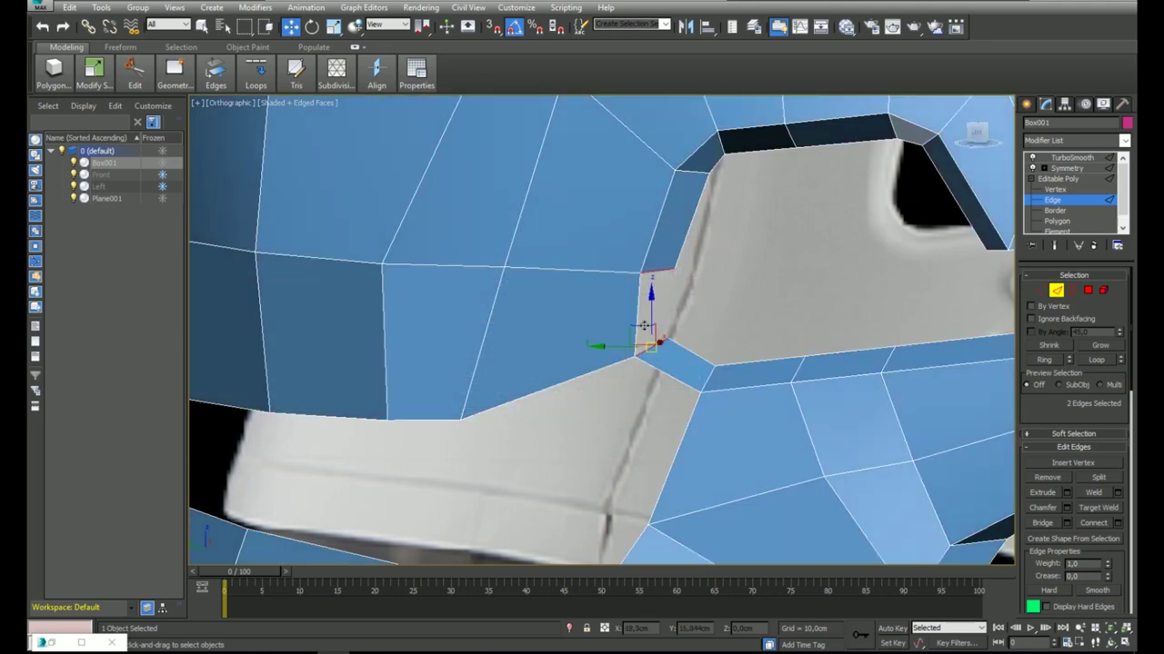
{"action": "left_click", "coordinate": [1043, 523]}
Bridge the strip's slanted front lower edge to the rear edge of the upper cheek.
{"action": "scroll", "coordinate": [727, 295], "scroll_direction": "down", "scroll_amount": 6}
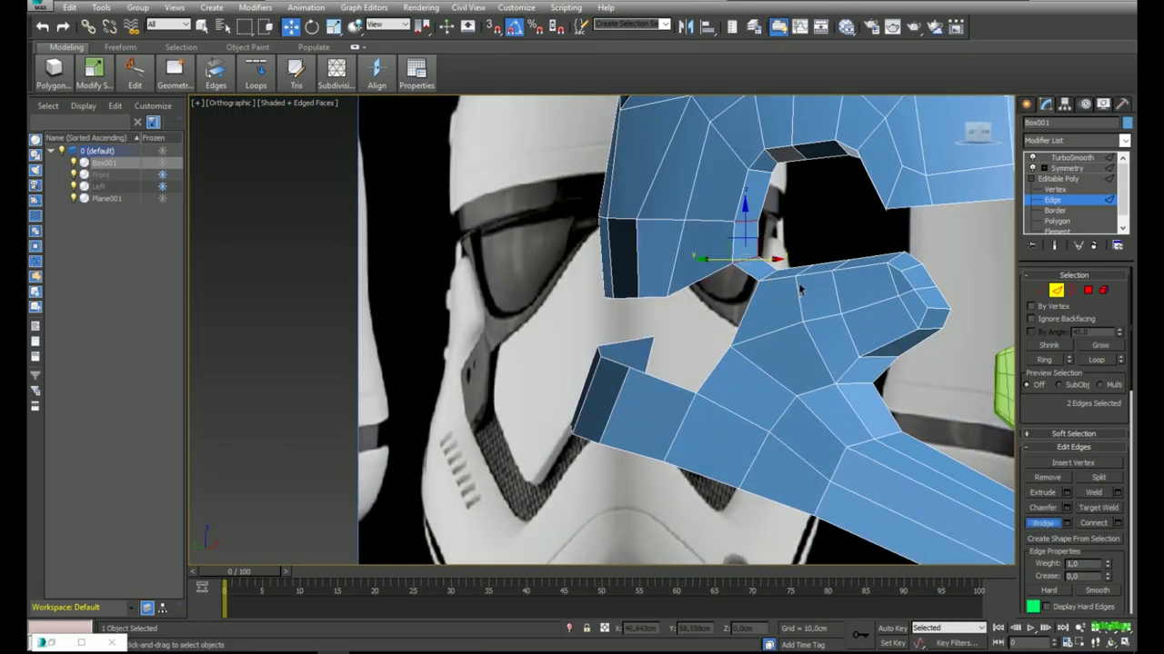
{"action": "left_click", "coordinate": [746, 312]}
{"action": "middle_click_drag", "start_coordinate": [746, 312], "coordinate": [706, 299], "text": "alt"}
{"action": "left_click", "coordinate": [677, 279], "text": "ctrl"}
{"action": "left_click", "coordinate": [1045, 525]}
Try to bridge the lower strip's upper edges to the dome's lower edges across the rear side gap.
{"action": "key", "text": "l"}
{"action": "scroll", "coordinate": [594, 324], "scroll_direction": "down", "scroll_amount": 3}
{"action": "middle_click_drag", "start_coordinate": [595, 325], "coordinate": [805, 244]}
{"action": "left_click", "coordinate": [721, 319]}
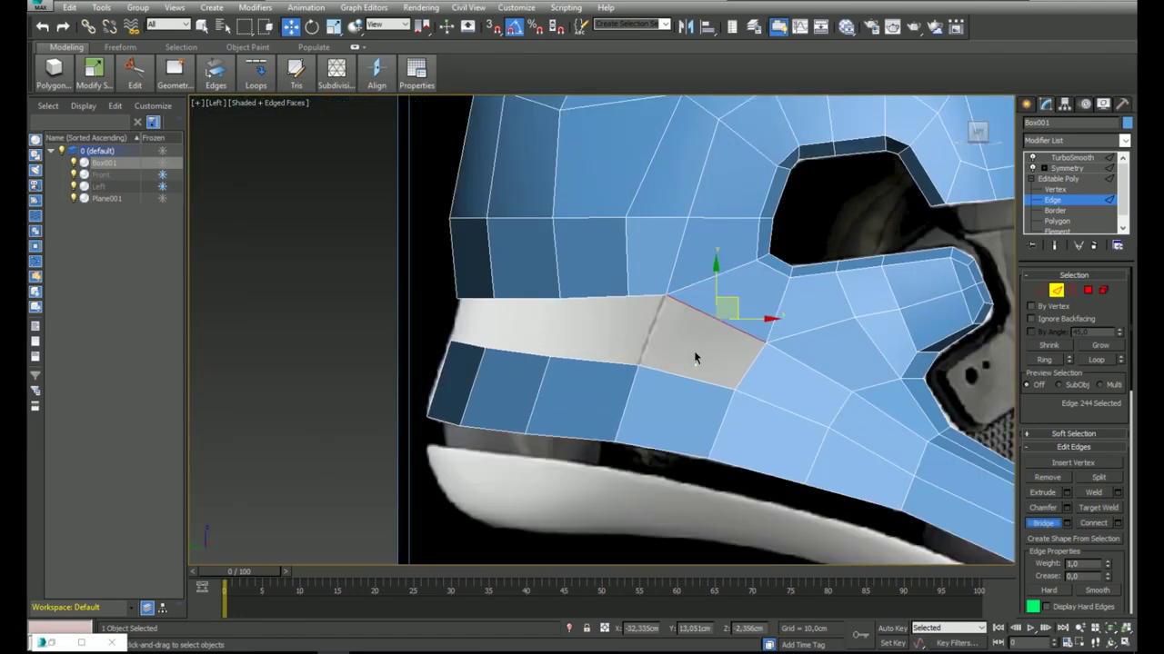
{"action": "left_click", "coordinate": [695, 378], "text": "ctrl"}
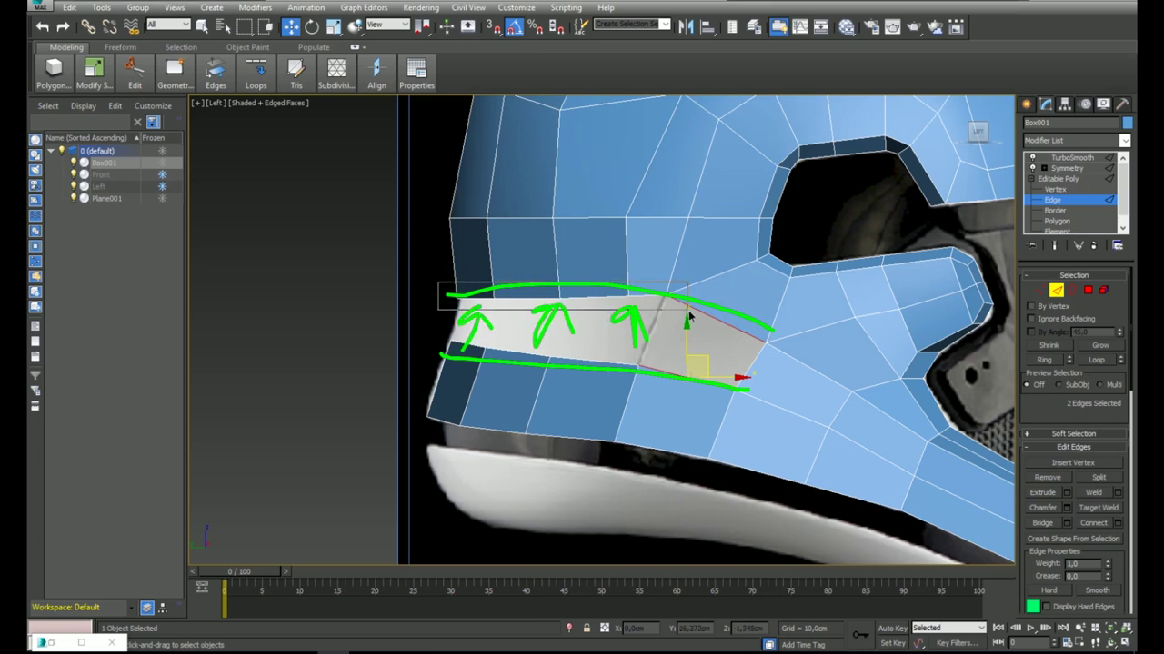
{"action": "left_click_drag", "start_coordinate": [688, 312], "coordinate": [688, 312]}
{"action": "left_click_drag", "start_coordinate": [438, 321], "coordinate": [710, 391], "text": "ctrl"}
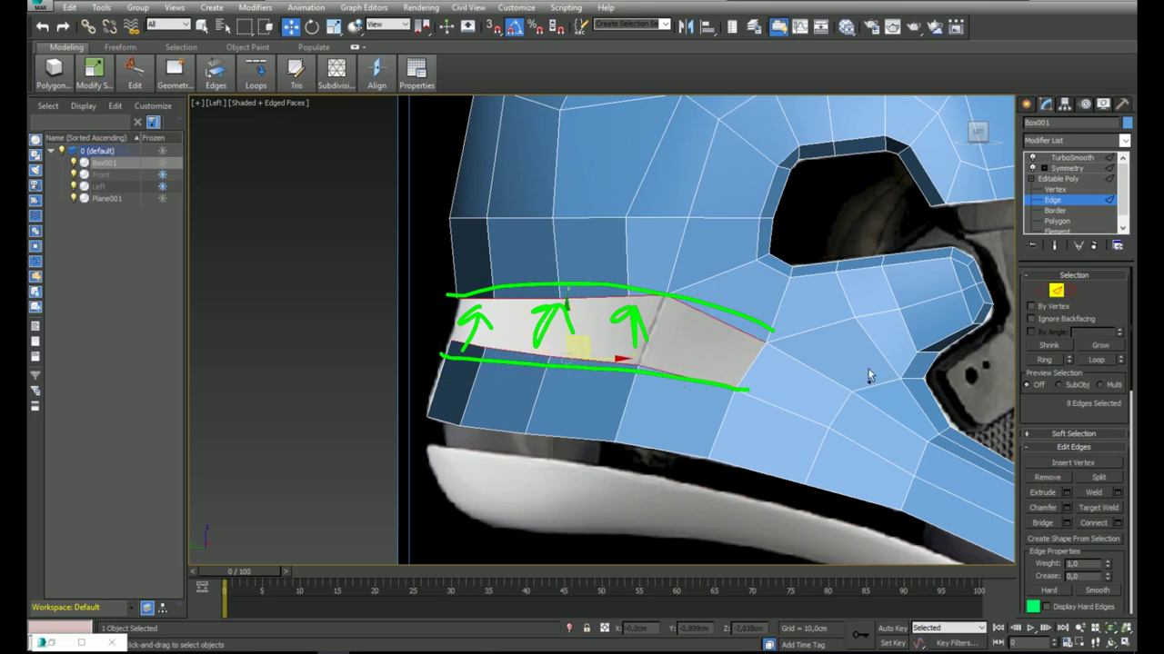
{"action": "left_click", "coordinate": [1042, 524]}
{"action": "key", "text": "ctrl+z"}
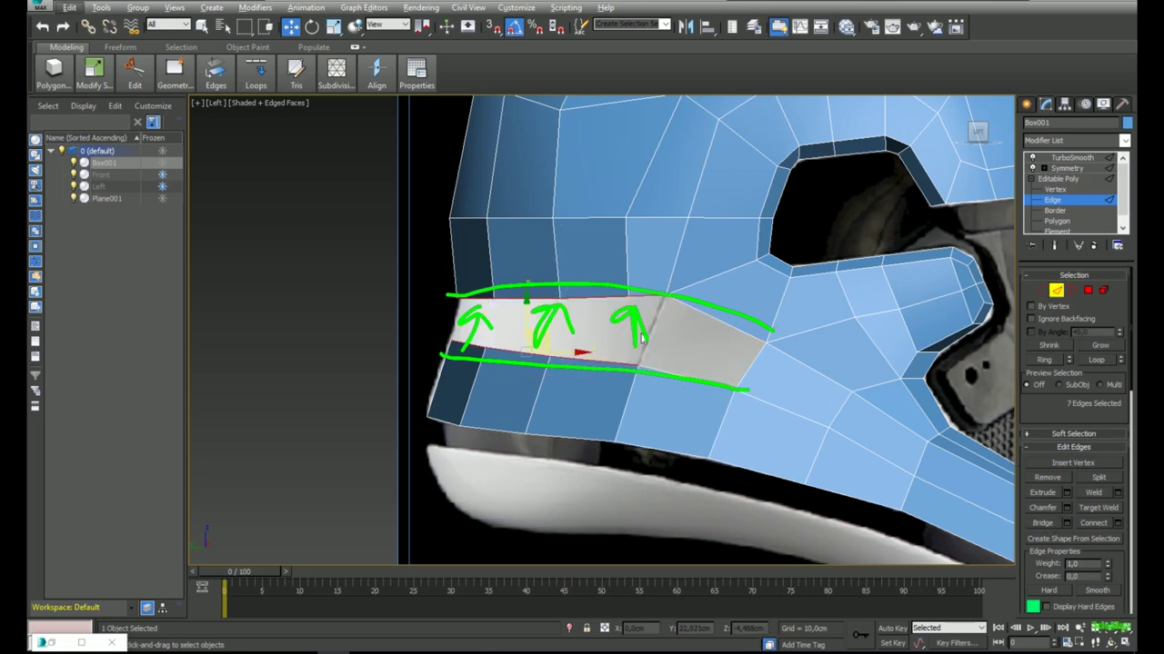
Connect the upper and lower edges of the strip section behind the seam line with a new cross edge and apply Set Flow to it.
{"action": "left_click", "coordinate": [619, 365]}
{"action": "right_click", "coordinate": [558, 421]}
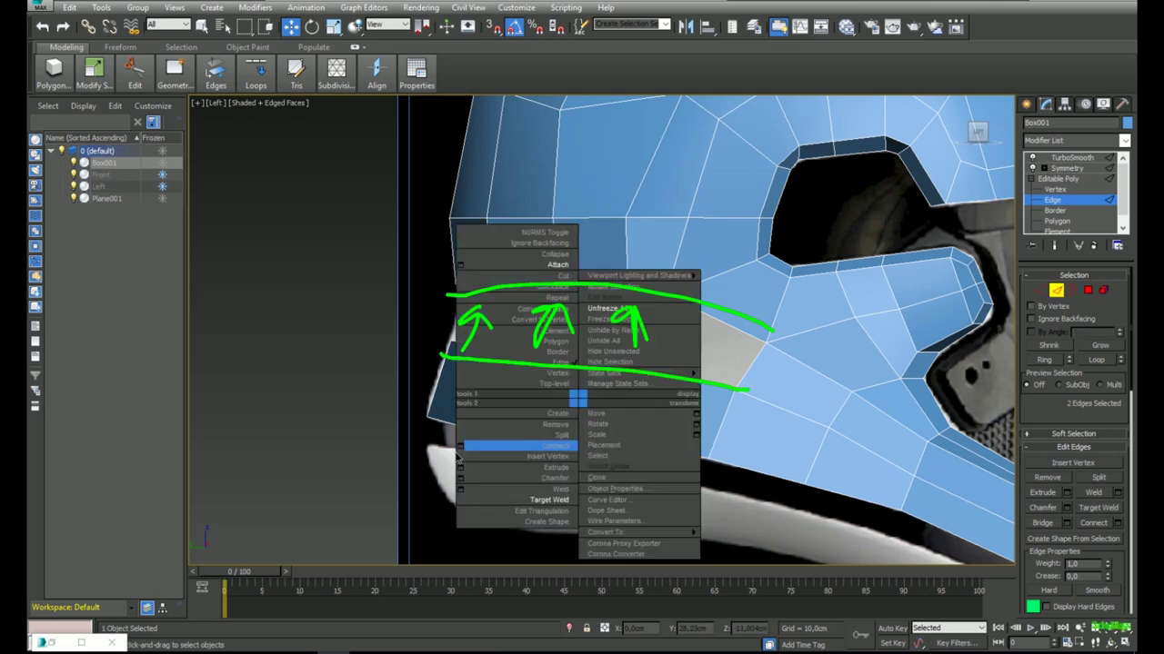
{"action": "left_click", "coordinate": [483, 444]}
{"action": "left_click", "coordinate": [610, 395]}
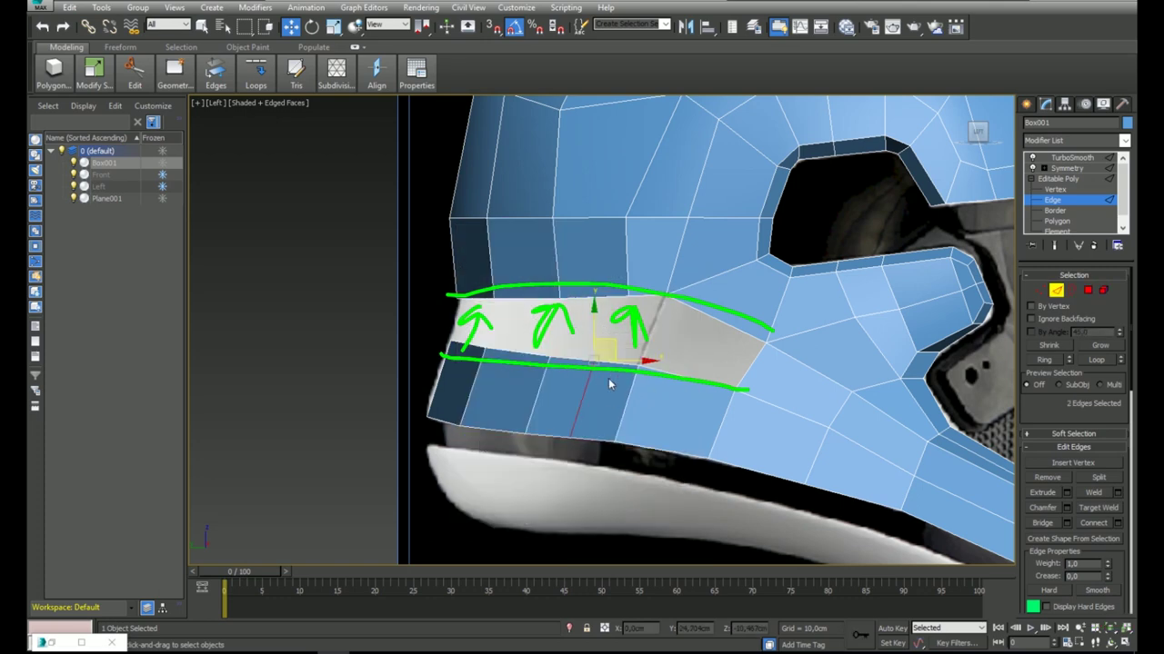
{"action": "middle_click_drag", "start_coordinate": [611, 385], "coordinate": [581, 402], "text": "alt"}
{"action": "mouse_move", "coordinate": [256, 76]}
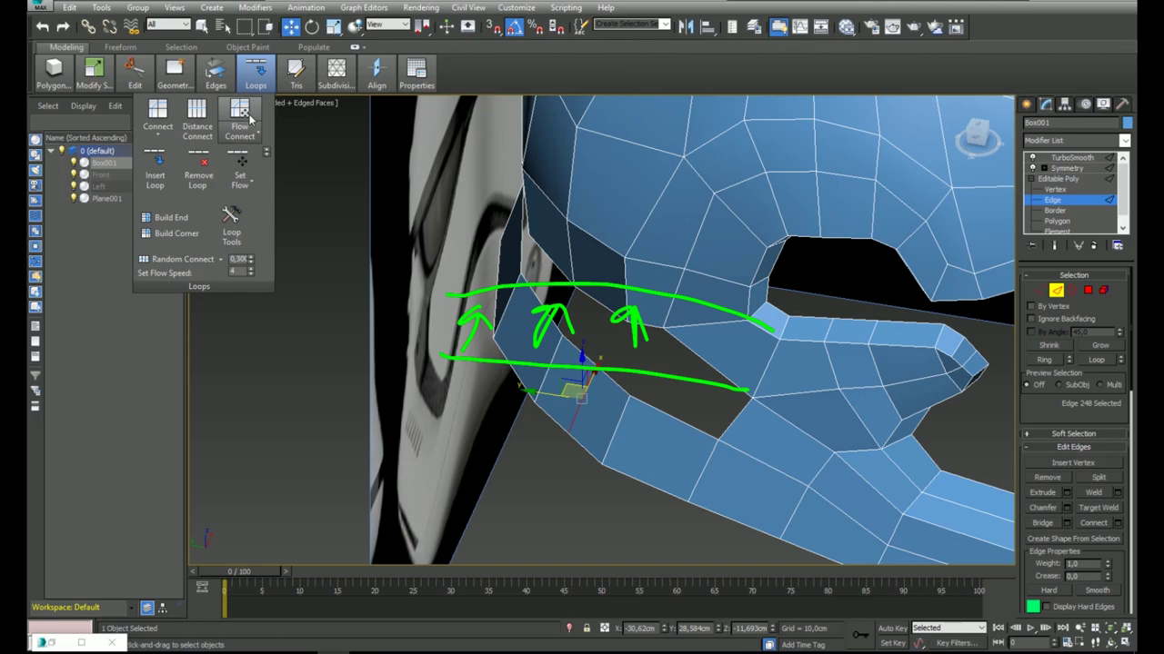
{"action": "left_click", "coordinate": [243, 165]}
Select the edge rows above and below the rear side gap and bridge them to close it.
{"action": "key", "text": "l"}
{"action": "scroll", "coordinate": [644, 247], "scroll_direction": "up", "scroll_amount": 2}
{"action": "scroll", "coordinate": [547, 318], "scroll_direction": "down", "scroll_amount": 2}
{"action": "middle_click_drag", "start_coordinate": [547, 318], "coordinate": [579, 295]}
{"action": "scroll", "coordinate": [537, 320], "scroll_direction": "down", "scroll_amount": 2}
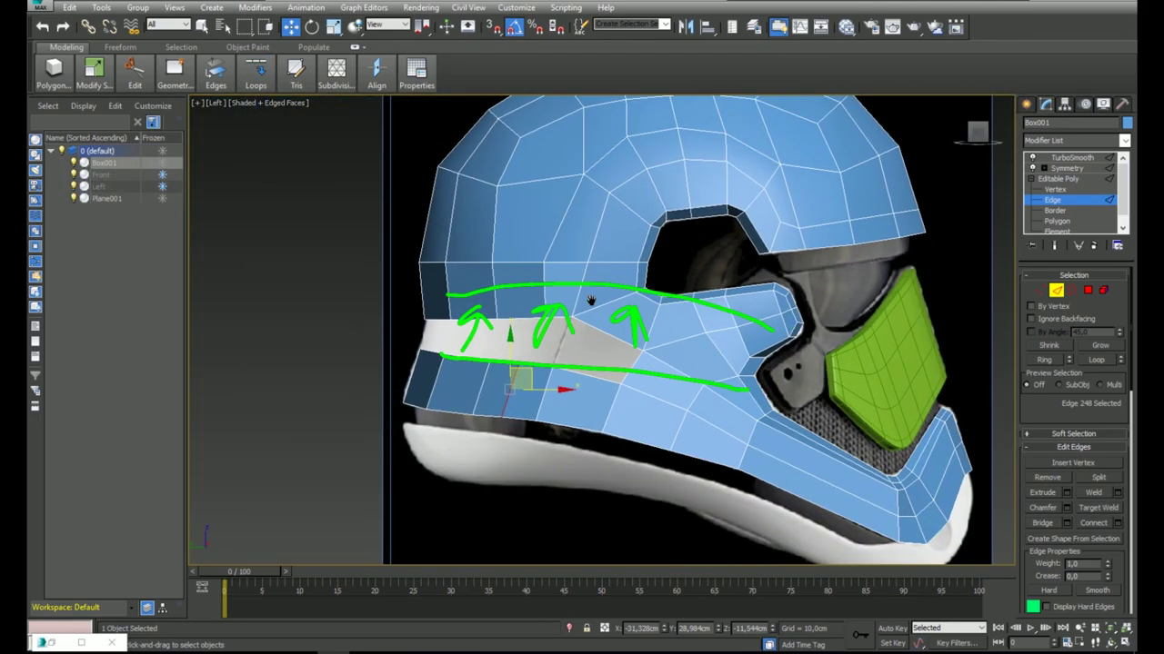
{"action": "scroll", "coordinate": [579, 296], "scroll_direction": "up", "scroll_amount": 2}
{"action": "left_click_drag", "start_coordinate": [650, 407], "coordinate": [651, 408]}
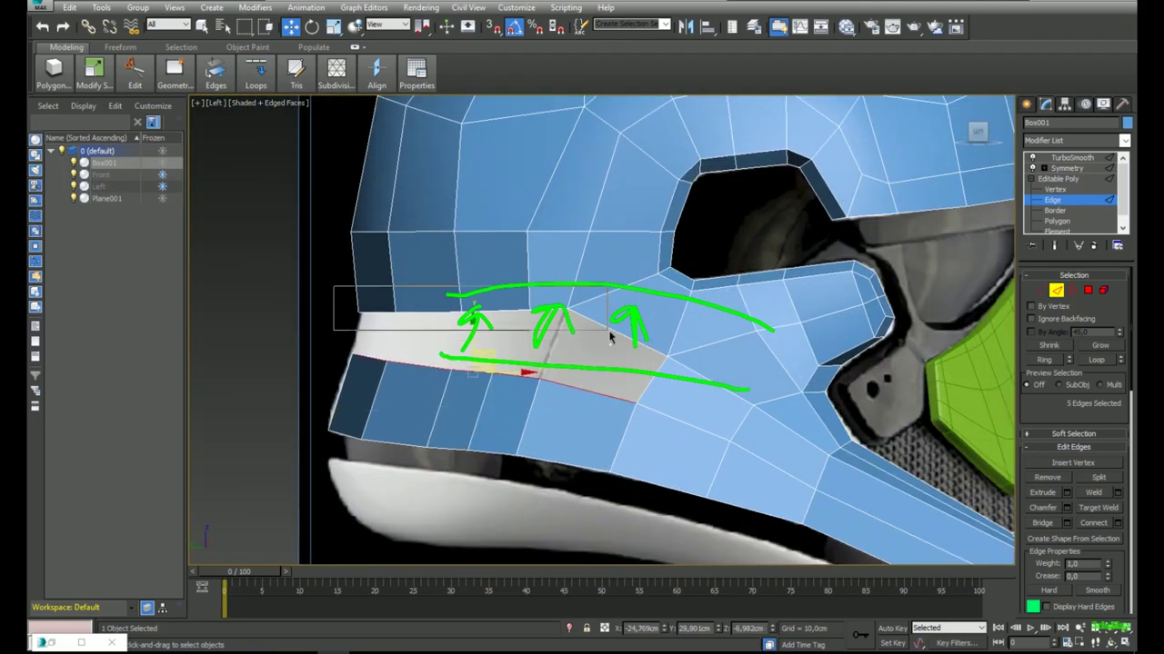
{"action": "left_click_drag", "start_coordinate": [610, 337], "coordinate": [608, 333], "text": "ctrl"}
{"action": "left_click", "coordinate": [1045, 523]}
With see-through display on, shift the vertex just behind the seam on the dome's former lower edge rearward, then restore the solid display.
{"action": "key", "text": "1"}
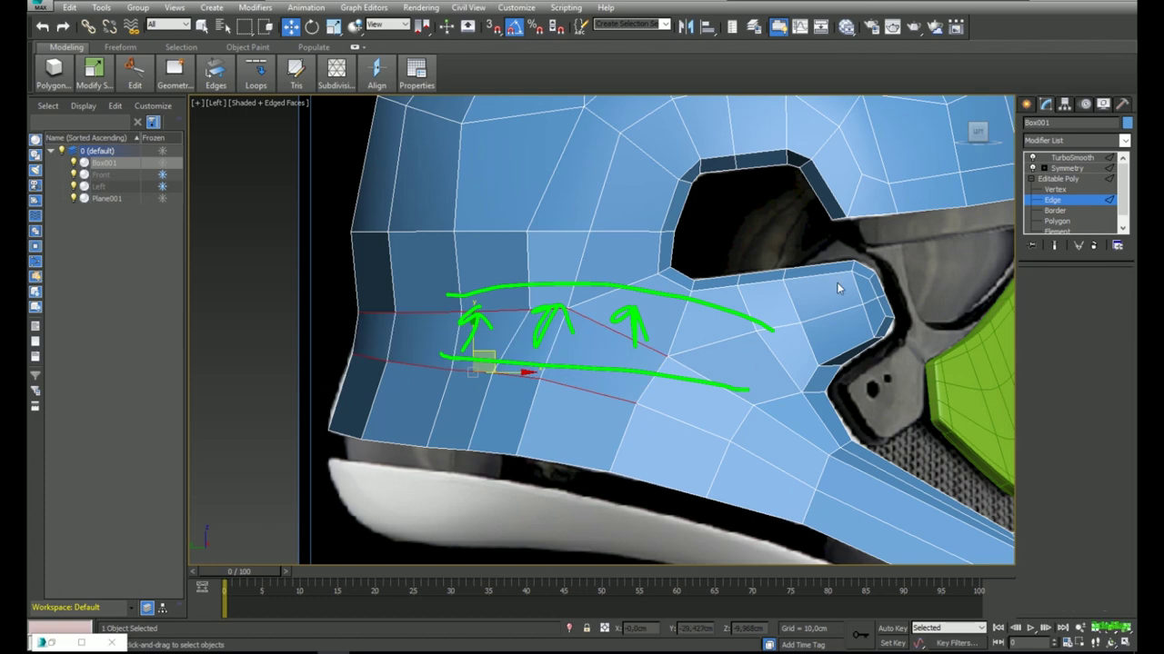
{"action": "middle_click_drag", "start_coordinate": [540, 309], "coordinate": [581, 297]}
{"action": "key", "text": "alt+x"}
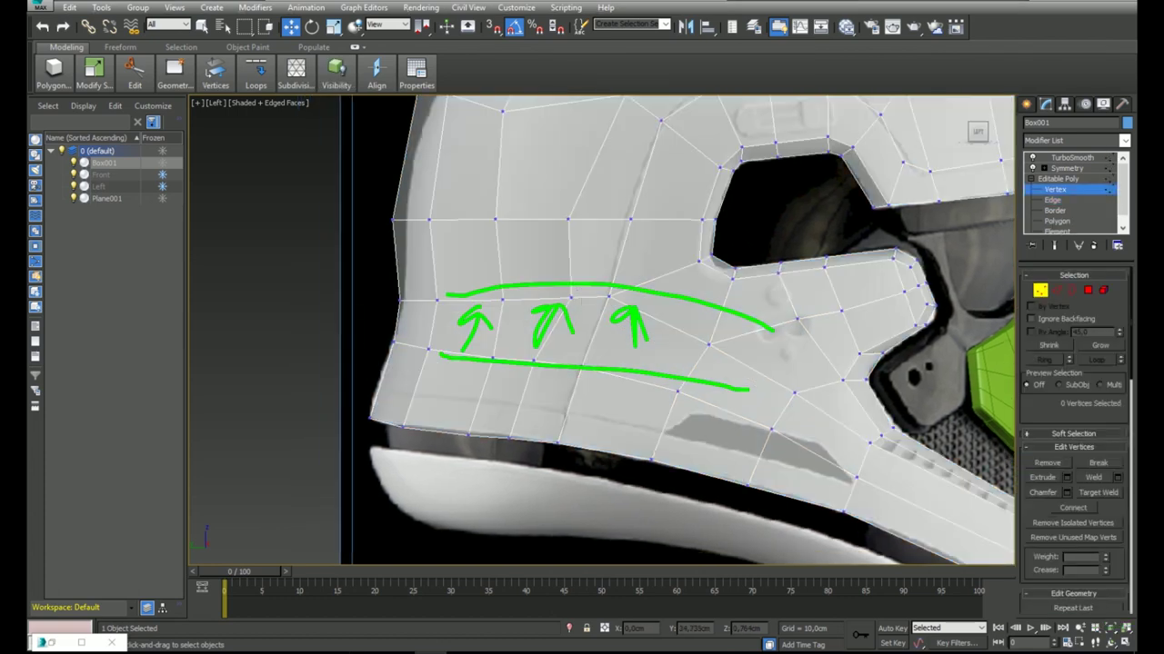
{"action": "left_click", "coordinate": [570, 299]}
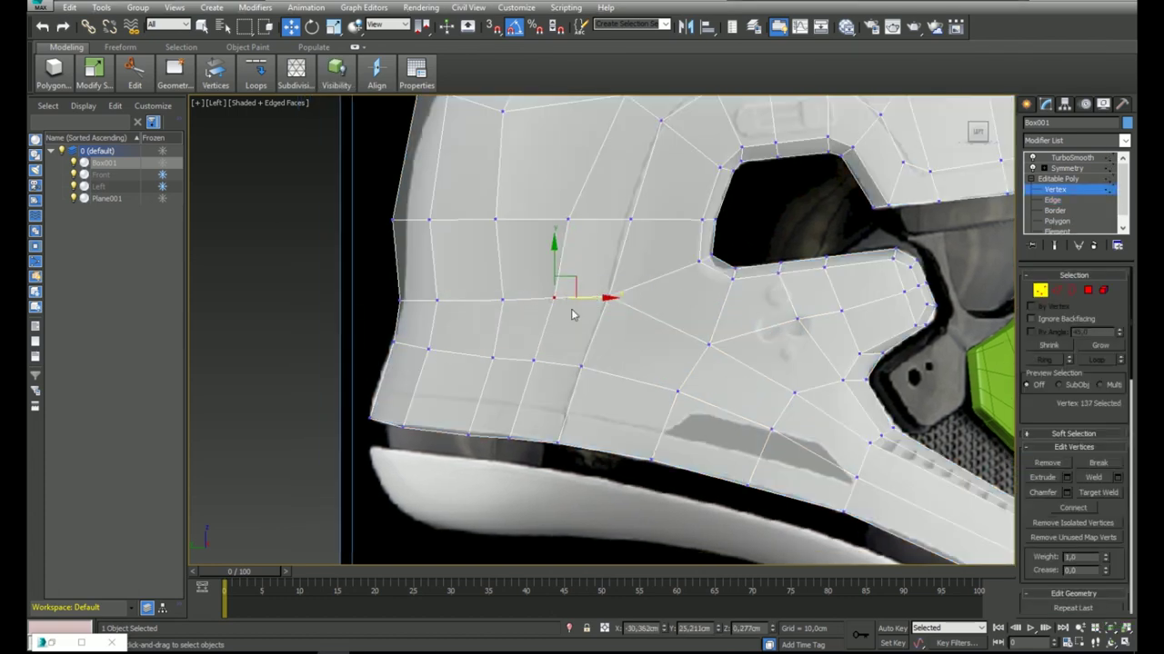
{"action": "scroll", "coordinate": [580, 293], "scroll_direction": "down", "scroll_amount": 5}
{"action": "key", "text": "alt+x"}
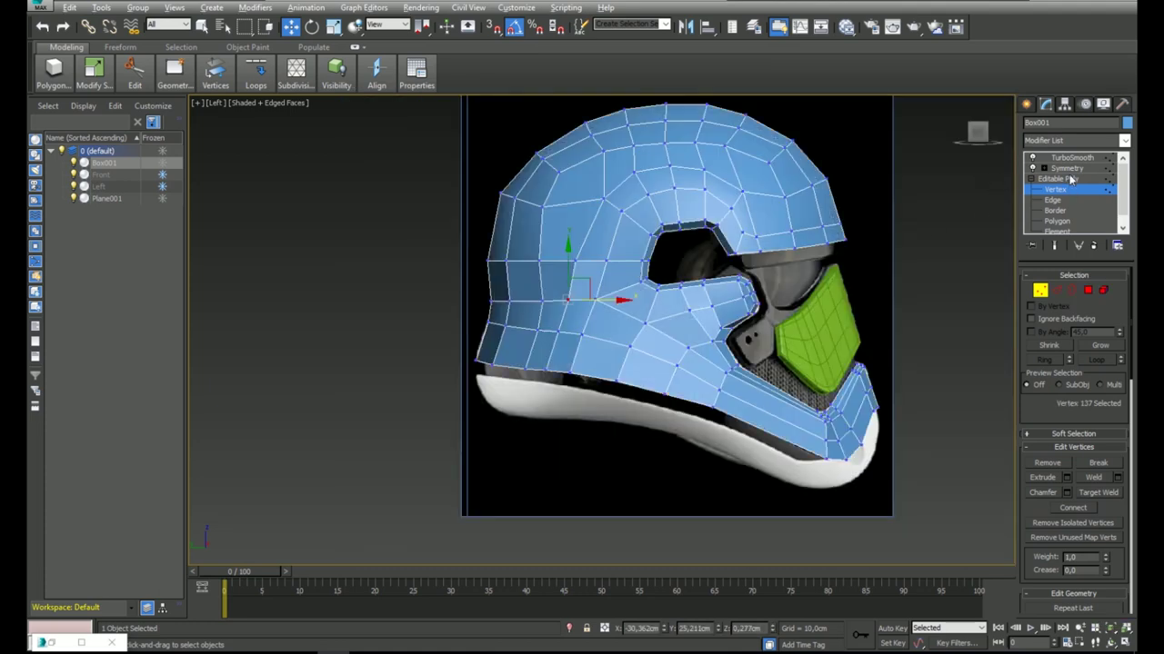
Show the helmet's smoothed end result and hide the edge lines.
{"action": "left_click", "coordinate": [1071, 180]}
{"action": "left_click", "coordinate": [1054, 245]}
{"action": "key", "text": "F4"}
{"action": "middle_click_drag", "start_coordinate": [940, 357], "coordinate": [988, 319]}
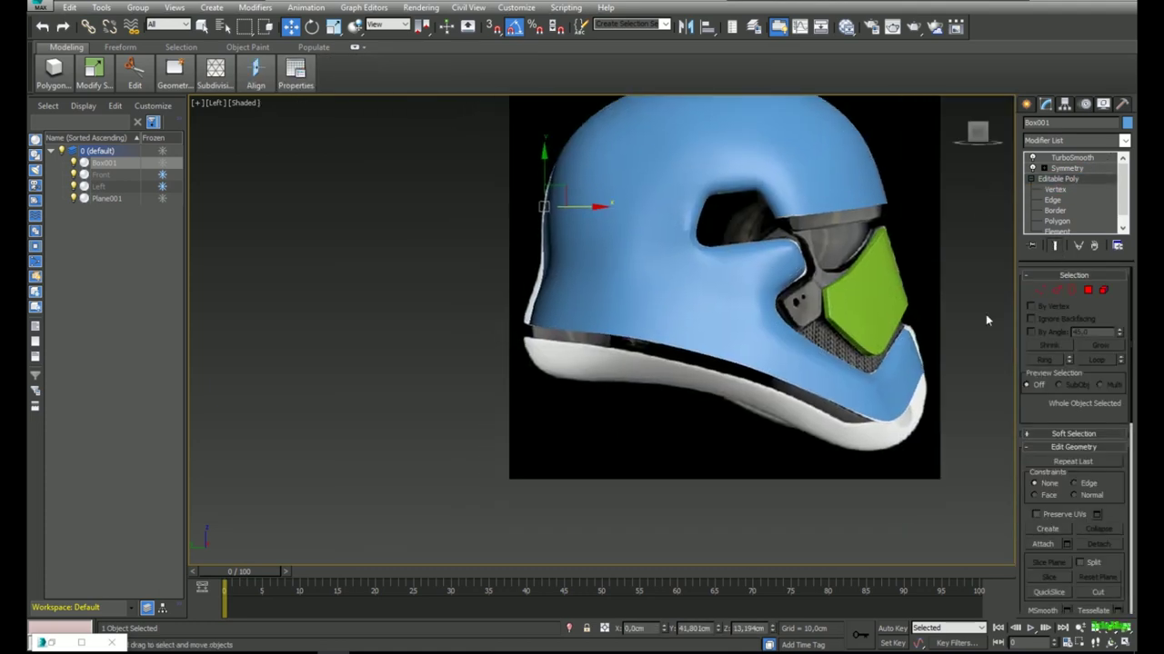
Select the two vertices at the rear end of the helmet's bottom rim and move them slightly rearward toward the reference outline.
{"action": "key", "text": "1"}
{"action": "middle_click_drag", "start_coordinate": [589, 278], "coordinate": [607, 282]}
{"action": "scroll", "coordinate": [552, 318], "scroll_direction": "up", "scroll_amount": 5}
{"action": "key", "text": "F3"}
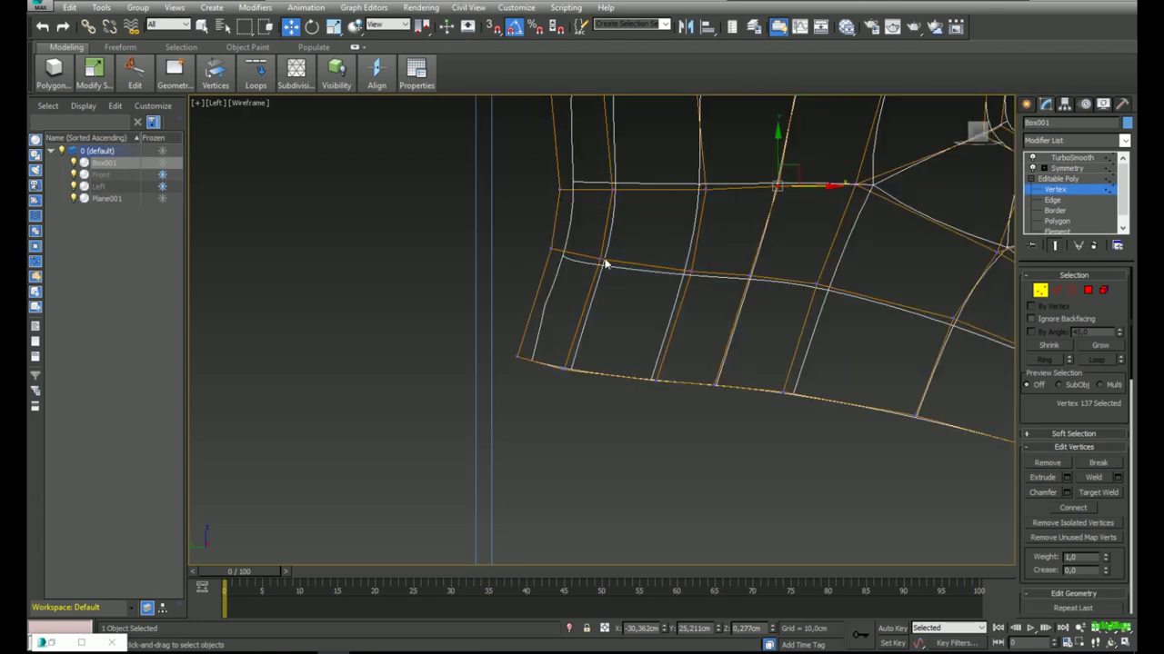
{"action": "left_click_drag", "start_coordinate": [513, 376], "coordinate": [509, 383]}
{"action": "key", "text": "F3"}
{"action": "middle_click_drag", "start_coordinate": [600, 281], "coordinate": [600, 333]}
{"action": "scroll", "coordinate": [600, 333], "scroll_direction": "down", "scroll_amount": 2}
{"action": "left_click_drag", "start_coordinate": [618, 324], "coordinate": [549, 324]}
{"action": "left_click_drag", "start_coordinate": [593, 391], "coordinate": [586, 391]}
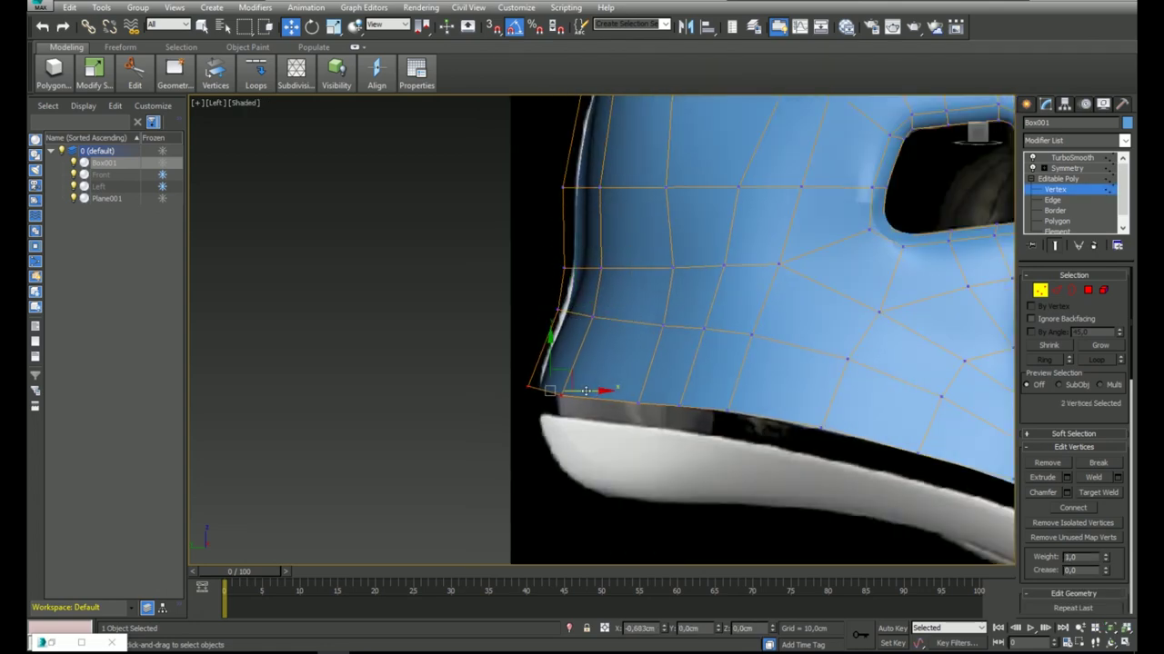
Shift the outermost rear vertices of the bottom rim and the row above it rearward to follow the reference silhouette.
{"action": "middle_click_drag", "start_coordinate": [608, 300], "coordinate": [618, 337]}
{"action": "left_click", "coordinate": [568, 348]}
{"action": "left_click", "coordinate": [539, 423], "text": "ctrl"}
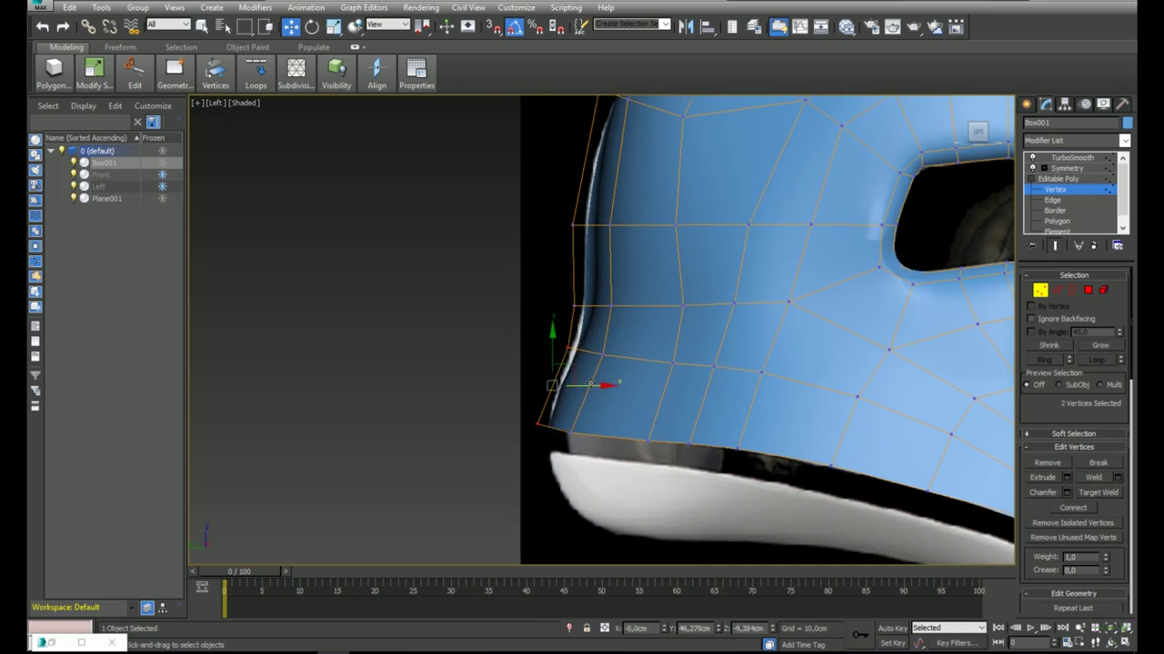
{"action": "left_click_drag", "start_coordinate": [605, 389], "coordinate": [602, 387]}
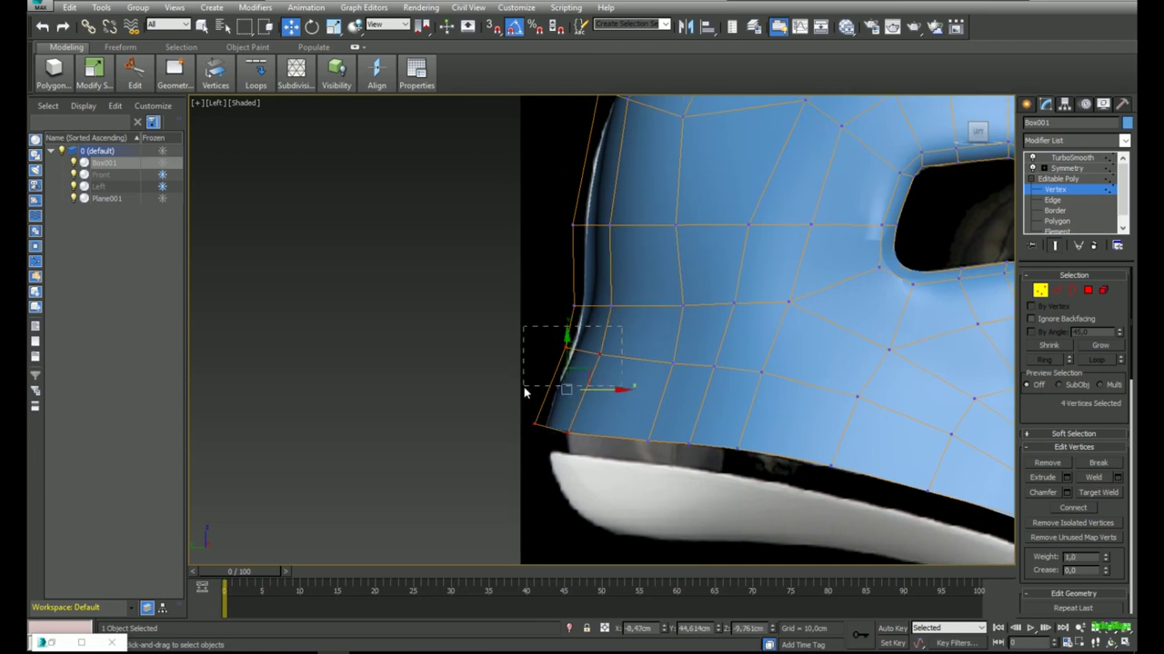
{"action": "left_click_drag", "start_coordinate": [524, 388], "coordinate": [524, 390]}
{"action": "left_click_drag", "start_coordinate": [624, 350], "coordinate": [620, 350]}
From the top view, move the lower vertices around the helmet's rear corner outward to even out the curve.
{"action": "key", "text": "alt+x"}
{"action": "middle_click_drag", "start_coordinate": [647, 275], "coordinate": [605, 260]}
{"action": "key", "text": "alt+x"}
{"action": "key", "text": "t"}
{"action": "middle_click_drag", "start_coordinate": [613, 108], "coordinate": [613, 231]}
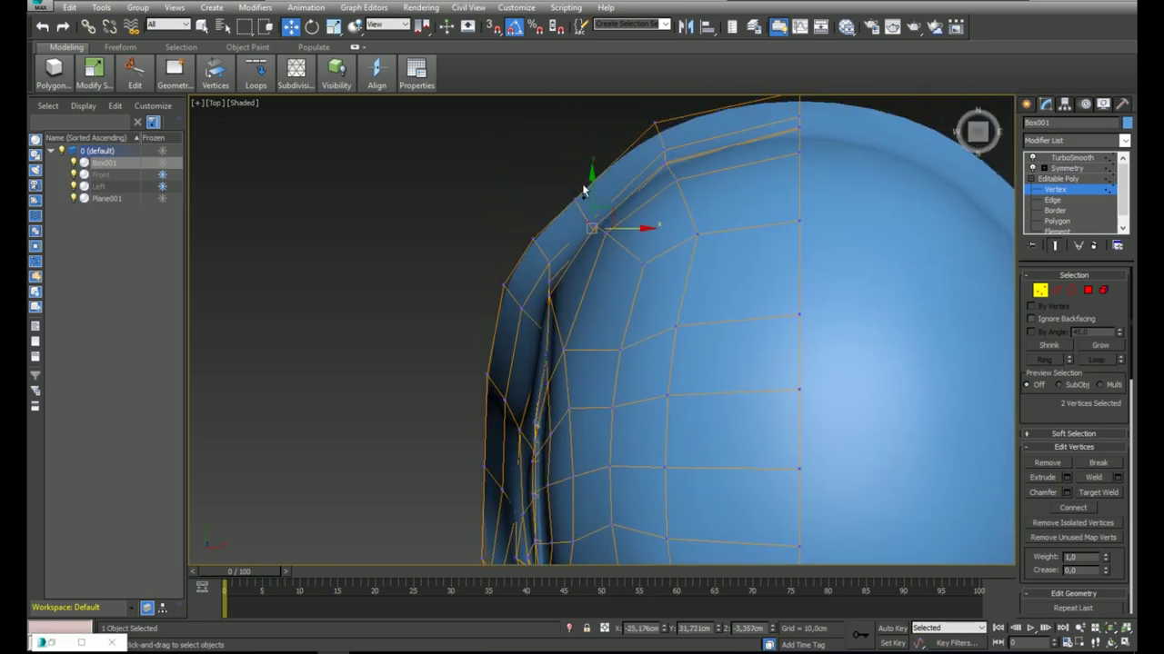
{"action": "left_click_drag", "start_coordinate": [569, 190], "coordinate": [600, 234]}
{"action": "left_click_drag", "start_coordinate": [598, 204], "coordinate": [596, 184]}
{"action": "left_click_drag", "start_coordinate": [527, 265], "coordinate": [546, 229]}
{"action": "left_click", "coordinate": [536, 222]}
{"action": "scroll", "coordinate": [536, 222], "scroll_direction": "down", "scroll_amount": 2}
{"action": "middle_click_drag", "start_coordinate": [660, 237], "coordinate": [638, 228]}
{"action": "scroll", "coordinate": [644, 255], "scroll_direction": "down", "scroll_amount": 4}
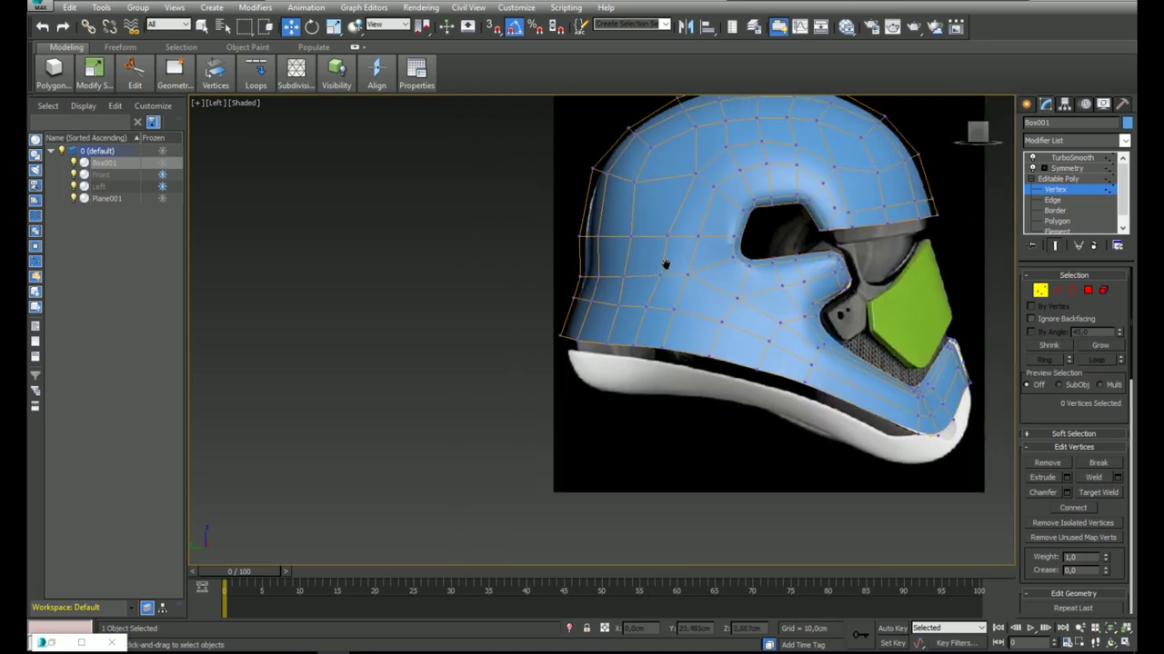
Try shifting the vertex at the ear opening's lower rear corner.
{"action": "scroll", "coordinate": [655, 265], "scroll_direction": "up", "scroll_amount": 2}
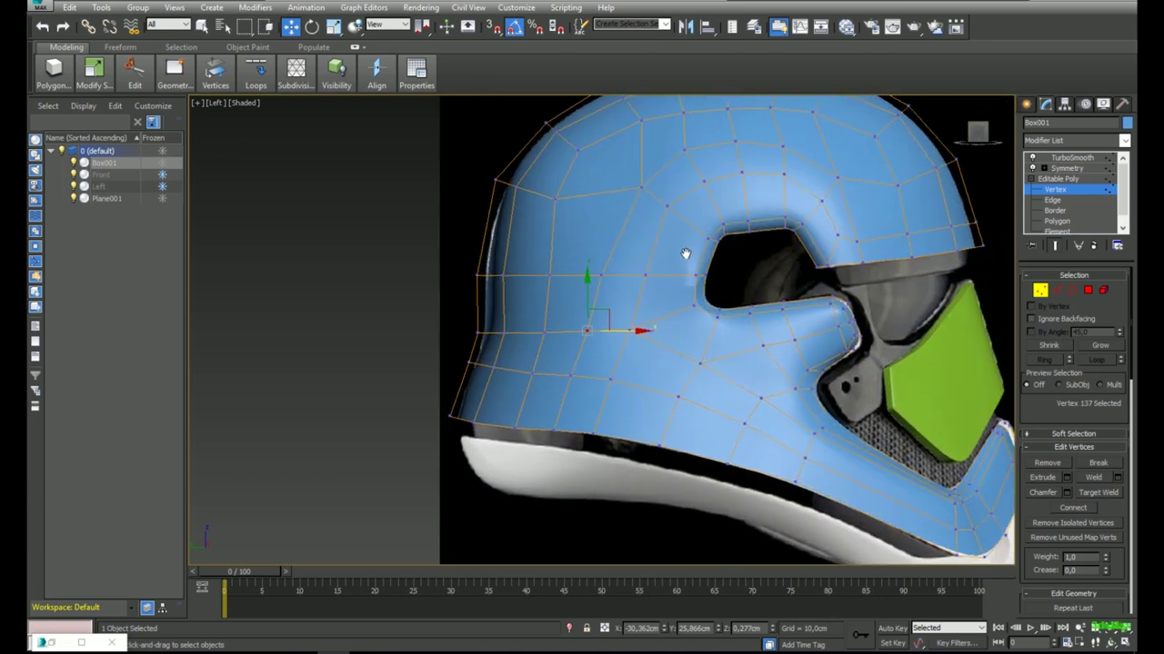
{"action": "scroll", "coordinate": [678, 279], "scroll_direction": "up", "scroll_amount": 8}
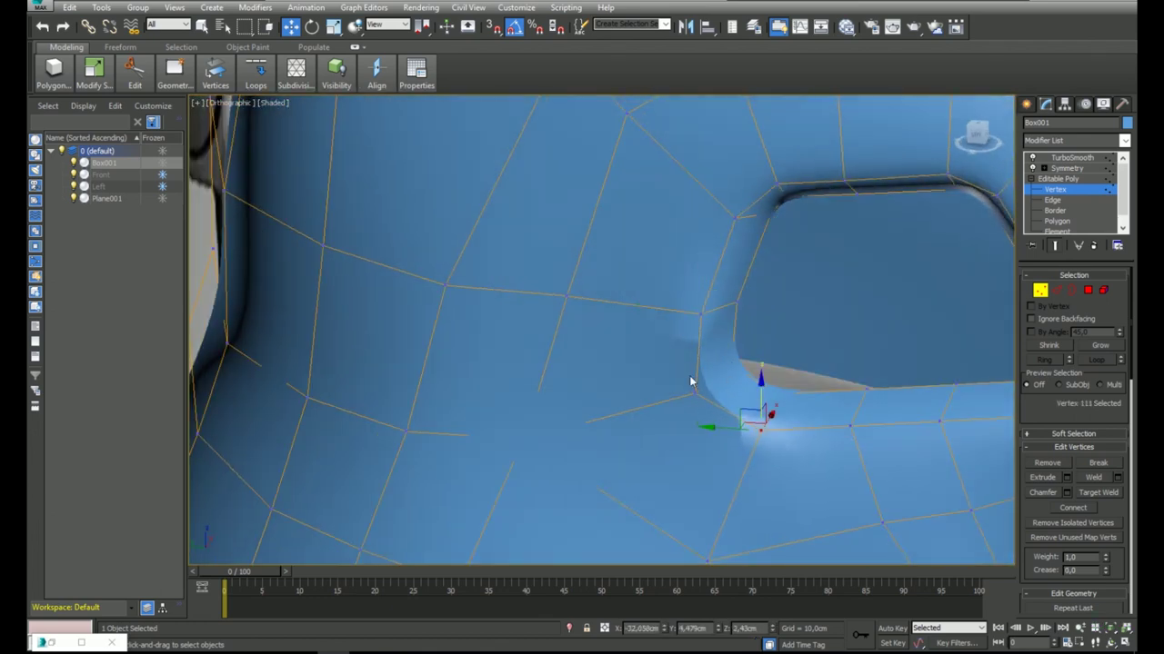
{"action": "left_click_drag", "start_coordinate": [629, 387], "coordinate": [627, 387]}
{"action": "key", "text": "ctrl+z"}
Return to the unsmoothed mesh with edge lines shown and test-move the inner vertex at the ear opening's lower rear corner.
{"action": "left_click", "coordinate": [1055, 246]}
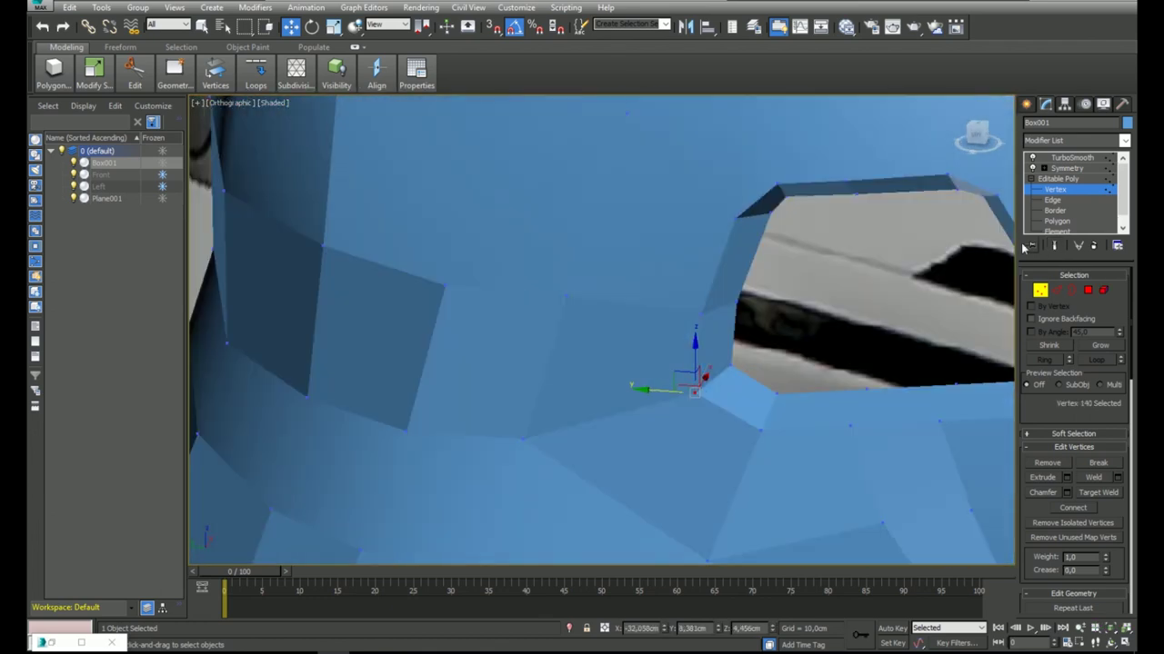
{"action": "key", "text": "F4"}
{"action": "left_click_drag", "start_coordinate": [693, 363], "coordinate": [724, 360]}
{"action": "key", "text": "ctrl+z"}
{"action": "middle_click_drag", "start_coordinate": [724, 361], "coordinate": [803, 361], "text": "alt"}
Delete the TurboSmooth and Symmetry modifiers from the helmet.
{"action": "left_click", "coordinate": [1065, 180]}
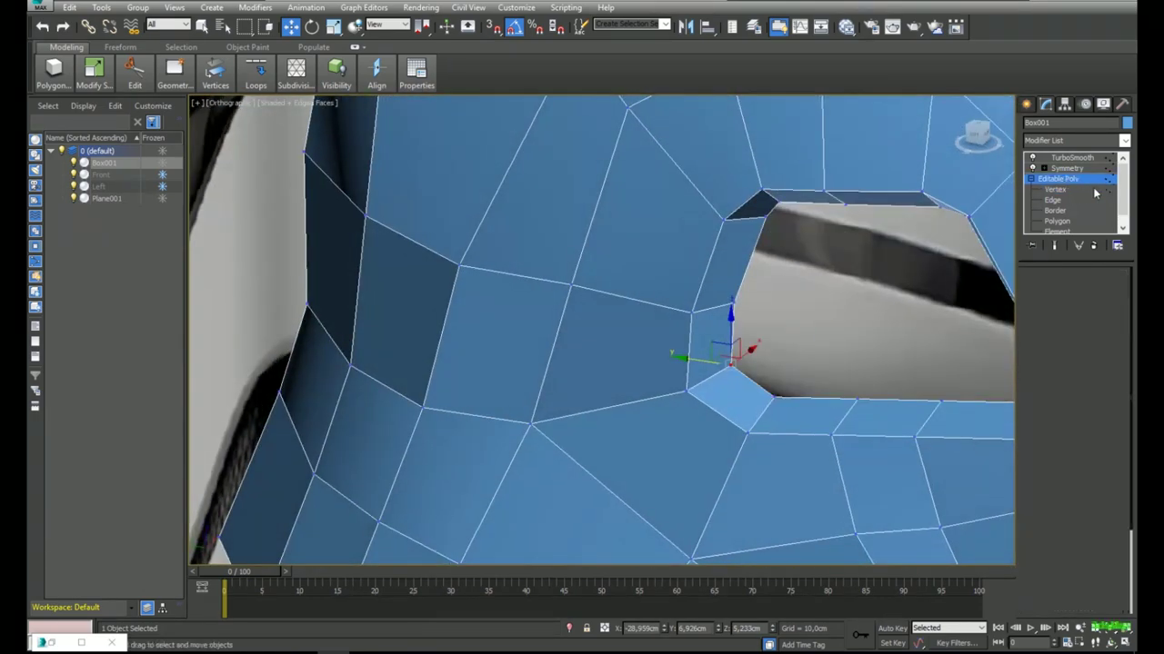
{"action": "left_click", "coordinate": [1074, 169]}
{"action": "left_click", "coordinate": [1077, 160]}
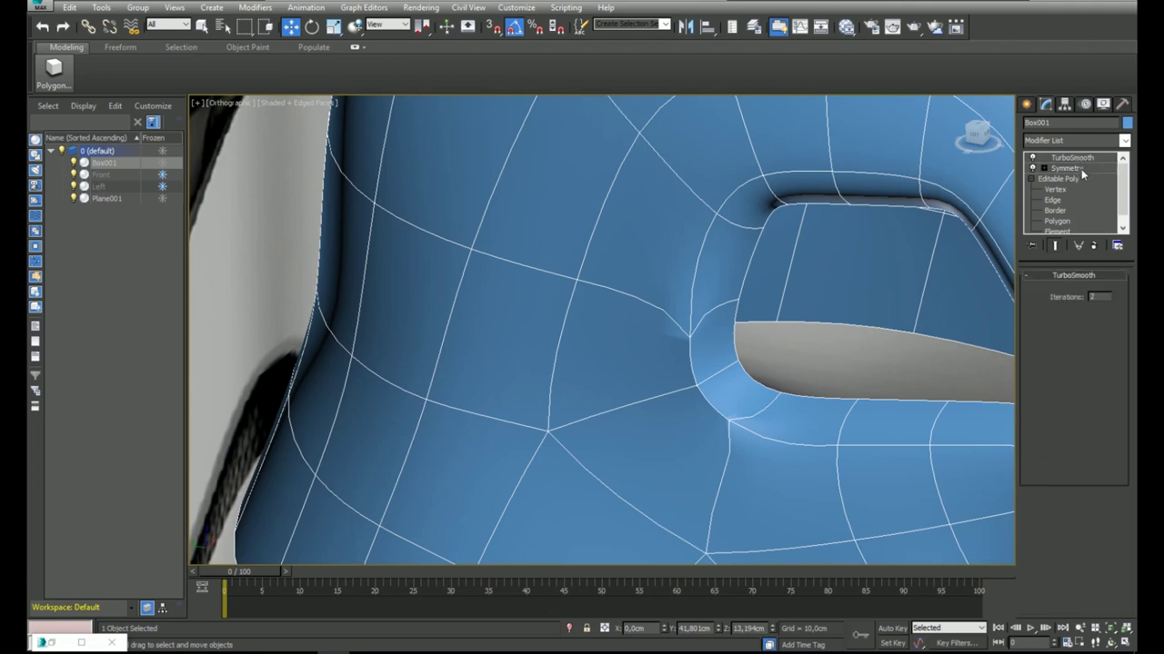
{"action": "left_click", "coordinate": [1095, 246]}
{"action": "left_click", "coordinate": [1095, 247]}
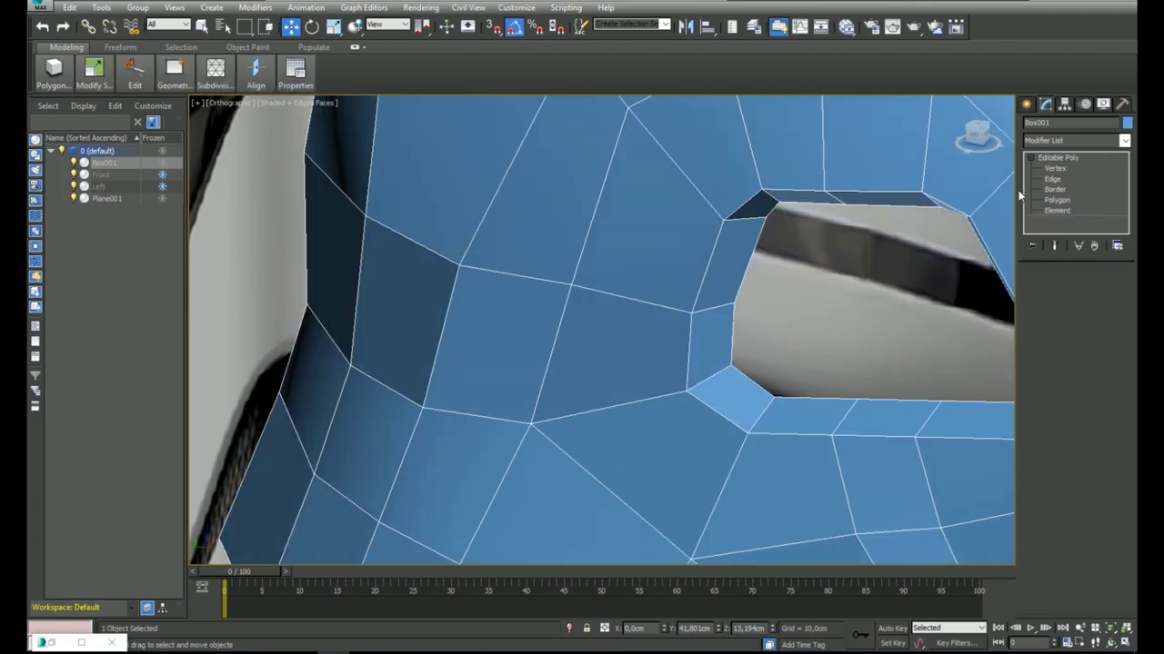
Apply a fresh Symmetry modifier mirrored on X with Flip enabled, and a TurboSmooth modifier with 1 iteration above it.
{"action": "left_click", "coordinate": [1054, 141]}
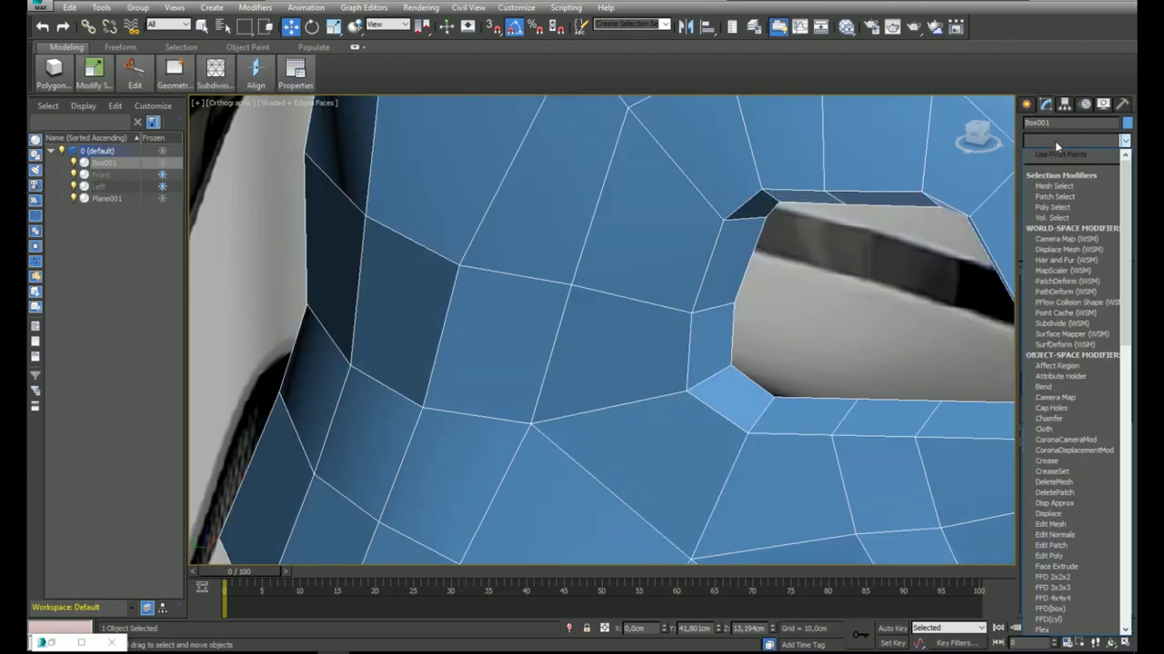
{"action": "type", "text": "sy"}
{"action": "key", "text": "Return"}
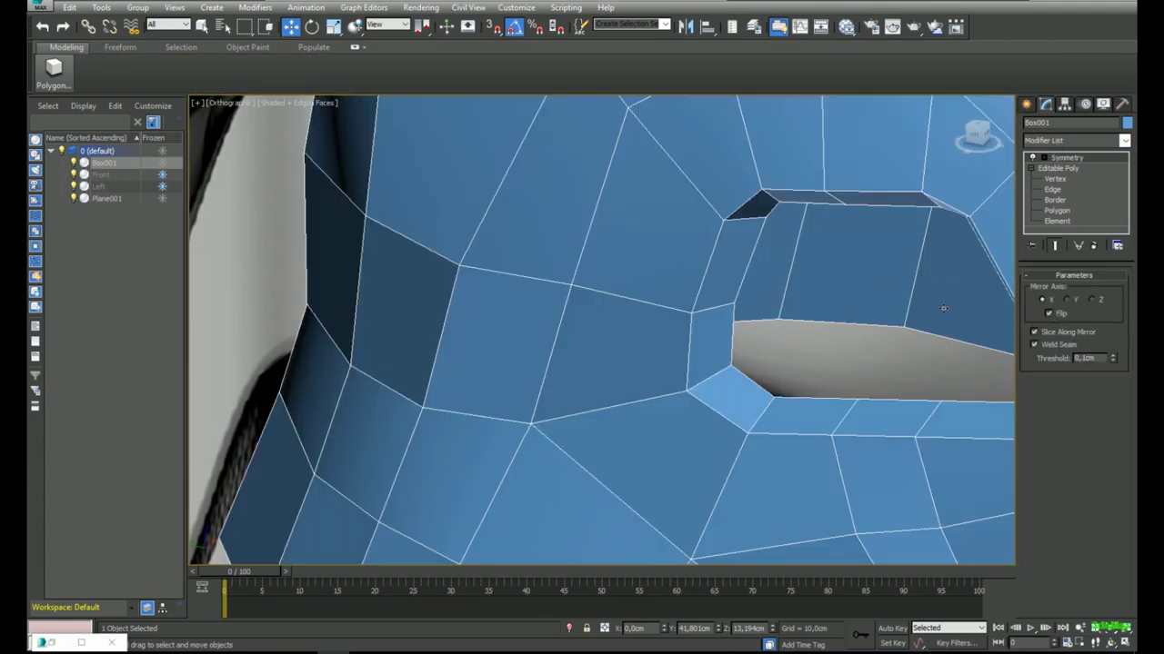
{"action": "left_click", "coordinate": [1061, 146]}
{"action": "type", "text": "tu"}
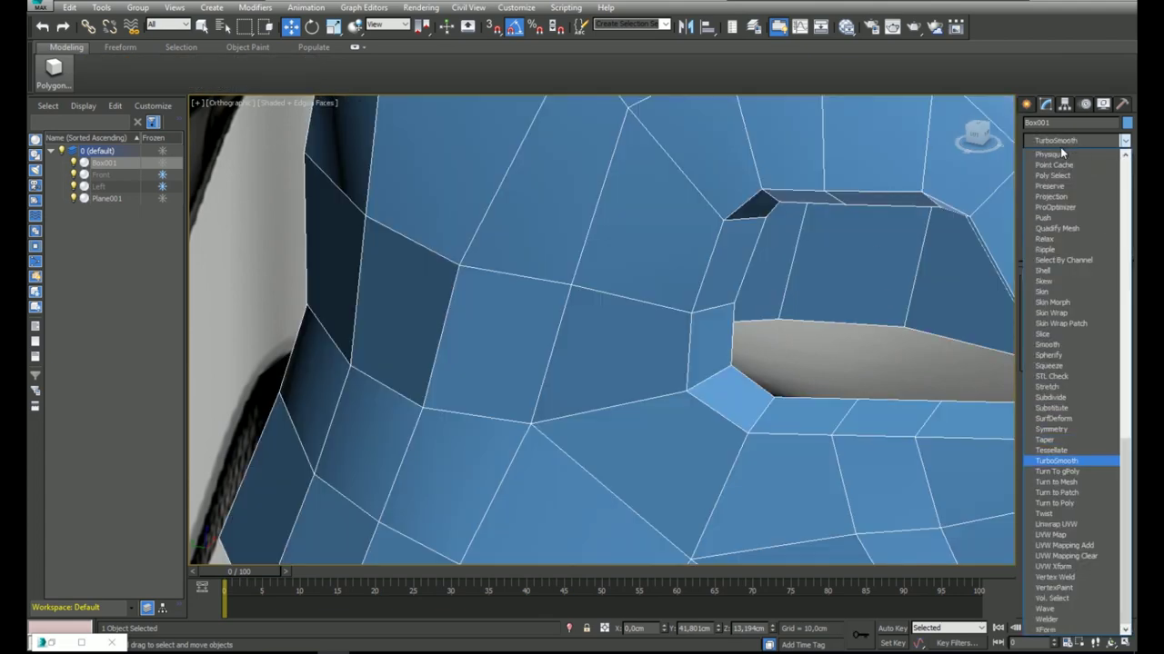
{"action": "key", "text": "Return"}
{"action": "middle_click_drag", "start_coordinate": [753, 287], "coordinate": [662, 262]}
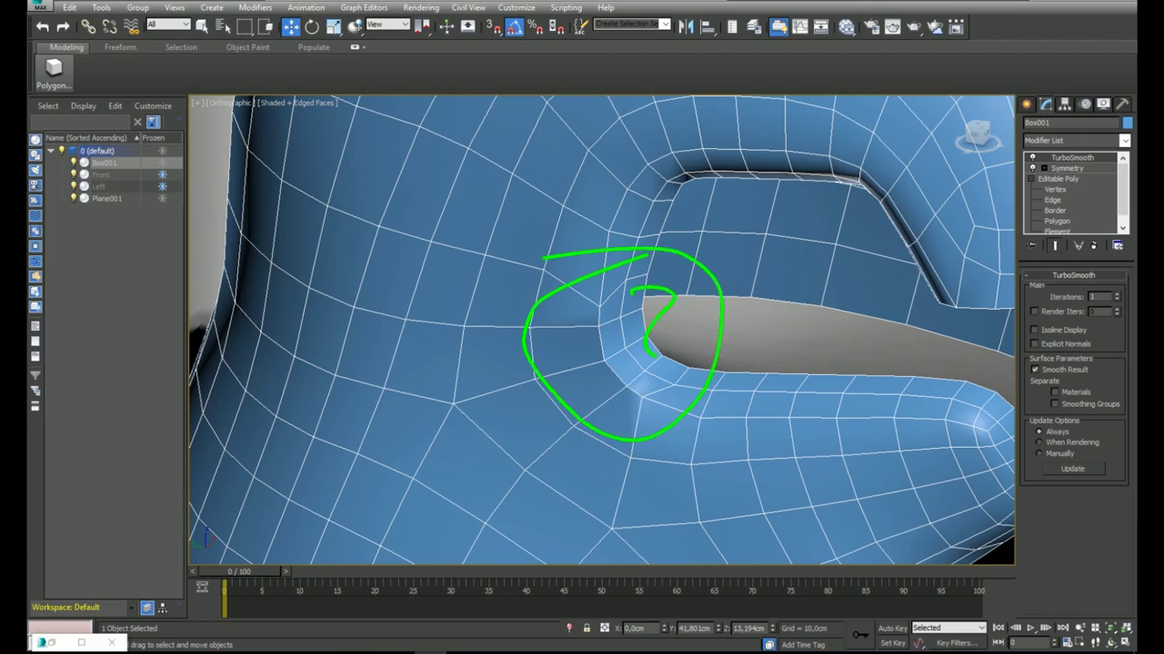
Target-weld the loose rim vertex at the ear opening's lower rear corner to the adjoining helmet vertex.
{"action": "left_click", "coordinate": [1064, 179]}
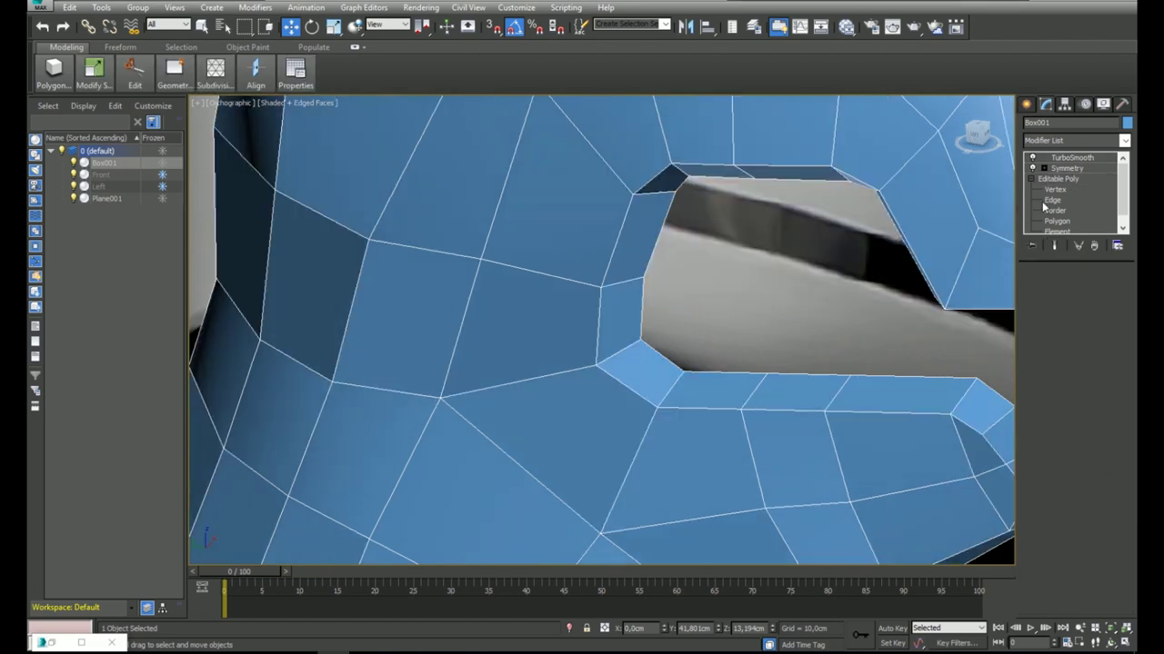
{"action": "left_click", "coordinate": [1039, 291]}
{"action": "left_click", "coordinate": [641, 334]}
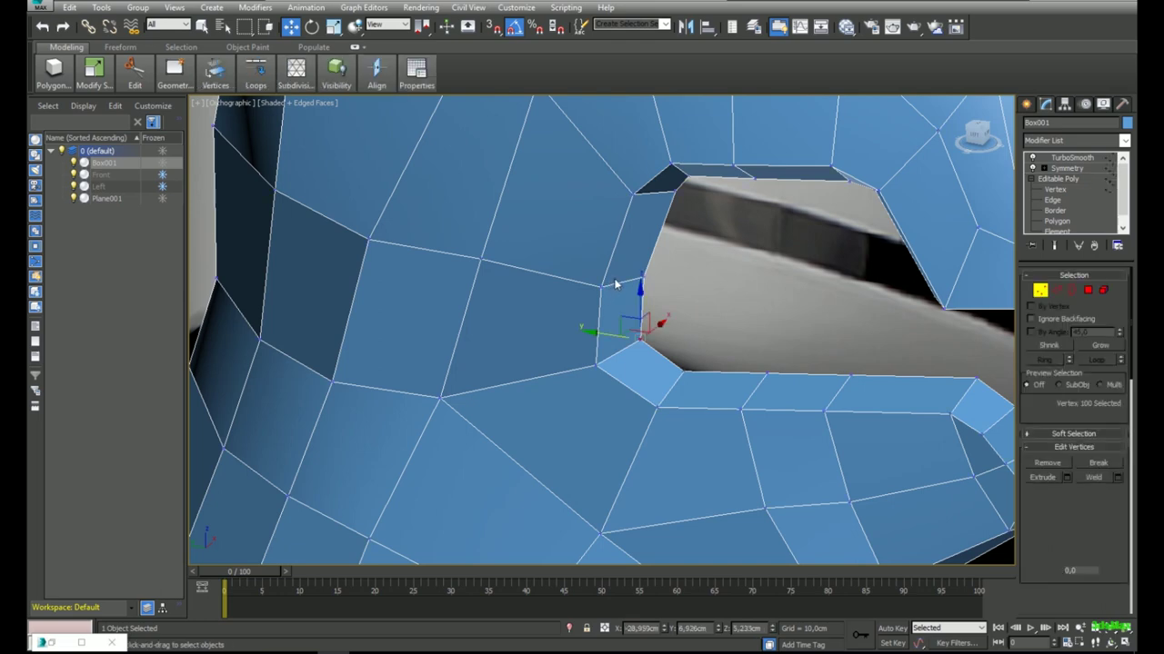
{"action": "middle_click_drag", "start_coordinate": [602, 319], "coordinate": [614, 363], "text": "alt"}
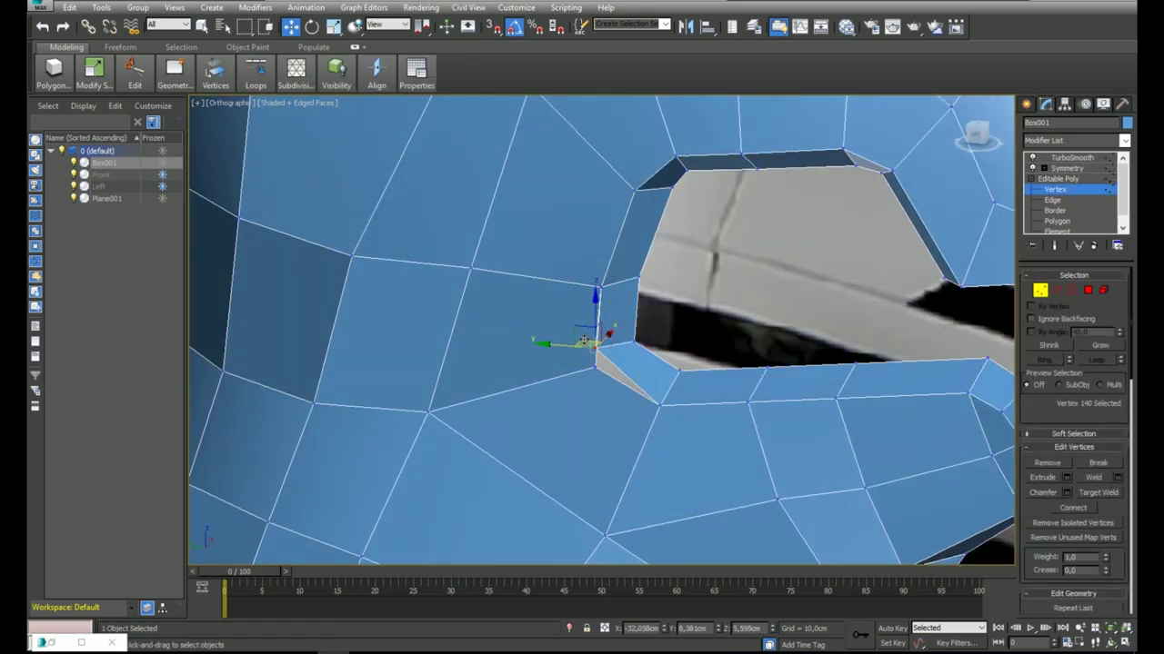
{"action": "scroll", "coordinate": [600, 345], "scroll_direction": "up", "scroll_amount": 3}
{"action": "right_click", "coordinate": [614, 347]}
{"action": "left_click", "coordinate": [514, 438]}
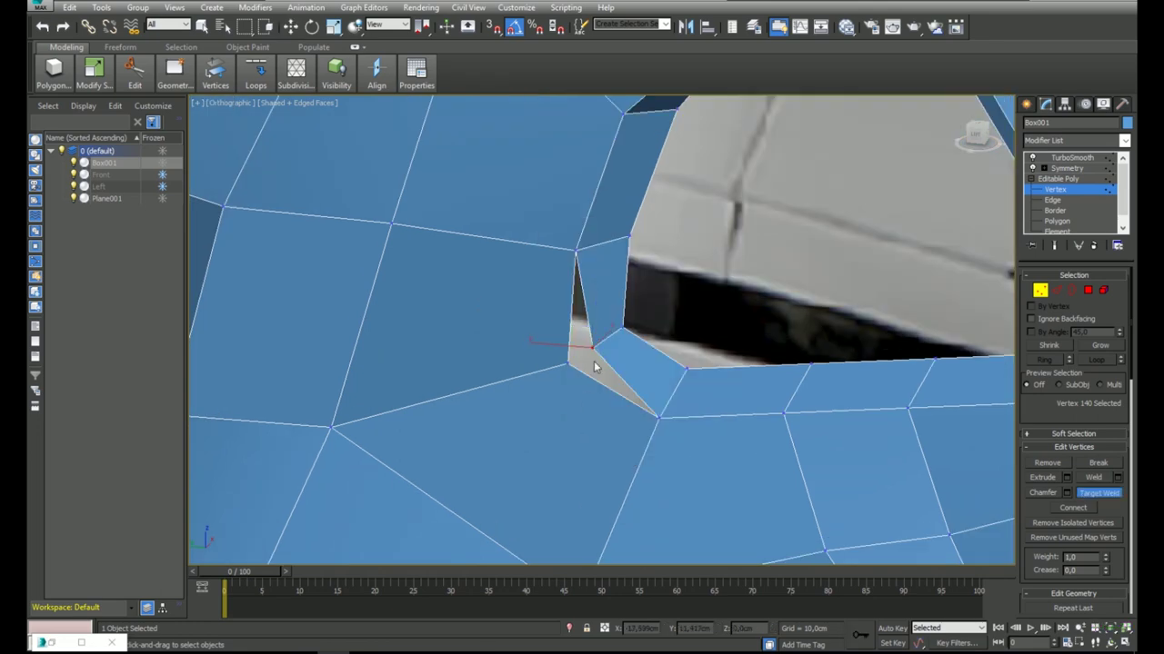
{"action": "left_click", "coordinate": [1058, 179]}
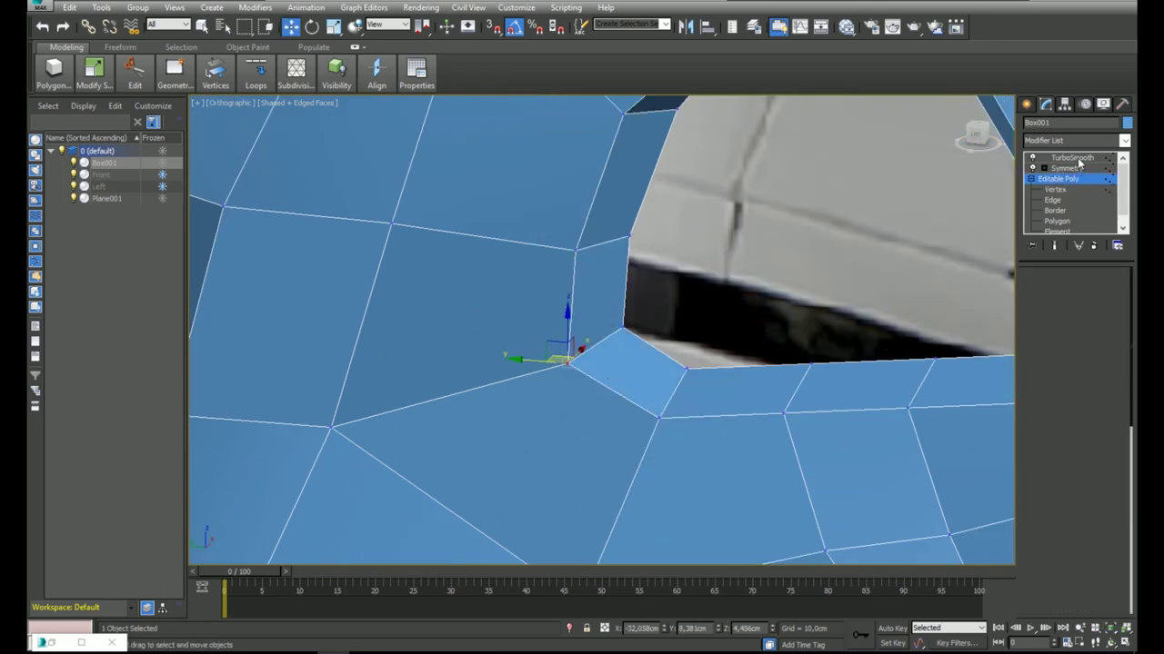
Examine the smoothed helmet in the side view against the reference, with edge lines hidden and shown.
{"action": "left_click", "coordinate": [1071, 158]}
{"action": "key", "text": "F4"}
{"action": "scroll", "coordinate": [639, 286], "scroll_direction": "down", "scroll_amount": 4}
{"action": "key", "text": "l"}
{"action": "scroll", "coordinate": [744, 239], "scroll_direction": "down", "scroll_amount": 4}
{"action": "middle_click_drag", "start_coordinate": [782, 283], "coordinate": [566, 264]}
{"action": "scroll", "coordinate": [723, 295], "scroll_direction": "up", "scroll_amount": 2}
{"action": "scroll", "coordinate": [565, 264], "scroll_direction": "up", "scroll_amount": 2}
{"action": "key", "text": "F4"}
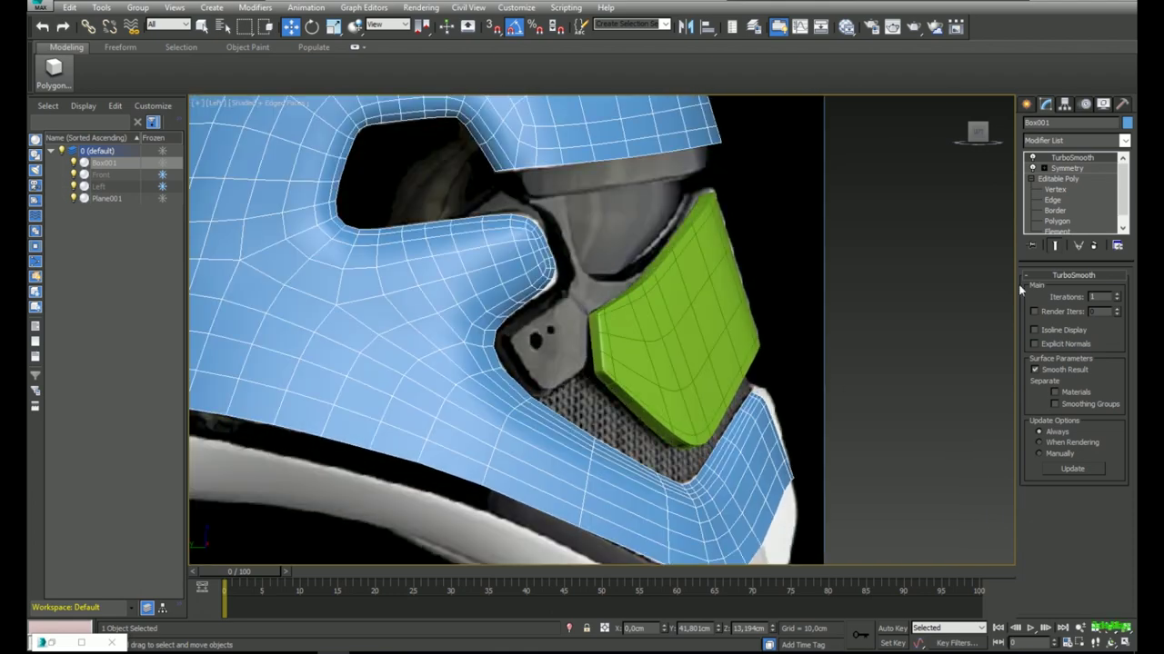
Align the vertices at the front tip and front edge of the chin section with the reference outline, using see-through display and the smoothed result.
{"action": "left_click", "coordinate": [1054, 189]}
{"action": "scroll", "coordinate": [800, 364], "scroll_direction": "up", "scroll_amount": 4}
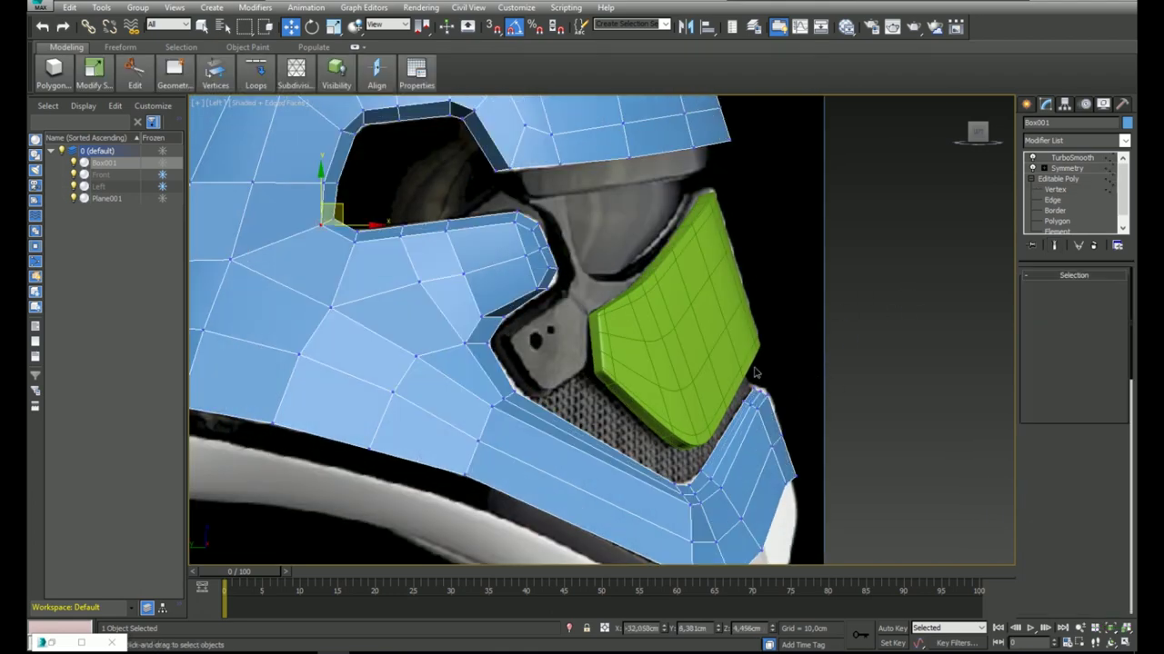
{"action": "key", "text": "alt+x"}
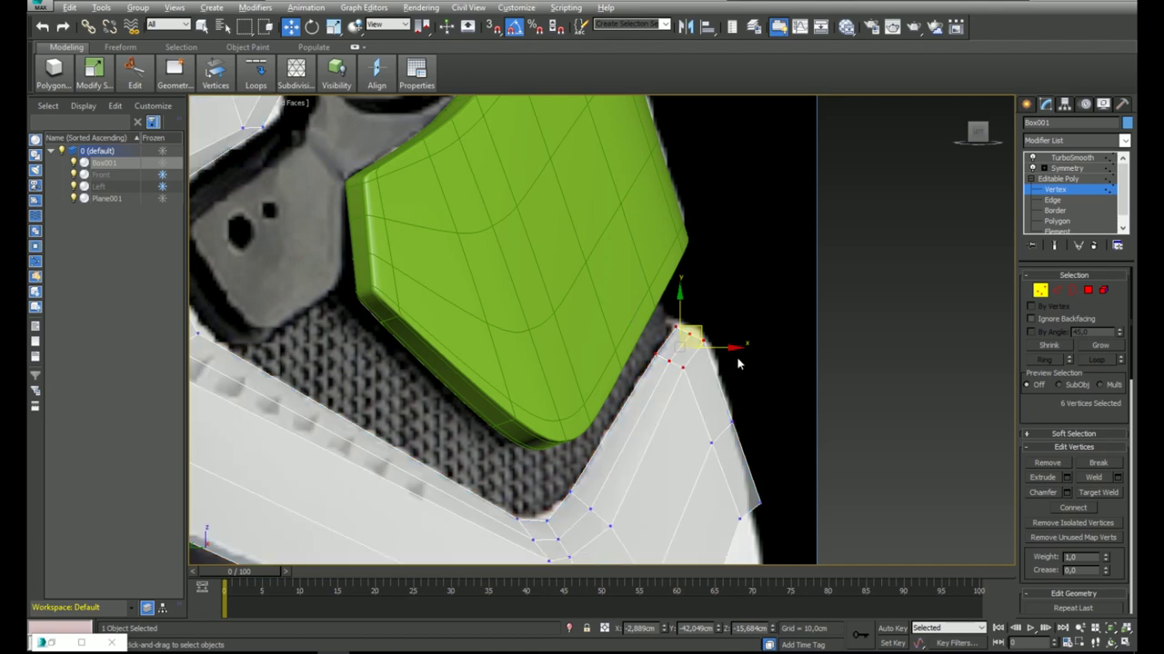
{"action": "left_click", "coordinate": [1054, 245]}
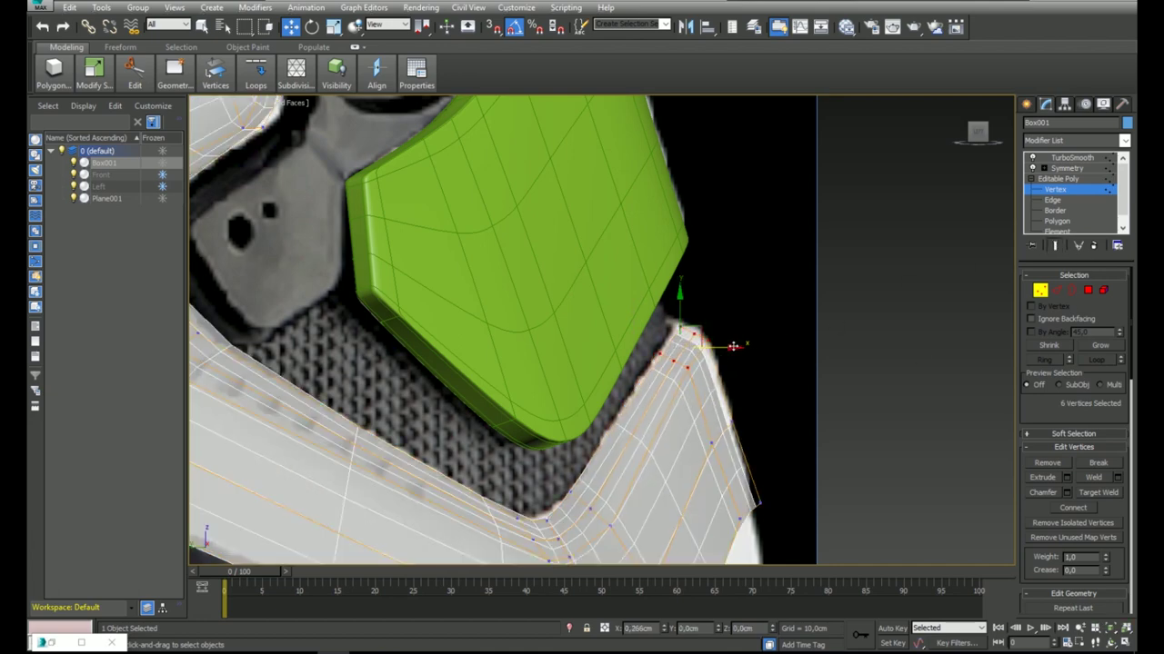
{"action": "mouse_move", "coordinate": [753, 321]}
{"action": "left_mouse_down"}
{"action": "mouse_move", "coordinate": [689, 368]}
{"action": "mouse_move", "coordinate": [731, 351]}
{"action": "left_mouse_up"}
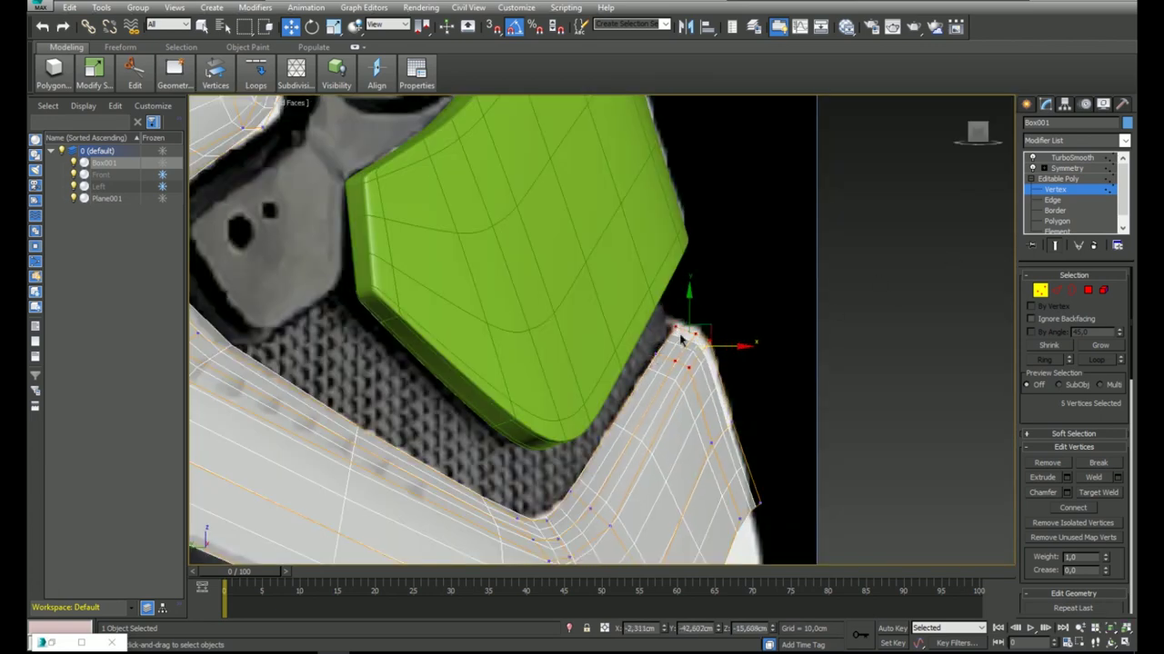
{"action": "left_click_drag", "start_coordinate": [745, 351], "coordinate": [749, 350]}
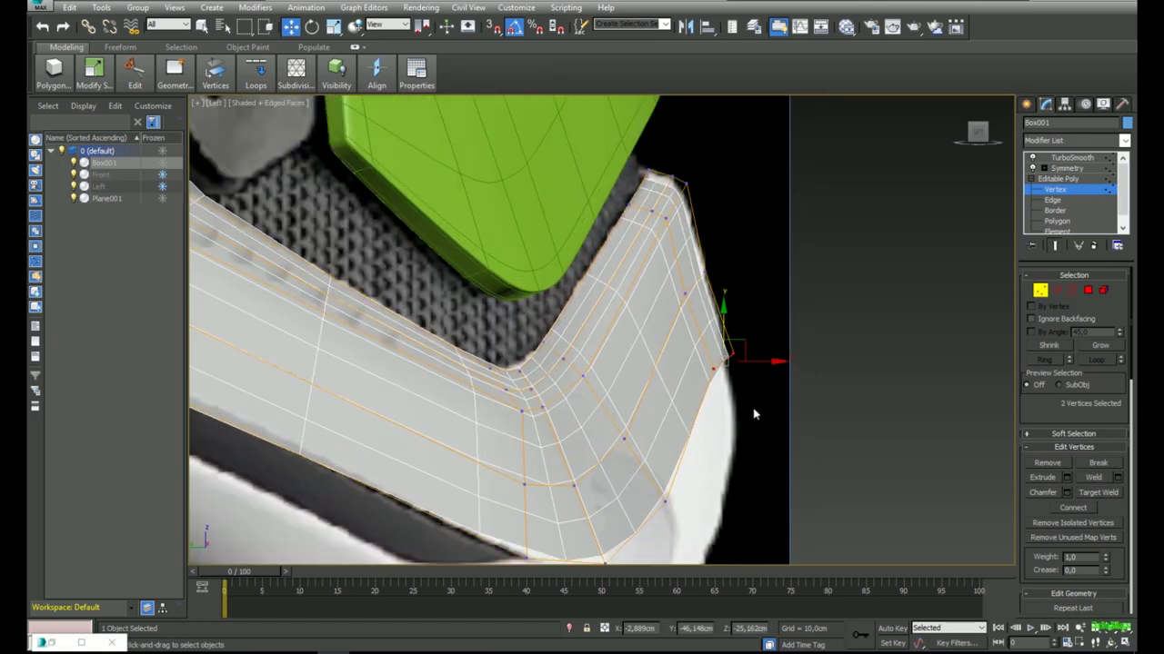
{"action": "left_click_drag", "start_coordinate": [756, 362], "coordinate": [757, 362]}
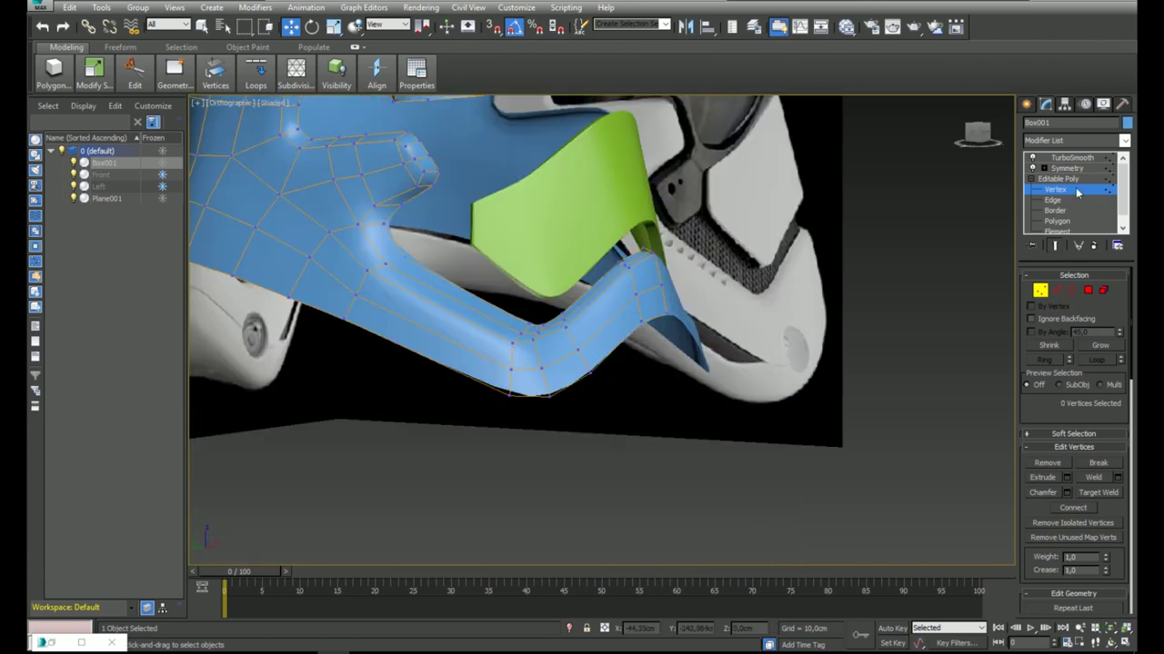
{"action": "key", "text": "1"}
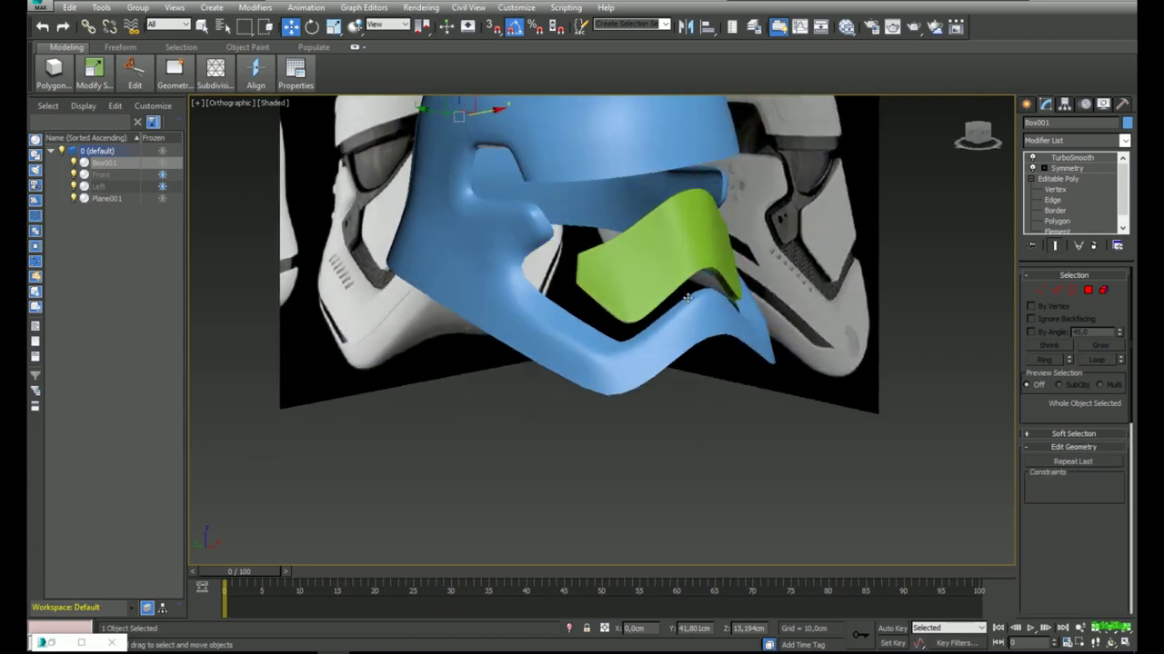
Extrude the four border edges along the brow's lower rim inward on the unsmoothed mesh and nudge the new edges into place.
{"action": "middle_click_drag", "start_coordinate": [687, 298], "coordinate": [656, 300], "text": "alt"}
{"action": "middle_click_drag", "start_coordinate": [656, 300], "coordinate": [638, 373]}
{"action": "middle_click_drag", "start_coordinate": [640, 269], "coordinate": [634, 227], "text": "alt"}
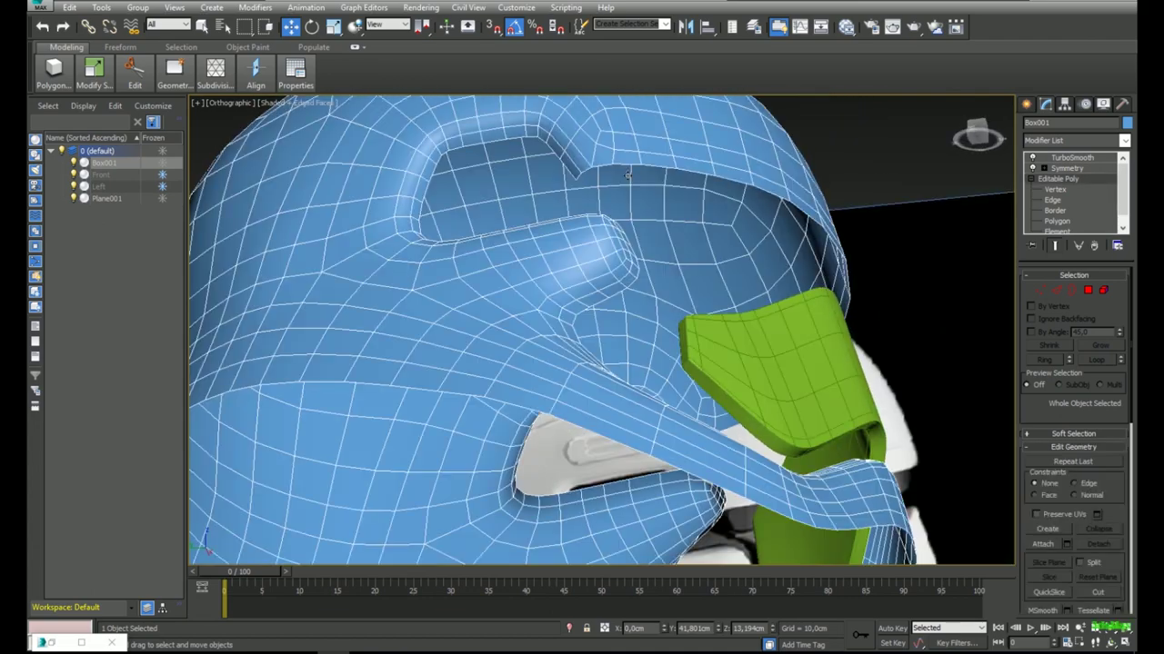
{"action": "left_click", "coordinate": [1056, 247]}
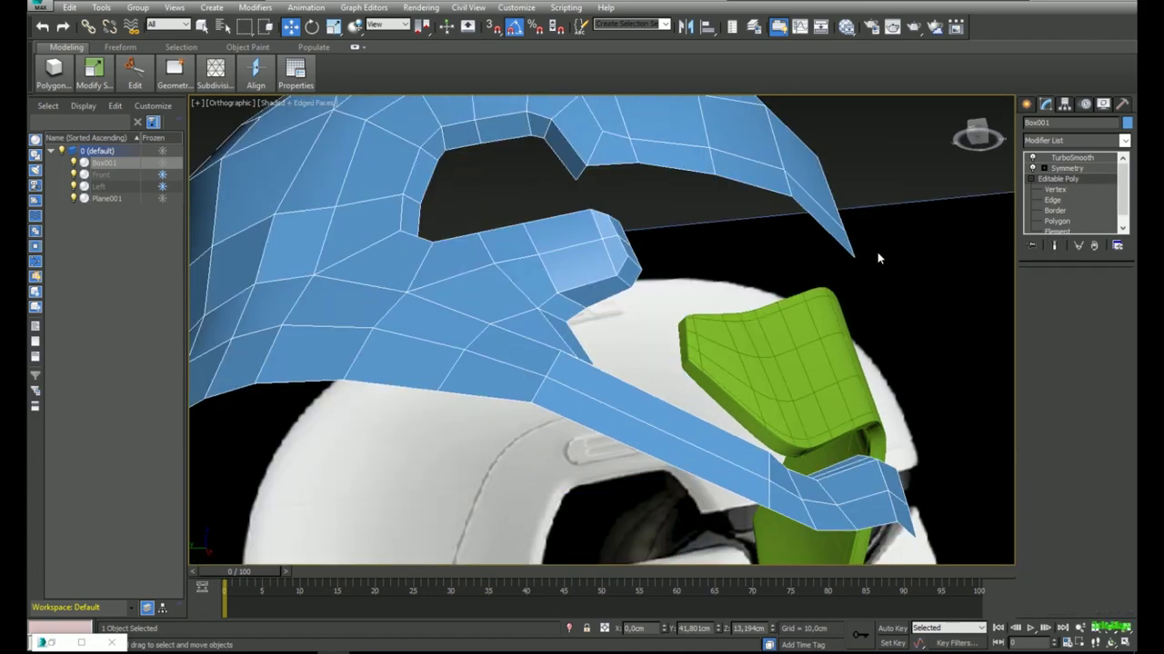
{"action": "key", "text": "2"}
{"action": "left_click", "coordinate": [826, 229]}
{"action": "left_click", "coordinate": [736, 182], "text": "ctrl"}
{"action": "left_click", "coordinate": [676, 170], "text": "ctrl"}
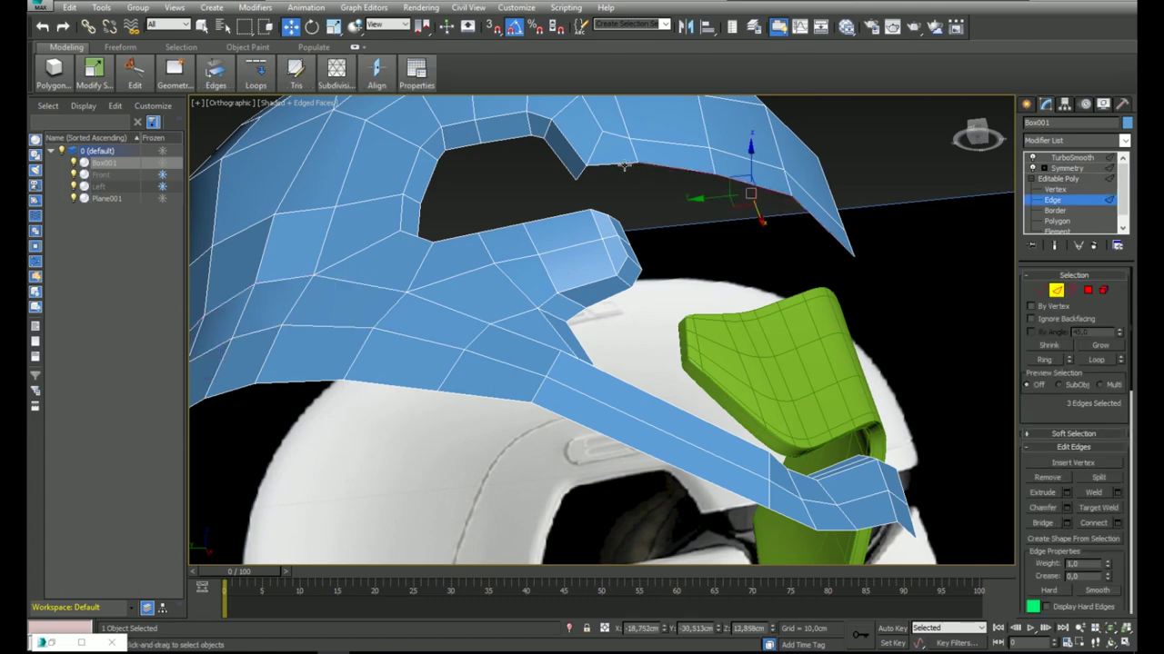
{"action": "left_click", "coordinate": [624, 165], "text": "ctrl"}
{"action": "middle_click_drag", "start_coordinate": [613, 169], "coordinate": [704, 216], "text": "alt"}
{"action": "left_click_drag", "start_coordinate": [695, 217], "coordinate": [699, 241], "text": "shift"}
{"action": "middle_click_drag", "start_coordinate": [751, 240], "coordinate": [735, 190], "text": "alt"}
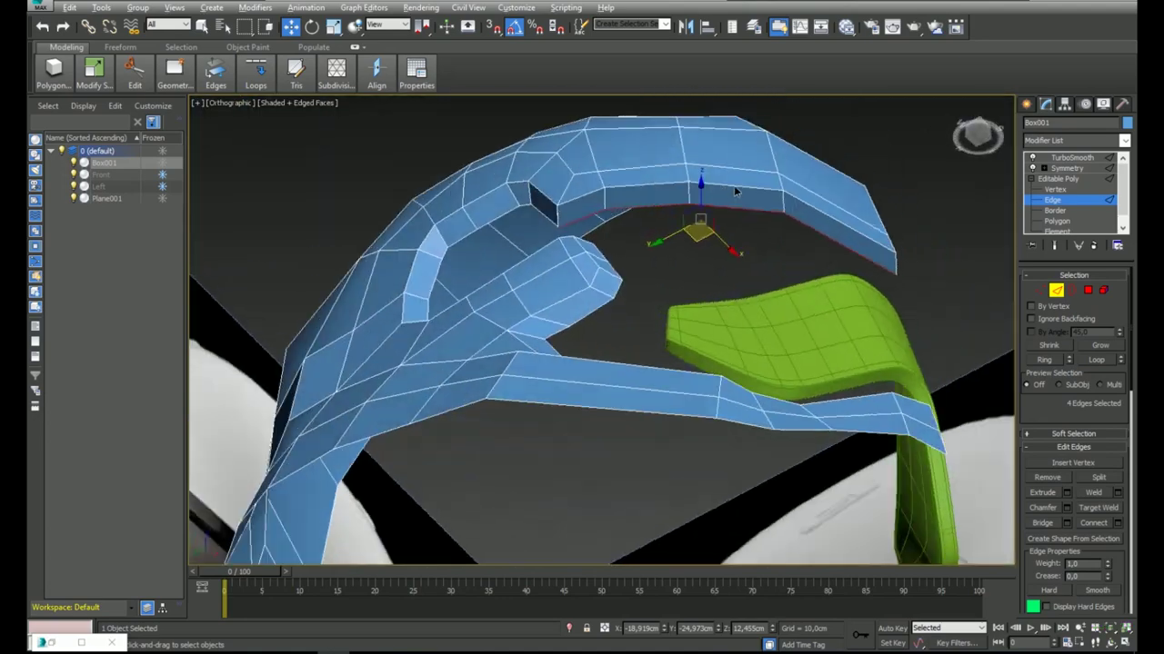
{"action": "scroll", "coordinate": [687, 230], "scroll_direction": "up", "scroll_amount": 3}
{"action": "middle_click_drag", "start_coordinate": [687, 230], "coordinate": [759, 265]}
{"action": "left_click_drag", "start_coordinate": [780, 268], "coordinate": [783, 268]}
Collapse the two neighbouring vertices where the new brow rim meets the side opening's corner into one.
{"action": "middle_click_drag", "start_coordinate": [591, 228], "coordinate": [730, 270]}
{"action": "scroll", "coordinate": [678, 271], "scroll_direction": "up", "scroll_amount": 5}
{"action": "left_click", "coordinate": [1041, 290]}
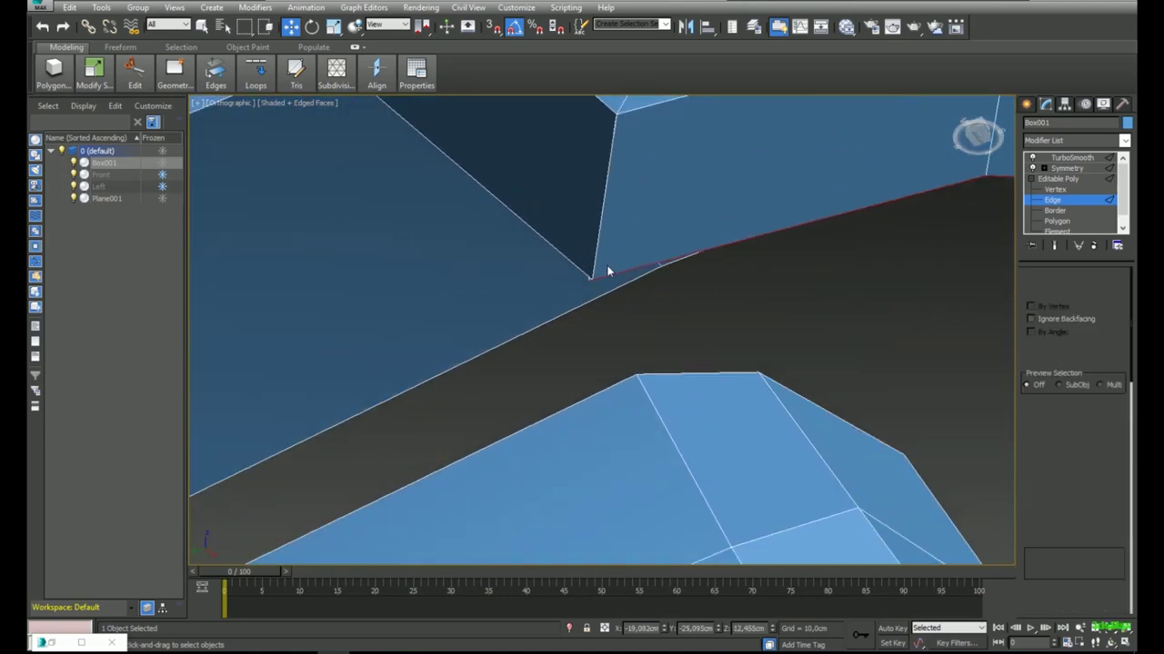
{"action": "key", "text": "F3"}
{"action": "key", "text": "1"}
{"action": "right_click", "coordinate": [589, 280]}
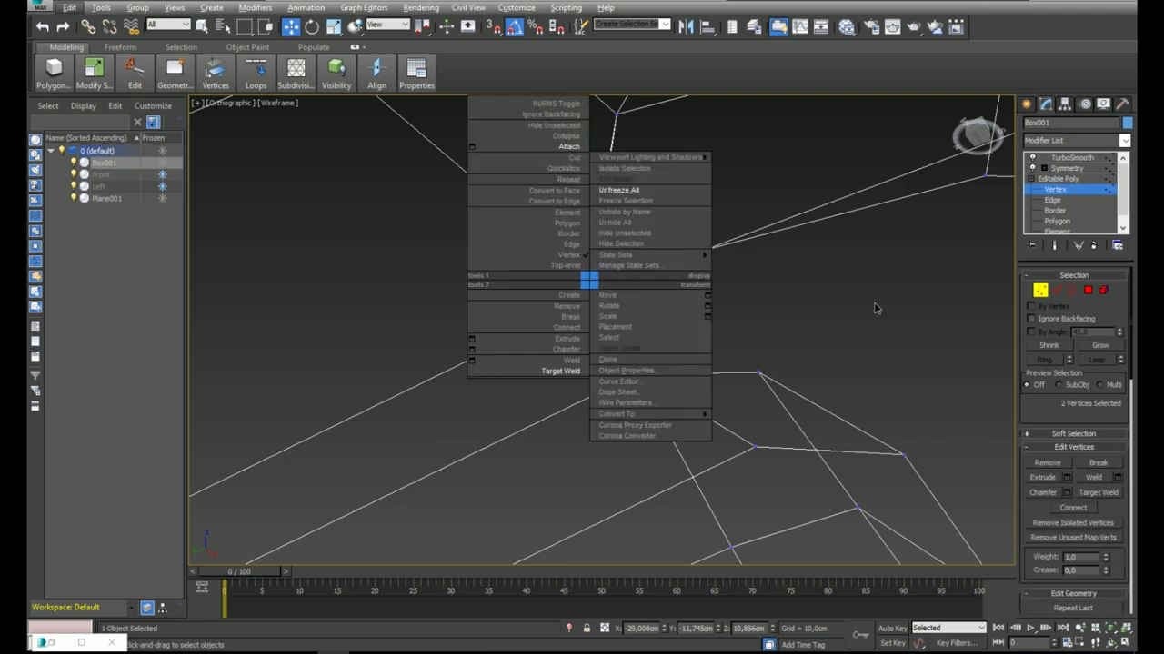
{"action": "left_click", "coordinate": [946, 330]}
{"action": "left_click_drag", "start_coordinate": [1038, 407], "coordinate": [1042, 166]}
{"action": "left_click", "coordinate": [1102, 437]}
{"action": "scroll", "coordinate": [653, 273], "scroll_direction": "down", "scroll_amount": 5}
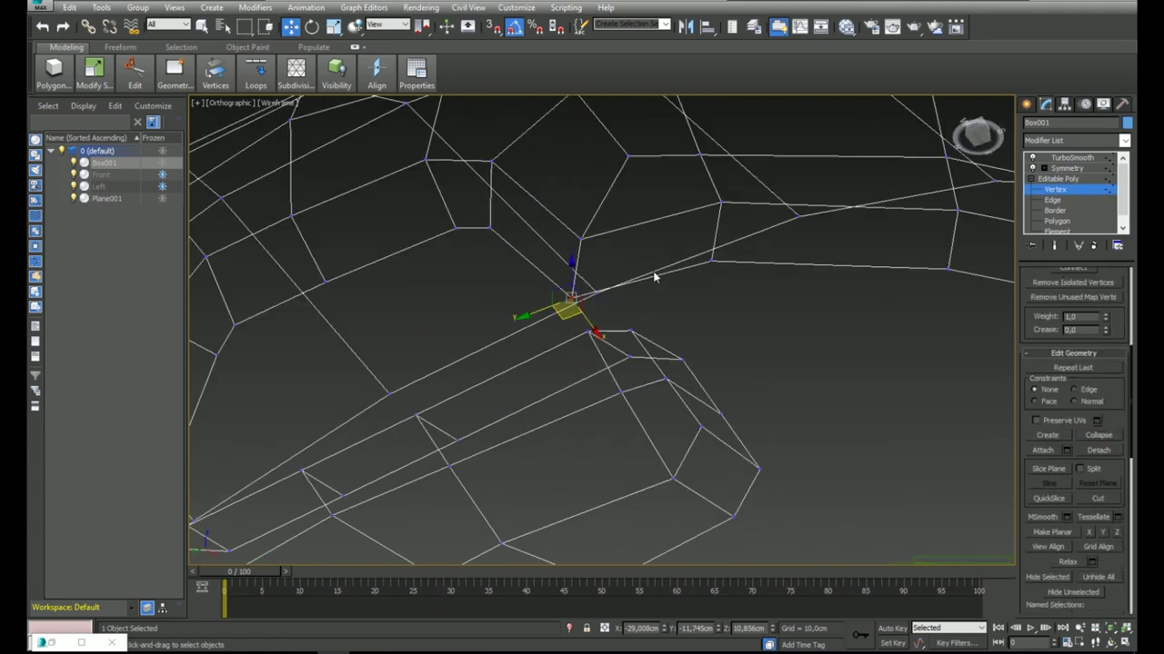
{"action": "key", "text": "F3"}
Set the X position of the brow rim's inner centre vertex to 0 and shift it along Y by about 1.27 cm.
{"action": "scroll", "coordinate": [654, 276], "scroll_direction": "down", "scroll_amount": 8}
{"action": "scroll", "coordinate": [896, 368], "scroll_direction": "up", "scroll_amount": 2}
{"action": "left_click", "coordinate": [900, 370]}
{"action": "key", "text": "f"}
{"action": "middle_click_drag", "start_coordinate": [857, 369], "coordinate": [814, 445]}
{"action": "scroll", "coordinate": [878, 192], "scroll_direction": "up", "scroll_amount": 5}
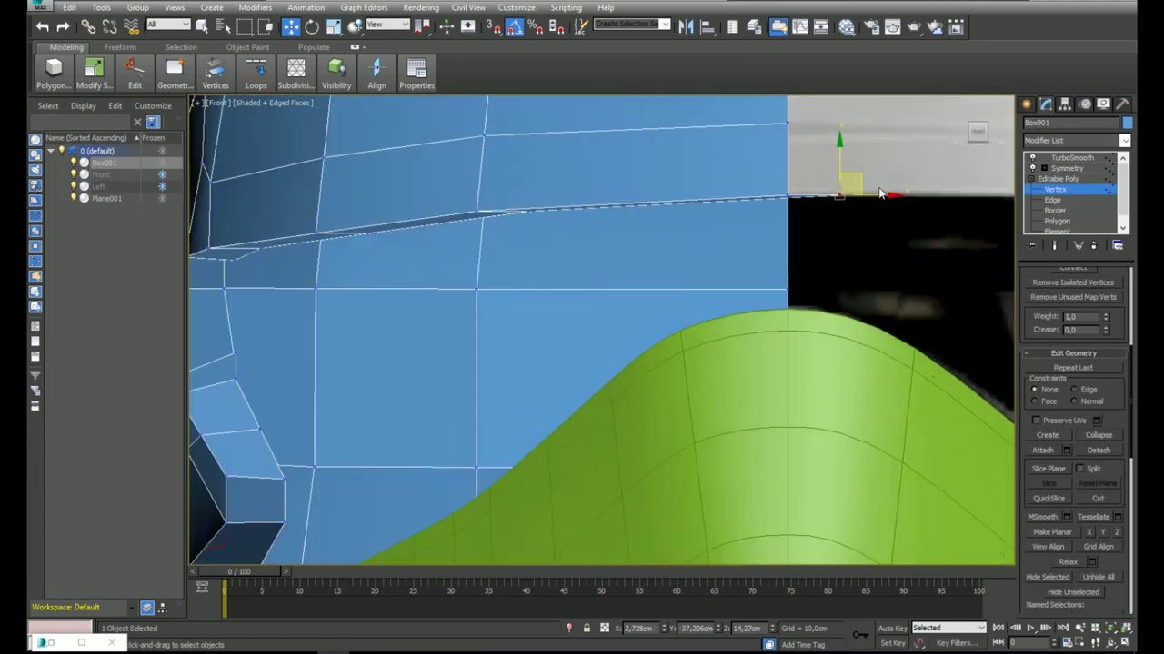
{"action": "right_click", "coordinate": [665, 629]}
{"action": "middle_click_drag", "start_coordinate": [733, 270], "coordinate": [787, 150]}
{"action": "scroll", "coordinate": [718, 250], "scroll_direction": "down", "scroll_amount": 4}
{"action": "scroll", "coordinate": [782, 187], "scroll_direction": "up", "scroll_amount": 4}
{"action": "left_click_drag", "start_coordinate": [789, 244], "coordinate": [787, 259]}
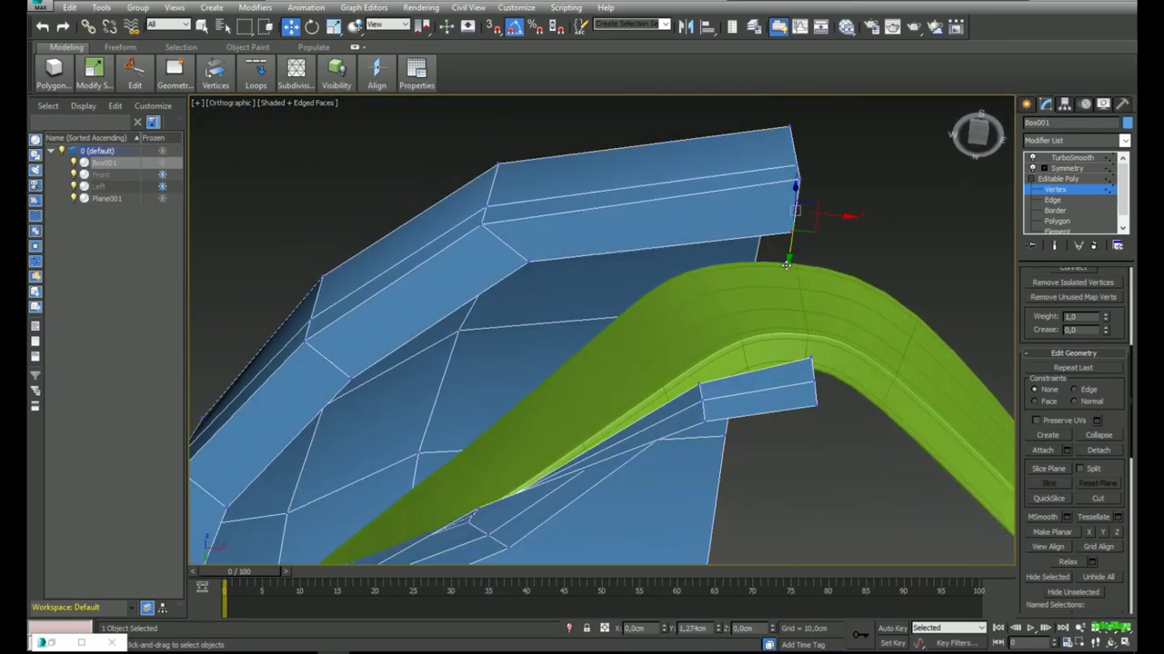
Examine the smoothed brow rim on the mirrored helmet, with edge lines shown and hidden.
{"action": "scroll", "coordinate": [705, 259], "scroll_direction": "down", "scroll_amount": 4}
{"action": "middle_click_drag", "start_coordinate": [650, 270], "coordinate": [642, 318], "text": "alt"}
{"action": "left_click", "coordinate": [1076, 178]}
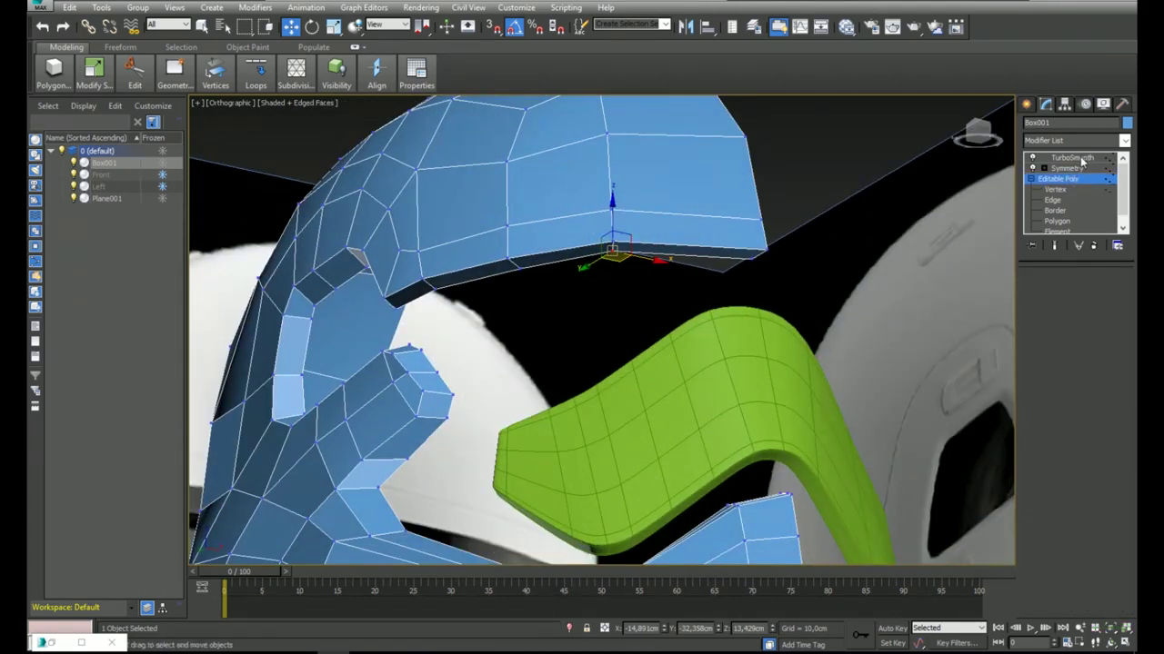
{"action": "left_click", "coordinate": [1085, 168]}
{"action": "left_click", "coordinate": [1085, 161]}
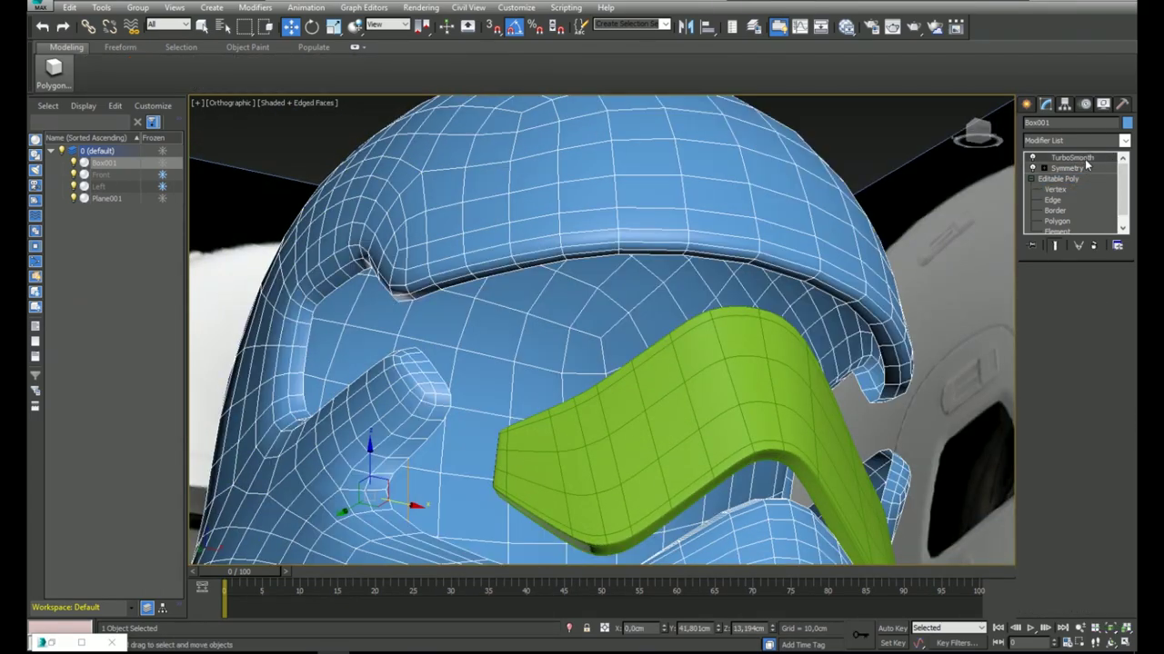
{"action": "key", "text": "F4"}
{"action": "mouse_move", "coordinate": [647, 314]}
{"action": "middle_mouse_down", "text": "alt"}
{"action": "mouse_move", "coordinate": [709, 264]}
{"action": "mouse_move", "coordinate": [604, 321]}
{"action": "mouse_move", "coordinate": [644, 285]}
{"action": "middle_mouse_up", "text": "alt"}
{"action": "scroll", "coordinate": [651, 300], "scroll_direction": "down", "scroll_amount": 5}
{"action": "scroll", "coordinate": [644, 286], "scroll_direction": "up", "scroll_amount": 4}
{"action": "key", "text": "F4"}
Connect the ring of narrow edges along the helmet's side opening and cheek rim with 1 segment and a slide of 79.
{"action": "left_click", "coordinate": [1066, 180]}
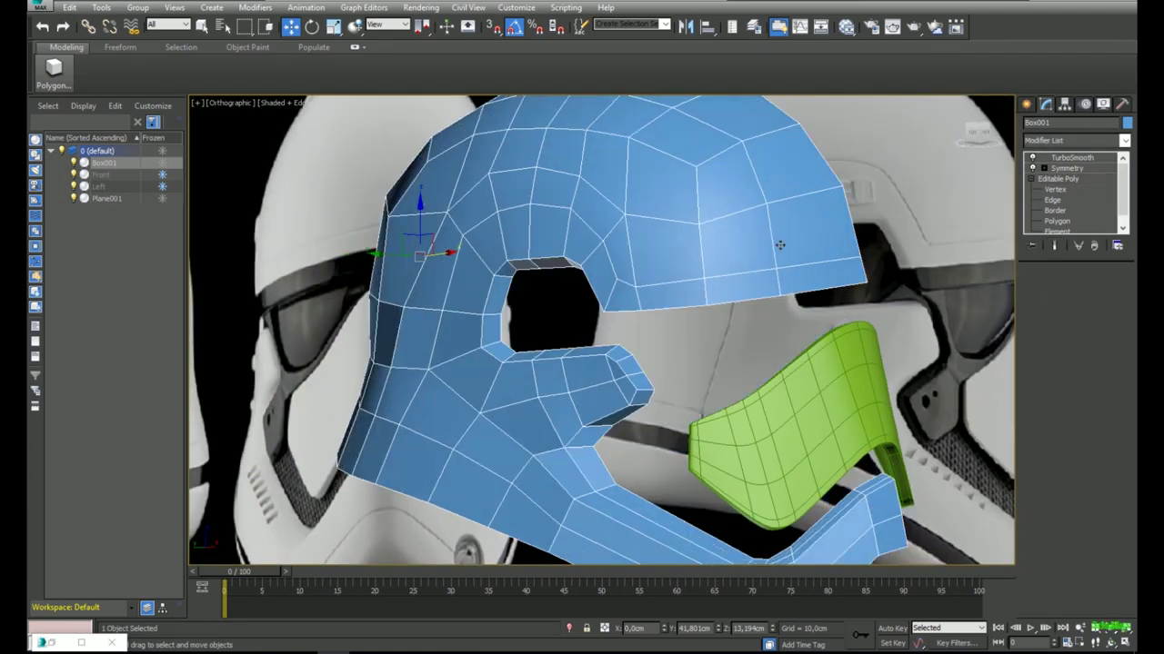
{"action": "left_click", "coordinate": [1059, 287]}
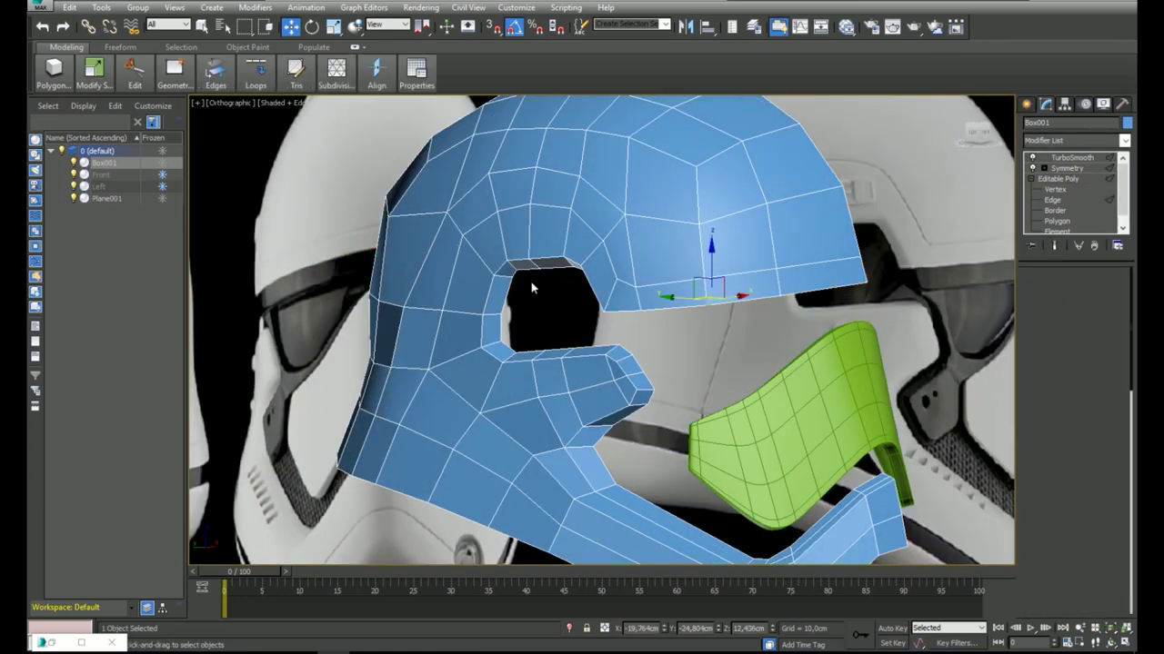
{"action": "scroll", "coordinate": [525, 247], "scroll_direction": "down", "scroll_amount": 3}
{"action": "middle_click_drag", "start_coordinate": [533, 288], "coordinate": [636, 302]}
{"action": "scroll", "coordinate": [661, 239], "scroll_direction": "up", "scroll_amount": 3}
{"action": "left_click", "coordinate": [738, 317]}
{"action": "left_click", "coordinate": [1044, 360]}
{"action": "left_click", "coordinate": [1054, 245]}
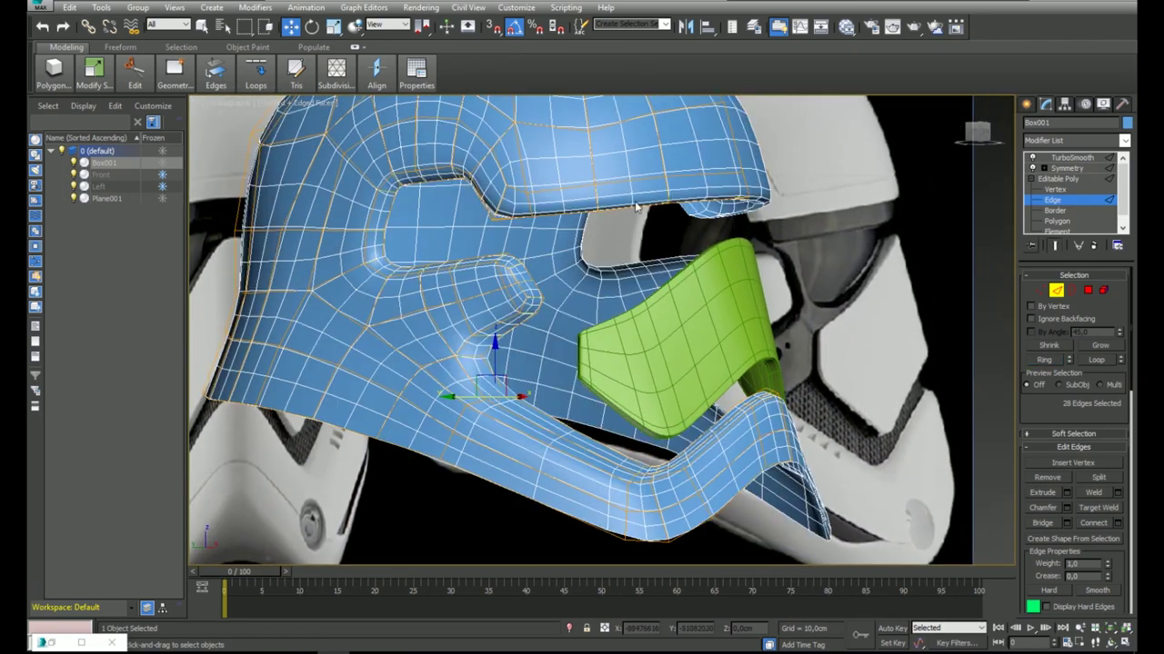
{"action": "right_click", "coordinate": [426, 219]}
{"action": "left_click", "coordinate": [310, 270]}
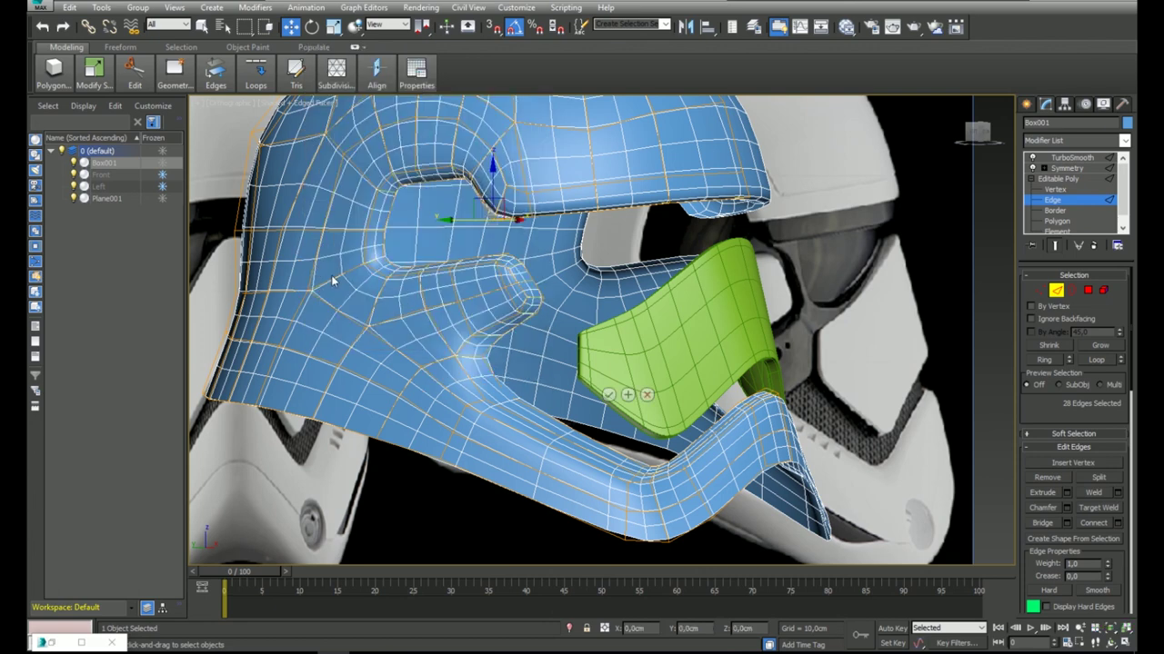
{"action": "key", "text": "F4"}
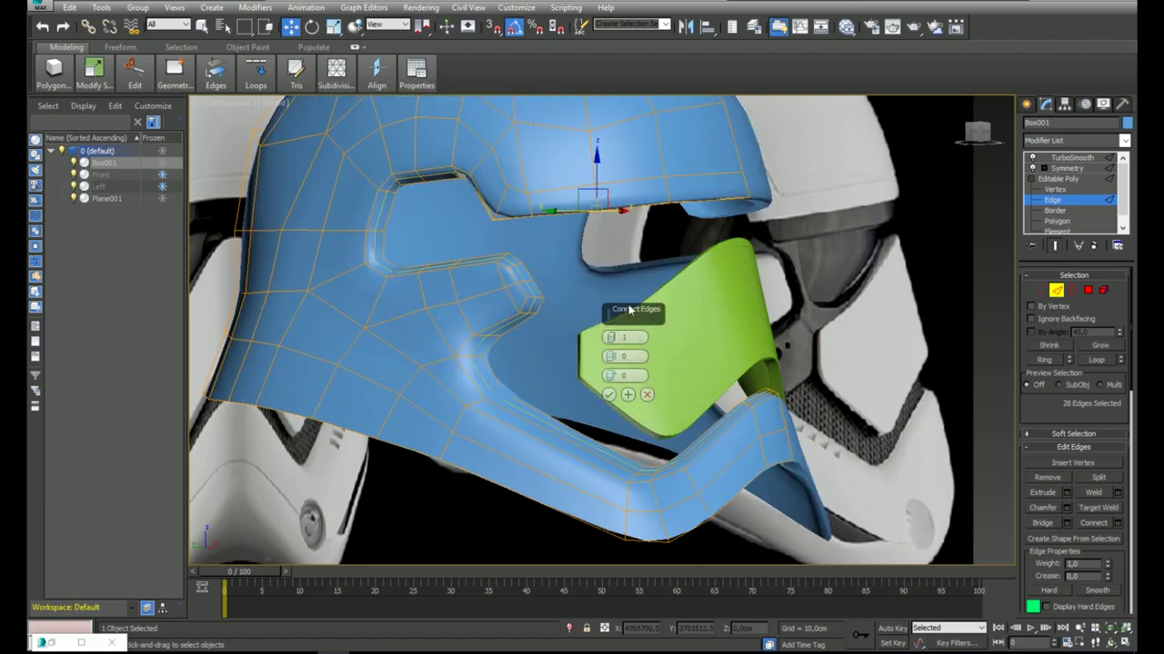
{"action": "left_click_drag", "start_coordinate": [607, 301], "coordinate": [610, 317]}
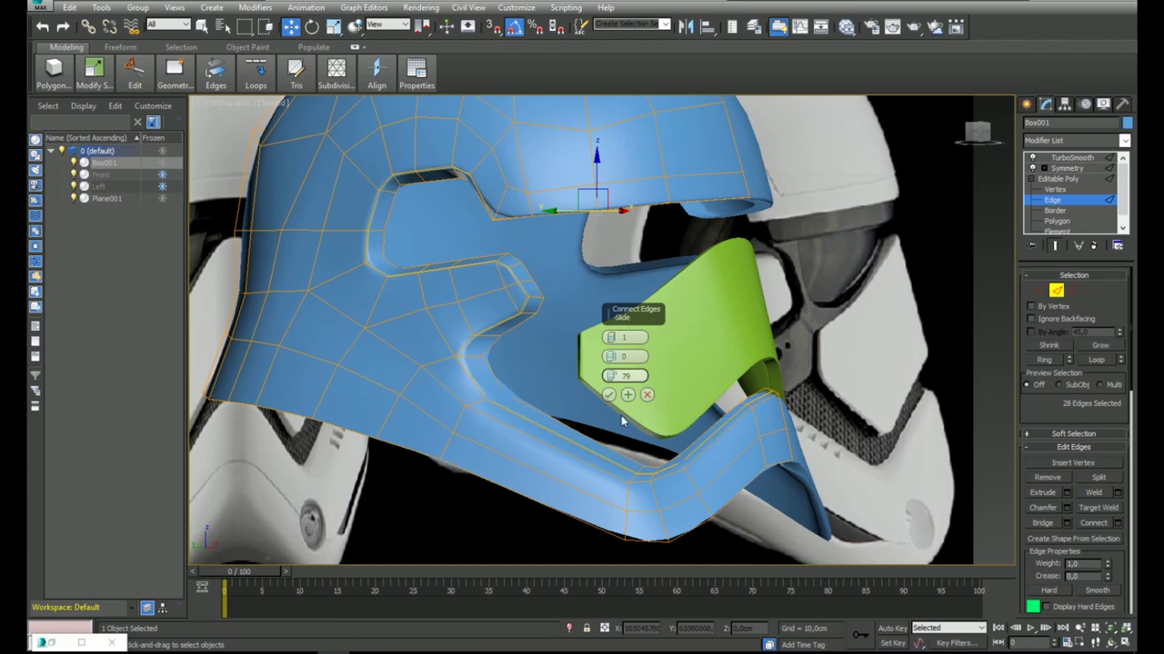
{"action": "left_click", "coordinate": [609, 395]}
Set the TurboSmooth iterations to 2 and check the helmet against the references from the front and side.
{"action": "left_click", "coordinate": [1079, 178]}
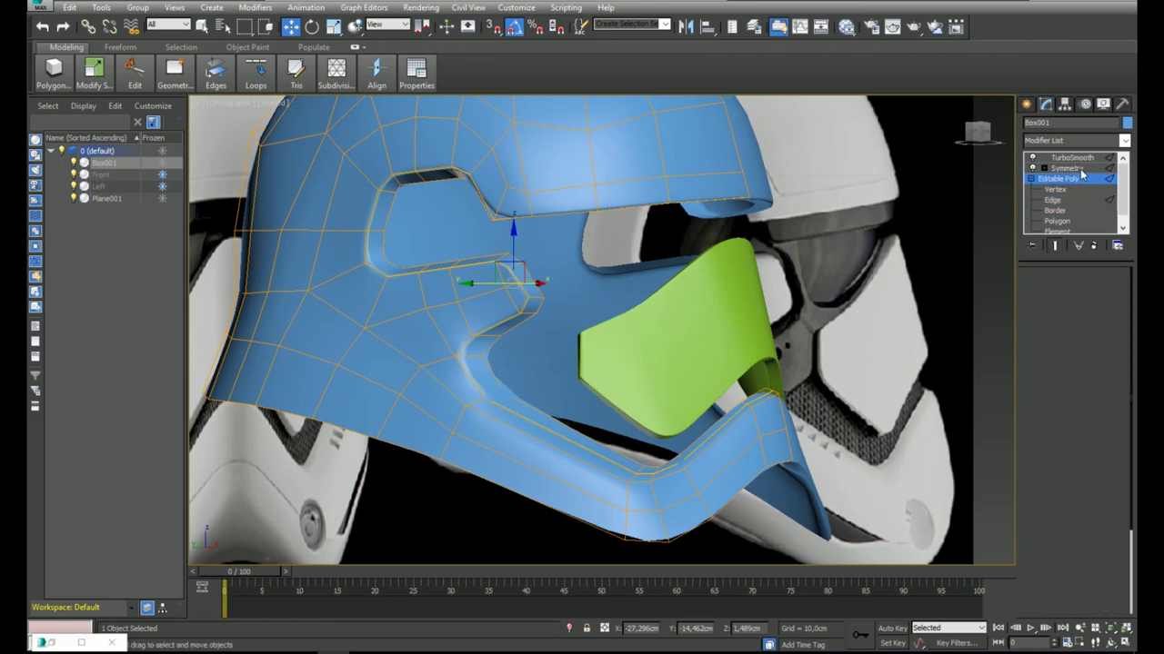
{"action": "left_click", "coordinate": [1086, 158]}
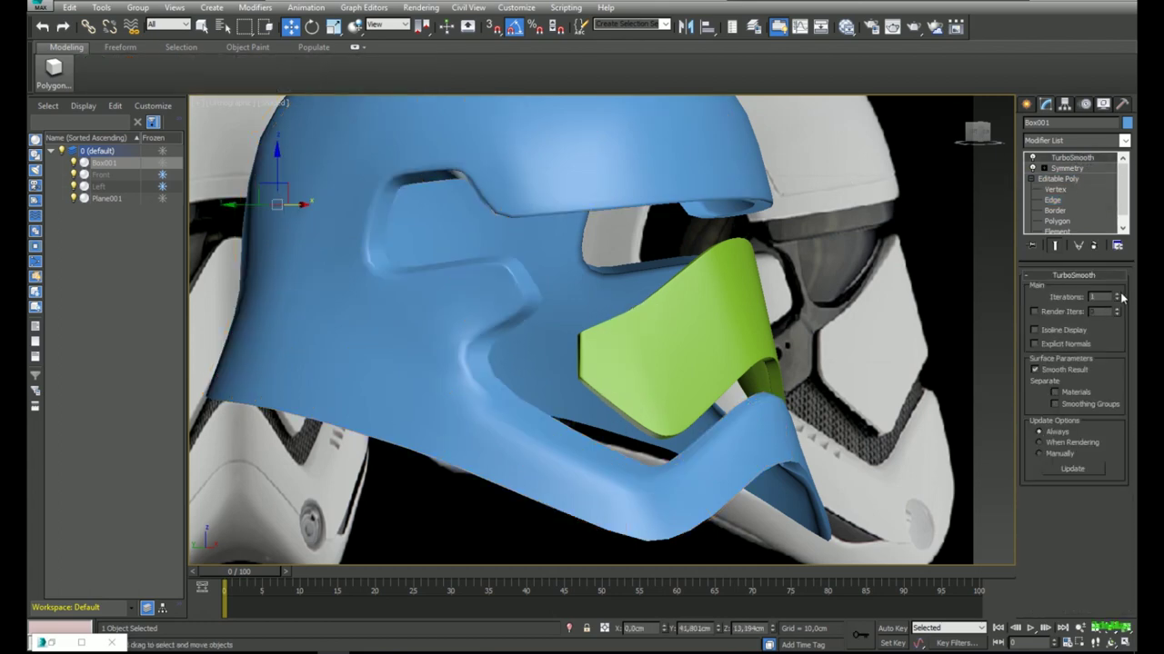
{"action": "left_click", "coordinate": [1118, 294]}
{"action": "middle_click_drag", "start_coordinate": [544, 314], "coordinate": [508, 307], "text": "alt"}
{"action": "key", "text": "f"}
{"action": "scroll", "coordinate": [551, 294], "scroll_direction": "up", "scroll_amount": 4}
{"action": "scroll", "coordinate": [551, 294], "scroll_direction": "down", "scroll_amount": 6}
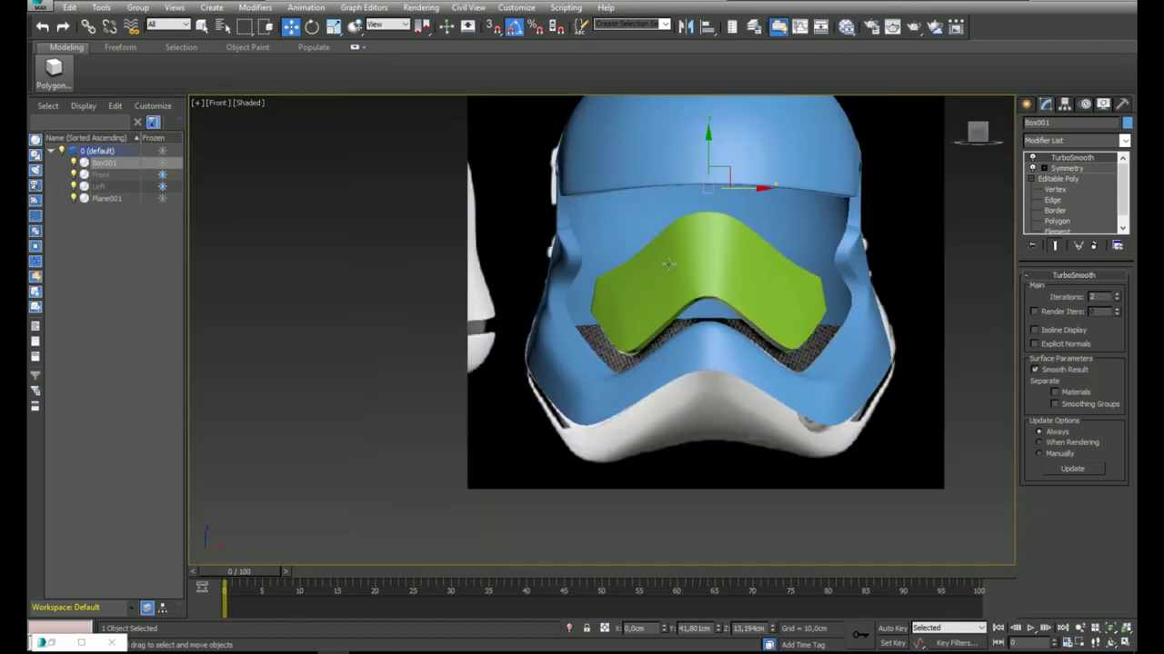
{"action": "key", "text": "l"}
{"action": "scroll", "coordinate": [649, 252], "scroll_direction": "up", "scroll_amount": 8}
{"action": "middle_click_drag", "start_coordinate": [618, 296], "coordinate": [656, 304]}
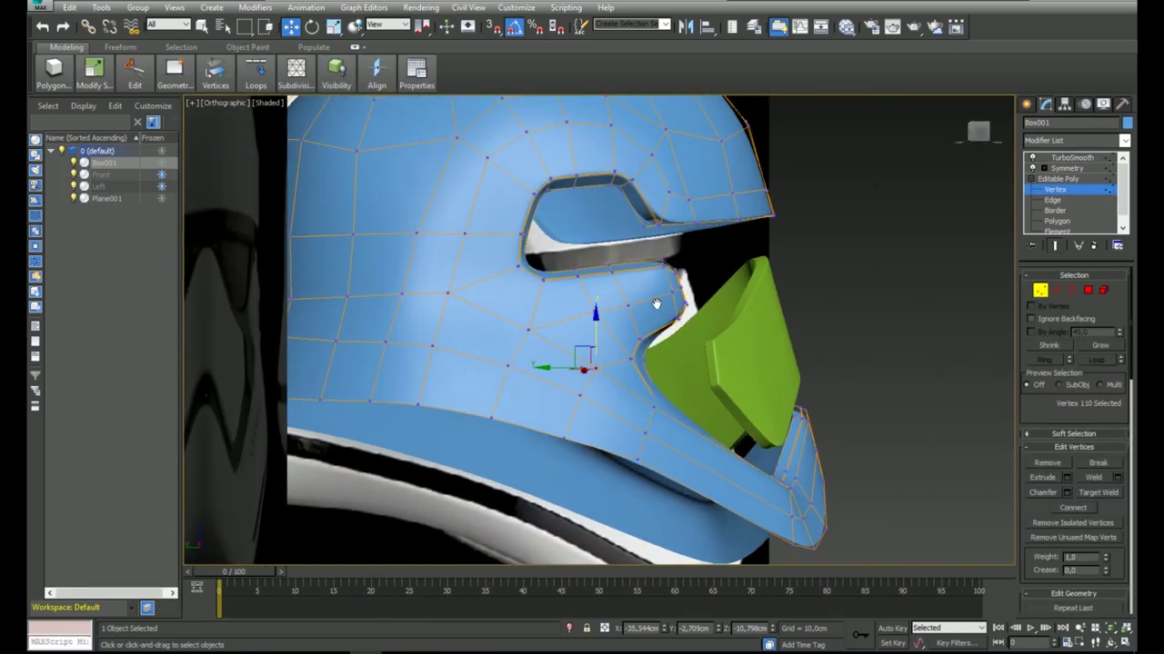
Move the rim vertices at the cheek tip's corners onto the reference outline in the side view.
{"action": "key", "text": "l"}
{"action": "scroll", "coordinate": [704, 374], "scroll_direction": "up", "scroll_amount": 7}
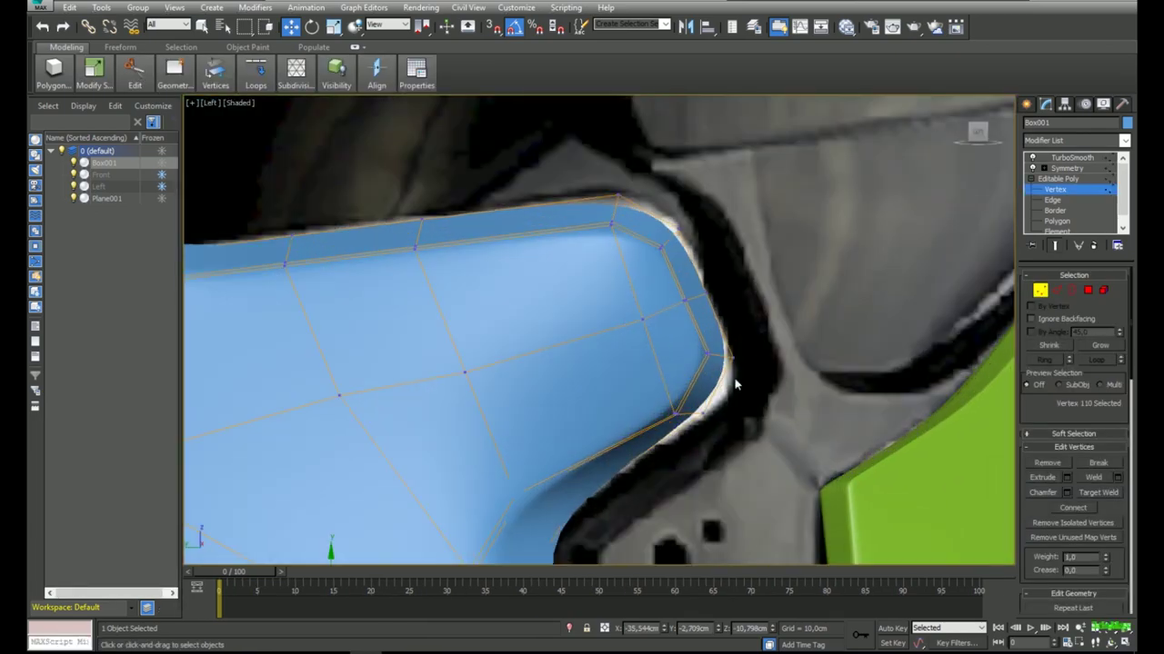
{"action": "key", "text": "F3"}
{"action": "mouse_move", "coordinate": [732, 387]}
{"action": "left_mouse_down"}
{"action": "mouse_move", "coordinate": [646, 435]}
{"action": "mouse_move", "coordinate": [734, 383]}
{"action": "mouse_move", "coordinate": [743, 348]}
{"action": "left_mouse_up"}
{"action": "key", "text": "F3"}
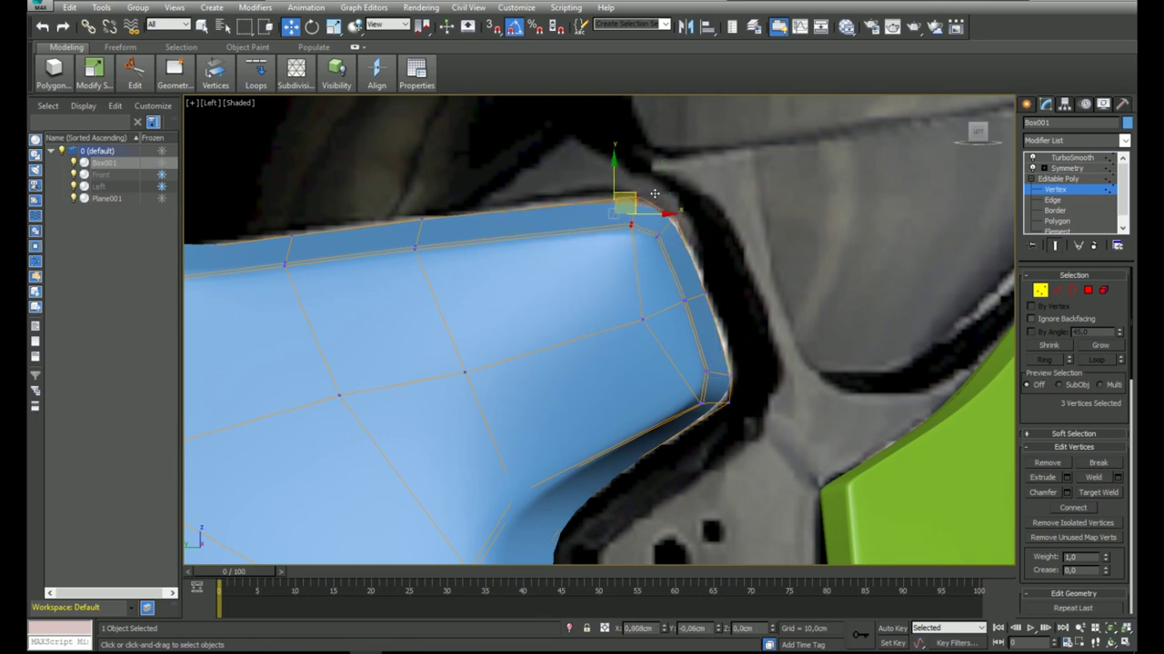
Reposition the surface vertex in the middle of the cheek behind its tip.
{"action": "middle_click_drag", "start_coordinate": [663, 304], "coordinate": [798, 258]}
{"action": "left_click", "coordinate": [598, 326]}
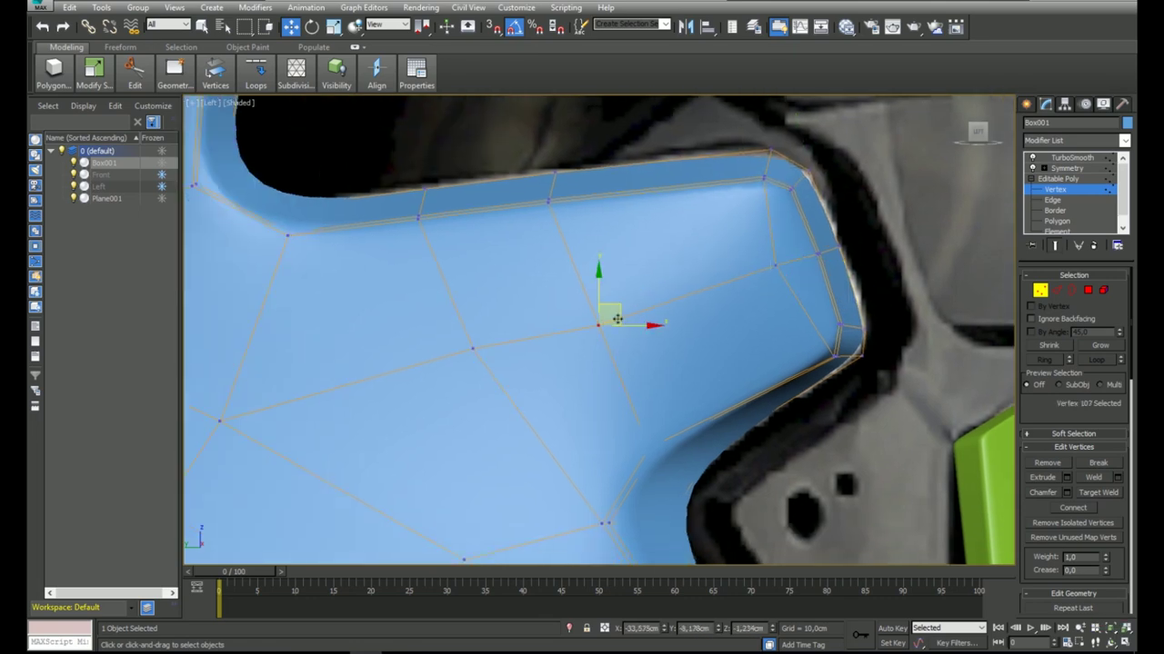
{"action": "scroll", "coordinate": [628, 289], "scroll_direction": "down", "scroll_amount": 2}
{"action": "middle_click_drag", "start_coordinate": [640, 272], "coordinate": [569, 239]}
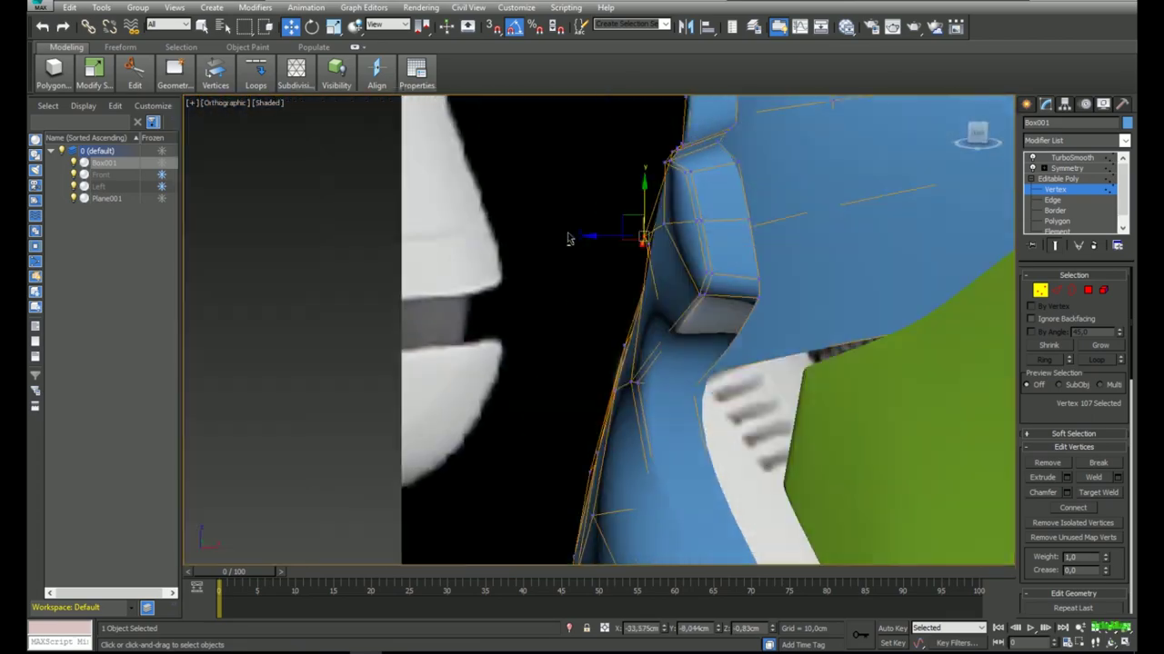
Shift the two vertices at the cheek tip's upper corner inward along X.
{"action": "scroll", "coordinate": [609, 218], "scroll_direction": "up", "scroll_amount": 4}
{"action": "middle_click_drag", "start_coordinate": [672, 205], "coordinate": [841, 261], "text": "alt"}
{"action": "left_click_drag", "start_coordinate": [819, 299], "coordinate": [855, 276]}
{"action": "middle_click_drag", "start_coordinate": [855, 276], "coordinate": [783, 280], "text": "alt"}
{"action": "left_click_drag", "start_coordinate": [884, 283], "coordinate": [906, 280]}
{"action": "middle_click_drag", "start_coordinate": [809, 300], "coordinate": [886, 275], "text": "alt"}
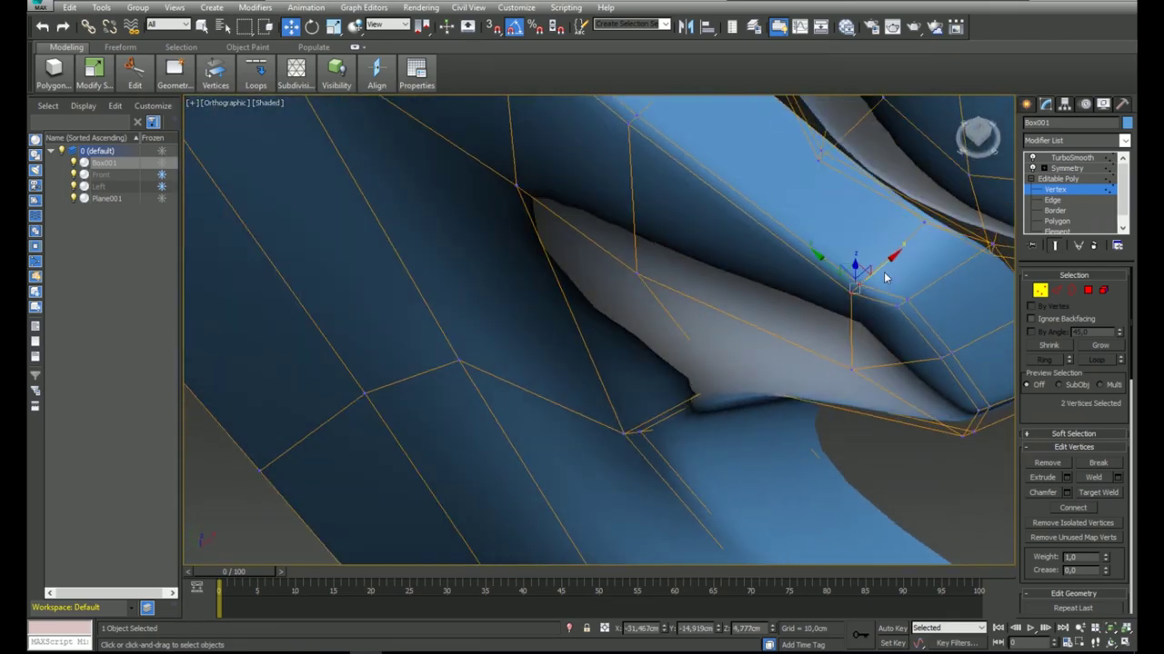
{"action": "left_click_drag", "start_coordinate": [889, 261], "coordinate": [897, 255]}
{"action": "middle_click_drag", "start_coordinate": [896, 255], "coordinate": [951, 221], "text": "alt"}
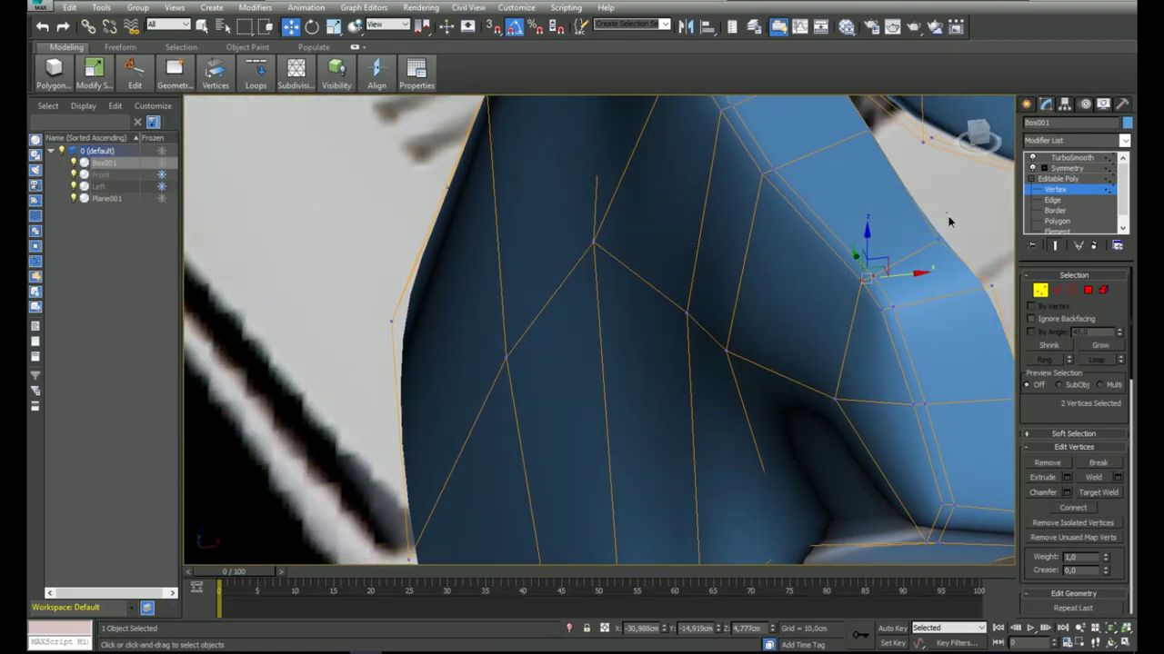
Shift the single rim vertex at the cheek tip's upper corner inward along X.
{"action": "left_click", "coordinate": [926, 238]}
{"action": "key", "text": "f"}
{"action": "scroll", "coordinate": [546, 329], "scroll_direction": "up", "scroll_amount": 8}
{"action": "middle_click_drag", "start_coordinate": [571, 249], "coordinate": [743, 324], "text": "alt"}
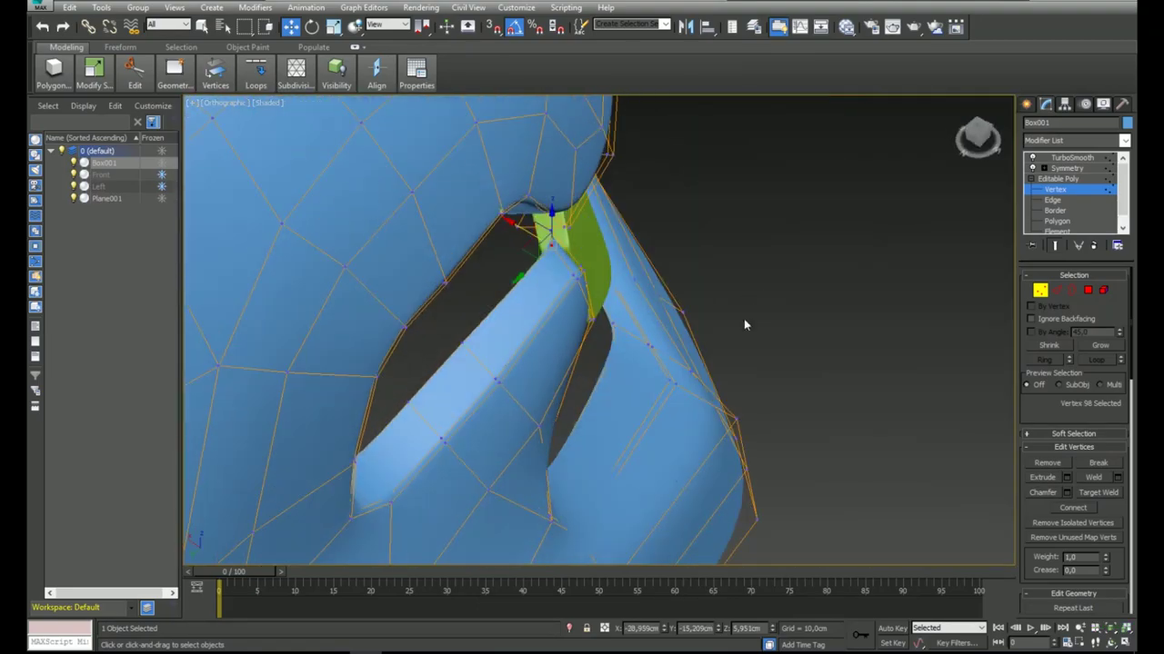
{"action": "left_click_drag", "start_coordinate": [516, 226], "coordinate": [522, 230]}
{"action": "middle_click_drag", "start_coordinate": [522, 230], "coordinate": [533, 362], "text": "alt"}
Examine the smoothed corner where the side opening meets the brow rim against the side reference and from an angle.
{"action": "middle_click_drag", "start_coordinate": [533, 362], "coordinate": [607, 239]}
{"action": "middle_click_drag", "start_coordinate": [606, 239], "coordinate": [587, 323]}
{"action": "scroll", "coordinate": [587, 322], "scroll_direction": "down", "scroll_amount": 5}
{"action": "key", "text": "l"}
{"action": "scroll", "coordinate": [642, 296], "scroll_direction": "up", "scroll_amount": 10}
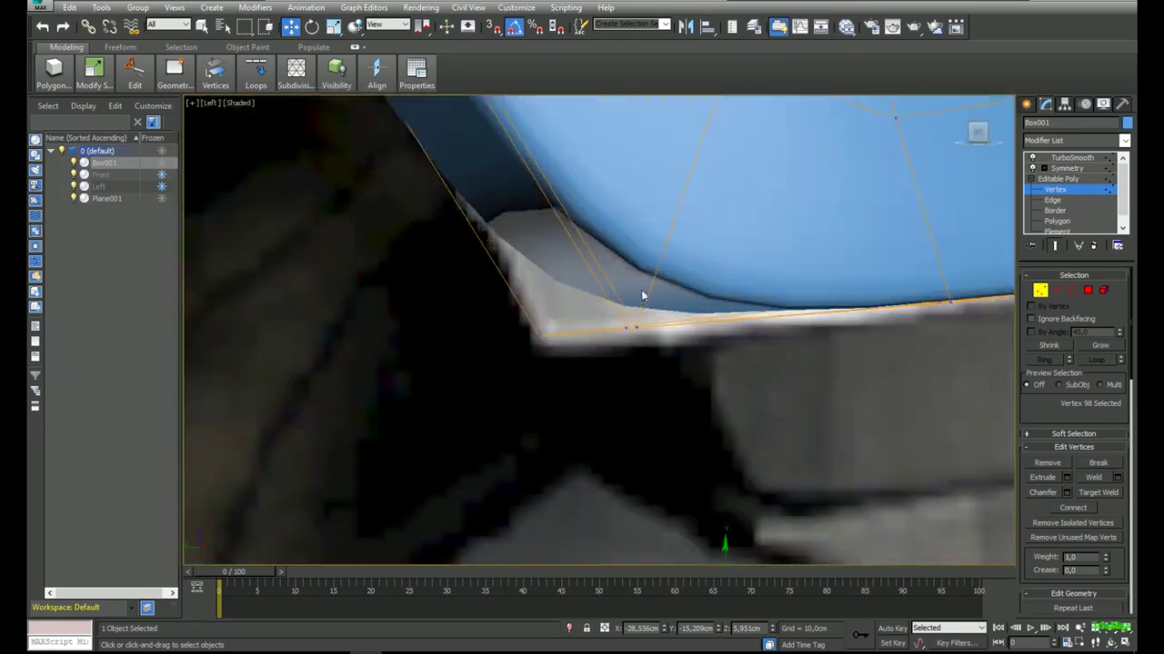
{"action": "scroll", "coordinate": [489, 270], "scroll_direction": "down", "scroll_amount": 2}
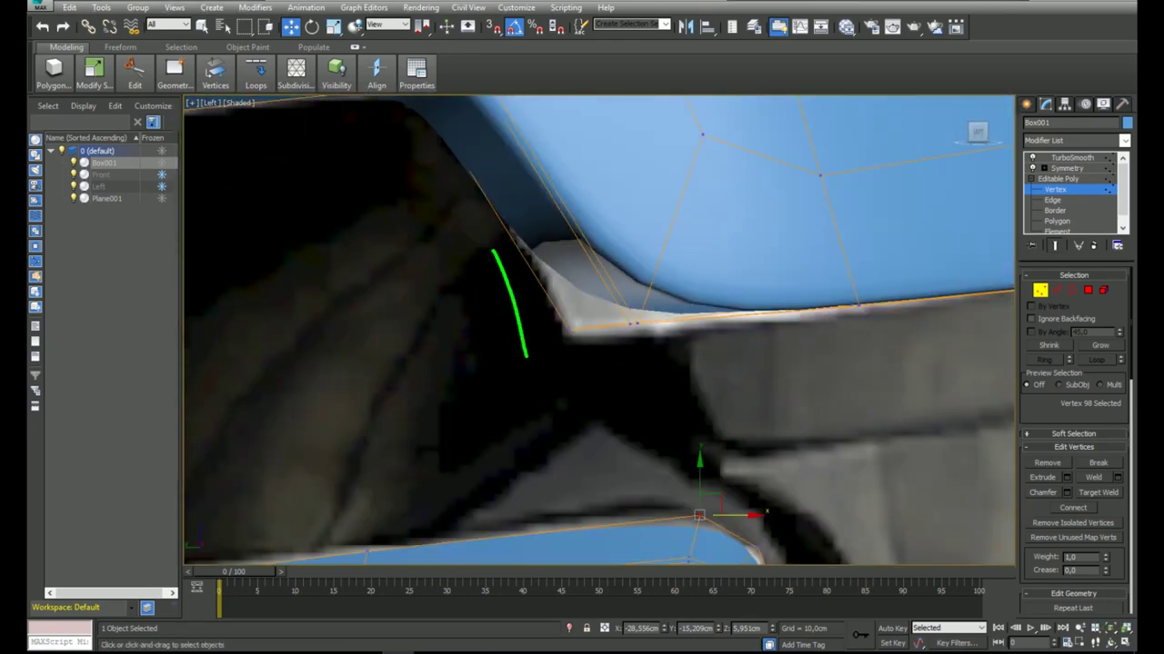
{"action": "middle_click_drag", "start_coordinate": [645, 249], "coordinate": [604, 285]}
{"action": "scroll", "coordinate": [602, 282], "scroll_direction": "down", "scroll_amount": 5}
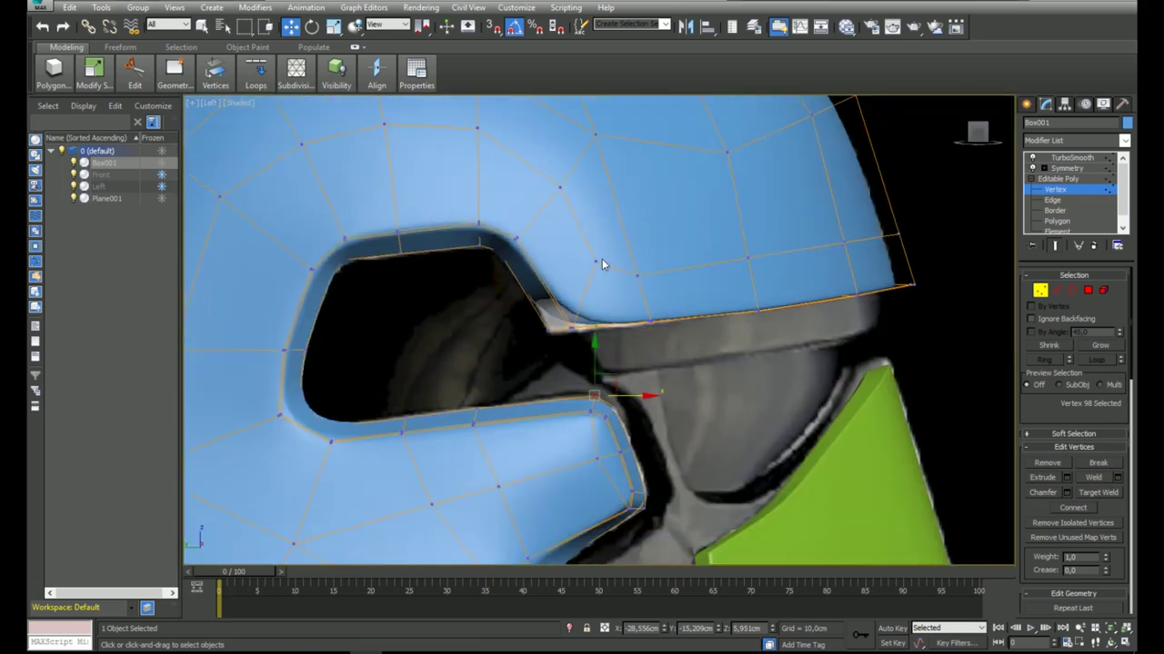
{"action": "scroll", "coordinate": [587, 318], "scroll_direction": "up", "scroll_amount": 4}
{"action": "left_click_drag", "start_coordinate": [602, 279], "coordinate": [560, 328]}
{"action": "middle_click_drag", "start_coordinate": [560, 328], "coordinate": [564, 294], "text": "alt"}
{"action": "mouse_move", "coordinate": [638, 215]}
{"action": "middle_mouse_down"}
{"action": "mouse_move", "coordinate": [624, 262]}
{"action": "mouse_move", "coordinate": [549, 369]}
{"action": "mouse_move", "coordinate": [643, 221]}
{"action": "middle_mouse_up"}
{"action": "scroll", "coordinate": [600, 316], "scroll_direction": "up", "scroll_amount": 4}
{"action": "scroll", "coordinate": [600, 316], "scroll_direction": "up", "scroll_amount": 2}
{"action": "scroll", "coordinate": [604, 311], "scroll_direction": "down", "scroll_amount": 2}
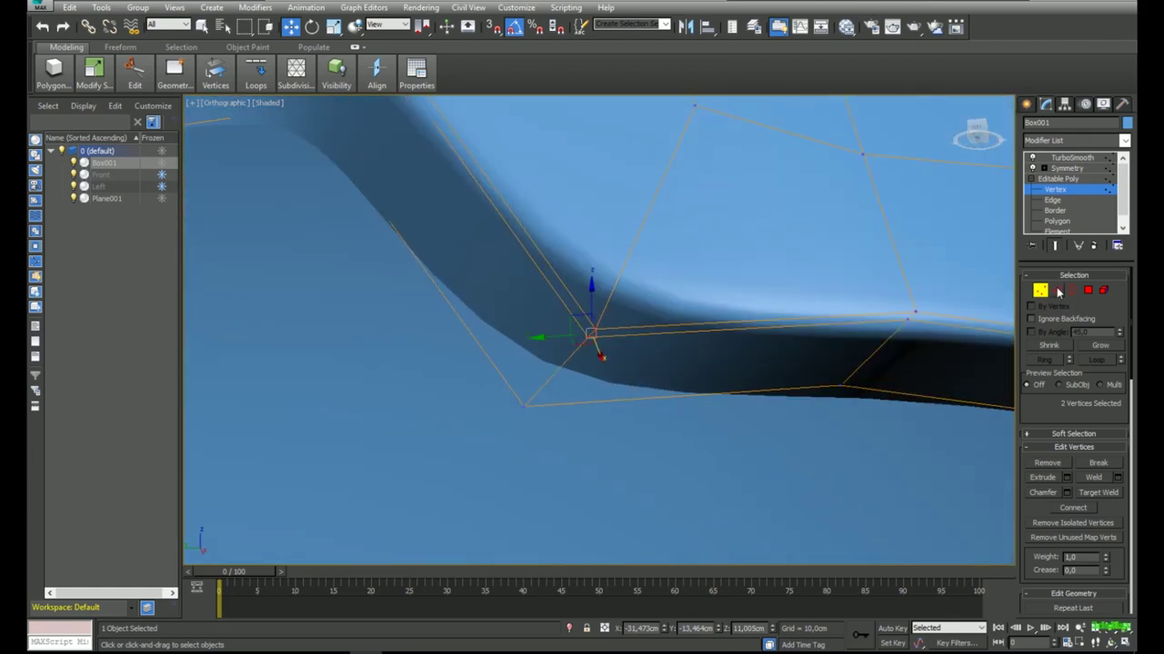
{"action": "scroll", "coordinate": [732, 248], "scroll_direction": "down", "scroll_amount": 6}
{"action": "middle_click_drag", "start_coordinate": [732, 250], "coordinate": [650, 298], "text": "alt"}
{"action": "scroll", "coordinate": [743, 259], "scroll_direction": "down", "scroll_amount": 2}
{"action": "mouse_move", "coordinate": [649, 299]}
{"action": "middle_mouse_down", "text": "alt"}
{"action": "mouse_move", "coordinate": [696, 294]}
{"action": "mouse_move", "coordinate": [646, 283]}
{"action": "middle_mouse_up", "text": "alt"}
{"action": "mouse_move", "coordinate": [646, 282]}
{"action": "middle_mouse_down"}
{"action": "mouse_move", "coordinate": [691, 281]}
{"action": "mouse_move", "coordinate": [658, 298]}
{"action": "middle_mouse_up"}
{"action": "scroll", "coordinate": [657, 299], "scroll_direction": "up", "scroll_amount": 2}
{"action": "scroll", "coordinate": [665, 290], "scroll_direction": "down", "scroll_amount": 1}
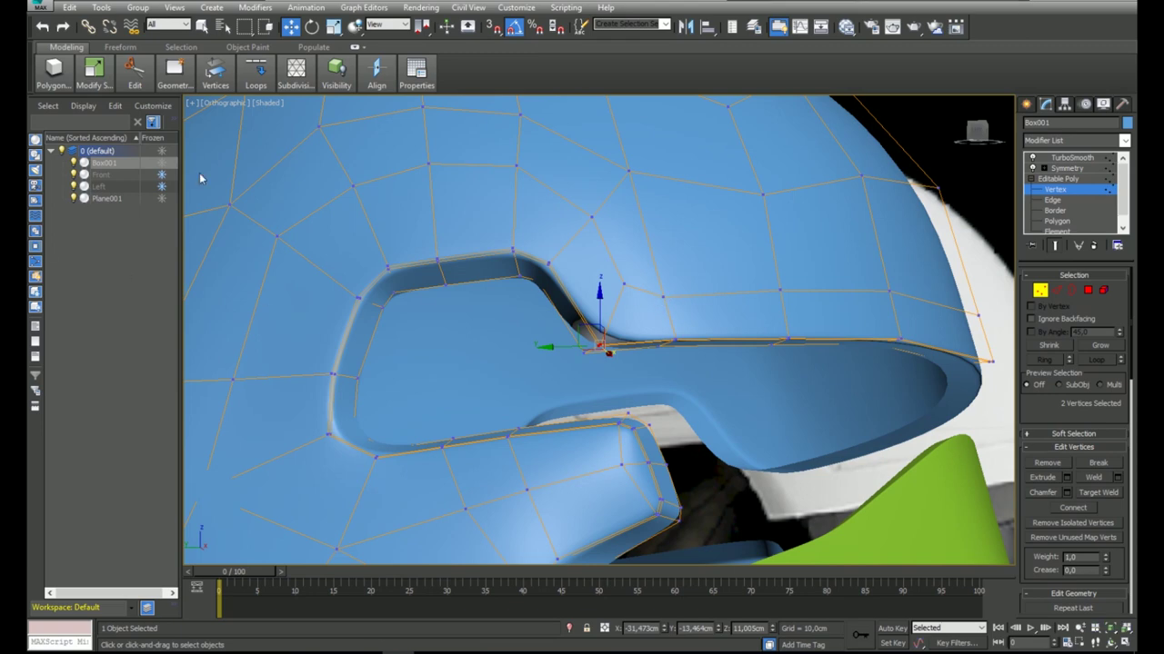
Chamfer the two short edges crossing the rim at the corner between the side opening and the brow.
{"action": "scroll", "coordinate": [598, 358], "scroll_direction": "up", "scroll_amount": 4}
{"action": "left_click", "coordinate": [1052, 250]}
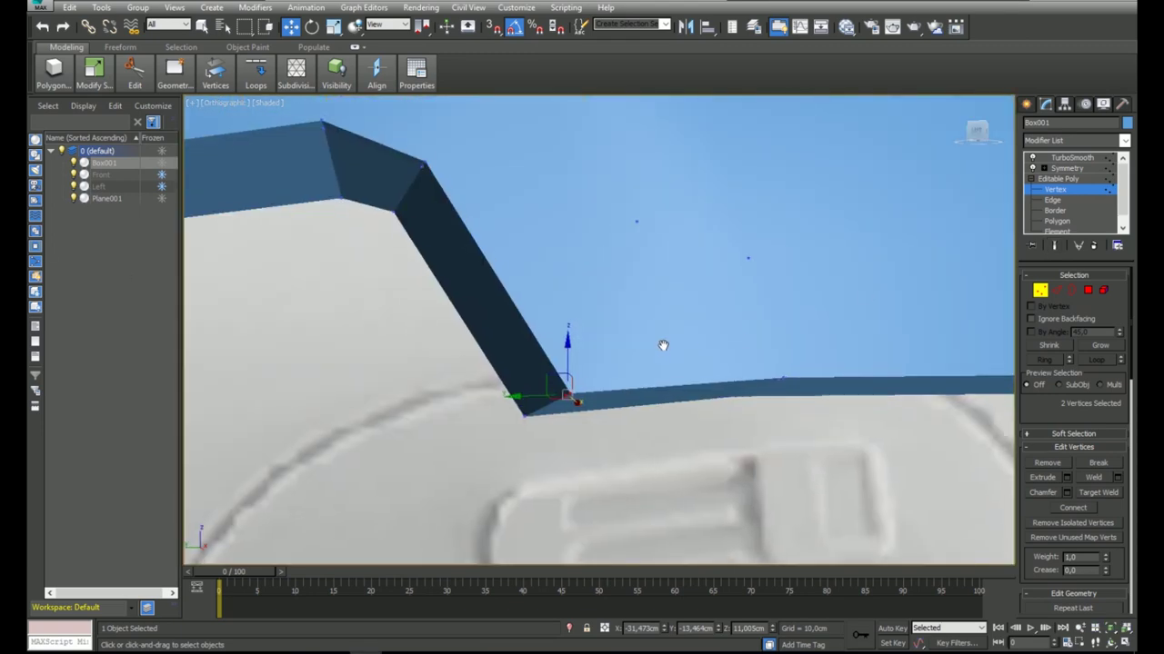
{"action": "key", "text": "F4"}
{"action": "mouse_move", "coordinate": [662, 343]}
{"action": "middle_mouse_down", "text": "alt"}
{"action": "mouse_move", "coordinate": [646, 355]}
{"action": "mouse_move", "coordinate": [671, 333]}
{"action": "middle_mouse_up", "text": "alt"}
{"action": "key", "text": "2"}
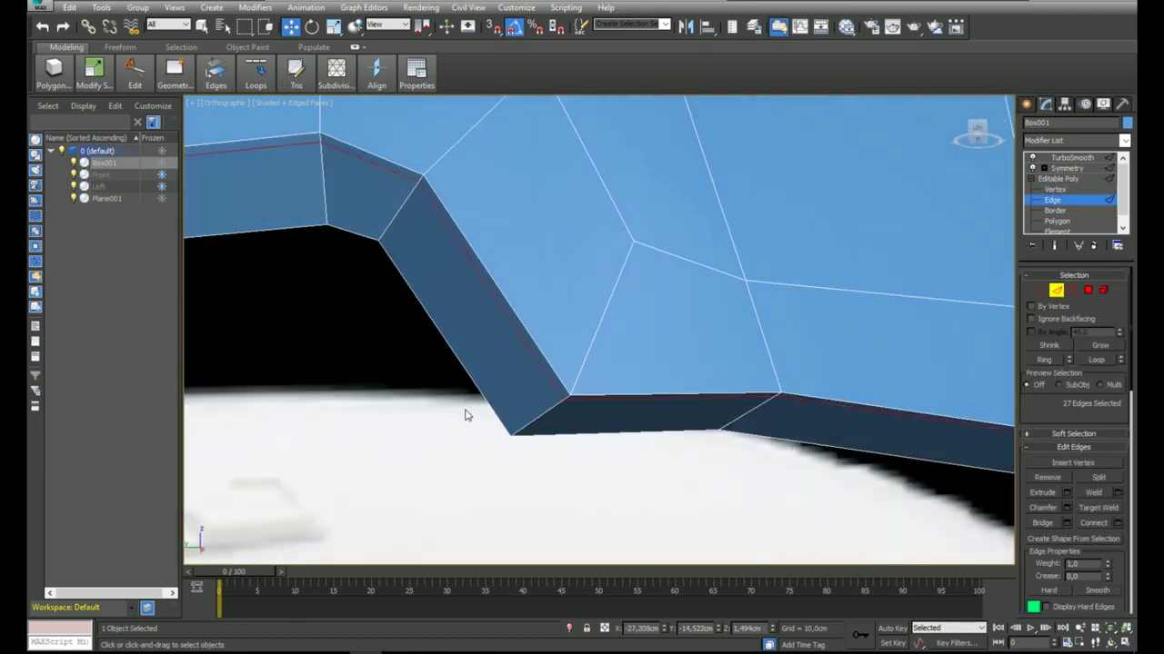
{"action": "key", "text": "F3"}
{"action": "right_click", "coordinate": [552, 417]}
{"action": "left_click", "coordinate": [529, 498]}
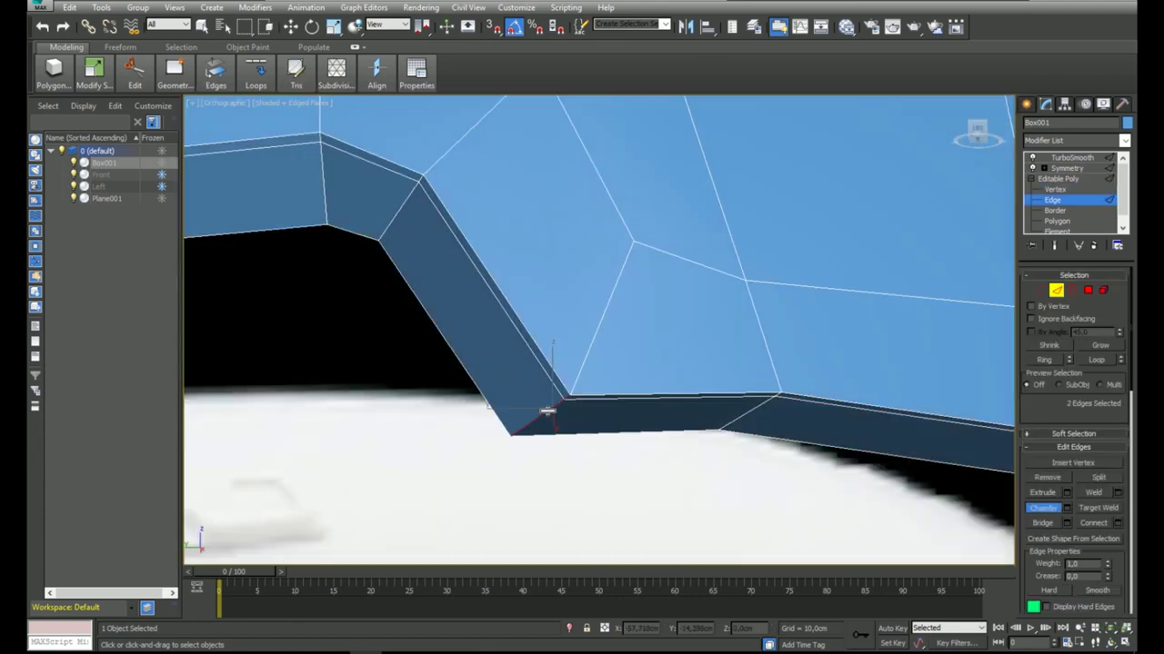
{"action": "left_click", "coordinate": [1057, 246]}
{"action": "left_click_drag", "start_coordinate": [535, 413], "coordinate": [533, 412]}
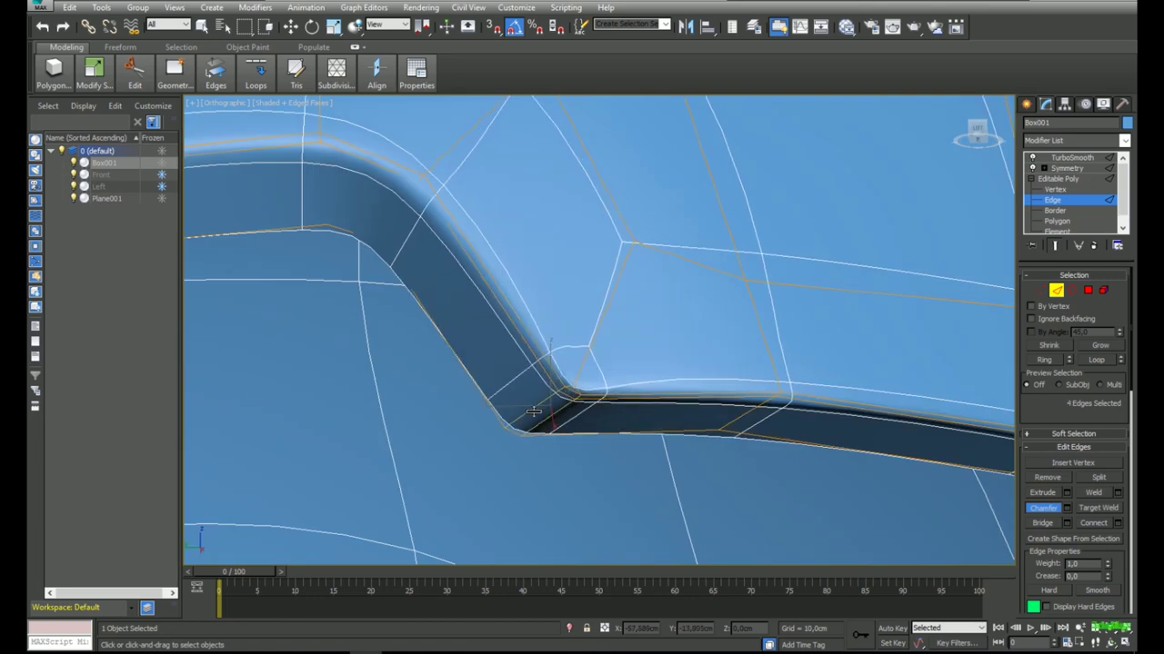
Target-weld the extra chamfer vertex at the brow corner to the surface vertex above it.
{"action": "left_click", "coordinate": [1055, 247]}
{"action": "left_click", "coordinate": [1040, 291]}
{"action": "key", "text": "w"}
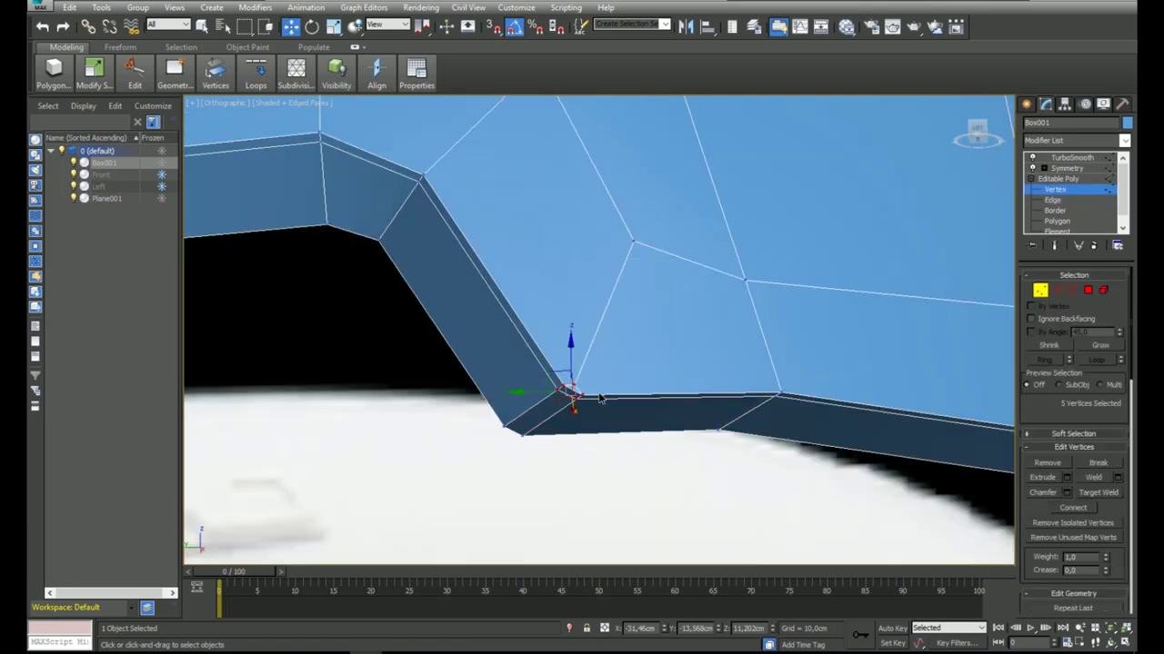
{"action": "right_click", "coordinate": [629, 341]}
{"action": "left_click", "coordinate": [563, 422]}
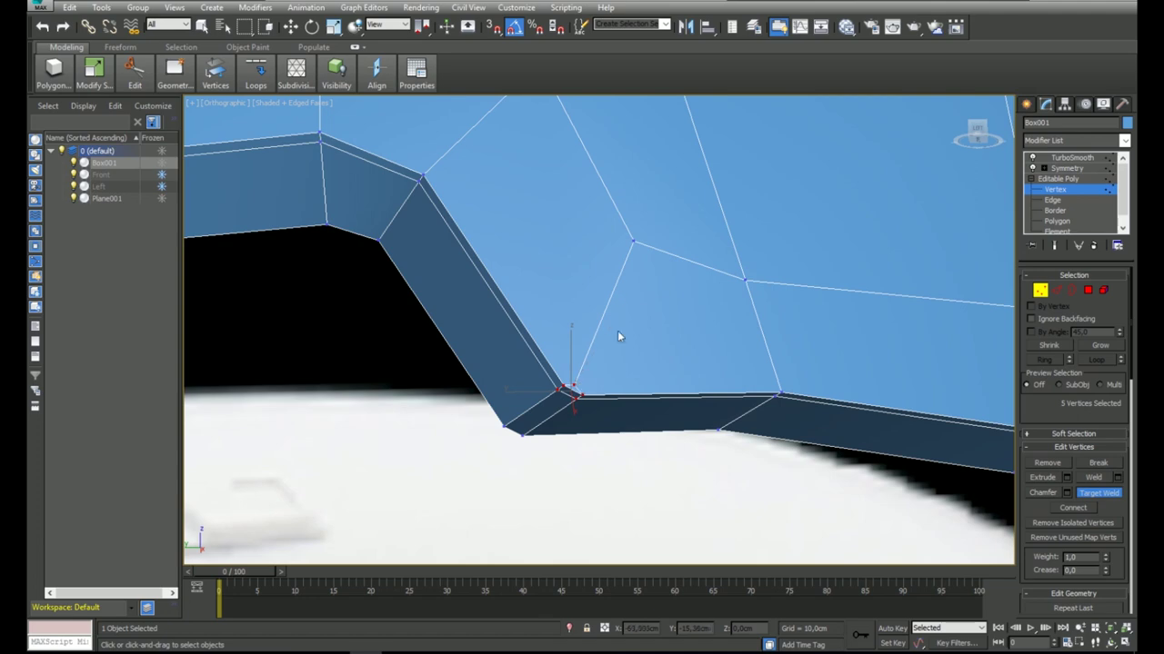
{"action": "left_click", "coordinate": [633, 243]}
{"action": "key", "text": "w"}
{"action": "left_click", "coordinate": [1082, 179]}
Check the chamfered brow corner with smoothing on and off against the side reference and from an angle.
{"action": "middle_click_drag", "start_coordinate": [732, 291], "coordinate": [704, 309]}
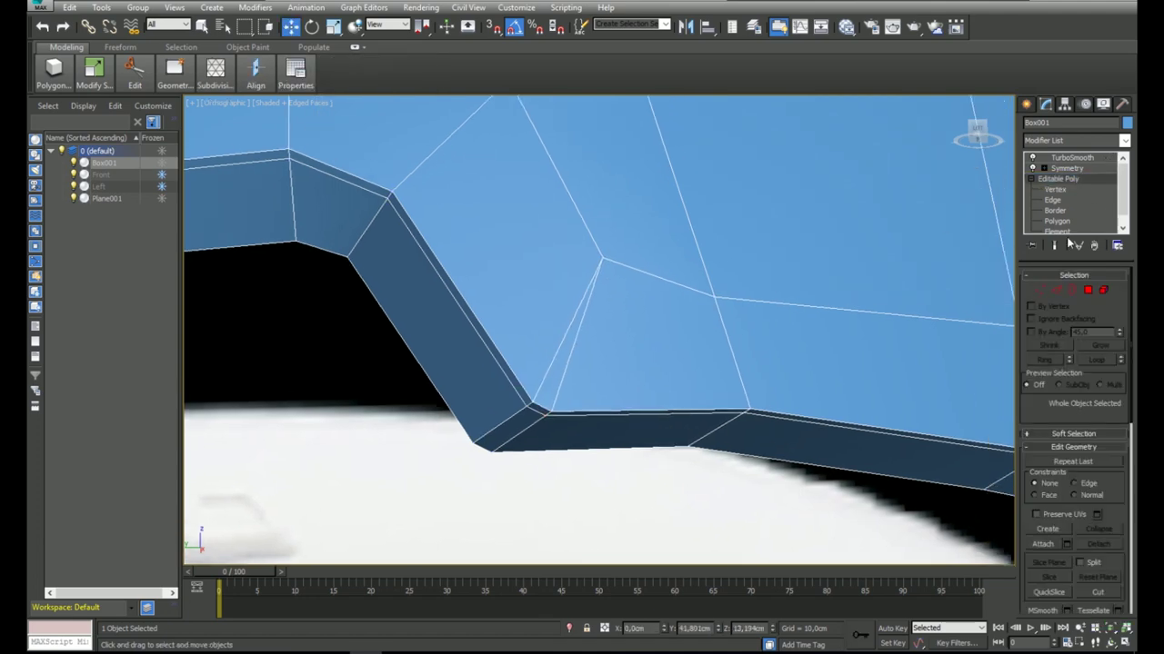
{"action": "left_click", "coordinate": [1055, 245]}
{"action": "key", "text": "F4"}
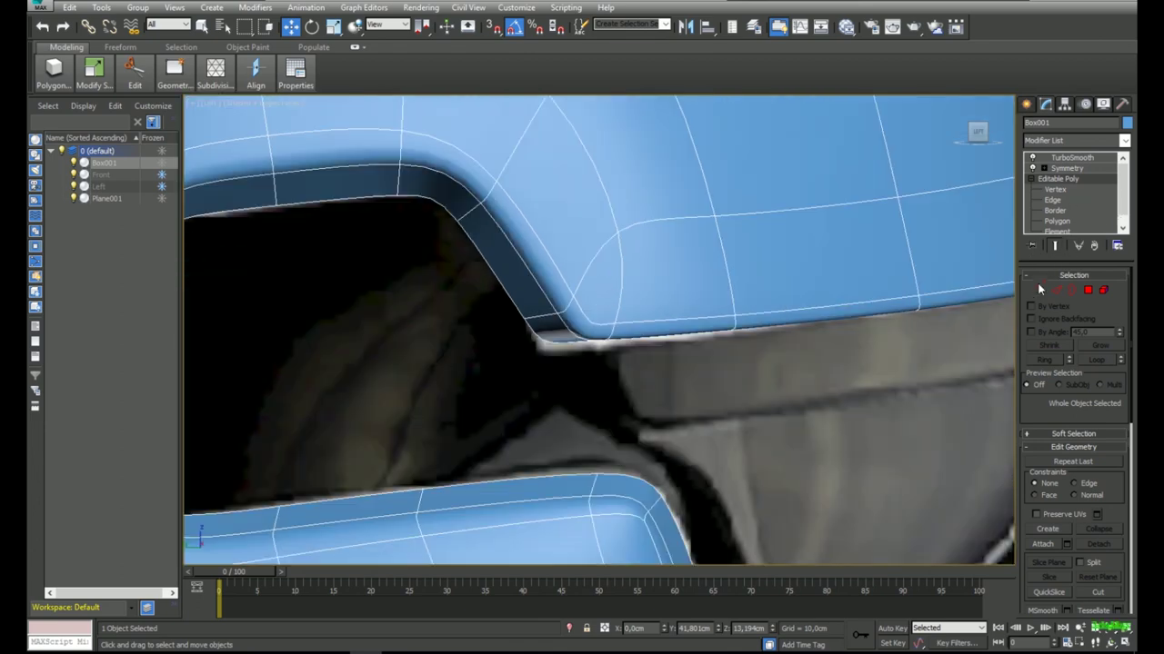
{"action": "key", "text": "1"}
{"action": "left_click", "coordinate": [1054, 247]}
{"action": "scroll", "coordinate": [589, 355], "scroll_direction": "down", "scroll_amount": 4}
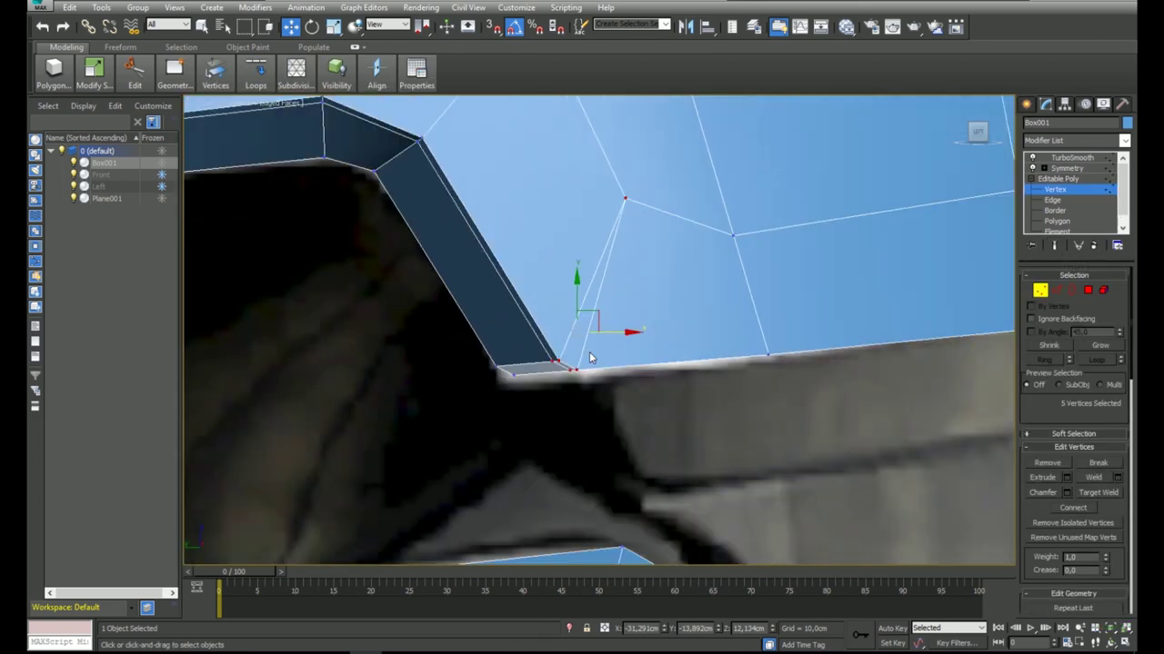
{"action": "middle_click_drag", "start_coordinate": [636, 354], "coordinate": [626, 406]}
{"action": "scroll", "coordinate": [649, 363], "scroll_direction": "down", "scroll_amount": 2}
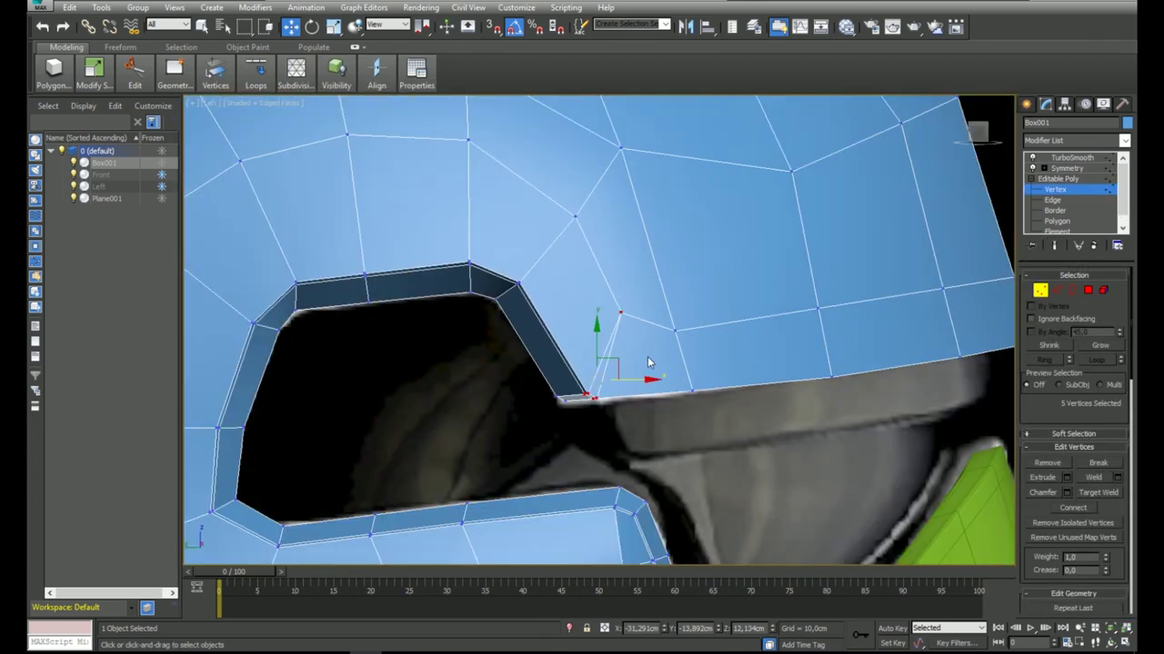
{"action": "left_click", "coordinate": [1056, 246]}
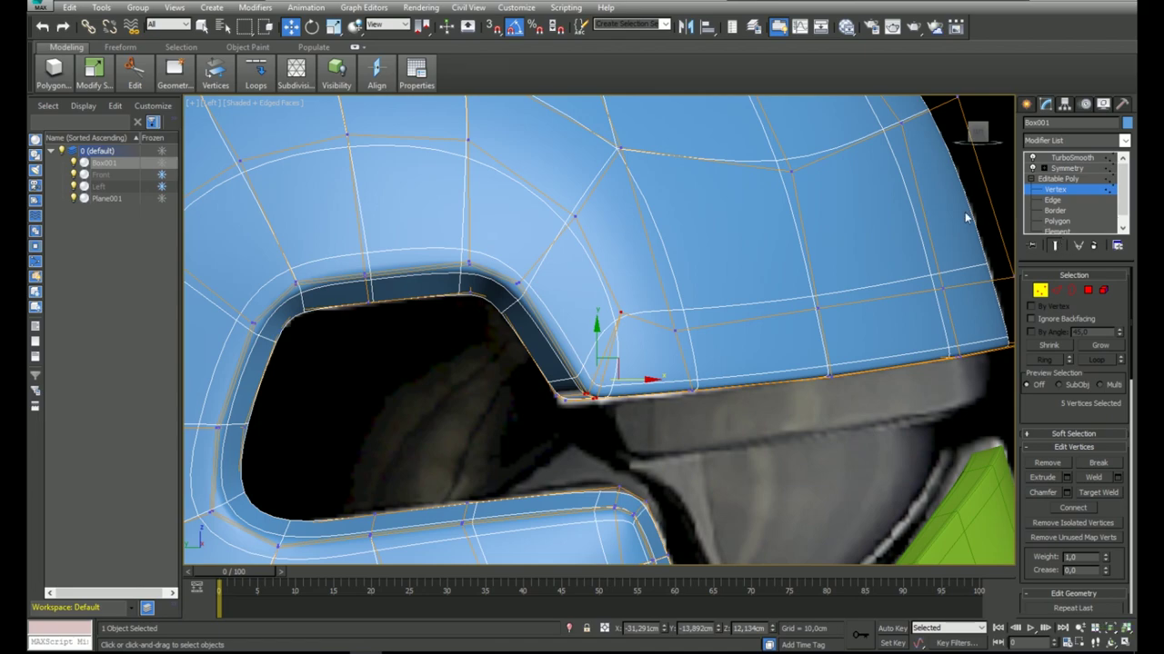
{"action": "scroll", "coordinate": [965, 217], "scroll_direction": "down", "scroll_amount": 2}
{"action": "key", "text": "F4"}
{"action": "scroll", "coordinate": [643, 311], "scroll_direction": "down", "scroll_amount": 2}
{"action": "mouse_move", "coordinate": [705, 301]}
{"action": "middle_mouse_down"}
{"action": "mouse_move", "coordinate": [590, 291]}
{"action": "mouse_move", "coordinate": [598, 304]}
{"action": "mouse_move", "coordinate": [612, 296]}
{"action": "middle_mouse_up"}
{"action": "left_click", "coordinate": [1054, 190]}
{"action": "middle_click_drag", "start_coordinate": [772, 257], "coordinate": [698, 272], "text": "alt"}
{"action": "scroll", "coordinate": [698, 273], "scroll_direction": "up", "scroll_amount": 4}
{"action": "middle_click_drag", "start_coordinate": [678, 215], "coordinate": [656, 341]}
{"action": "scroll", "coordinate": [656, 341], "scroll_direction": "down", "scroll_amount": 3}
{"action": "key", "text": "F4"}
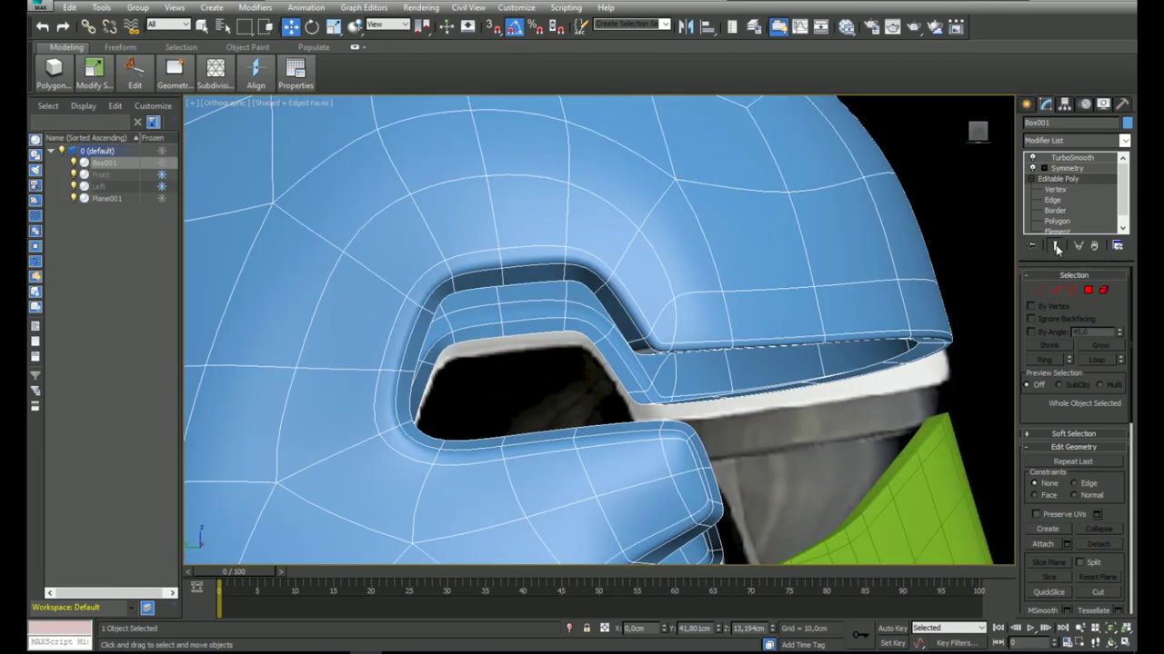
Remove the extra edges across the rim and surface at the brow corner together with their vertices.
{"action": "left_click", "coordinate": [1055, 246]}
{"action": "scroll", "coordinate": [647, 351], "scroll_direction": "up", "scroll_amount": 6}
{"action": "key", "text": "2"}
{"action": "middle_click_drag", "start_coordinate": [670, 312], "coordinate": [643, 352]}
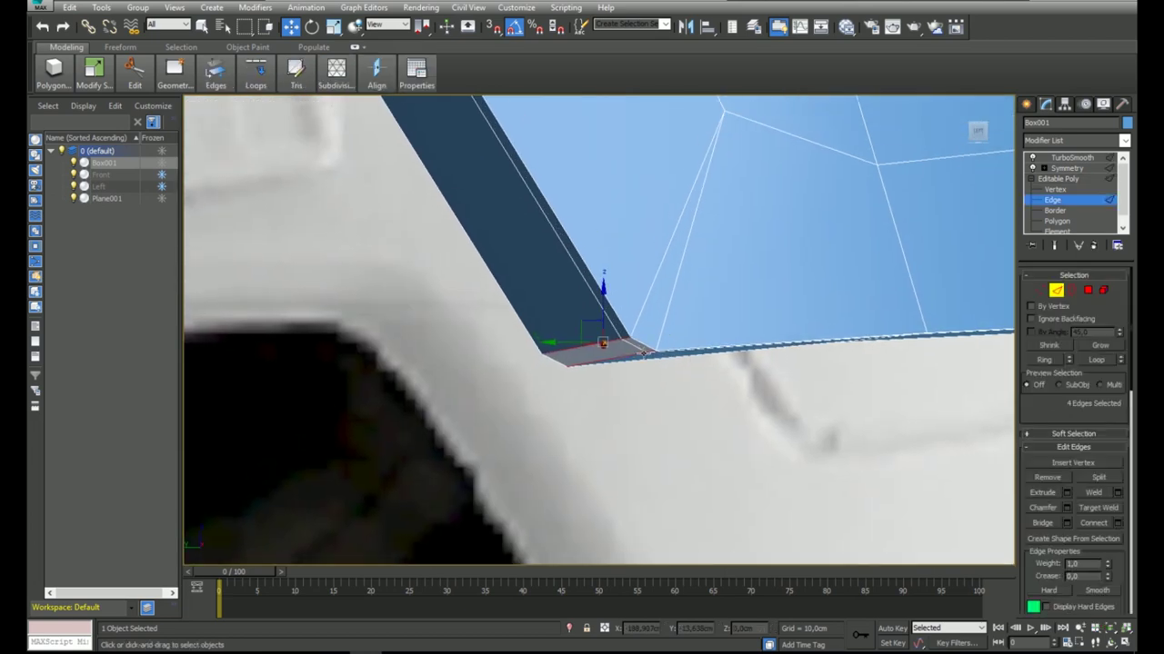
{"action": "scroll", "coordinate": [617, 392], "scroll_direction": "down", "scroll_amount": 2}
{"action": "double_click", "coordinate": [604, 349]}
{"action": "middle_click_drag", "start_coordinate": [739, 251], "coordinate": [579, 294]}
{"action": "scroll", "coordinate": [579, 294], "scroll_direction": "down", "scroll_amount": 5}
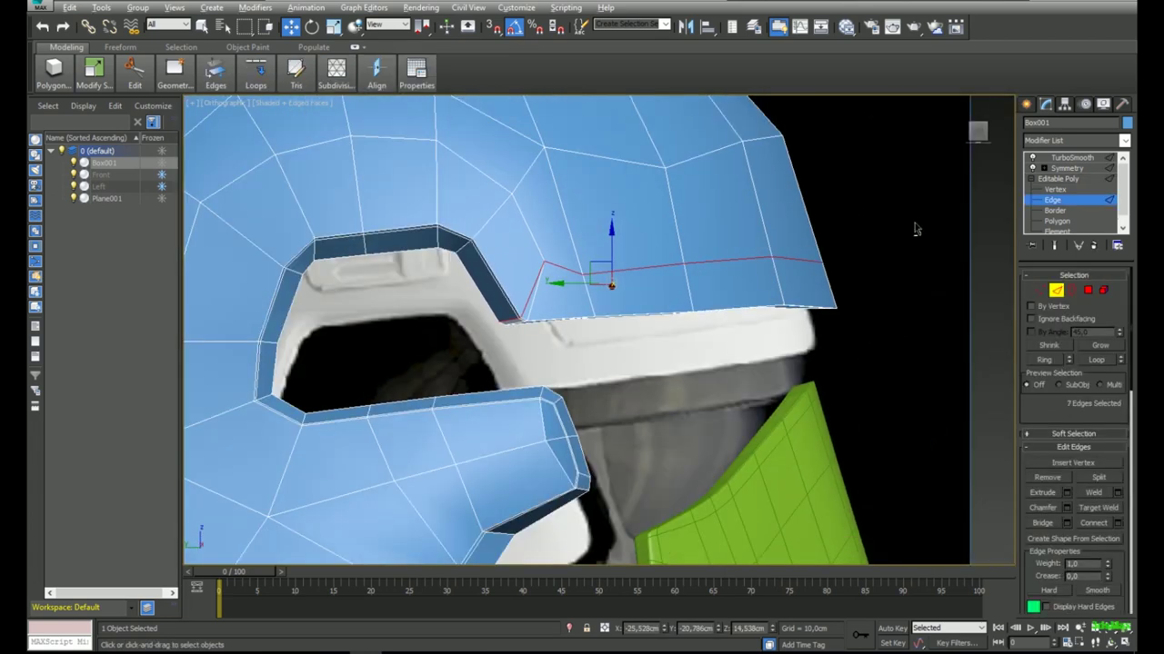
{"action": "left_click_drag", "start_coordinate": [914, 226], "coordinate": [554, 291], "text": "alt"}
{"action": "scroll", "coordinate": [527, 354], "scroll_direction": "up", "scroll_amount": 5}
{"action": "key", "text": "ctrl+BackSpace"}
Move the three vertices at the brow corner slightly toward the opening in the side view and check the smoothed shape.
{"action": "key", "text": "f"}
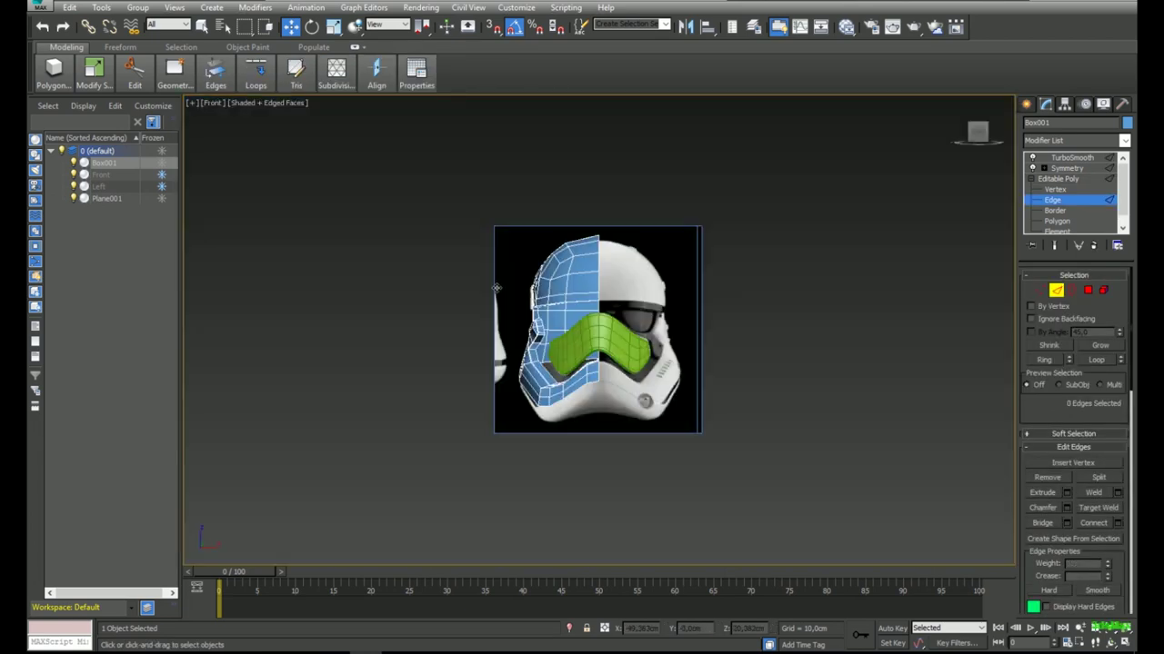
{"action": "key", "text": "l"}
{"action": "scroll", "coordinate": [768, 323], "scroll_direction": "up", "scroll_amount": 10}
{"action": "left_click", "coordinate": [1039, 290]}
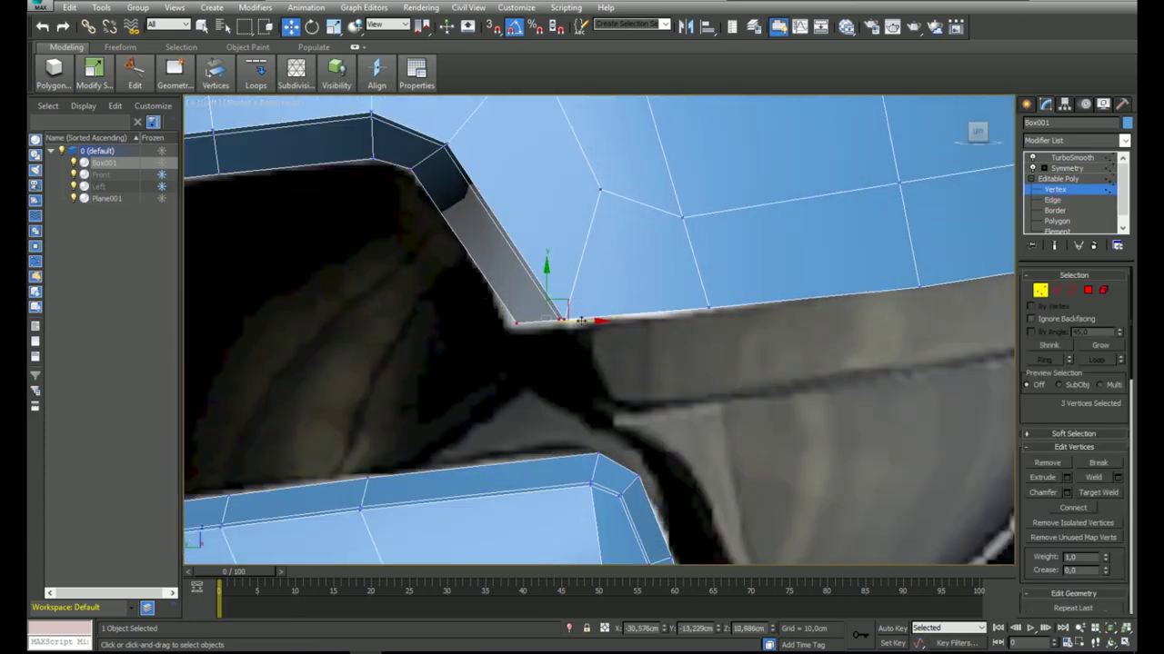
{"action": "left_click_drag", "start_coordinate": [581, 321], "coordinate": [571, 321]}
{"action": "left_click", "coordinate": [1059, 179]}
{"action": "left_click", "coordinate": [1074, 158]}
{"action": "key", "text": "F4"}
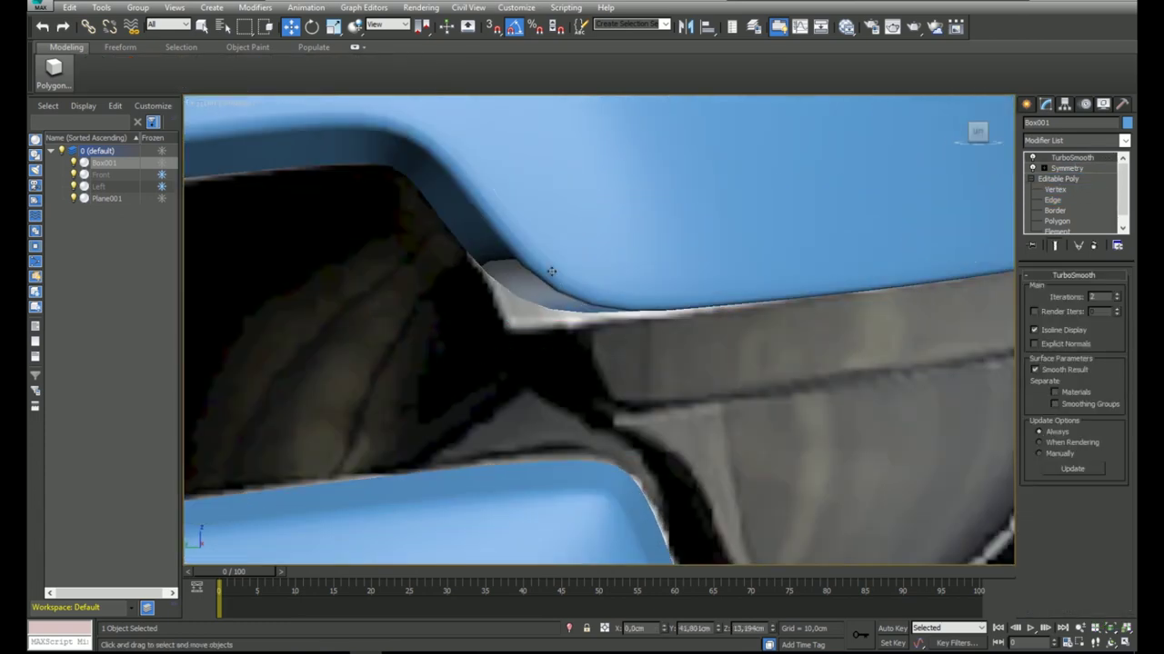
{"action": "scroll", "coordinate": [551, 268], "scroll_direction": "down", "scroll_amount": 5}
{"action": "scroll", "coordinate": [563, 237], "scroll_direction": "up", "scroll_amount": 3}
{"action": "key", "text": "F4"}
Apply a CreaseSet modifier directly above the helmet's Editable Poly level.
{"action": "left_click", "coordinate": [1074, 177]}
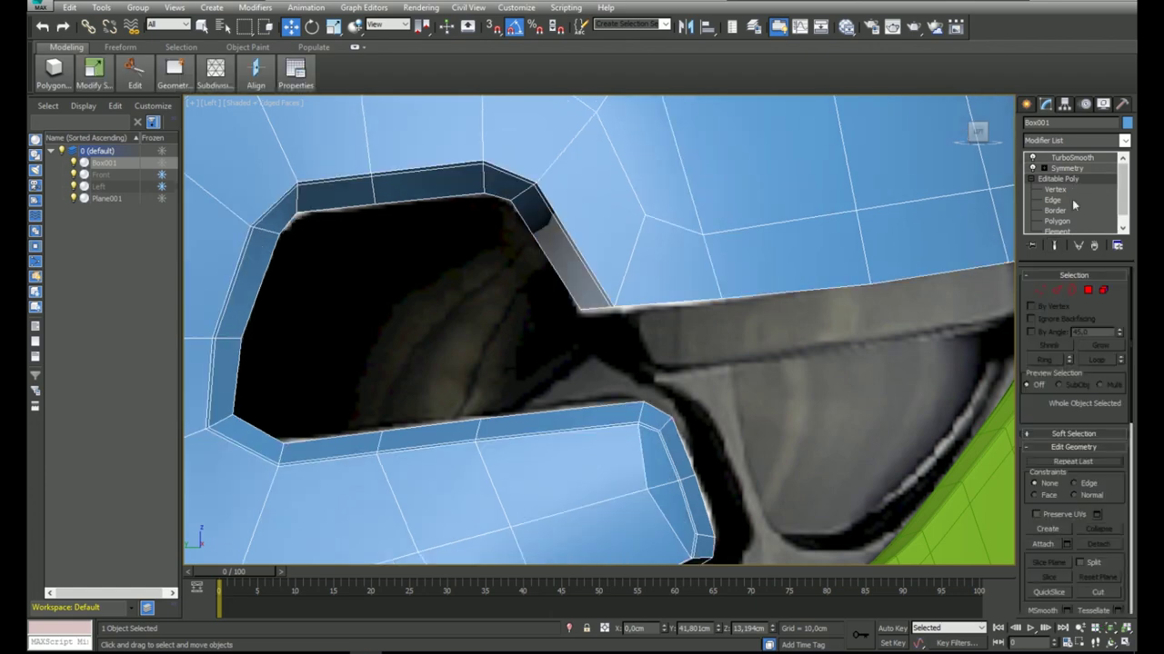
{"action": "left_click", "coordinate": [1079, 141]}
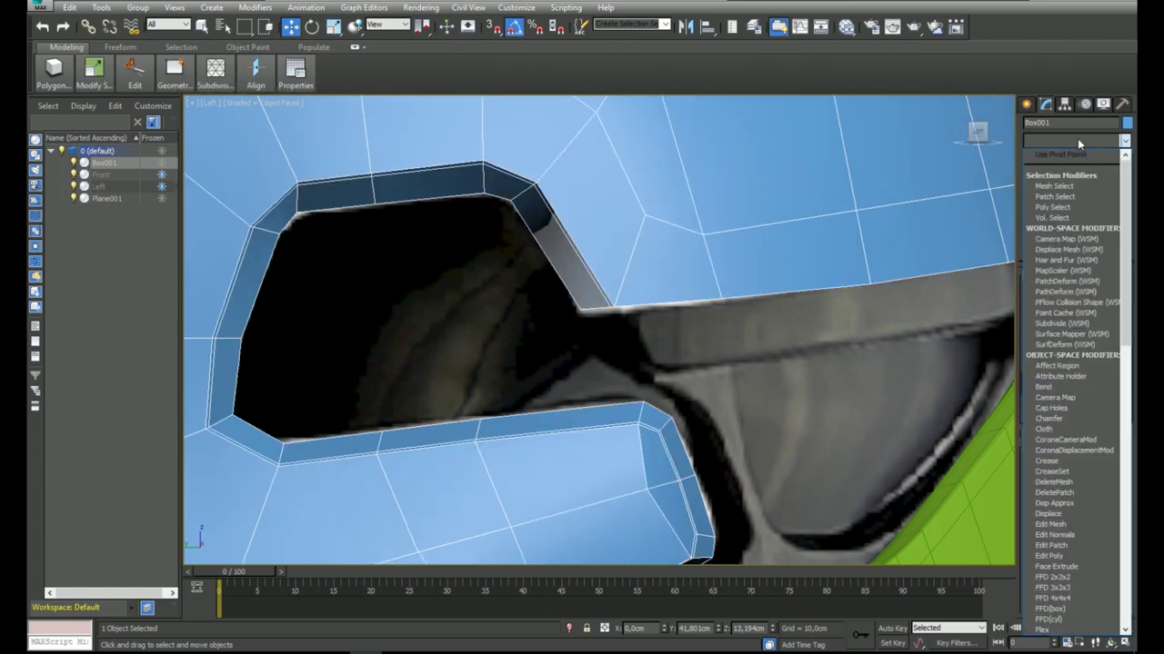
{"action": "left_click", "coordinate": [1061, 142]}
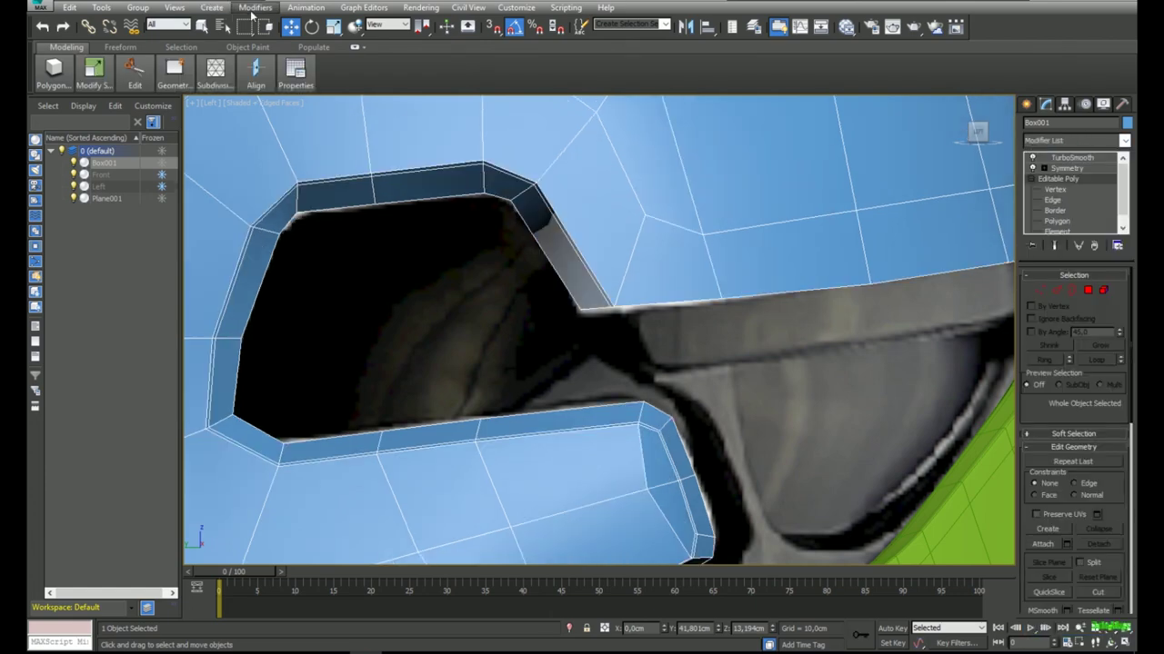
{"action": "left_click", "coordinate": [255, 7]}
{"action": "mouse_move", "coordinate": [291, 190]}
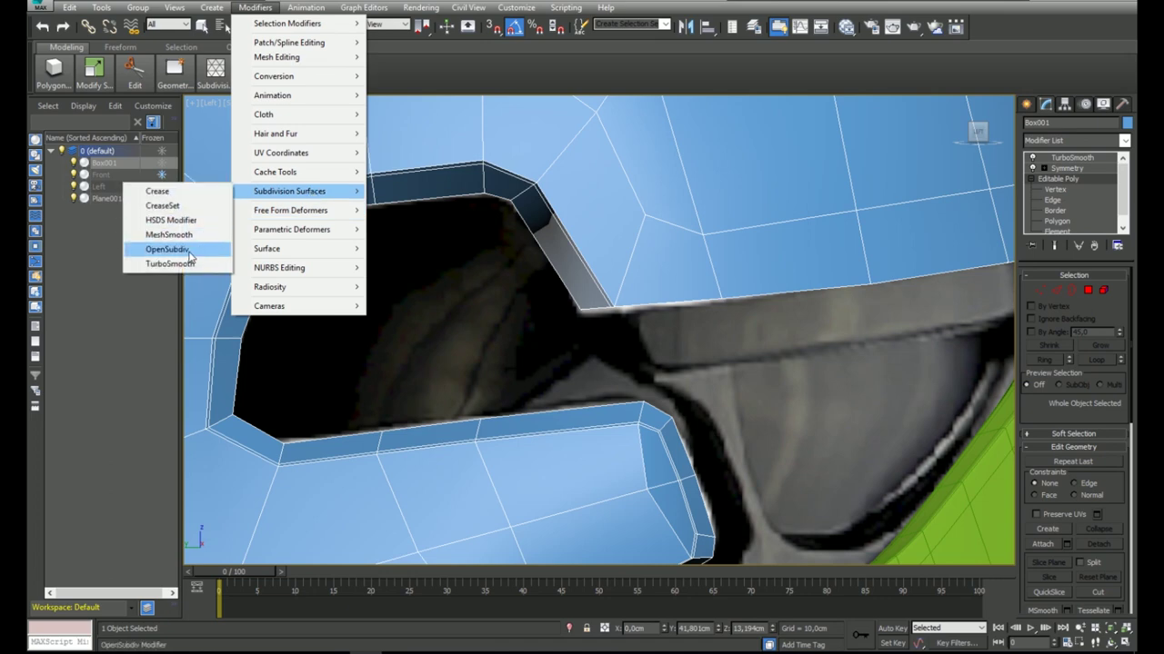
{"action": "left_click", "coordinate": [163, 206]}
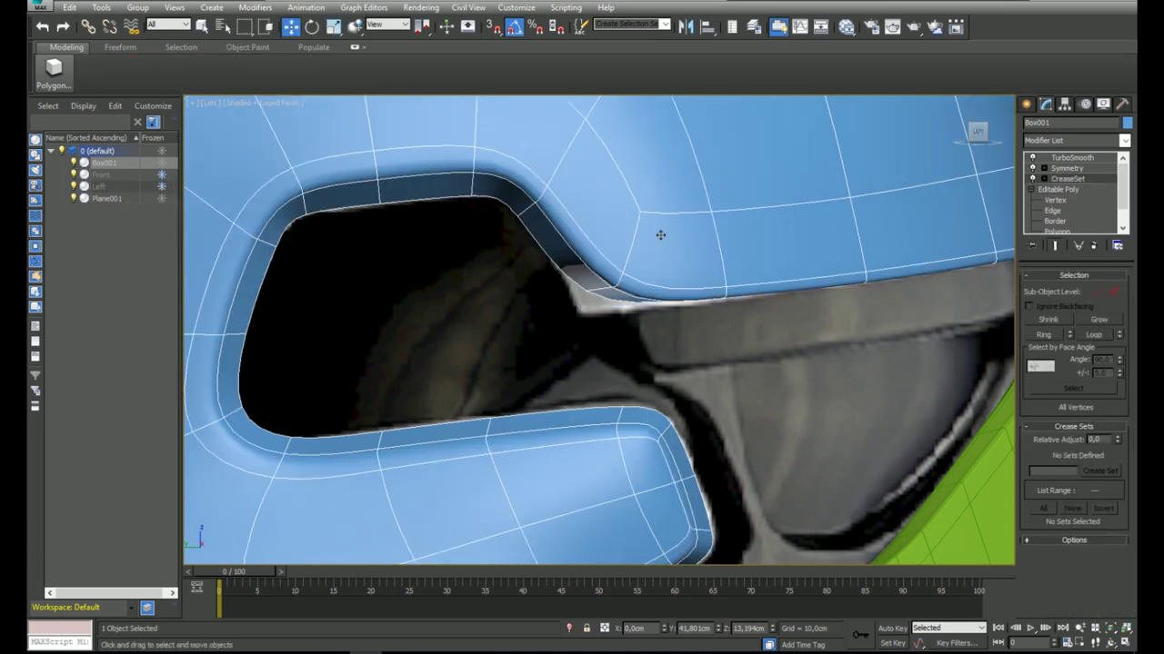
Replace the helmet's TurboSmooth modifier with an OpenSubdiv modifier set to 2 iterations.
{"action": "left_click", "coordinate": [1088, 158]}
{"action": "left_click", "coordinate": [1094, 245]}
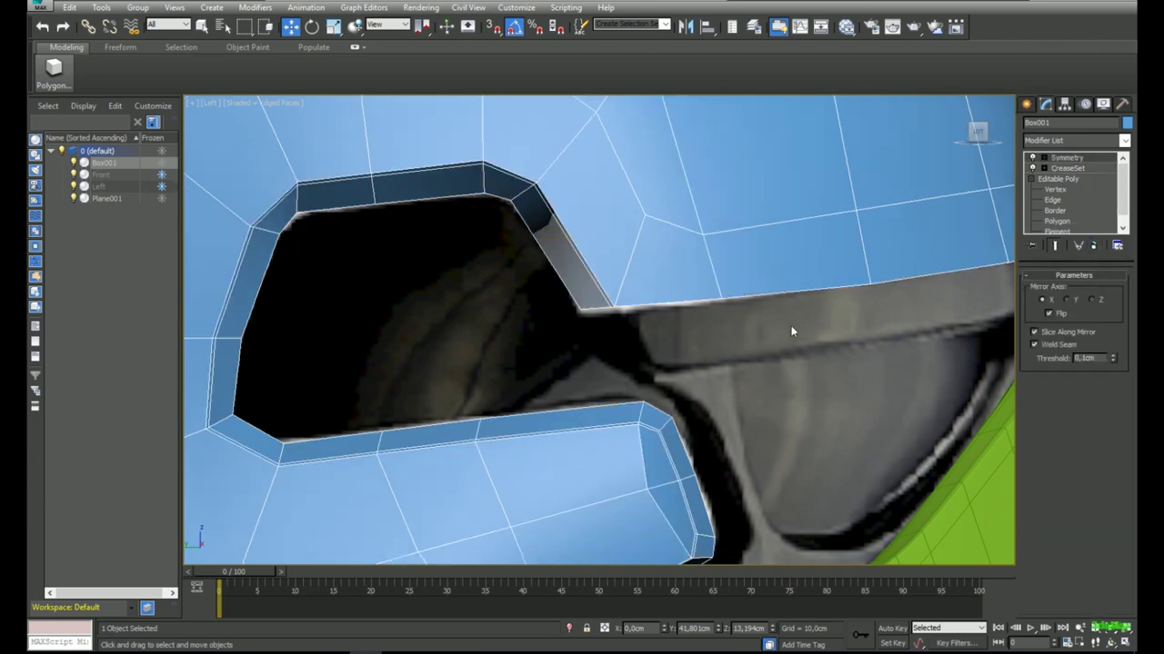
{"action": "left_click", "coordinate": [1087, 167]}
{"action": "middle_click_drag", "start_coordinate": [631, 289], "coordinate": [654, 282]}
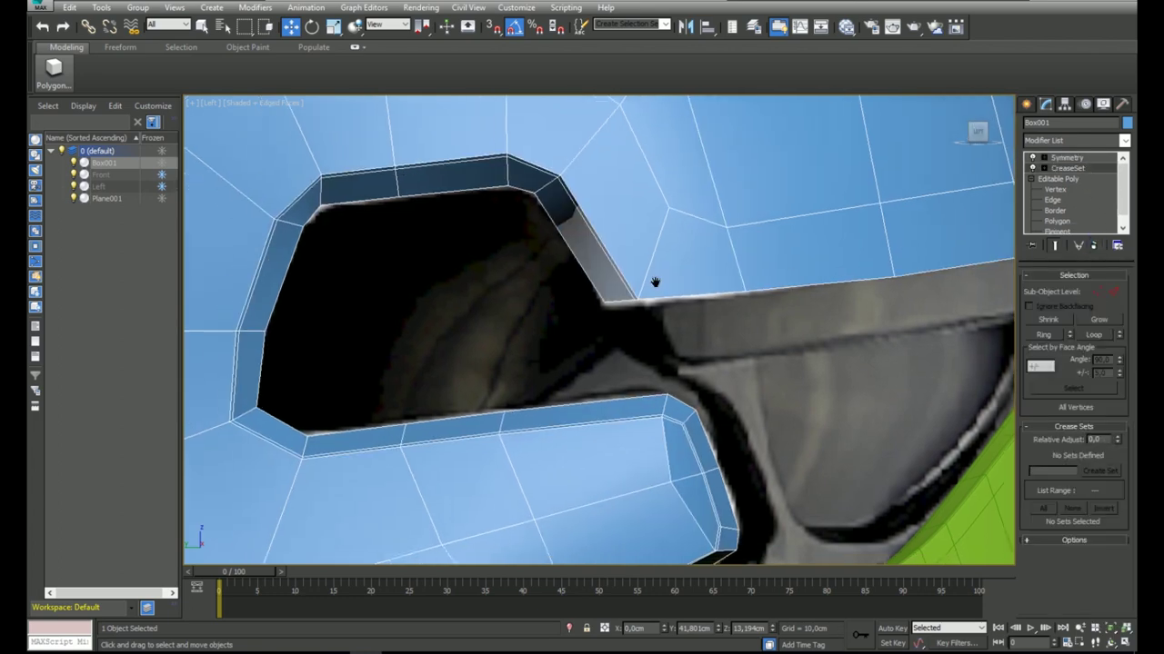
{"action": "left_click", "coordinate": [1085, 144]}
{"action": "left_click", "coordinate": [1074, 153]}
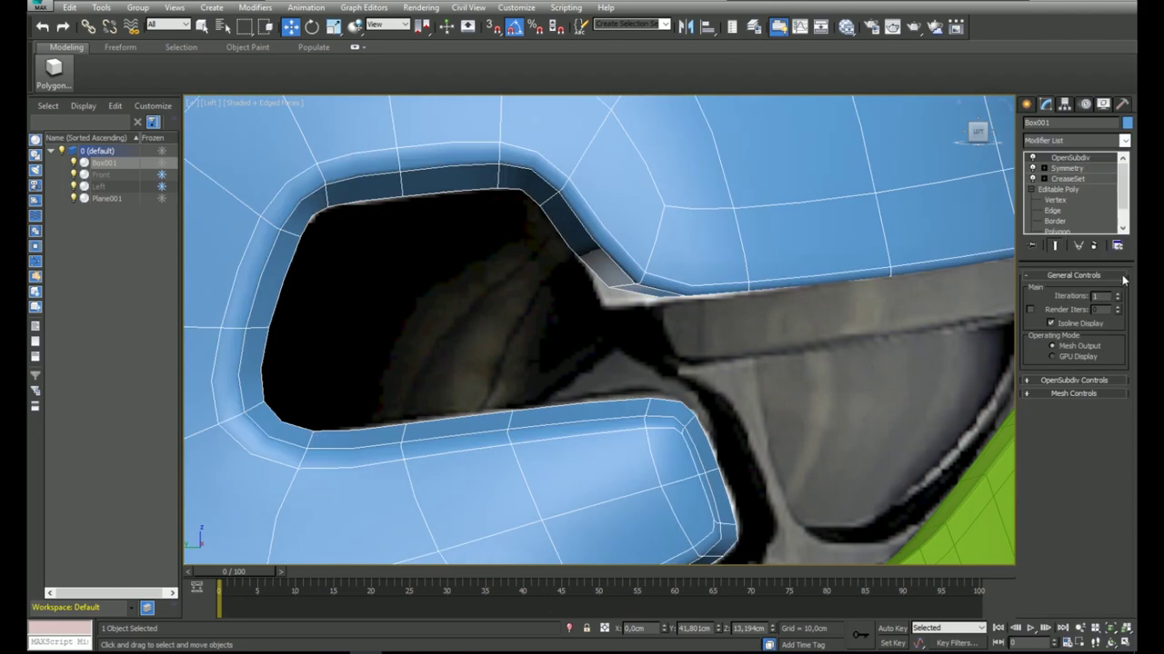
{"action": "scroll", "coordinate": [660, 209], "scroll_direction": "down", "scroll_amount": 4}
{"action": "scroll", "coordinate": [641, 241], "scroll_direction": "up", "scroll_amount": 6}
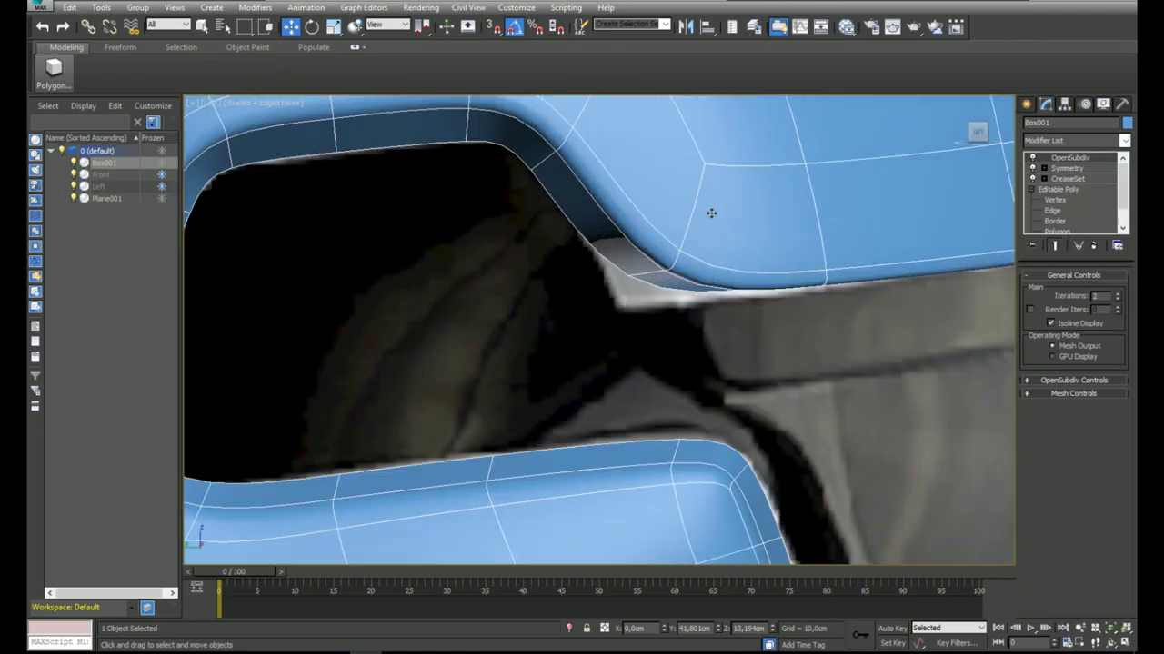
{"action": "middle_click_drag", "start_coordinate": [712, 213], "coordinate": [741, 289]}
At the CreaseSet's edge level, select the two short edges across the rim at the brow corner.
{"action": "left_click", "coordinate": [1073, 179]}
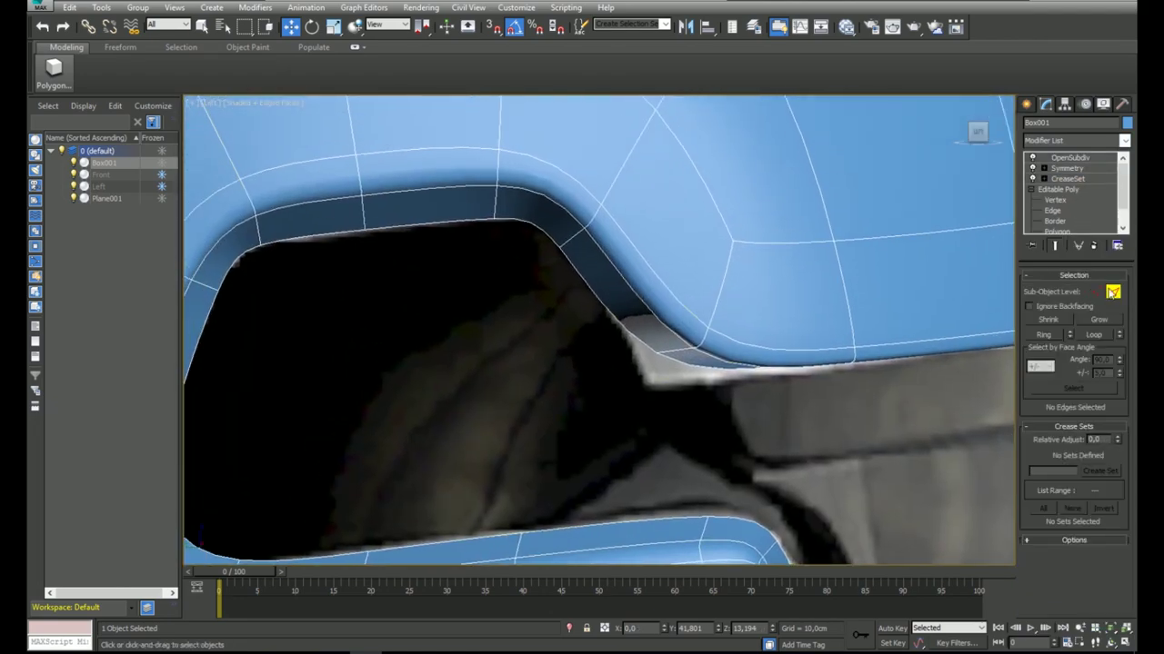
{"action": "left_click", "coordinate": [1112, 292]}
{"action": "middle_click_drag", "start_coordinate": [679, 407], "coordinate": [664, 378]}
{"action": "scroll", "coordinate": [664, 378], "scroll_direction": "up", "scroll_amount": 5}
{"action": "left_click", "coordinate": [661, 330]}
{"action": "middle_click_drag", "start_coordinate": [661, 330], "coordinate": [678, 300], "text": "alt"}
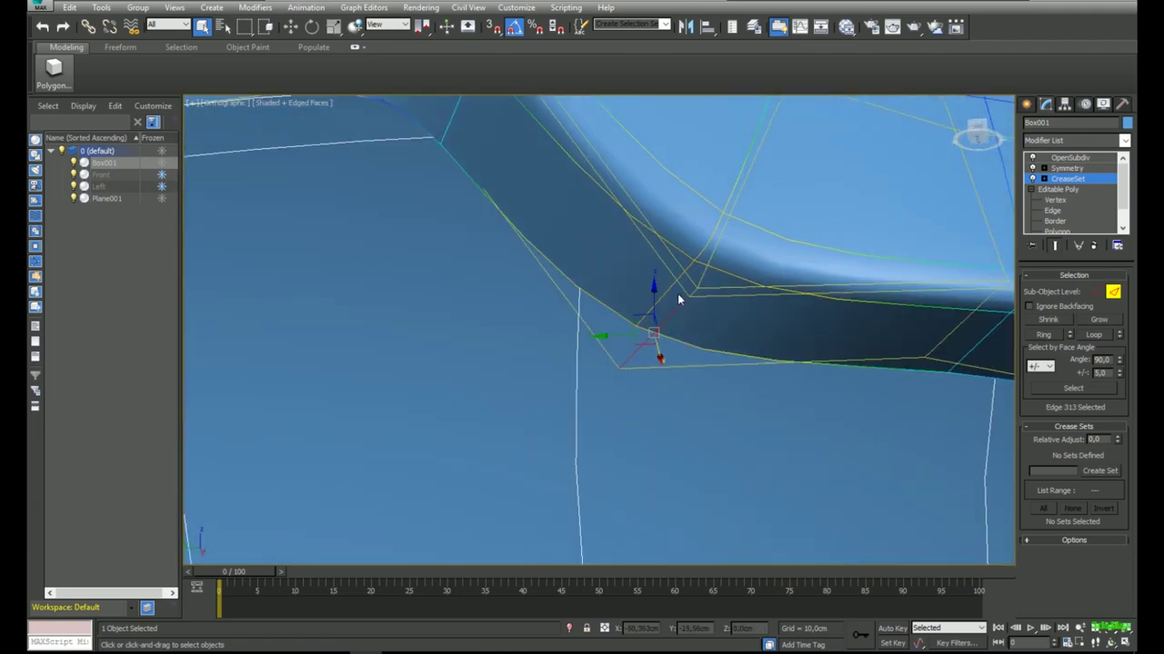
{"action": "left_click", "coordinate": [694, 292], "text": "ctrl"}
{"action": "scroll", "coordinate": [691, 357], "scroll_direction": "down", "scroll_amount": 5}
{"action": "mouse_move", "coordinate": [693, 374]}
{"action": "middle_mouse_down", "text": "alt"}
{"action": "mouse_move", "coordinate": [693, 358]}
{"action": "mouse_move", "coordinate": [692, 382]}
{"action": "middle_mouse_up", "text": "alt"}
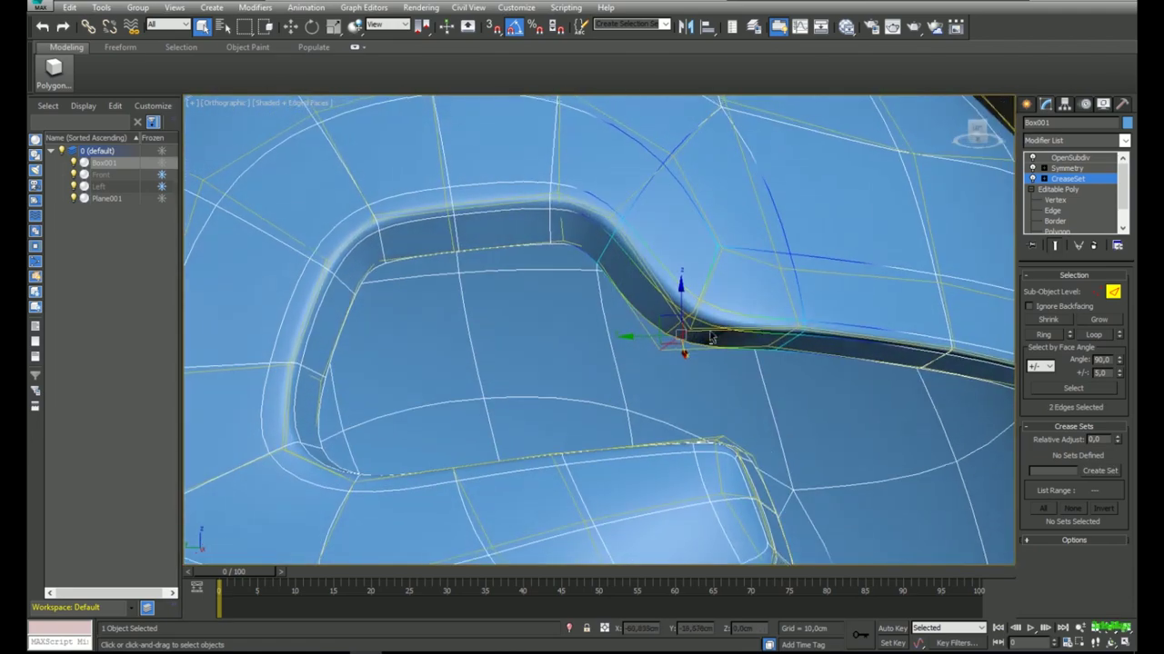
Create a crease set from the two brow-corner edges and set its crease value to 0,24.
{"action": "scroll", "coordinate": [809, 319], "scroll_direction": "up", "scroll_amount": 3}
{"action": "middle_click_drag", "start_coordinate": [636, 309], "coordinate": [622, 340], "text": "alt"}
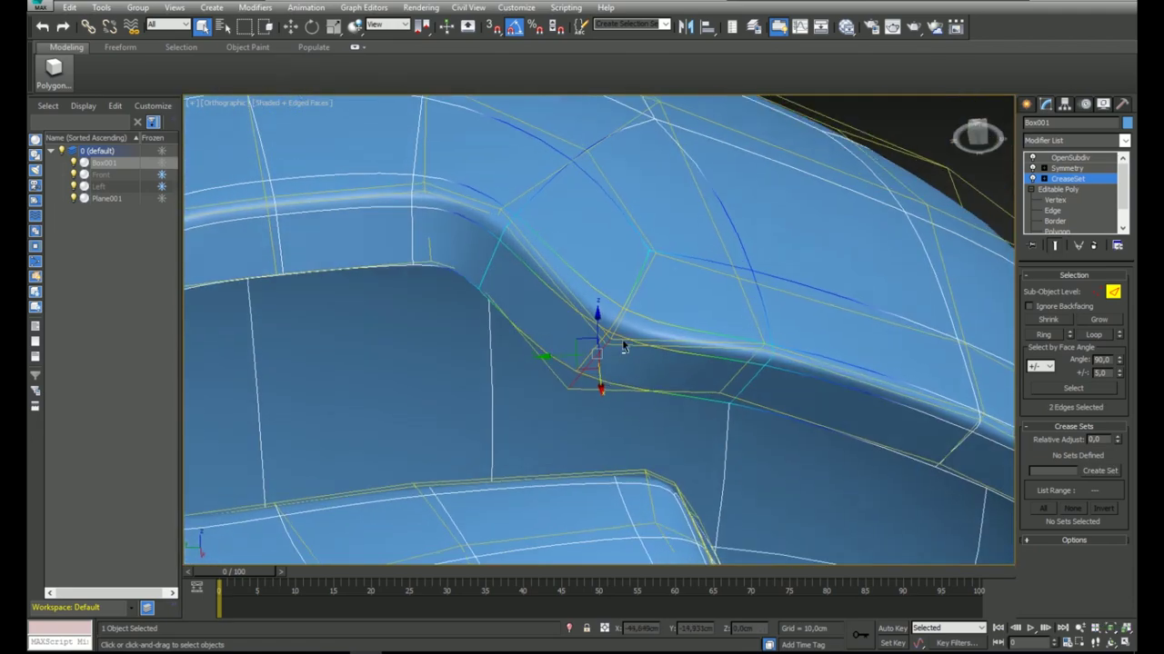
{"action": "scroll", "coordinate": [607, 353], "scroll_direction": "up", "scroll_amount": 5}
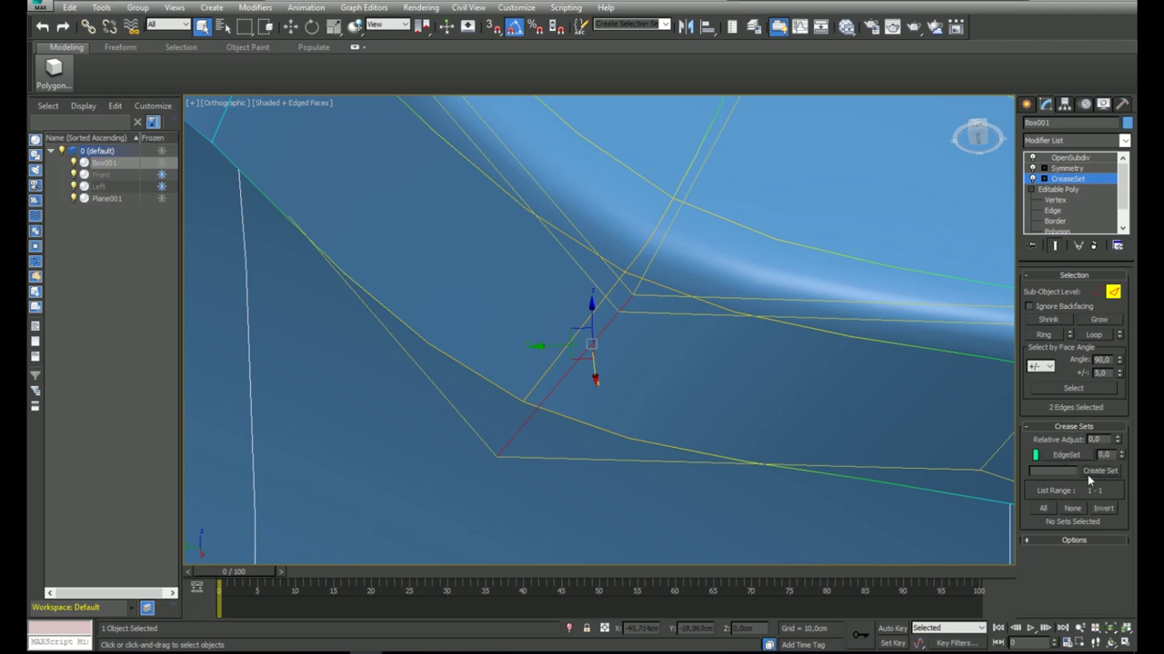
{"action": "left_click_drag", "start_coordinate": [1121, 459], "coordinate": [1116, 443]}
{"action": "scroll", "coordinate": [751, 280], "scroll_direction": "down", "scroll_amount": 6}
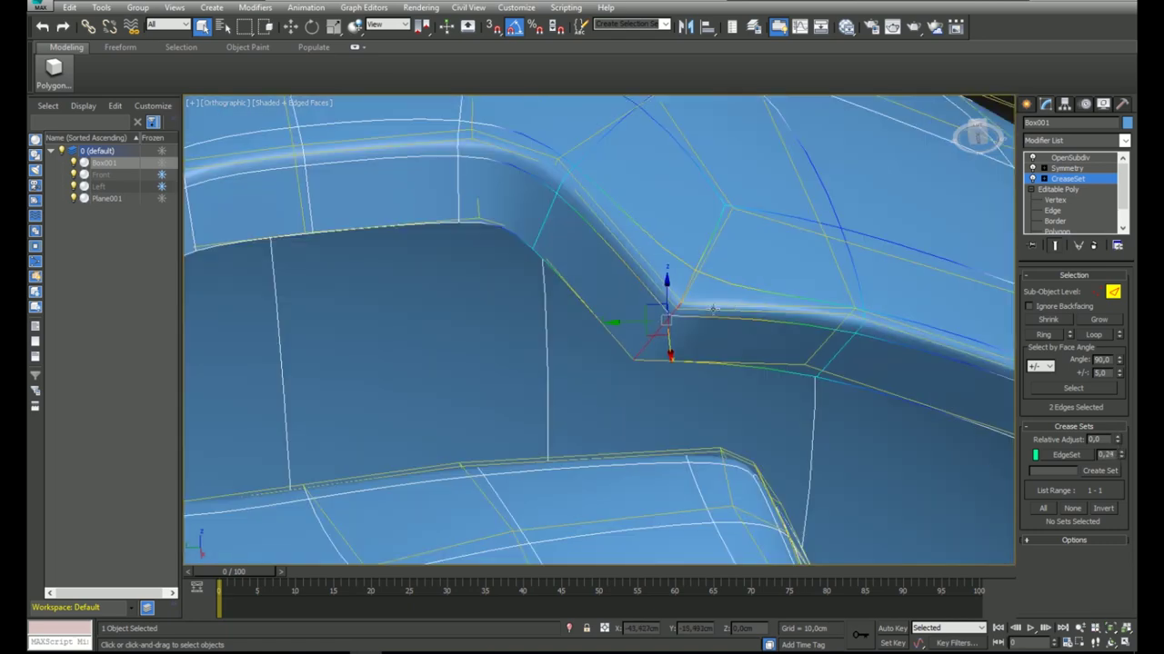
{"action": "key", "text": "F4"}
{"action": "middle_click_drag", "start_coordinate": [741, 293], "coordinate": [696, 361], "text": "alt"}
{"action": "scroll", "coordinate": [696, 355], "scroll_direction": "up", "scroll_amount": 3}
Examine the smoothed brow corner outside the edge level from several angles, with and without the wireframe.
{"action": "left_click", "coordinate": [1100, 180]}
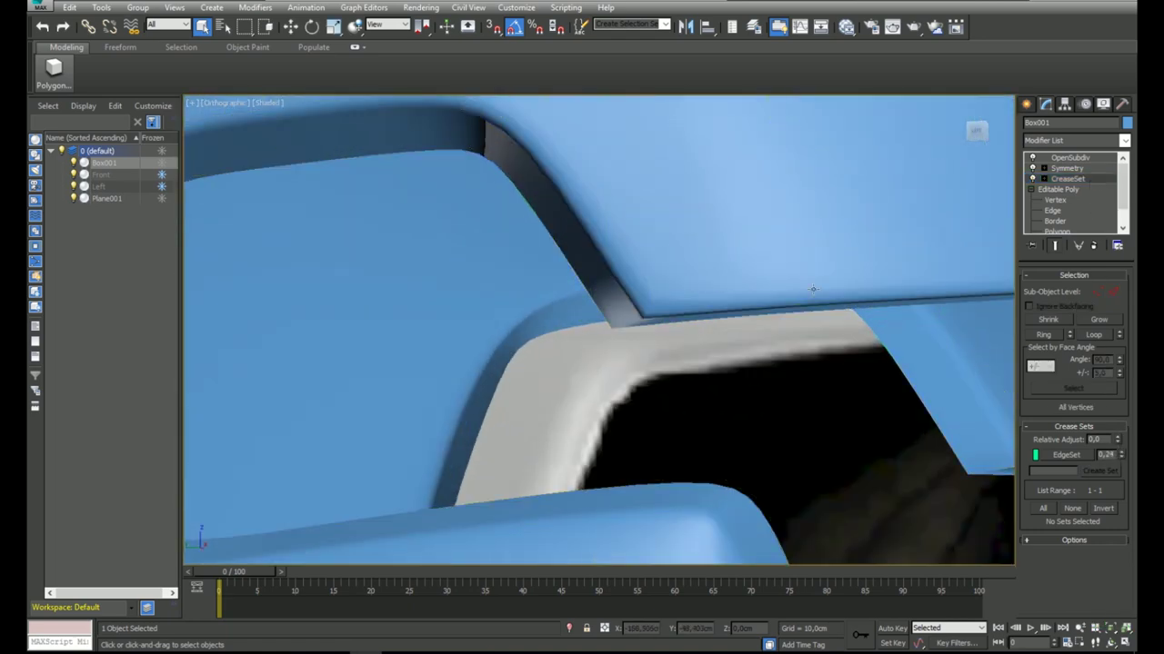
{"action": "scroll", "coordinate": [813, 292], "scroll_direction": "down", "scroll_amount": 5}
{"action": "scroll", "coordinate": [769, 308], "scroll_direction": "up", "scroll_amount": 4}
{"action": "key", "text": "F4"}
{"action": "middle_click_drag", "start_coordinate": [769, 308], "coordinate": [663, 295], "text": "alt"}
{"action": "middle_click_drag", "start_coordinate": [758, 288], "coordinate": [641, 272], "text": "alt"}
{"action": "scroll", "coordinate": [663, 278], "scroll_direction": "down", "scroll_amount": 3}
{"action": "scroll", "coordinate": [589, 208], "scroll_direction": "up", "scroll_amount": 3}
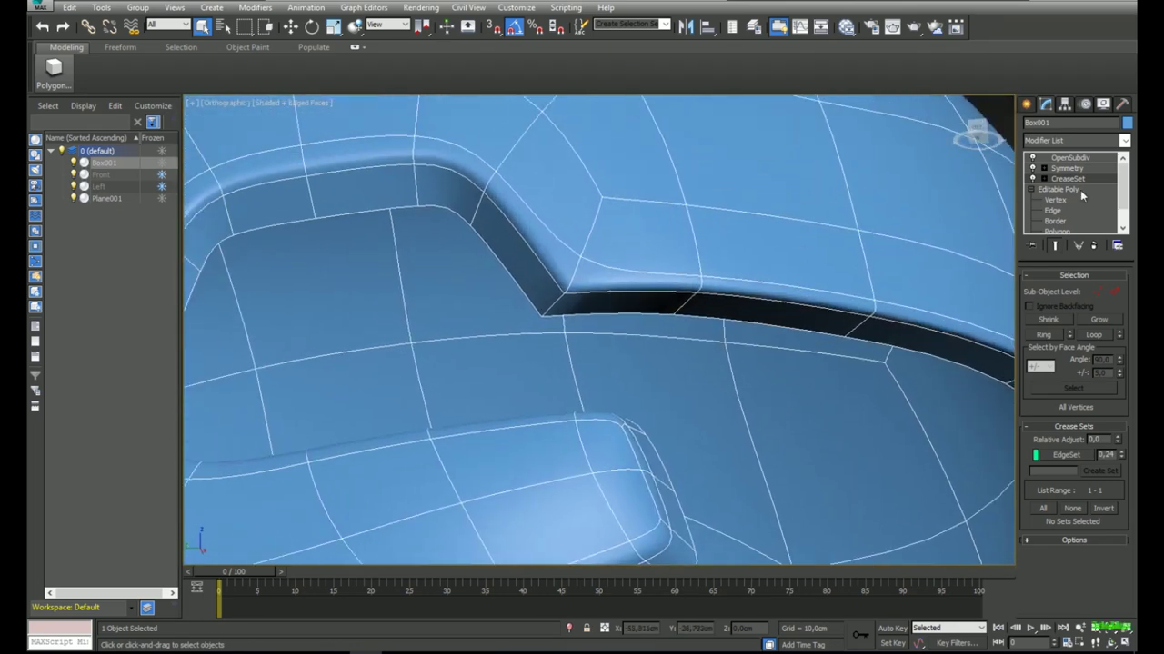
Select the edge loop along the brow and eye opening's outer rim on the unsmoothed CreaseSet mesh.
{"action": "left_click", "coordinate": [1106, 292]}
{"action": "left_click", "coordinate": [1056, 245]}
{"action": "key", "text": "F4"}
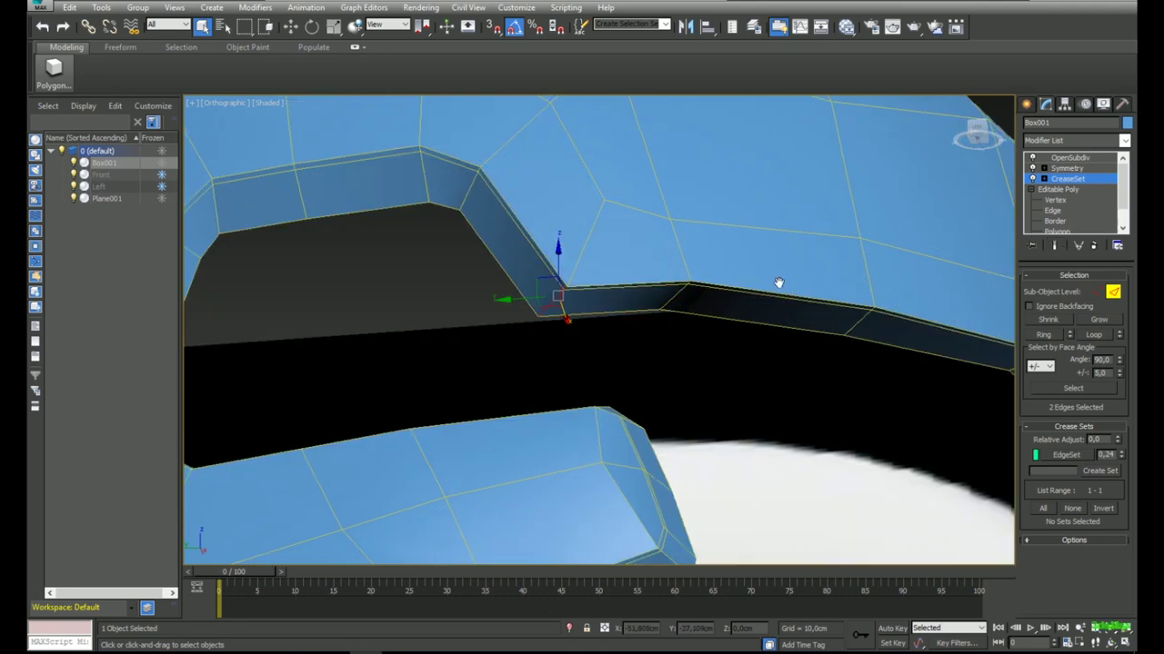
{"action": "left_click", "coordinate": [751, 293]}
{"action": "middle_click_drag", "start_coordinate": [779, 283], "coordinate": [806, 289], "text": "alt"}
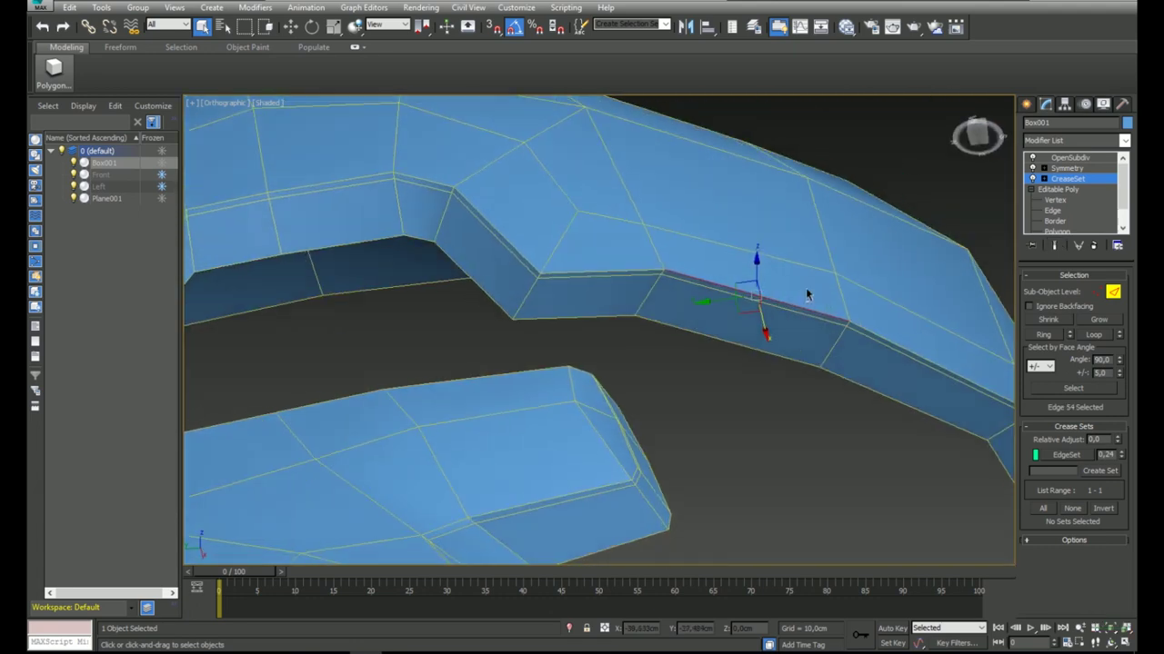
{"action": "double_click", "coordinate": [861, 326]}
{"action": "scroll", "coordinate": [603, 276], "scroll_direction": "down", "scroll_amount": 3}
{"action": "middle_click_drag", "start_coordinate": [437, 296], "coordinate": [603, 289]}
{"action": "scroll", "coordinate": [655, 263], "scroll_direction": "up", "scroll_amount": 4}
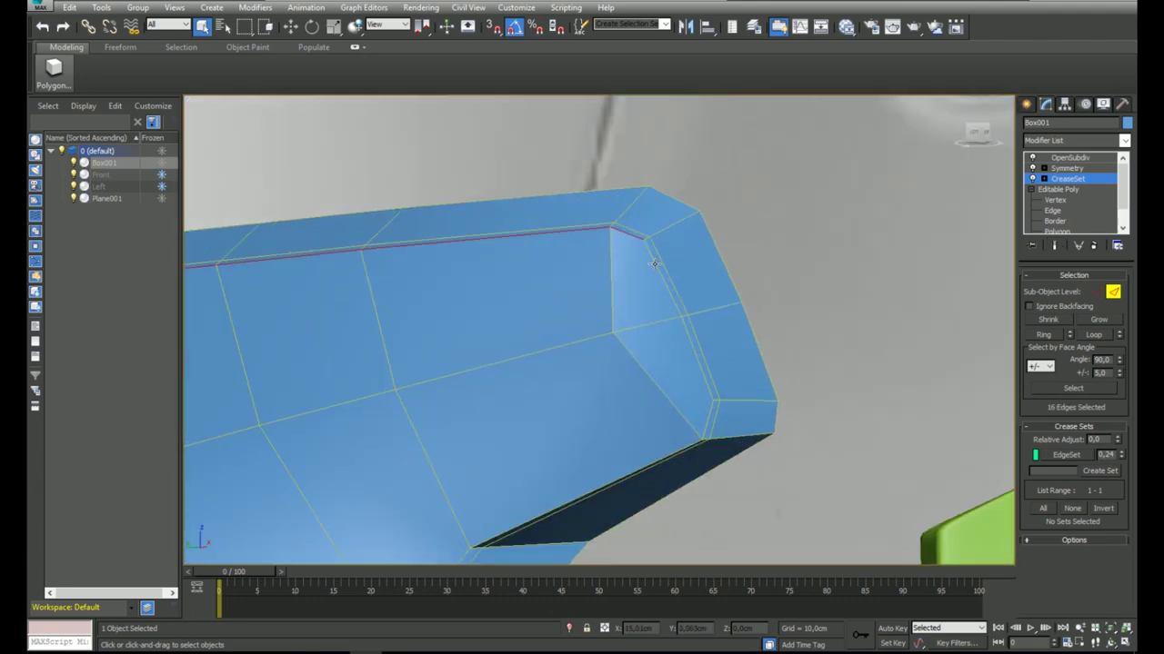
Add the cheek corner and lower opening's rim edges to the selection so that it totals 27 edges.
{"action": "middle_click_drag", "start_coordinate": [727, 452], "coordinate": [673, 359], "text": "alt"}
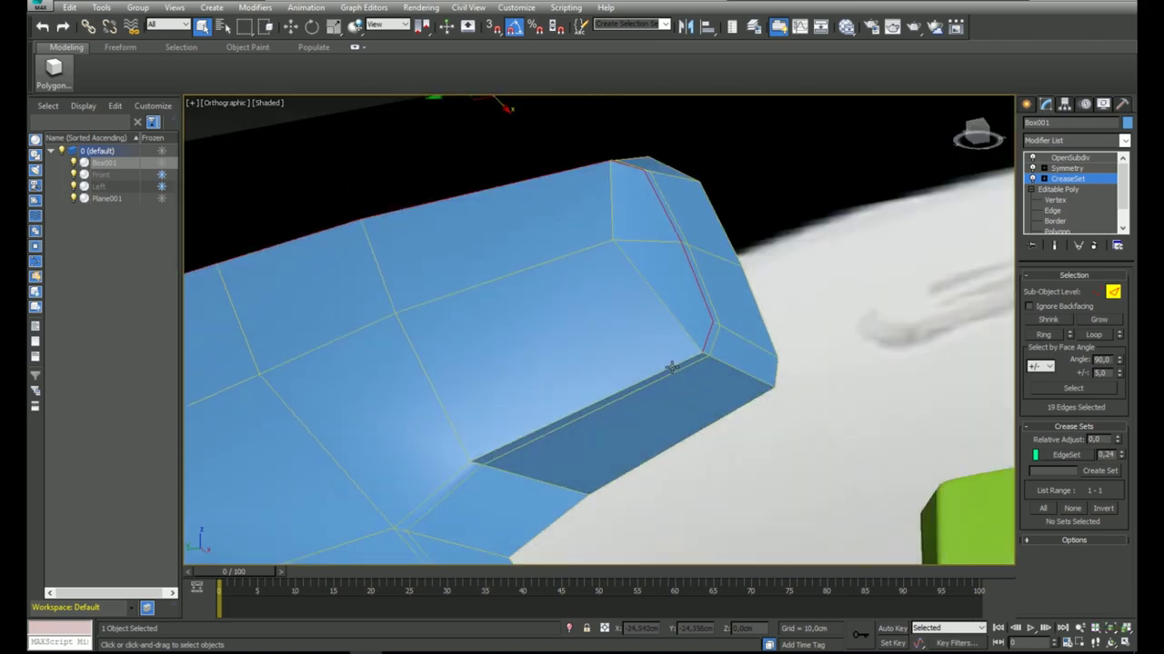
{"action": "double_click", "coordinate": [669, 365], "text": "ctrl"}
{"action": "middle_click_drag", "start_coordinate": [593, 416], "coordinate": [582, 391]}
{"action": "scroll", "coordinate": [545, 427], "scroll_direction": "down", "scroll_amount": 3}
{"action": "double_click", "coordinate": [505, 461], "text": "ctrl"}
{"action": "middle_click_drag", "start_coordinate": [680, 532], "coordinate": [540, 324]}
{"action": "scroll", "coordinate": [540, 324], "scroll_direction": "down", "scroll_amount": 5}
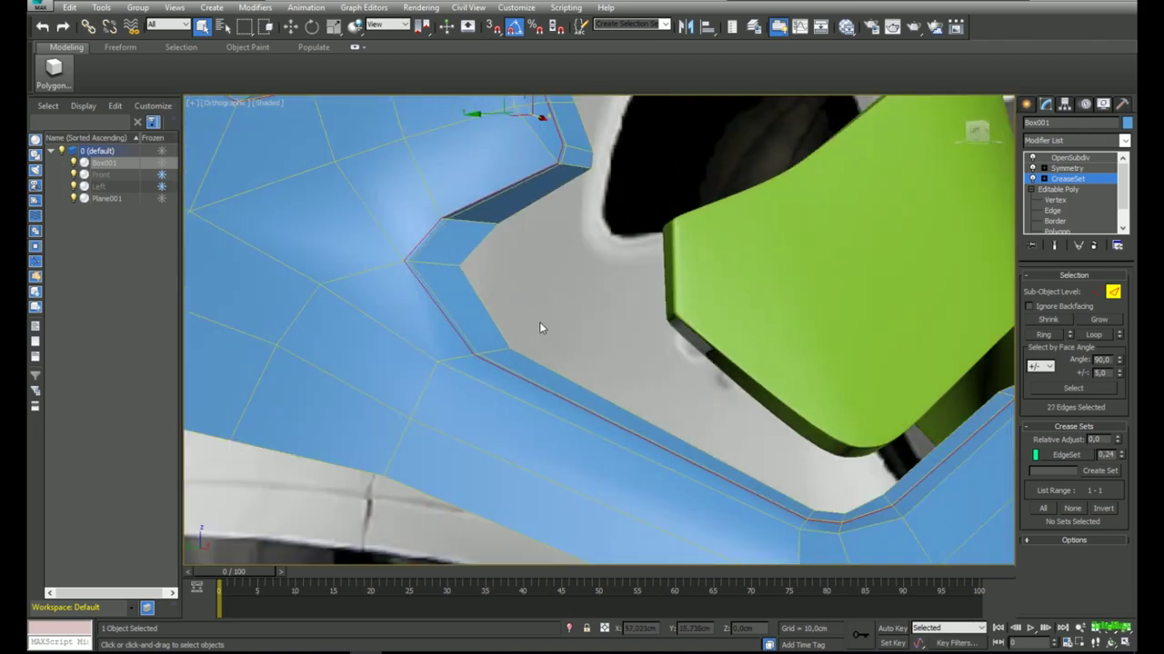
{"action": "scroll", "coordinate": [719, 375], "scroll_direction": "up", "scroll_amount": 4}
{"action": "middle_click_drag", "start_coordinate": [719, 376], "coordinate": [632, 298], "text": "alt"}
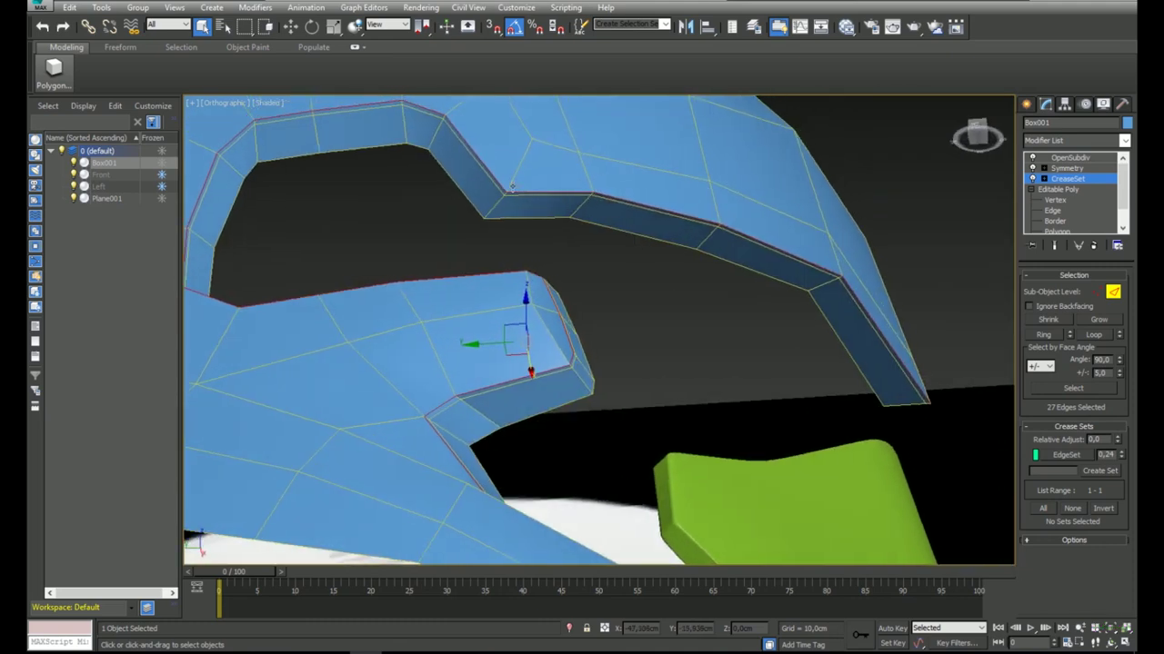
{"action": "scroll", "coordinate": [632, 298], "scroll_direction": "up", "scroll_amount": 5}
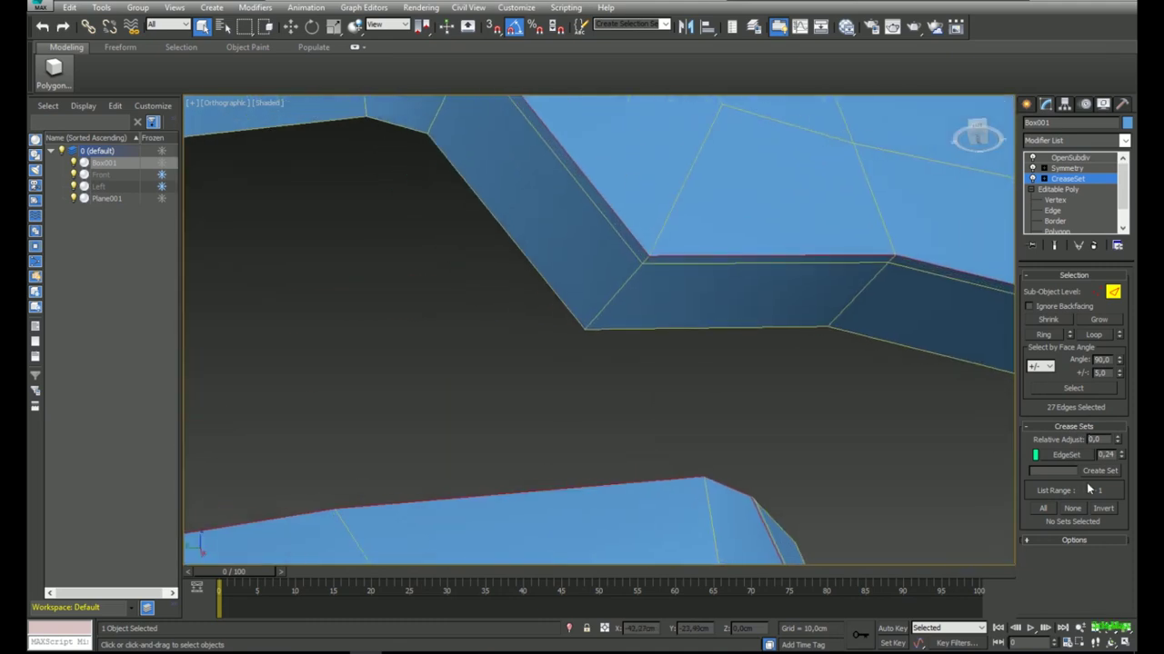
Examine the smoothed rim around the opening at the OpenSubdiv level, with and without the wireframe.
{"action": "right_click", "coordinate": [1070, 463]}
{"action": "left_click", "coordinate": [1040, 472]}
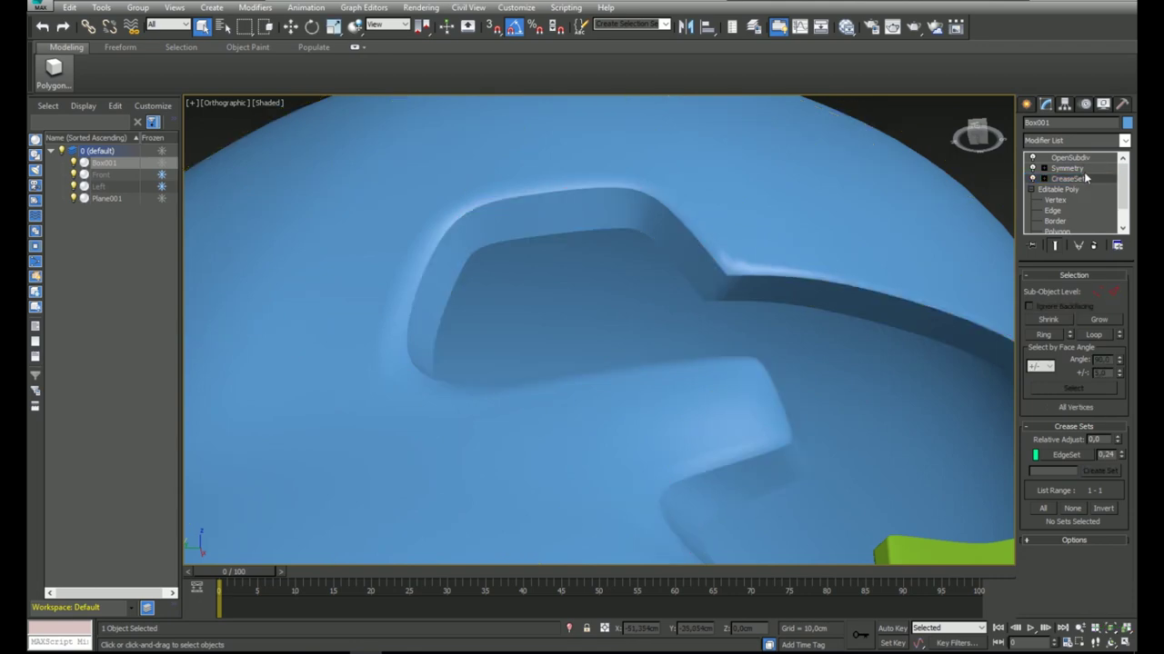
{"action": "left_click", "coordinate": [1071, 158]}
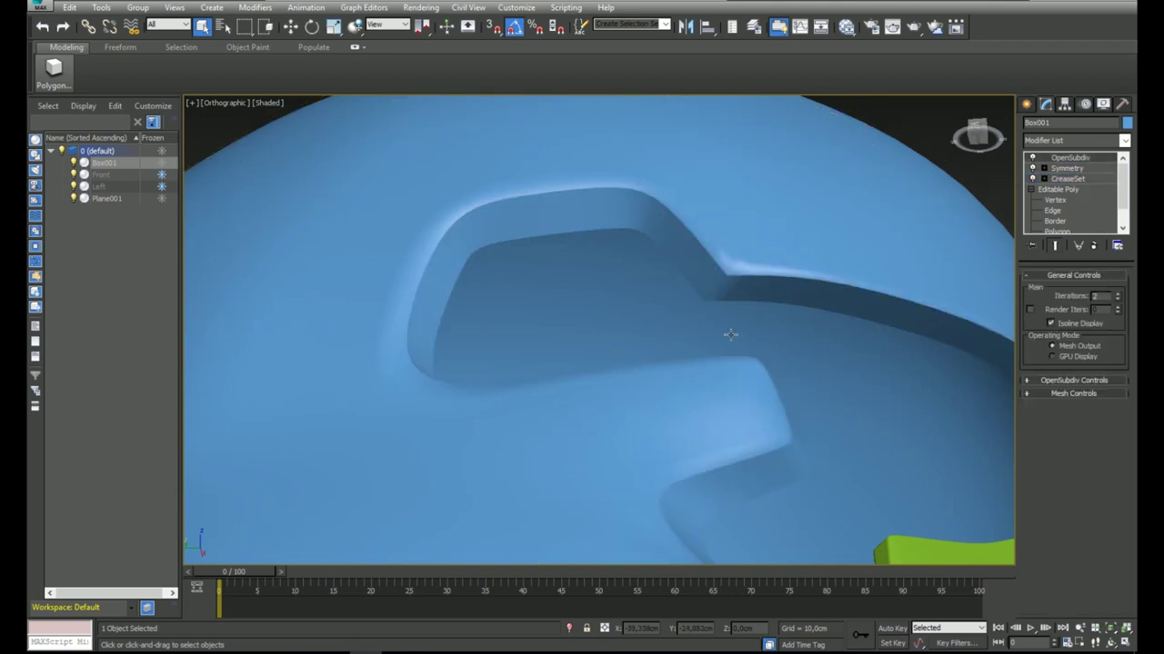
{"action": "scroll", "coordinate": [730, 333], "scroll_direction": "down", "scroll_amount": 4}
{"action": "middle_click_drag", "start_coordinate": [730, 332], "coordinate": [655, 263], "text": "alt"}
{"action": "middle_click_drag", "start_coordinate": [654, 264], "coordinate": [348, 210], "text": "alt"}
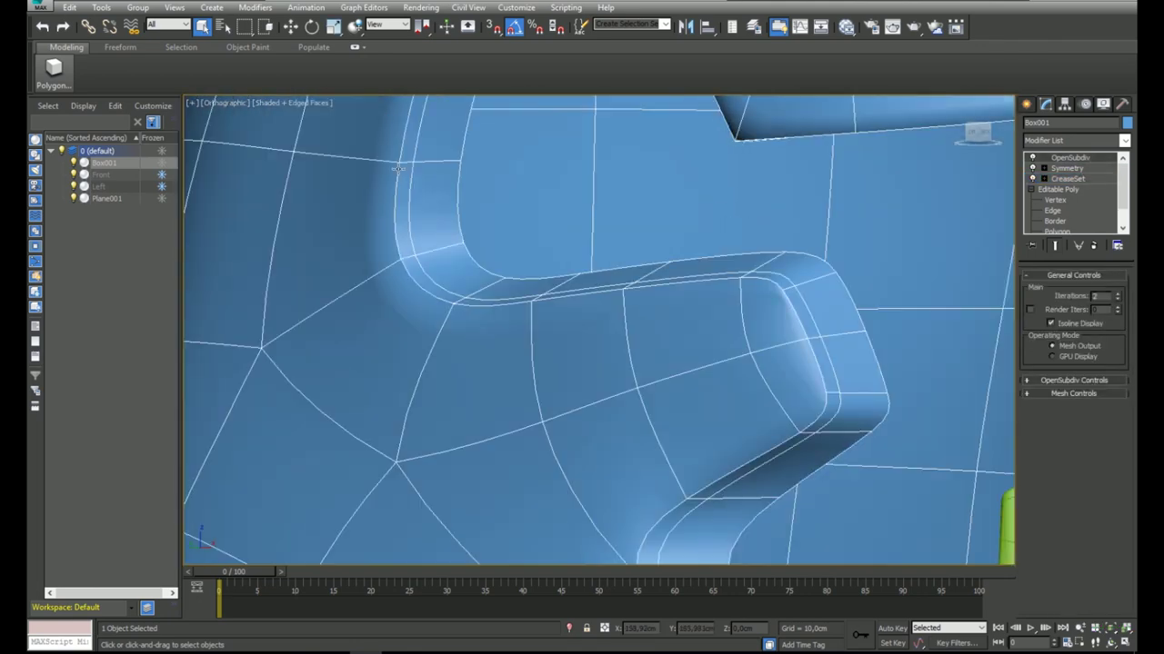
{"action": "key", "text": "F4"}
{"action": "mouse_move", "coordinate": [735, 272]}
{"action": "middle_mouse_down"}
{"action": "mouse_move", "coordinate": [680, 364]}
{"action": "mouse_move", "coordinate": [609, 296]}
{"action": "middle_mouse_up"}
{"action": "key", "text": "F4"}
Create a second crease set from the 27 selected rim edges and raise its crease value above zero.
{"action": "left_click", "coordinate": [1078, 178]}
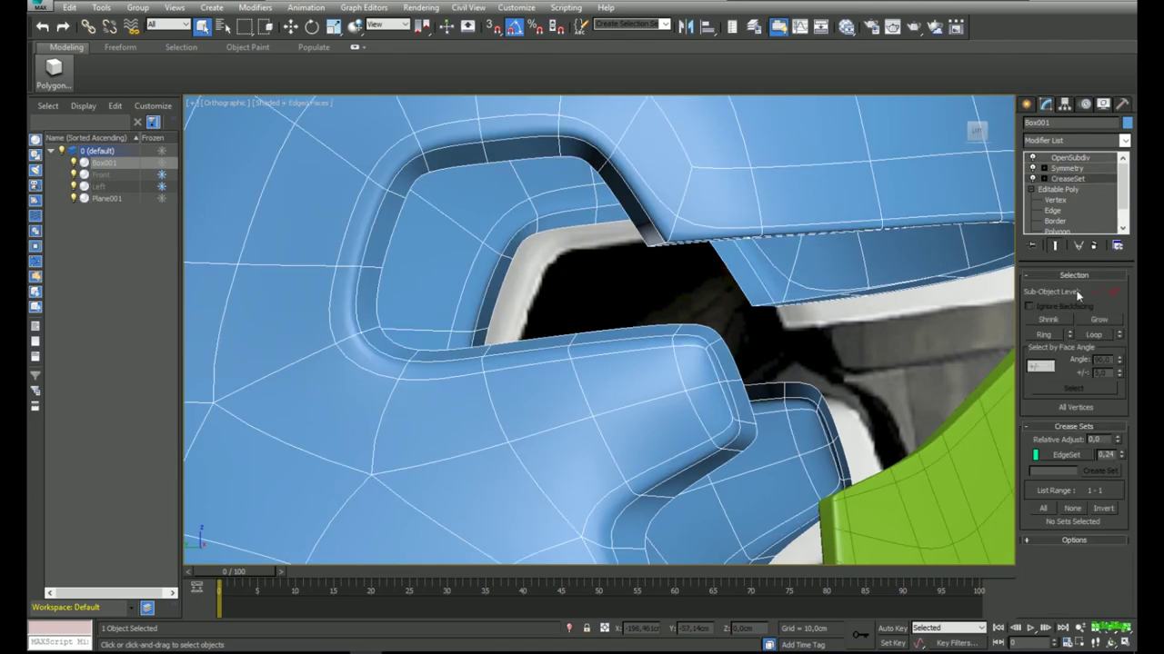
{"action": "left_click", "coordinate": [1055, 246]}
{"action": "middle_click_drag", "start_coordinate": [756, 136], "coordinate": [859, 263], "text": "alt"}
{"action": "scroll", "coordinate": [829, 328], "scroll_direction": "down", "scroll_amount": 3}
{"action": "middle_click_drag", "start_coordinate": [829, 328], "coordinate": [673, 264], "text": "alt"}
{"action": "left_click", "coordinate": [1056, 246]}
{"action": "scroll", "coordinate": [519, 255], "scroll_direction": "up", "scroll_amount": 3}
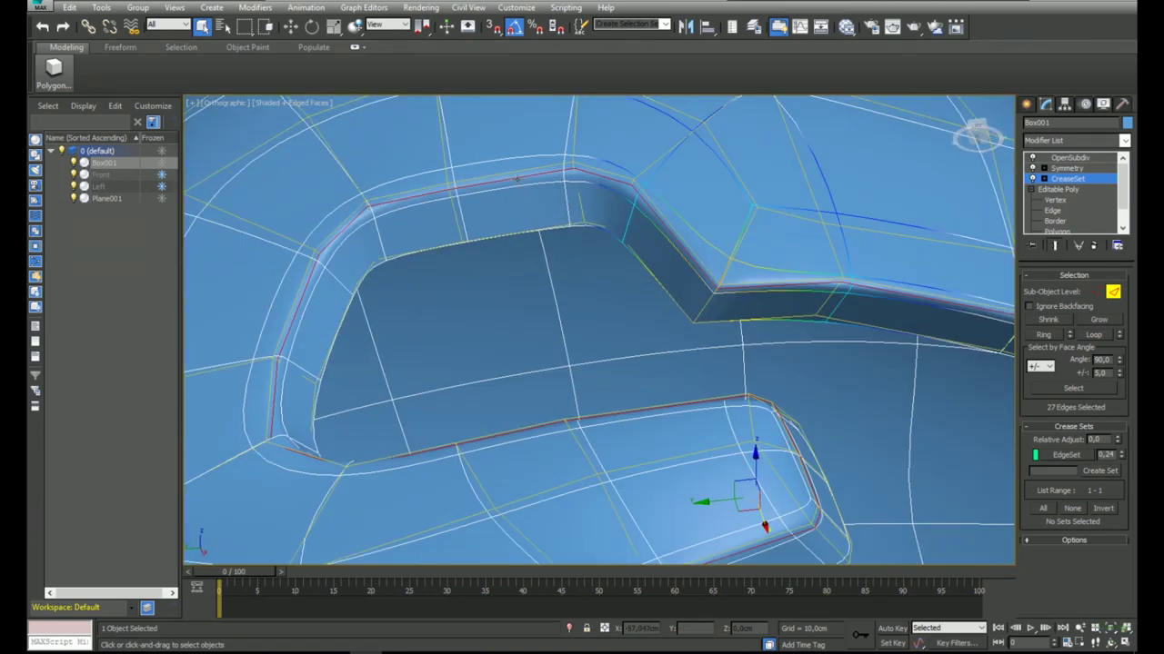
{"action": "left_click", "coordinate": [1100, 471]}
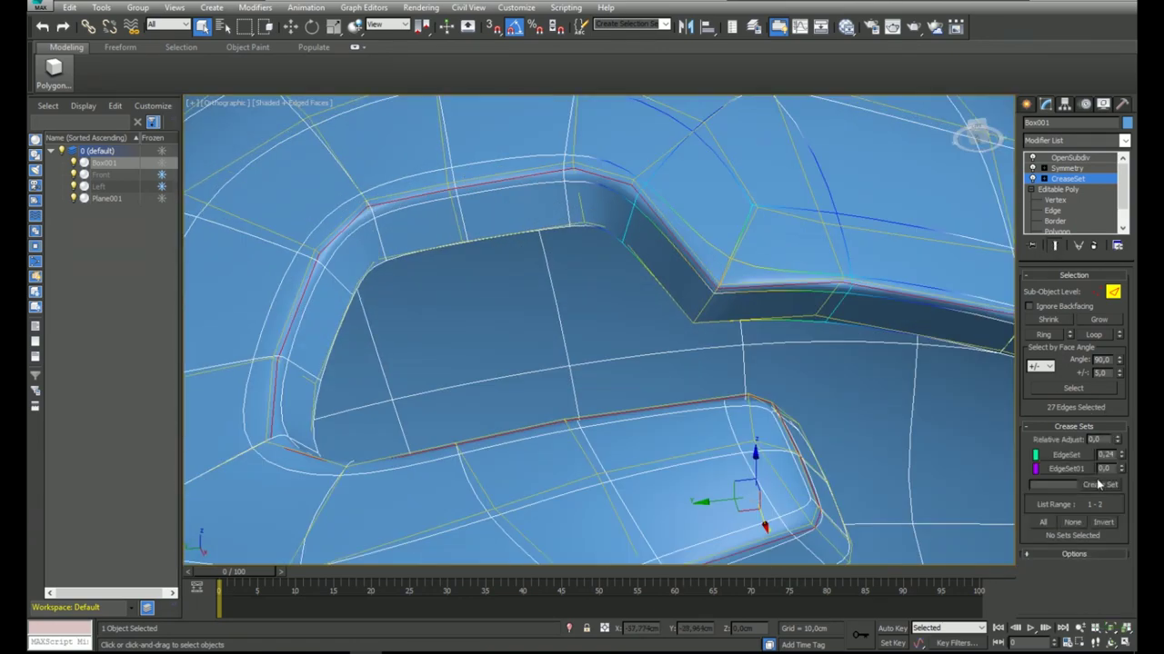
{"action": "left_click_drag", "start_coordinate": [1123, 470], "coordinate": [1118, 435]}
Examine the creased rim around the helmet opening at the OpenSubdiv level from several angles, dismissing the chat notification.
{"action": "key", "text": "F4"}
{"action": "scroll", "coordinate": [864, 291], "scroll_direction": "down", "scroll_amount": 2}
{"action": "middle_click_drag", "start_coordinate": [863, 291], "coordinate": [739, 187]}
{"action": "middle_click_drag", "start_coordinate": [714, 345], "coordinate": [623, 228], "text": "alt"}
{"action": "scroll", "coordinate": [697, 292], "scroll_direction": "down", "scroll_amount": 3}
{"action": "left_click", "coordinate": [1071, 158]}
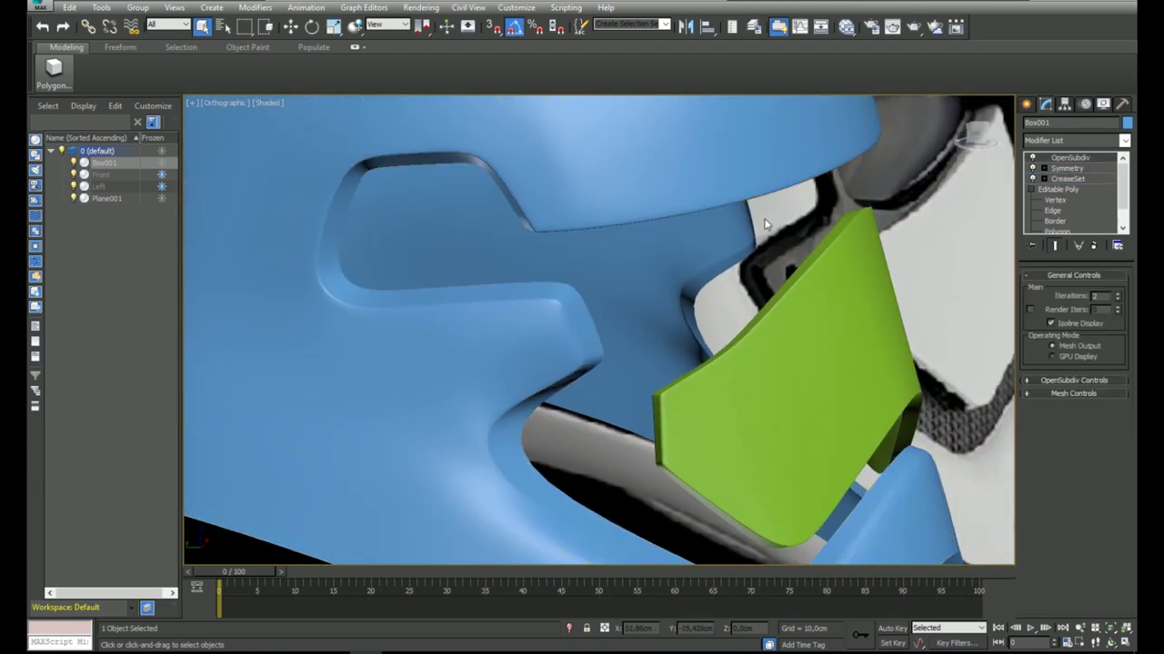
{"action": "middle_click_drag", "start_coordinate": [768, 225], "coordinate": [627, 224], "text": "alt"}
{"action": "key", "text": "F4"}
{"action": "key", "text": "F4"}
{"action": "scroll", "coordinate": [655, 208], "scroll_direction": "down", "scroll_amount": 3}
{"action": "middle_click_drag", "start_coordinate": [627, 224], "coordinate": [765, 328]}
{"action": "scroll", "coordinate": [551, 267], "scroll_direction": "up", "scroll_amount": 3}
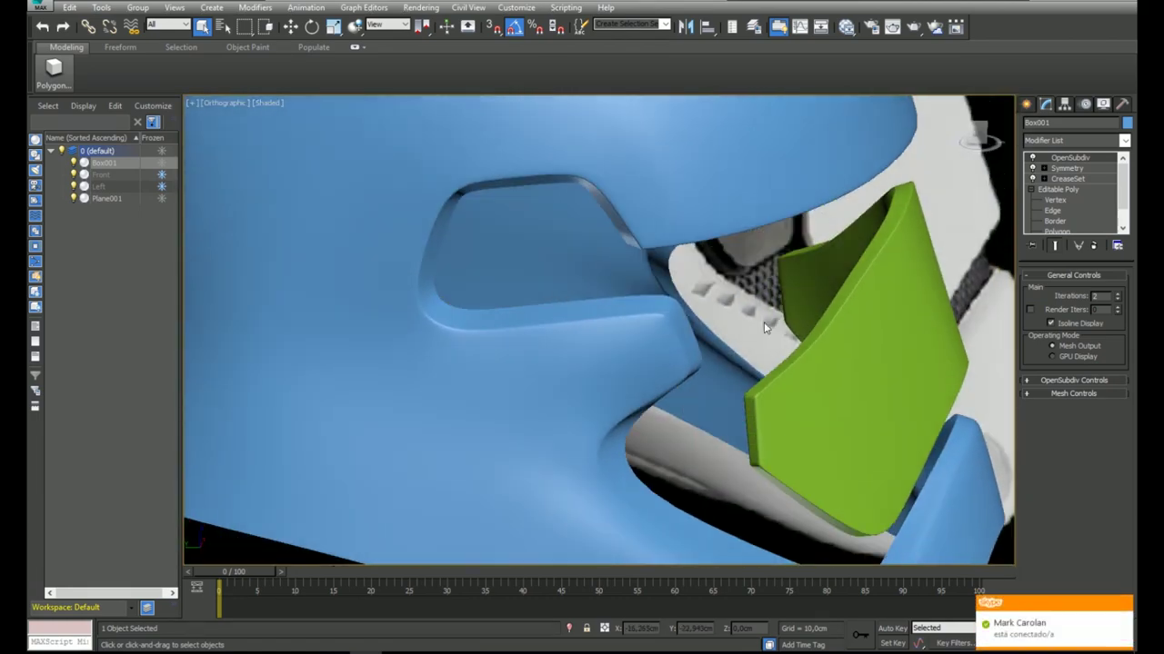
{"action": "left_click", "coordinate": [1124, 605]}
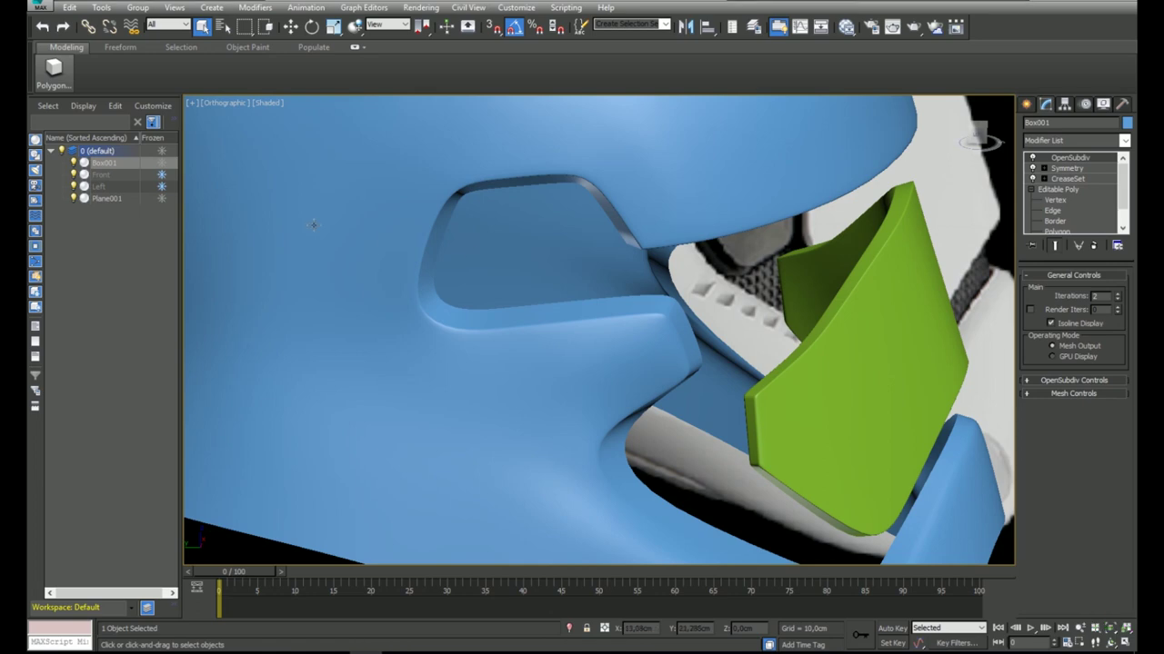
{"action": "mouse_move", "coordinate": [486, 273]}
{"action": "middle_mouse_down", "text": "alt"}
{"action": "mouse_move", "coordinate": [530, 299]}
{"action": "mouse_move", "coordinate": [540, 244]}
{"action": "mouse_move", "coordinate": [670, 192]}
{"action": "mouse_move", "coordinate": [624, 244]}
{"action": "middle_mouse_up", "text": "alt"}
{"action": "scroll", "coordinate": [540, 244], "scroll_direction": "down", "scroll_amount": 3}
{"action": "scroll", "coordinate": [670, 192], "scroll_direction": "up", "scroll_amount": 4}
{"action": "key", "text": "F4"}
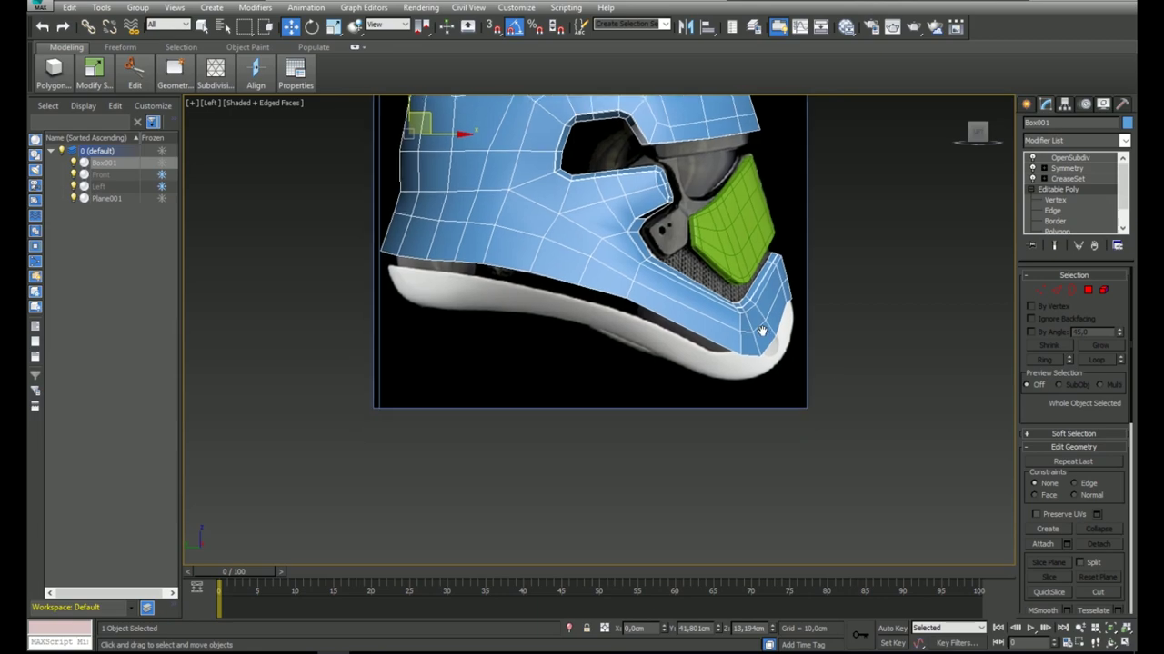
Select the 12 edges along the helmet's bottom border in the Editable Poly, excluding other edges, and frame them in the left view.
{"action": "scroll", "coordinate": [761, 330], "scroll_direction": "up", "scroll_amount": 3}
{"action": "left_click", "coordinate": [1057, 291]}
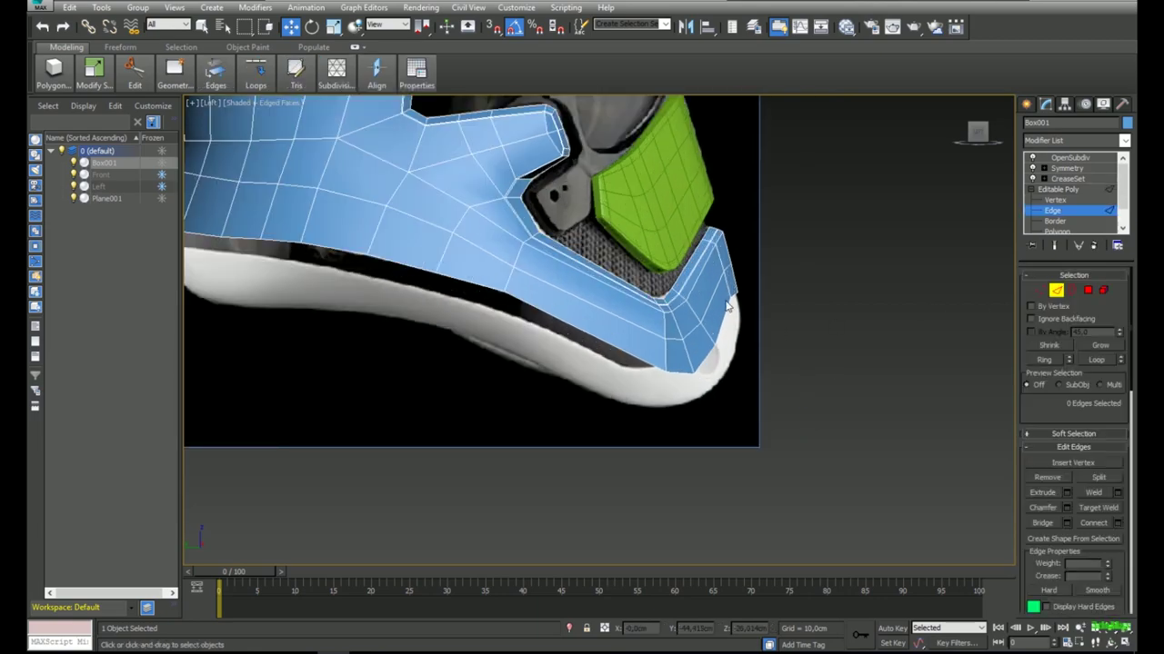
{"action": "scroll", "coordinate": [734, 296], "scroll_direction": "down", "scroll_amount": 2}
{"action": "key", "text": "F3"}
{"action": "mouse_move", "coordinate": [734, 295]}
{"action": "middle_mouse_down", "text": "alt"}
{"action": "mouse_move", "coordinate": [655, 305]}
{"action": "mouse_move", "coordinate": [766, 318]}
{"action": "middle_mouse_up", "text": "alt"}
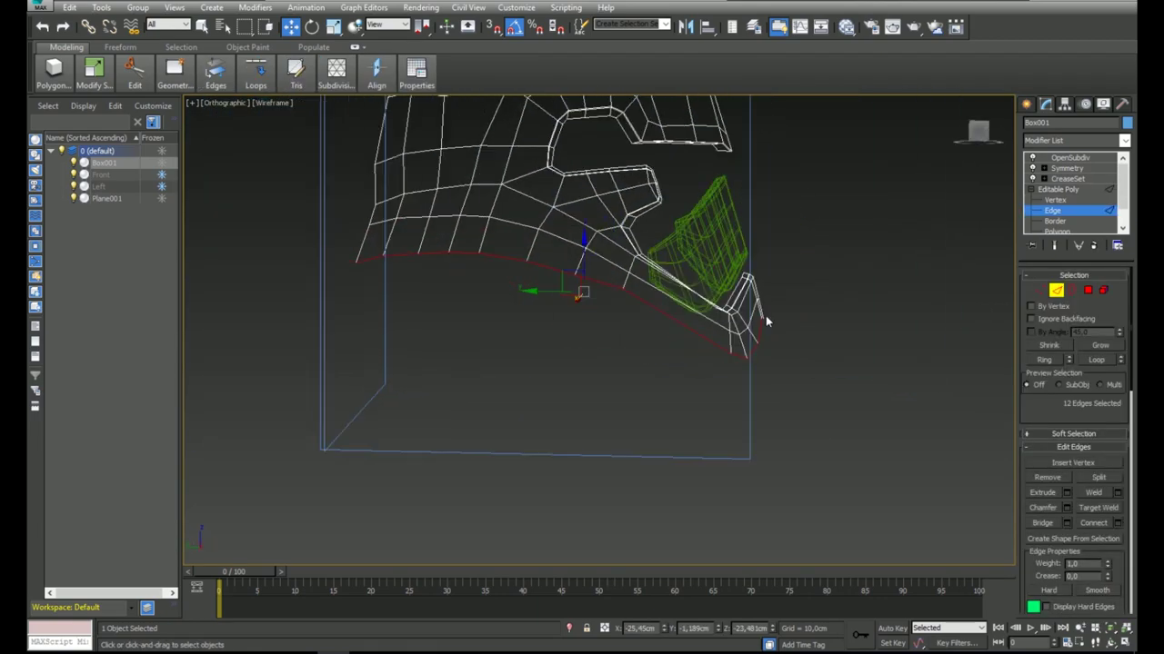
{"action": "key", "text": "F3"}
{"action": "key", "text": "l"}
{"action": "middle_click_drag", "start_coordinate": [630, 440], "coordinate": [582, 271]}
{"action": "scroll", "coordinate": [583, 271], "scroll_direction": "up", "scroll_amount": 2}
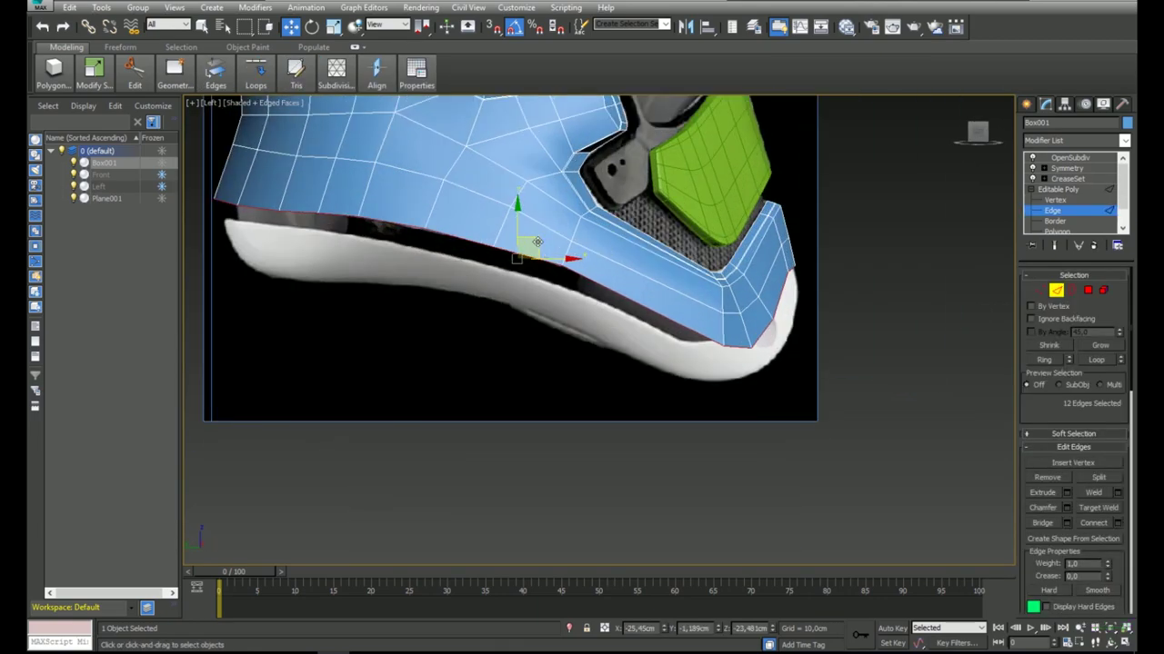
Extend the bottom border edges downward as a new polygon strip over the white rim and make the helmet see-through.
{"action": "left_click_drag", "start_coordinate": [538, 242], "coordinate": [550, 311]}
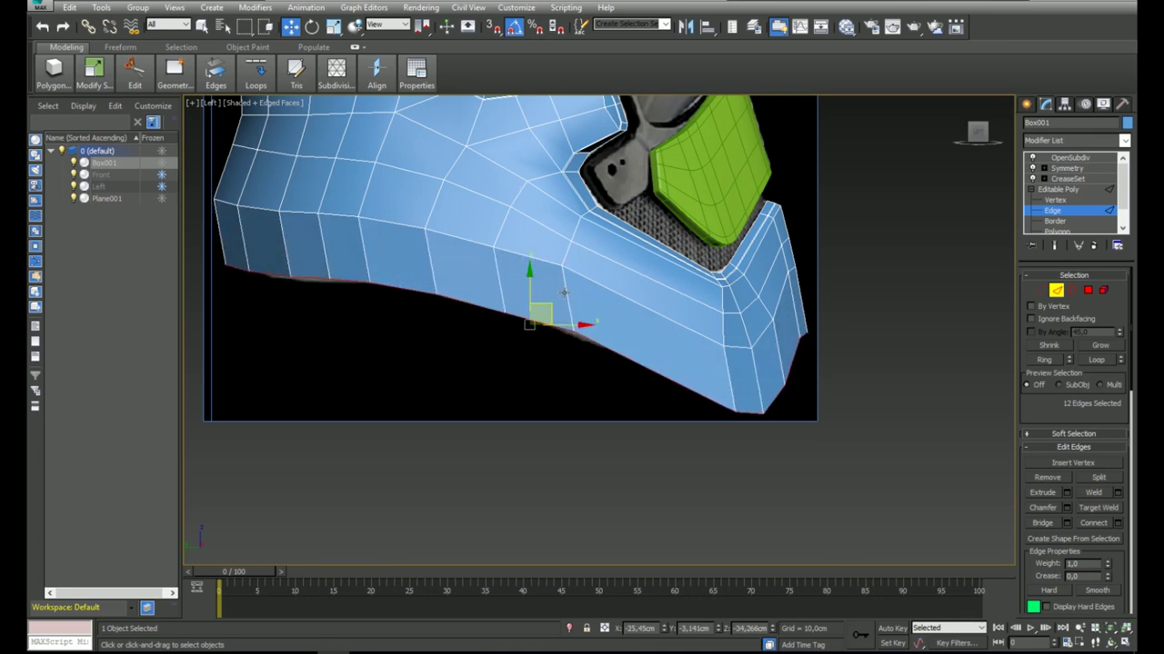
{"action": "key", "text": "alt+x"}
{"action": "middle_click_drag", "start_coordinate": [564, 292], "coordinate": [606, 321]}
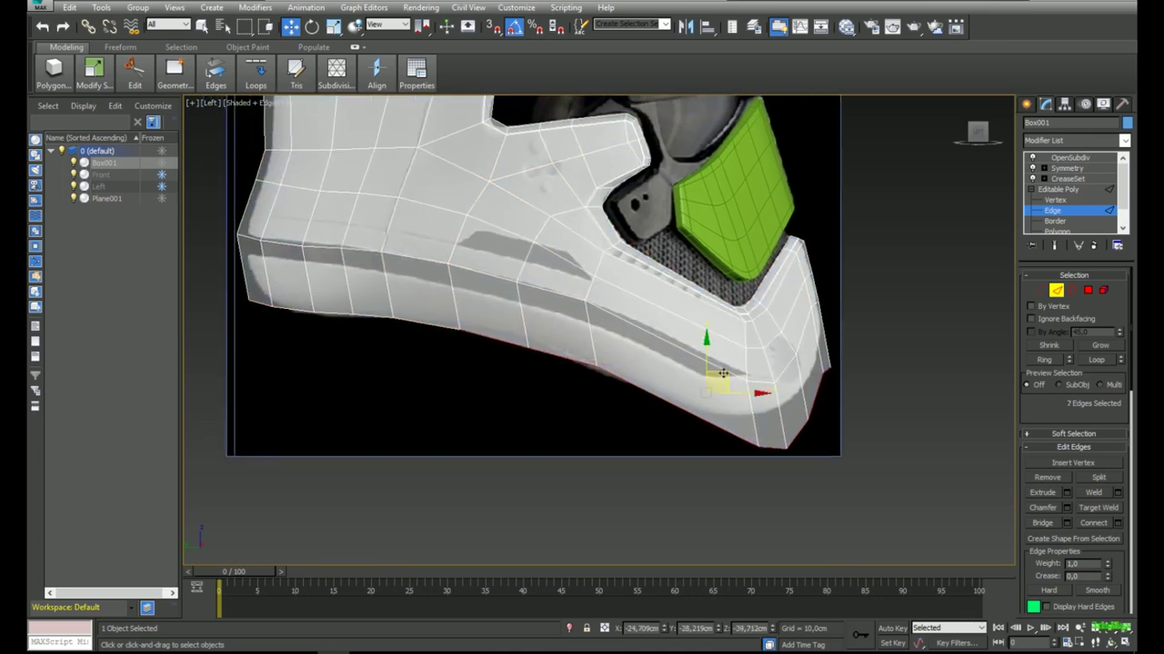
Move the seven front edges of the new bottom strip toward the chin and convert them to a reduced vertex selection.
{"action": "left_click_drag", "start_coordinate": [722, 373], "coordinate": [788, 366]}
{"action": "left_click", "coordinate": [1041, 291], "text": "ctrl"}
{"action": "left_click", "coordinate": [717, 413], "text": "alt"}
{"action": "middle_click_drag", "start_coordinate": [785, 362], "coordinate": [601, 323]}
{"action": "scroll", "coordinate": [601, 323], "scroll_direction": "up", "scroll_amount": 4}
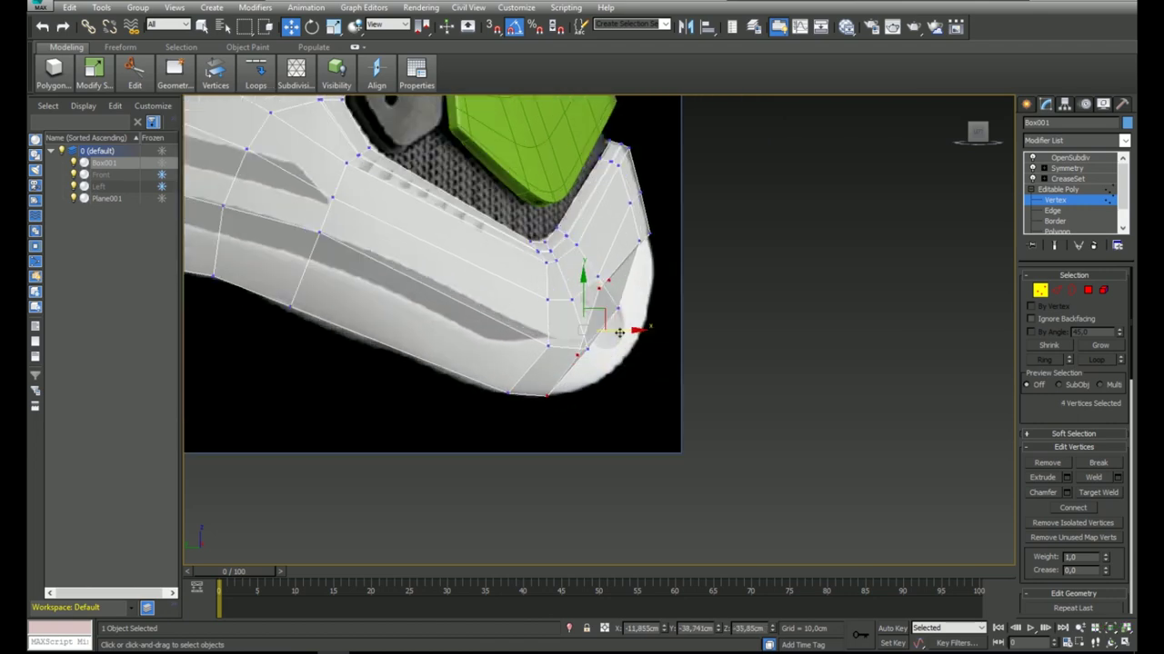
Move the strip's front chin vertices outward in the left view to follow the reference chin outline.
{"action": "left_click_drag", "start_coordinate": [588, 319], "coordinate": [679, 304]}
{"action": "scroll", "coordinate": [645, 340], "scroll_direction": "down", "scroll_amount": 2}
{"action": "scroll", "coordinate": [645, 340], "scroll_direction": "up", "scroll_amount": 2}
{"action": "left_click", "coordinate": [572, 426], "text": "alt"}
{"action": "left_click", "coordinate": [633, 379], "text": "alt"}
{"action": "middle_click_drag", "start_coordinate": [660, 328], "coordinate": [643, 348]}
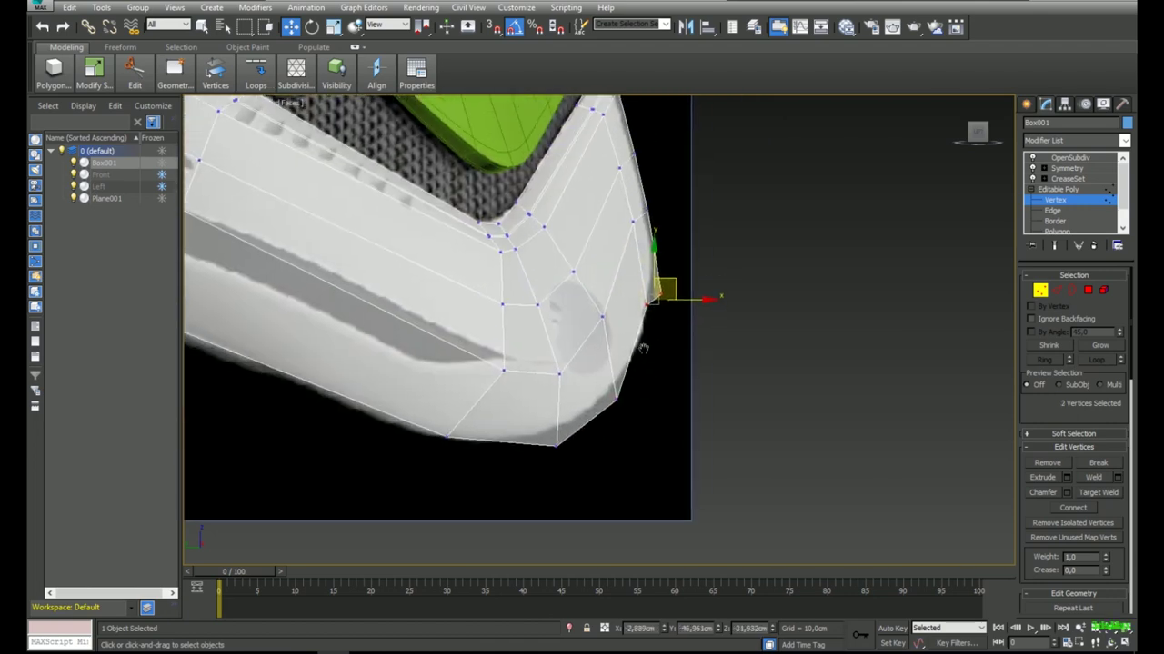
{"action": "scroll", "coordinate": [643, 348], "scroll_direction": "up", "scroll_amount": 2}
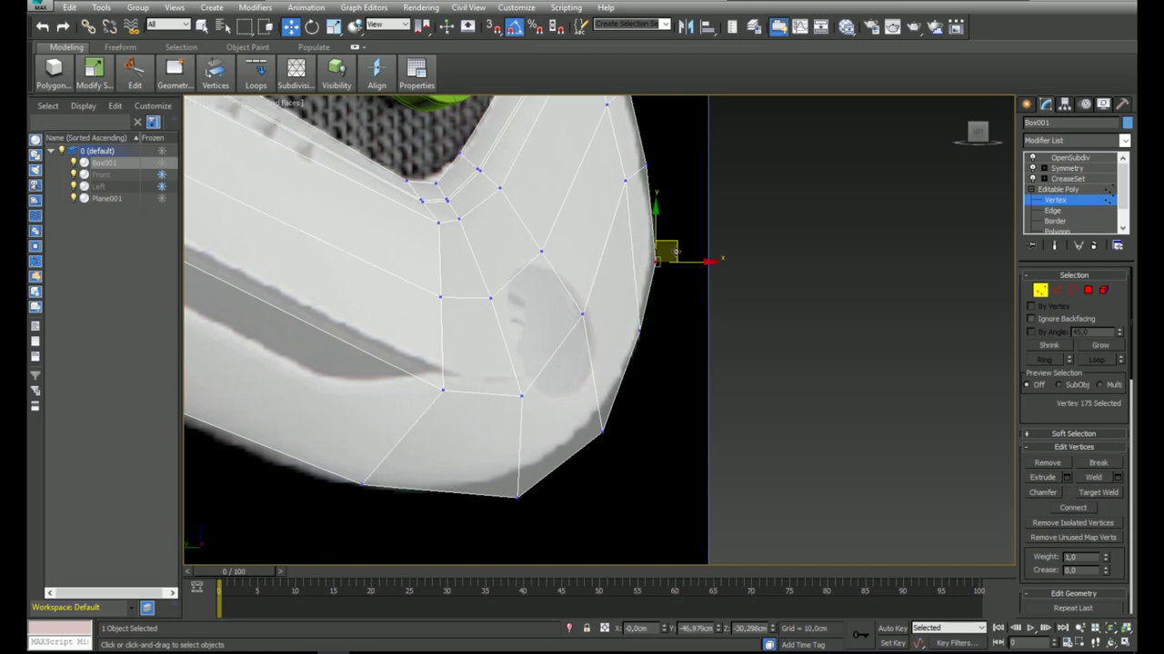
Raise the bottom strip's vertices near the chin's center in the front view to follow the reference.
{"action": "scroll", "coordinate": [676, 252], "scroll_direction": "down", "scroll_amount": 6}
{"action": "middle_click_drag", "start_coordinate": [448, 269], "coordinate": [581, 287]}
{"action": "middle_click_drag", "start_coordinate": [718, 350], "coordinate": [719, 342]}
{"action": "key", "text": "f"}
{"action": "middle_click_drag", "start_coordinate": [454, 401], "coordinate": [502, 379]}
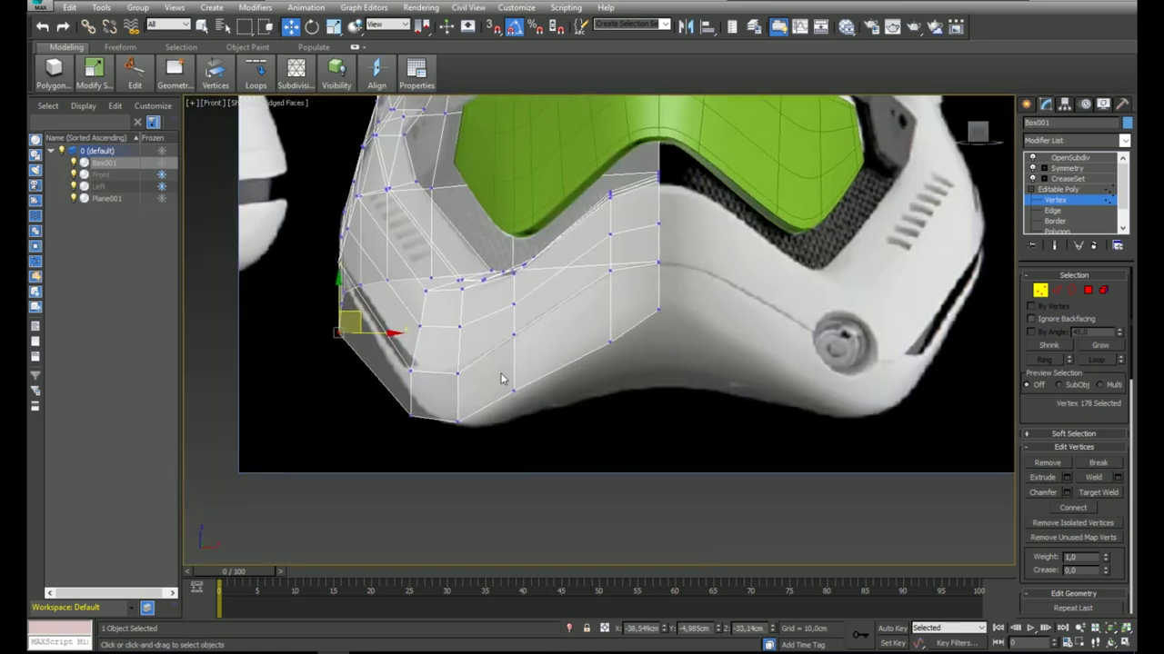
{"action": "scroll", "coordinate": [562, 362], "scroll_direction": "up", "scroll_amount": 2}
{"action": "left_click", "coordinate": [630, 335]}
{"action": "left_click_drag", "start_coordinate": [629, 287], "coordinate": [629, 261]}
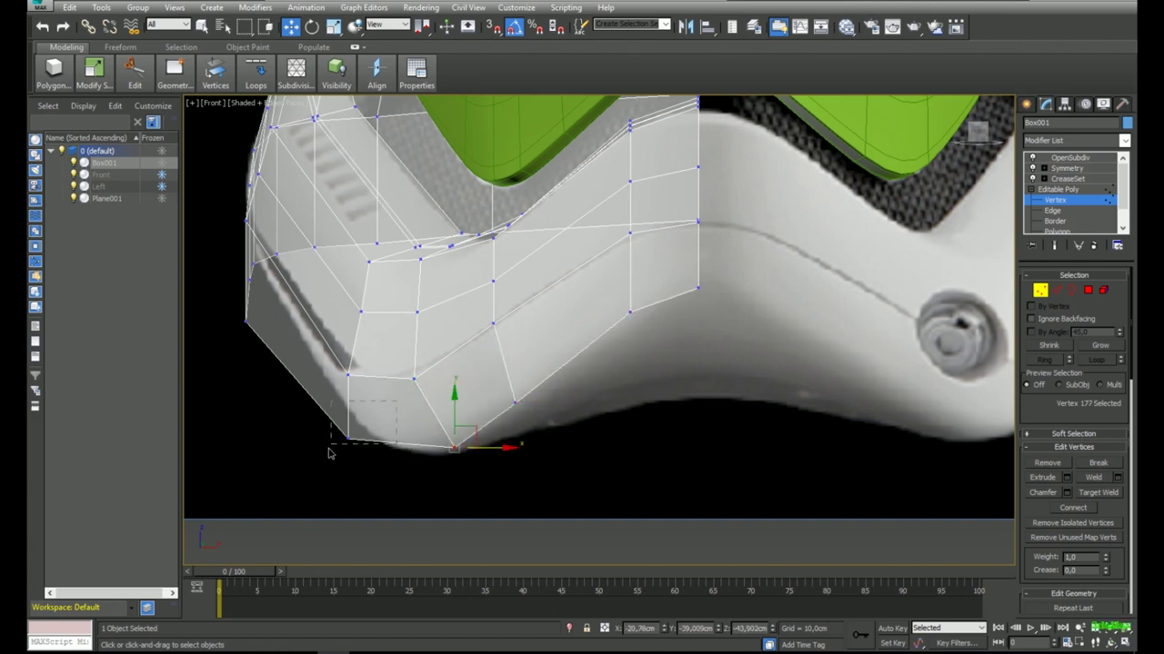
Move the strip's jaw corner and side vertices inward in the front view to match the reference outline.
{"action": "left_click_drag", "start_coordinate": [329, 452], "coordinate": [394, 427]}
{"action": "left_click_drag", "start_coordinate": [204, 363], "coordinate": [205, 363]}
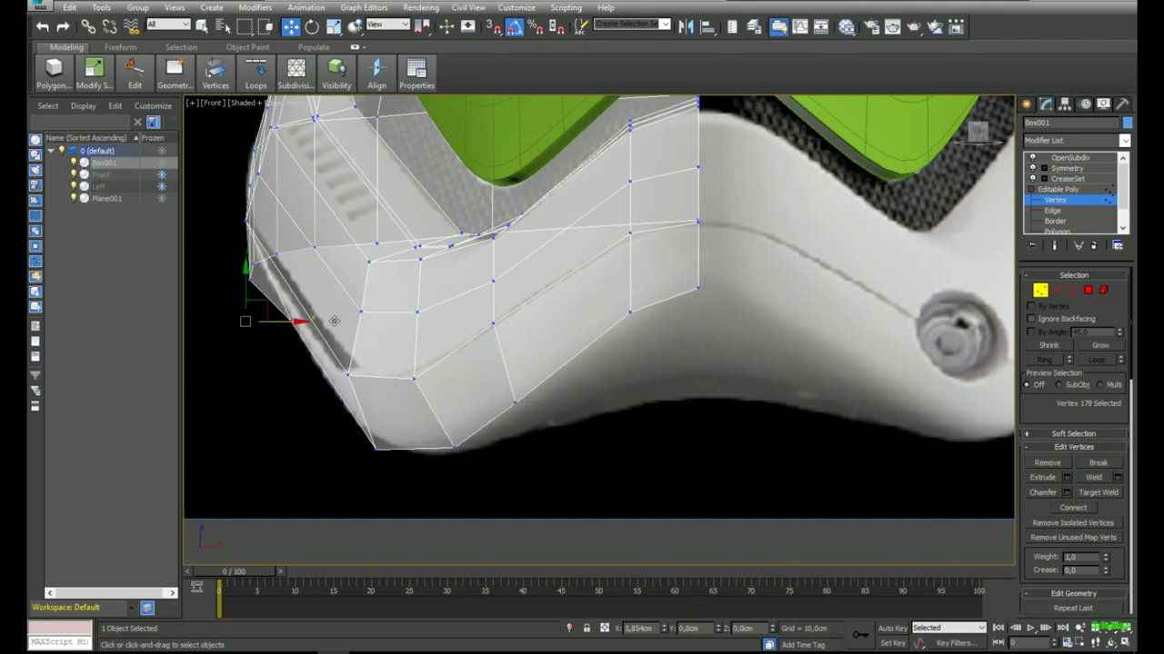
{"action": "middle_click_drag", "start_coordinate": [281, 272], "coordinate": [502, 348]}
{"action": "left_click", "coordinate": [352, 345]}
{"action": "key", "text": "f"}
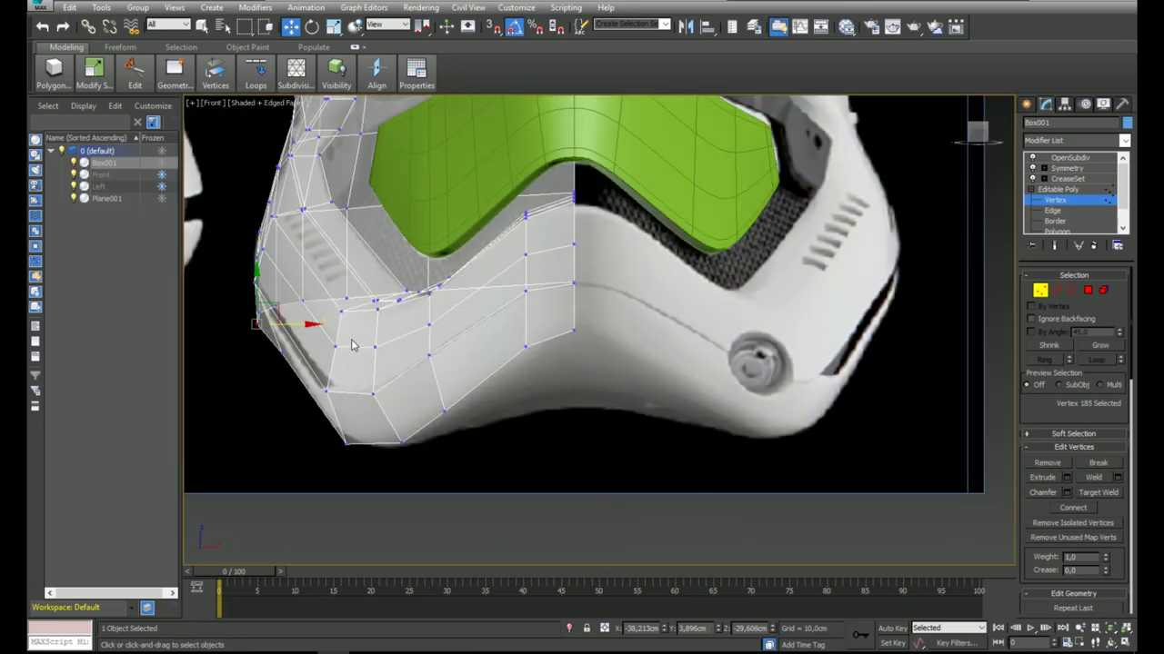
{"action": "scroll", "coordinate": [310, 336], "scroll_direction": "up", "scroll_amount": 4}
{"action": "middle_click_drag", "start_coordinate": [264, 314], "coordinate": [414, 338]}
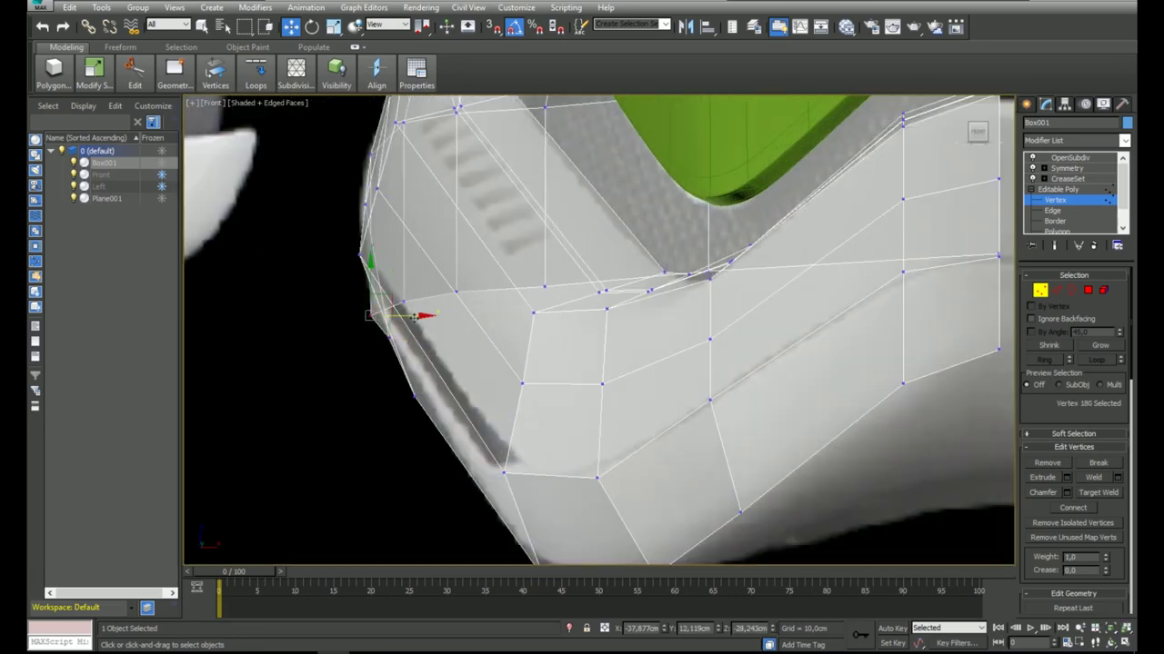
{"action": "left_click_drag", "start_coordinate": [423, 310], "coordinate": [424, 311]}
Make the helmet opaque again and examine the reshaped bottom strip from the side and front.
{"action": "scroll", "coordinate": [424, 311], "scroll_direction": "down", "scroll_amount": 5}
{"action": "middle_click_drag", "start_coordinate": [427, 313], "coordinate": [629, 306], "text": "alt"}
{"action": "key", "text": "F3"}
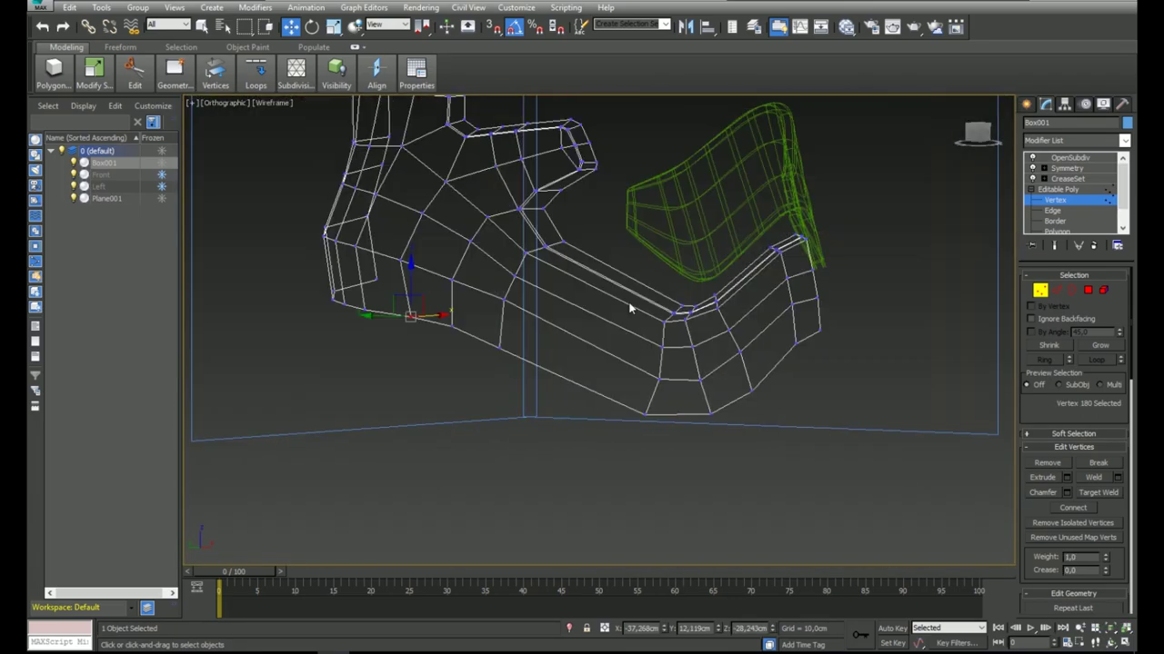
{"action": "key", "text": "F3"}
{"action": "mouse_move", "coordinate": [626, 267]}
{"action": "middle_mouse_down"}
{"action": "mouse_move", "coordinate": [668, 307]}
{"action": "mouse_move", "coordinate": [703, 318]}
{"action": "middle_mouse_up"}
{"action": "key", "text": "alt+x"}
{"action": "mouse_move", "coordinate": [592, 336]}
{"action": "middle_mouse_down", "text": "alt"}
{"action": "mouse_move", "coordinate": [593, 316]}
{"action": "mouse_move", "coordinate": [568, 333]}
{"action": "middle_mouse_up", "text": "alt"}
{"action": "key", "text": "f"}
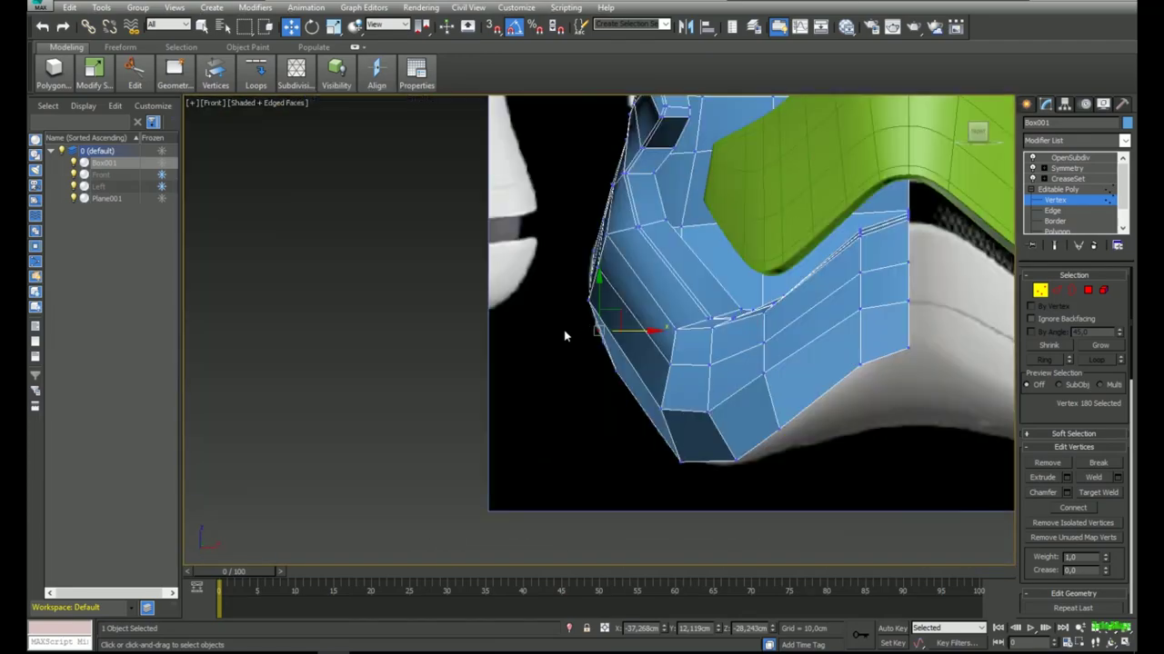
{"action": "scroll", "coordinate": [566, 334], "scroll_direction": "down", "scroll_amount": 4}
{"action": "scroll", "coordinate": [615, 293], "scroll_direction": "up", "scroll_amount": 4}
Select the 12 edges of the helmet's bottom border and extend them inward as a new polygon strip.
{"action": "left_click", "coordinate": [1057, 291]}
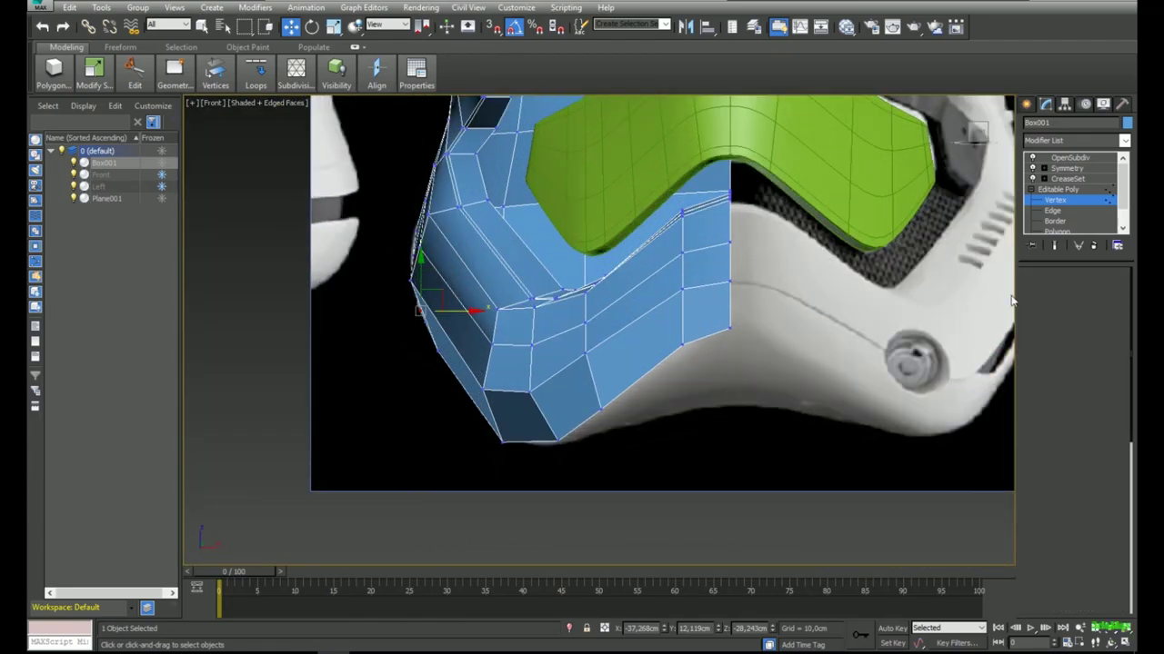
{"action": "double_click", "coordinate": [658, 367]}
{"action": "middle_click_drag", "start_coordinate": [661, 370], "coordinate": [580, 259]}
{"action": "left_click", "coordinate": [699, 311]}
{"action": "key", "text": "r"}
{"action": "left_click_drag", "start_coordinate": [580, 259], "coordinate": [565, 286]}
{"action": "left_click_drag", "start_coordinate": [568, 228], "coordinate": [569, 265]}
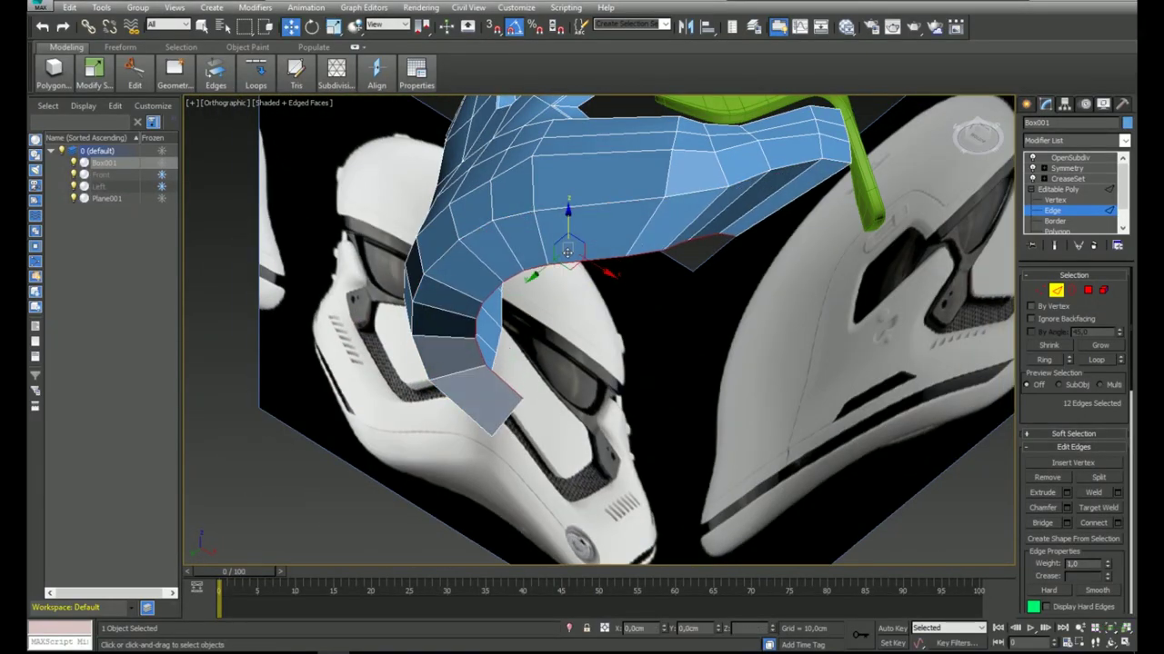
Reposition the new strip's inner edges in height and depth, viewing the helmet from below.
{"action": "middle_click_drag", "start_coordinate": [568, 266], "coordinate": [496, 274], "text": "alt"}
{"action": "left_click_drag", "start_coordinate": [566, 259], "coordinate": [552, 237]}
{"action": "middle_click_drag", "start_coordinate": [552, 235], "coordinate": [662, 214], "text": "alt"}
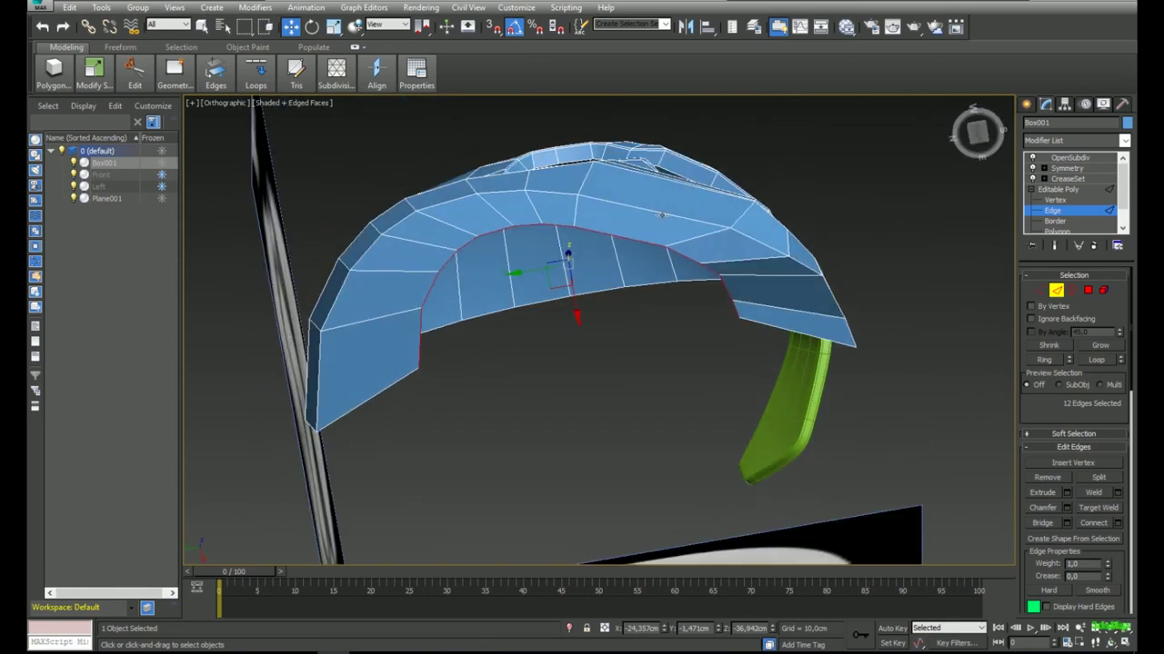
{"action": "left_click_drag", "start_coordinate": [580, 255], "coordinate": [586, 238]}
{"action": "left_click_drag", "start_coordinate": [520, 271], "coordinate": [507, 274]}
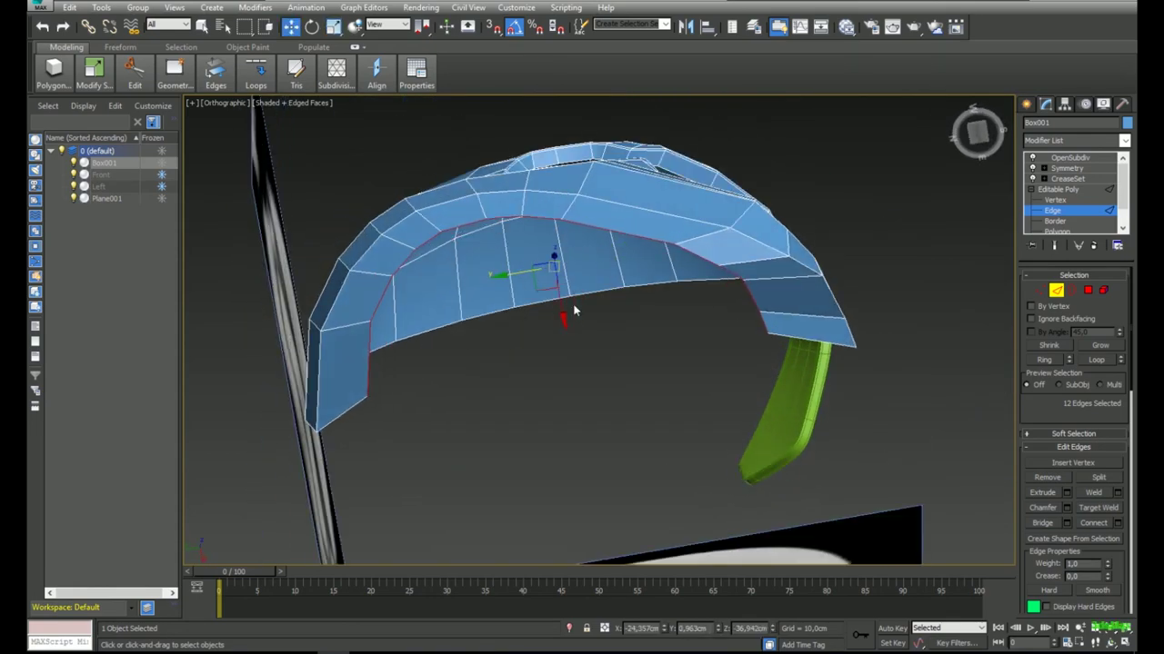
{"action": "left_click_drag", "start_coordinate": [562, 319], "coordinate": [559, 337]}
Shift the inner edges sideways to the helmet's center line in the front view and raise them over the see-through reference.
{"action": "key", "text": "f"}
{"action": "scroll", "coordinate": [561, 342], "scroll_direction": "up", "scroll_amount": 3}
{"action": "middle_click_drag", "start_coordinate": [561, 343], "coordinate": [497, 359]}
{"action": "scroll", "coordinate": [497, 359], "scroll_direction": "down", "scroll_amount": 3}
{"action": "left_click_drag", "start_coordinate": [446, 353], "coordinate": [476, 354]}
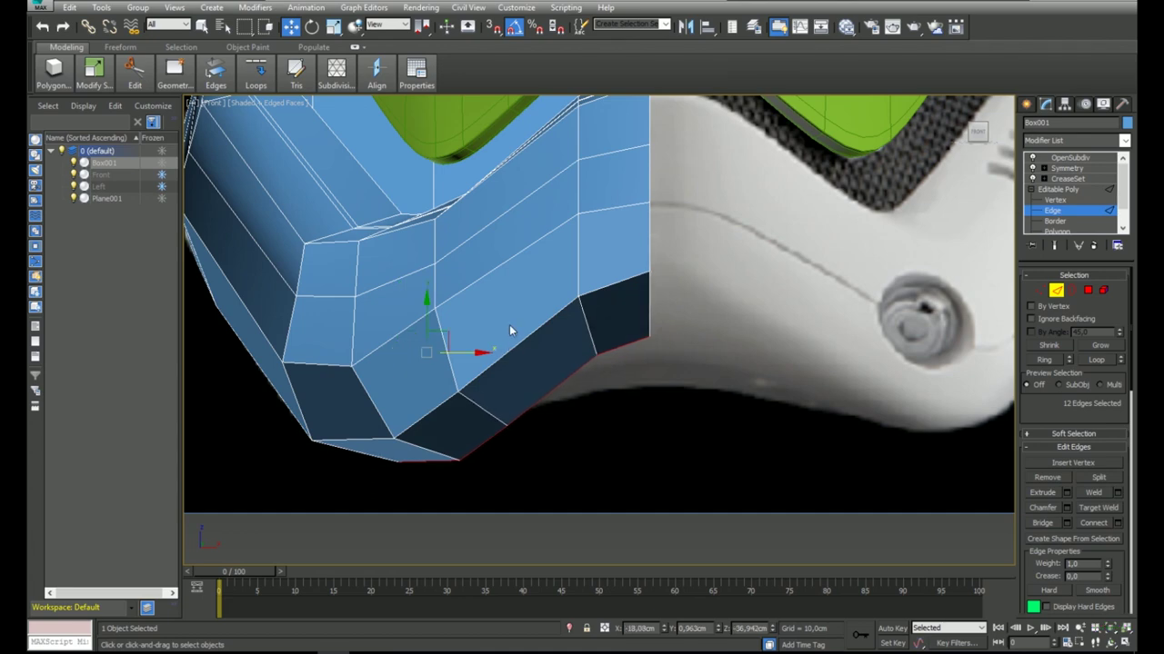
{"action": "middle_click_drag", "start_coordinate": [555, 354], "coordinate": [625, 329]}
{"action": "key", "text": "alt+x"}
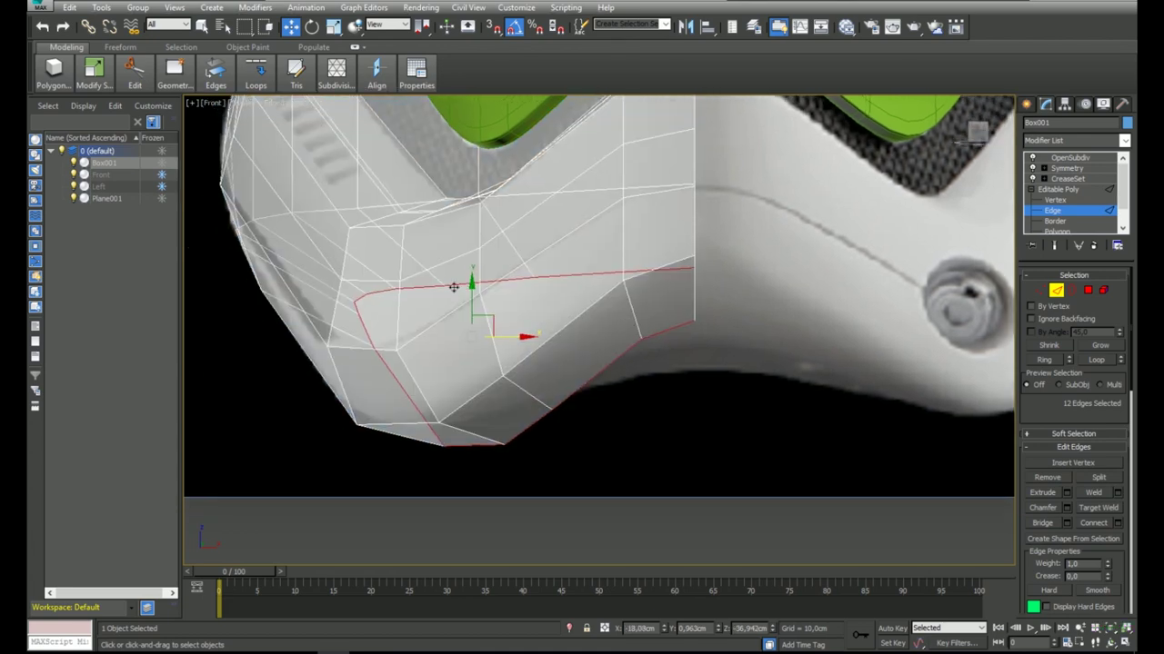
{"action": "left_click_drag", "start_coordinate": [473, 291], "coordinate": [474, 266]}
Lower the inner strip's vertices near the center line to the reference's bottom chin outline.
{"action": "key", "text": "1"}
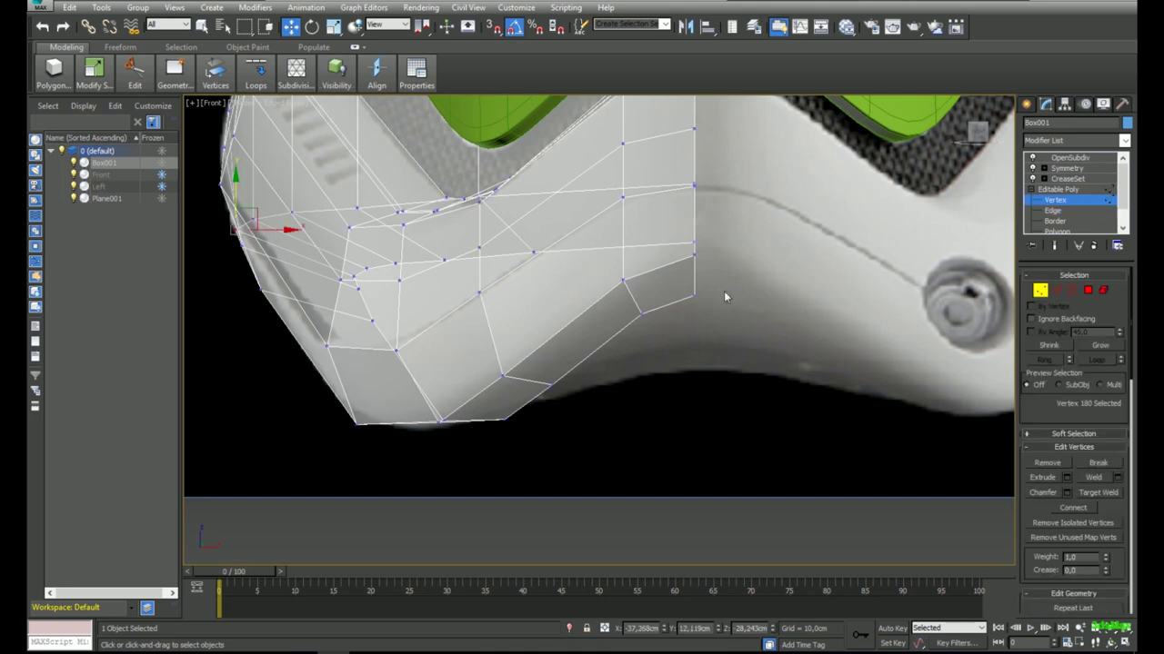
{"action": "left_click_drag", "start_coordinate": [662, 285], "coordinate": [654, 335]}
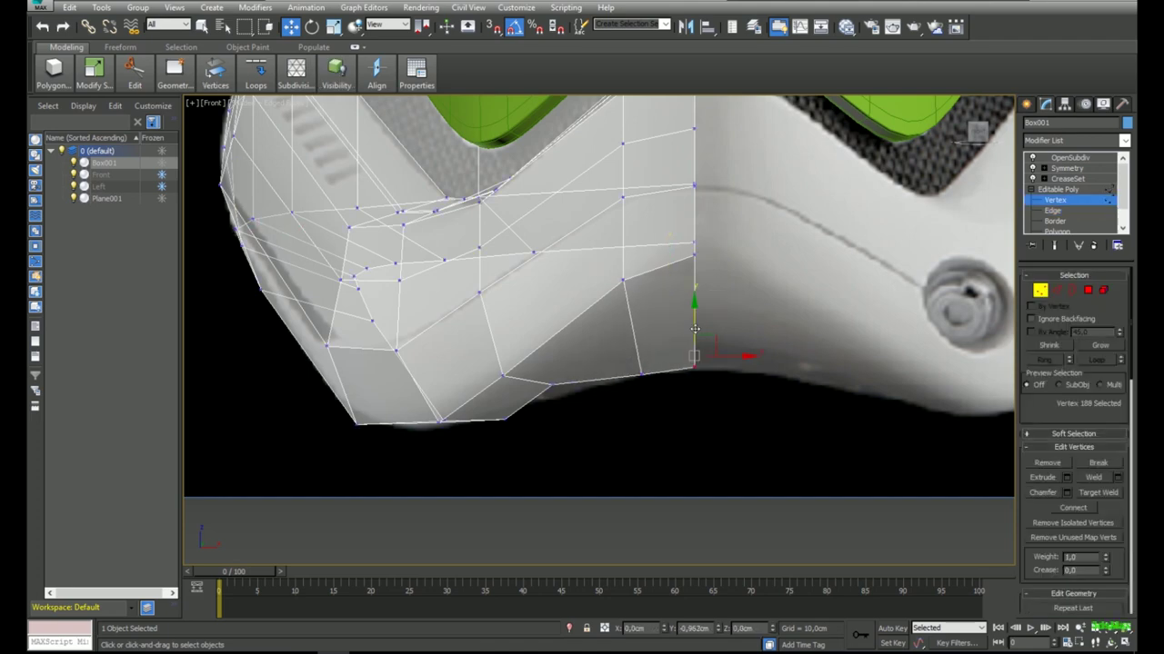
{"action": "left_click", "coordinate": [506, 419]}
{"action": "key", "text": "F3"}
{"action": "key", "text": "F3"}
{"action": "middle_click_drag", "start_coordinate": [582, 311], "coordinate": [618, 315]}
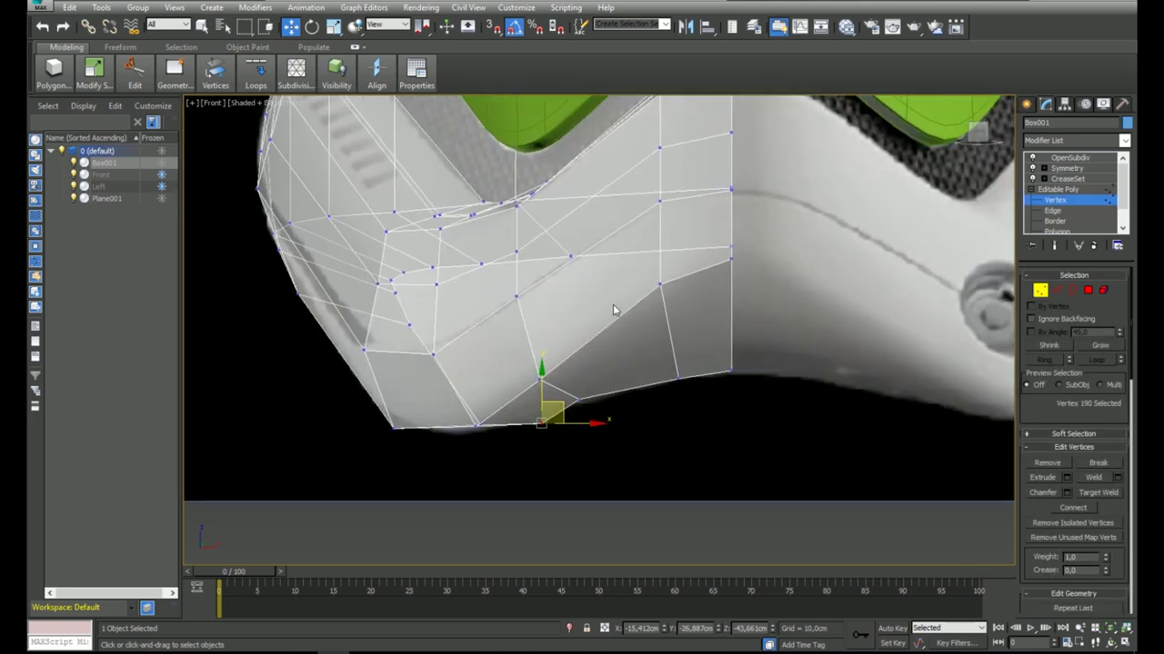
{"action": "middle_click_drag", "start_coordinate": [618, 251], "coordinate": [617, 266]}
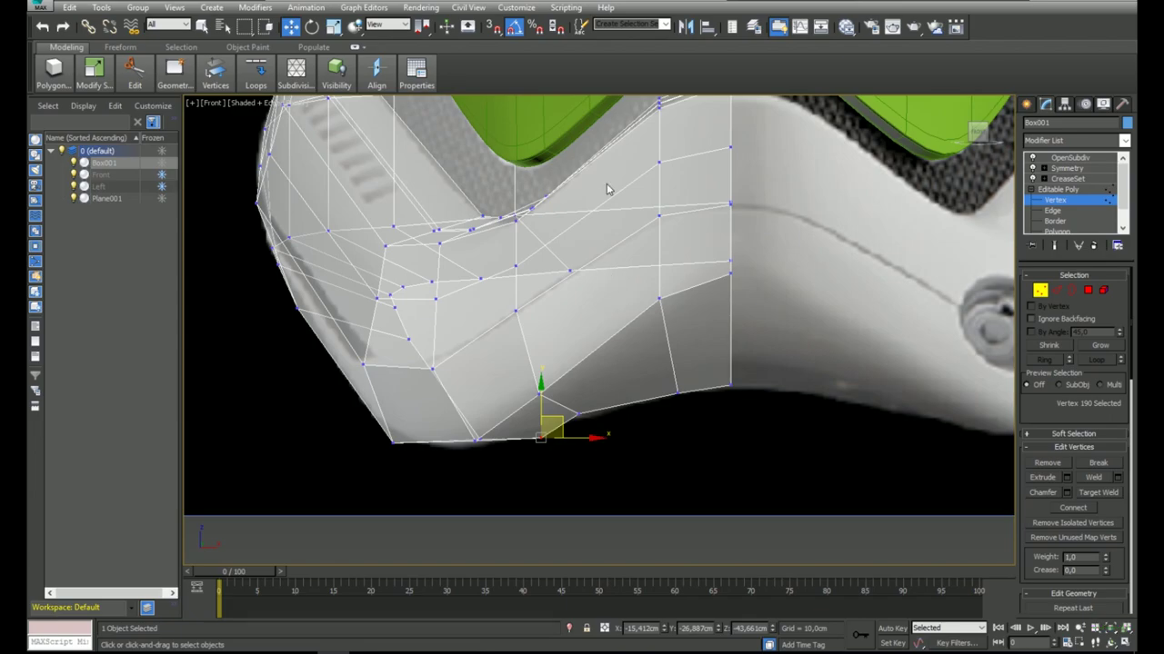
Make the helmet opaque and move the three inner vertices at the chin backward about 2.6 cm along Y.
{"action": "key", "text": "F3"}
{"action": "key", "text": "F3"}
{"action": "key", "text": "alt+x"}
{"action": "scroll", "coordinate": [644, 315], "scroll_direction": "down", "scroll_amount": 3}
{"action": "middle_click_drag", "start_coordinate": [644, 315], "coordinate": [736, 397], "text": "alt"}
{"action": "left_click_drag", "start_coordinate": [640, 389], "coordinate": [616, 389]}
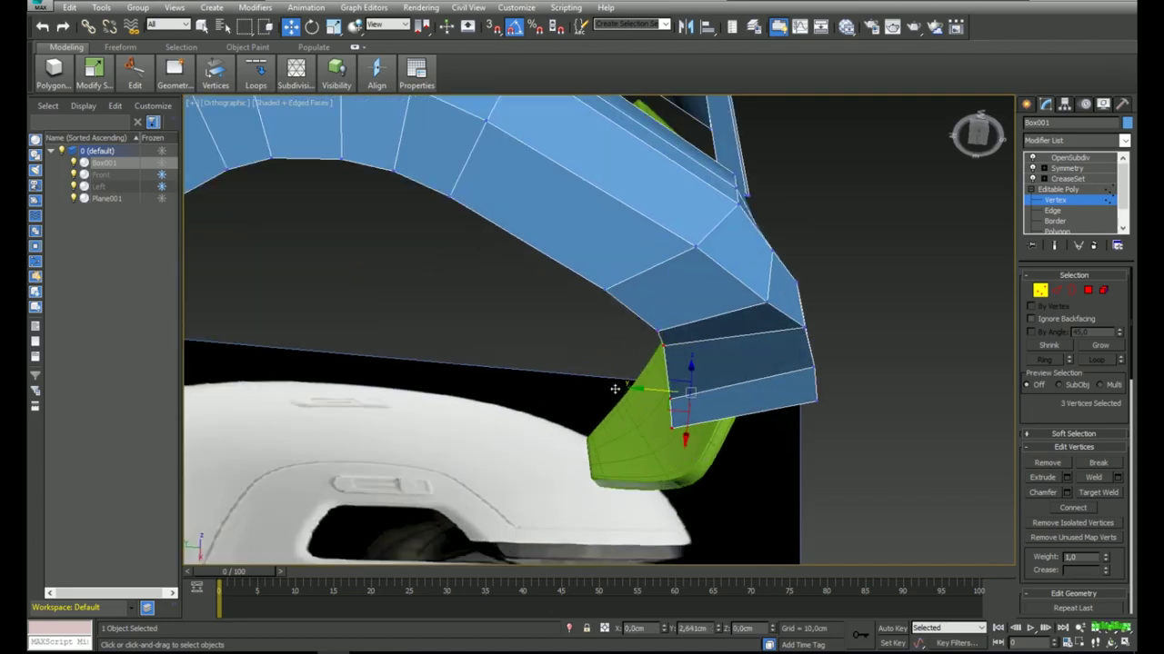
{"action": "middle_click_drag", "start_coordinate": [616, 390], "coordinate": [542, 445], "text": "alt"}
{"action": "key", "text": "l"}
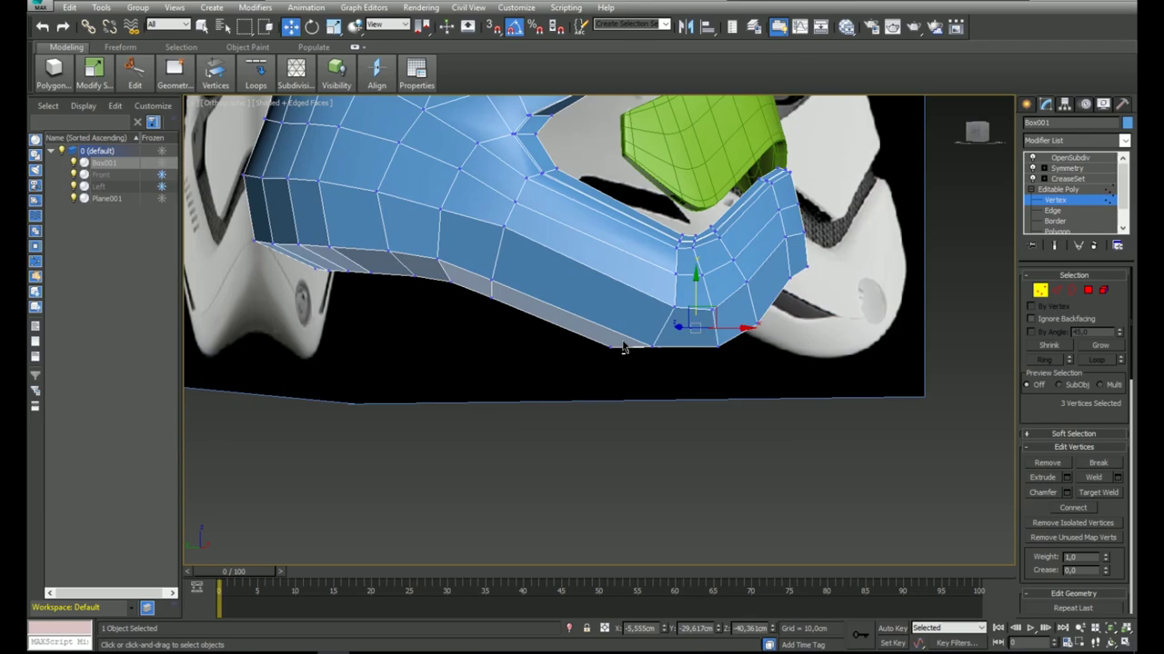
Extend the 12 inner border edges inward as another narrow strip by scaling, and raise the new edges slightly.
{"action": "middle_click_drag", "start_coordinate": [624, 347], "coordinate": [615, 287], "text": "alt"}
{"action": "key", "text": "2"}
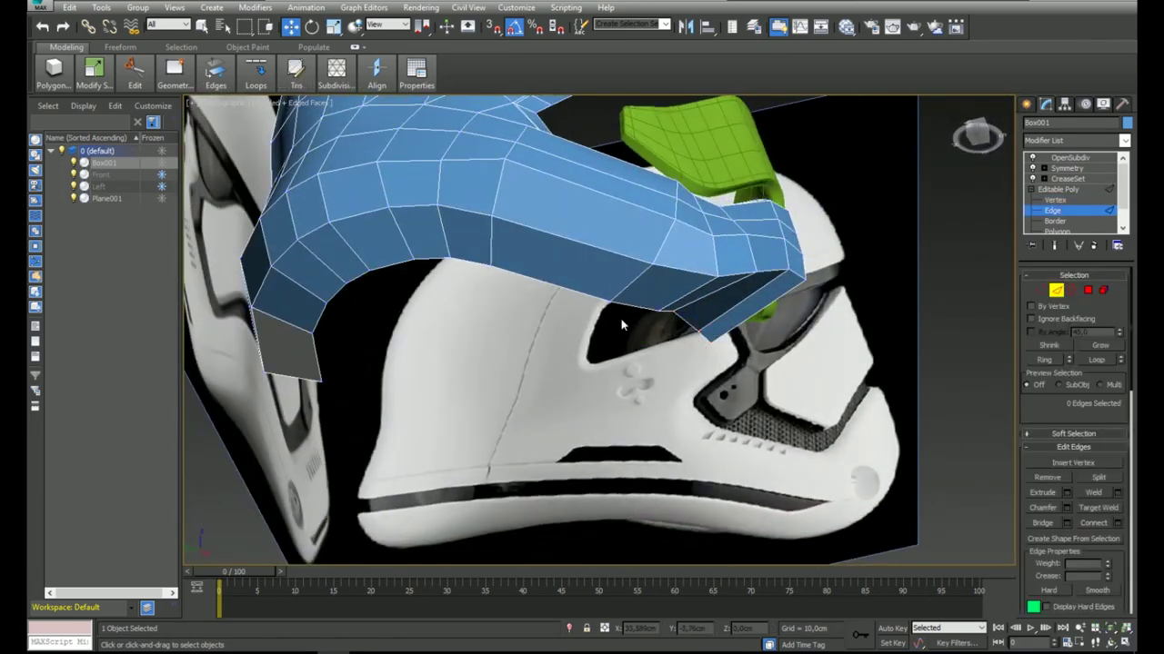
{"action": "double_click", "coordinate": [684, 320]}
{"action": "middle_click_drag", "start_coordinate": [684, 320], "coordinate": [546, 314], "text": "alt"}
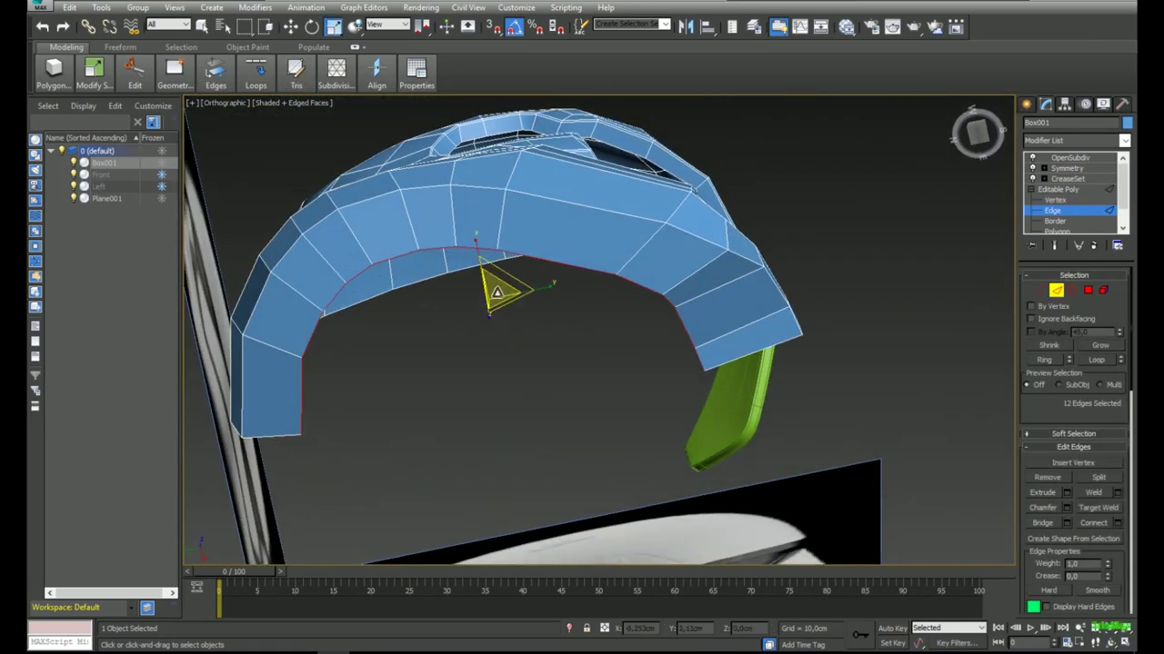
{"action": "left_click_drag", "start_coordinate": [497, 292], "coordinate": [497, 299], "text": "shift"}
{"action": "key", "text": "w"}
{"action": "mouse_move", "coordinate": [498, 300]}
{"action": "middle_mouse_down", "text": "alt"}
{"action": "mouse_move", "coordinate": [517, 314]}
{"action": "mouse_move", "coordinate": [479, 297]}
{"action": "middle_mouse_up", "text": "alt"}
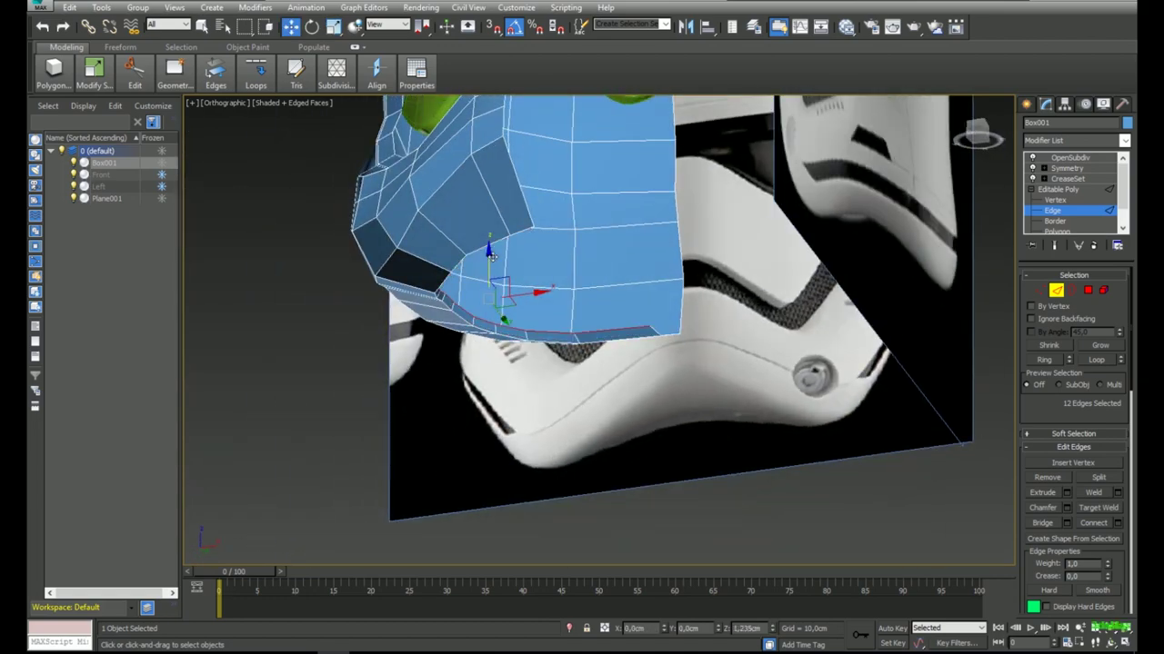
{"action": "left_click_drag", "start_coordinate": [491, 257], "coordinate": [492, 247]}
Align the new inner border's end vertex with the mirror center line, using the wireframe front view.
{"action": "middle_click_drag", "start_coordinate": [553, 252], "coordinate": [620, 291], "text": "alt"}
{"action": "left_click", "coordinate": [1039, 290]}
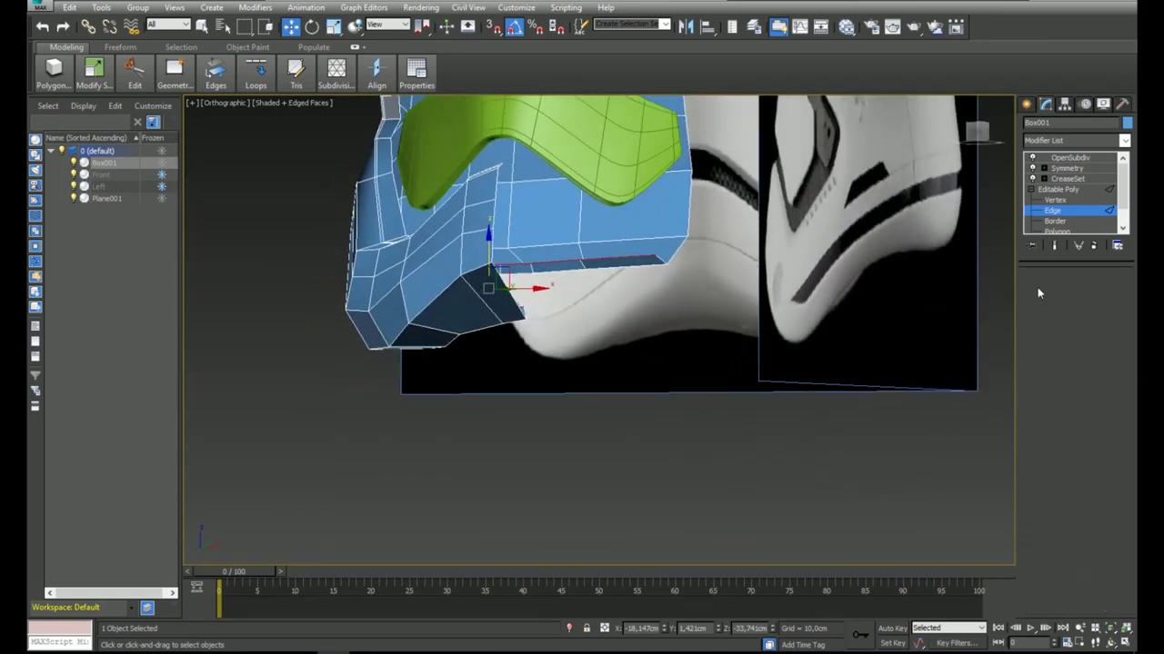
{"action": "key", "text": "1"}
{"action": "key", "text": "f"}
{"action": "key", "text": "F3"}
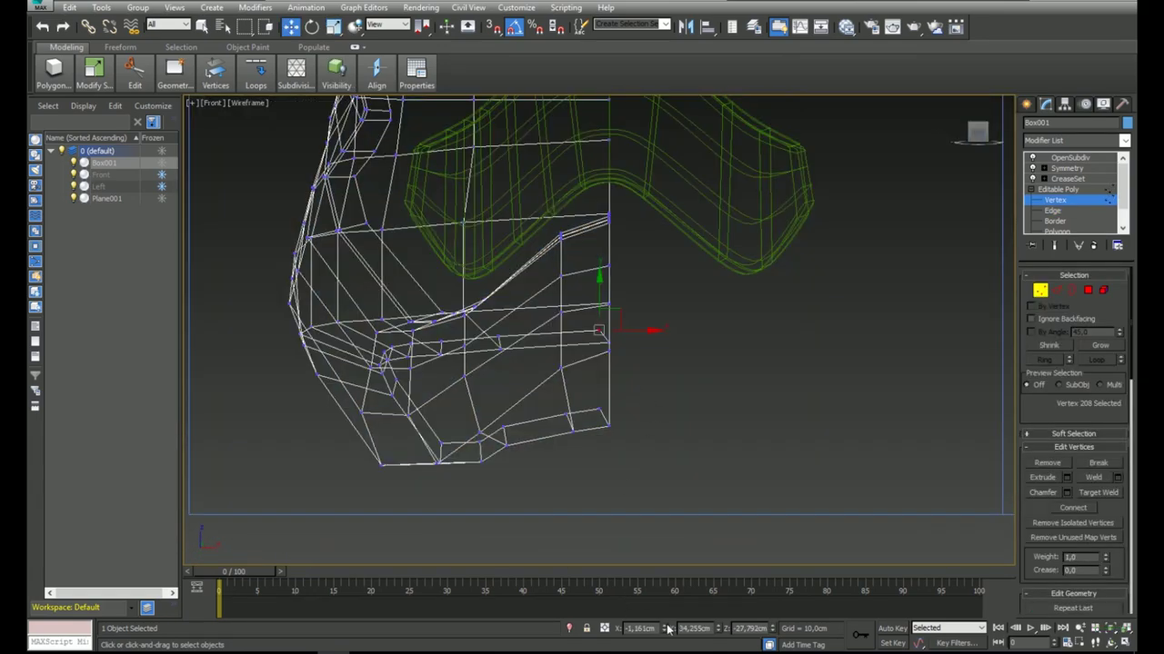
{"action": "right_click", "coordinate": [668, 629]}
{"action": "scroll", "coordinate": [604, 411], "scroll_direction": "up", "scroll_amount": 2}
{"action": "left_click", "coordinate": [548, 420]}
{"action": "mouse_move", "coordinate": [606, 344]}
{"action": "middle_mouse_down"}
{"action": "mouse_move", "coordinate": [589, 418]}
{"action": "mouse_move", "coordinate": [603, 224]}
{"action": "mouse_move", "coordinate": [583, 387]}
{"action": "mouse_move", "coordinate": [594, 382]}
{"action": "mouse_move", "coordinate": [588, 331]}
{"action": "mouse_move", "coordinate": [607, 234]}
{"action": "mouse_move", "coordinate": [726, 258]}
{"action": "mouse_move", "coordinate": [591, 344]}
{"action": "middle_mouse_up"}
{"action": "scroll", "coordinate": [604, 283], "scroll_direction": "down", "scroll_amount": 3}
Compare the smoothed, mirrored helmet's jaw with the front reference, toggling the end result and edge lines.
{"action": "key", "text": "F3"}
{"action": "left_click", "coordinate": [1055, 246]}
{"action": "key", "text": "F4"}
{"action": "key", "text": "f"}
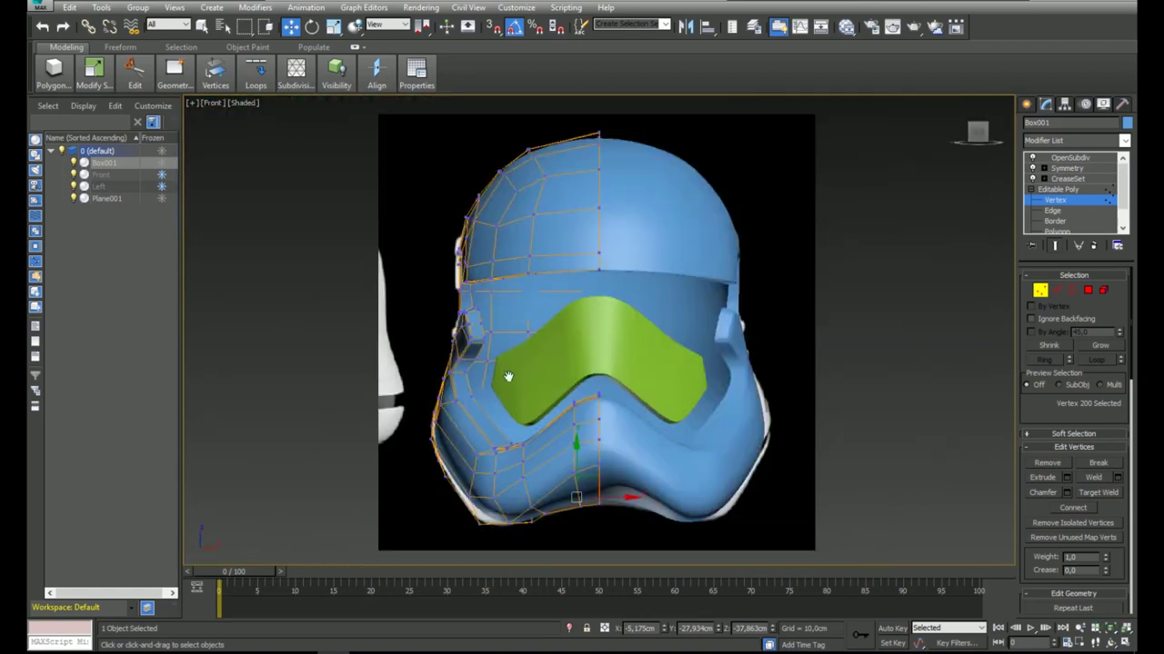
{"action": "scroll", "coordinate": [502, 527], "scroll_direction": "up", "scroll_amount": 5}
{"action": "middle_click_drag", "start_coordinate": [502, 527], "coordinate": [522, 416]}
{"action": "key", "text": "f"}
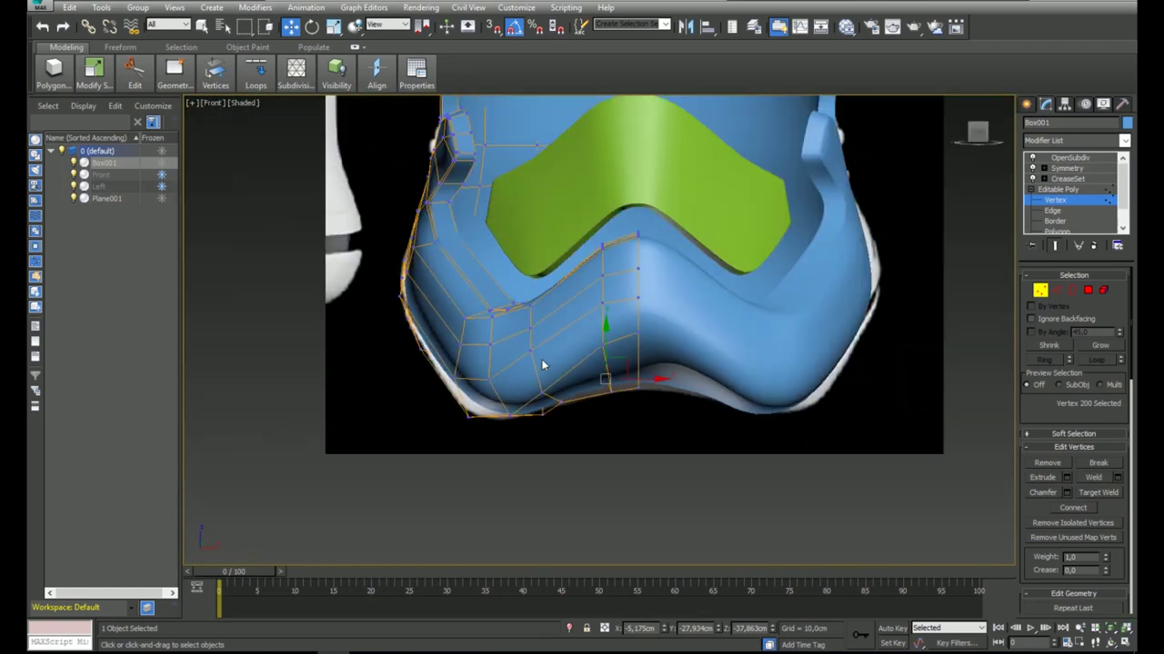
{"action": "key", "text": "2"}
{"action": "left_click", "coordinate": [1054, 245]}
{"action": "key", "text": "F4"}
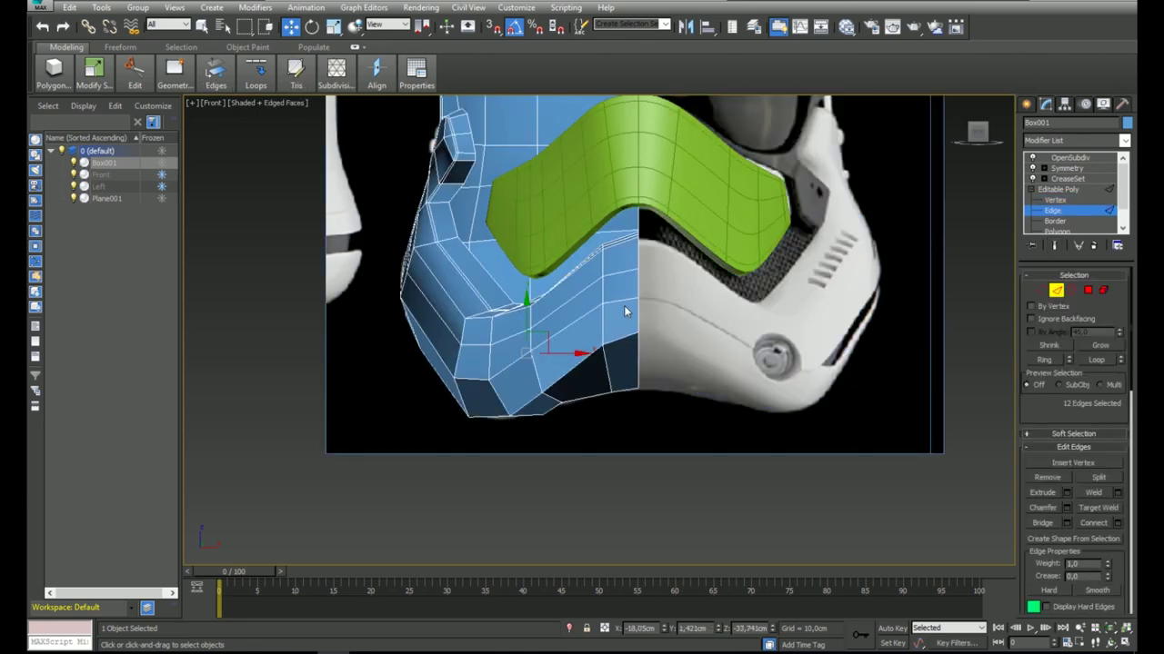
{"action": "left_click", "coordinate": [1056, 247]}
{"action": "scroll", "coordinate": [616, 340], "scroll_direction": "up", "scroll_amount": 3}
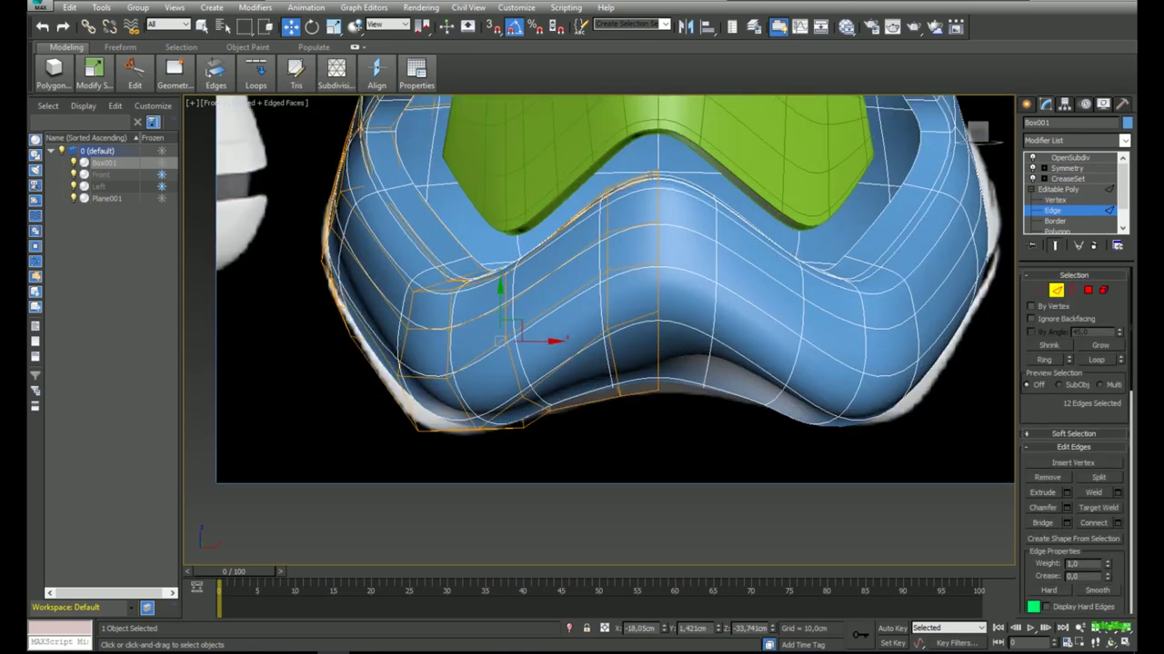
{"action": "key", "text": "F4"}
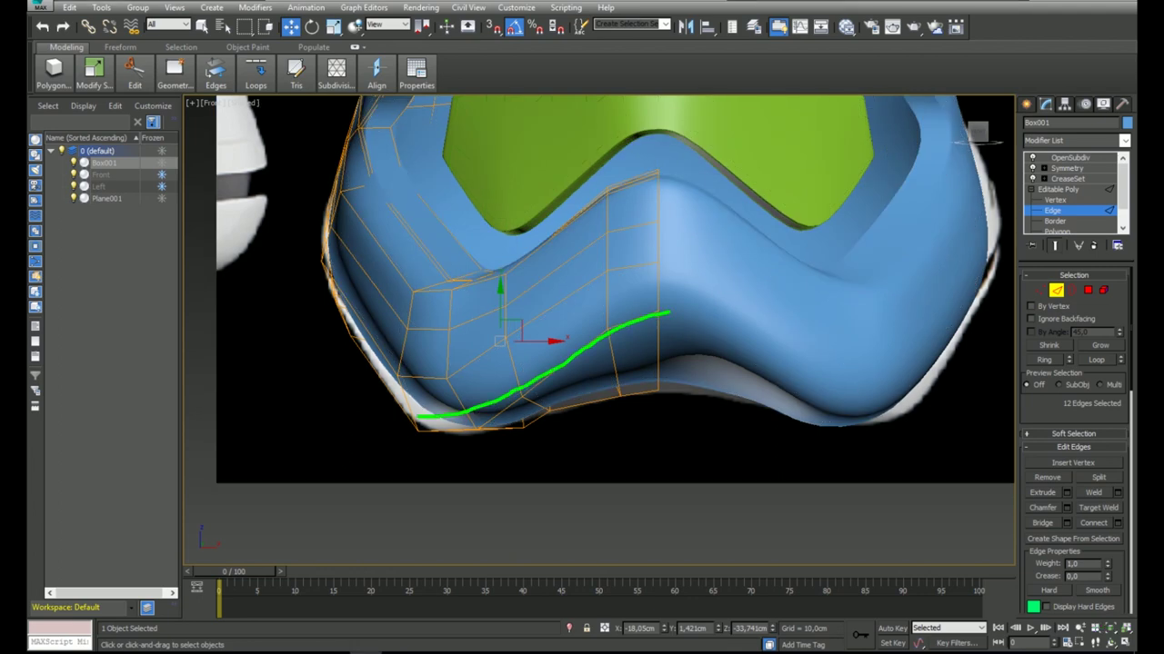
Try to chamfer the edge loop along the helmet's outer bottom rim with the smoothed end result shown.
{"action": "left_click", "coordinate": [1057, 245]}
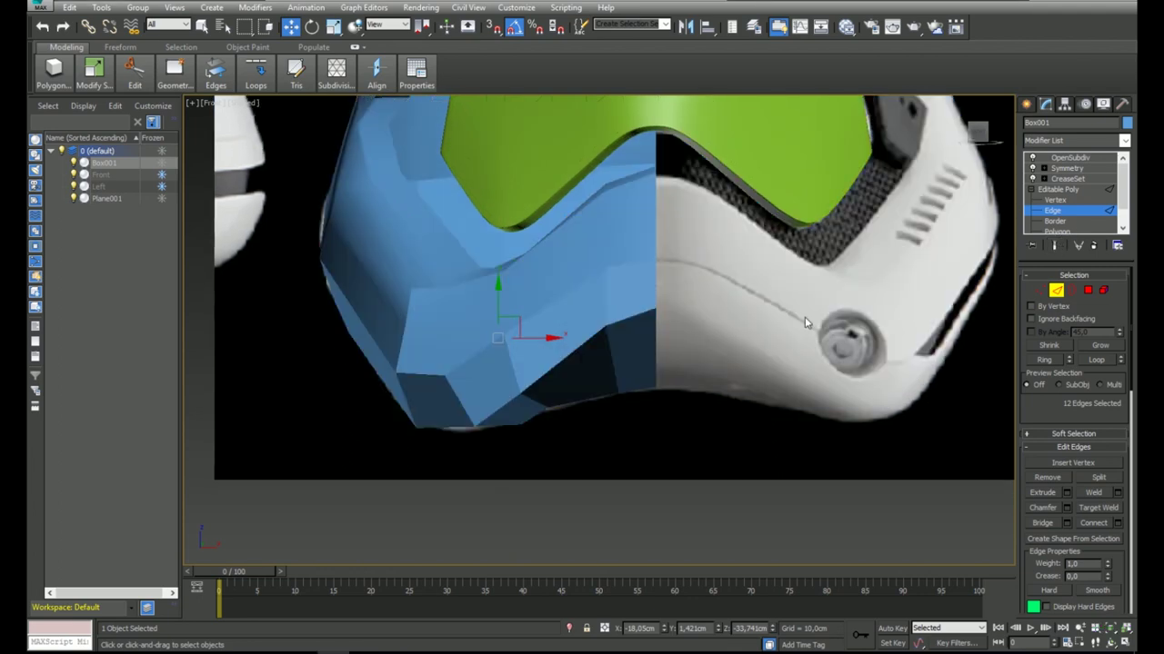
{"action": "key", "text": "F4"}
{"action": "middle_click_drag", "start_coordinate": [804, 317], "coordinate": [782, 329], "text": "alt"}
{"action": "double_click", "coordinate": [749, 213]}
{"action": "middle_click_drag", "start_coordinate": [749, 214], "coordinate": [582, 364], "text": "alt"}
{"action": "right_click", "coordinate": [641, 386]}
{"action": "left_click", "coordinate": [621, 467]}
{"action": "left_click", "coordinate": [1055, 246]}
{"action": "key", "text": "F4"}
{"action": "mouse_move", "coordinate": [555, 346]}
{"action": "left_mouse_down"}
{"action": "mouse_move", "coordinate": [548, 326]}
{"action": "mouse_move", "coordinate": [547, 342]}
{"action": "left_mouse_up"}
{"action": "middle_click_drag", "start_coordinate": [552, 324], "coordinate": [515, 360], "text": "alt"}
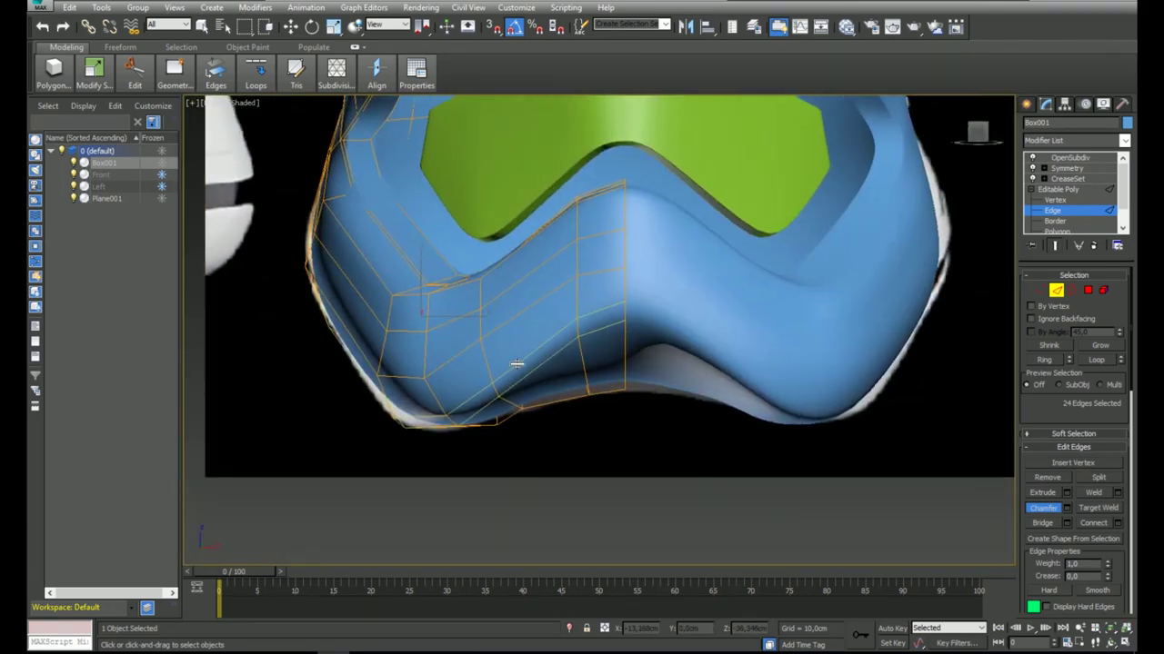
Examine the smoothed bottom rim from the front and below with see-through shading and edge lines toggled.
{"action": "key", "text": "alt+x"}
{"action": "key", "text": "w"}
{"action": "key", "text": "F4"}
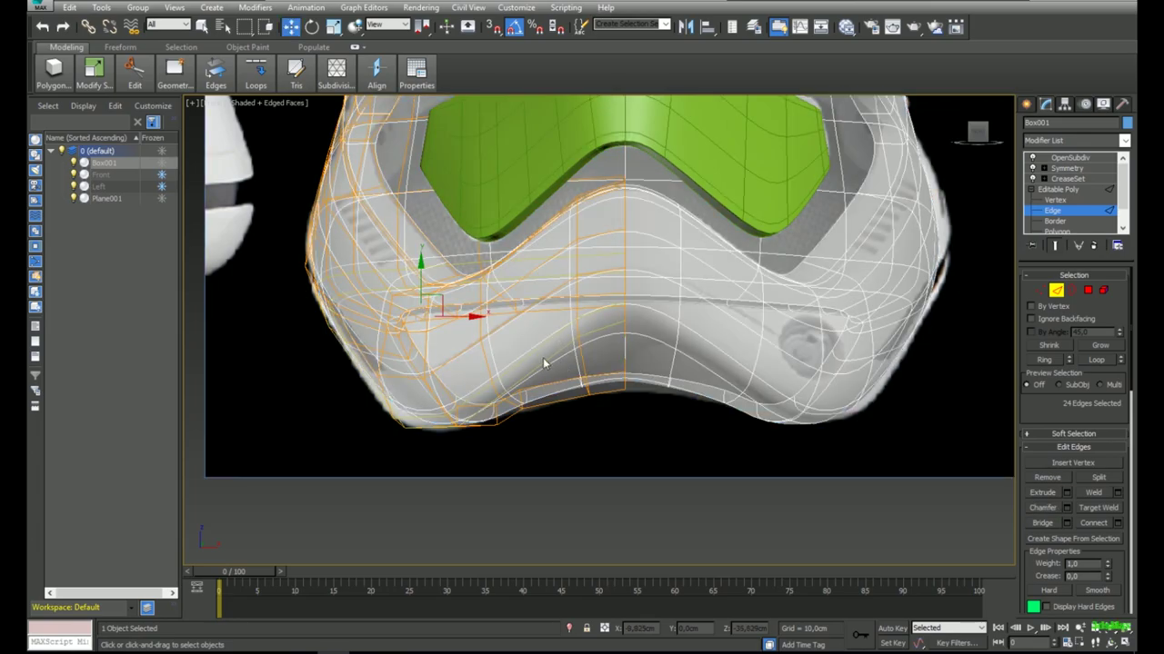
{"action": "key", "text": "F4"}
{"action": "key", "text": "F4"}
{"action": "middle_click_drag", "start_coordinate": [525, 350], "coordinate": [590, 333], "text": "alt"}
{"action": "key", "text": "alt+x"}
{"action": "key", "text": "F4"}
{"action": "key", "text": "alt+x"}
{"action": "key", "text": "alt+x"}
Create a new crease set from the edge loop running above the helmet's bottom rim and set its crease to 0,15.
{"action": "left_click", "coordinate": [1057, 190]}
{"action": "key", "text": "F4"}
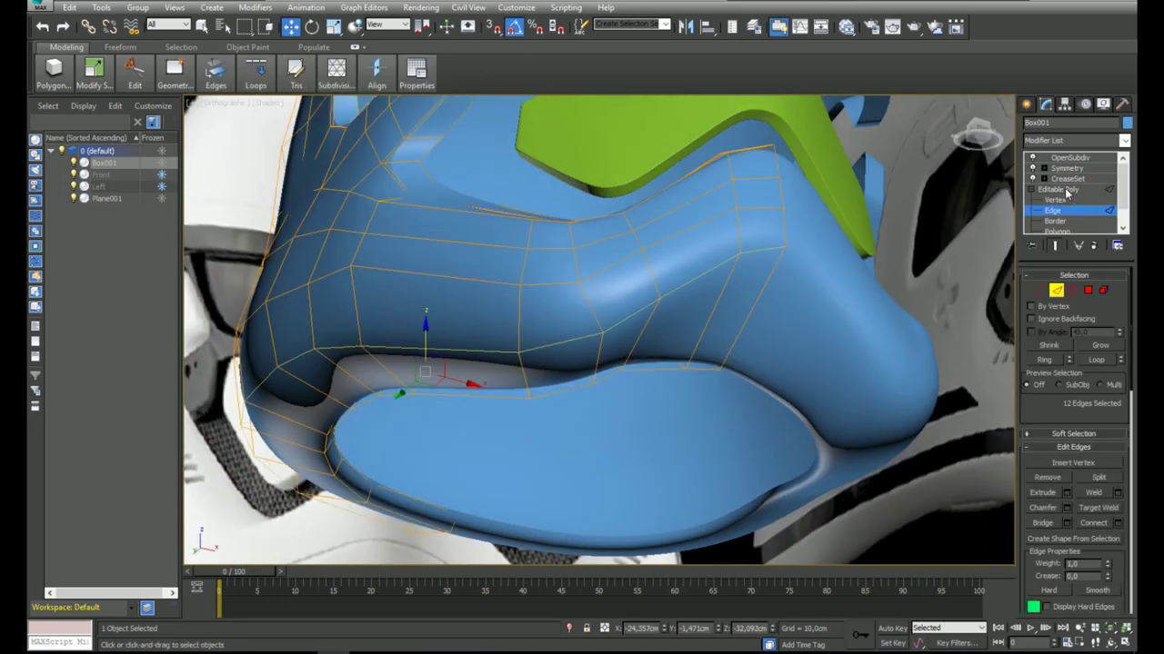
{"action": "left_click", "coordinate": [1082, 180]}
{"action": "left_click", "coordinate": [1116, 293]}
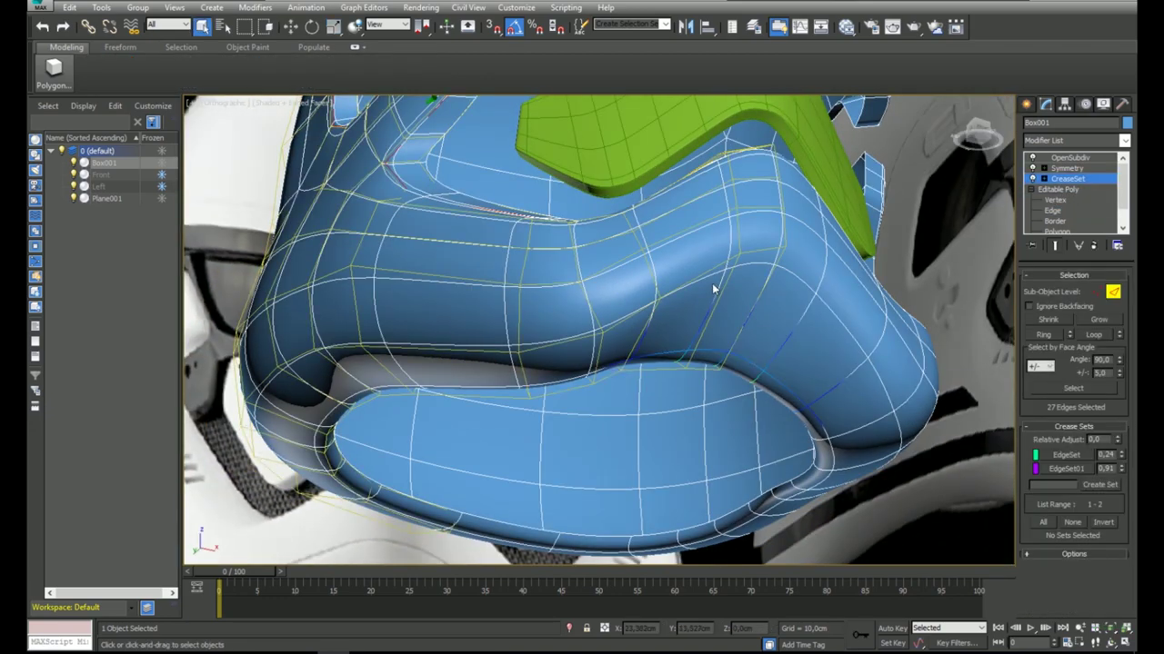
{"action": "left_click", "coordinate": [1053, 246]}
{"action": "double_click", "coordinate": [764, 250]}
{"action": "middle_click_drag", "start_coordinate": [627, 350], "coordinate": [704, 355], "text": "alt"}
{"action": "left_click", "coordinate": [1054, 247]}
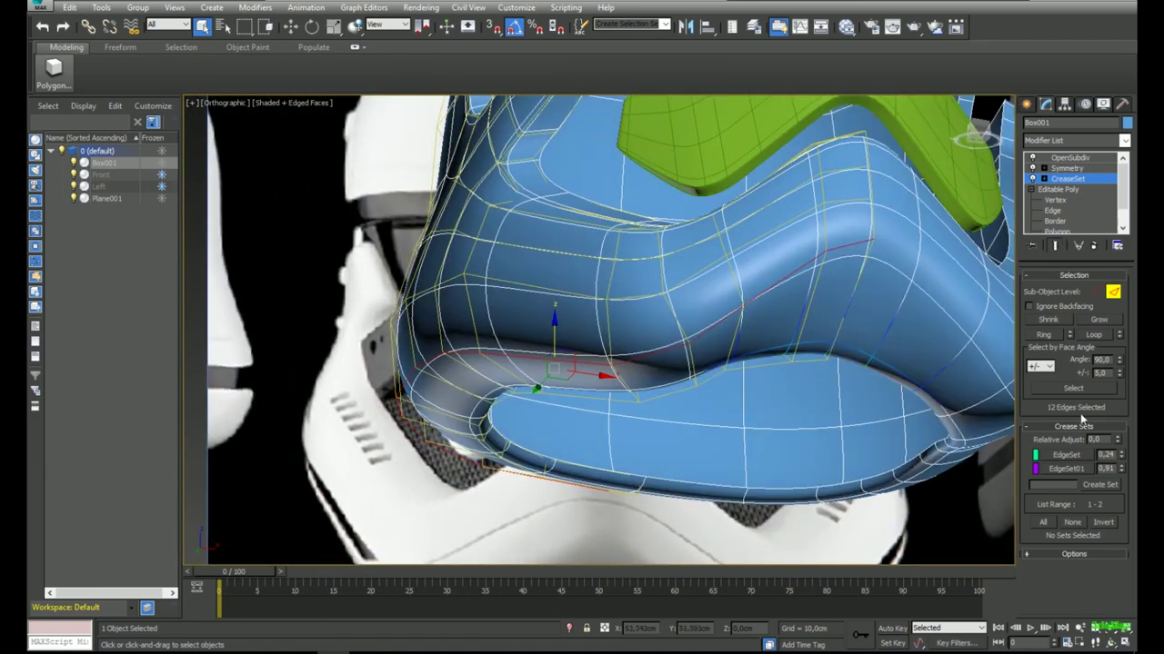
{"action": "middle_click_drag", "start_coordinate": [840, 438], "coordinate": [823, 394], "text": "alt"}
{"action": "key", "text": "F4"}
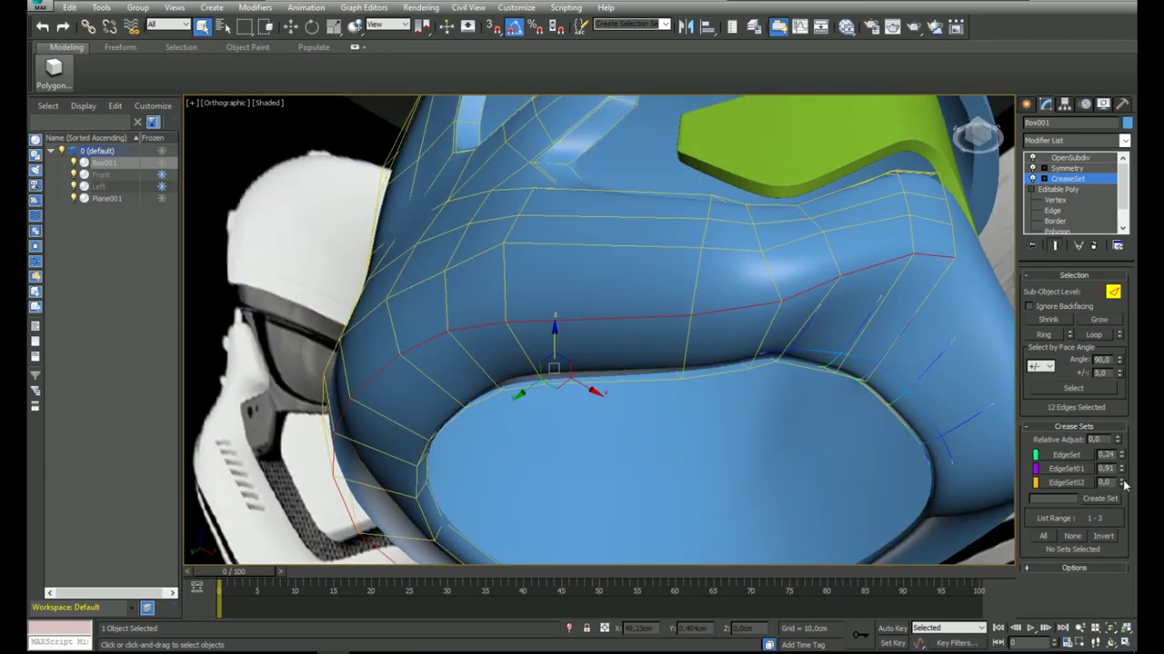
{"action": "mouse_move", "coordinate": [1123, 482]}
{"action": "left_mouse_down"}
{"action": "mouse_move", "coordinate": [1117, 434]}
{"action": "mouse_move", "coordinate": [1115, 471]}
{"action": "left_mouse_up"}
{"action": "middle_click_drag", "start_coordinate": [818, 423], "coordinate": [860, 412], "text": "alt"}
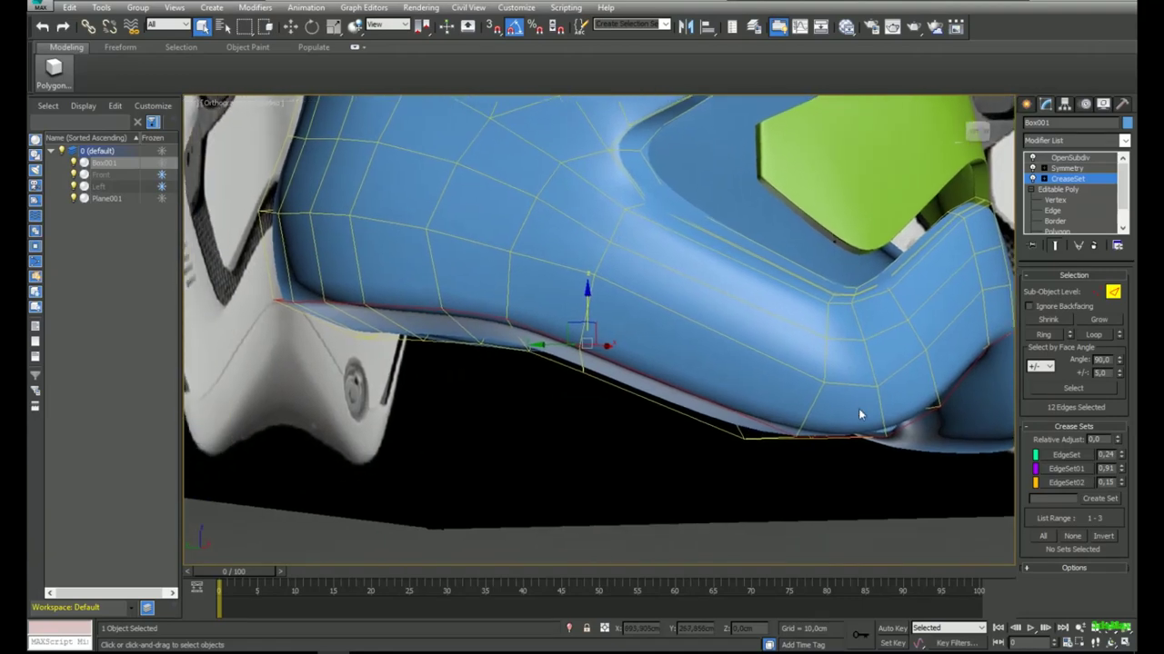
Move the two vertices at the helmet's rear bottom corner inward to match the left reference.
{"action": "key", "text": "l"}
{"action": "middle_click_drag", "start_coordinate": [765, 380], "coordinate": [739, 485]}
{"action": "left_click", "coordinate": [1091, 178]}
{"action": "middle_click_drag", "start_coordinate": [750, 311], "coordinate": [803, 316]}
{"action": "scroll", "coordinate": [803, 316], "scroll_direction": "down", "scroll_amount": 2}
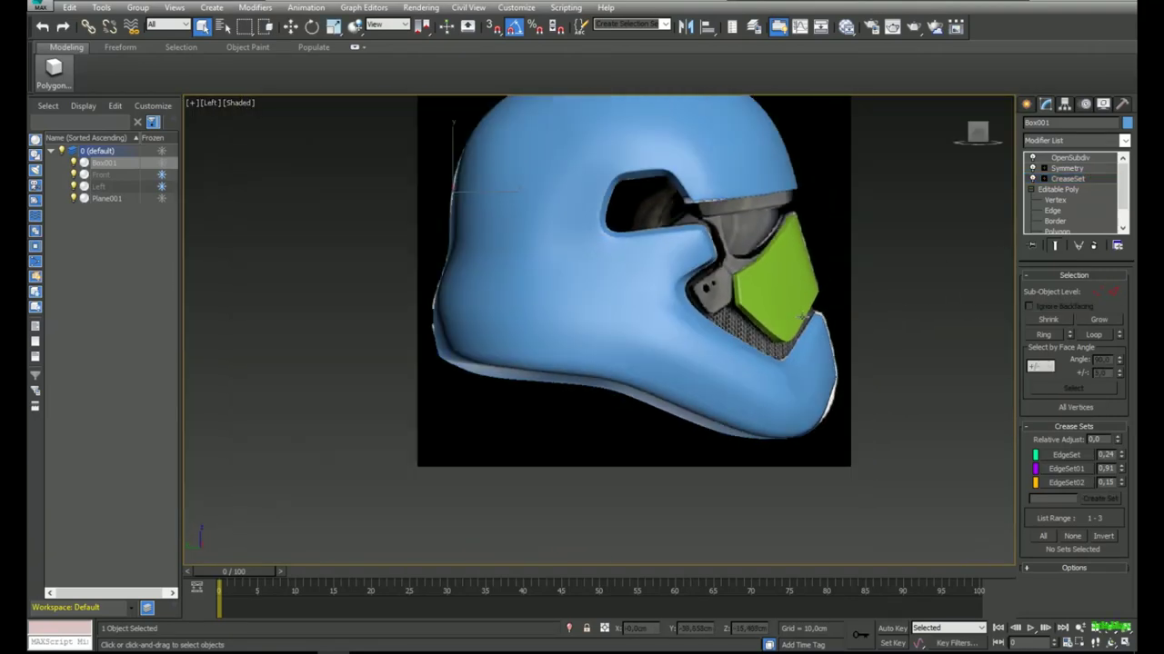
{"action": "left_click", "coordinate": [1055, 201]}
{"action": "scroll", "coordinate": [448, 345], "scroll_direction": "up", "scroll_amount": 6}
{"action": "middle_click_drag", "start_coordinate": [448, 346], "coordinate": [515, 356]}
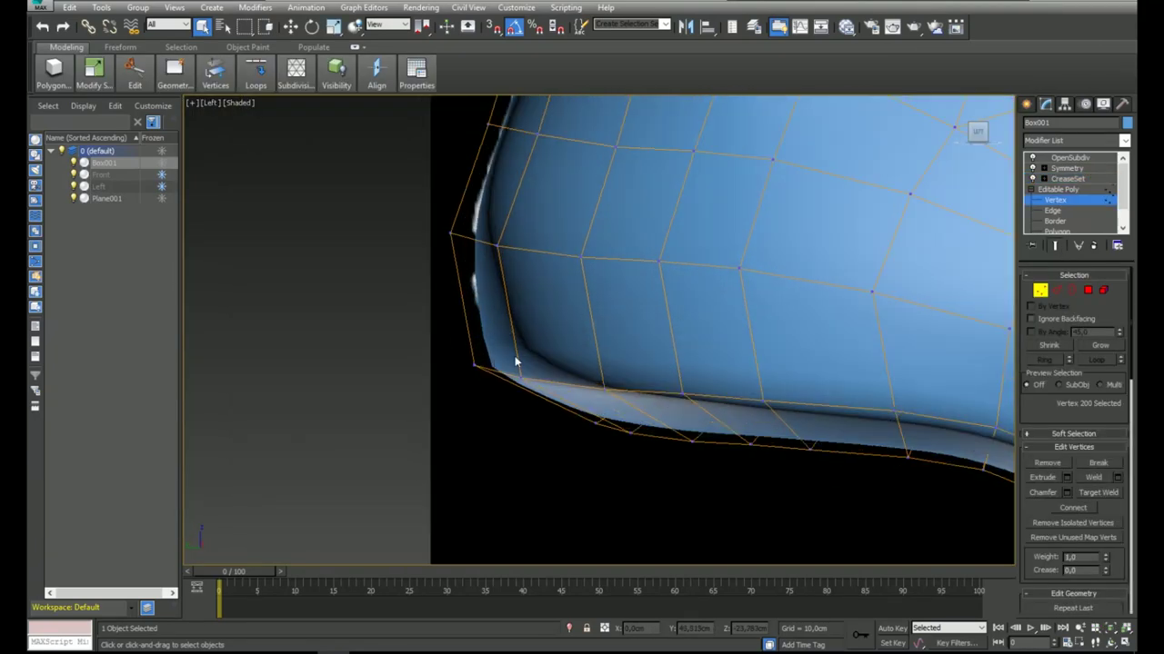
{"action": "key", "text": "alt+x"}
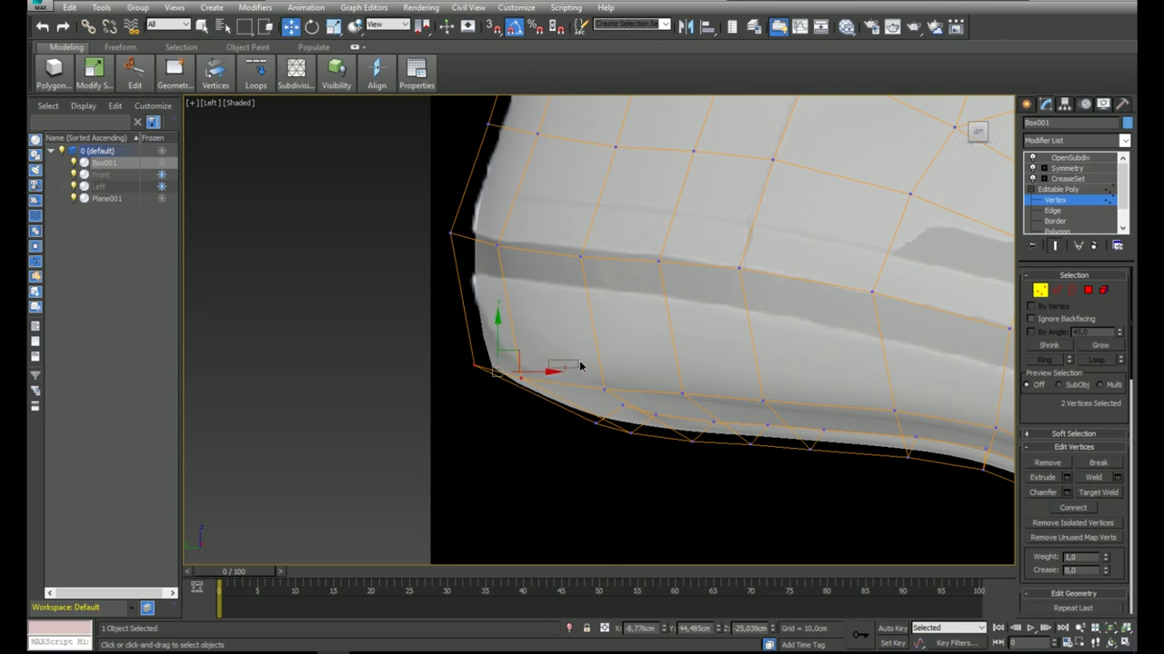
{"action": "left_click_drag", "start_coordinate": [578, 378], "coordinate": [603, 359]}
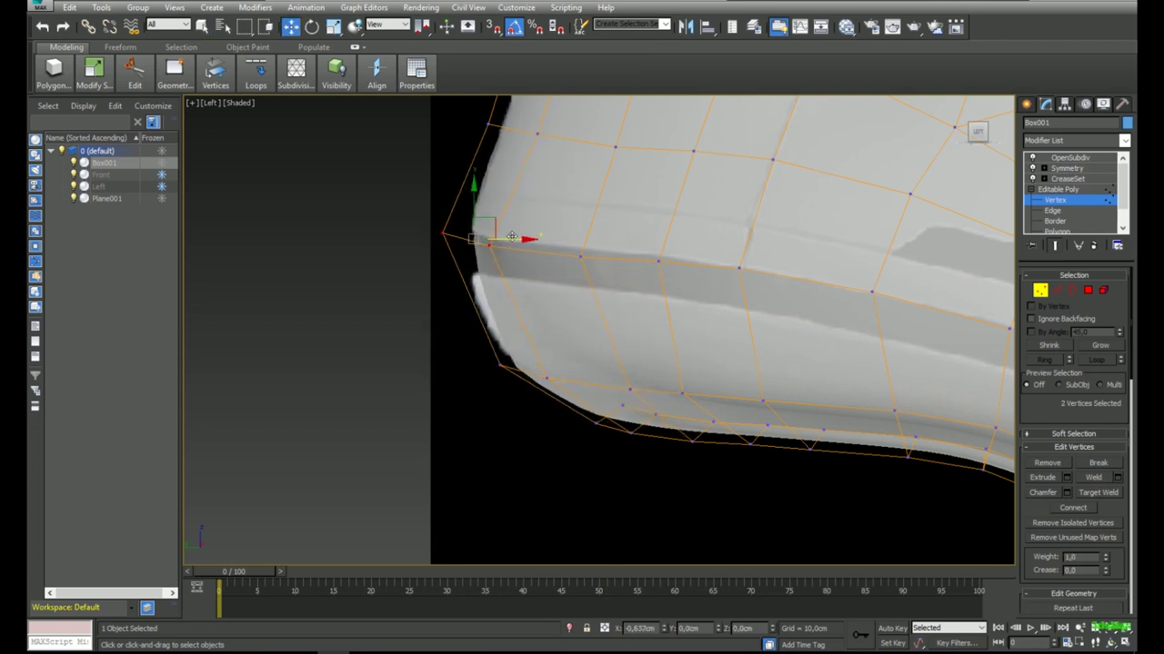
Shift the two vertices above the rear bottom corner slightly backward against the left reference.
{"action": "left_click_drag", "start_coordinate": [512, 237], "coordinate": [507, 238]}
{"action": "middle_click_drag", "start_coordinate": [562, 297], "coordinate": [549, 297]}
{"action": "left_click_drag", "start_coordinate": [478, 345], "coordinate": [562, 397]}
{"action": "scroll", "coordinate": [656, 356], "scroll_direction": "down", "scroll_amount": 3}
{"action": "middle_click_drag", "start_coordinate": [655, 356], "coordinate": [381, 319]}
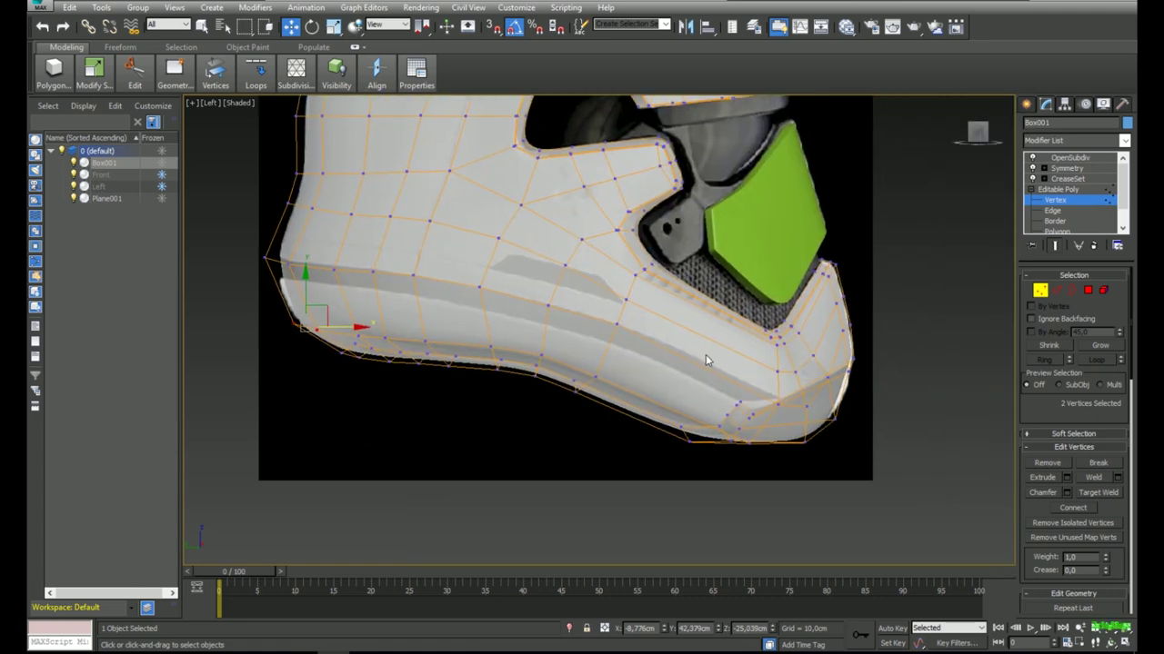
Nudge the vertex beside the rear bottom corner to follow the left reference, toggling see-through shading to check the fit.
{"action": "key", "text": "alt+x"}
{"action": "middle_click_drag", "start_coordinate": [635, 356], "coordinate": [647, 359]}
{"action": "scroll", "coordinate": [346, 320], "scroll_direction": "up", "scroll_amount": 3}
{"action": "left_click_drag", "start_coordinate": [322, 314], "coordinate": [308, 294]}
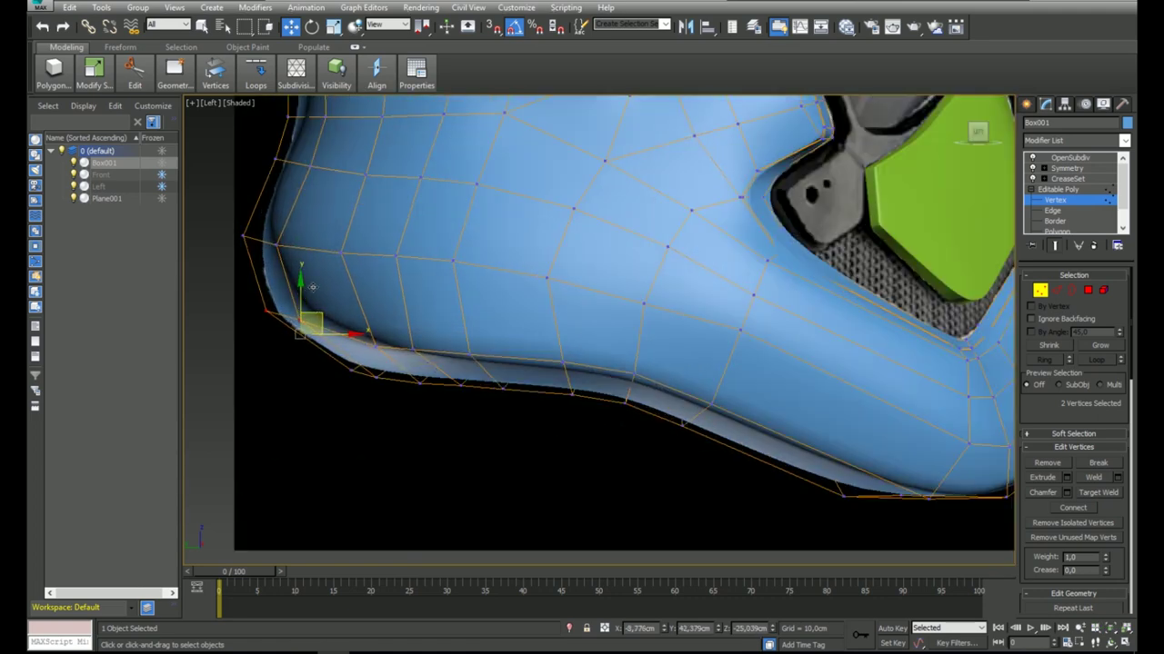
{"action": "key", "text": "alt+x"}
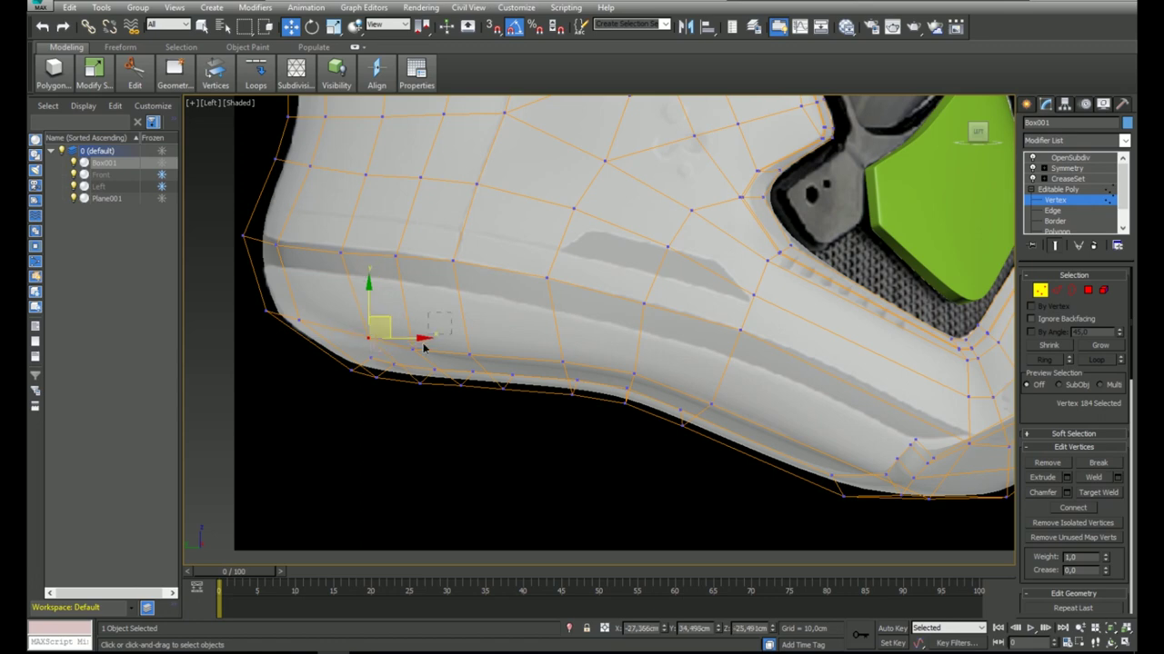
{"action": "key", "text": "alt+x"}
{"action": "middle_click_drag", "start_coordinate": [361, 213], "coordinate": [366, 312]}
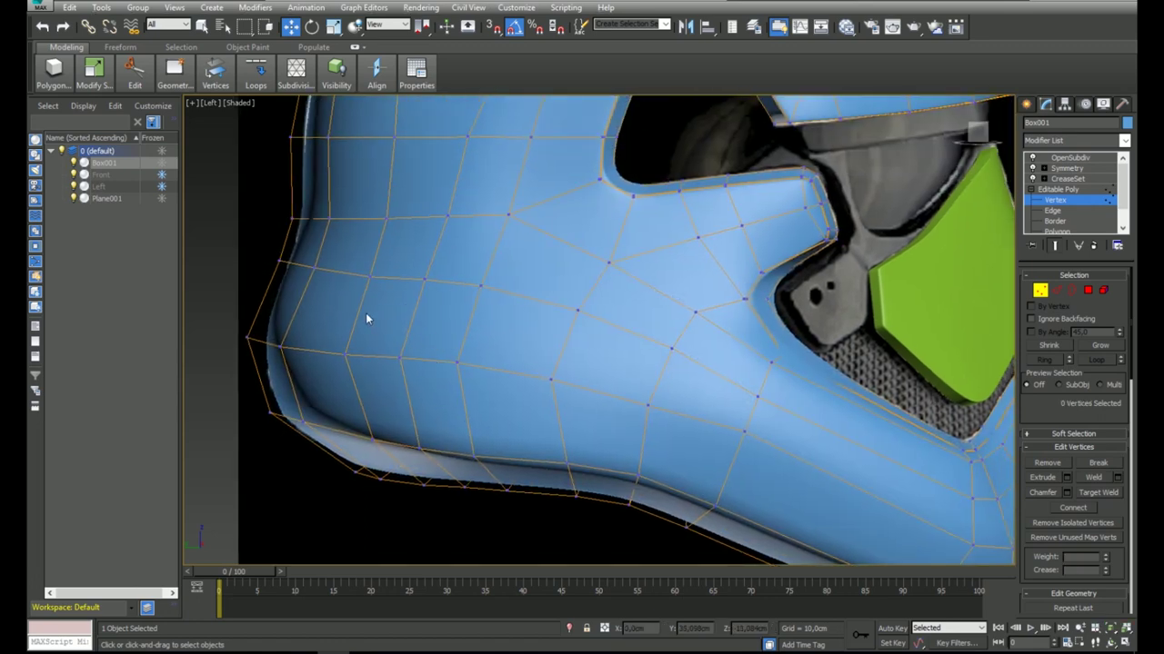
{"action": "key", "text": "alt+x"}
{"action": "key", "text": "alt+x"}
Move the vertices on the chin's front profile forward to match the left reference outline, checking with wireframe shading.
{"action": "middle_click_drag", "start_coordinate": [644, 343], "coordinate": [511, 271]}
{"action": "scroll", "coordinate": [998, 468], "scroll_direction": "up", "scroll_amount": 3}
{"action": "middle_click_drag", "start_coordinate": [998, 468], "coordinate": [724, 412]}
{"action": "key", "text": "F3"}
{"action": "left_click_drag", "start_coordinate": [642, 427], "coordinate": [597, 459]}
{"action": "key", "text": "F3"}
{"action": "scroll", "coordinate": [648, 362], "scroll_direction": "up", "scroll_amount": 2}
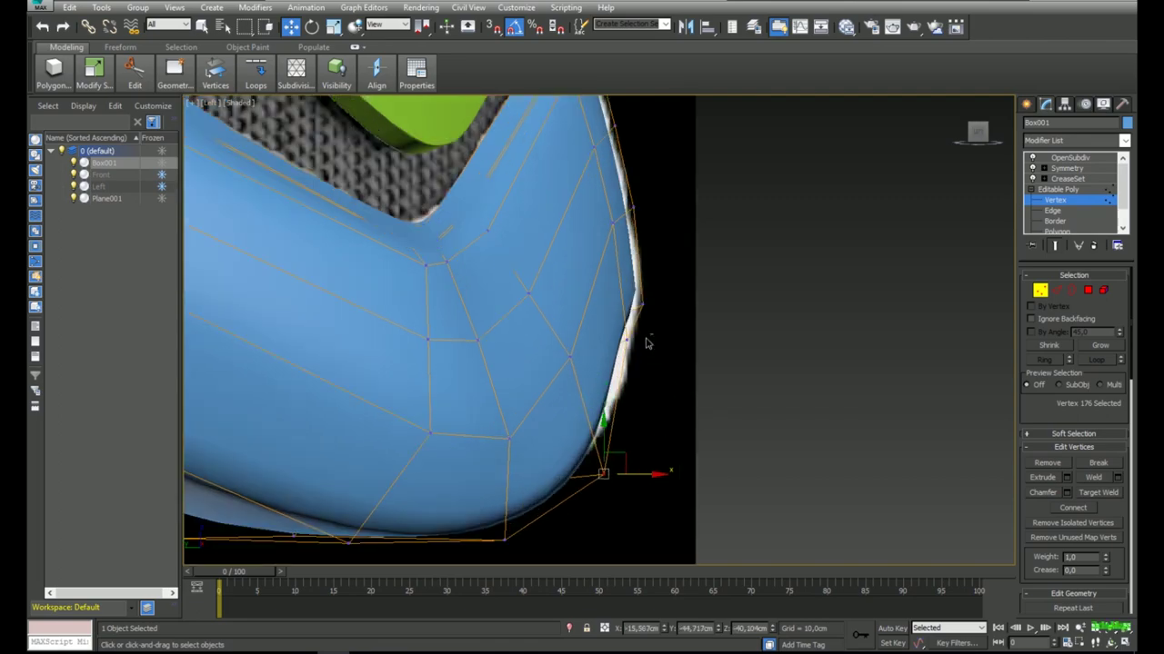
{"action": "key", "text": "F3"}
{"action": "left_click_drag", "start_coordinate": [647, 333], "coordinate": [692, 337]}
{"action": "key", "text": "F3"}
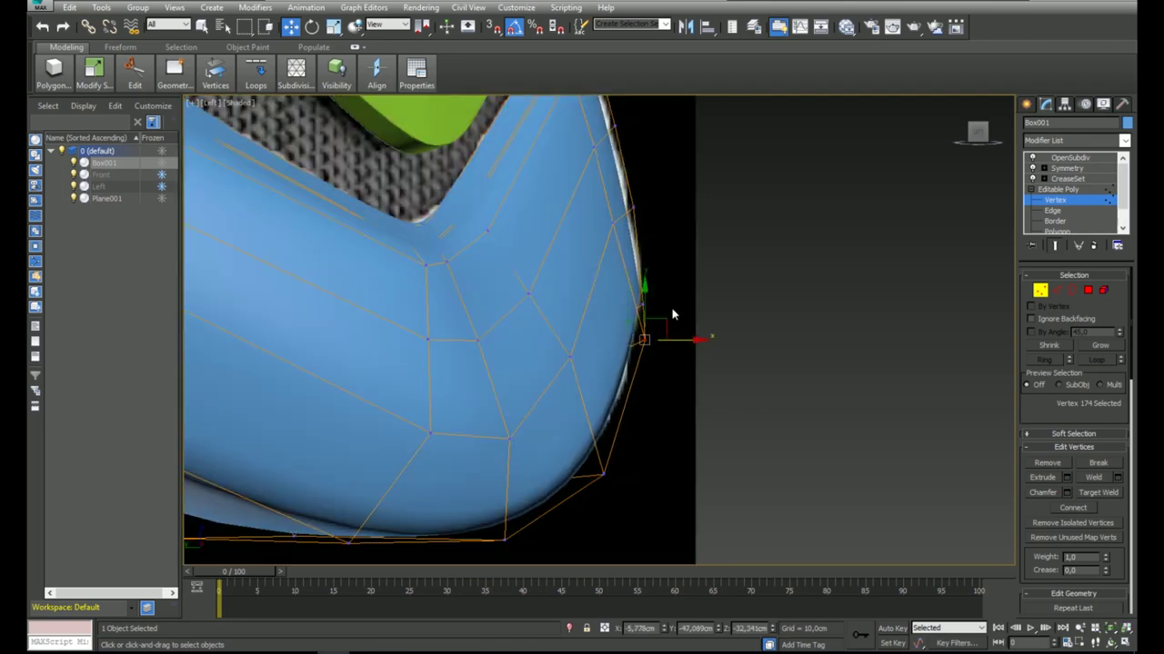
{"action": "key", "text": "F3"}
{"action": "key", "text": "F3"}
Examine the smoothed, mirrored jaw from an angle and against the left reference, toggling edge lines and see-through shading.
{"action": "middle_click_drag", "start_coordinate": [657, 360], "coordinate": [607, 432], "text": "alt"}
{"action": "scroll", "coordinate": [544, 292], "scroll_direction": "down", "scroll_amount": 3}
{"action": "left_click", "coordinate": [1080, 194]}
{"action": "left_click", "coordinate": [1089, 159]}
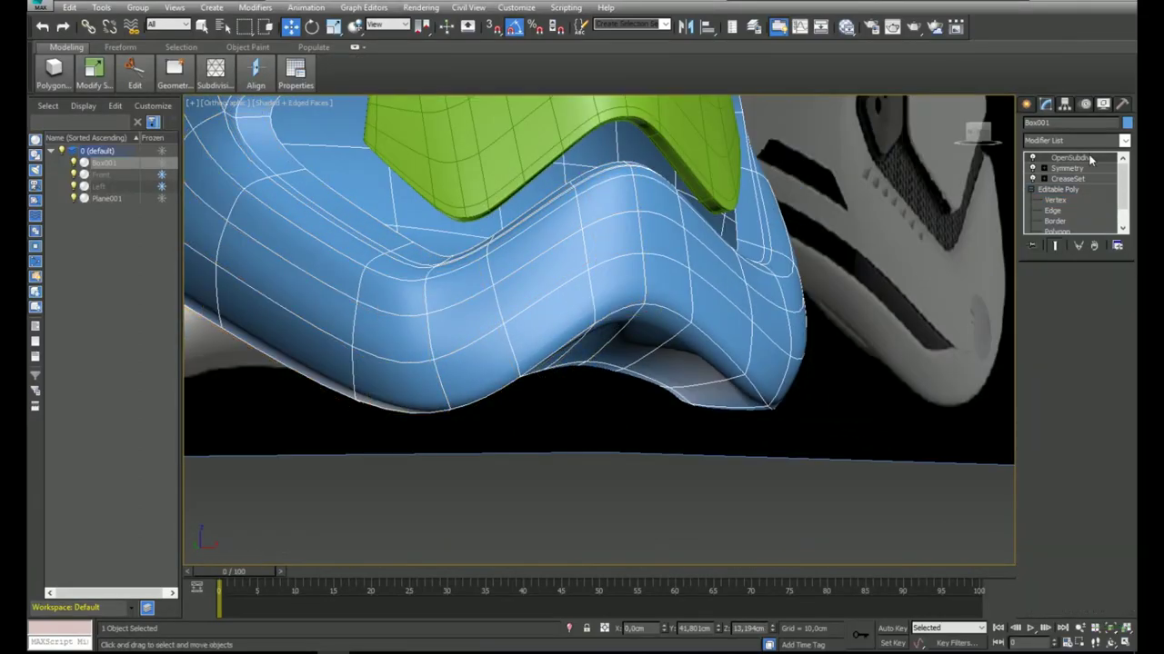
{"action": "key", "text": "F4"}
{"action": "middle_click_drag", "start_coordinate": [619, 267], "coordinate": [763, 332]}
{"action": "scroll", "coordinate": [692, 318], "scroll_direction": "down", "scroll_amount": 4}
{"action": "key", "text": "l"}
{"action": "scroll", "coordinate": [688, 340], "scroll_direction": "down", "scroll_amount": 2}
{"action": "scroll", "coordinate": [622, 416], "scroll_direction": "up", "scroll_amount": 3}
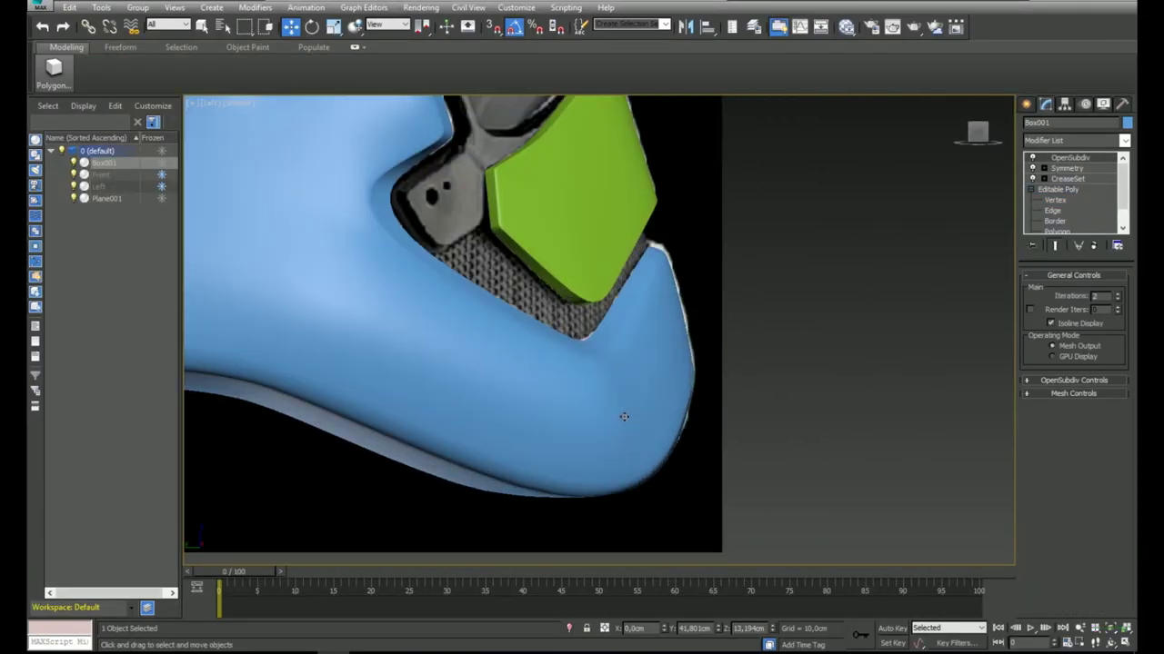
{"action": "key", "text": "F4"}
{"action": "key", "text": "F4"}
{"action": "key", "text": "F4"}
{"action": "key", "text": "alt+x"}
{"action": "middle_click_drag", "start_coordinate": [846, 335], "coordinate": [830, 317]}
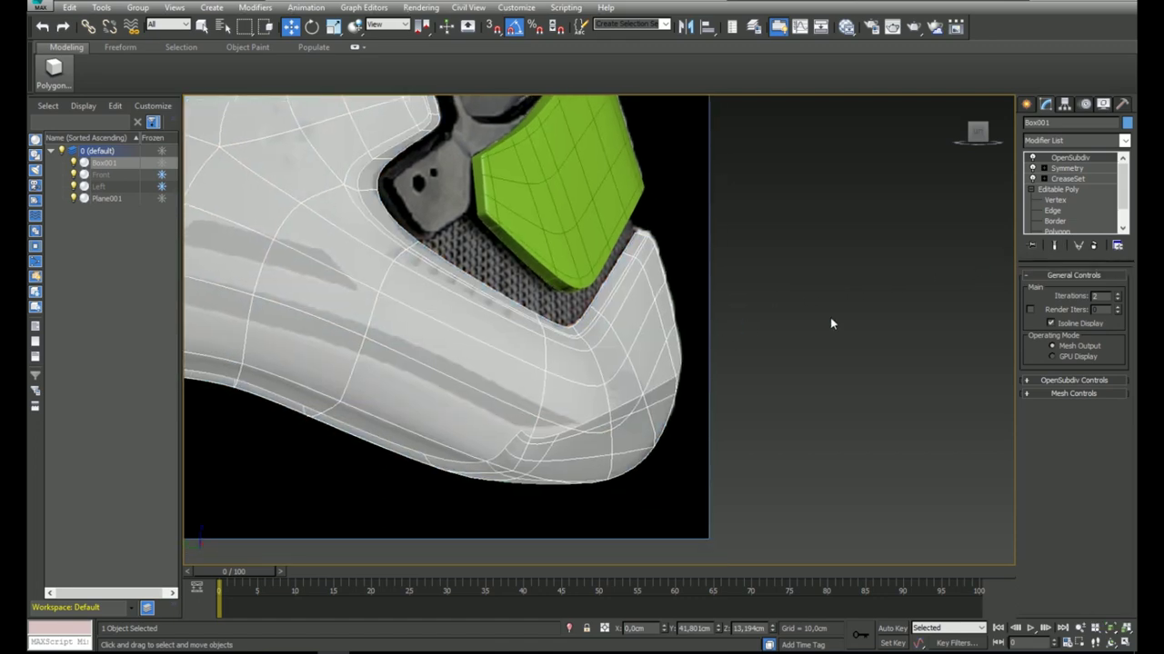
{"action": "middle_click_drag", "start_coordinate": [909, 288], "coordinate": [922, 286]}
Show the helmet's unsmoothed, unmirrored base mesh and switch to polygon selection.
{"action": "left_click", "coordinate": [1079, 191]}
{"action": "key", "text": "F4"}
{"action": "key", "text": "F4"}
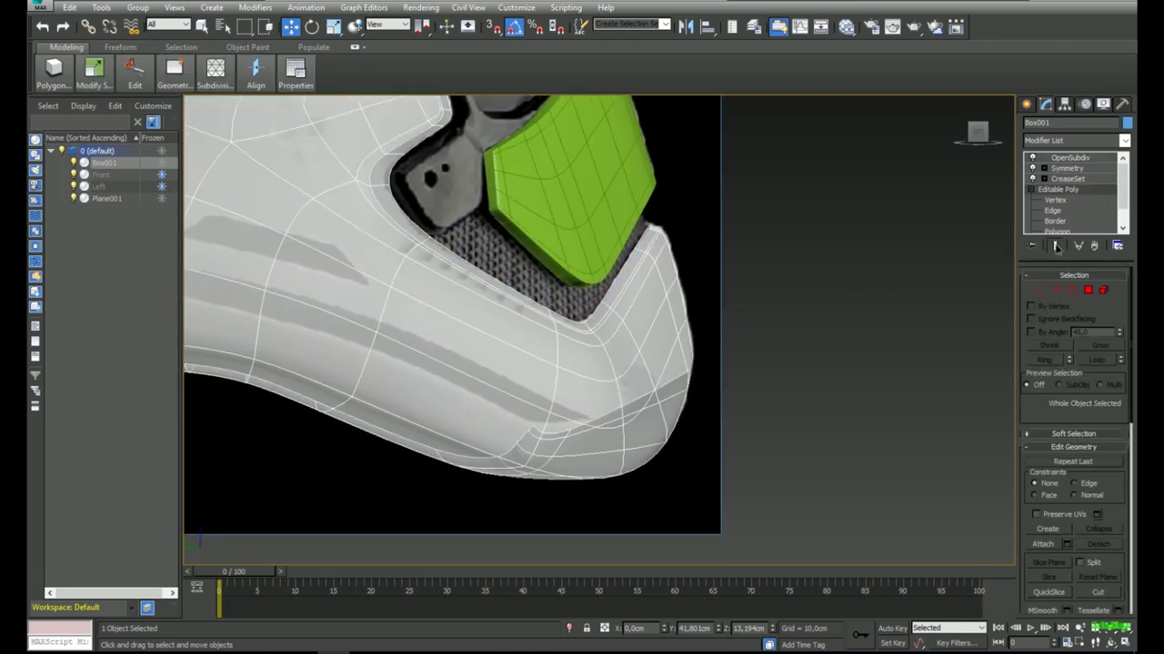
{"action": "left_click", "coordinate": [1055, 246]}
{"action": "scroll", "coordinate": [734, 253], "scroll_direction": "down", "scroll_amount": 3}
{"action": "middle_click_drag", "start_coordinate": [734, 255], "coordinate": [618, 264], "text": "alt"}
{"action": "left_click", "coordinate": [1088, 290]}
Try to select the bottom rim polygons by growing a polygon loop picked below the chin.
{"action": "middle_click_drag", "start_coordinate": [693, 352], "coordinate": [752, 275], "text": "alt"}
{"action": "left_click", "coordinate": [748, 178]}
{"action": "key", "text": "ctrl+z"}
{"action": "left_click", "coordinate": [747, 178]}
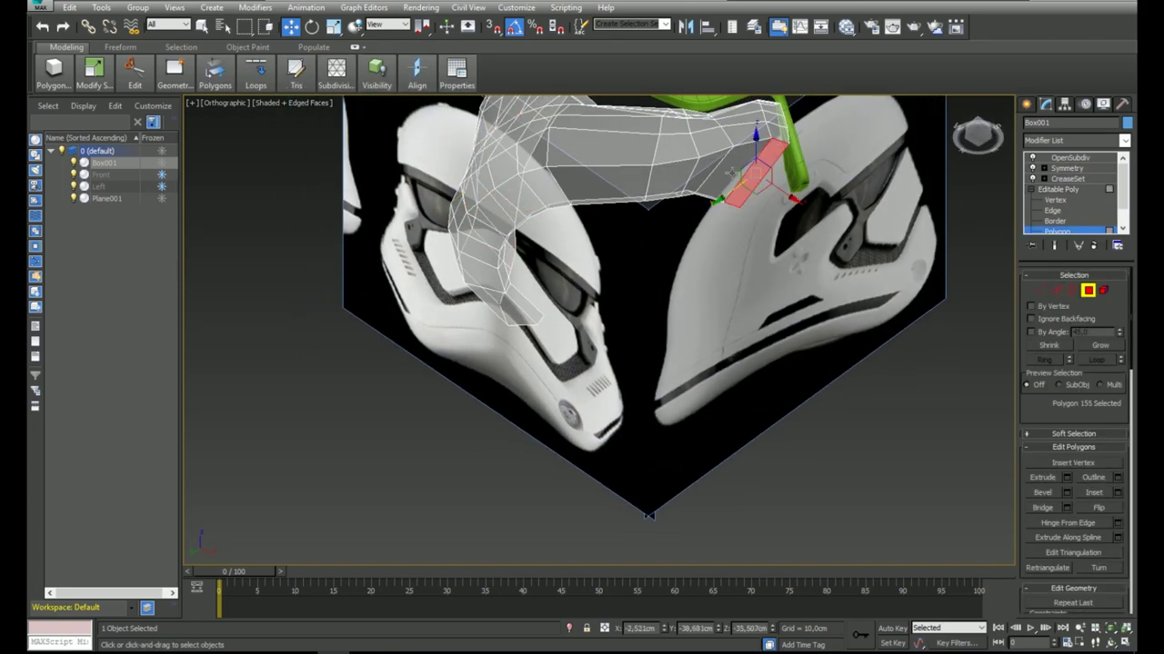
{"action": "left_click", "coordinate": [715, 185], "text": "shift"}
{"action": "middle_click_drag", "start_coordinate": [718, 218], "coordinate": [773, 300], "text": "alt"}
{"action": "left_click", "coordinate": [1100, 347]}
{"action": "middle_click_drag", "start_coordinate": [880, 277], "coordinate": [845, 273], "text": "alt"}
{"action": "key", "text": "l"}
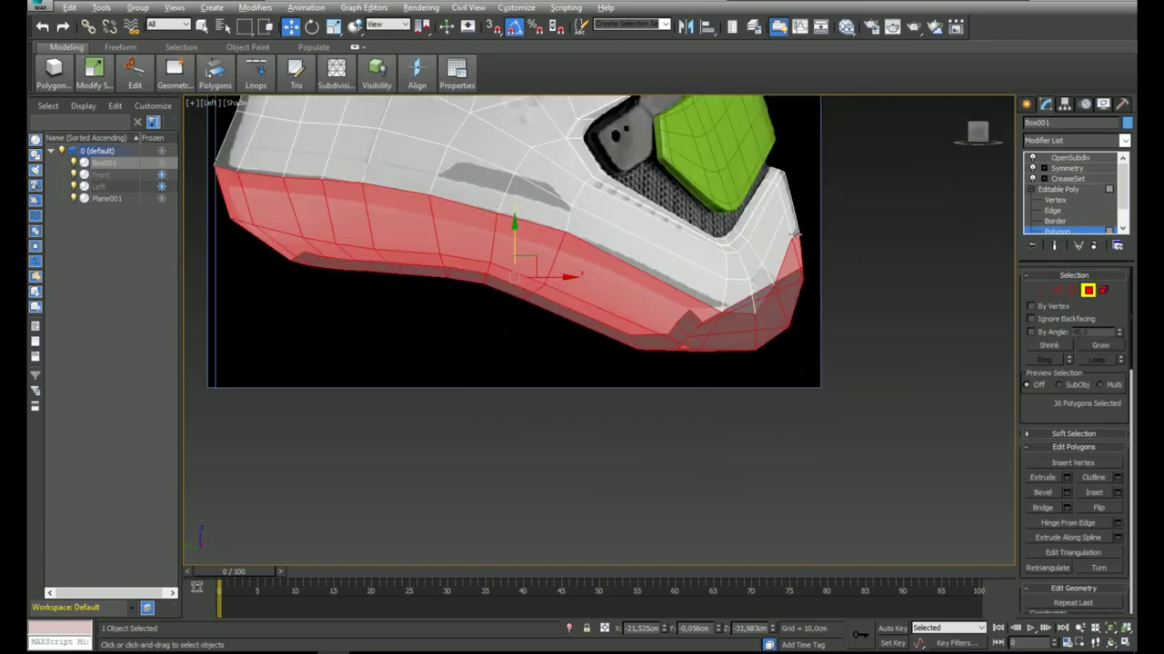
Select the inward-turned rim polygons by growing a loop from the rim's underside, and hide them.
{"action": "middle_click_drag", "start_coordinate": [792, 235], "coordinate": [627, 295], "text": "alt"}
{"action": "left_click", "coordinate": [394, 317]}
{"action": "left_click", "coordinate": [386, 314], "text": "shift"}
{"action": "left_click", "coordinate": [1100, 347]}
{"action": "middle_click_drag", "start_coordinate": [773, 319], "coordinate": [850, 289], "text": "alt"}
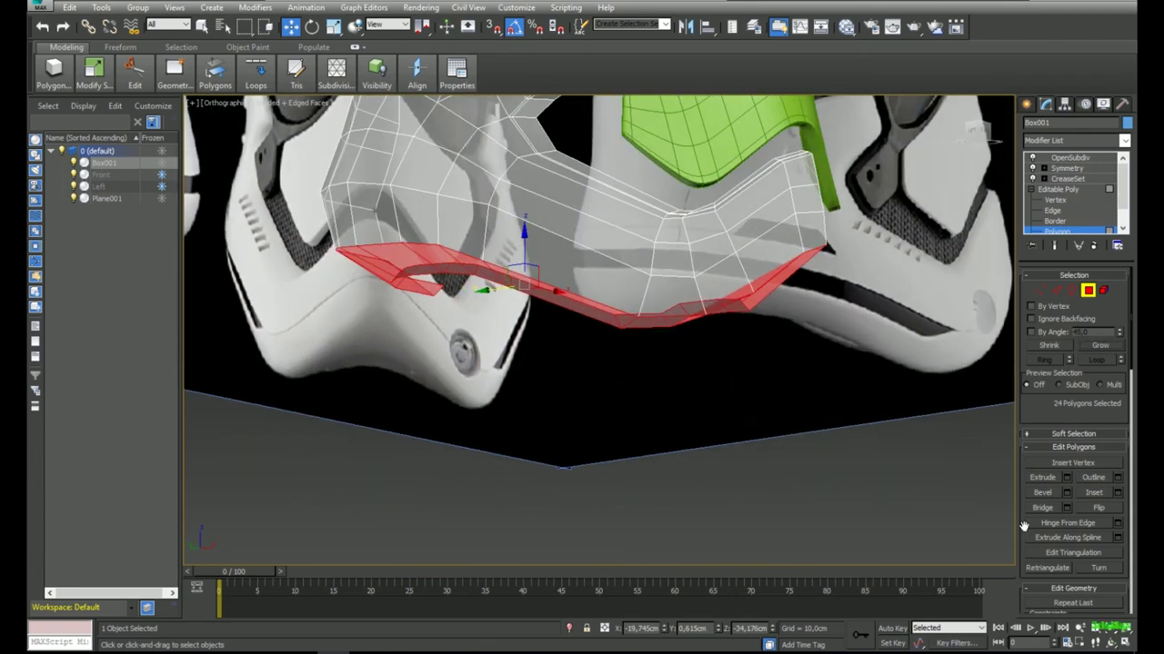
{"action": "scroll", "coordinate": [1021, 401], "scroll_direction": "down", "scroll_amount": 5}
{"action": "left_click", "coordinate": [1045, 555]}
{"action": "middle_click_drag", "start_coordinate": [818, 400], "coordinate": [813, 376], "text": "alt"}
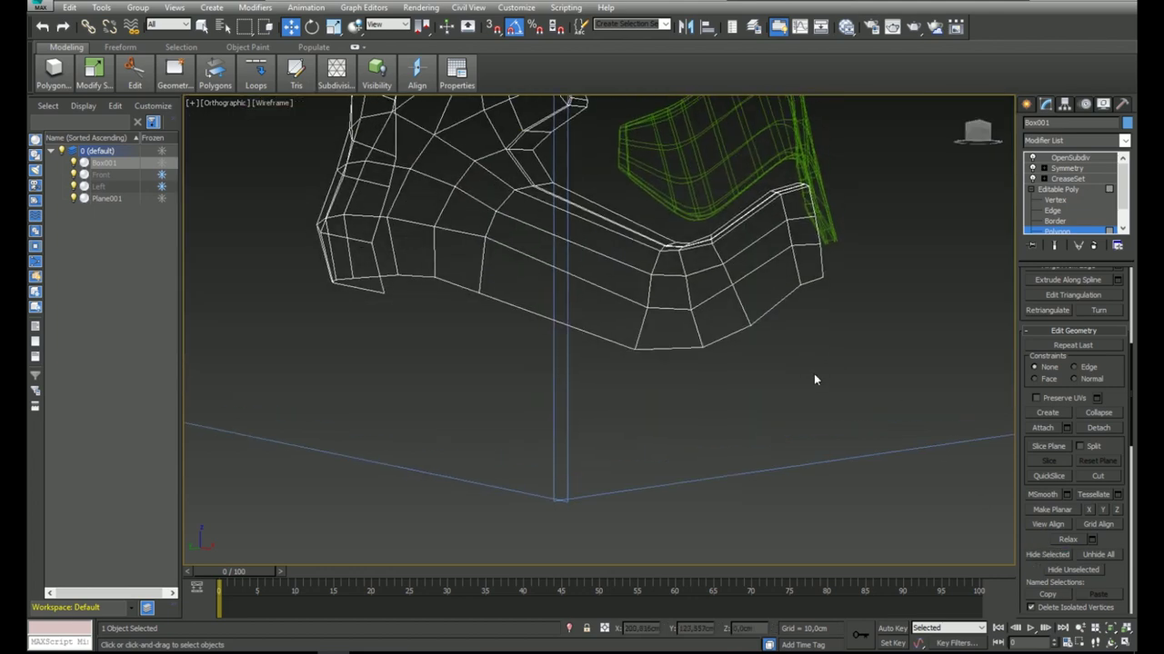
Split the mesh along the edge loop above the lower band, from the helmet's rear to the chin front.
{"action": "key", "text": "l"}
{"action": "left_click", "coordinate": [1057, 202]}
{"action": "middle_click_drag", "start_coordinate": [788, 301], "coordinate": [732, 319]}
{"action": "scroll", "coordinate": [724, 300], "scroll_direction": "up", "scroll_amount": 5}
{"action": "left_click", "coordinate": [720, 358]}
{"action": "scroll", "coordinate": [716, 345], "scroll_direction": "down", "scroll_amount": 2}
{"action": "scroll", "coordinate": [699, 314], "scroll_direction": "down", "scroll_amount": 2}
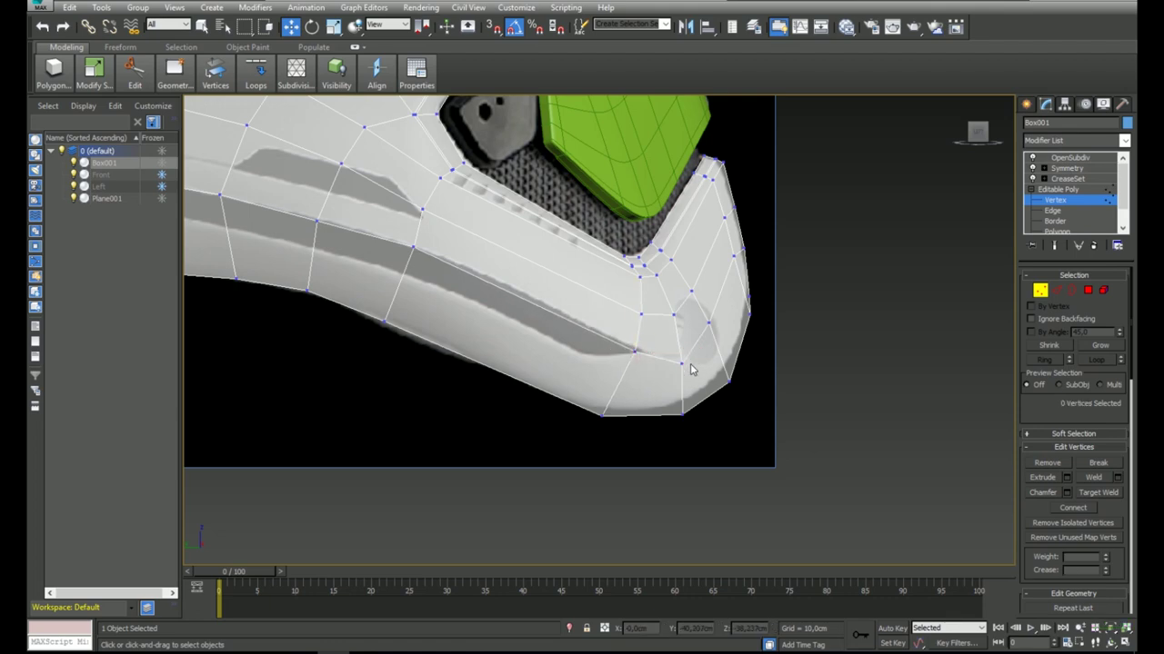
{"action": "middle_click_drag", "start_coordinate": [782, 288], "coordinate": [894, 331]}
{"action": "left_click", "coordinate": [1055, 290]}
{"action": "double_click", "coordinate": [850, 303]}
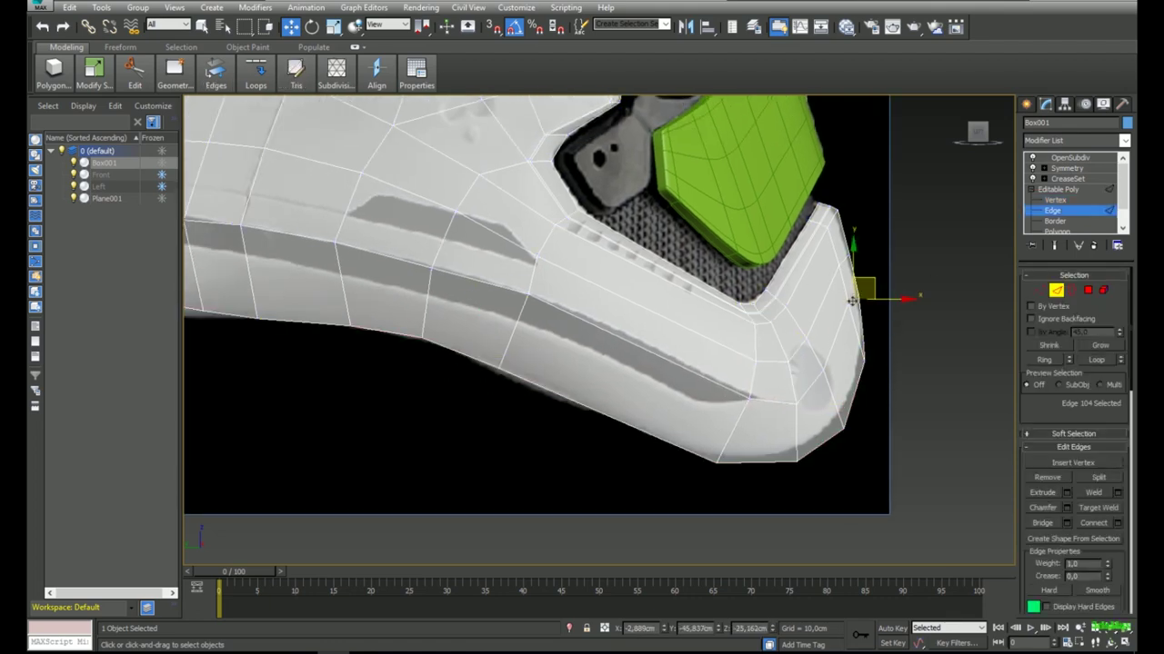
{"action": "scroll", "coordinate": [691, 273], "scroll_direction": "down", "scroll_amount": 2}
{"action": "middle_click_drag", "start_coordinate": [656, 261], "coordinate": [693, 268]}
{"action": "scroll", "coordinate": [1102, 428], "scroll_direction": "down", "scroll_amount": 3}
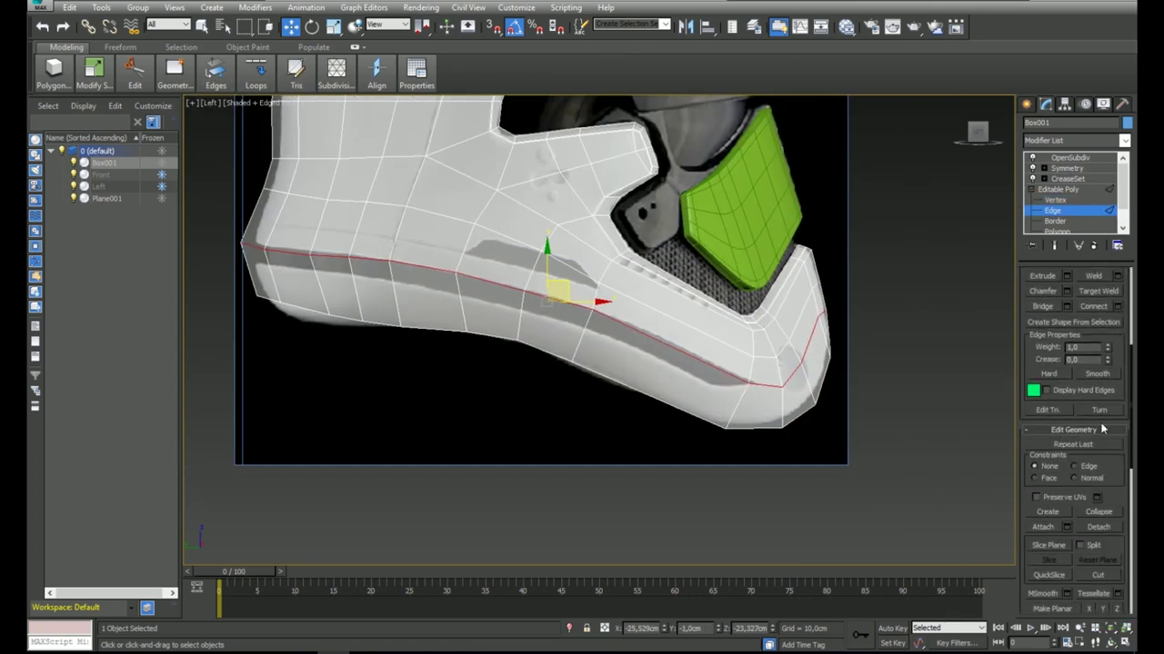
{"action": "scroll", "coordinate": [1127, 407], "scroll_direction": "up", "scroll_amount": 2}
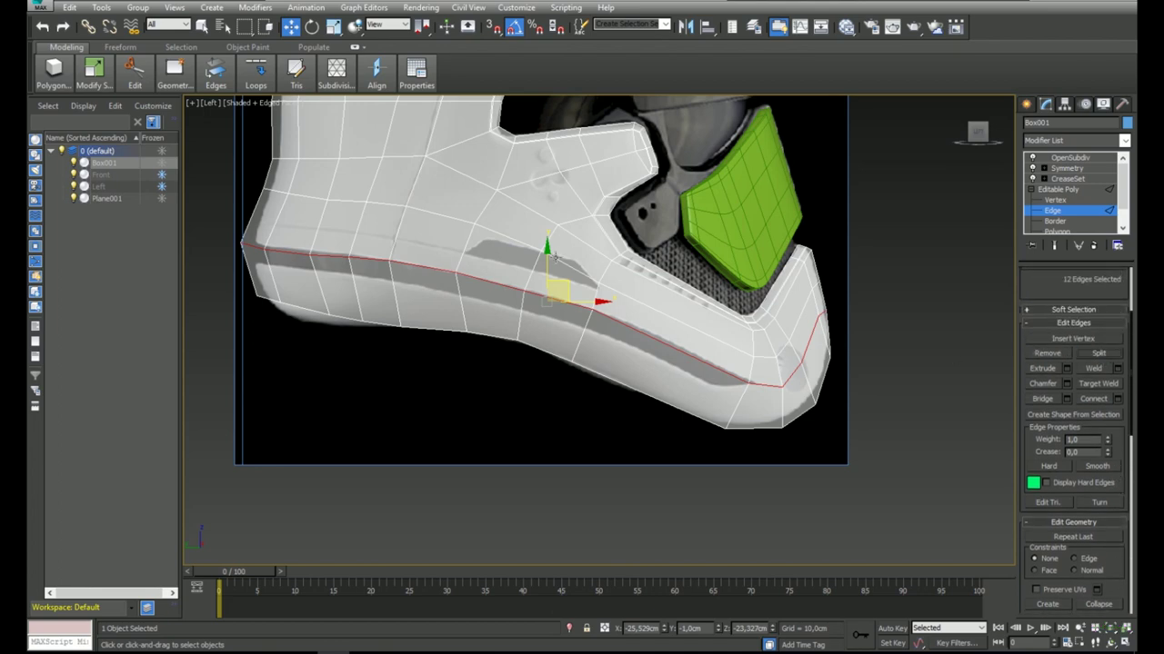
Try to raise the split edge loop well above the lower band, checking the gap without see-through shading.
{"action": "left_click_drag", "start_coordinate": [564, 281], "coordinate": [567, 266]}
{"action": "key", "text": "alt+x"}
{"action": "middle_click_drag", "start_coordinate": [619, 300], "coordinate": [618, 298]}
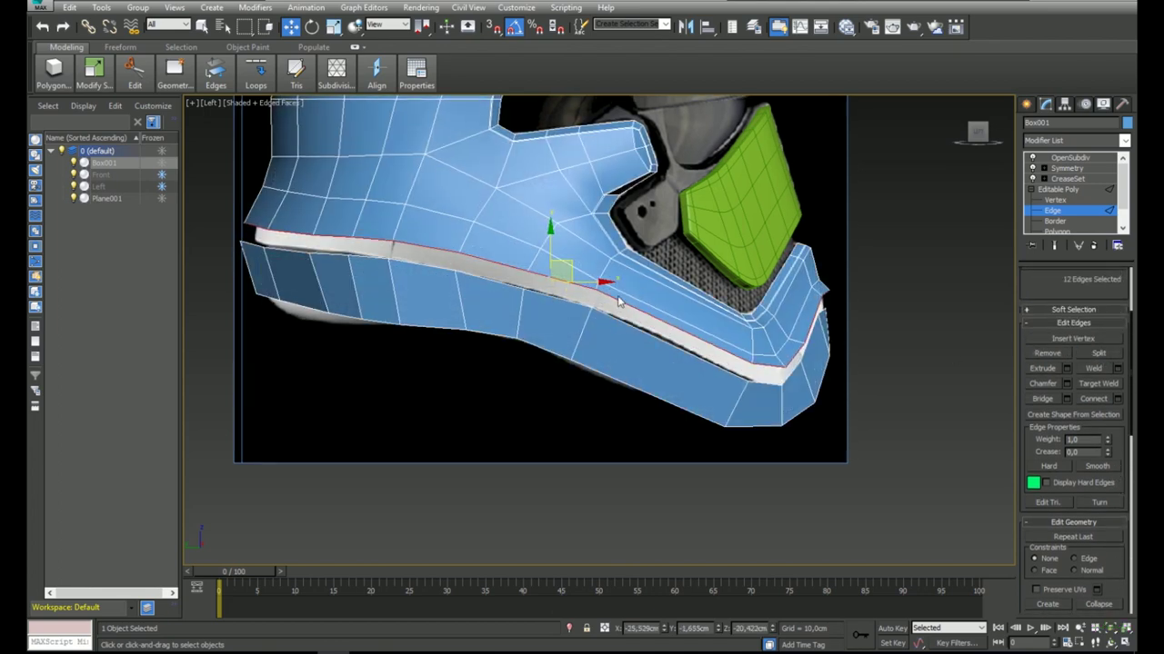
{"action": "key", "text": "alt+x"}
{"action": "key", "text": "ctrl+z"}
{"action": "key", "text": "alt+x"}
Raise the split edge loop slightly to open a narrow gap above the lower band.
{"action": "middle_click_drag", "start_coordinate": [544, 278], "coordinate": [547, 274]}
{"action": "scroll", "coordinate": [546, 274], "scroll_direction": "up", "scroll_amount": 2}
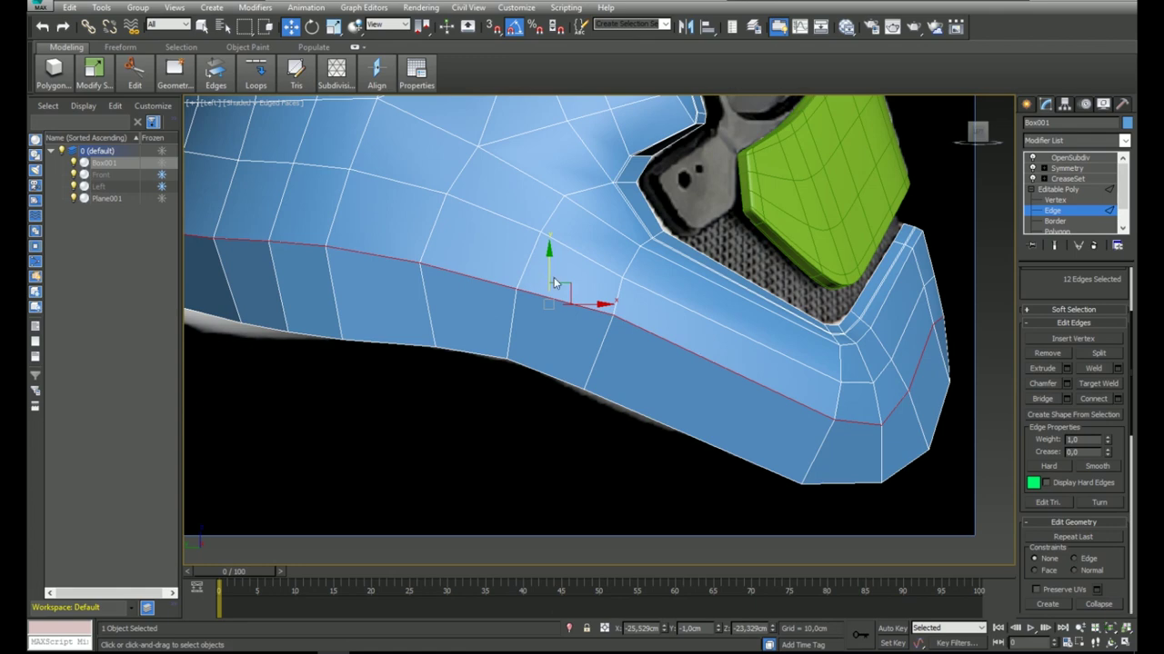
{"action": "left_click_drag", "start_coordinate": [555, 283], "coordinate": [551, 273]}
{"action": "left_click", "coordinate": [1063, 190]}
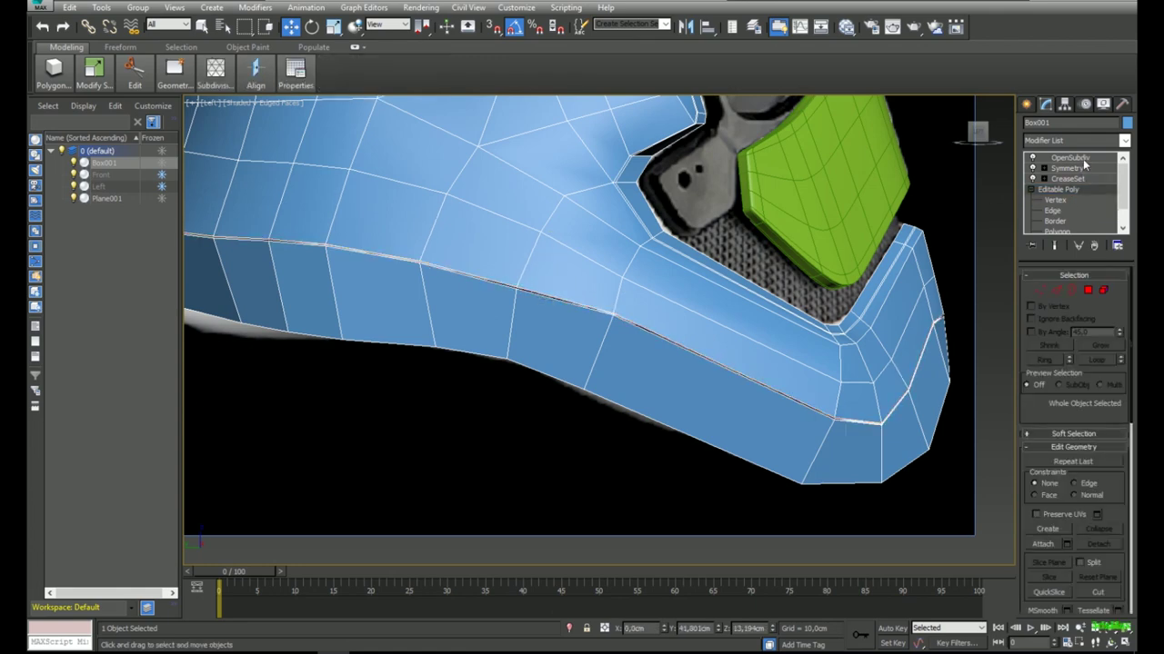
Examine the smoothed, mirrored helmet with its split lower band in perspective and against the left reference.
{"action": "left_click", "coordinate": [1072, 158]}
{"action": "key", "text": "F4"}
{"action": "scroll", "coordinate": [677, 268], "scroll_direction": "down", "scroll_amount": 5}
{"action": "middle_click_drag", "start_coordinate": [678, 268], "coordinate": [524, 322], "text": "alt"}
{"action": "key", "text": "p"}
{"action": "scroll", "coordinate": [620, 339], "scroll_direction": "down", "scroll_amount": 4}
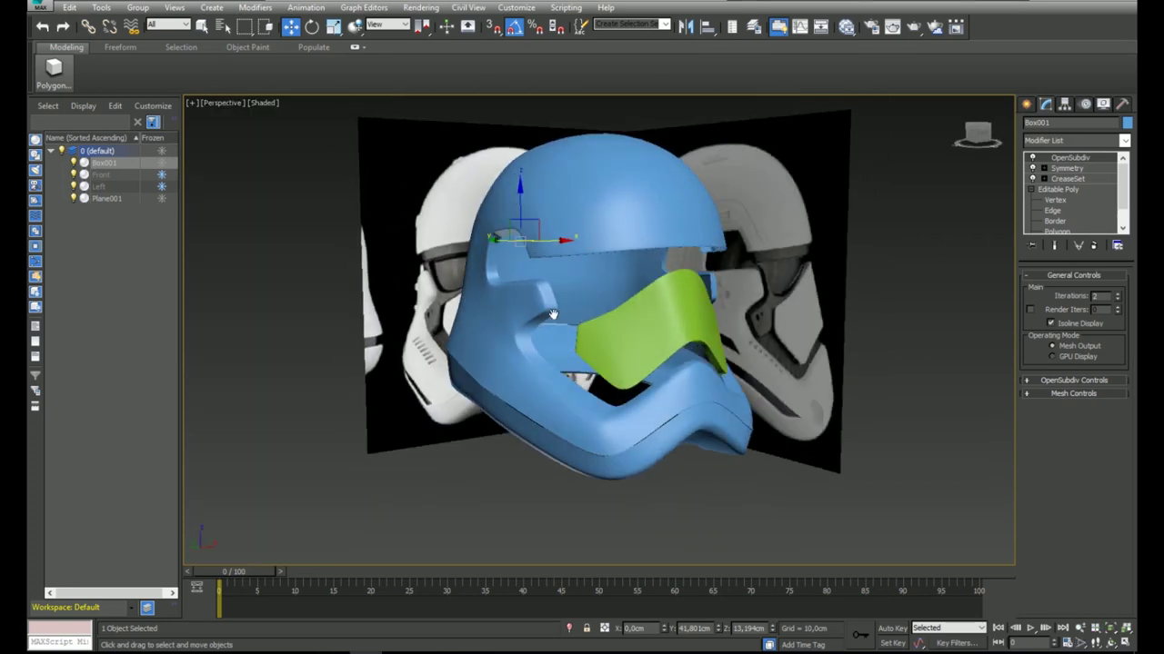
{"action": "key", "text": "l"}
{"action": "middle_click_drag", "start_coordinate": [553, 314], "coordinate": [496, 553]}
{"action": "scroll", "coordinate": [536, 330], "scroll_direction": "down", "scroll_amount": 3}
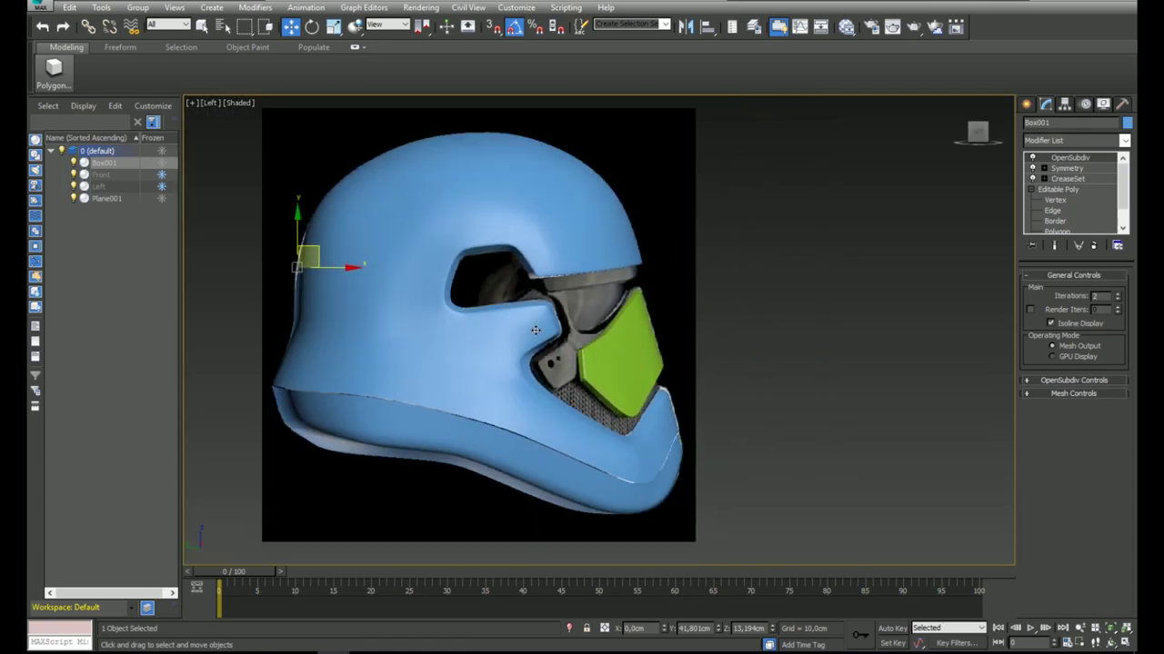